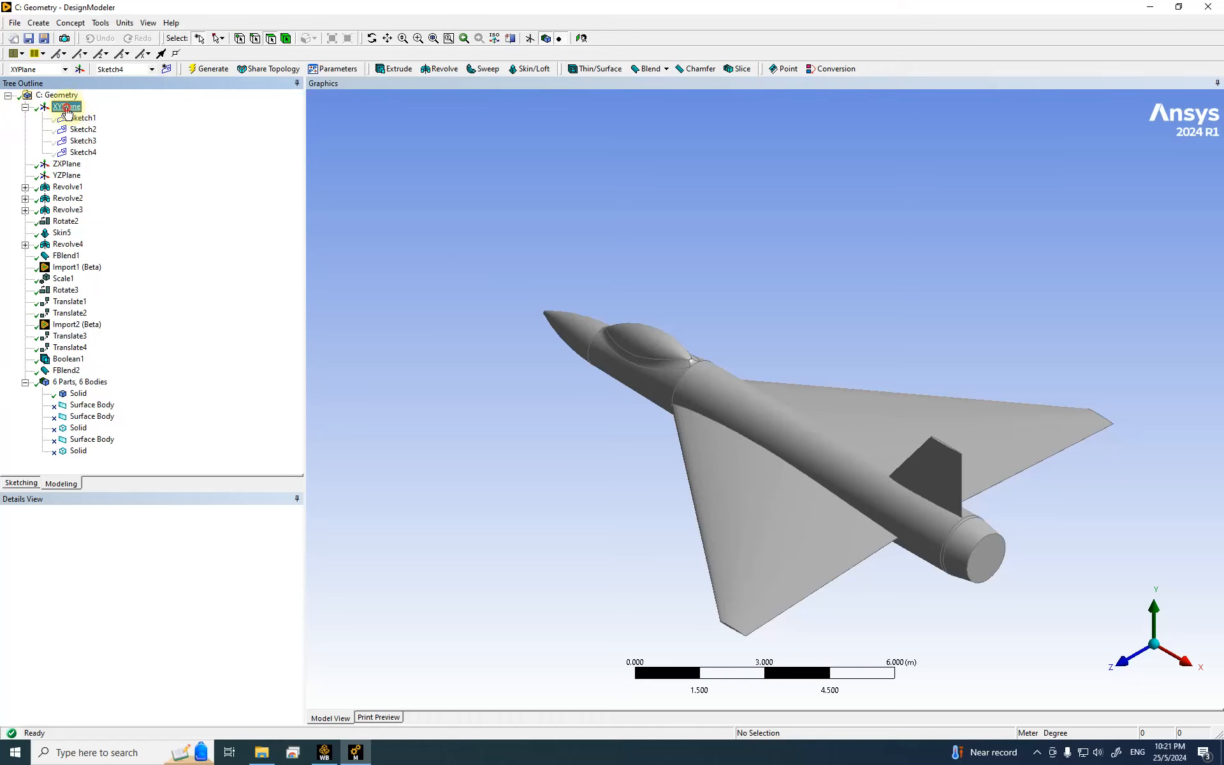
Step: Turn the aircraft to a side-on view and start a new Sketch5 on the XYPlane
left_click(1123, 670)
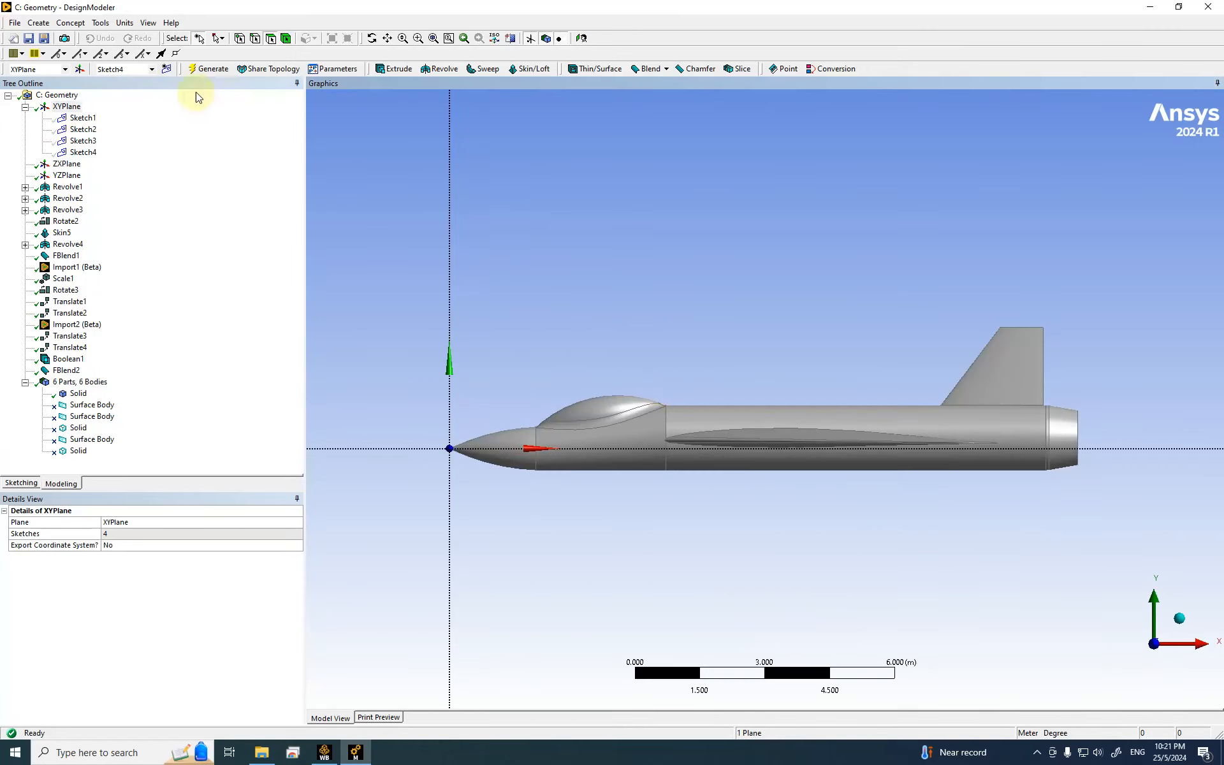
left_click(166, 68)
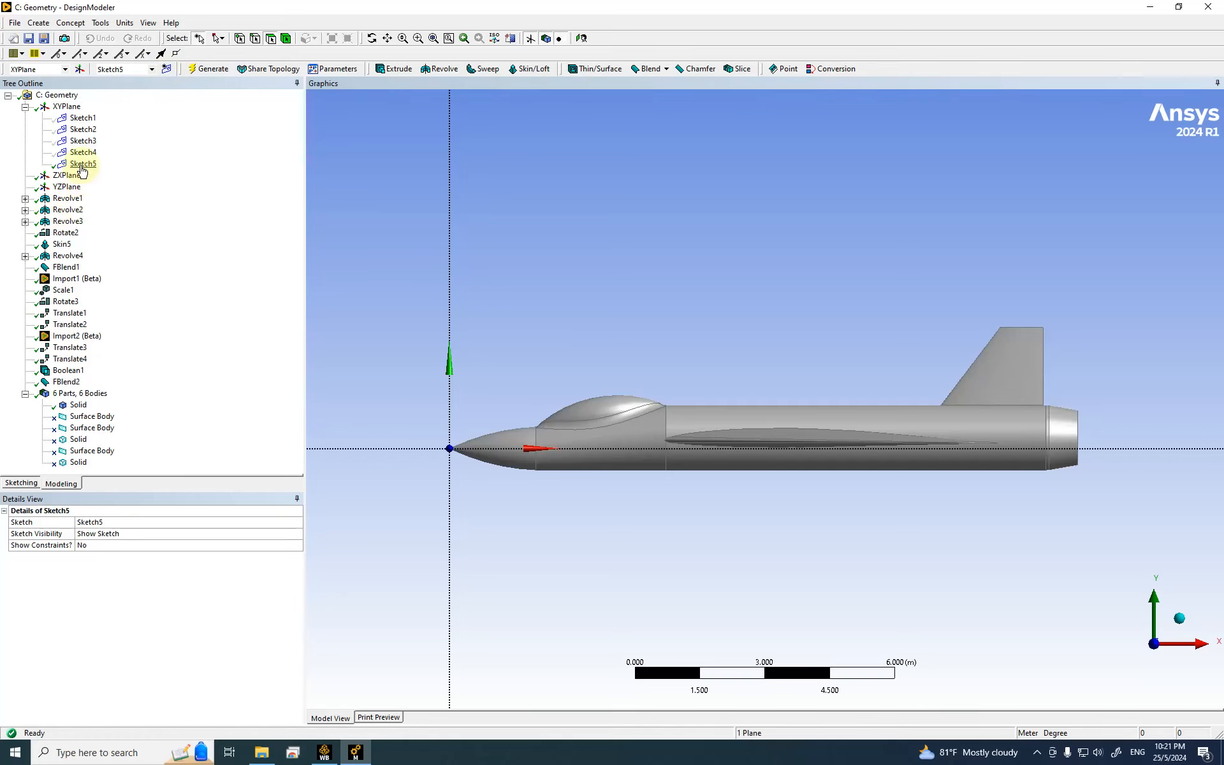
scroll(712, 315, "down", 1)
scroll(713, 314, "down", 5)
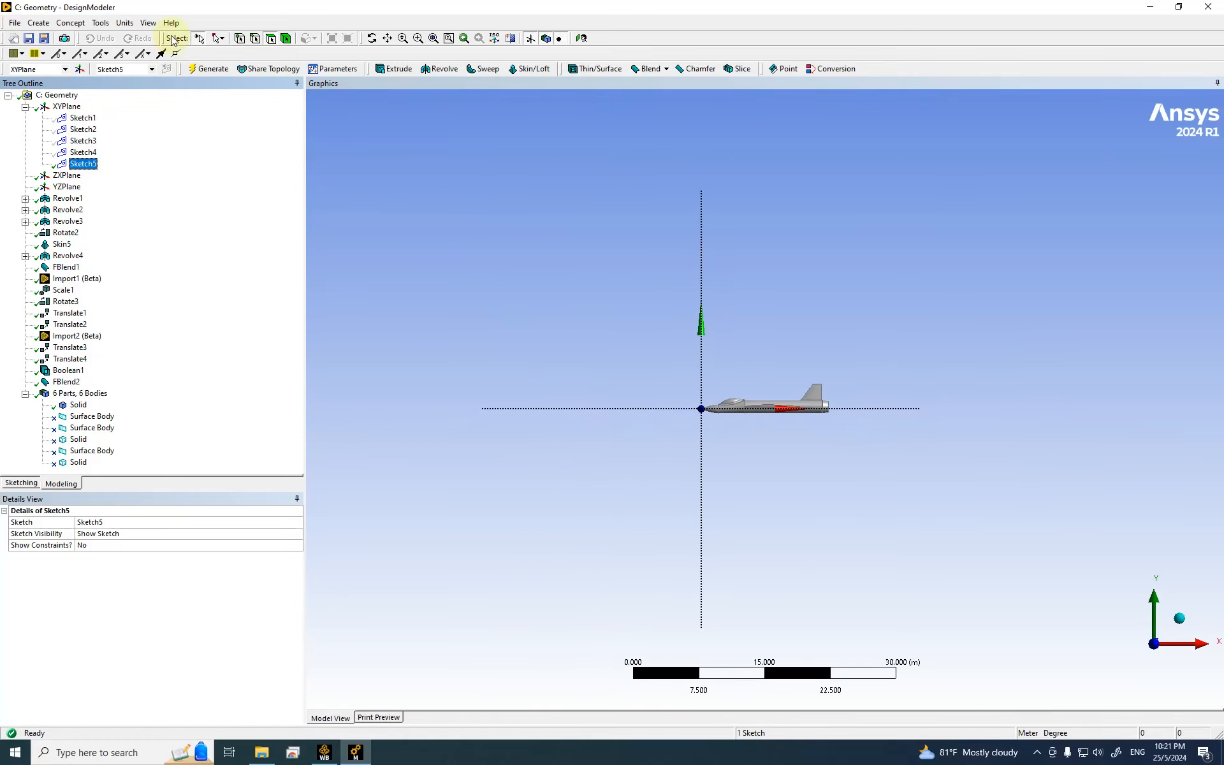
Step: Draw a rectangle (lines Ln30–Ln33) in Sketch5 that boxes in the whole aircraft
left_click(21, 484)
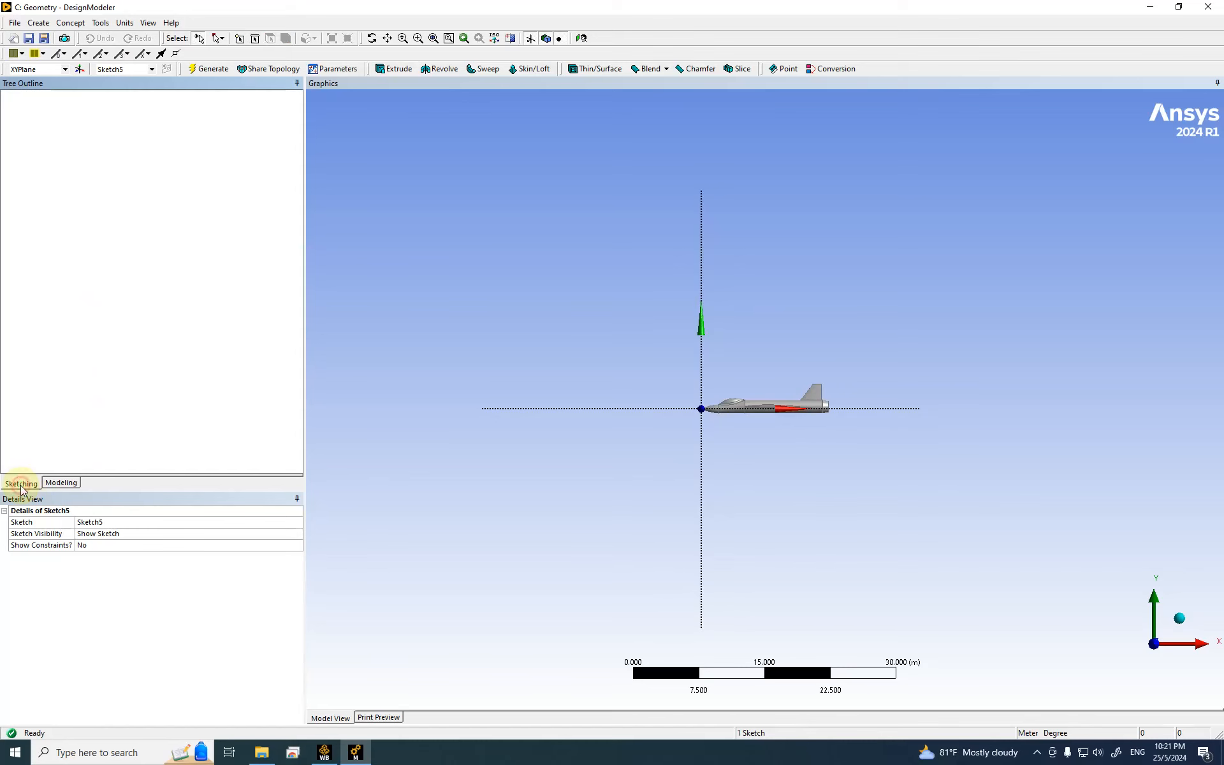
left_click(29, 169)
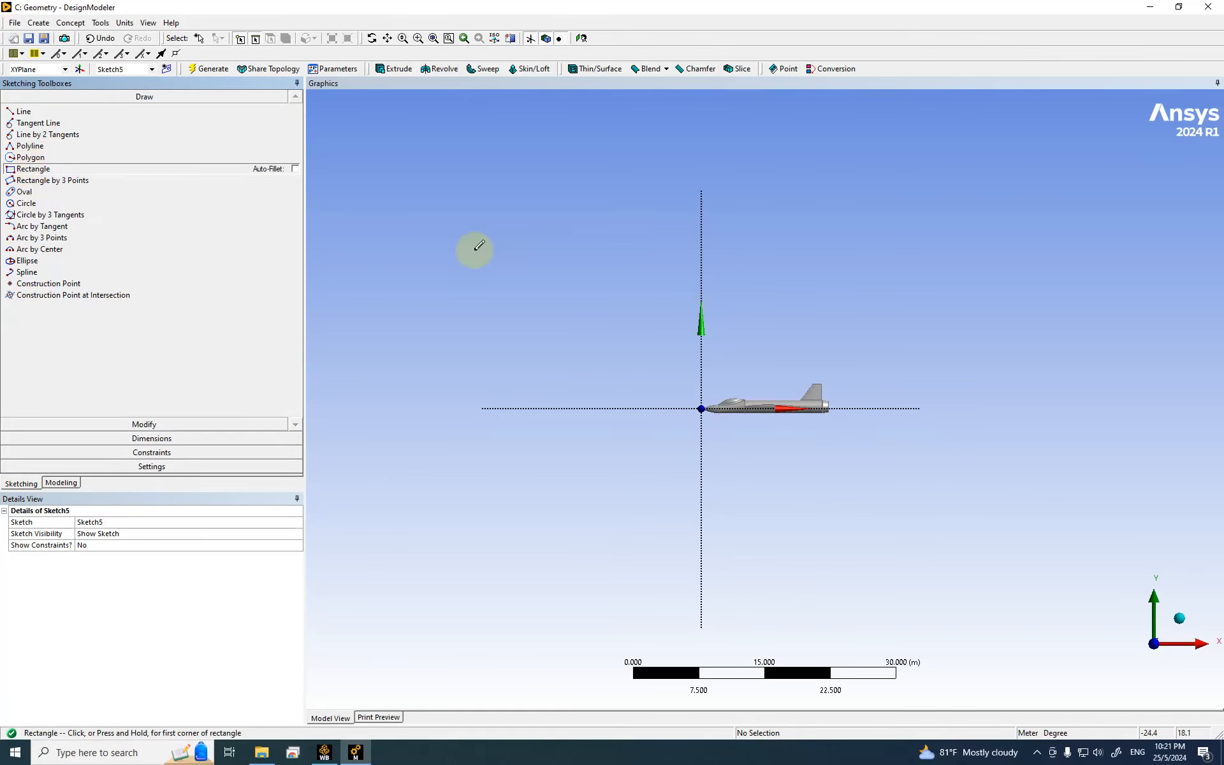
left_click(463, 225)
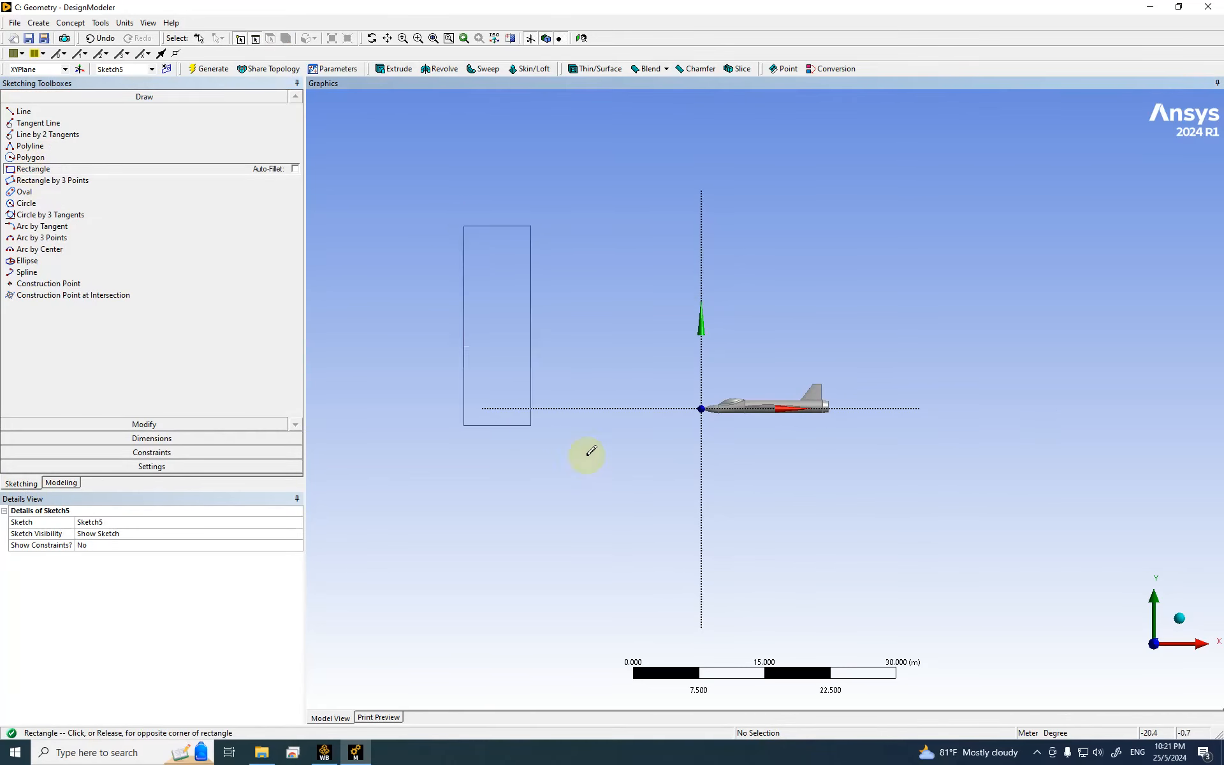
left_click(1093, 577)
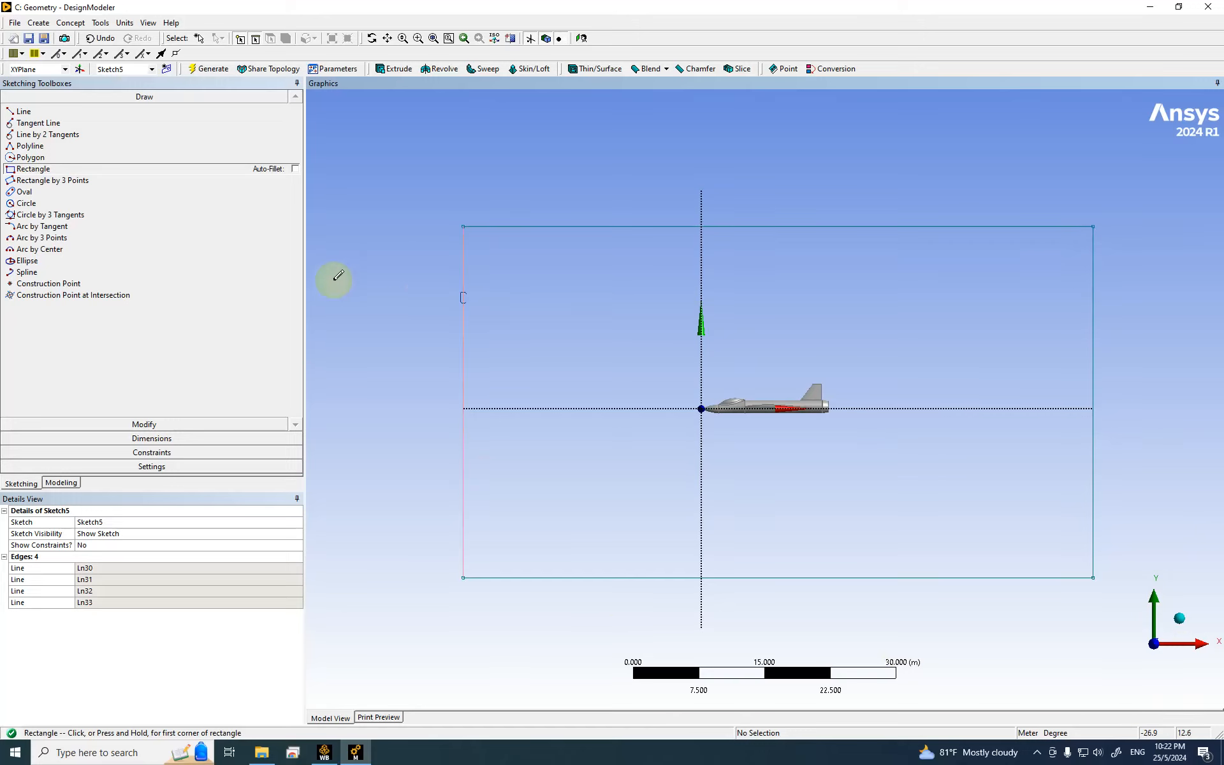
left_click(153, 438)
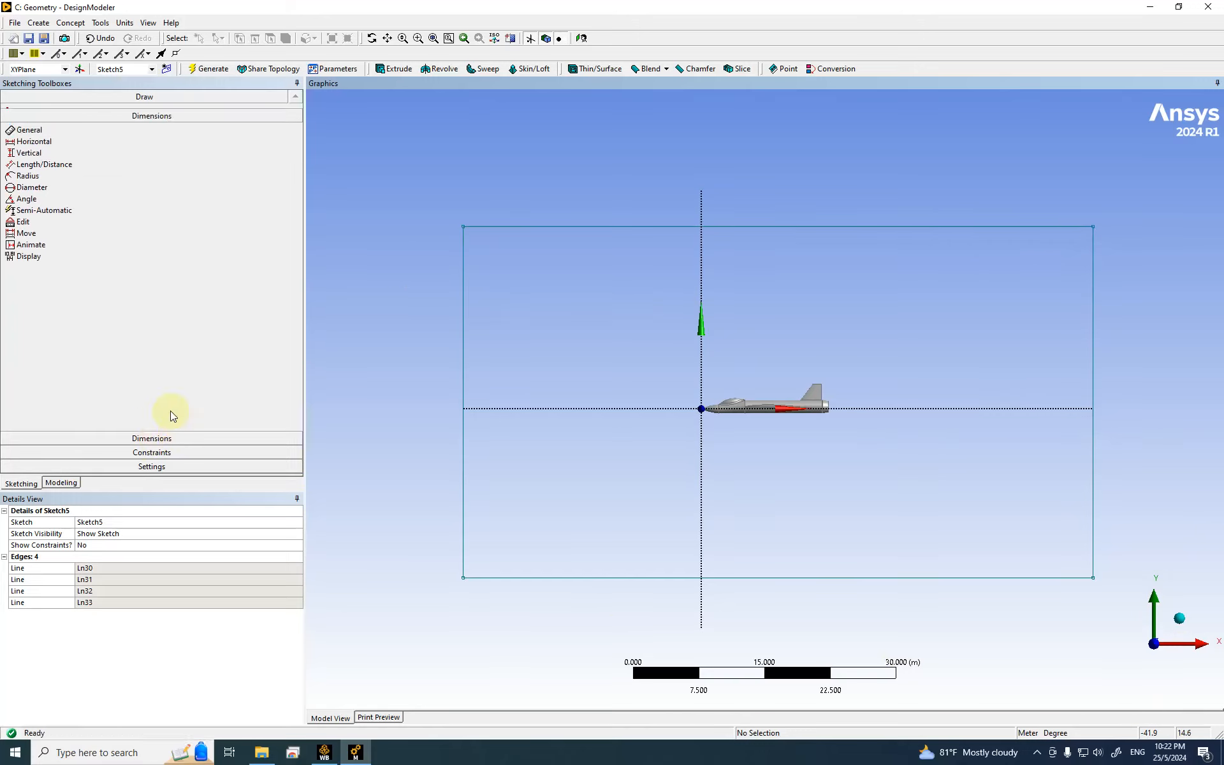
Step: Add horizontal dimension H20 from the vertical axis to the rectangle's left edge
left_click(45, 153)
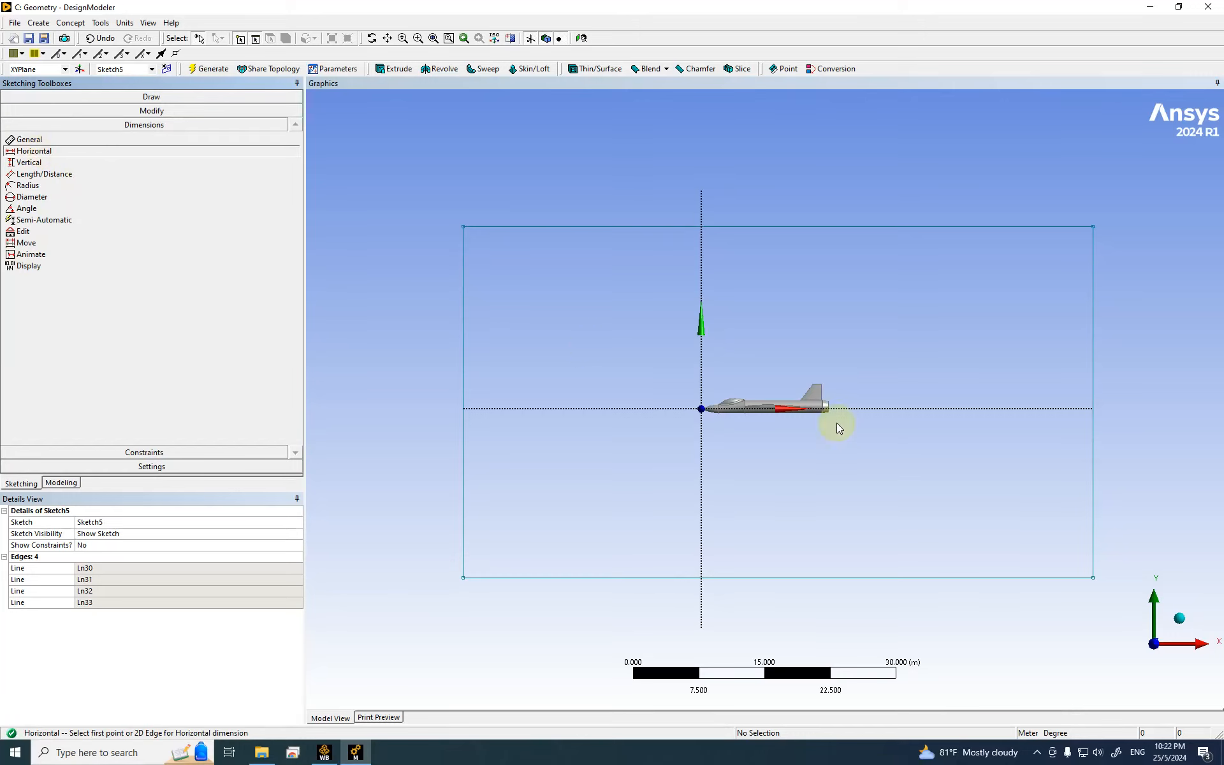
left_click(702, 412)
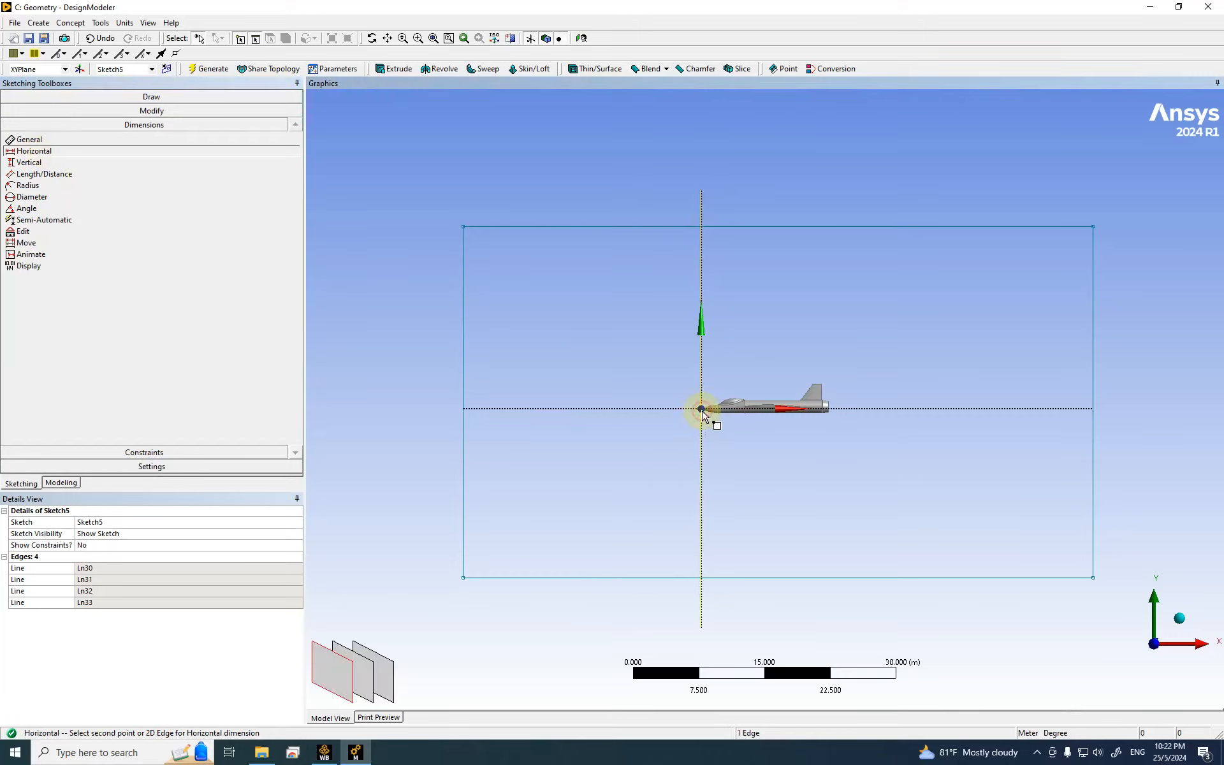
left_click(463, 396)
left_click(533, 372)
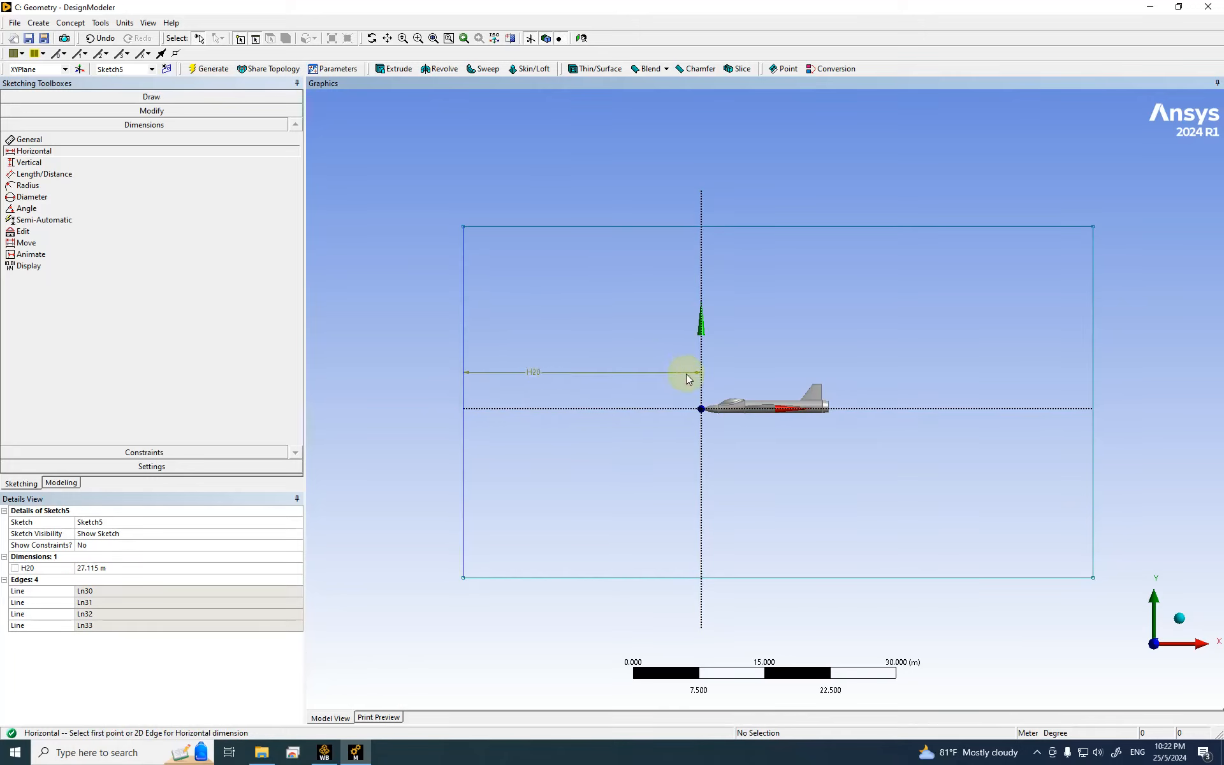
Step: Inspect the sketch in isometric, check the length units, and return to the side view
mouse_move(734, 457)
middle_mouse_down()
mouse_move(726, 485)
mouse_move(746, 561)
mouse_move(711, 420)
middle_mouse_up()
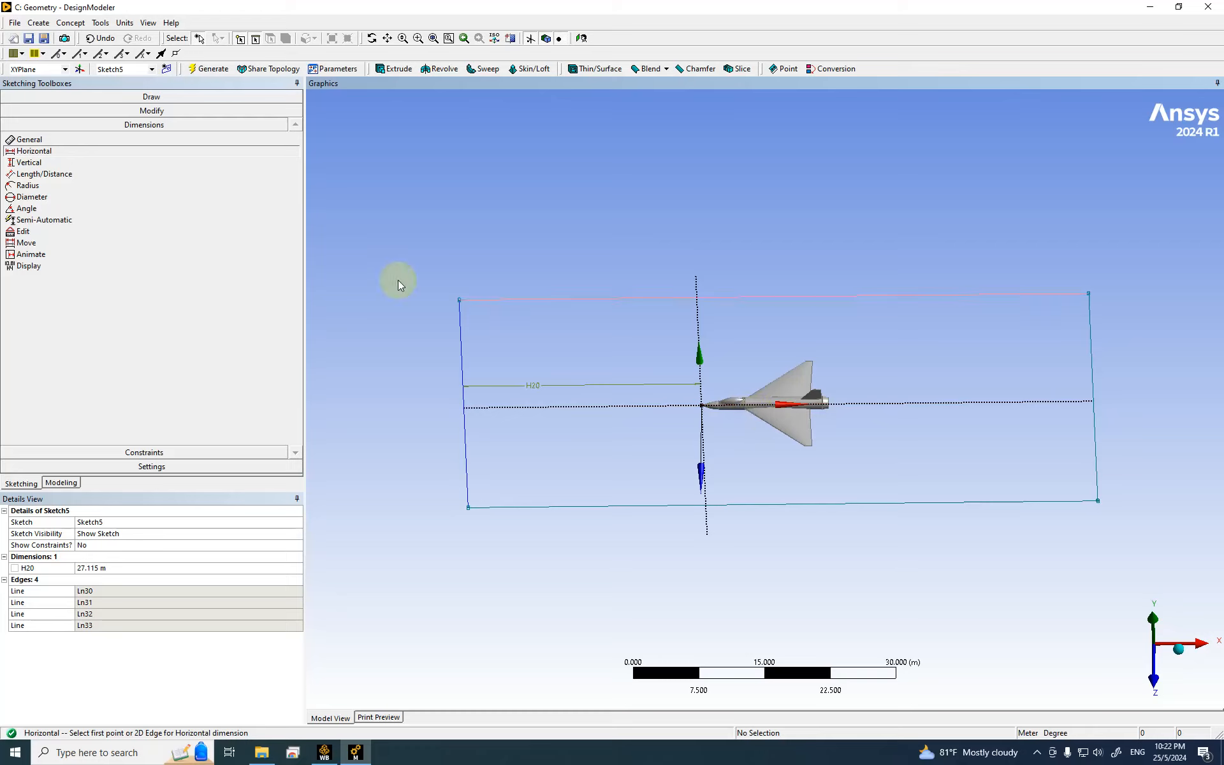
mouse_move(768, 453)
middle_mouse_down()
mouse_move(771, 405)
mouse_move(710, 331)
mouse_move(717, 386)
mouse_move(628, 415)
mouse_move(716, 361)
mouse_move(743, 380)
mouse_move(757, 415)
middle_mouse_up()
left_click(1179, 639)
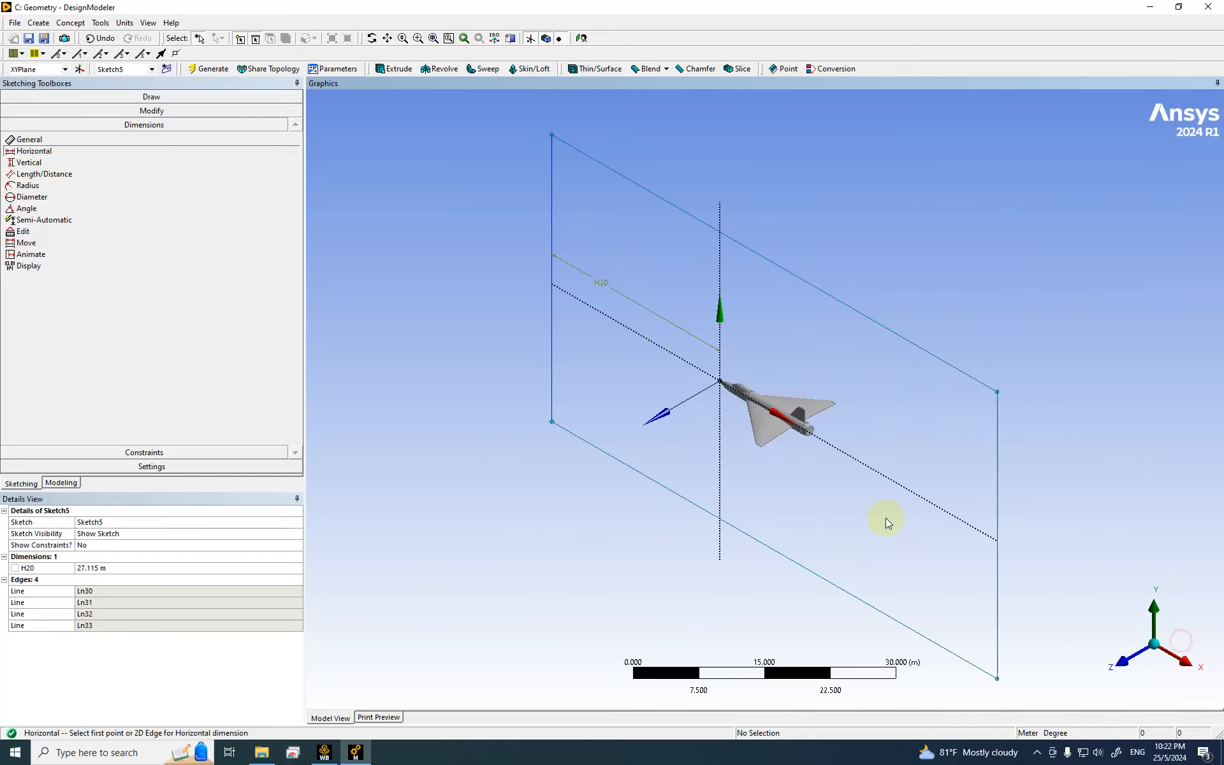
scroll(752, 448, "up", 10)
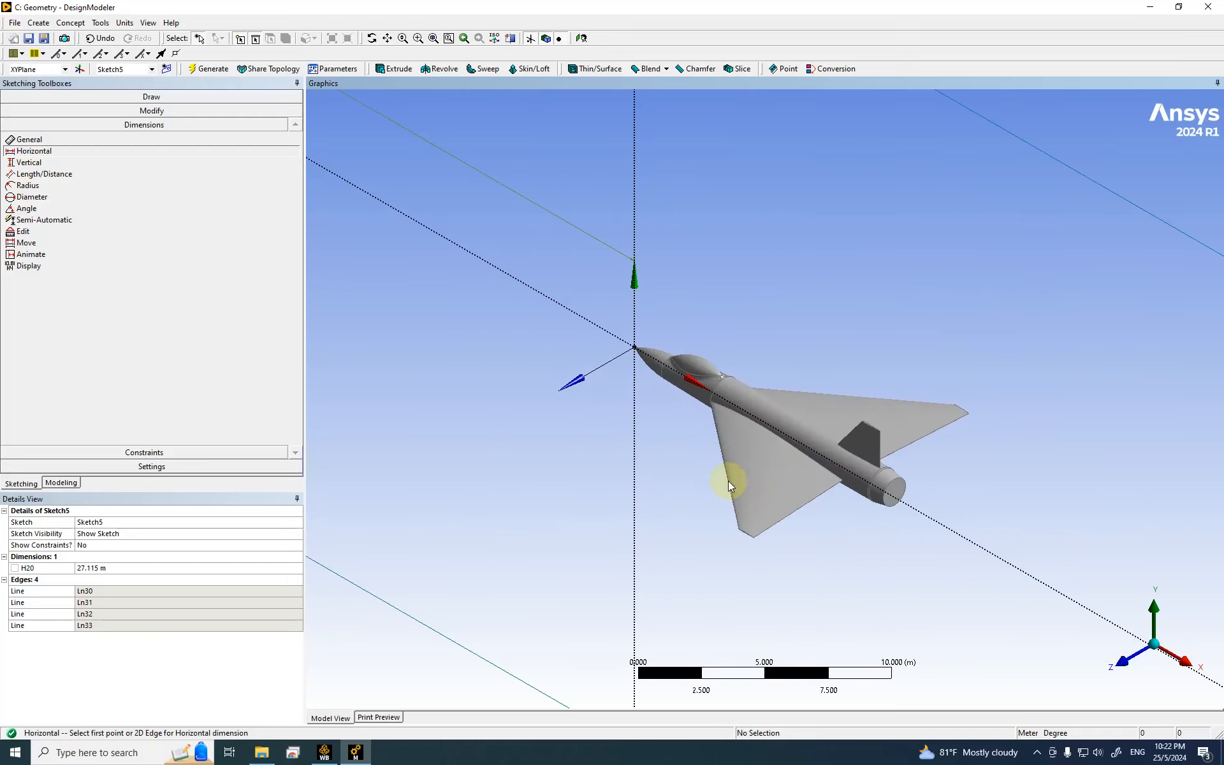
scroll(731, 465, "down", 2)
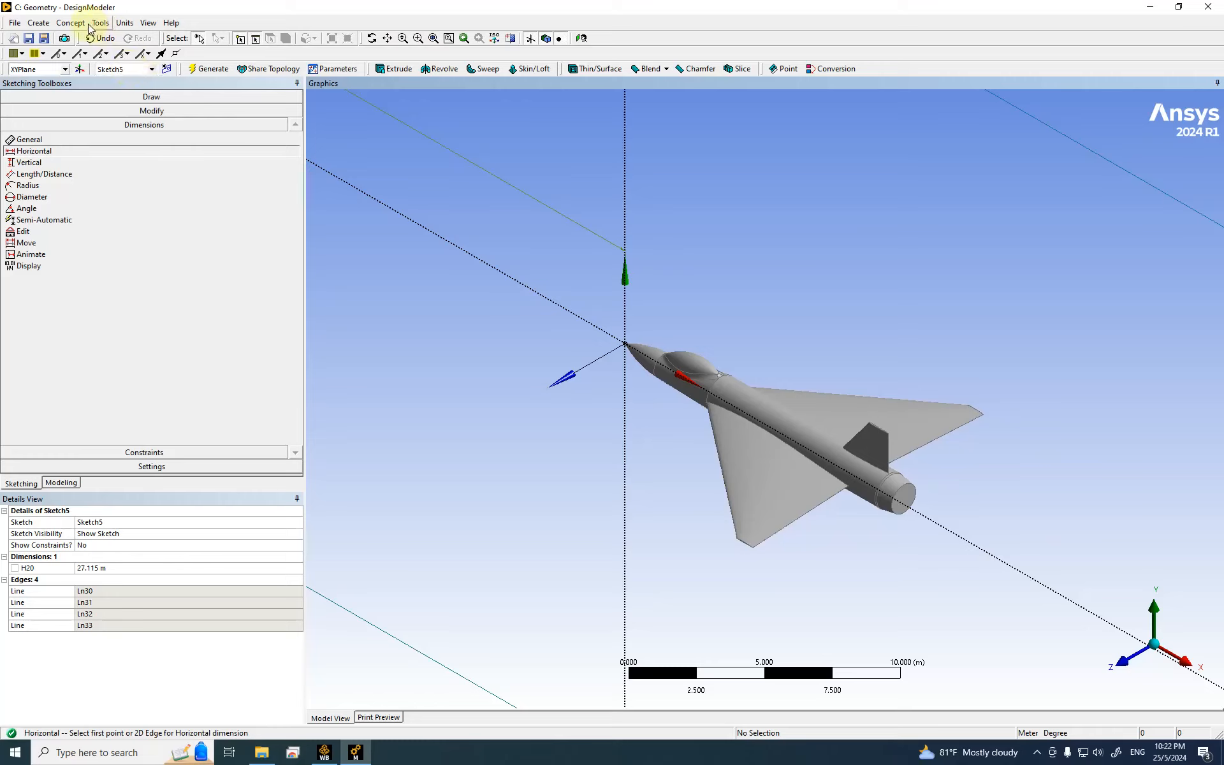
left_click(128, 23)
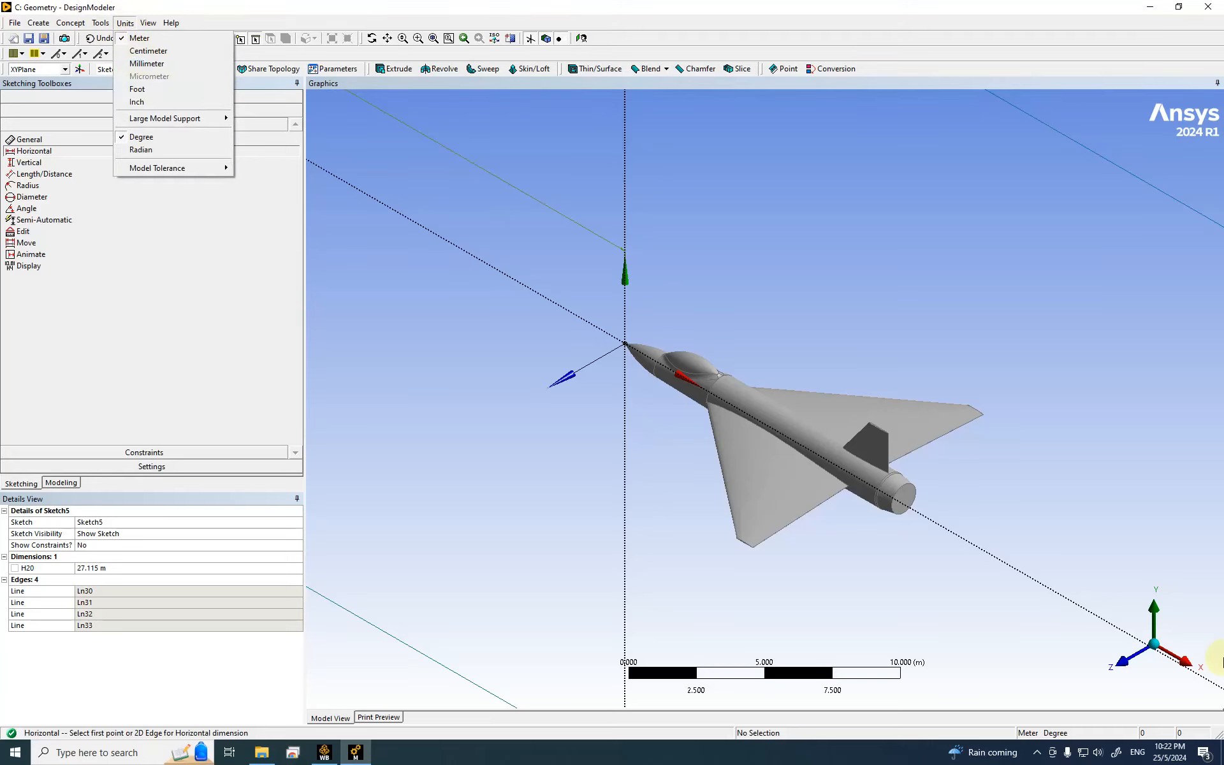
left_click(1122, 660)
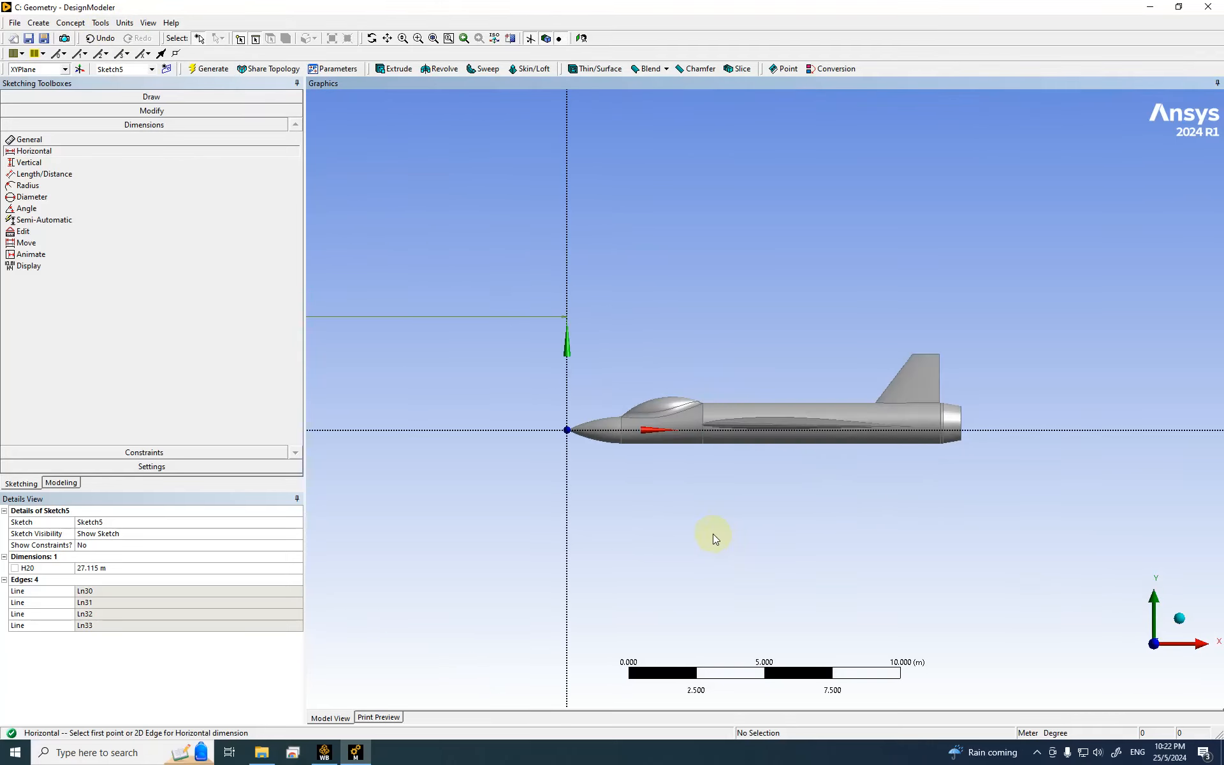
scroll(714, 533, "up", 2)
scroll(727, 525, "up", 2)
scroll(745, 536, "down", 1)
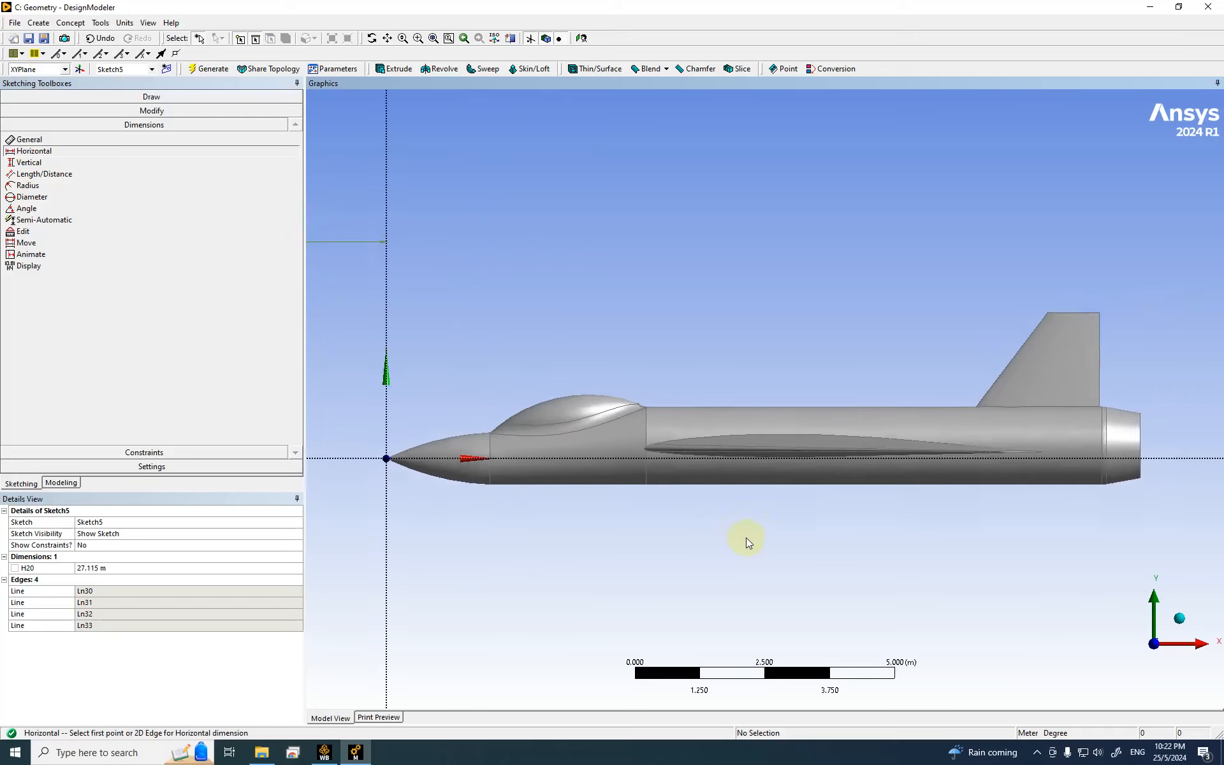
scroll(746, 537, "up", 1)
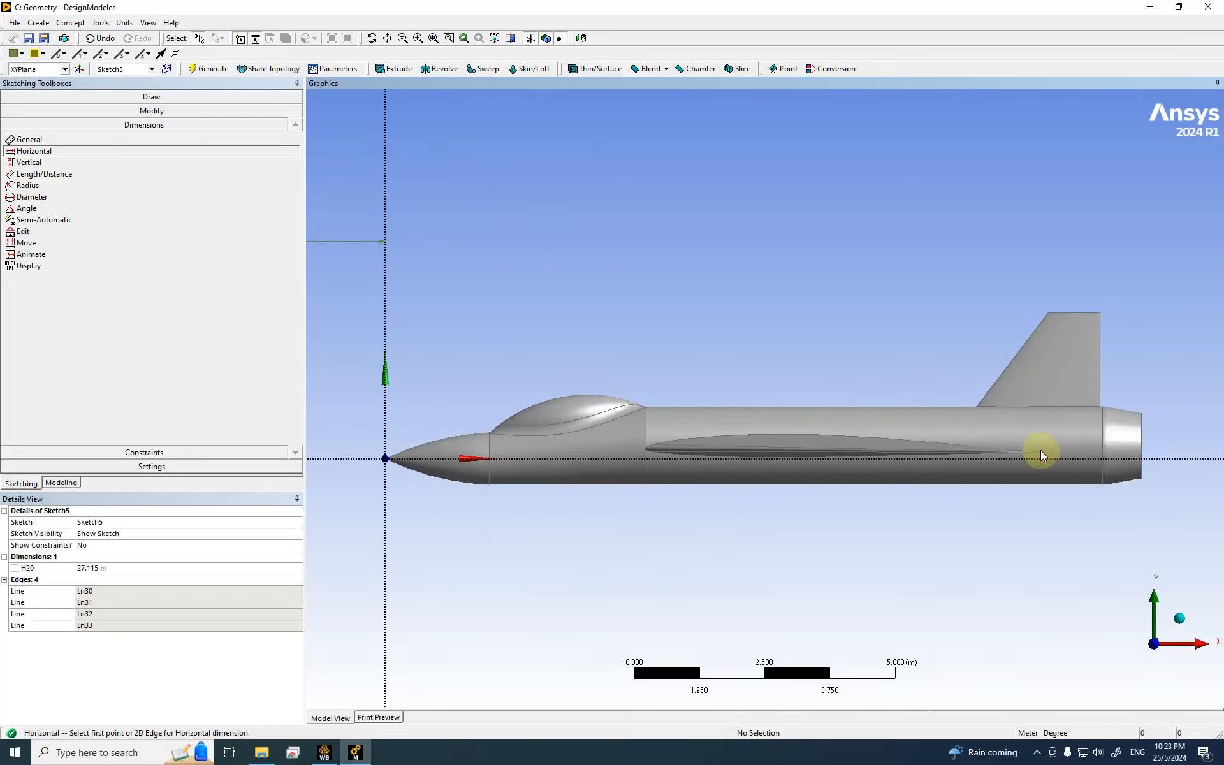
scroll(718, 489, "down", 7)
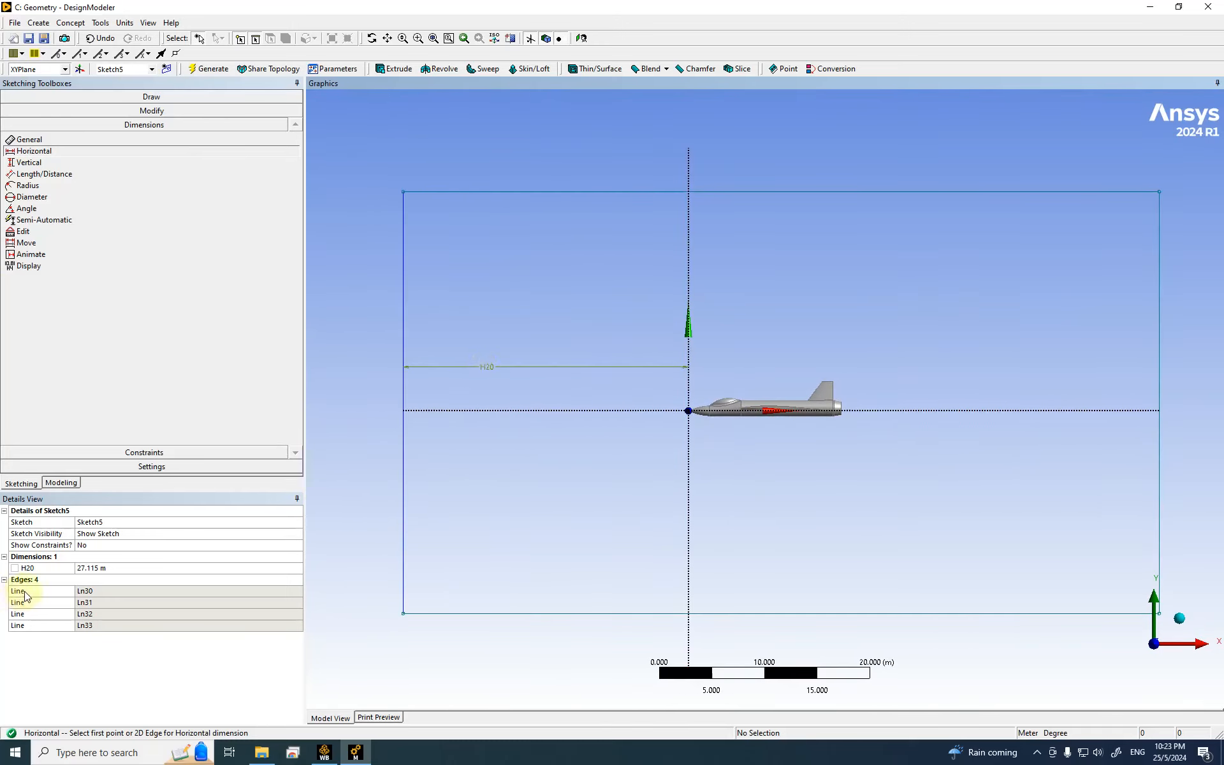
Step: Change the H20 dimension to 35 m in Details View
left_click(104, 568)
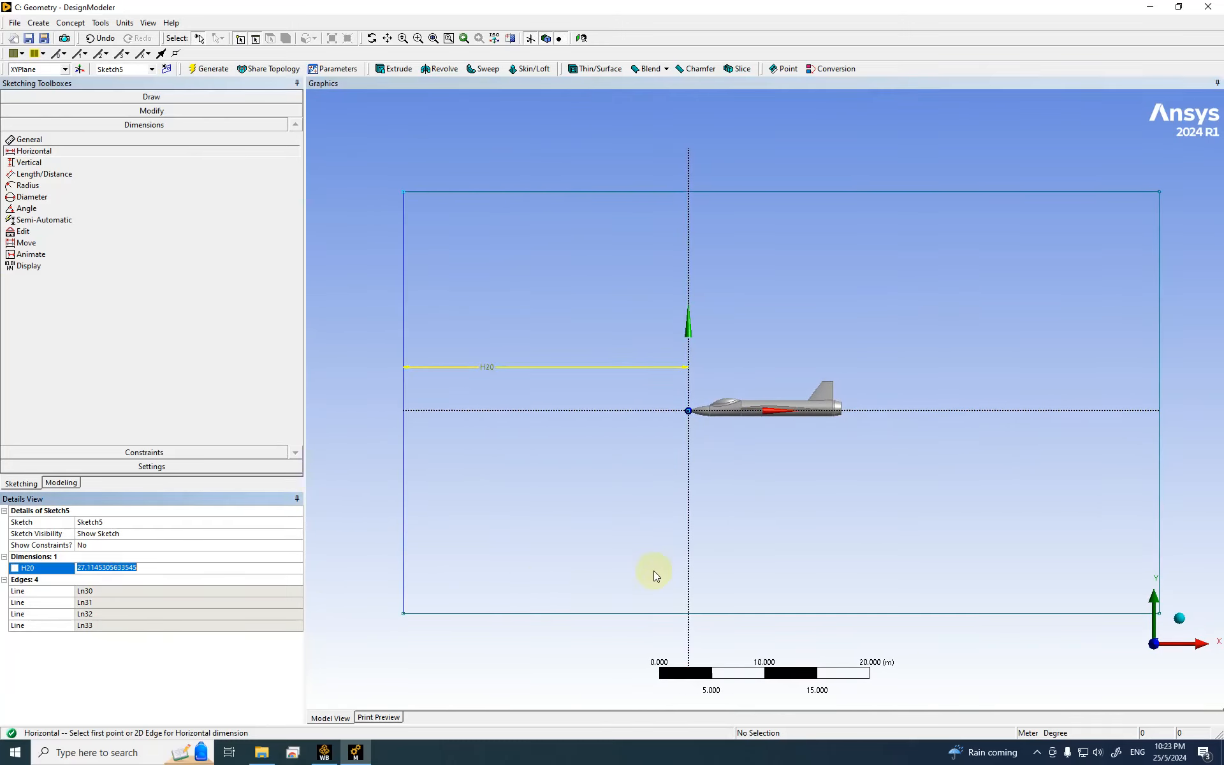
key("Return")
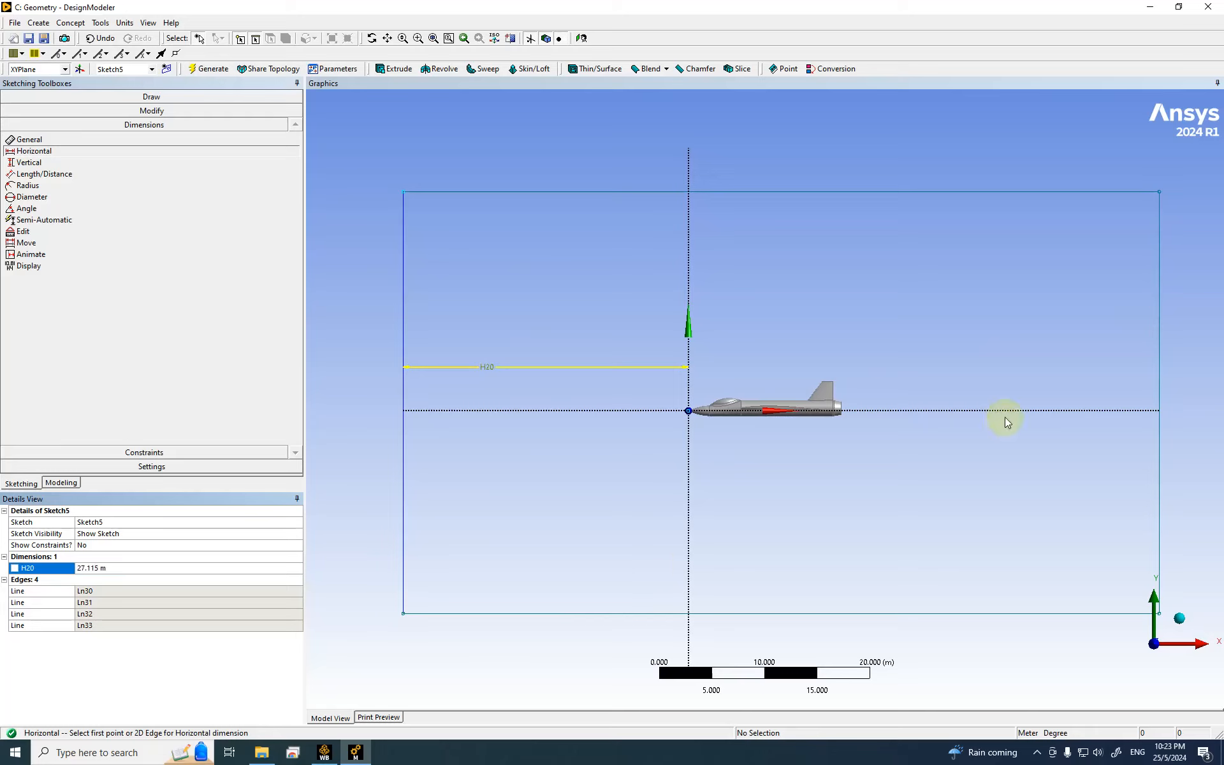
left_click(92, 569)
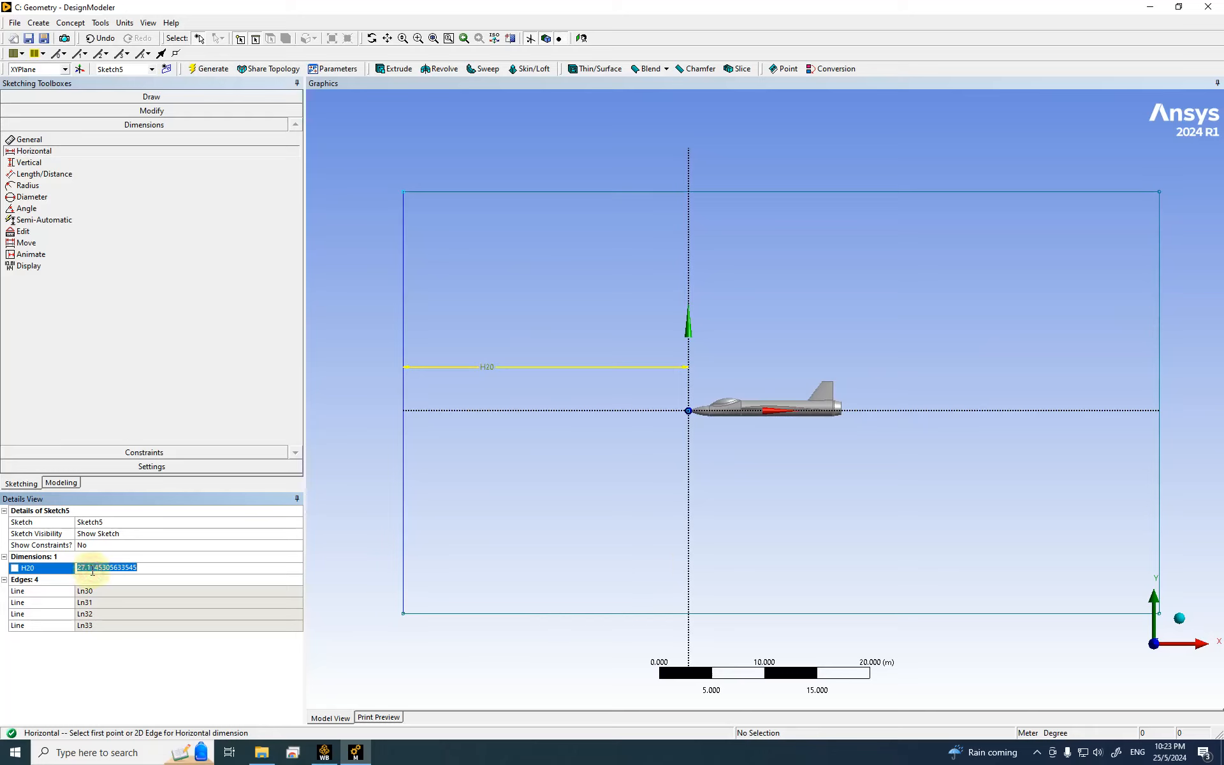
type("35")
key("Return")
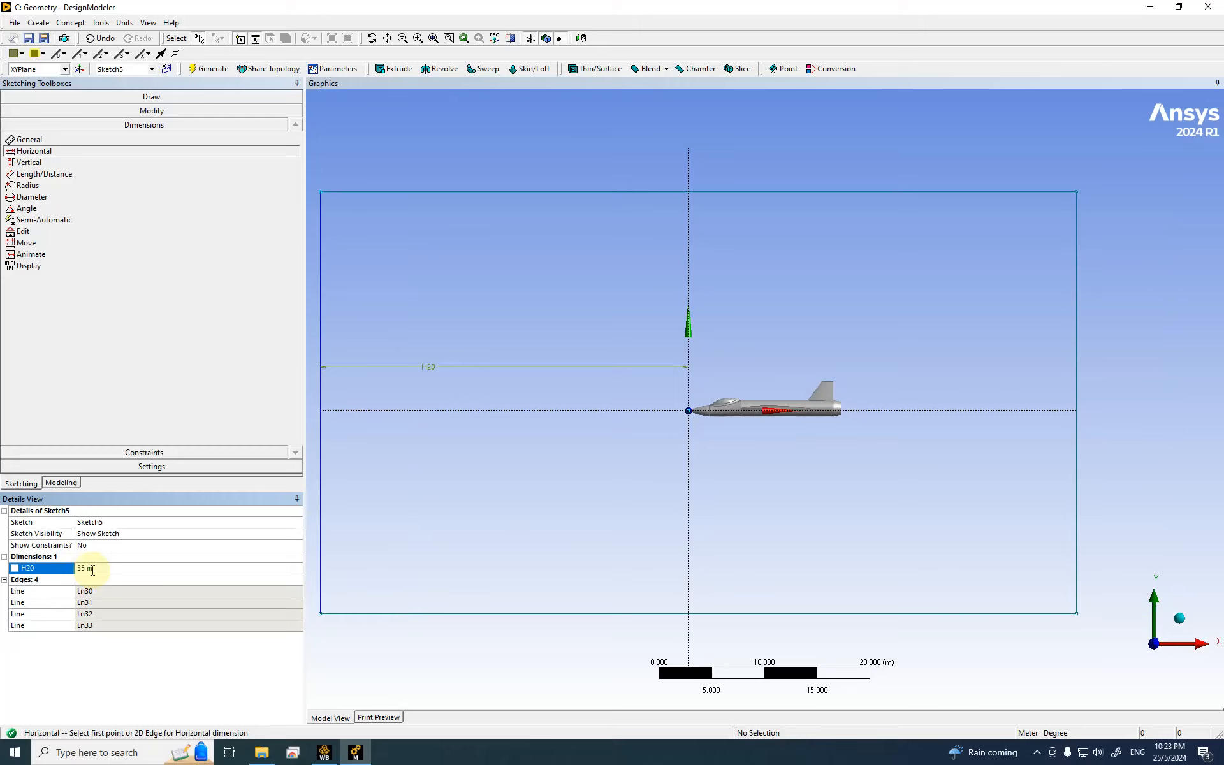
left_click(499, 515)
scroll(759, 366, "down", 2)
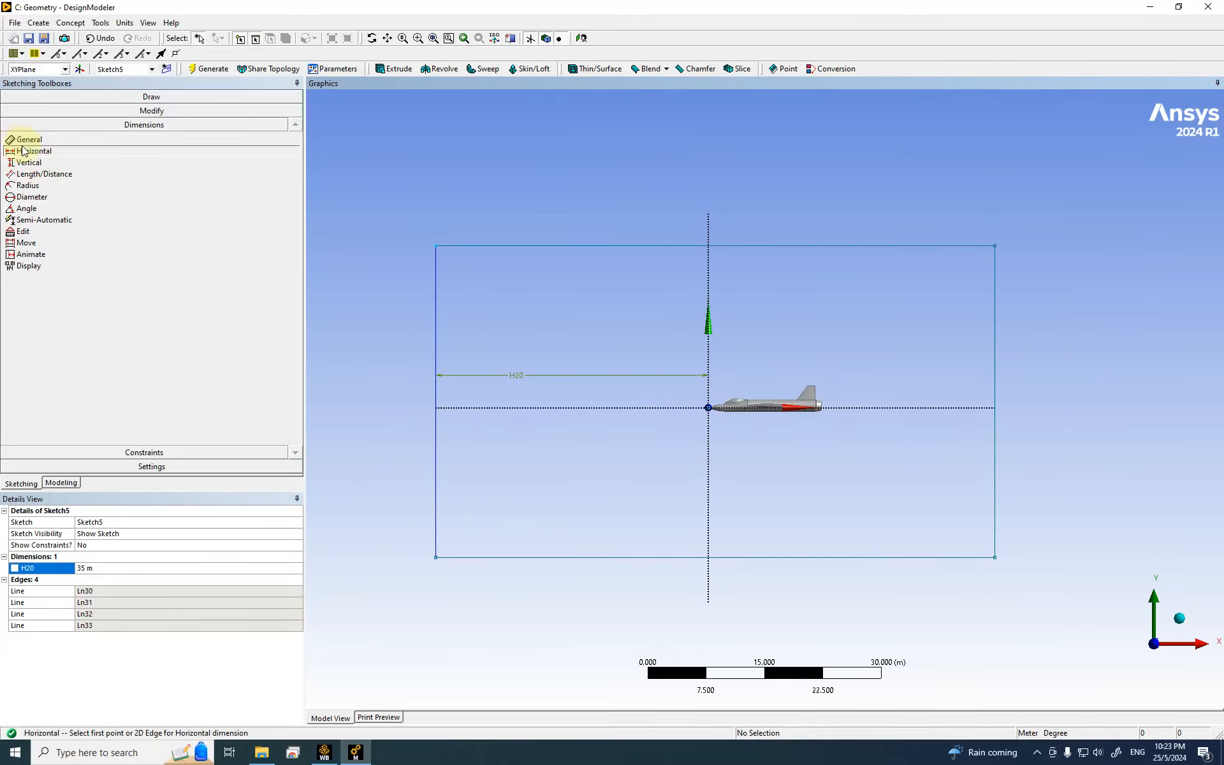
Step: Add horizontal dimension H21 from the vertical axis to the right edge and begin setting it to 80 m
left_click(708, 418)
left_click(995, 380)
left_click(858, 324)
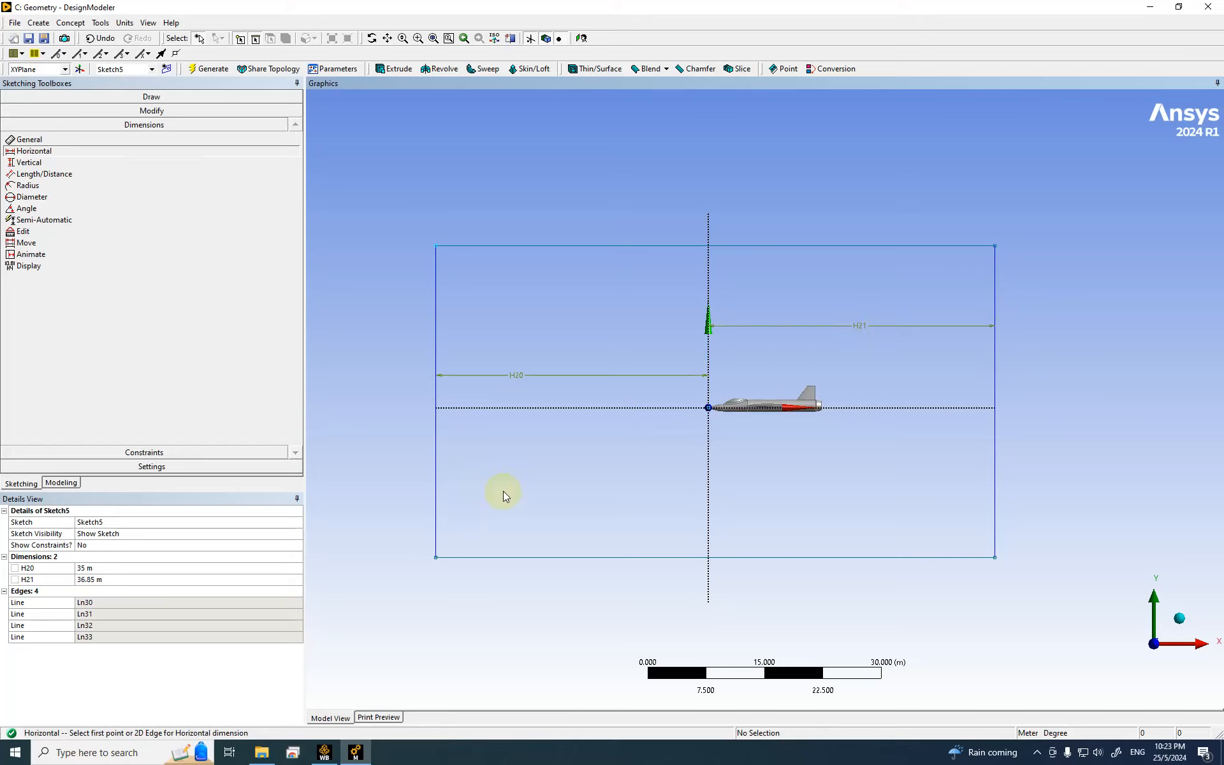
left_click(108, 580)
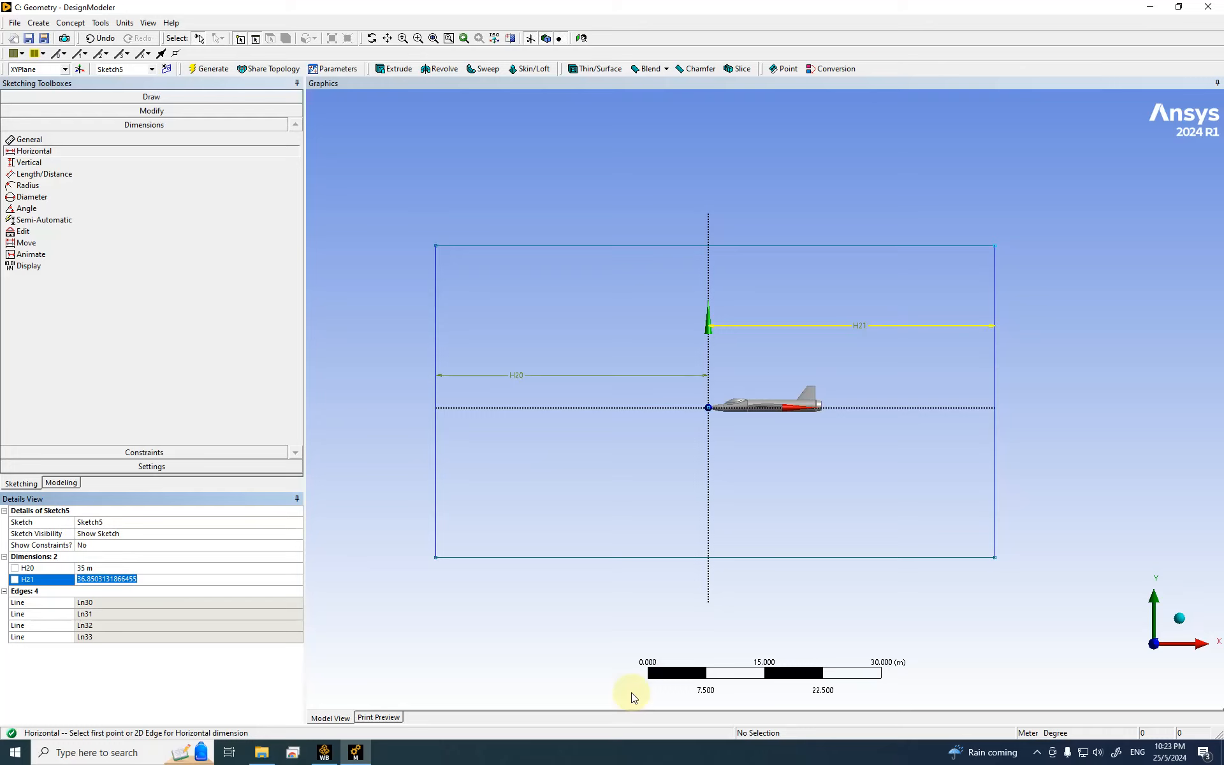
type("70")
key("Return")
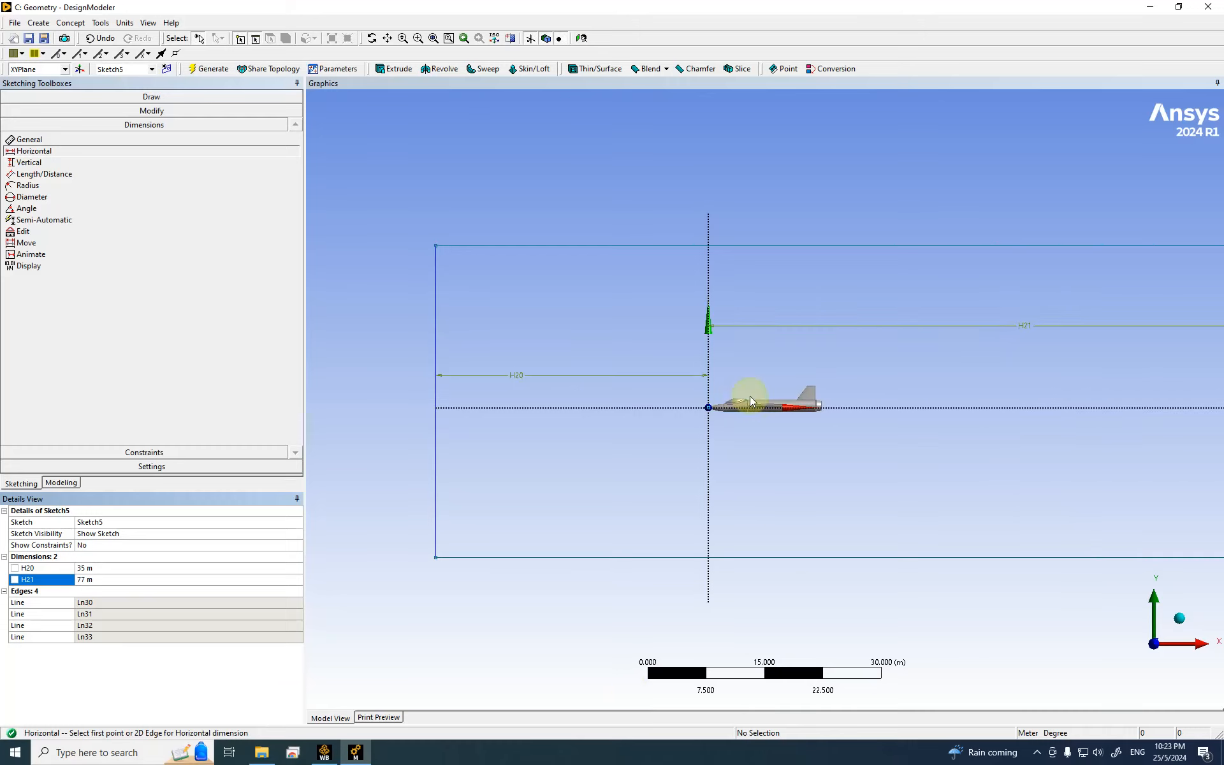
scroll(750, 396, "down", 3)
scroll(888, 446, "up", 2)
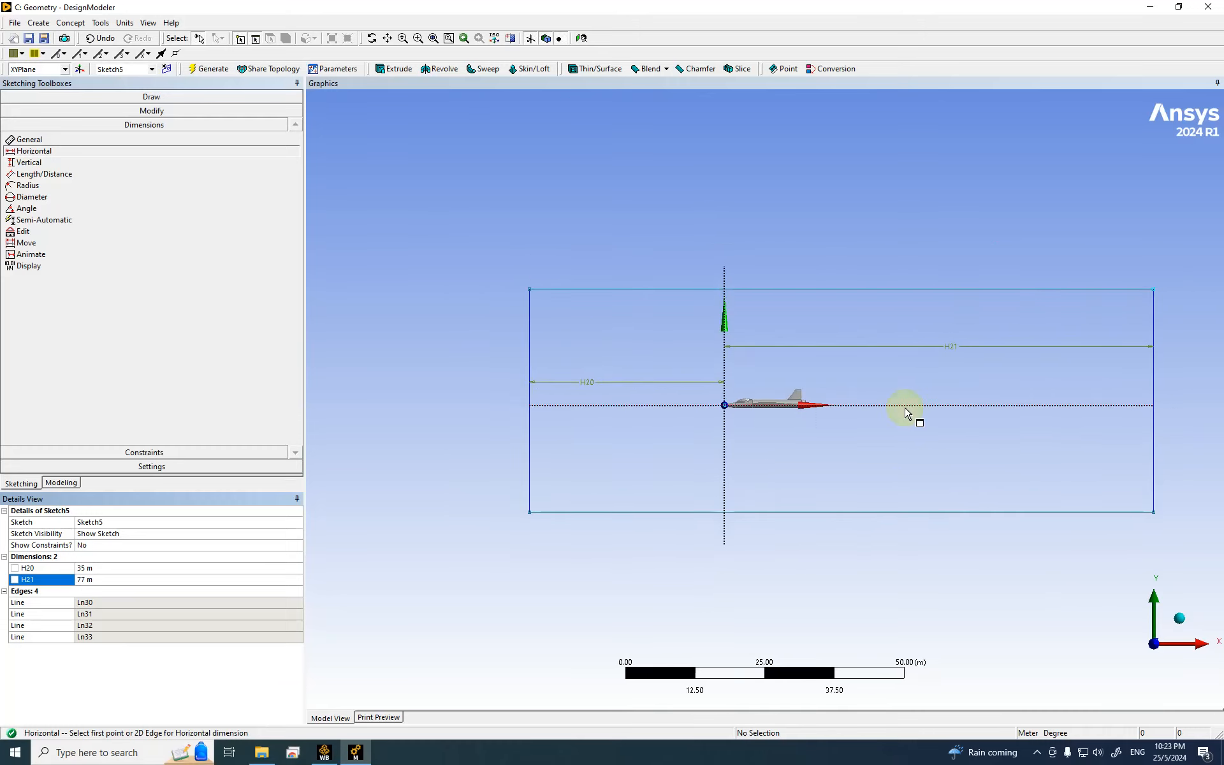
scroll(1038, 424, "up", 2)
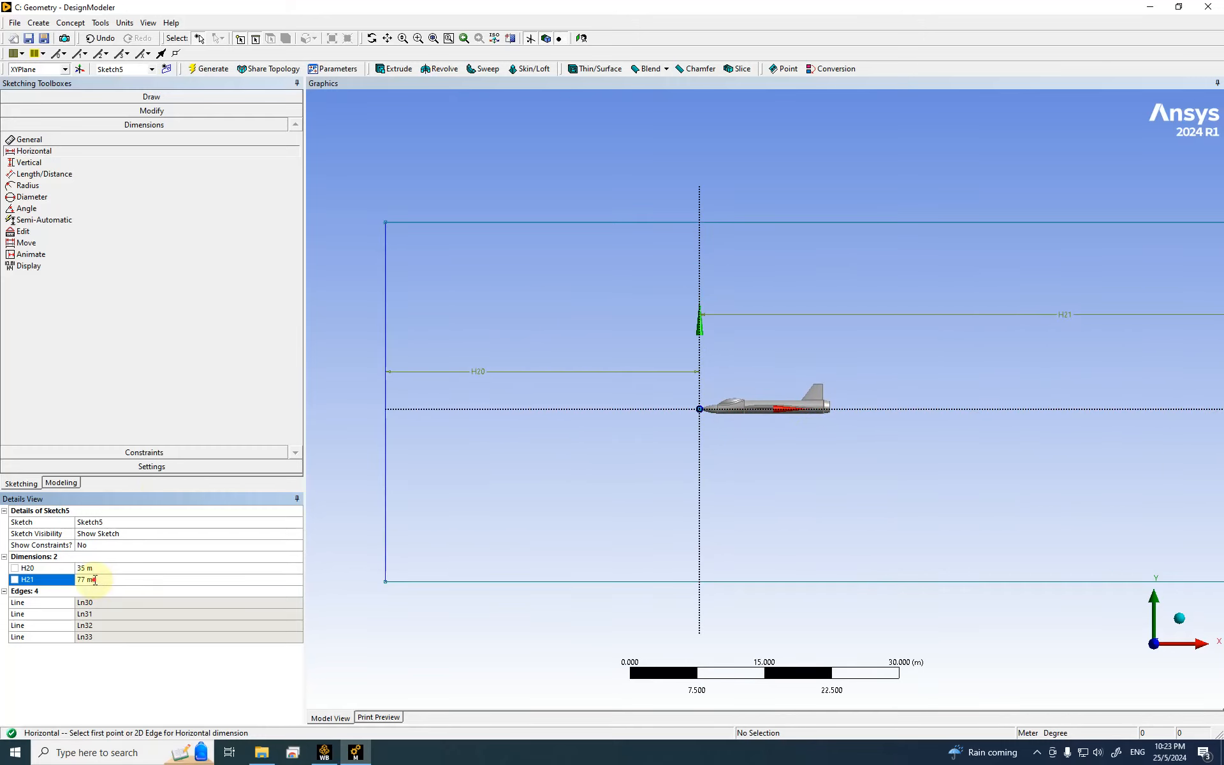
key("BackSpace")
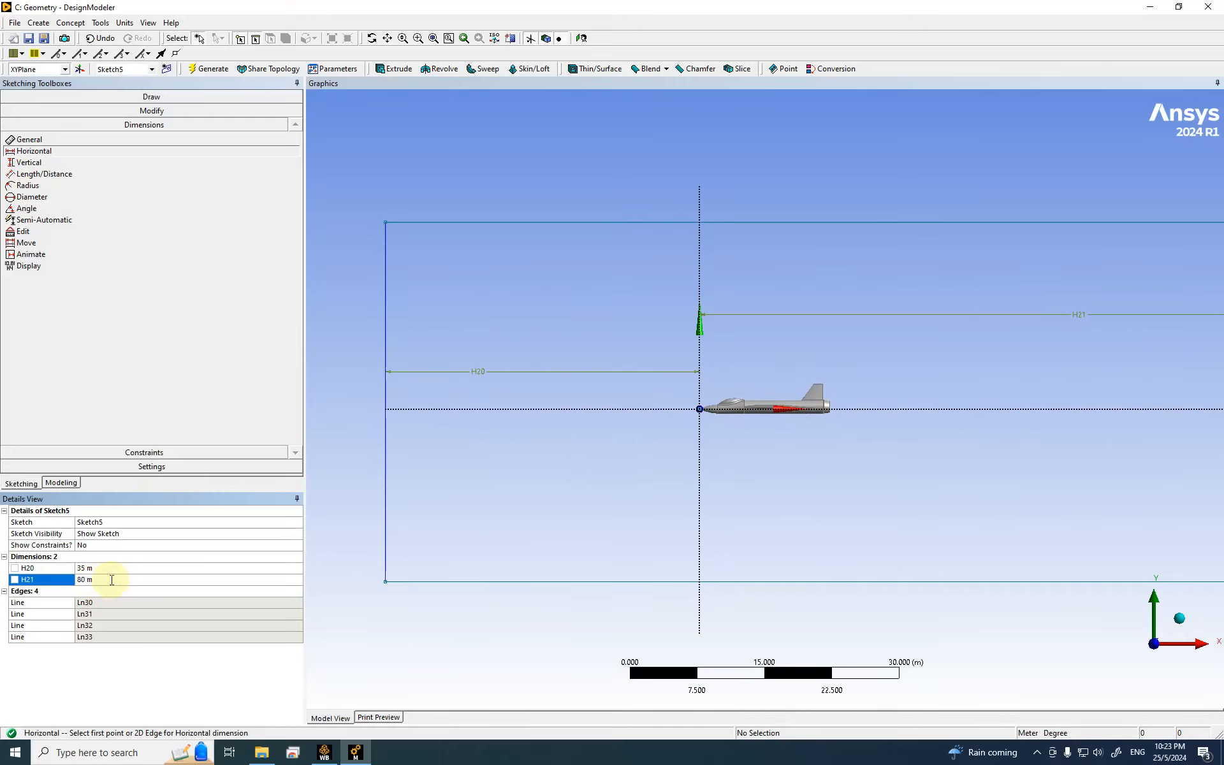
Step: Add vertical dimensions V22 to the top edge and V23 to the bottom edge from the axis
left_click(31, 163)
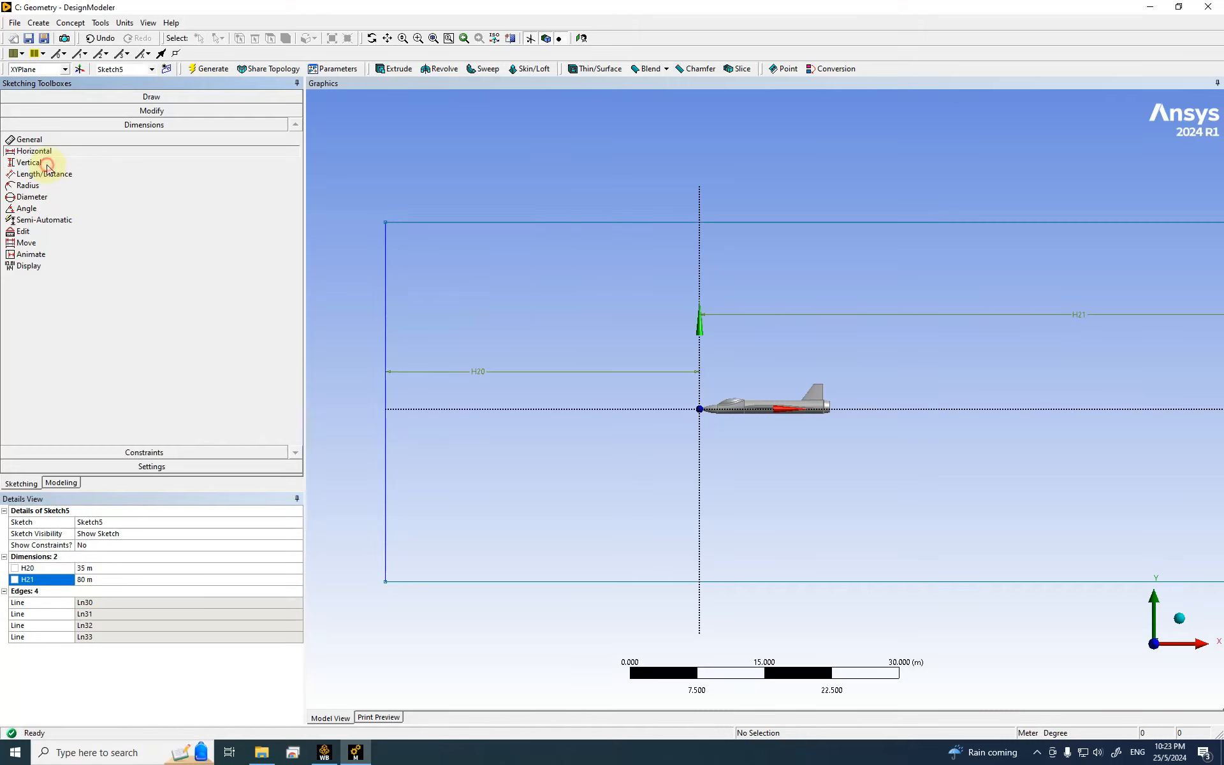
left_click(664, 410)
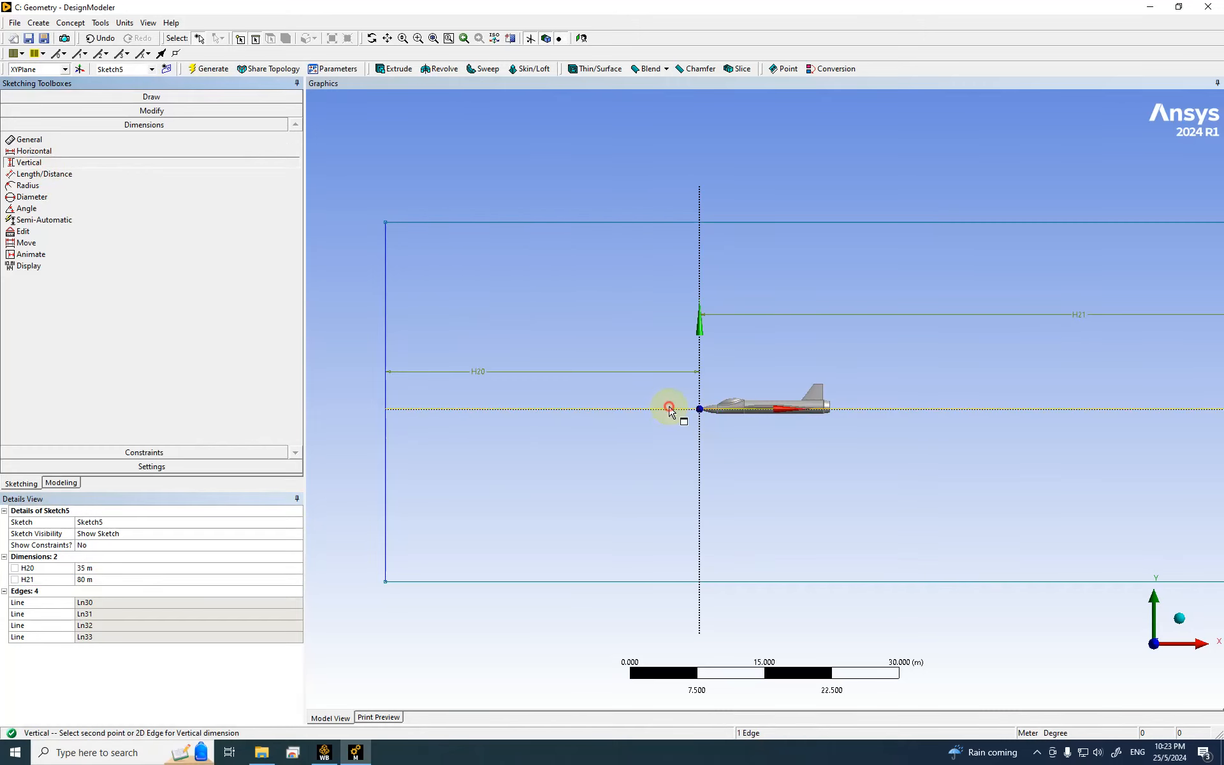
left_click(647, 223)
left_click(638, 280)
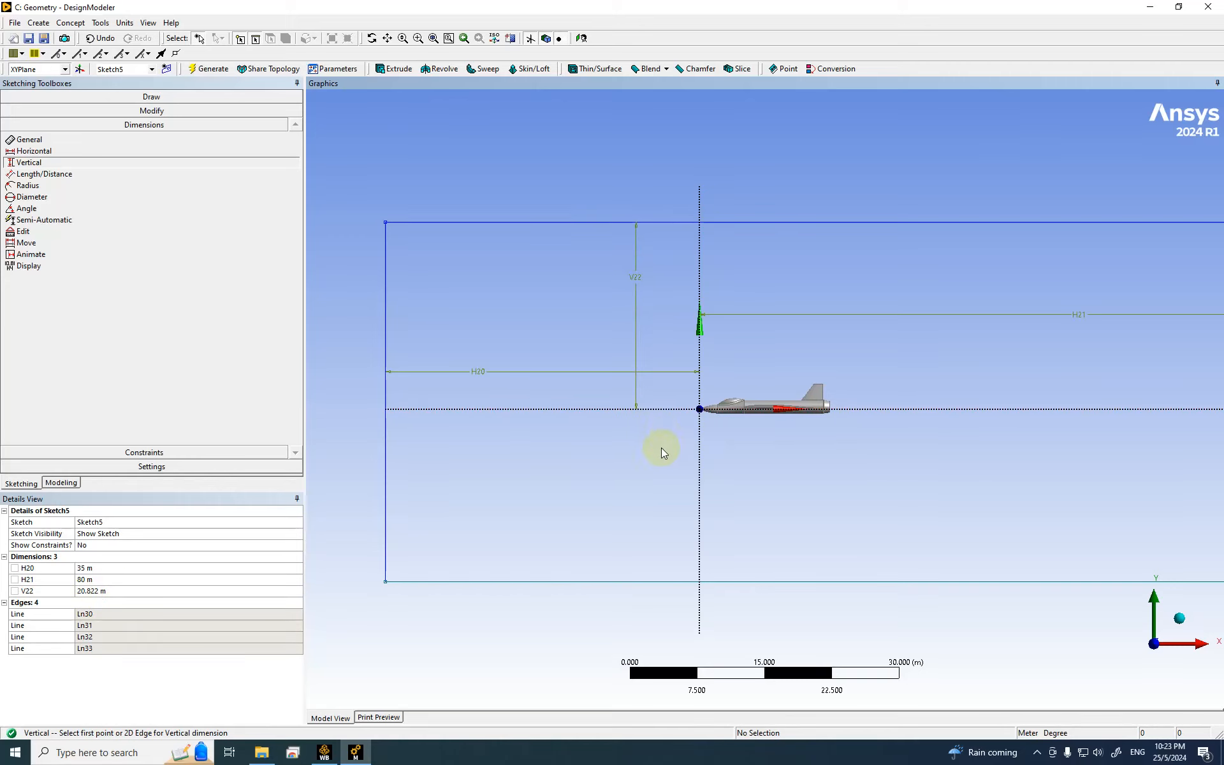
left_click(609, 411)
left_click(599, 580)
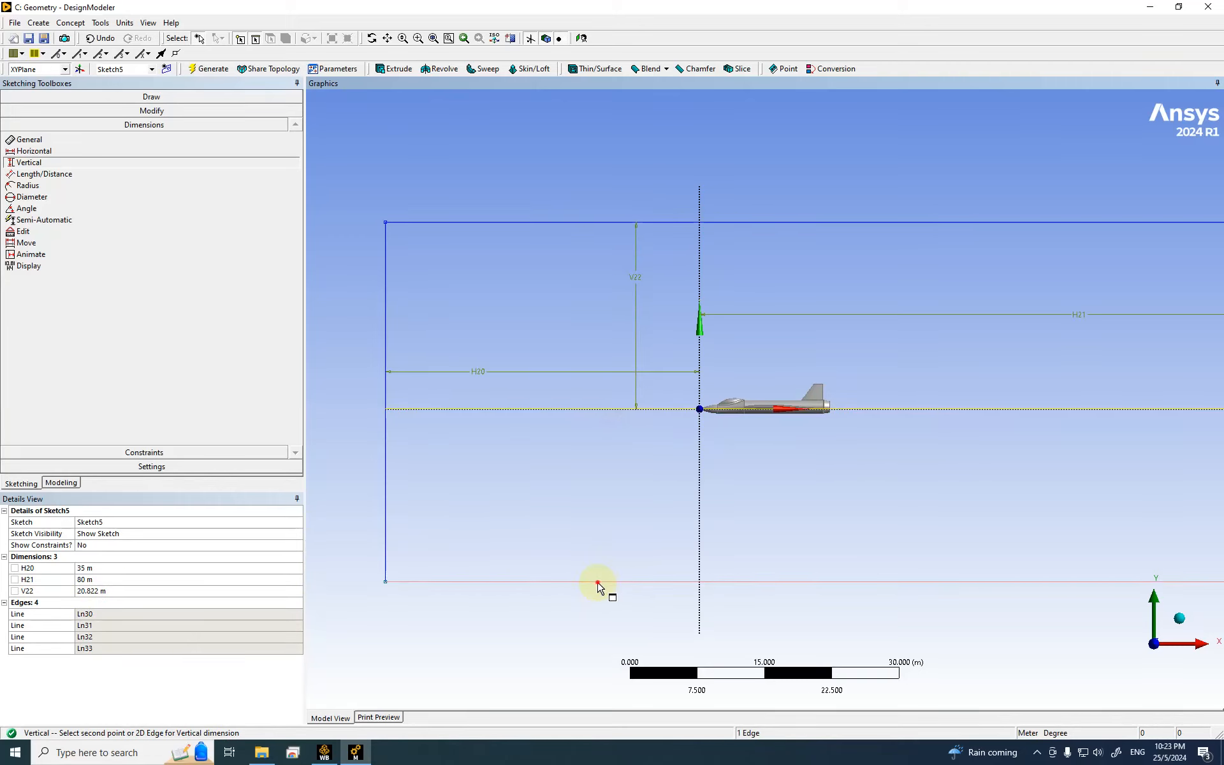
left_click(583, 504)
Step: Set both V22 and V23 to 35 m
left_click(98, 592)
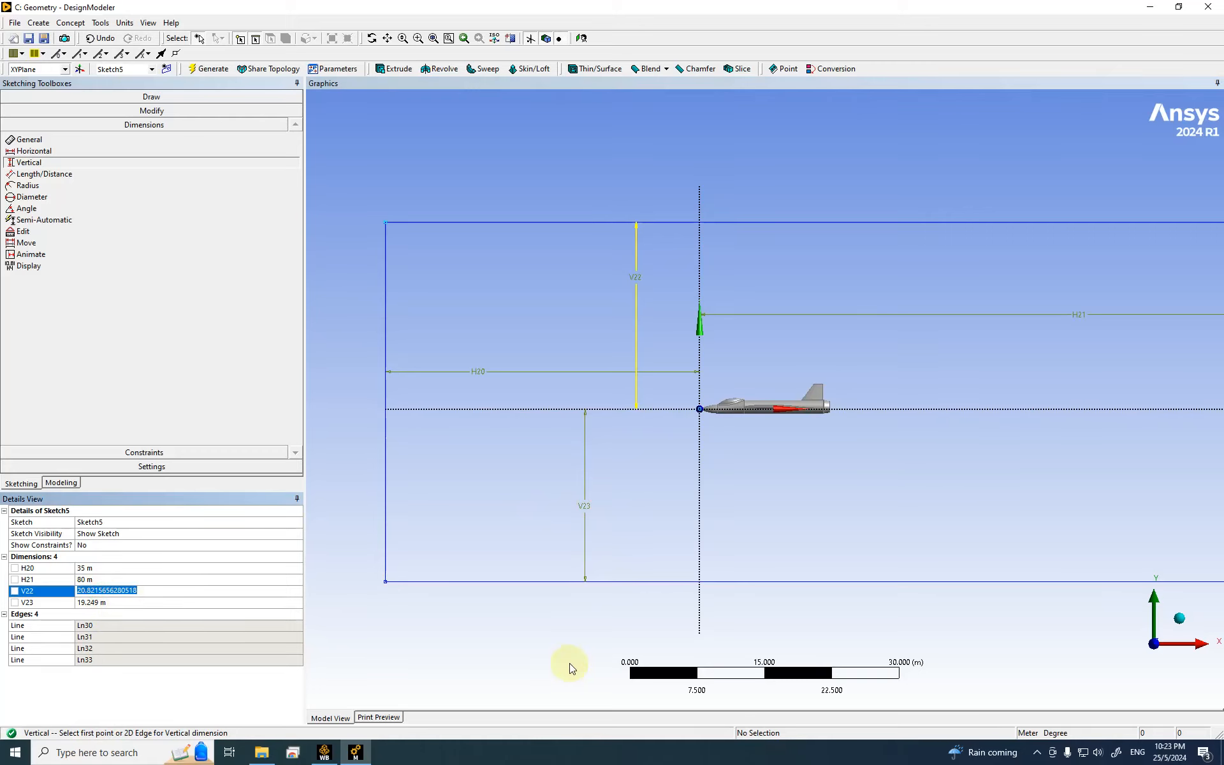
type("35")
key("Return")
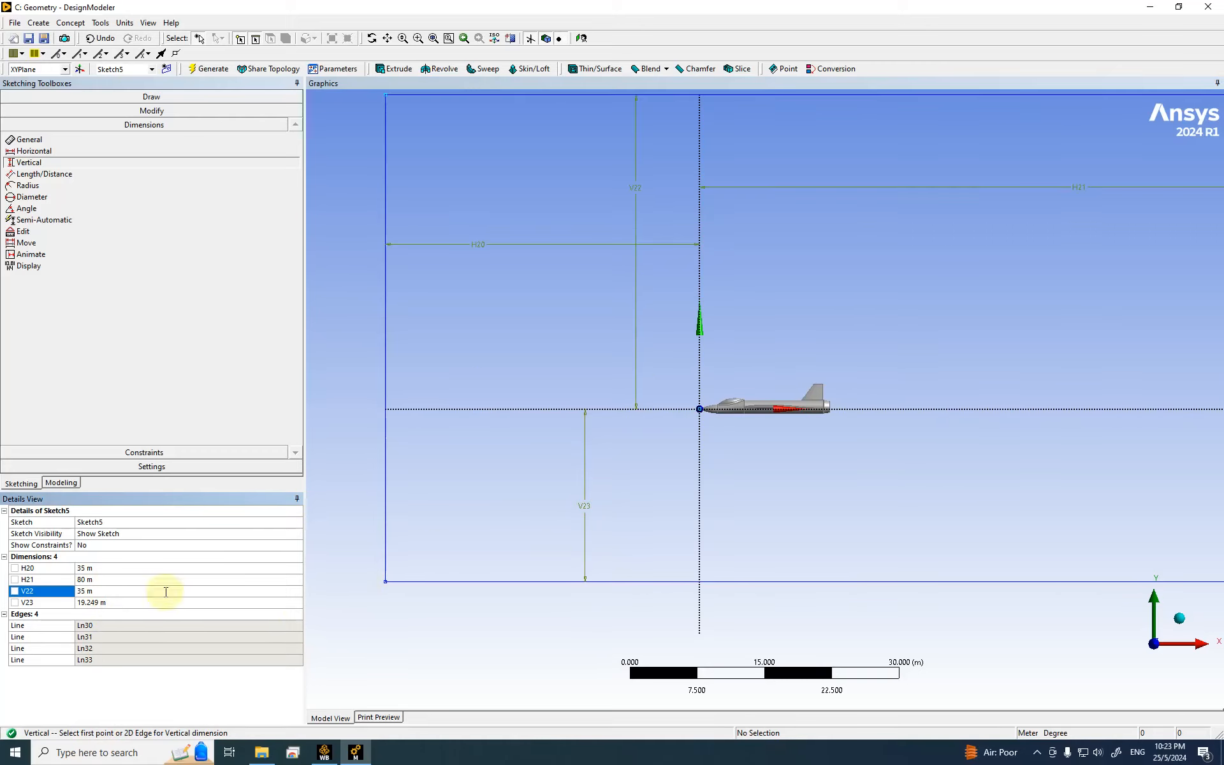
left_click(150, 603)
type("35")
key("Return")
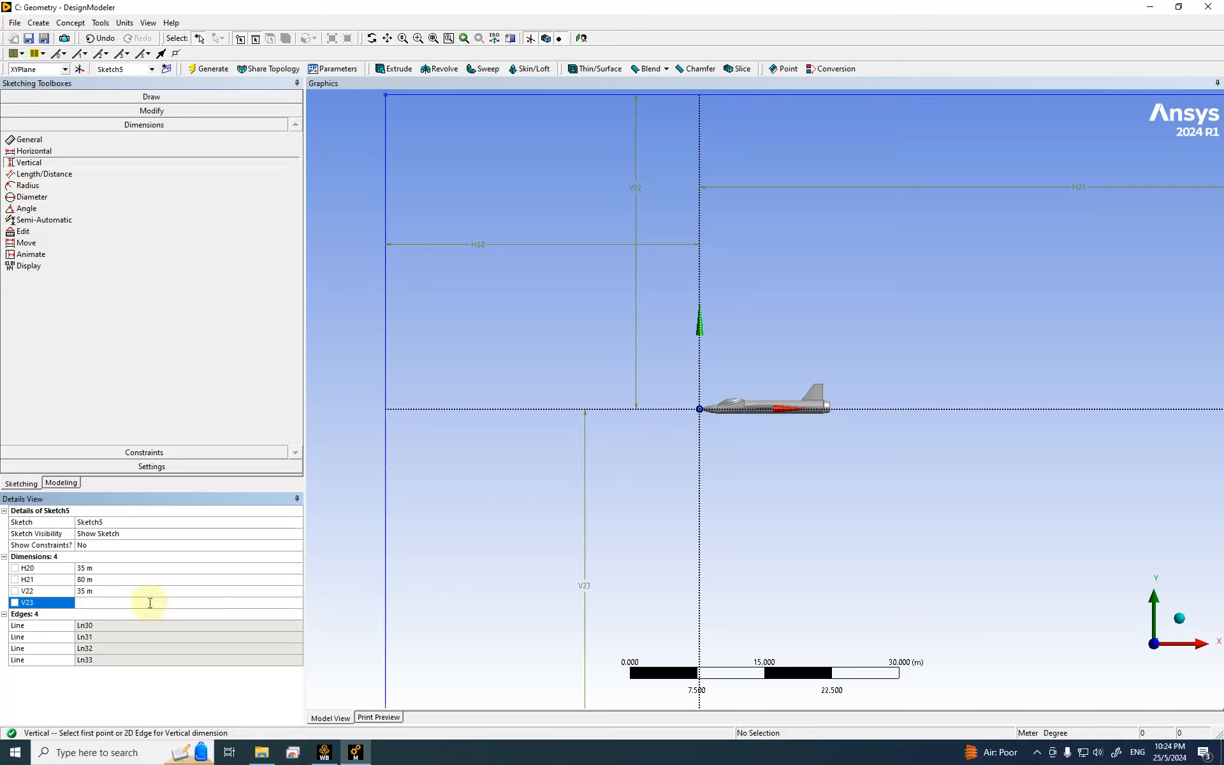
scroll(609, 389, "down", 5)
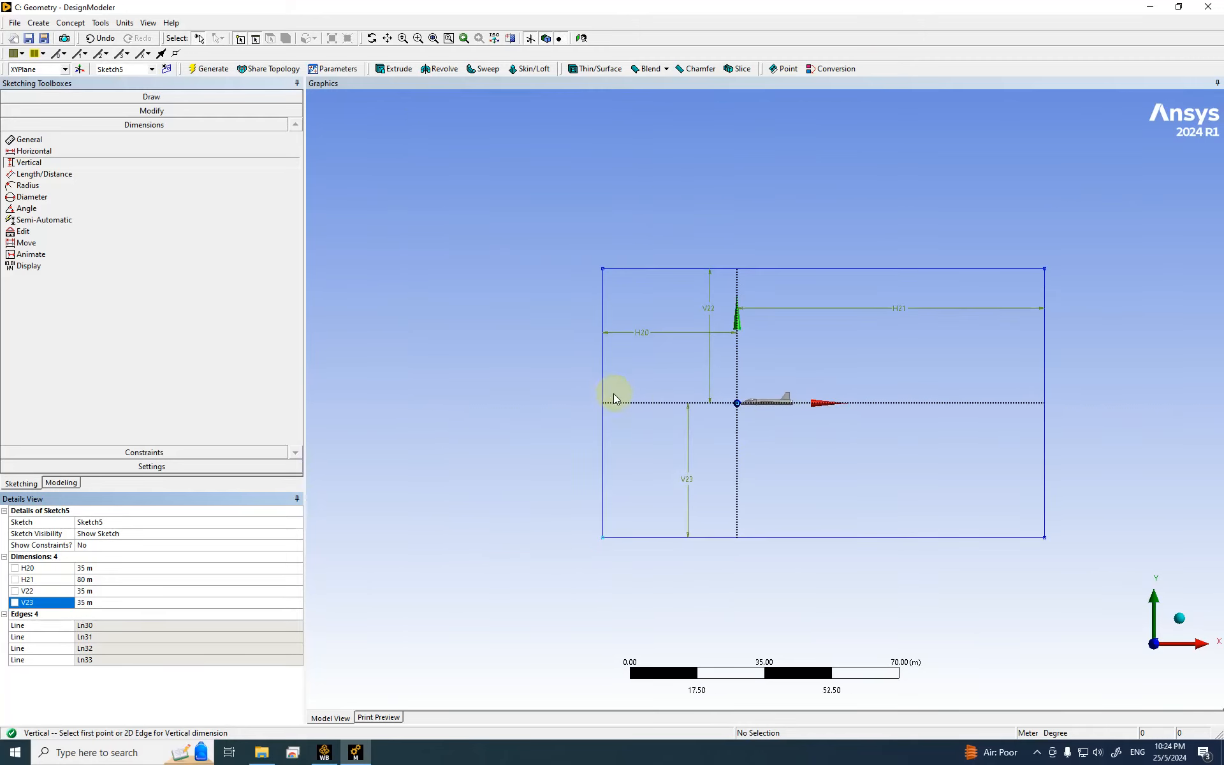
mouse_move(910, 459)
middle_mouse_down()
mouse_move(737, 513)
mouse_move(805, 455)
mouse_move(828, 489)
mouse_move(969, 464)
mouse_move(942, 478)
mouse_move(918, 429)
mouse_move(970, 418)
mouse_move(877, 467)
mouse_move(881, 561)
mouse_move(908, 487)
middle_mouse_up()
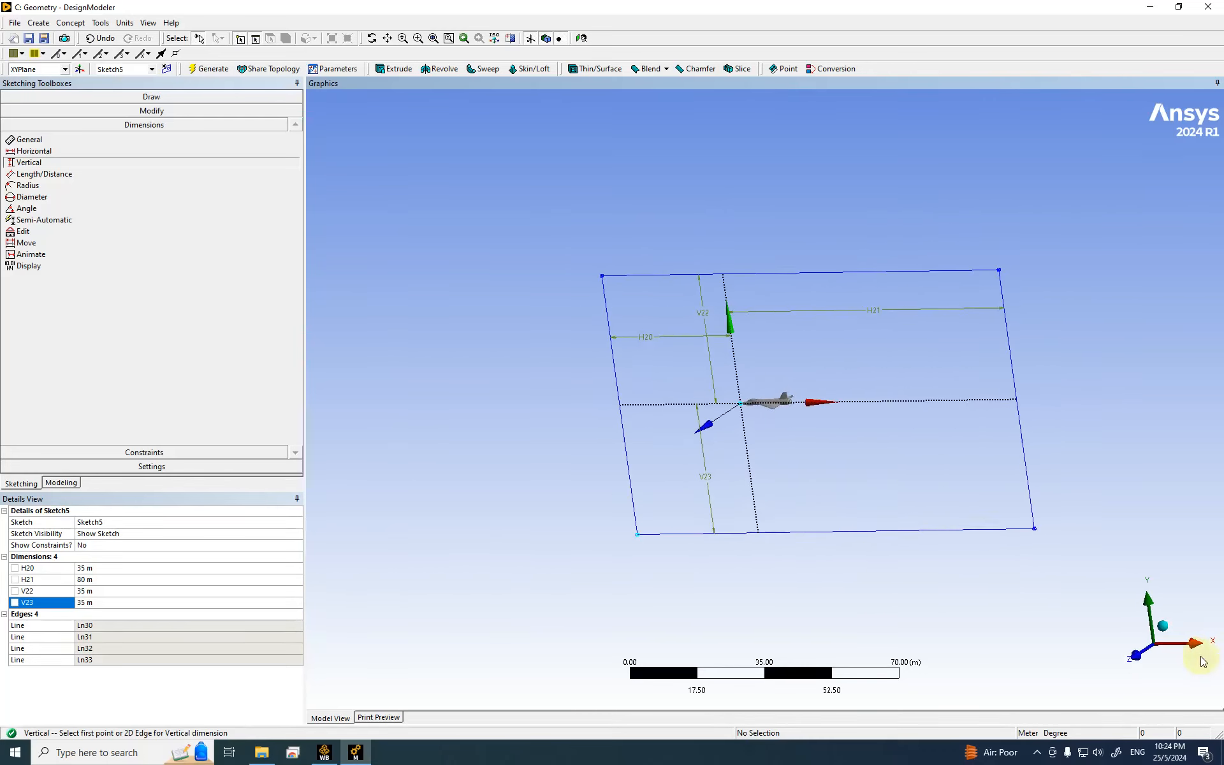
left_click(1163, 630)
left_click(1122, 656)
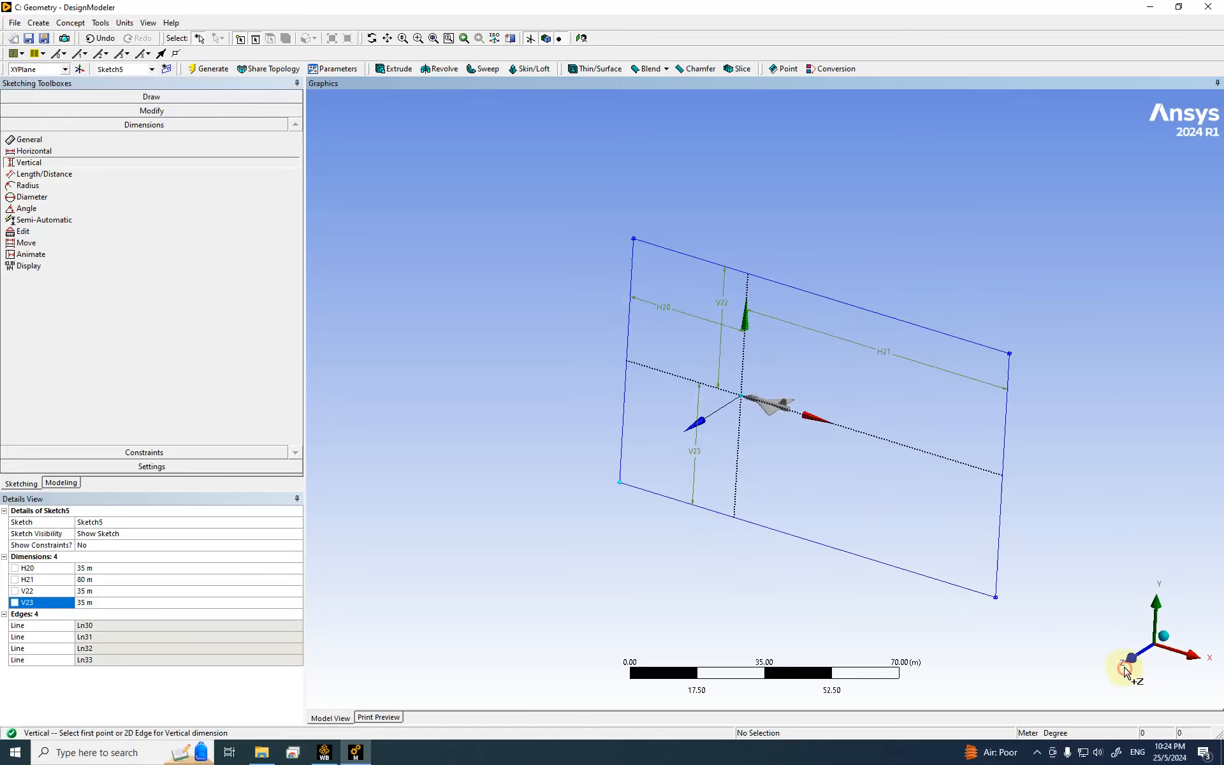
Step: Start an extrusion of Sketch5 with the operation set to Add Frozen
left_click(61, 483)
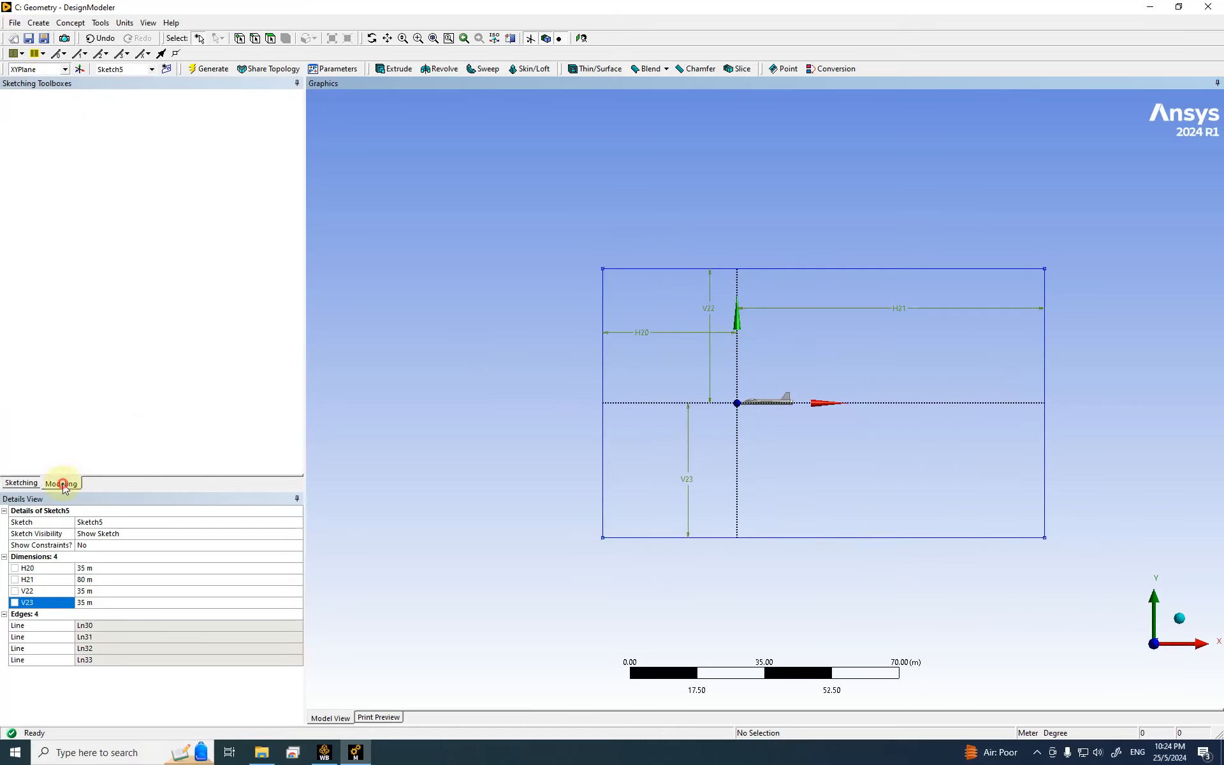
left_click(38, 23)
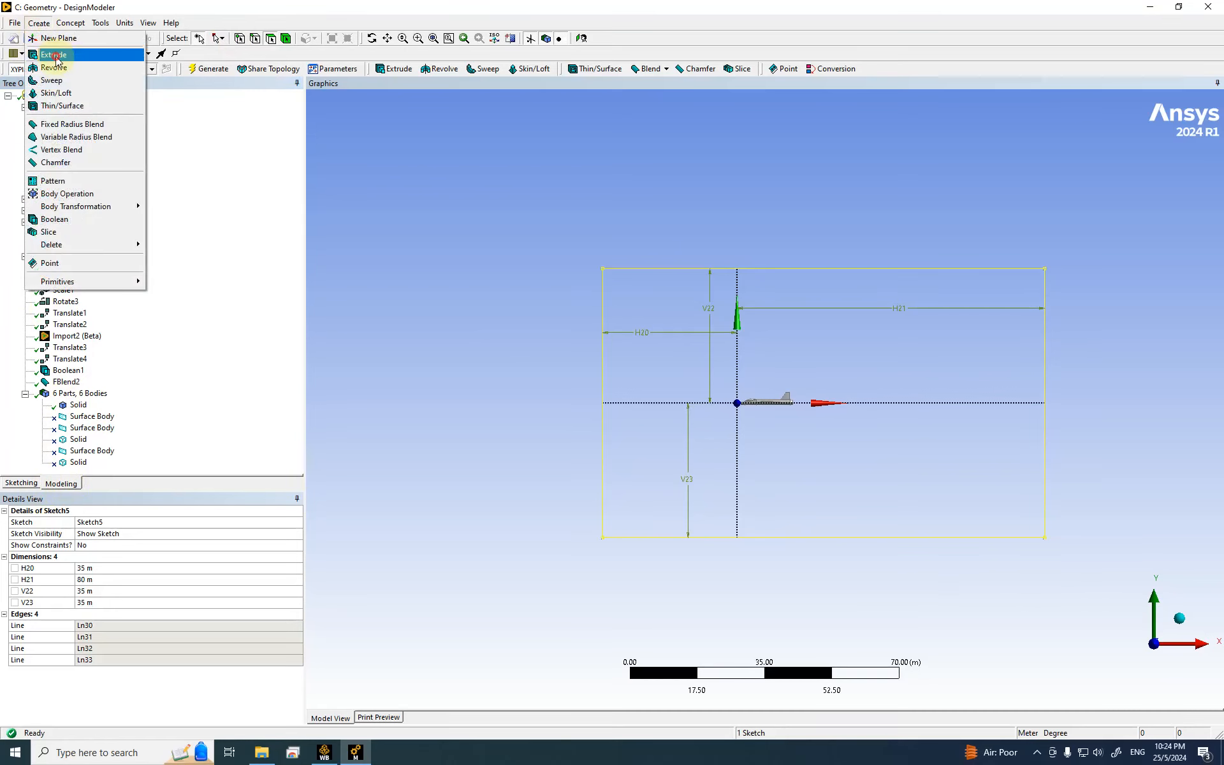
left_click(56, 58)
left_click(153, 534)
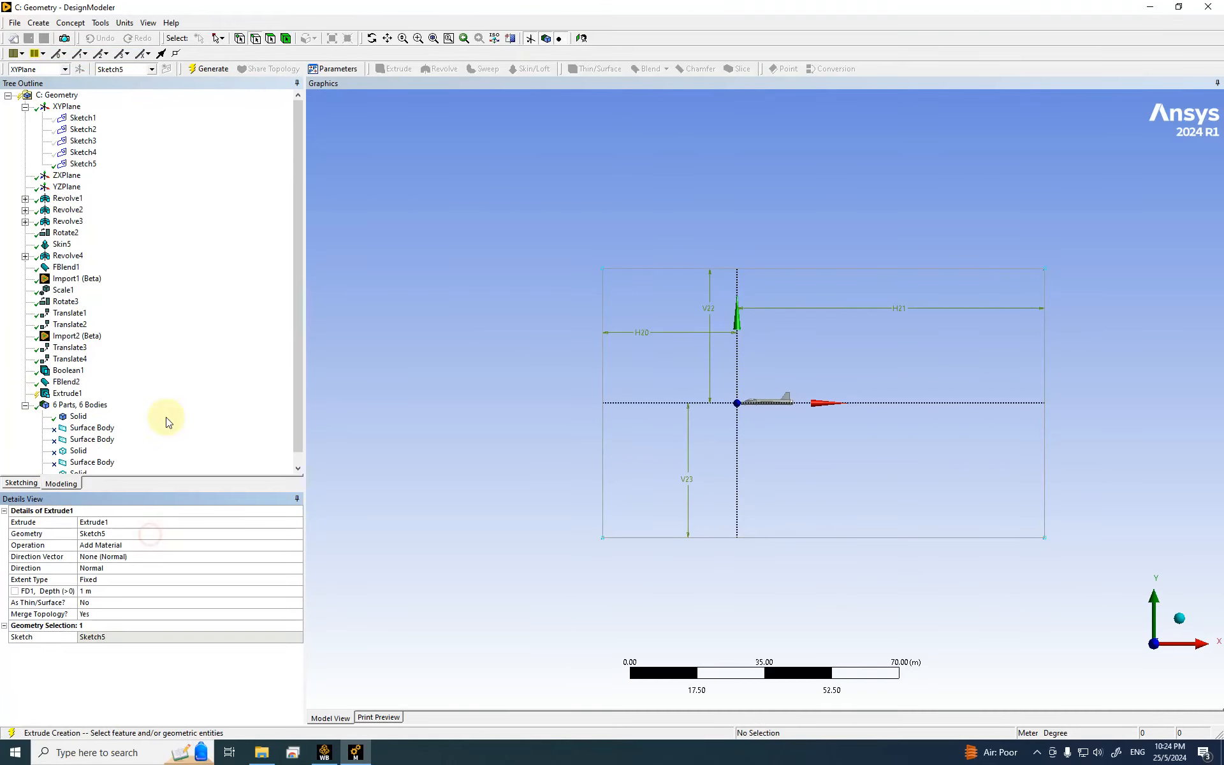
left_click(86, 164)
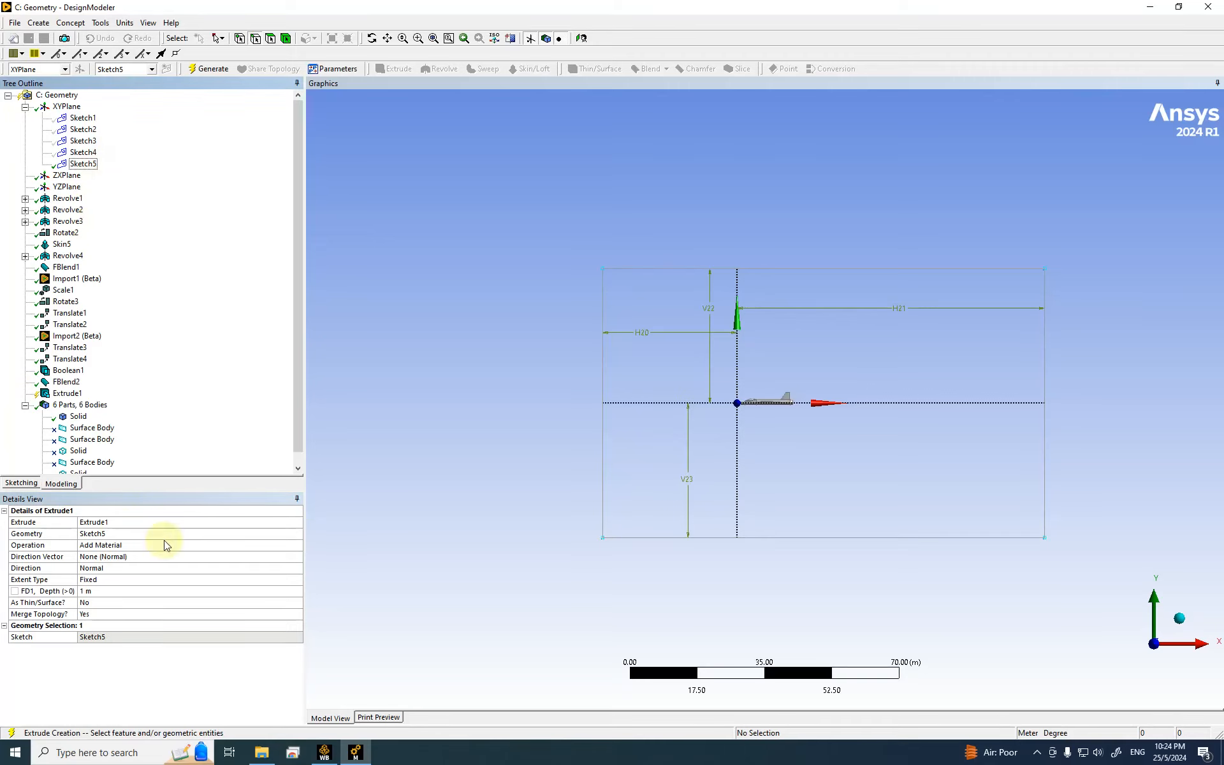
left_click(110, 547)
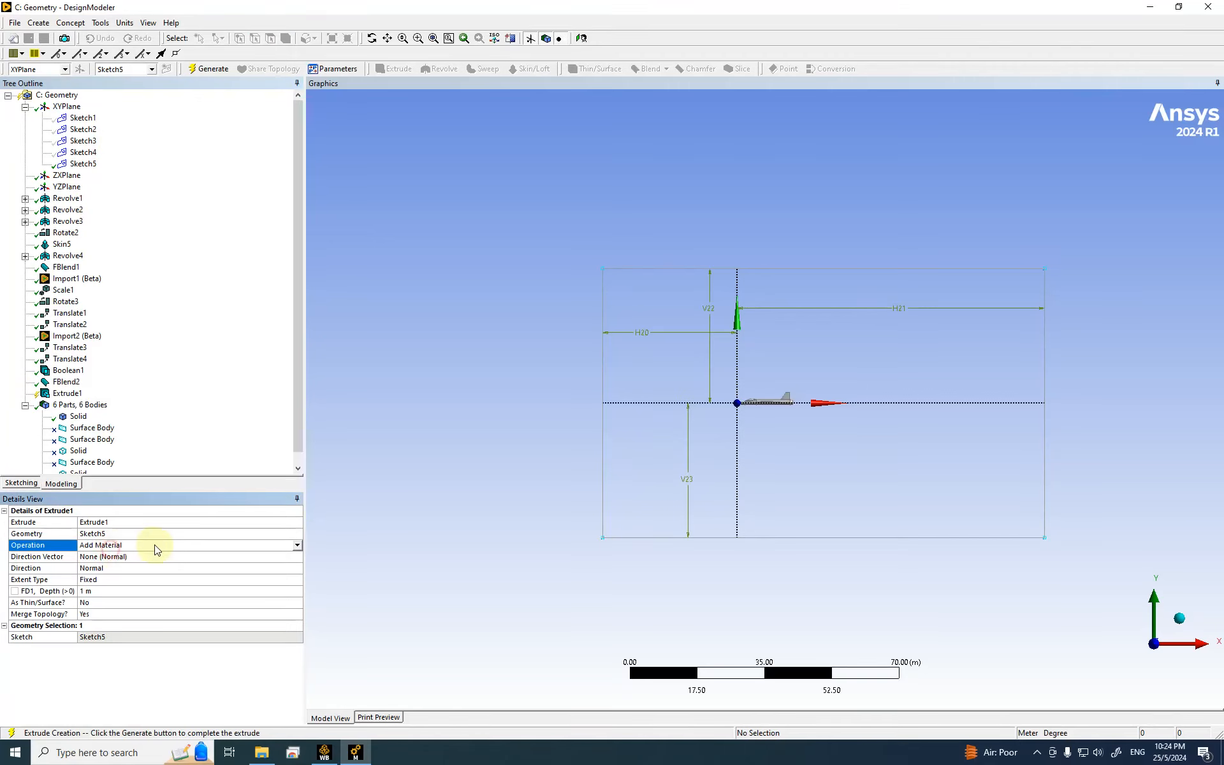
left_click(298, 545)
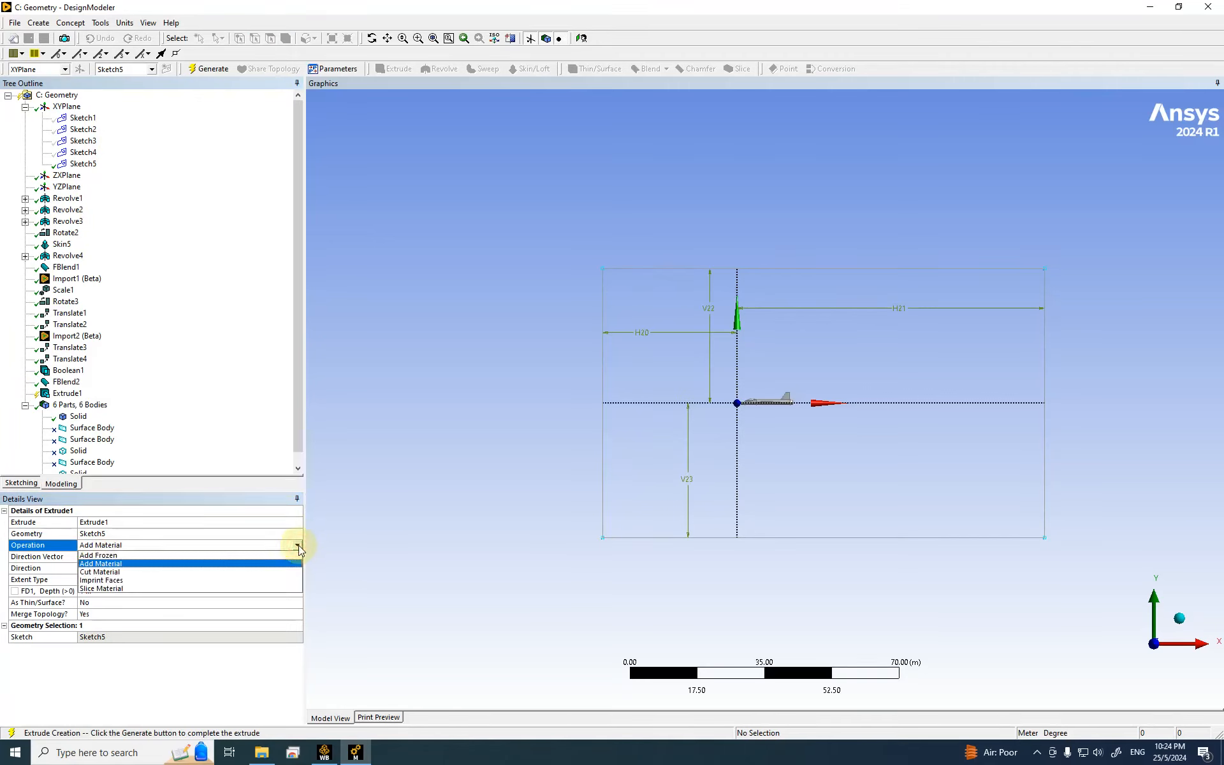
left_click(125, 555)
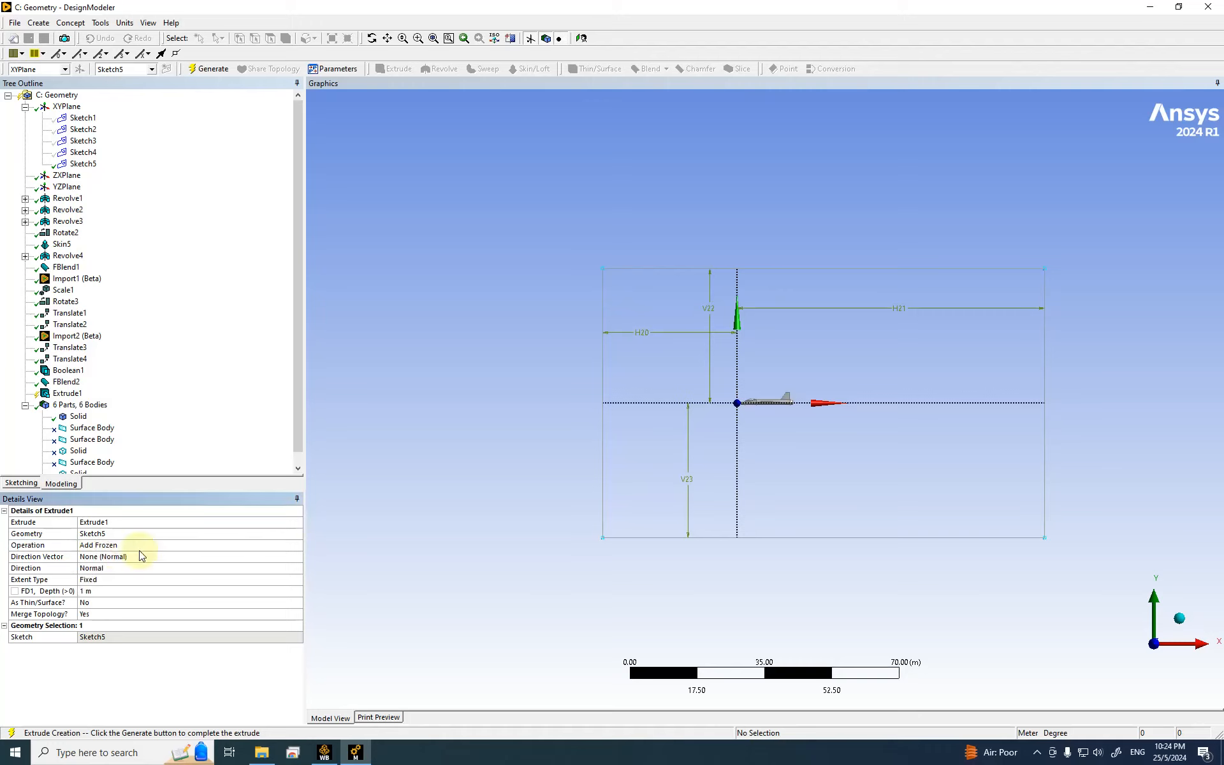
Step: Set the extrusion depth to 35 m and generate the box
left_click(100, 593)
mouse_move(975, 535)
middle_mouse_down()
mouse_move(989, 516)
mouse_move(825, 568)
mouse_move(472, 547)
middle_mouse_up()
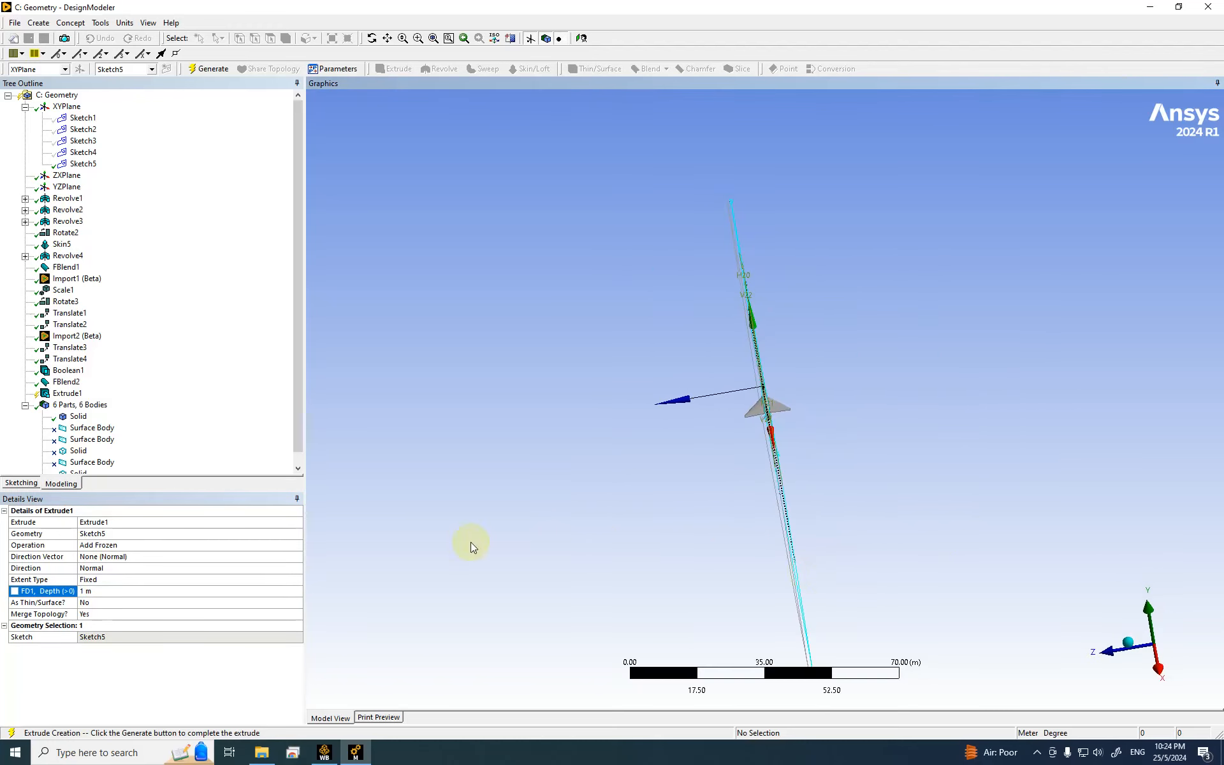
left_click(96, 592)
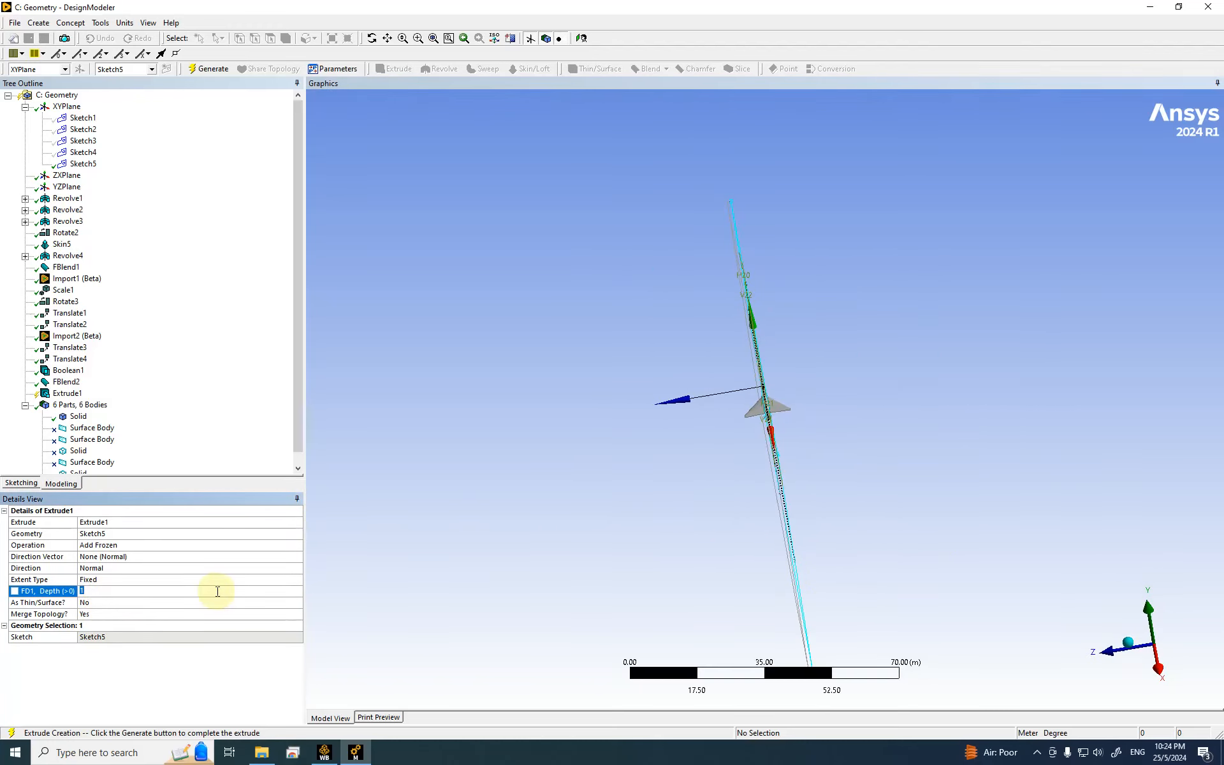
type("35")
key("Return")
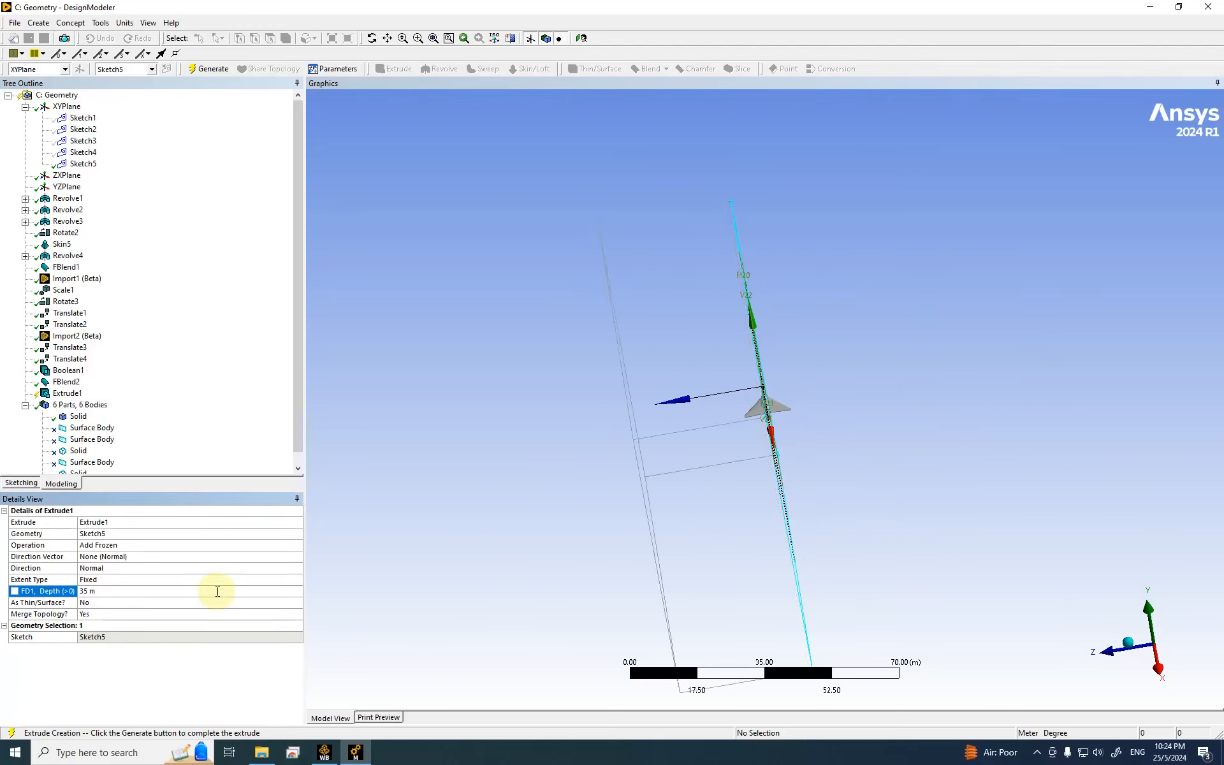
middle_click_drag(774, 414, 896, 483)
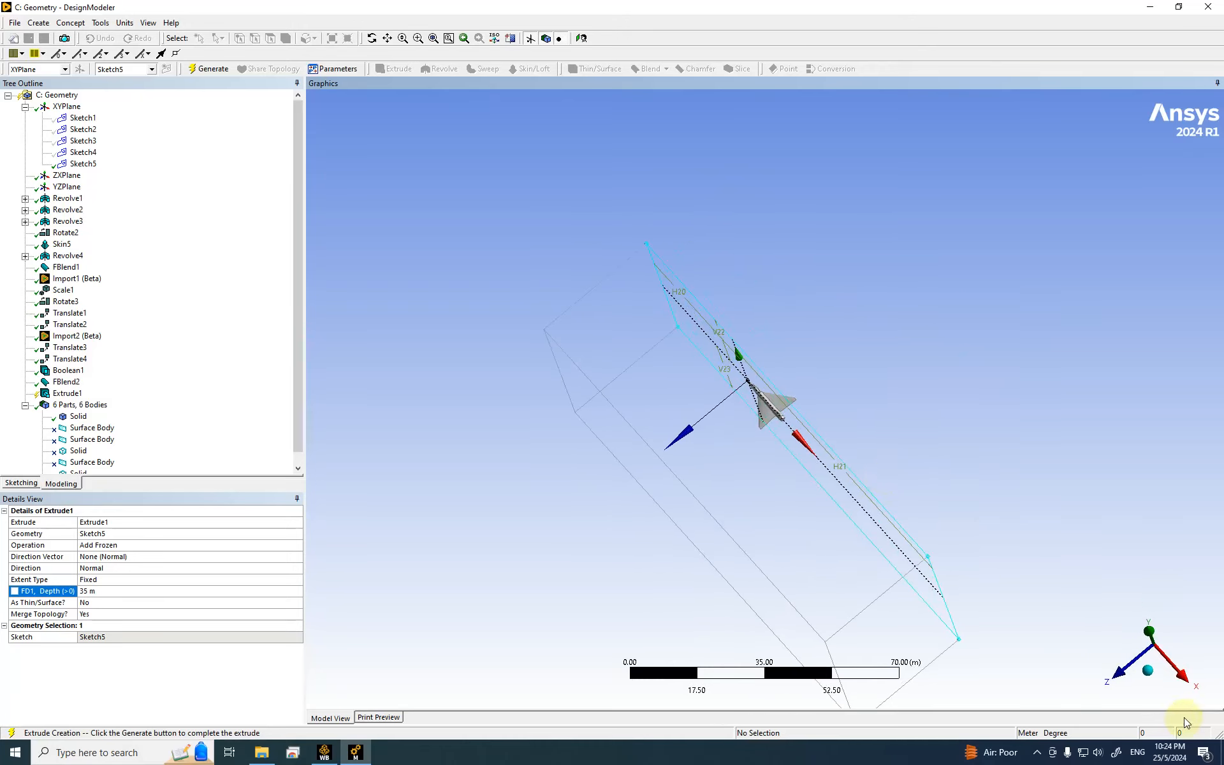
left_click(208, 74)
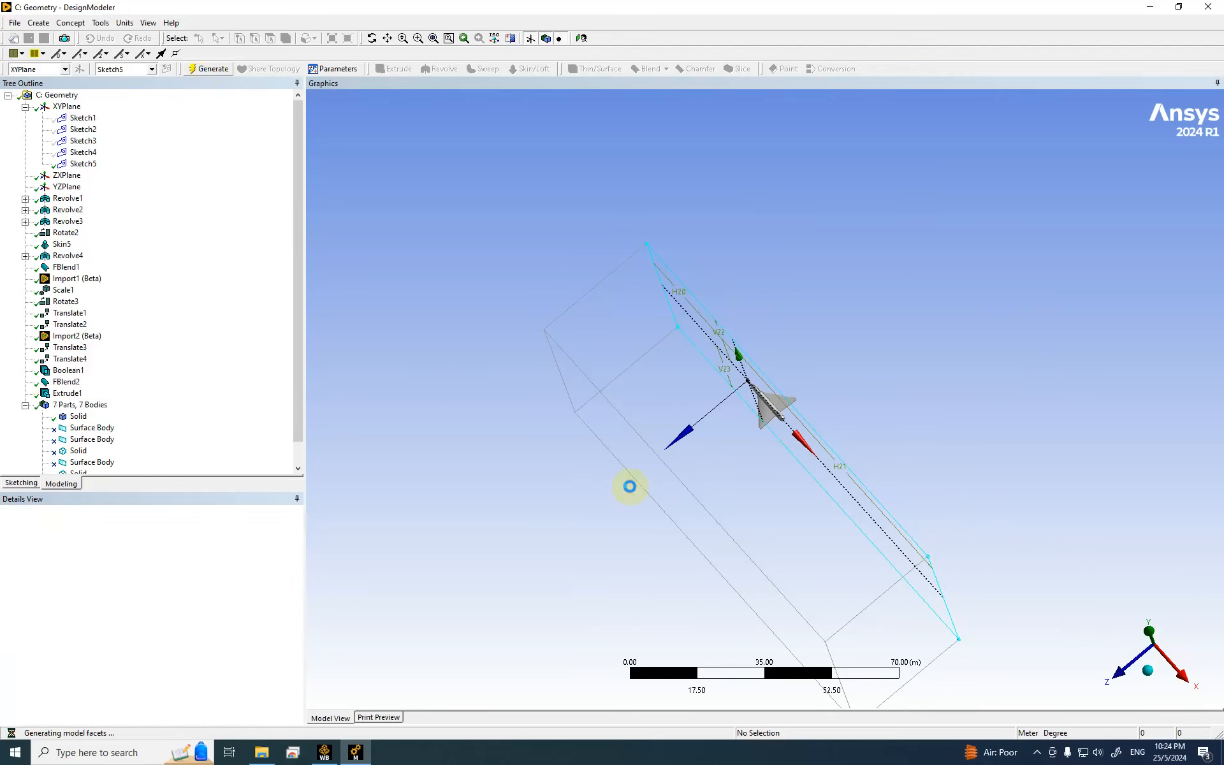
left_click(1129, 672)
middle_click_drag(1082, 538, 768, 403)
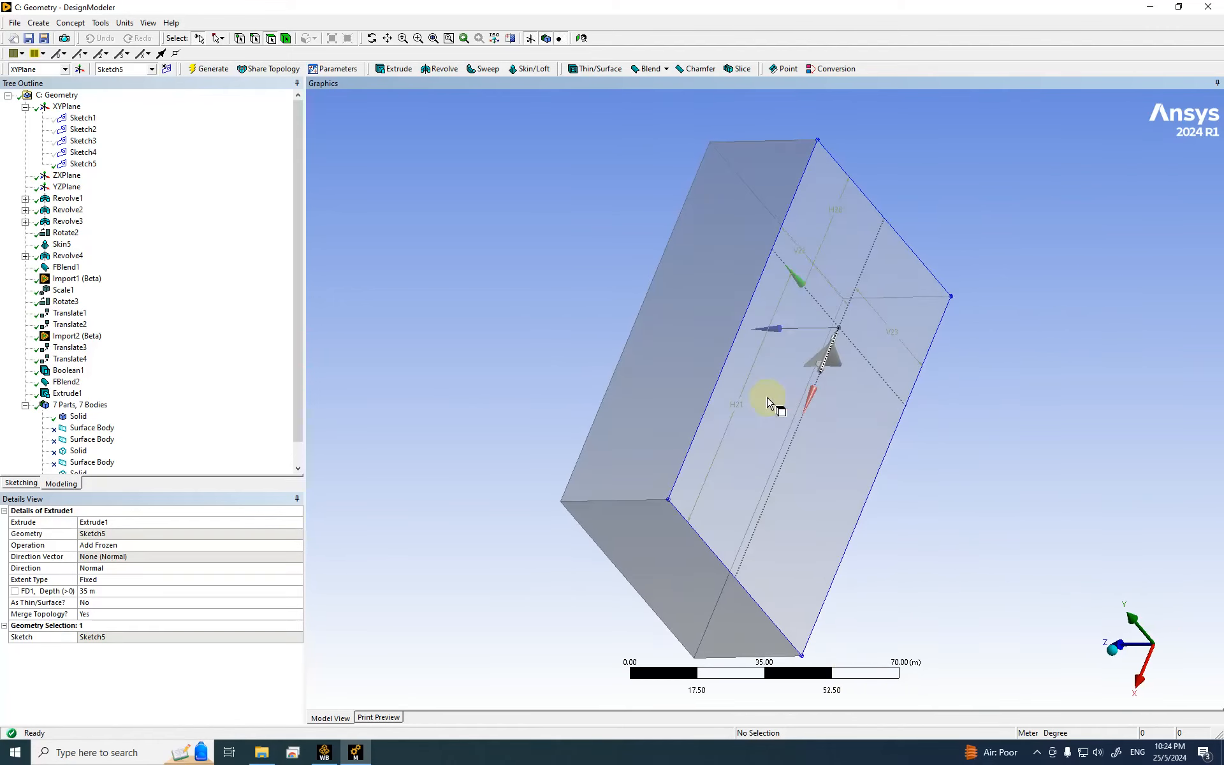
left_click(769, 403)
middle_click_drag(877, 491, 1018, 479)
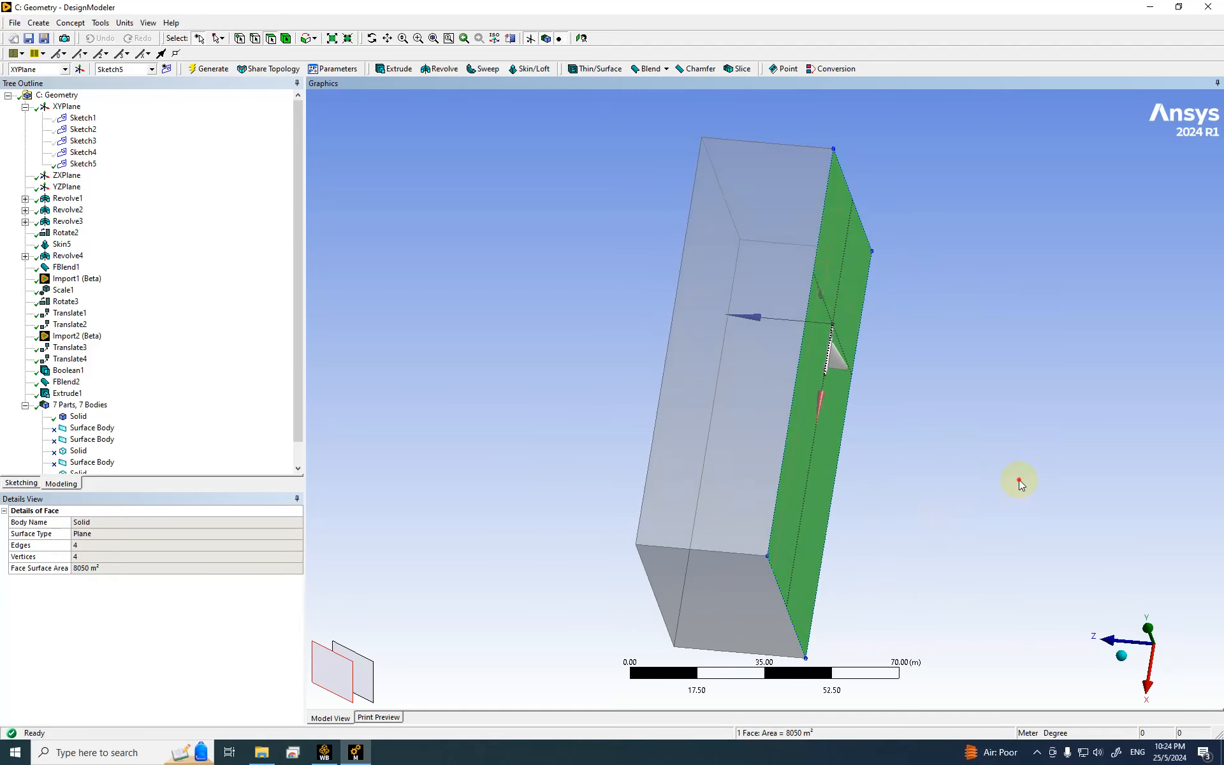
left_click(1019, 479)
middle_click_drag(896, 418, 880, 376)
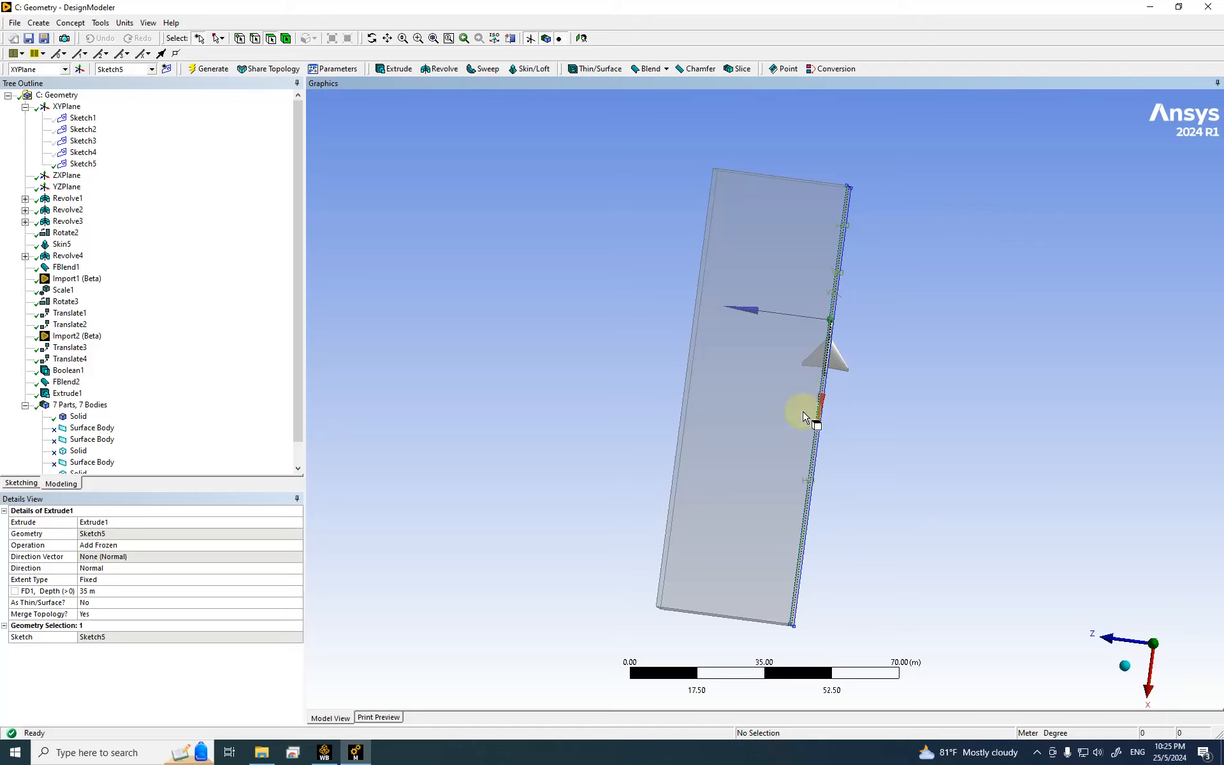
middle_click_drag(877, 317, 847, 533)
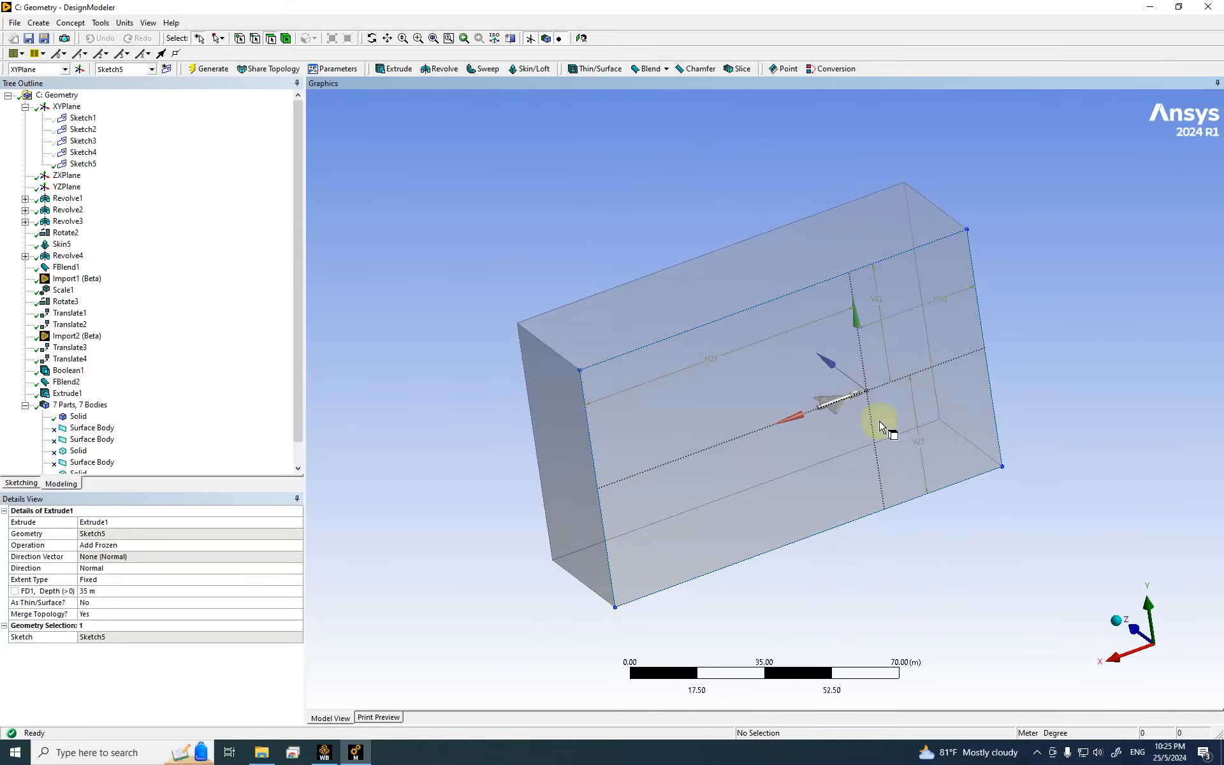
scroll(762, 396, "up", 1)
scroll(880, 411, "up", 6)
scroll(1000, 382, "up", 1)
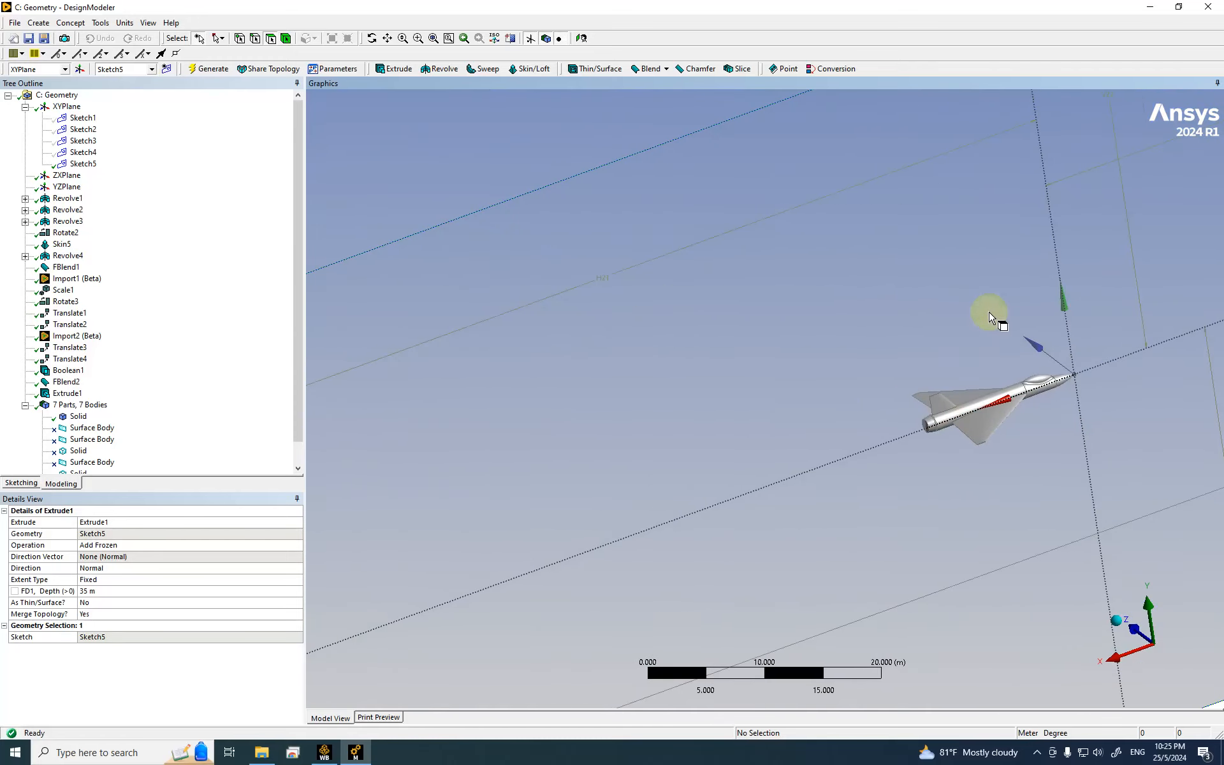
left_click(69, 24)
left_click(77, 24)
left_click(38, 24)
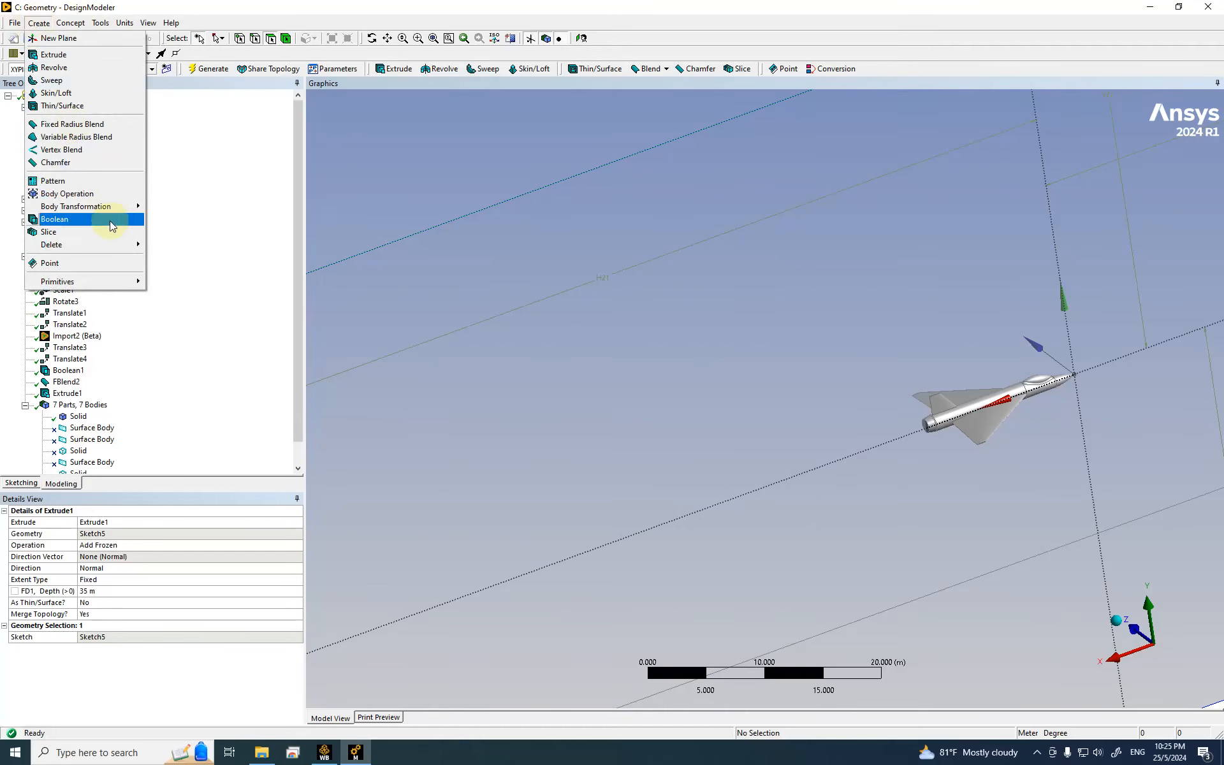
left_click(76, 224)
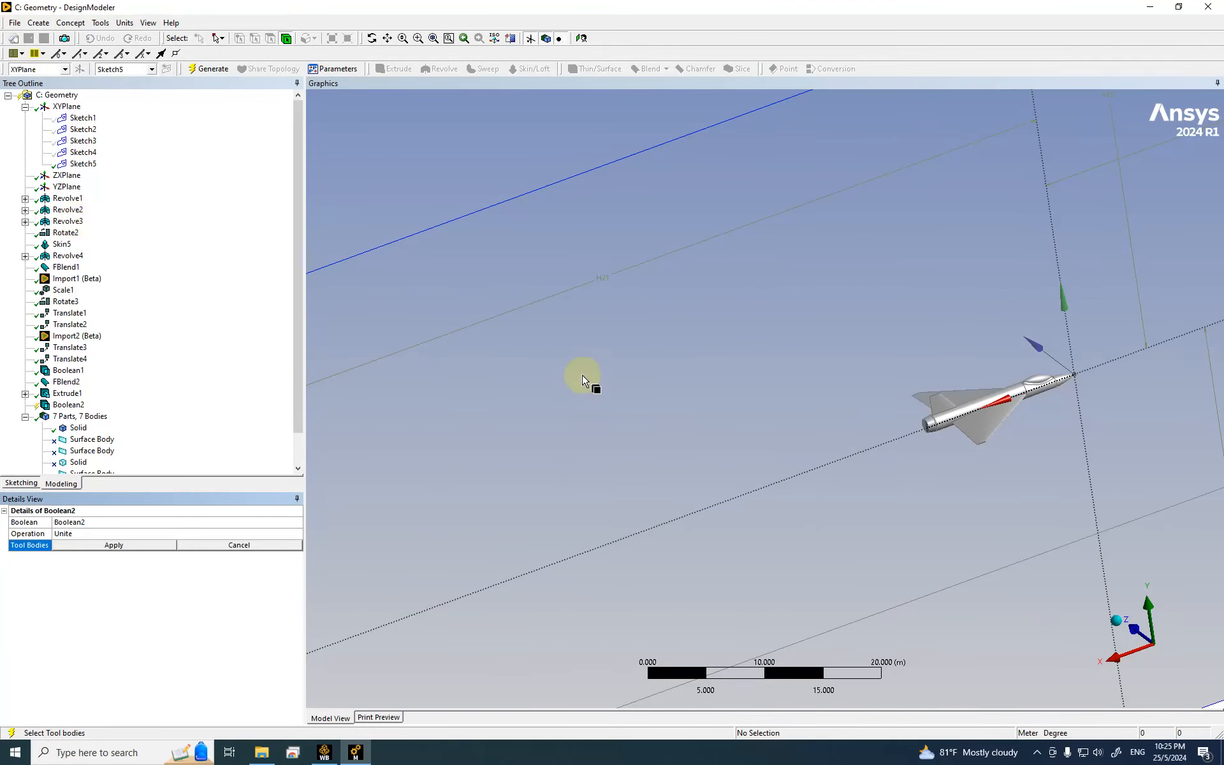
left_click(118, 534)
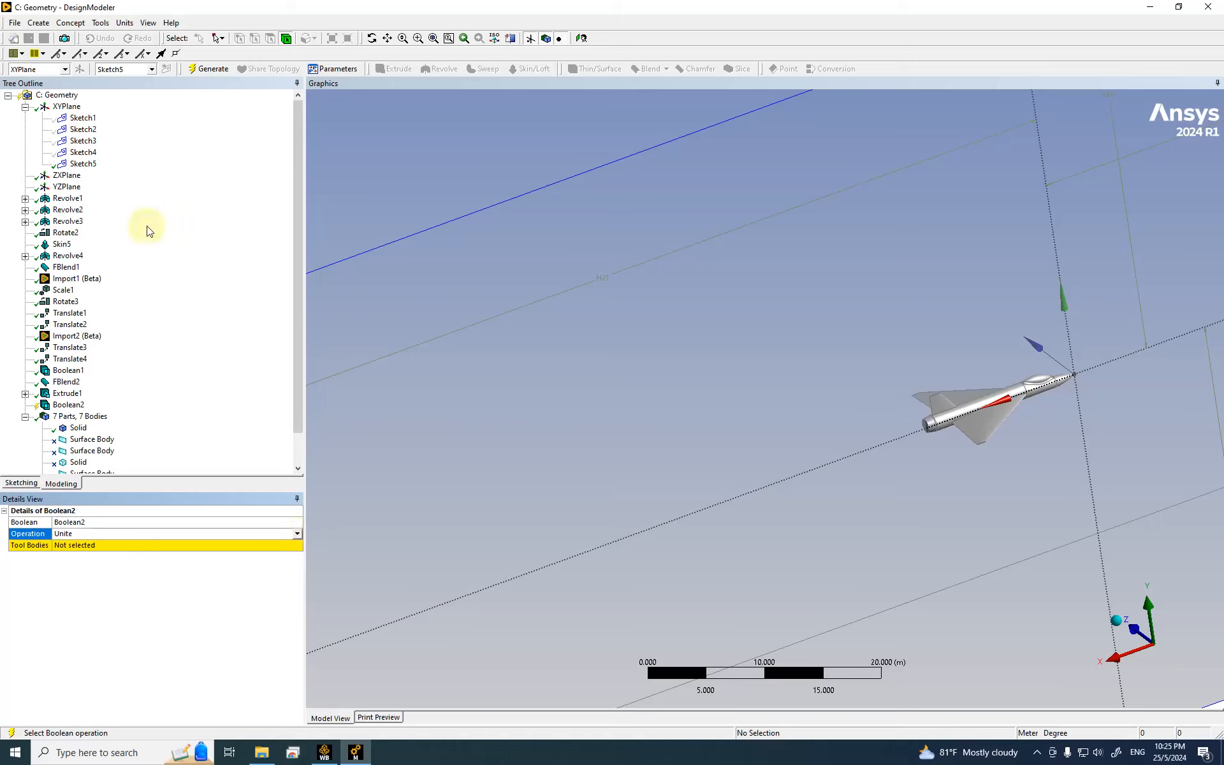
left_click(296, 535)
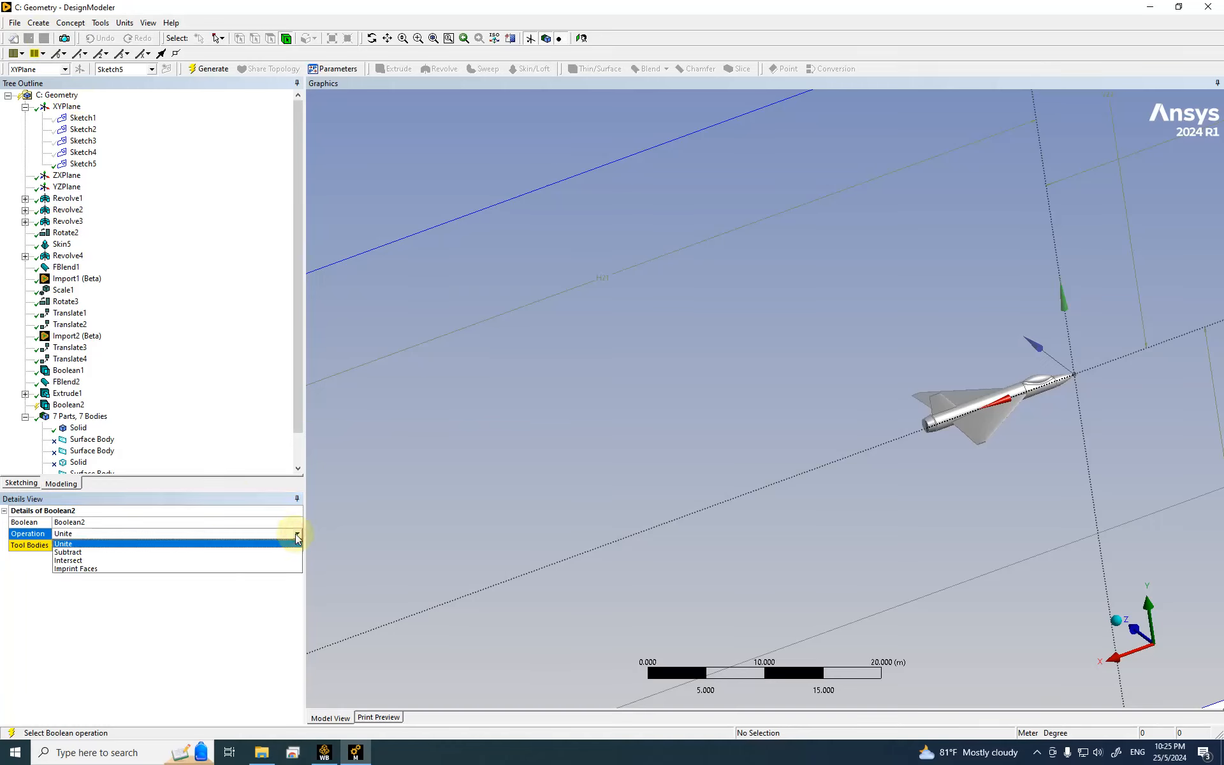
left_click(163, 551)
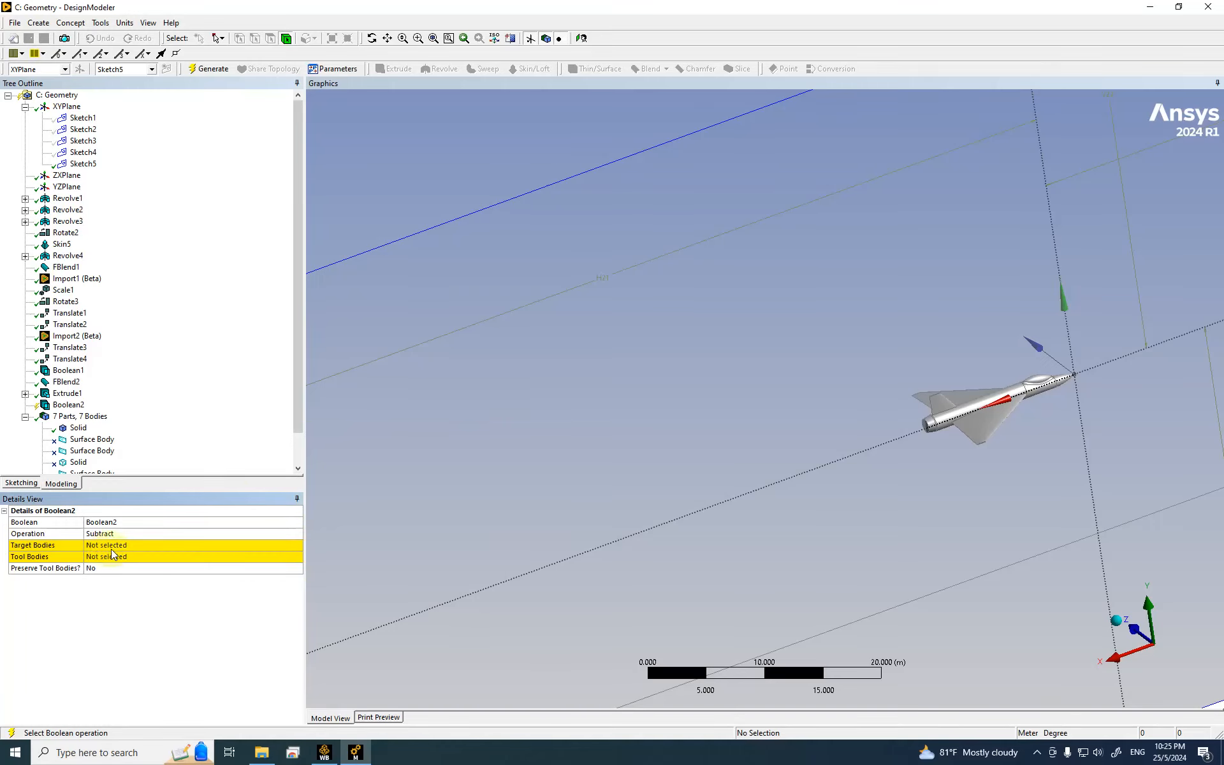
left_click(111, 547)
left_click(644, 307)
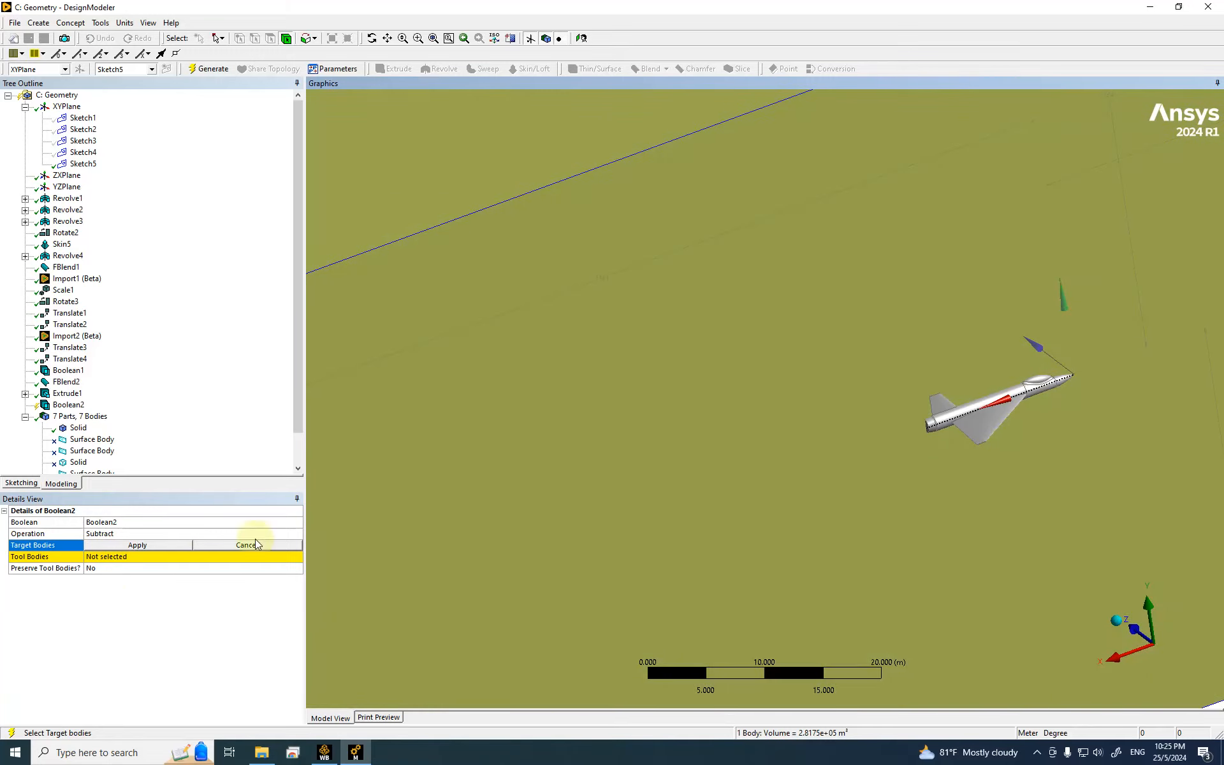
left_click(154, 545)
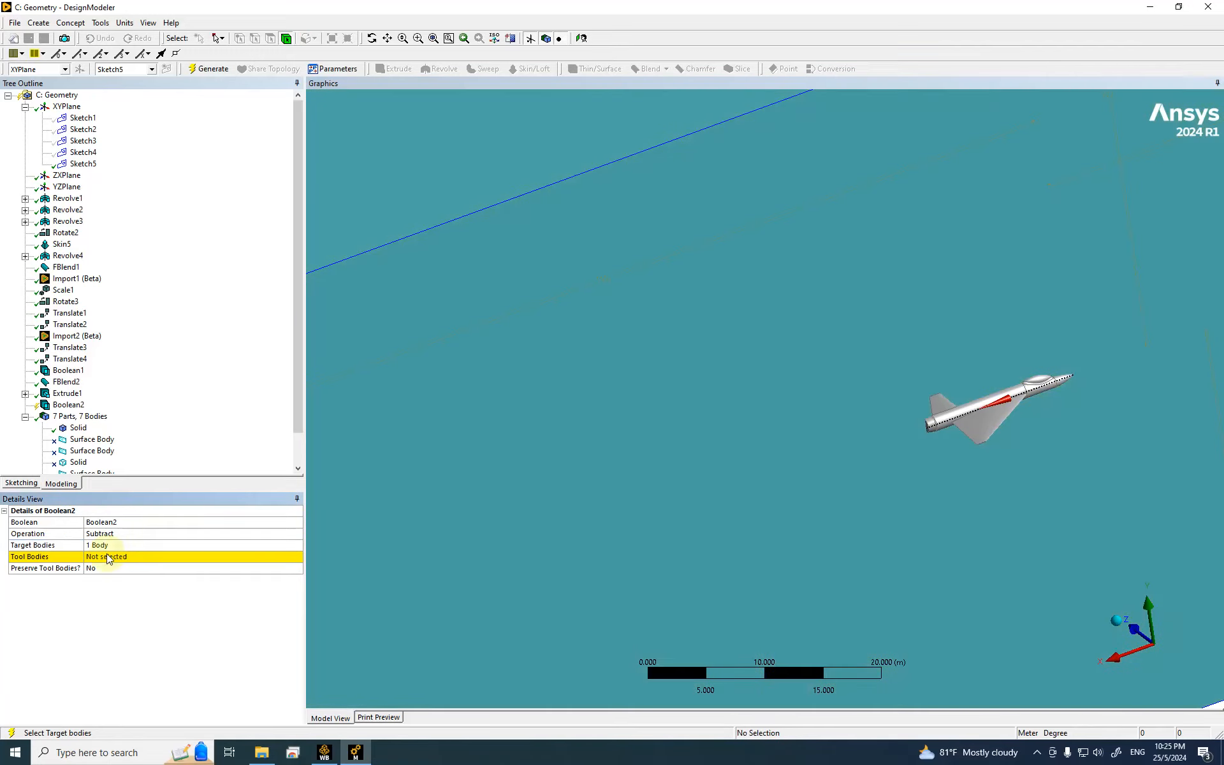
left_click(98, 558)
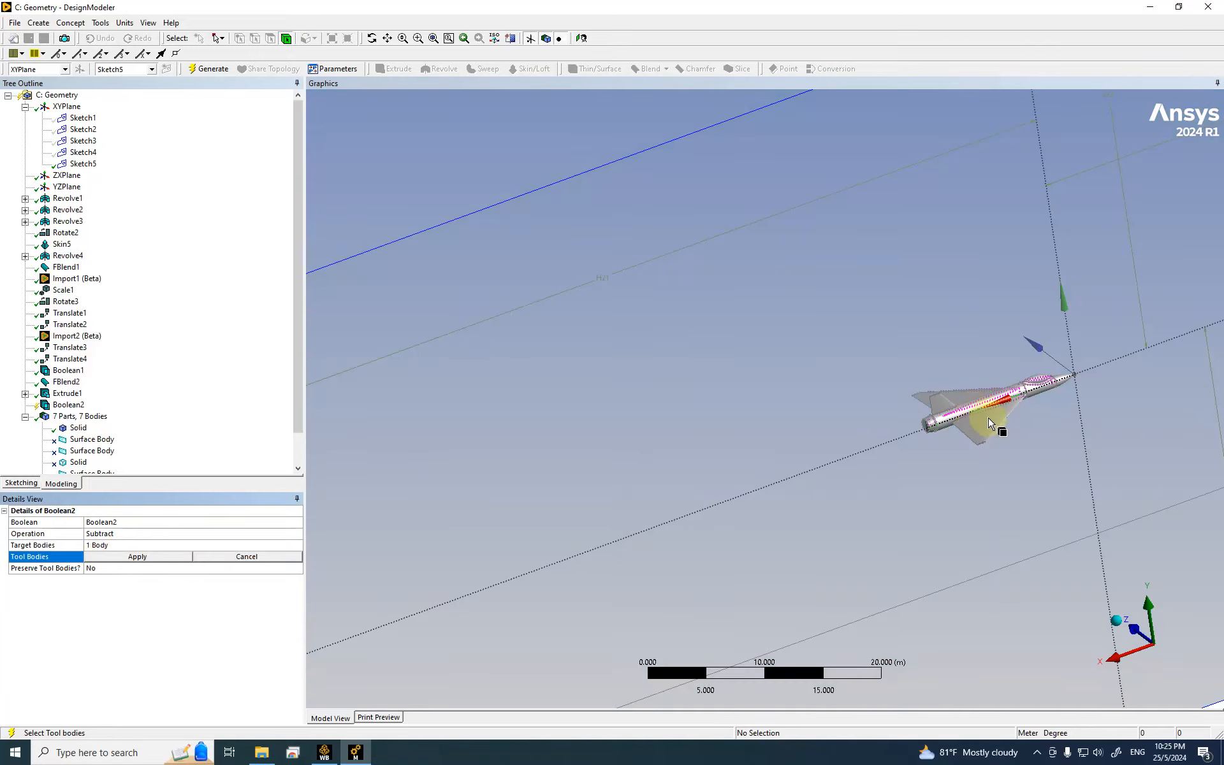
left_click(989, 422)
left_click(126, 560)
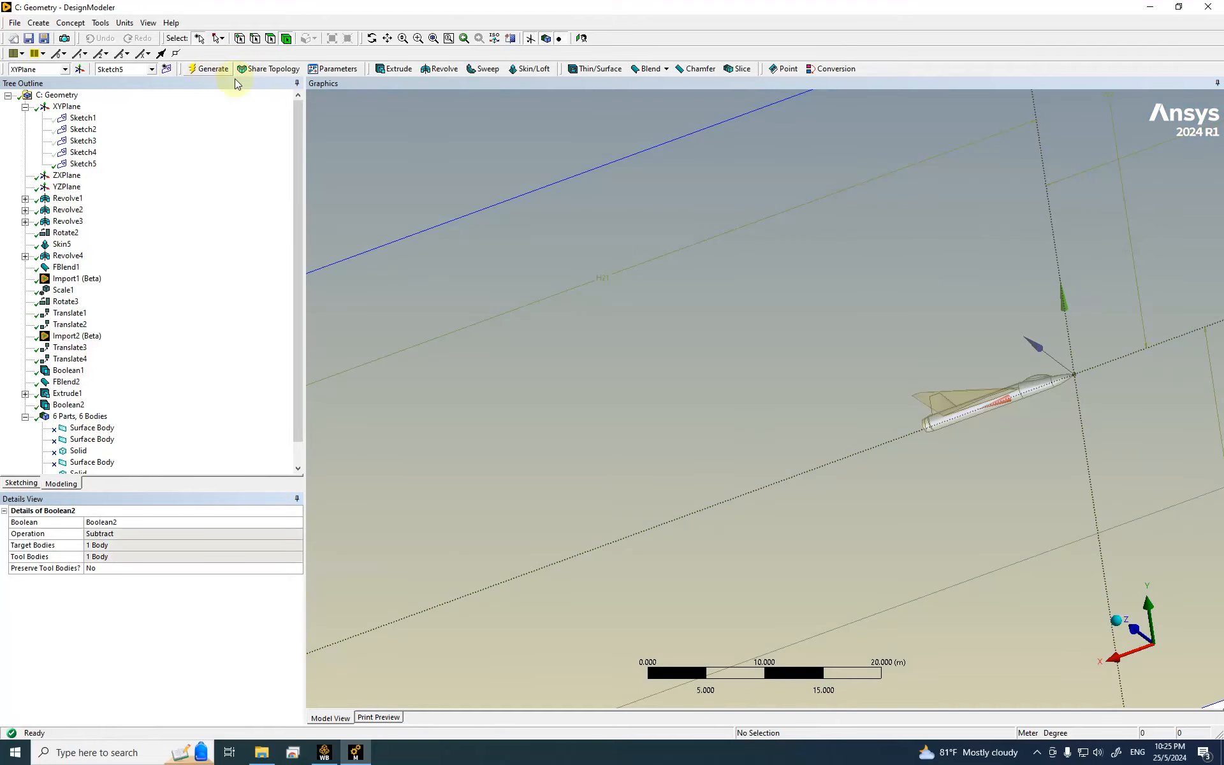
middle_click_drag(954, 477, 1004, 561)
scroll(912, 478, "down", 3)
left_click(424, 39)
left_click_drag(782, 406, 954, 501)
middle_click_drag(662, 469, 404, 459)
scroll(718, 382, "up", 2)
scroll(530, 445, "down", 3)
middle_click_drag(556, 433, 948, 357)
scroll(744, 206, "up", 4)
left_click_drag(744, 205, 953, 361)
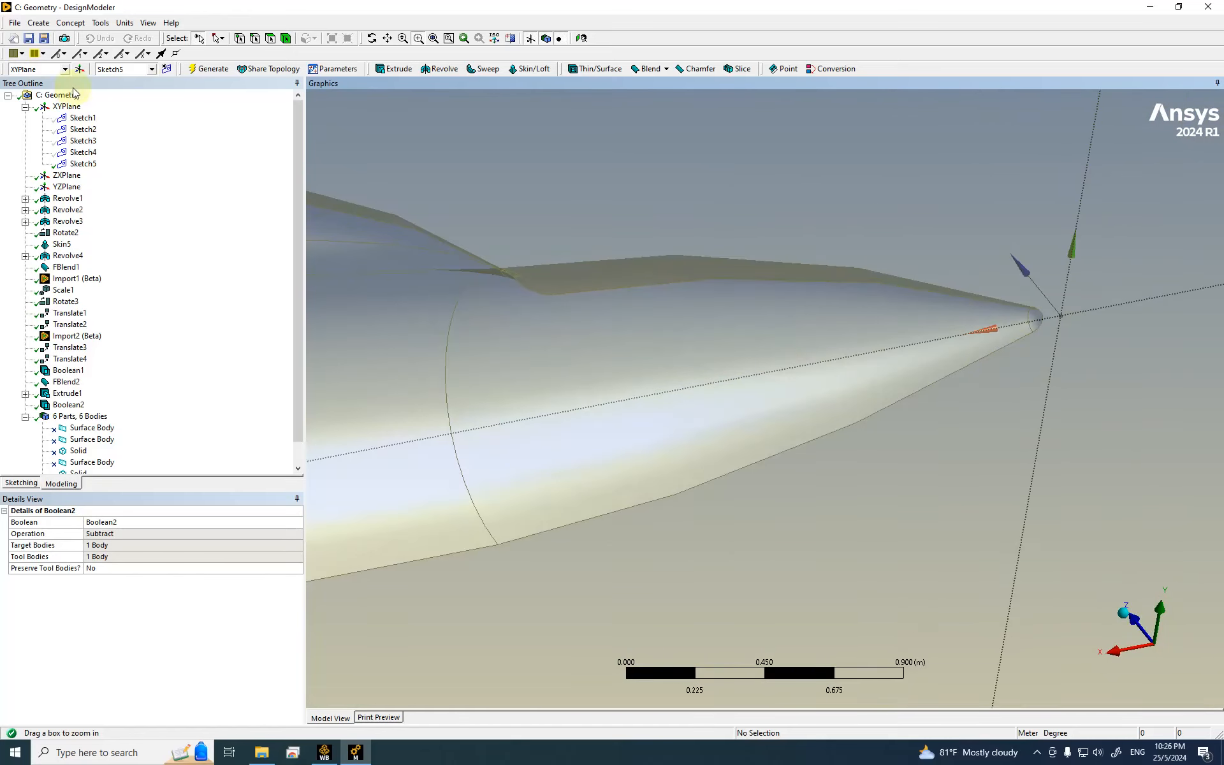
scroll(476, 301, "down", 10)
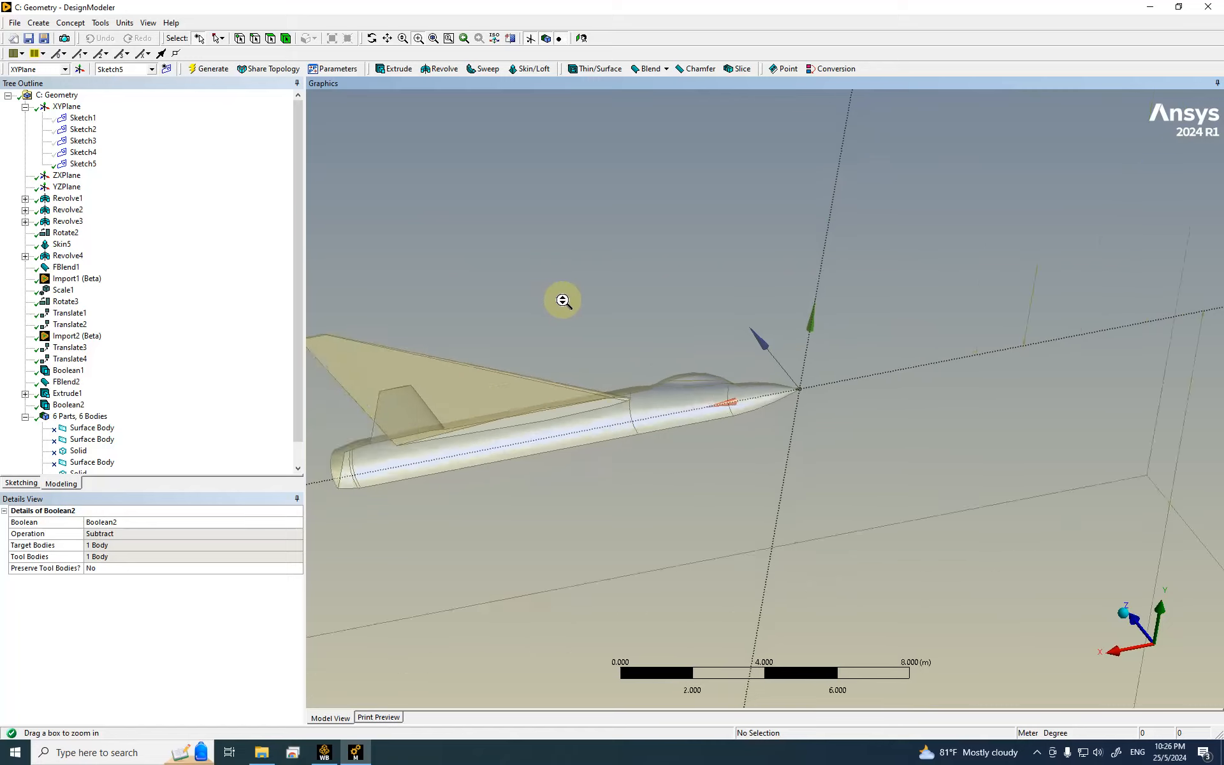
middle_click_drag(793, 437, 670, 403)
scroll(710, 369, "down", 8)
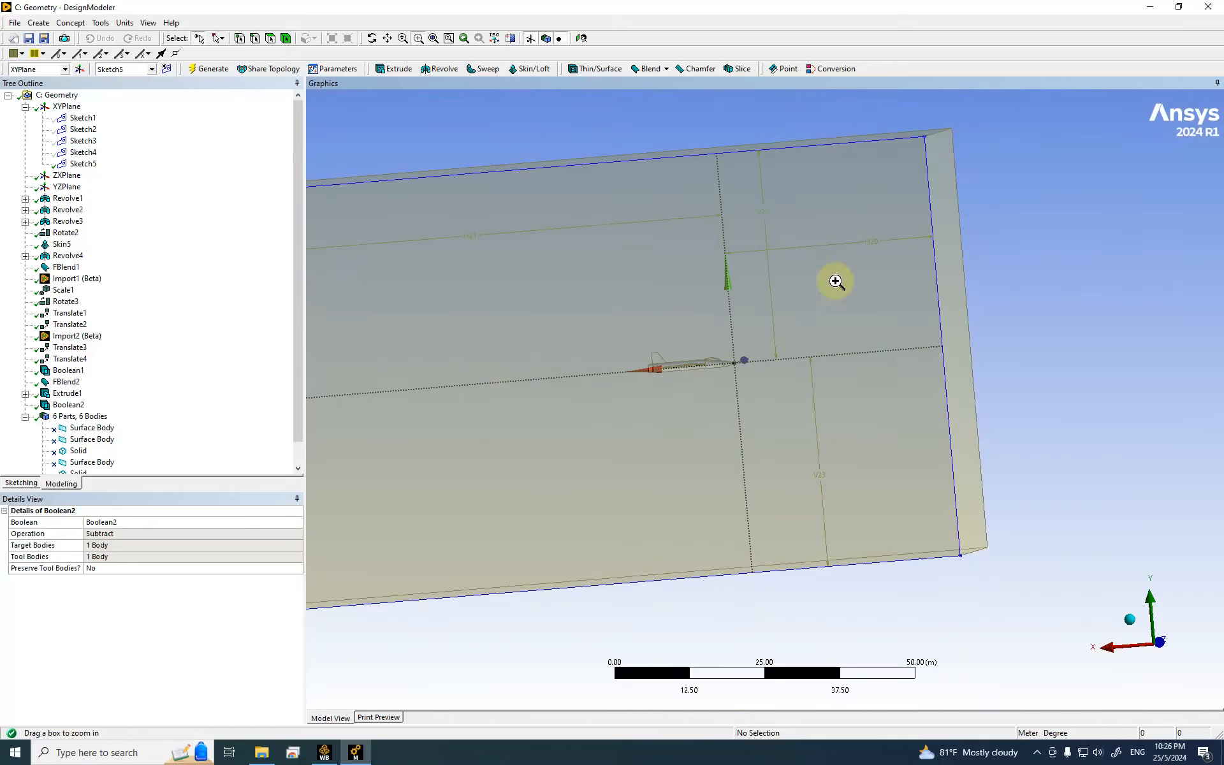
scroll(724, 376, "down", 2)
middle_click_drag(724, 376, 308, 279)
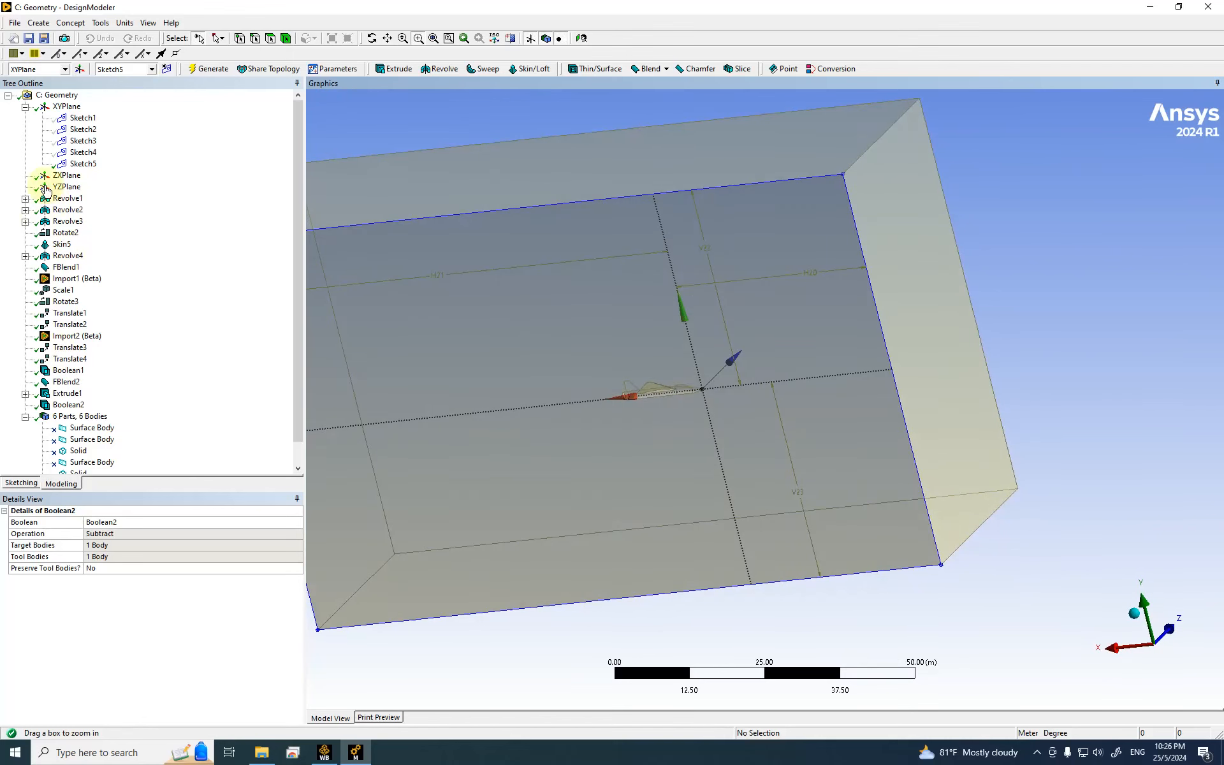
Step: Hide Sketch5 and pick the large side face of the enclosure box
right_click(88, 168)
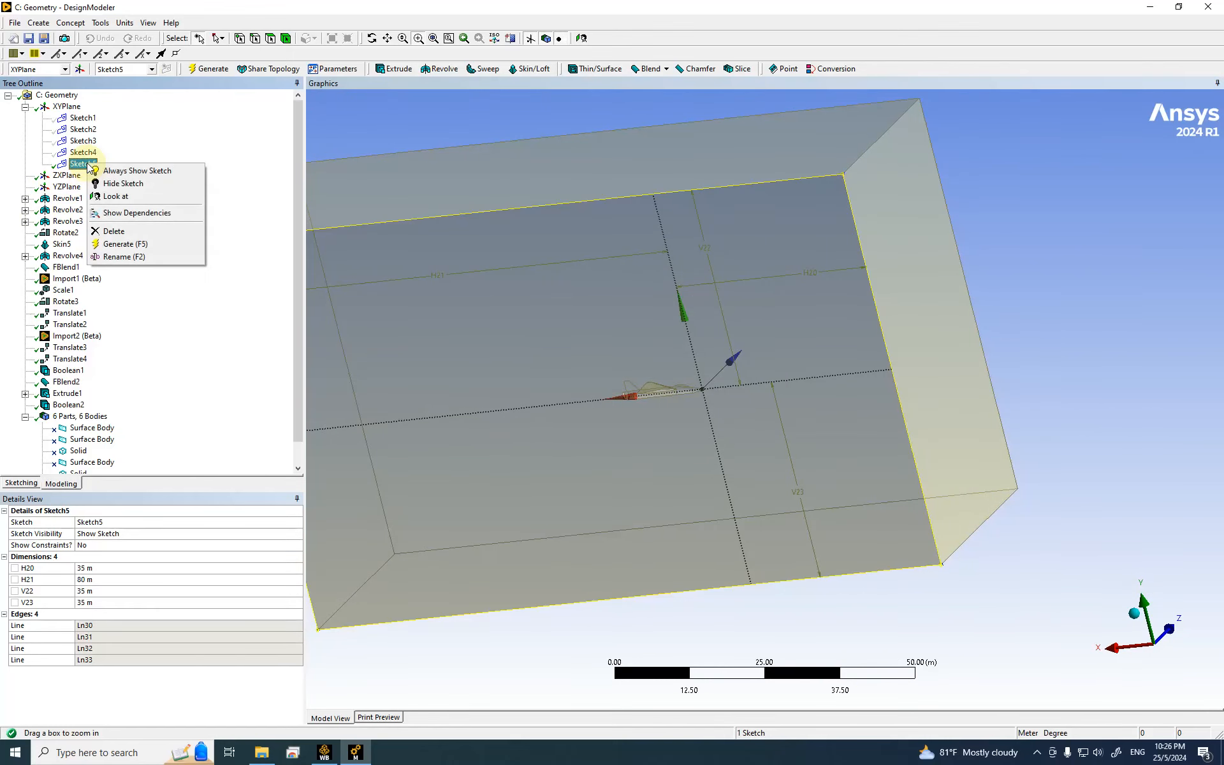
left_click(121, 184)
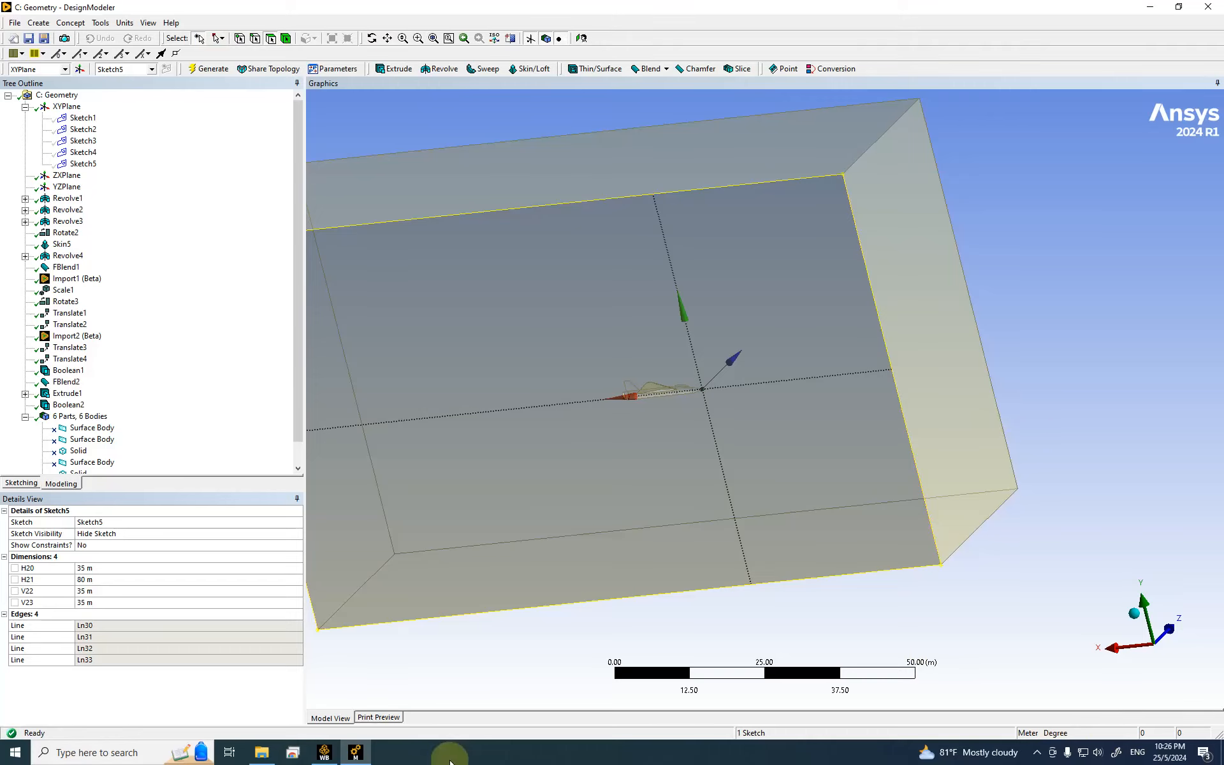
left_click(1037, 753)
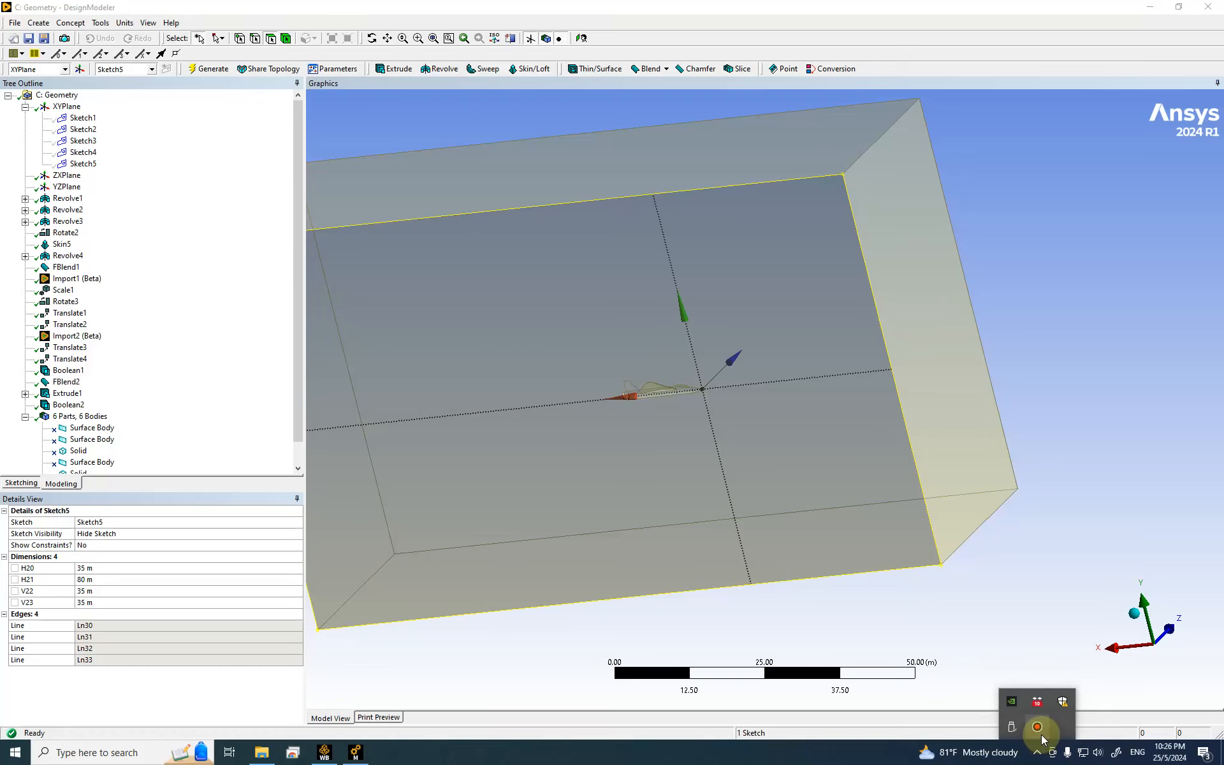
left_click(1037, 728)
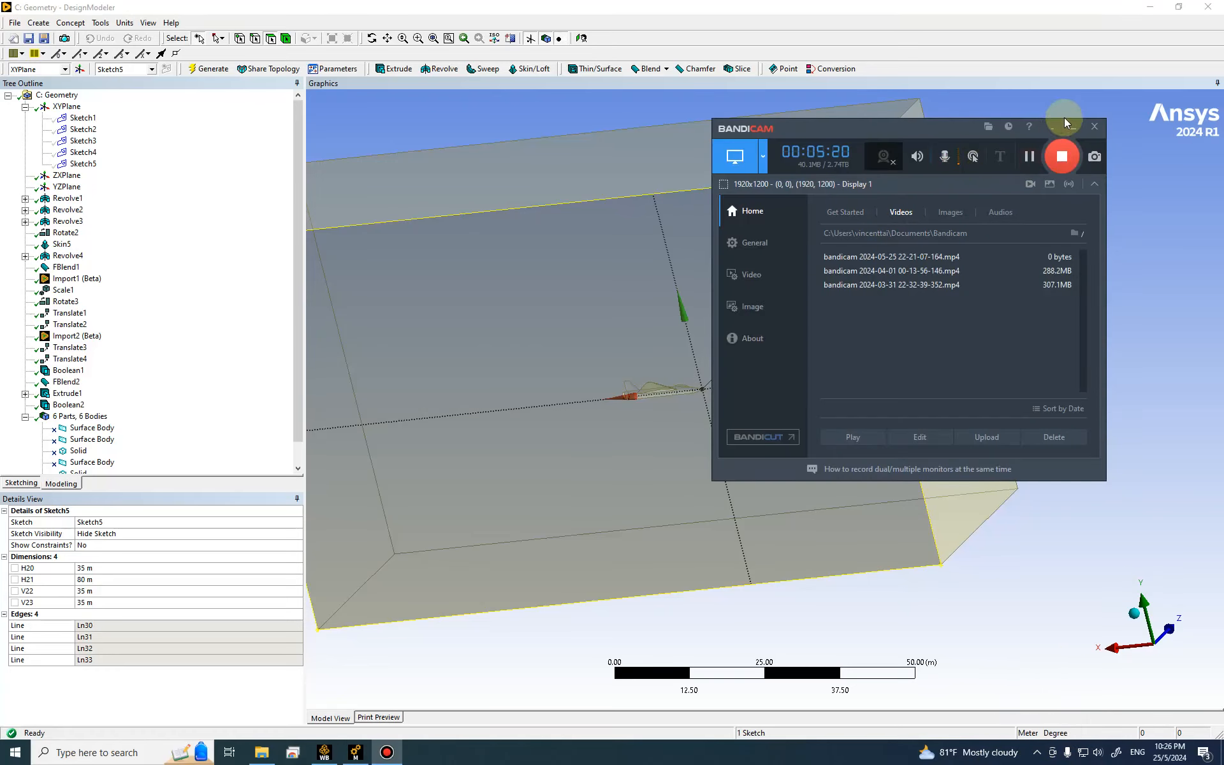
left_click(1052, 130)
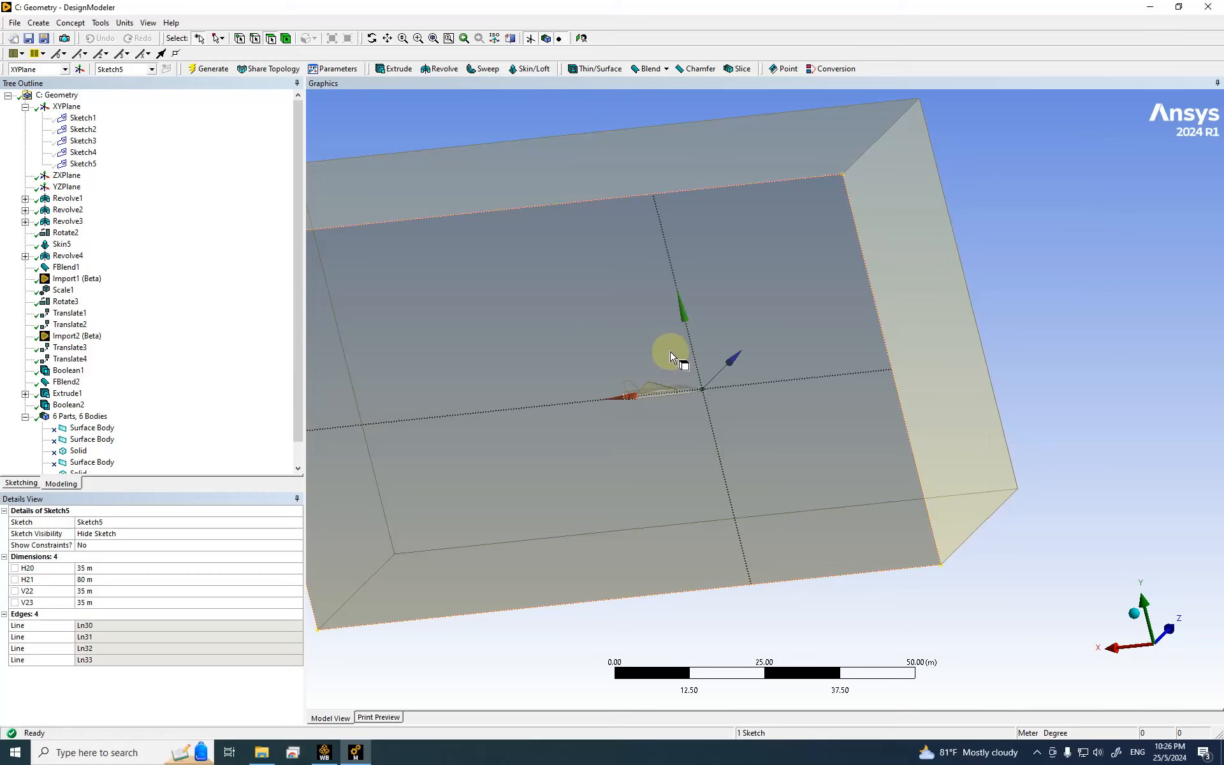
left_click(545, 344)
middle_click_drag(764, 415, 740, 420)
Step: Make the side face a named selection called symmetry, generate it, then hide that face
right_click(503, 273)
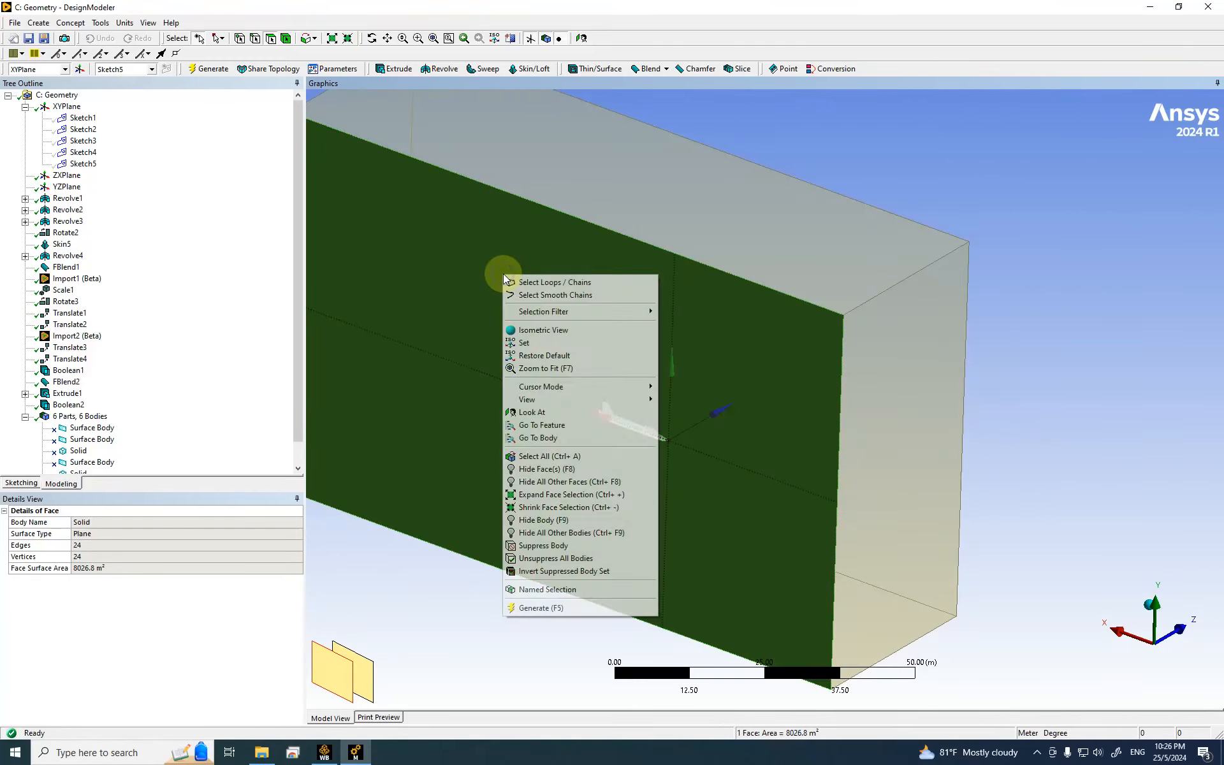
left_click(552, 590)
left_click(100, 534)
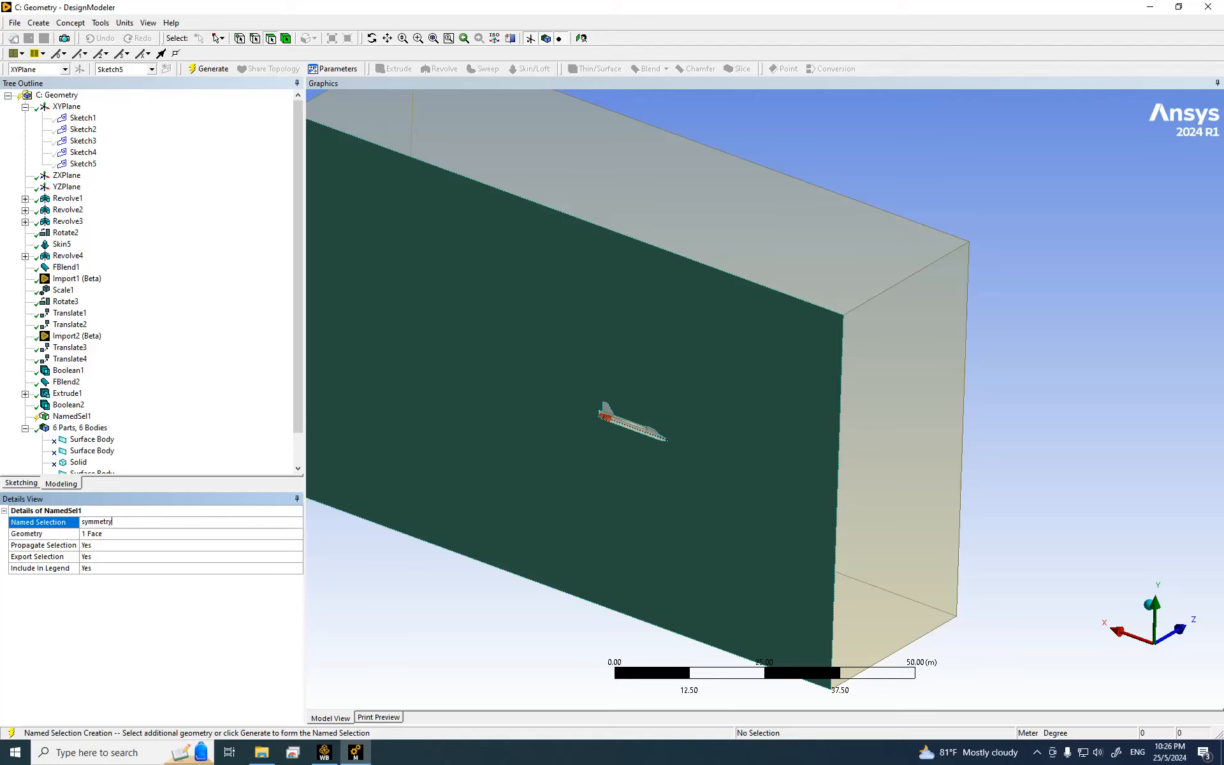
type("symmetry")
left_click(99, 529)
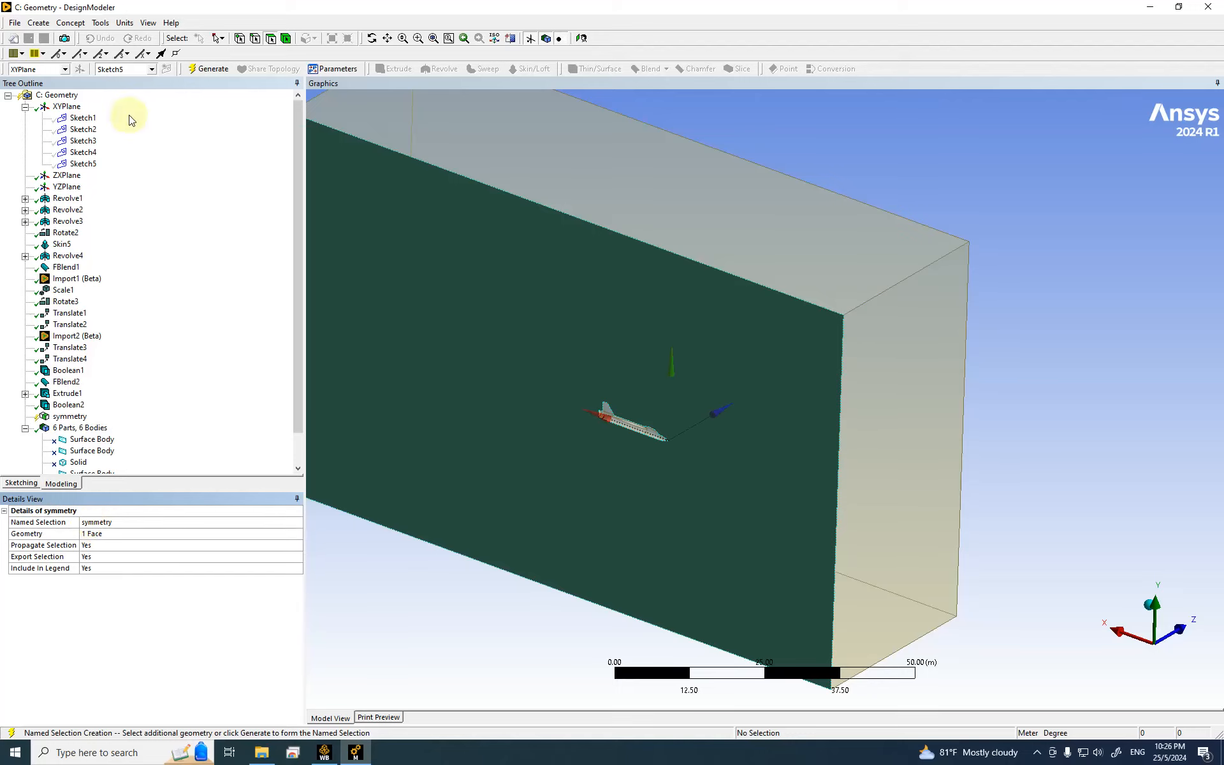
left_click(211, 69)
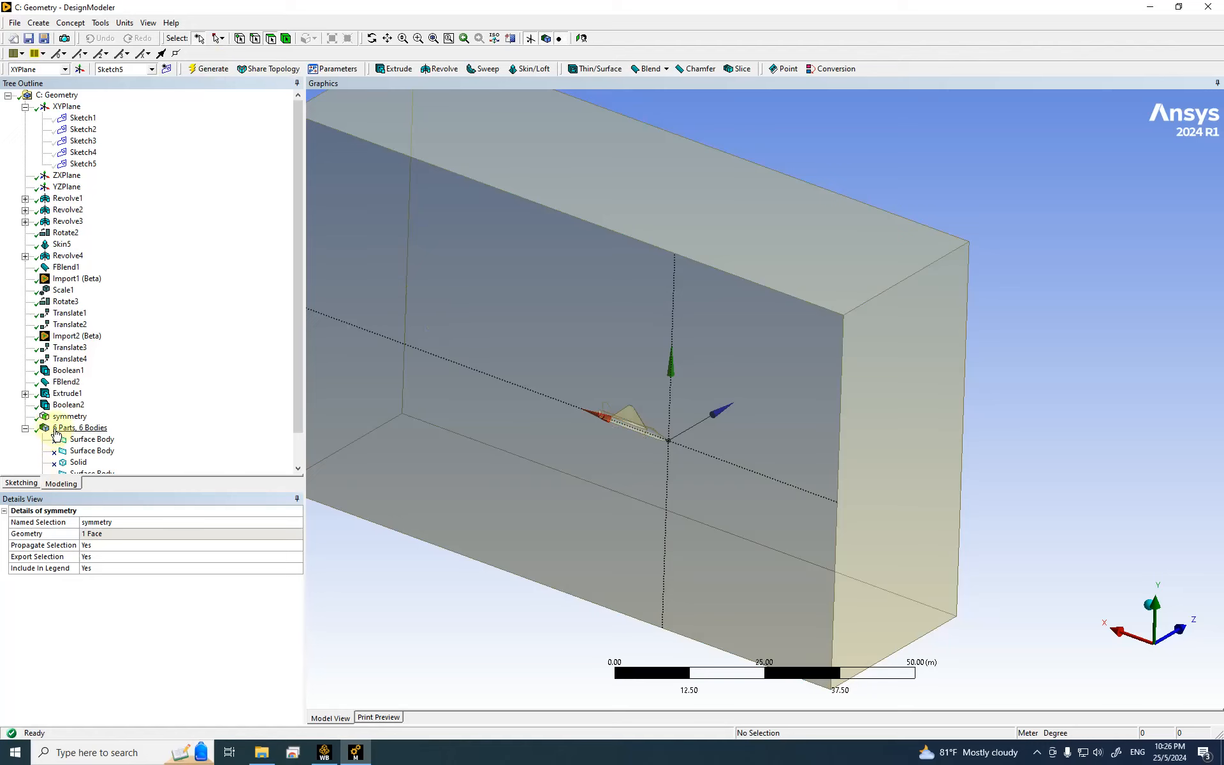
left_click(79, 417)
right_click(425, 576)
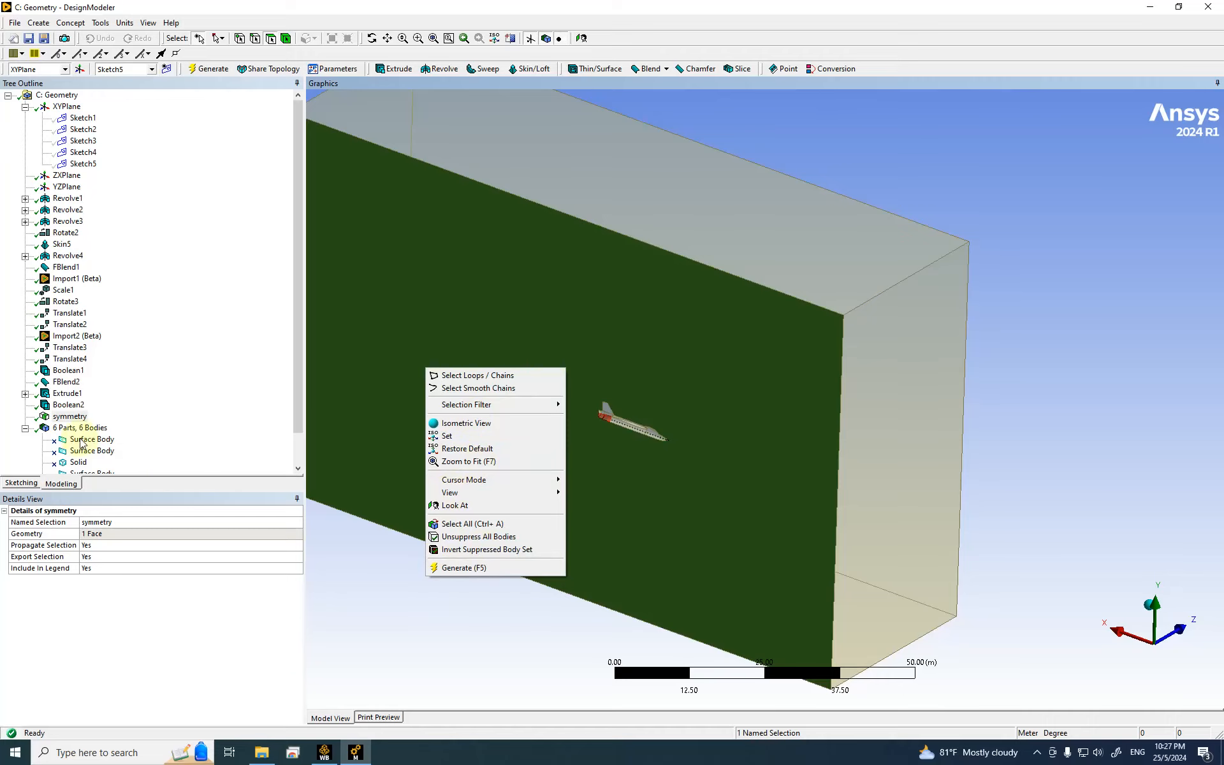
left_click(61, 420)
right_click(65, 417)
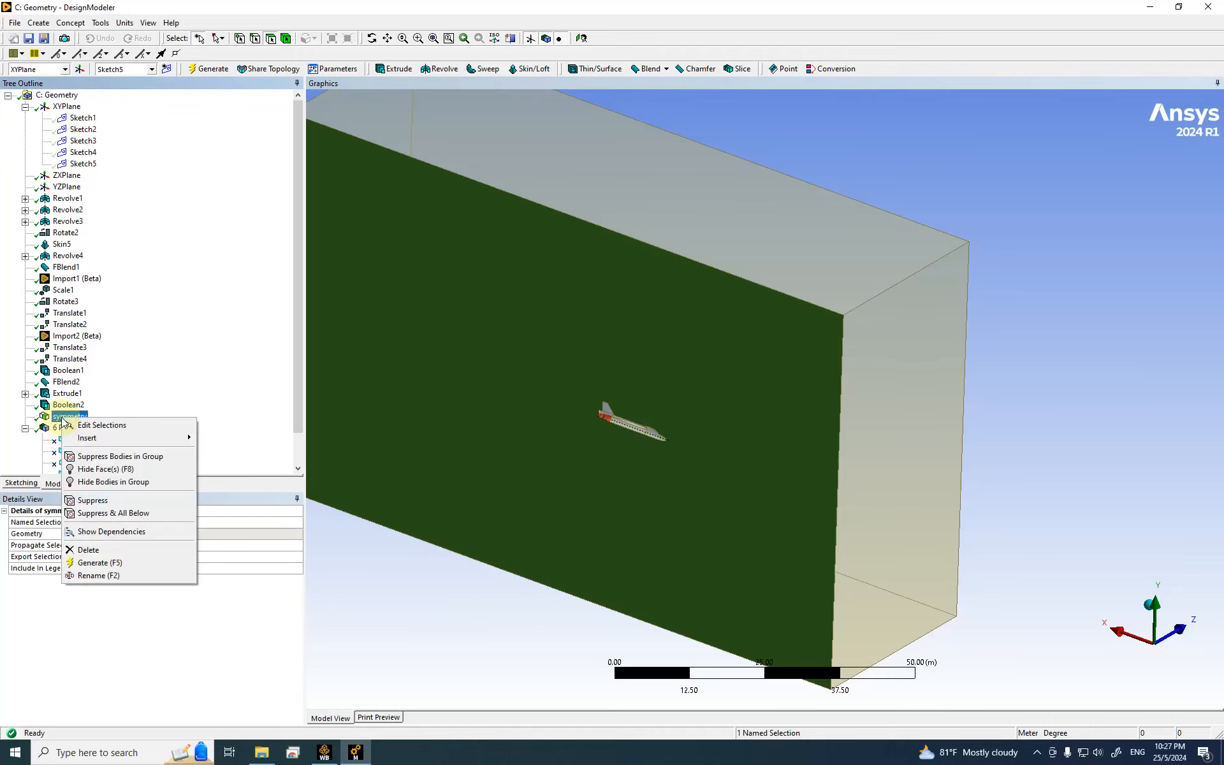
left_click(113, 470)
Step: Select the box's right, top and bottom outer faces
middle_click_drag(612, 534, 872, 457)
left_click(872, 457)
left_click(656, 168, "ctrl")
middle_click_drag(830, 357, 816, 407)
left_click(818, 408, "ctrl")
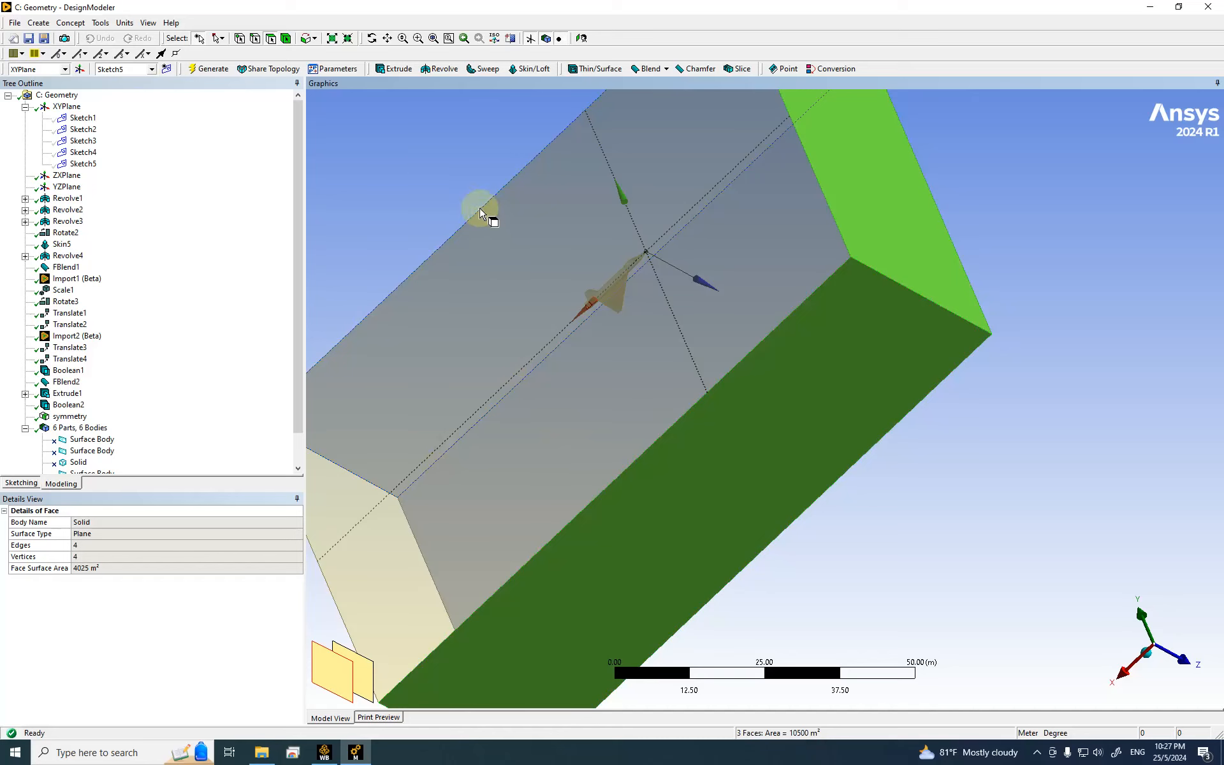
Step: Create a named selection farfield from the three picked faces, generate it, and hide them
right_click(427, 178)
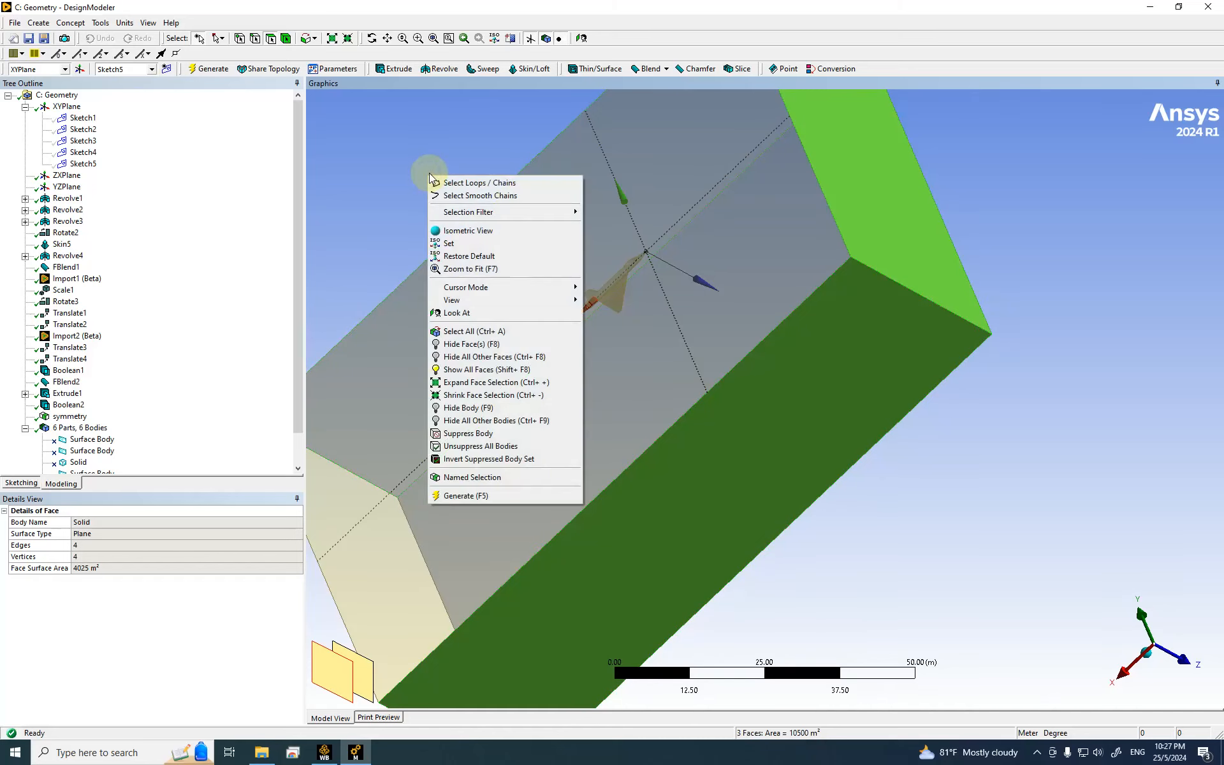
left_click(488, 478)
left_click(150, 536)
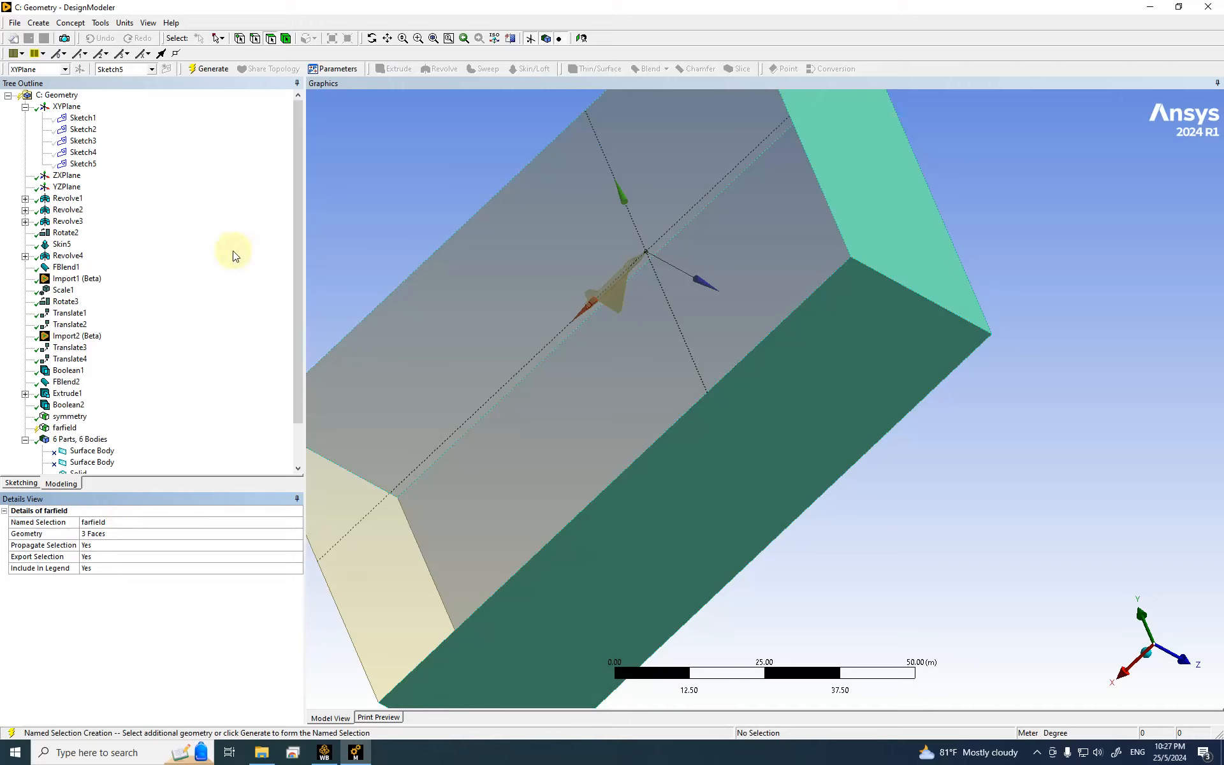
left_click(209, 68)
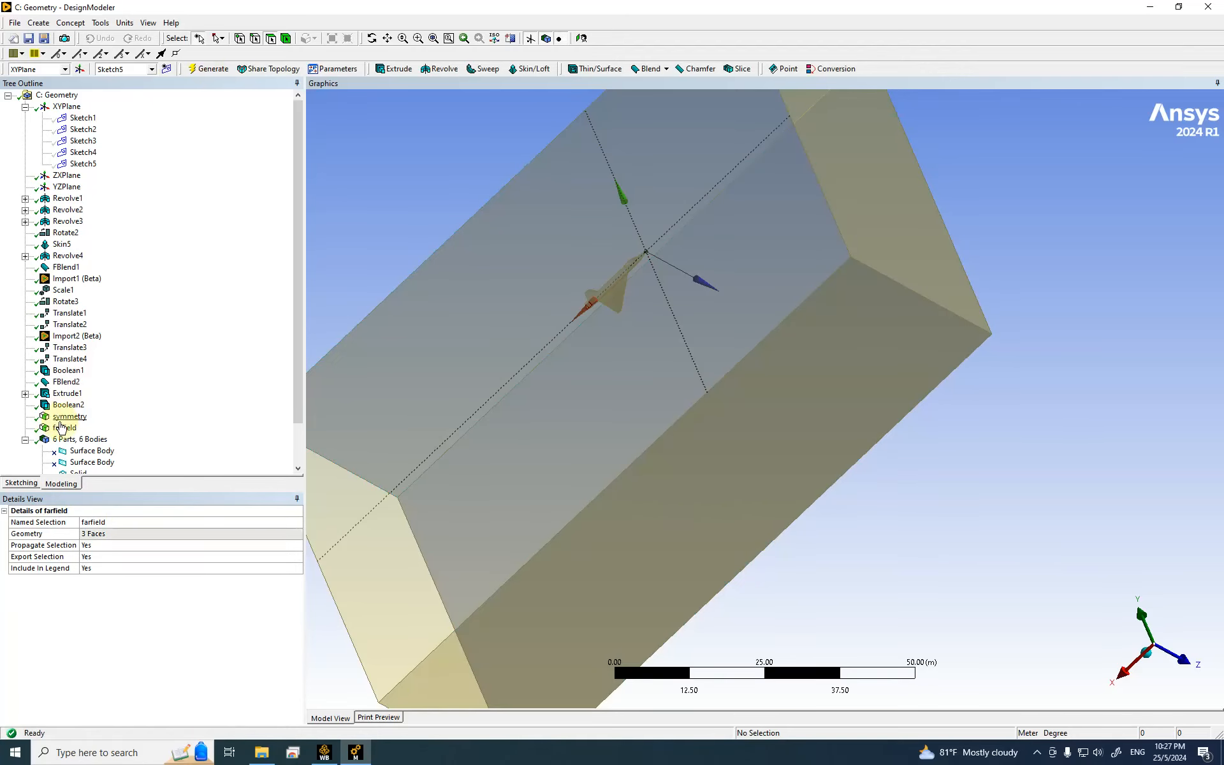
right_click(62, 427)
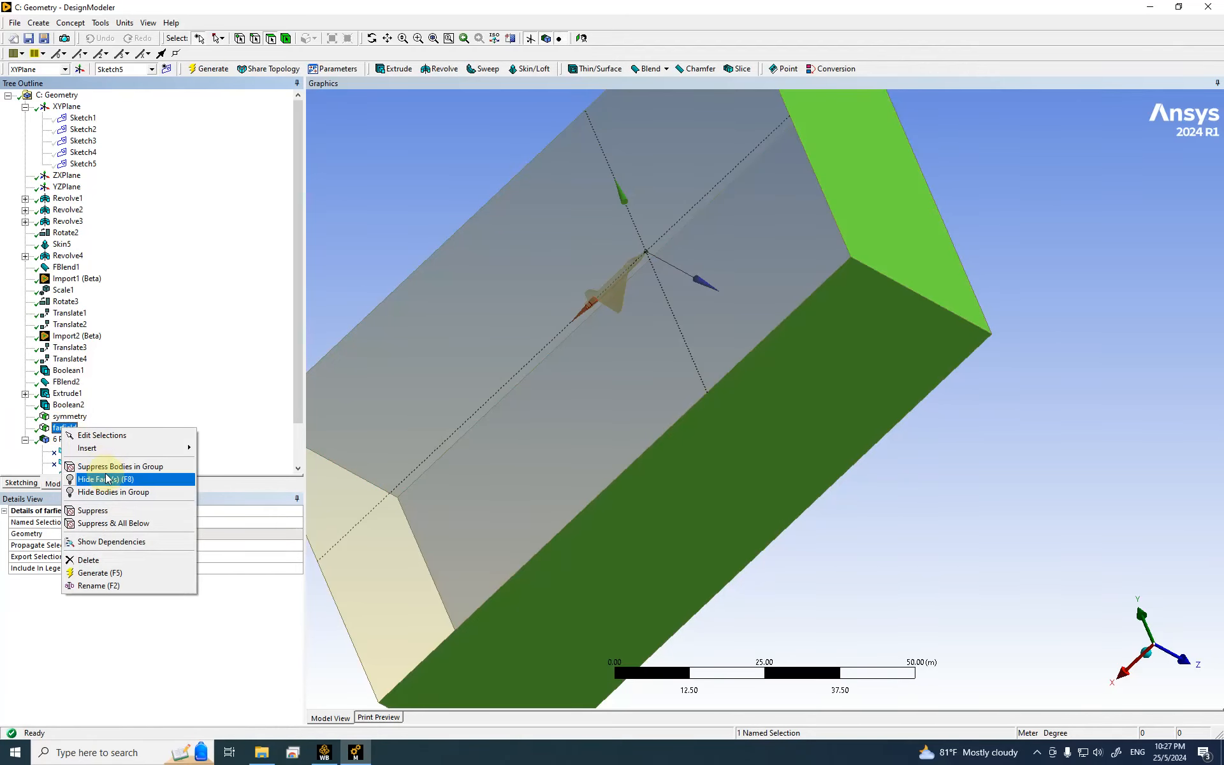
left_click(106, 478)
Step: Inspect the remaining box faces and check which faces farfield contains
scroll(747, 411, "down", 3)
middle_click_drag(747, 411, 683, 495)
left_click(749, 435)
middle_click_drag(824, 434, 795, 455)
left_click(64, 428)
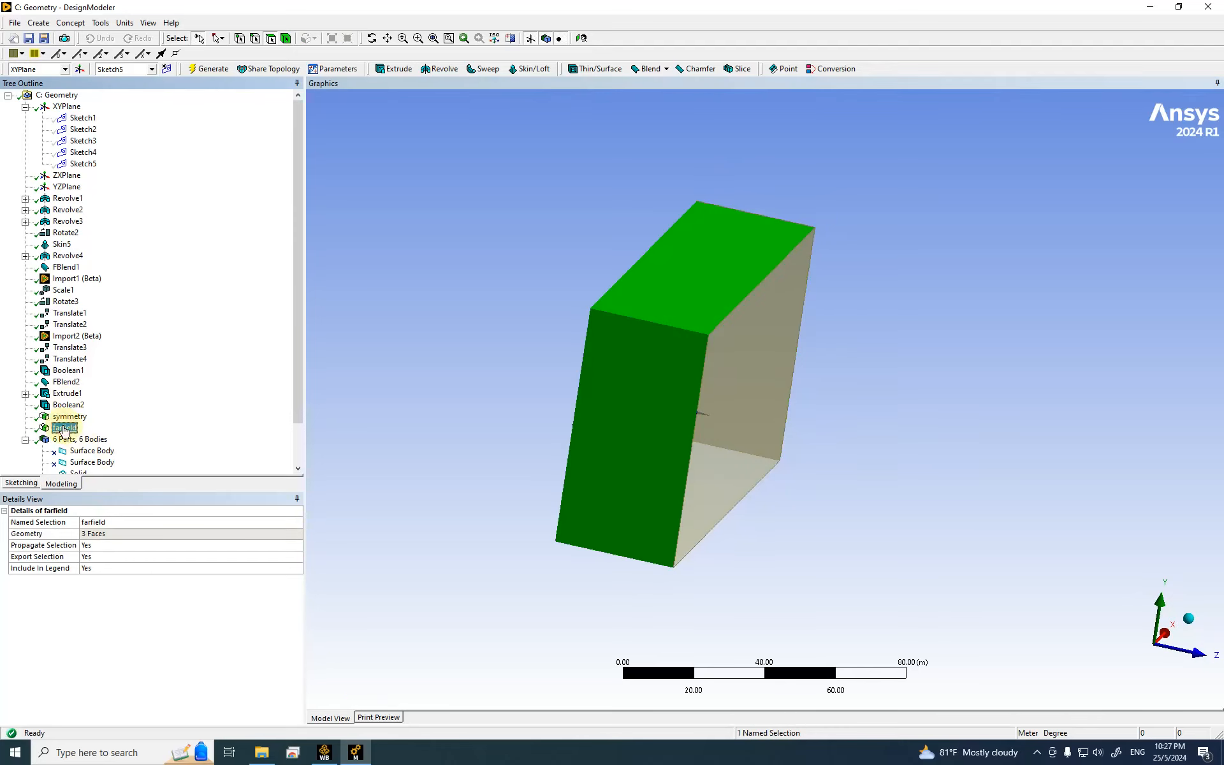
Step: Unhide the farfield faces and delete the existing farfield named selection
left_click(743, 436)
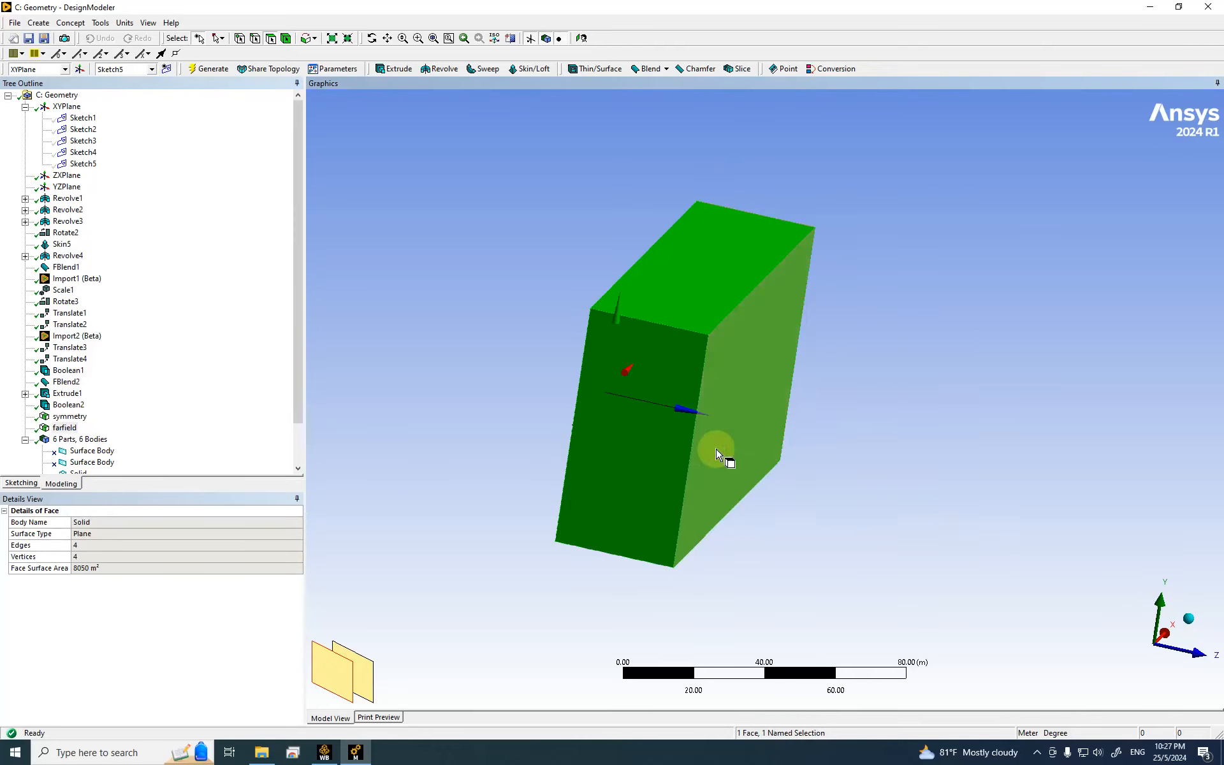
right_click(64, 430)
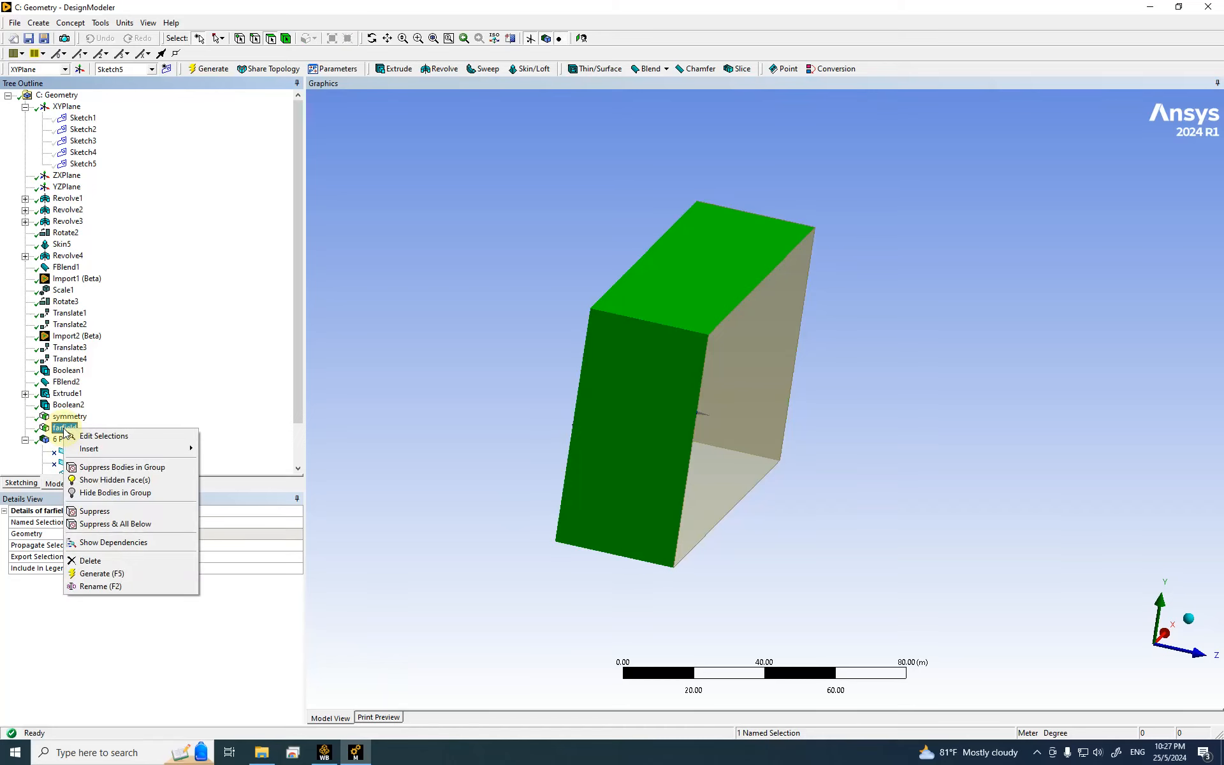
left_click(392, 499)
left_click(63, 427)
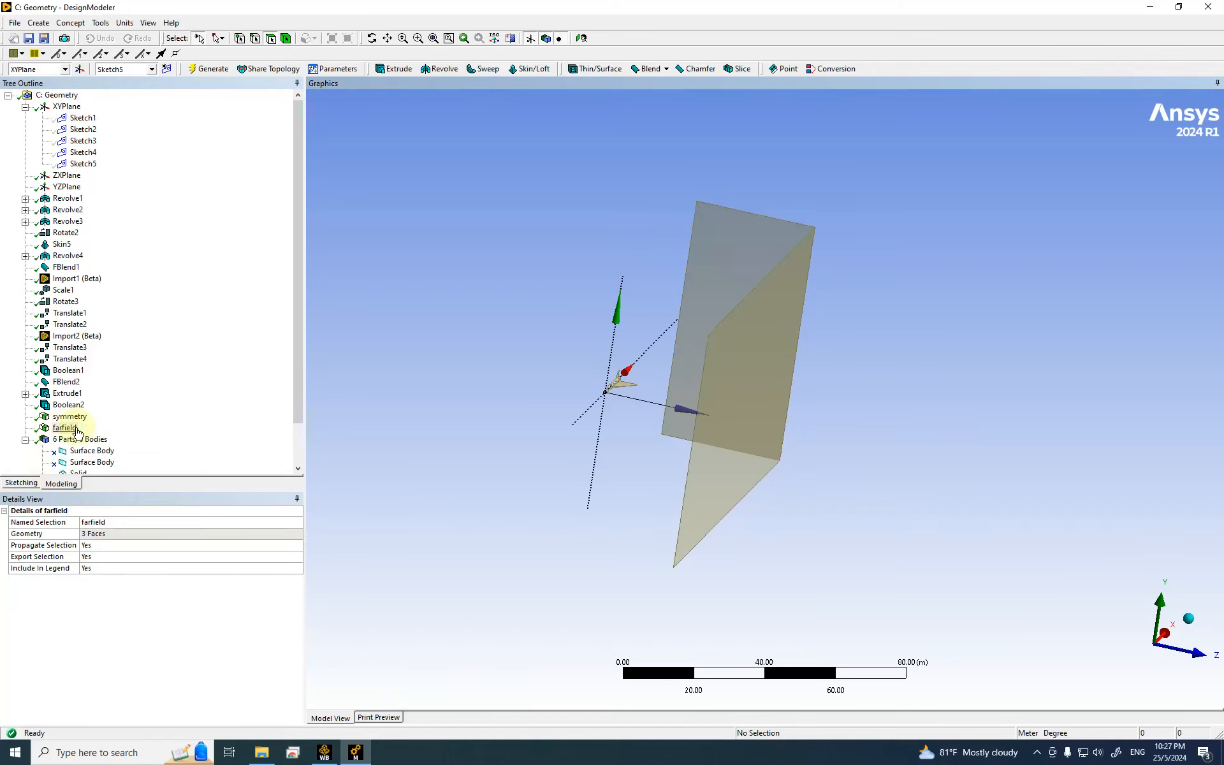
right_click(63, 428)
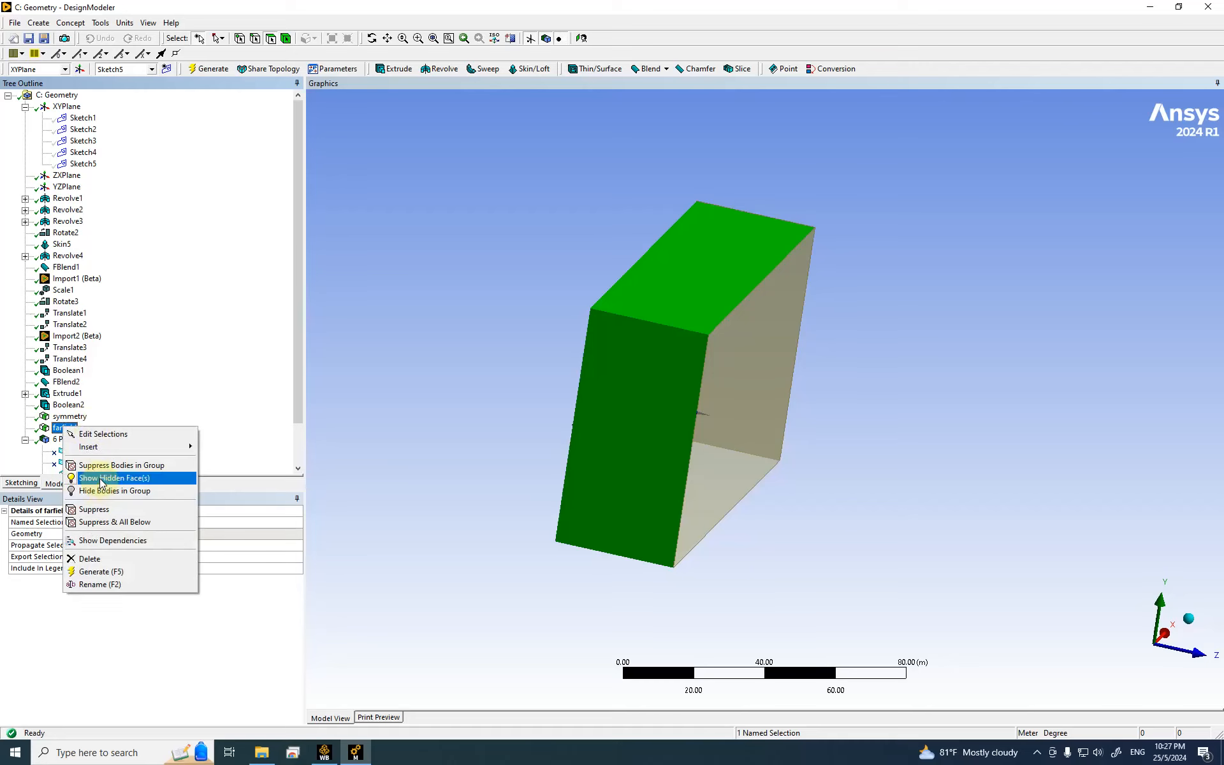
left_click(101, 478)
left_click(66, 428)
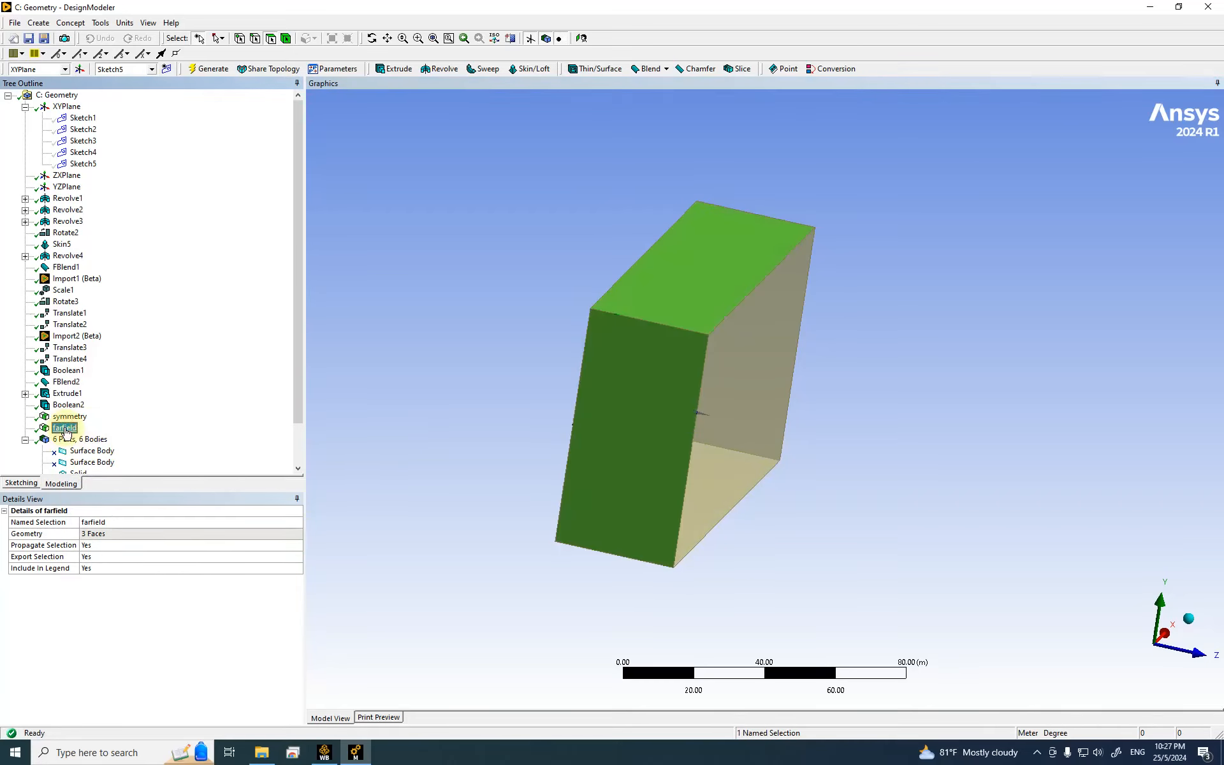
right_click(67, 432)
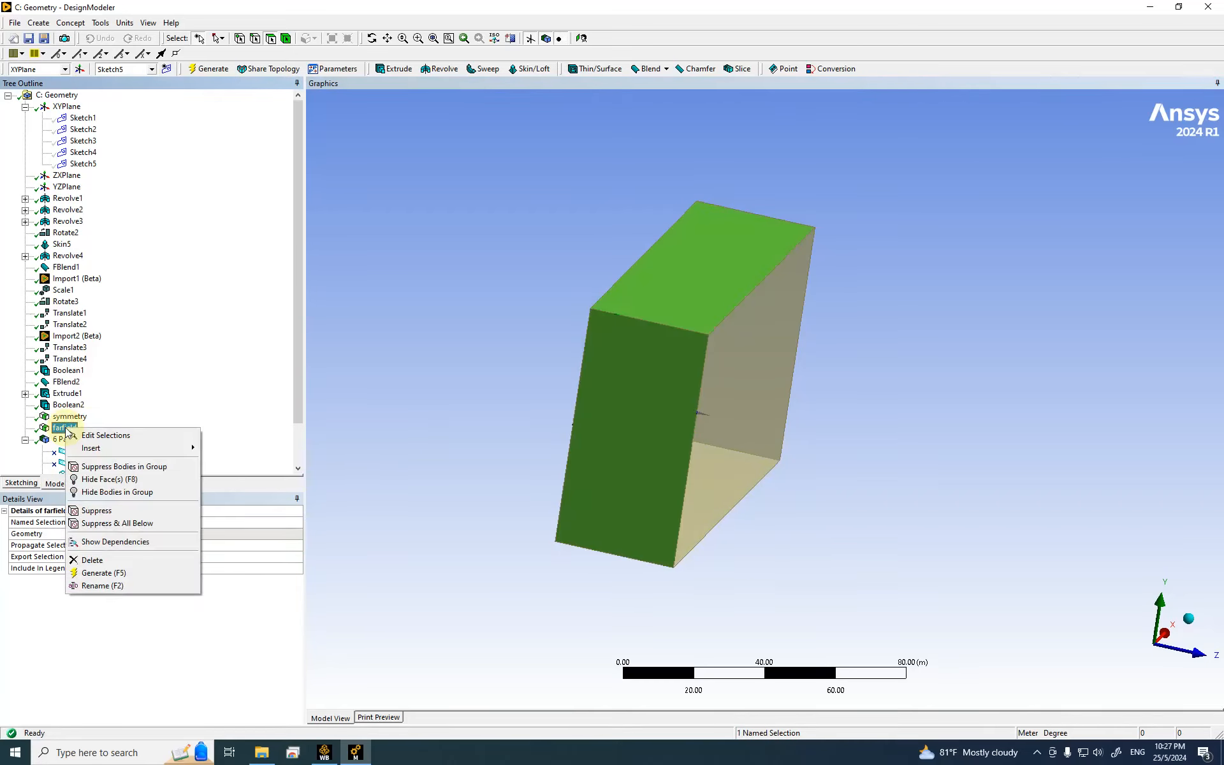
left_click(139, 561)
left_click(586, 424)
Step: Recreate farfield from four outer box faces and generate it
left_click(682, 273)
left_click(627, 424)
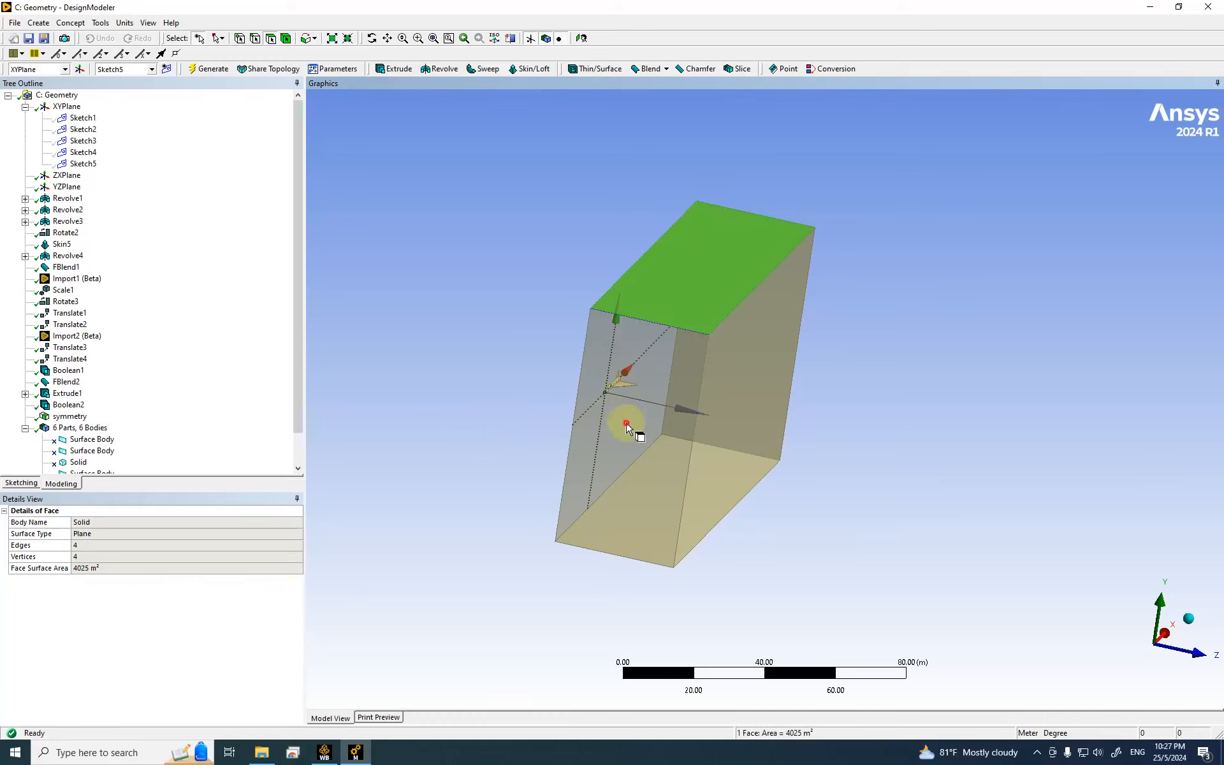
middle_click_drag(620, 483, 732, 472)
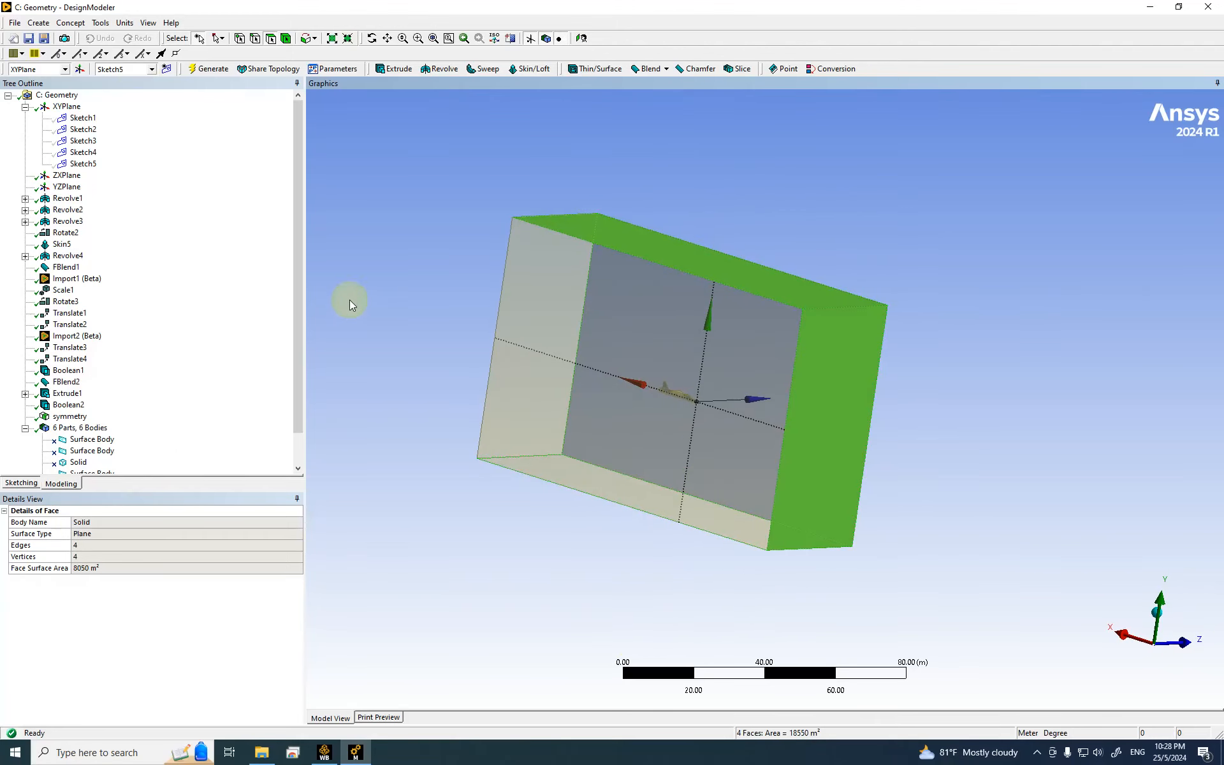
right_click(412, 273)
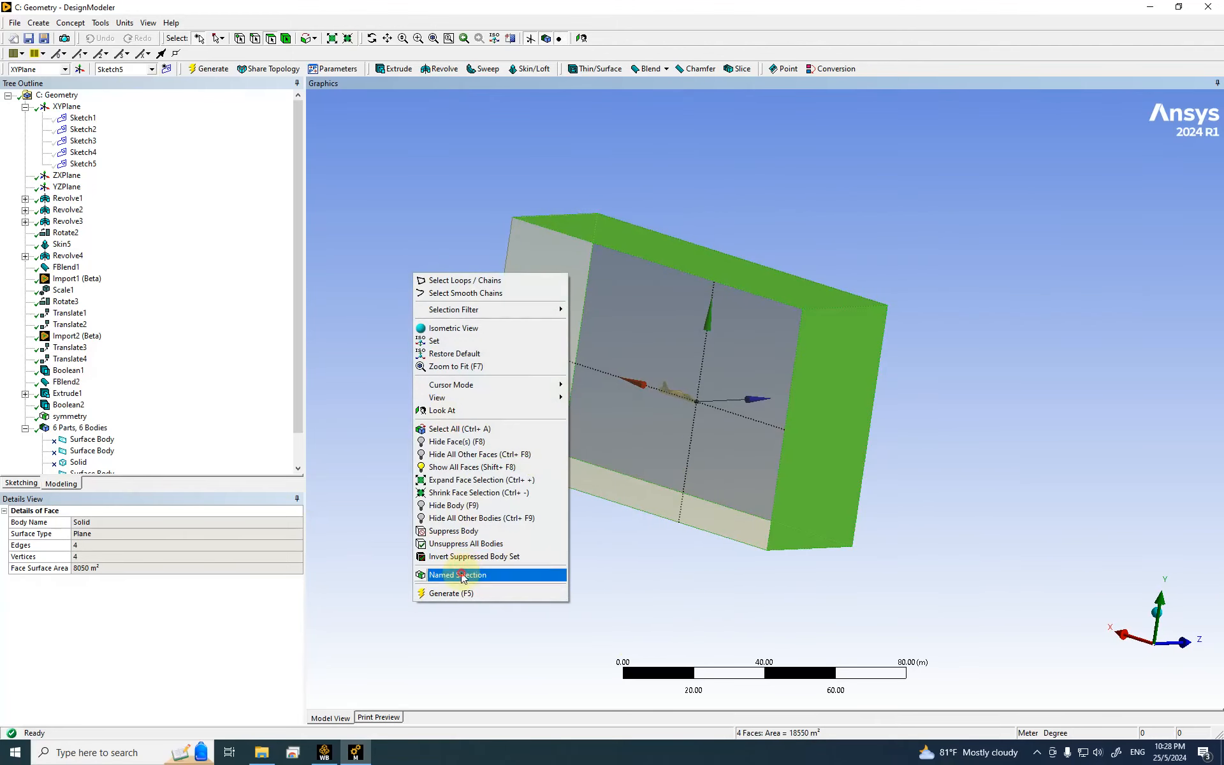
left_click(463, 575)
left_click(106, 522)
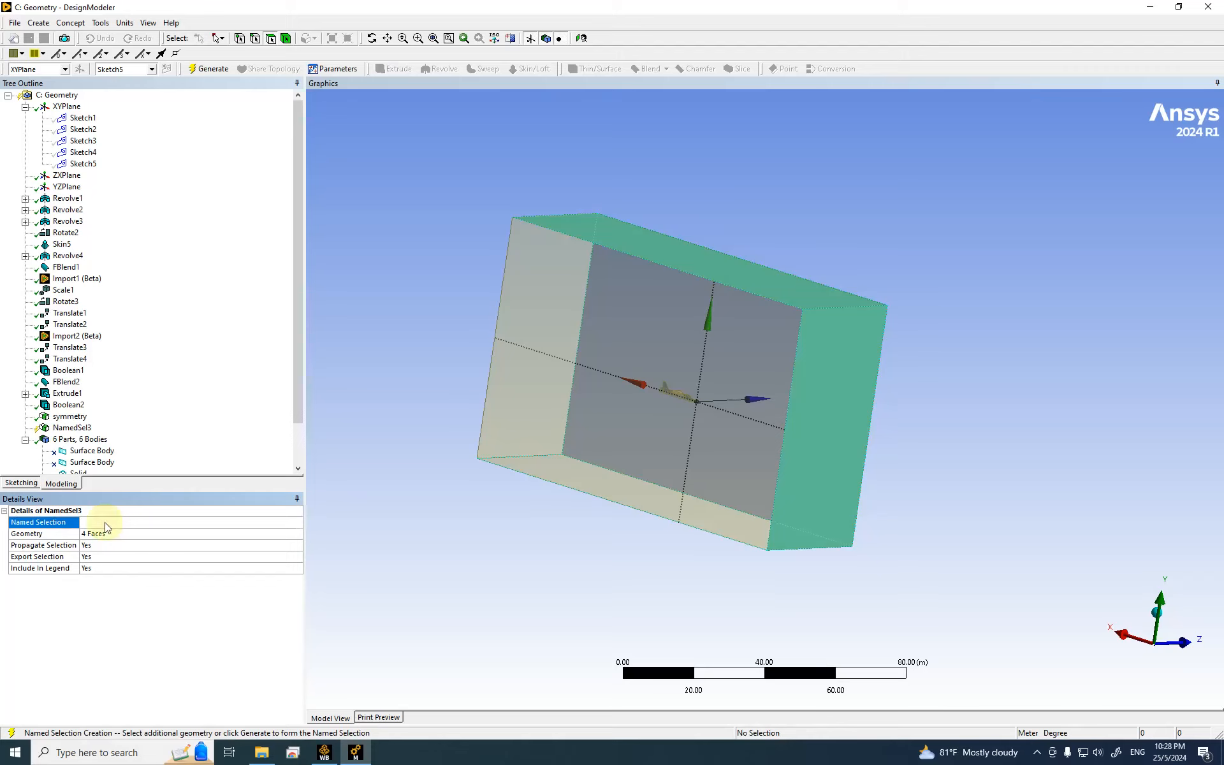
left_click(197, 69)
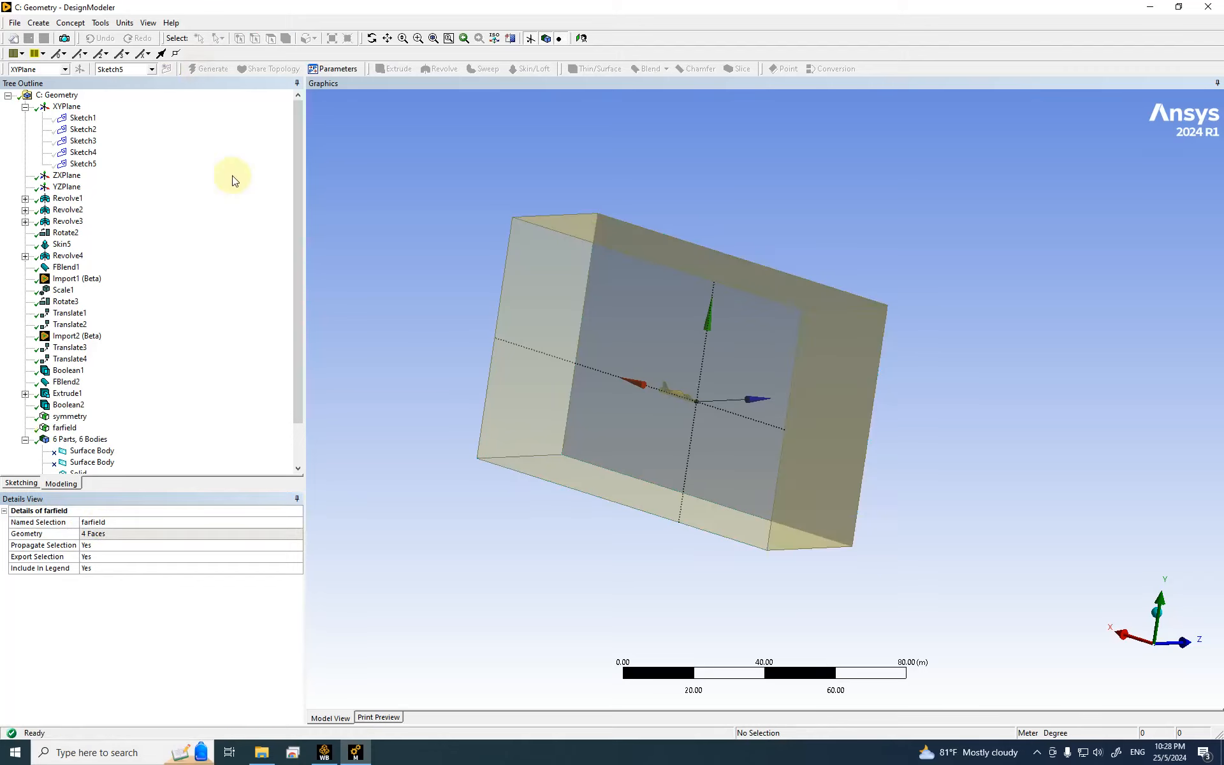
Step: Hide the farfield faces and select the box's remaining plate face
right_click(62, 431)
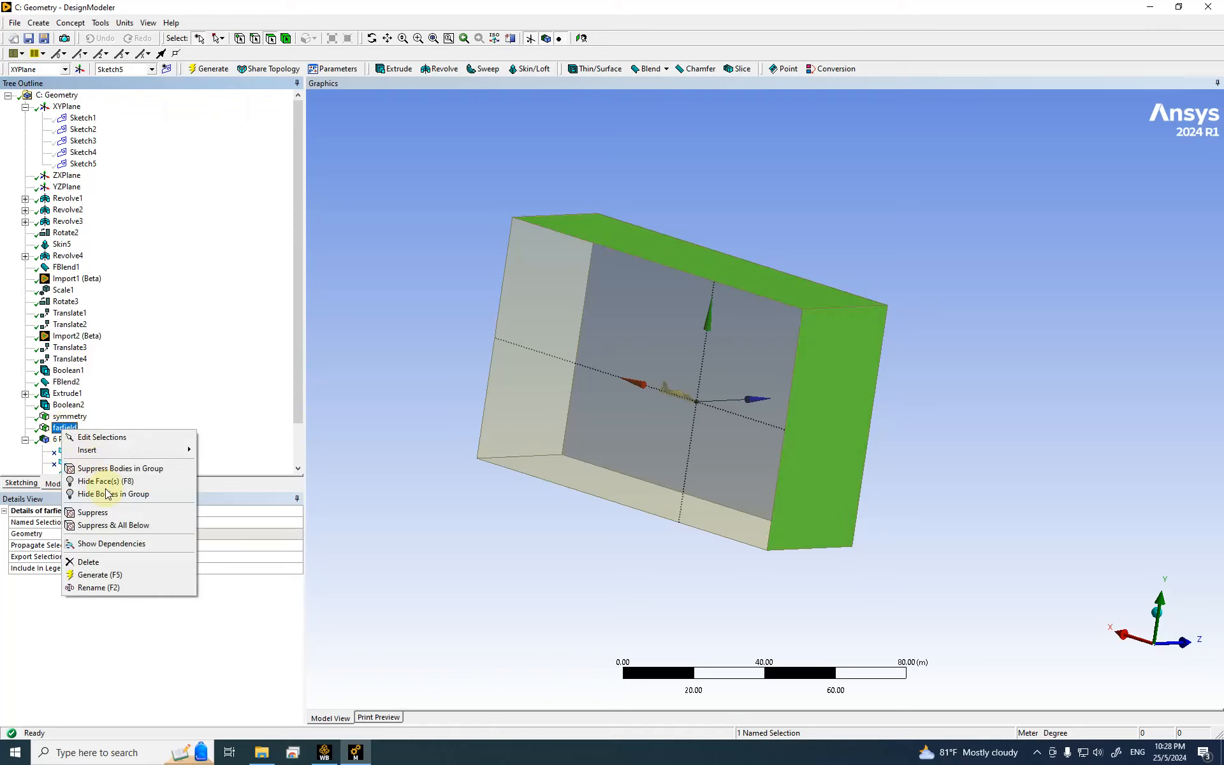
left_click(108, 488)
left_click(538, 401)
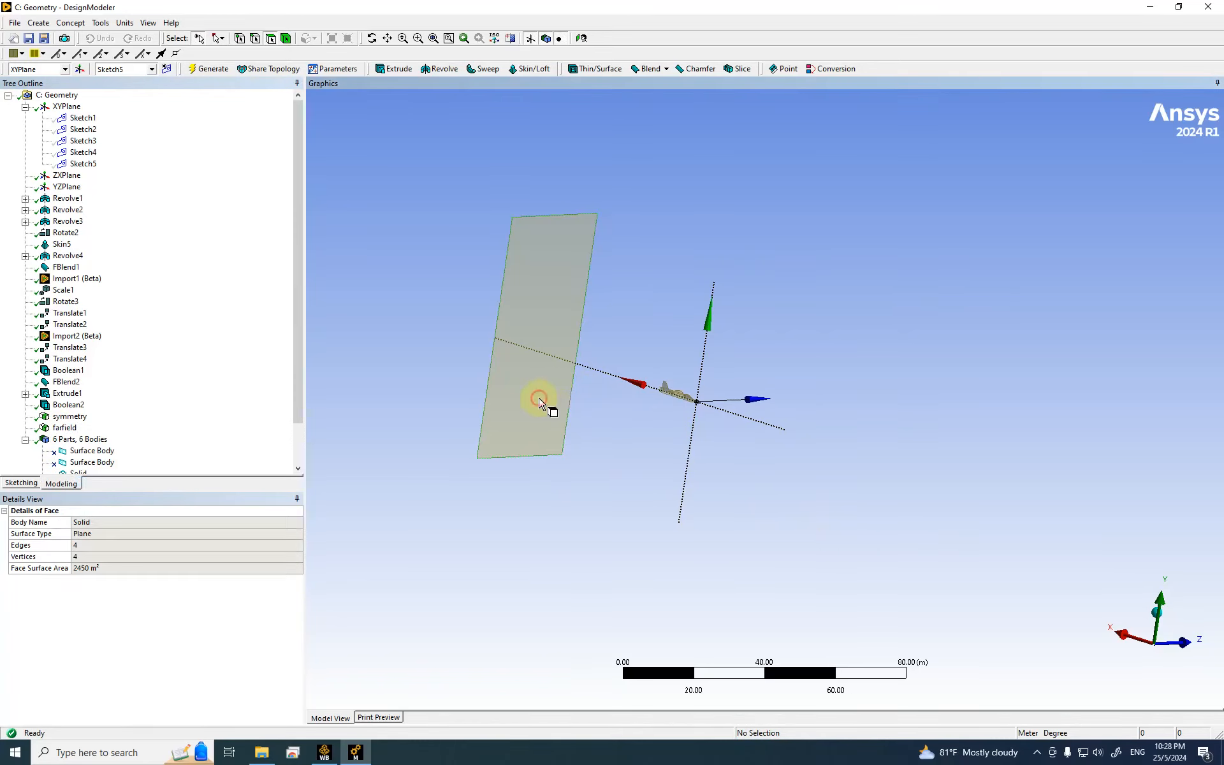
middle_click_drag(529, 398, 733, 396)
Step: Turn the plate face into a generated named selection called outlet
right_click(347, 267)
left_click(399, 603)
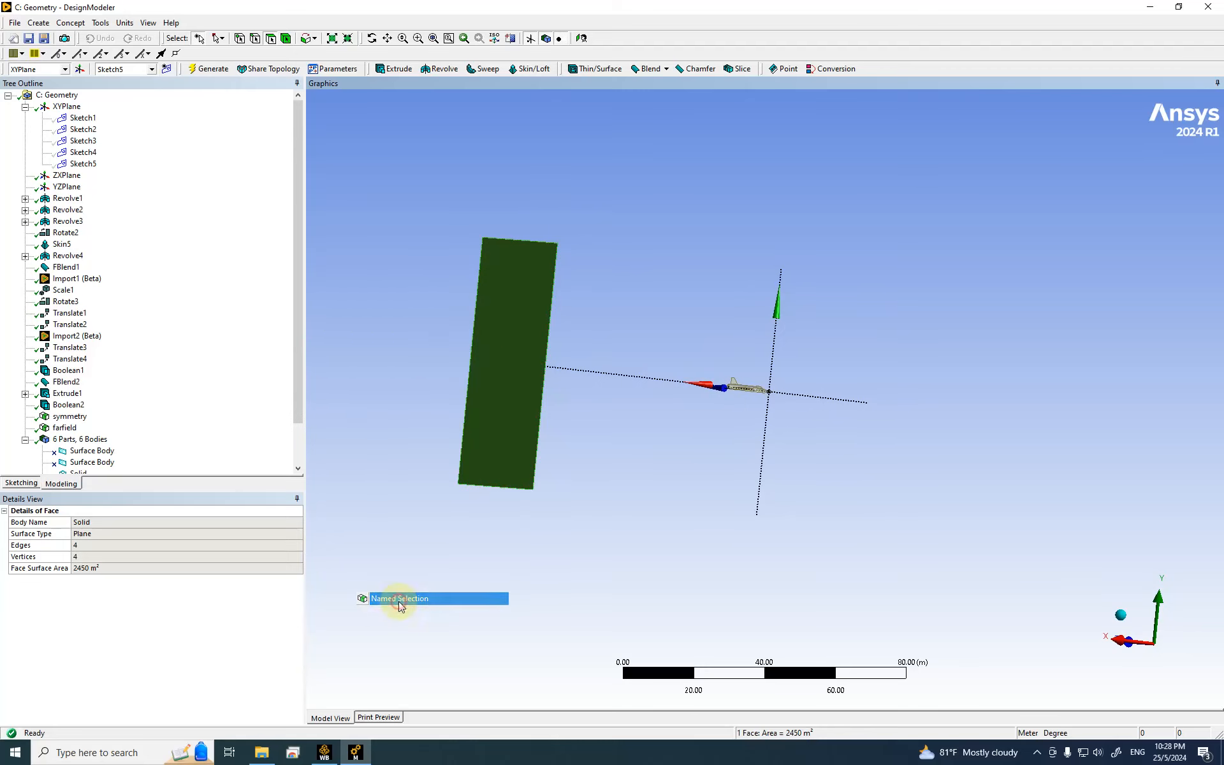
left_click(132, 535)
left_click(123, 521)
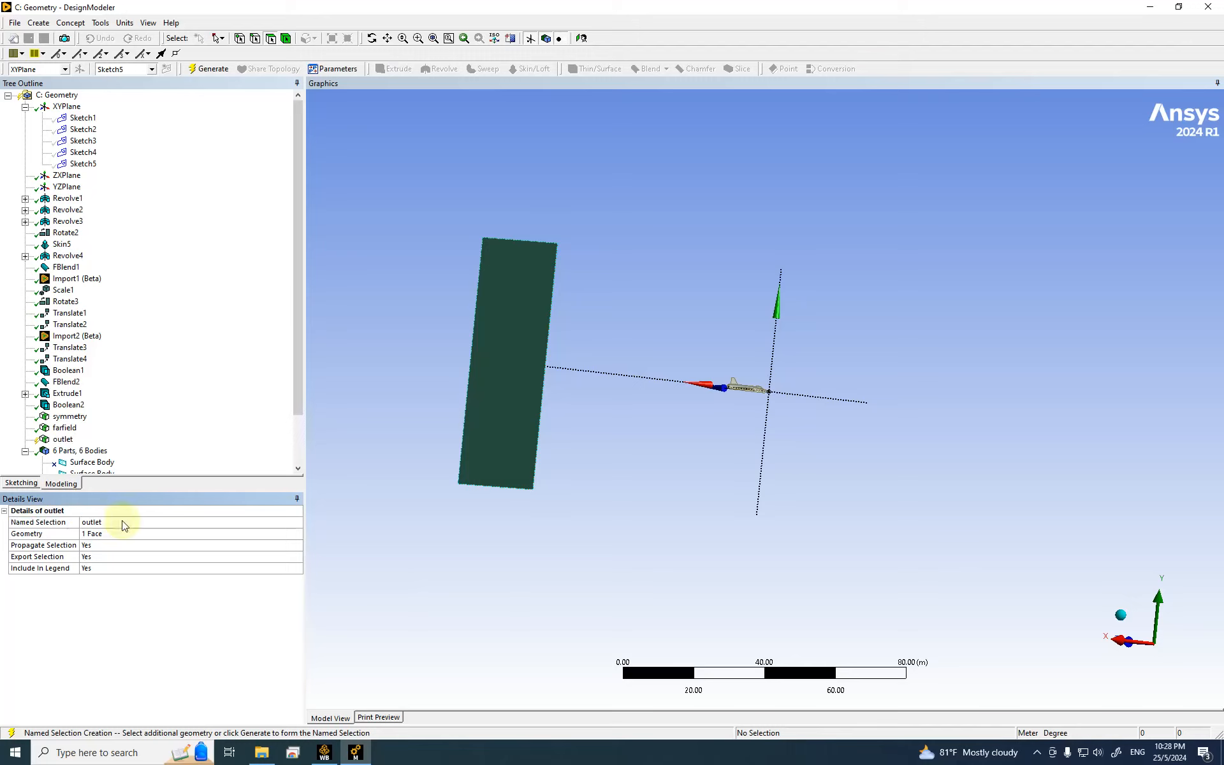
left_click(210, 66)
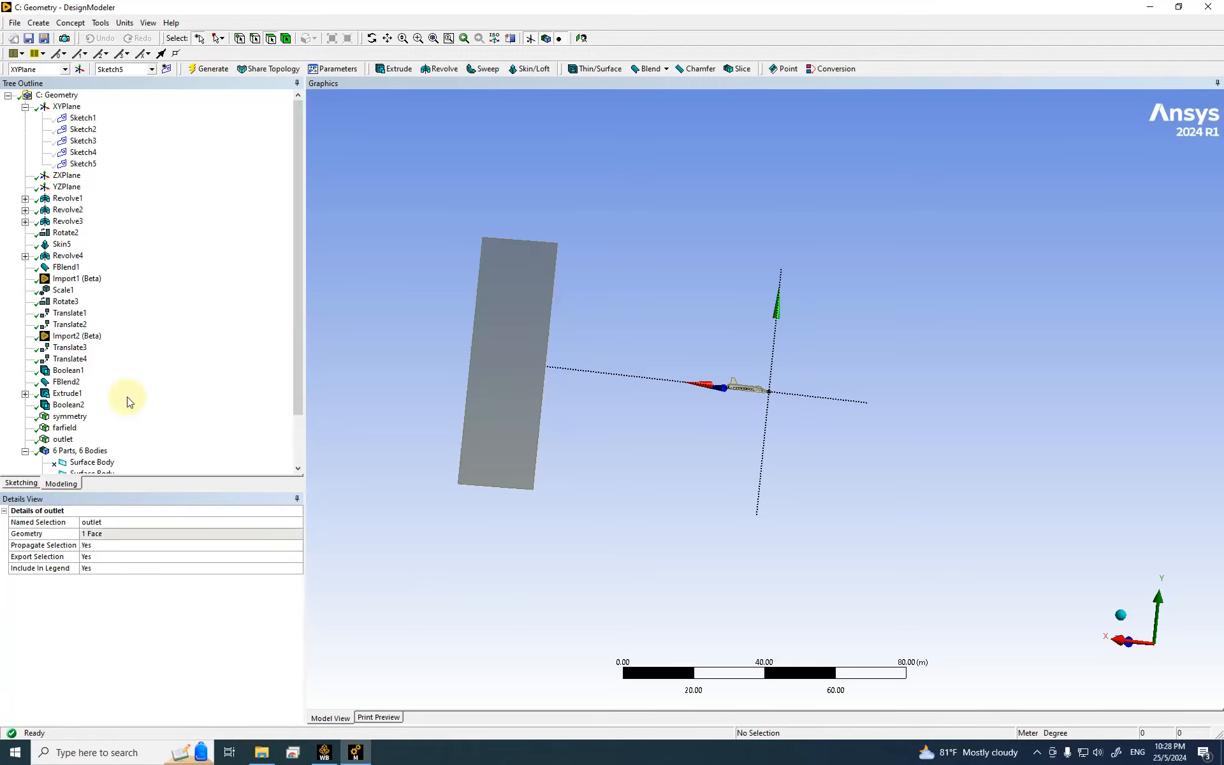
left_click(67, 439)
right_click(64, 440)
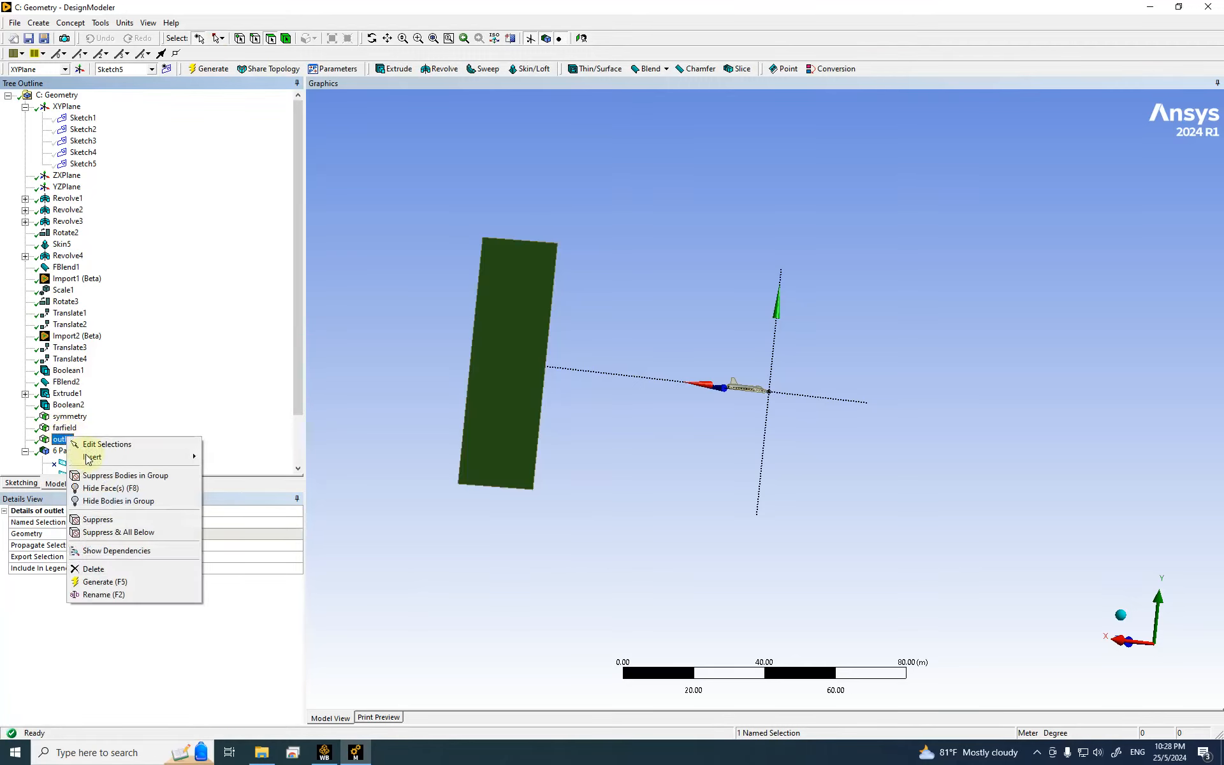
Step: Hide the outlet face and zoom closely onto the jet's nose tip
left_click(115, 488)
scroll(736, 427, "up", 10)
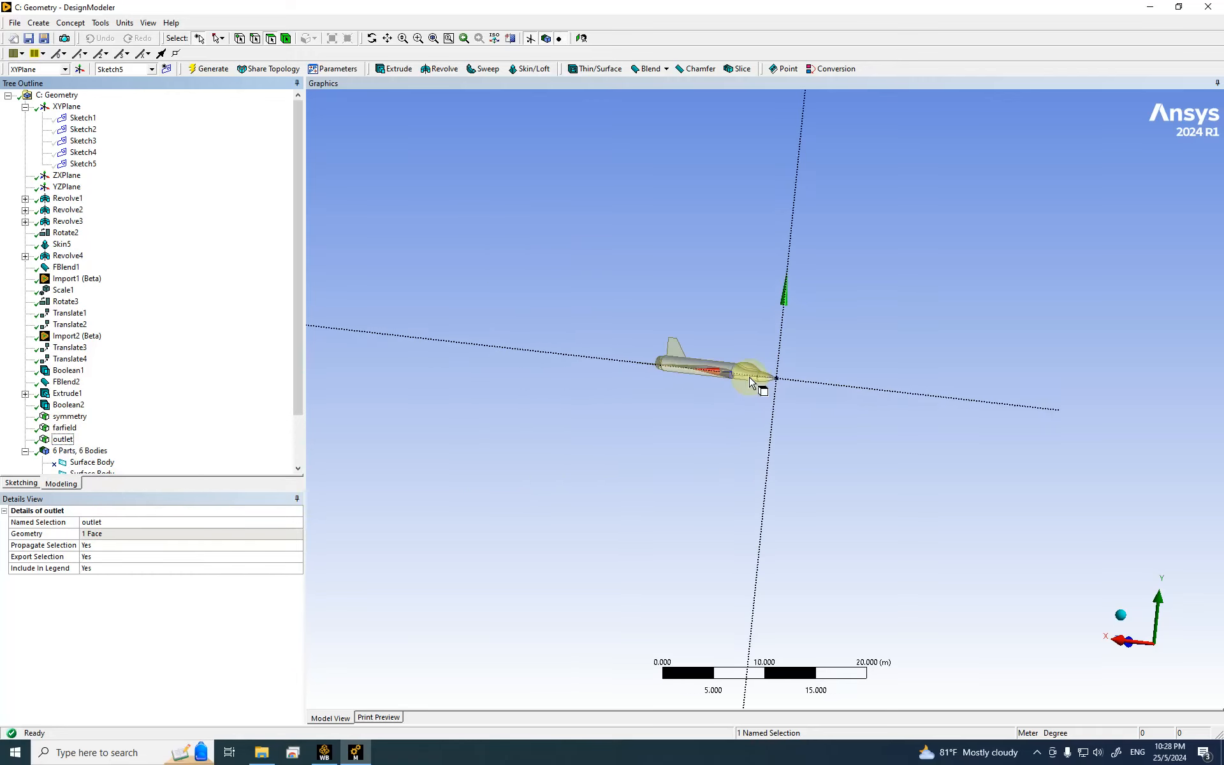
scroll(755, 358, "up", 5)
middle_click_drag(767, 232, 806, 331)
scroll(841, 319, "down", 5)
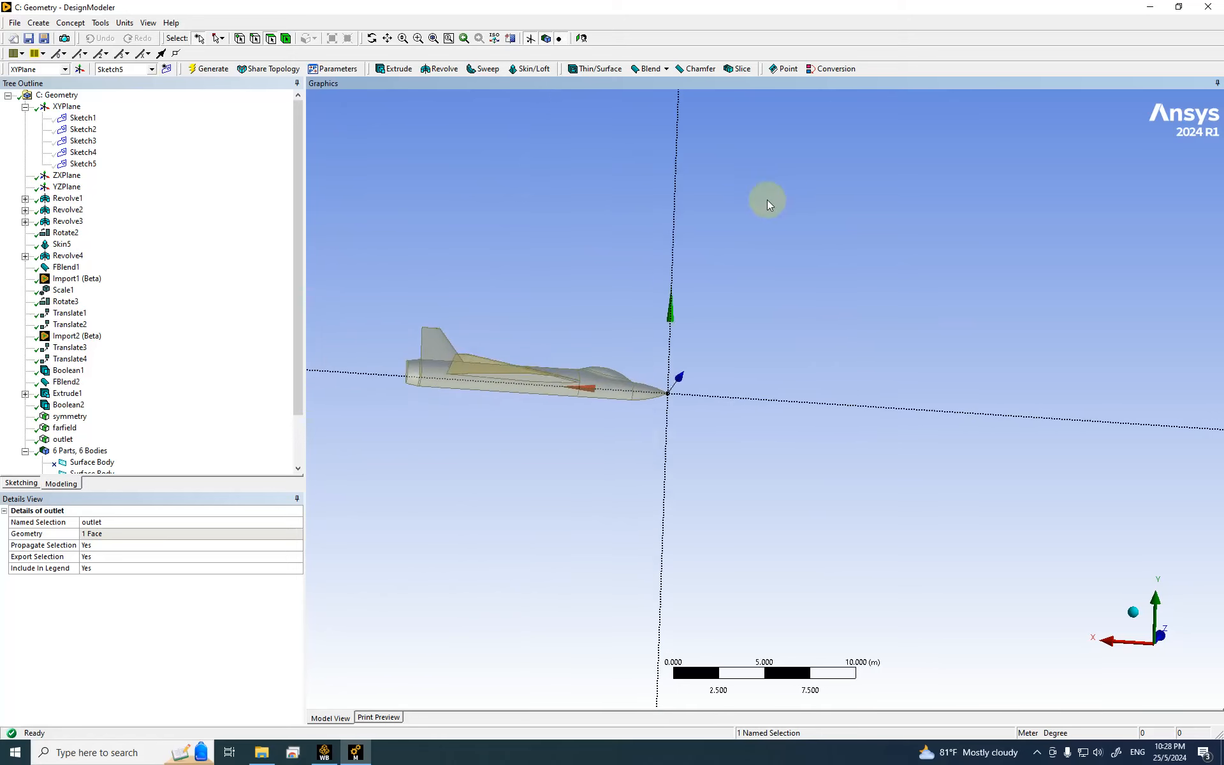
left_click_drag(593, 364, 680, 420)
scroll(776, 369, "down", 3)
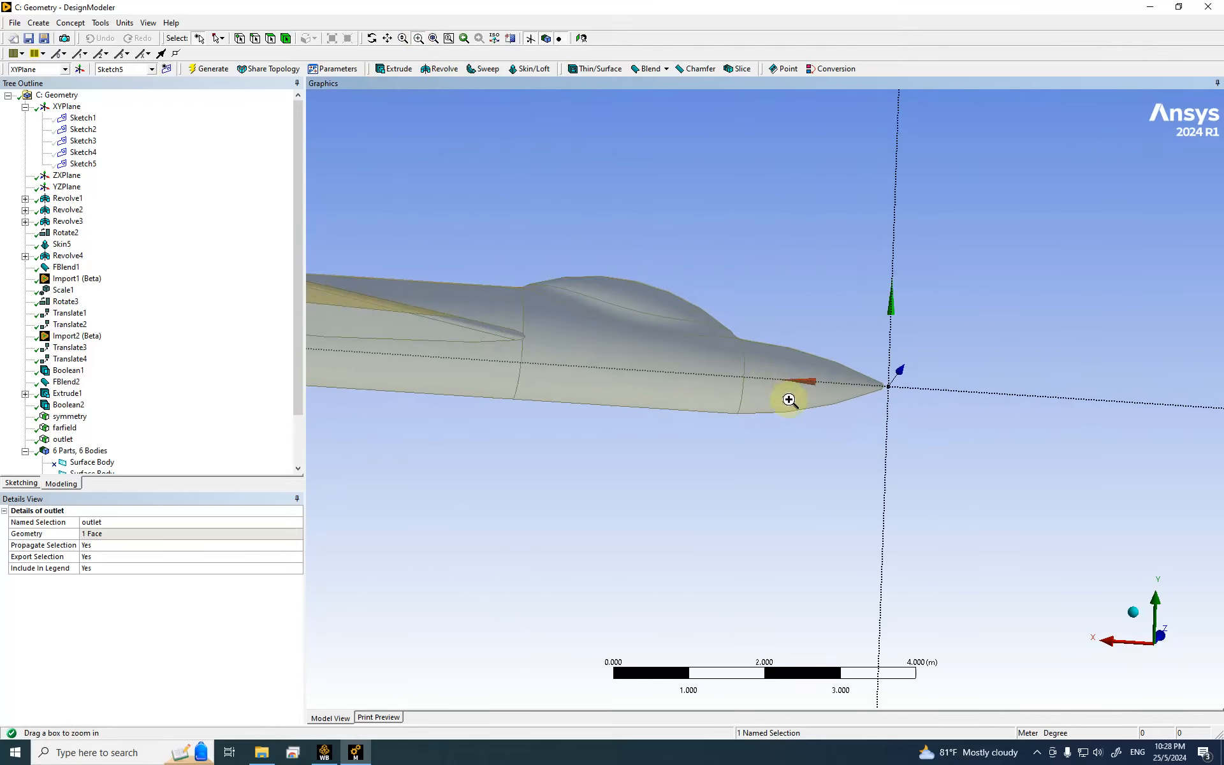
left_click(1133, 611)
scroll(924, 519, "down", 5)
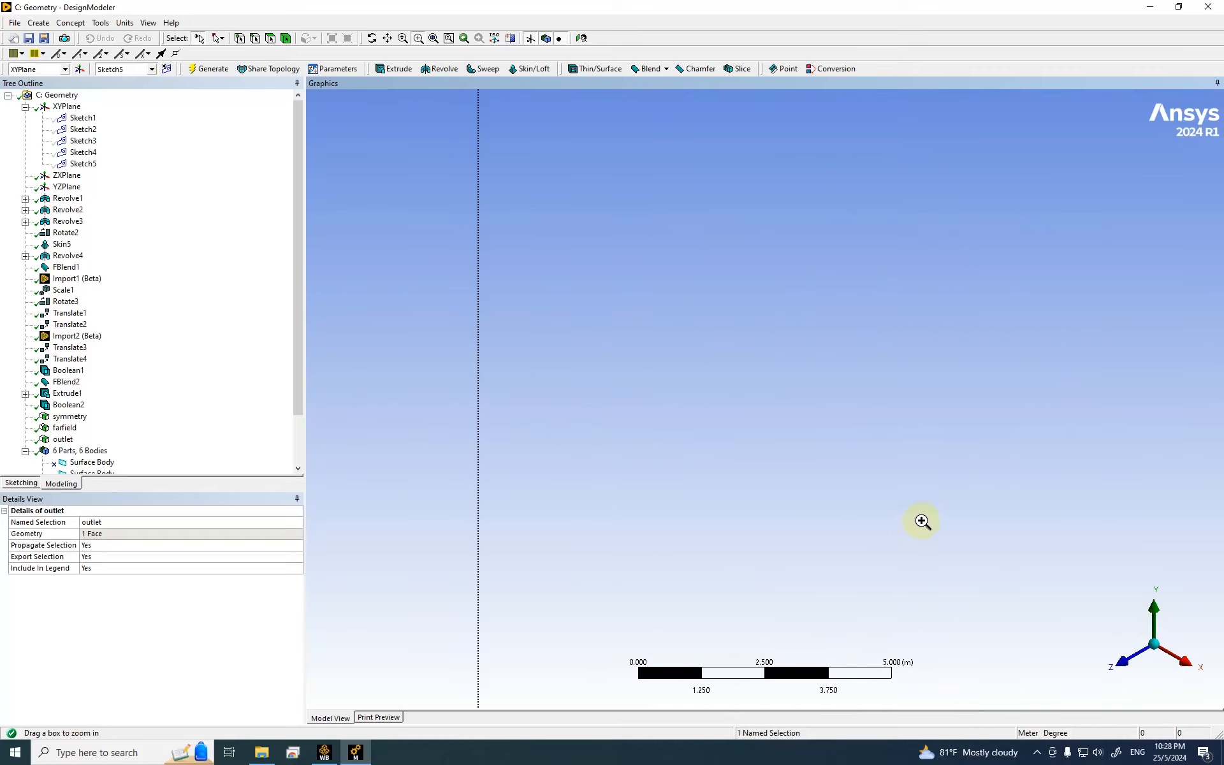
left_click_drag(661, 163, 732, 219)
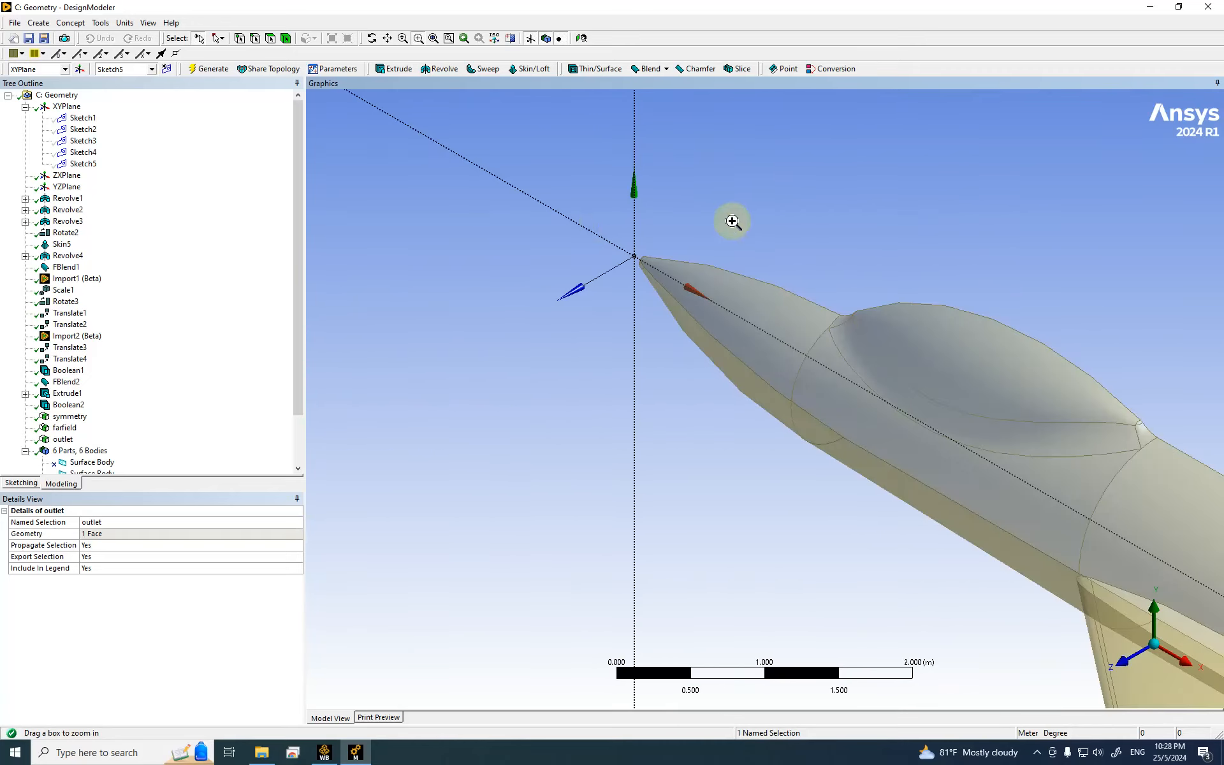
left_click_drag(594, 217, 762, 346)
left_click_drag(578, 262, 735, 358)
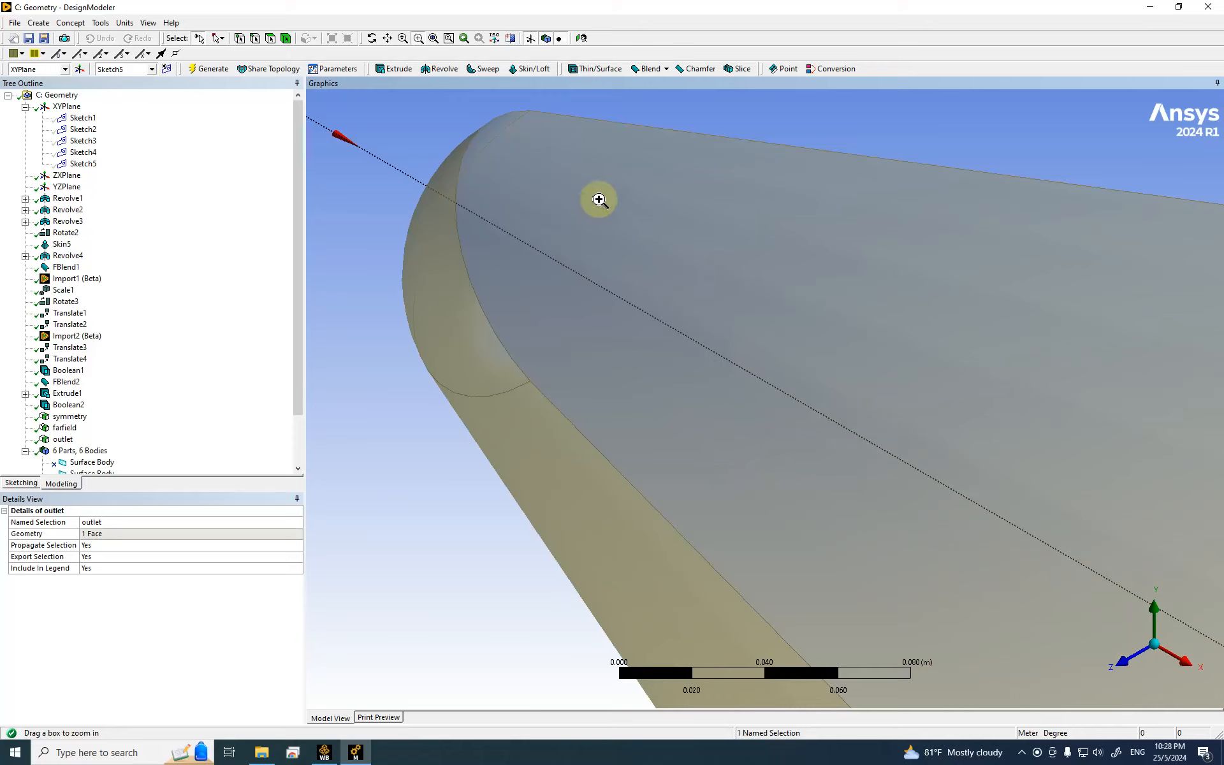
Step: Make the spherical nose face a generated named selection called nose-tip
left_click(271, 38)
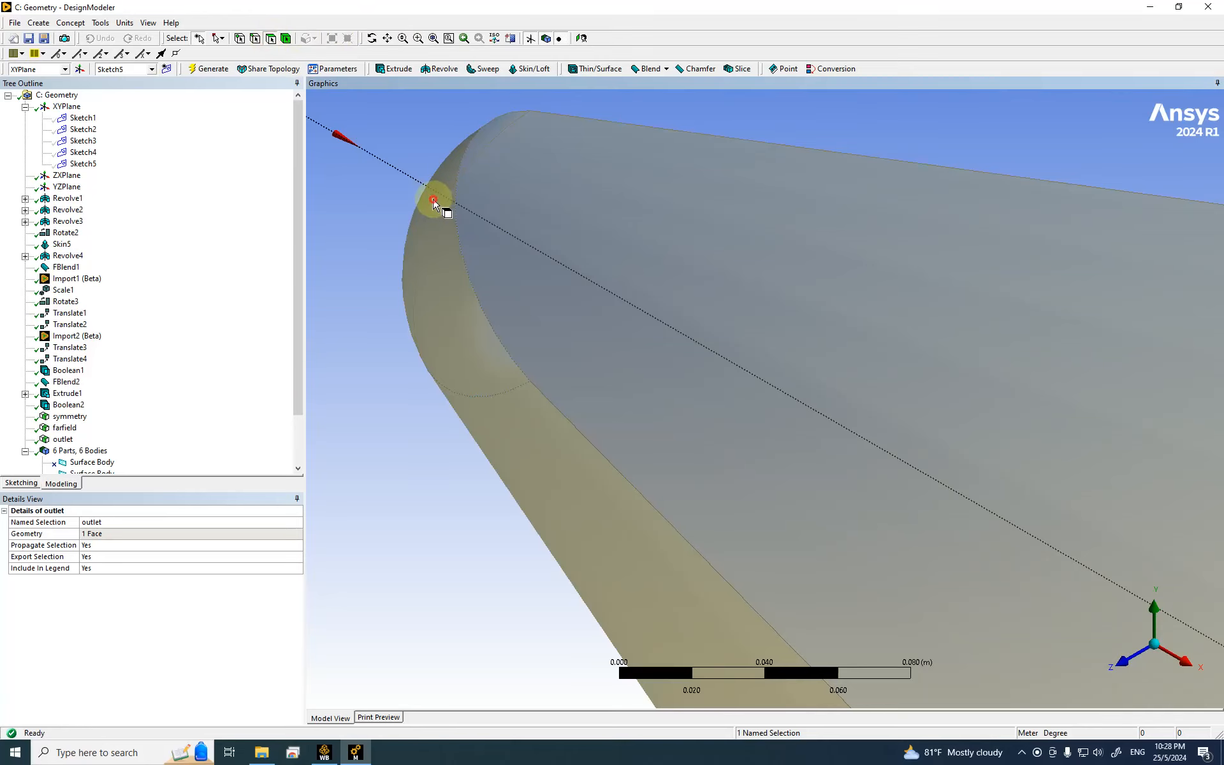
left_click(434, 204)
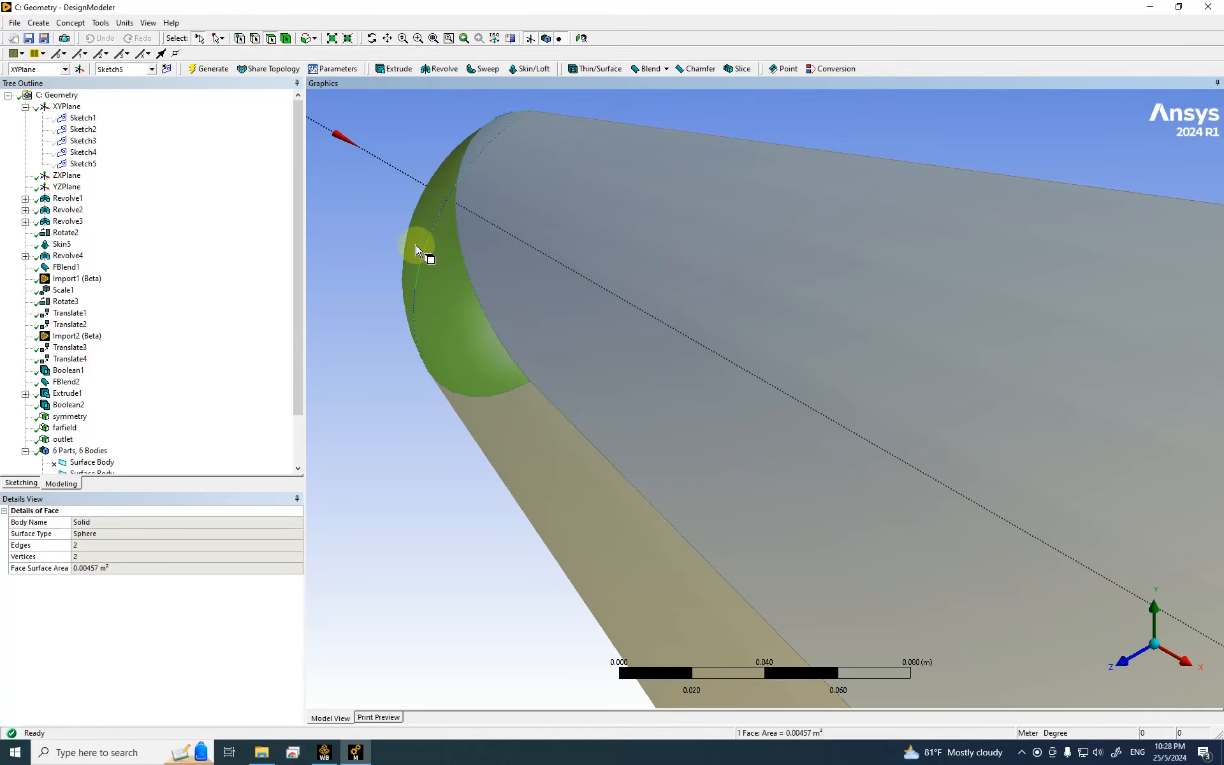
scroll(531, 302, "down", 2)
right_click(504, 288)
left_click(535, 611)
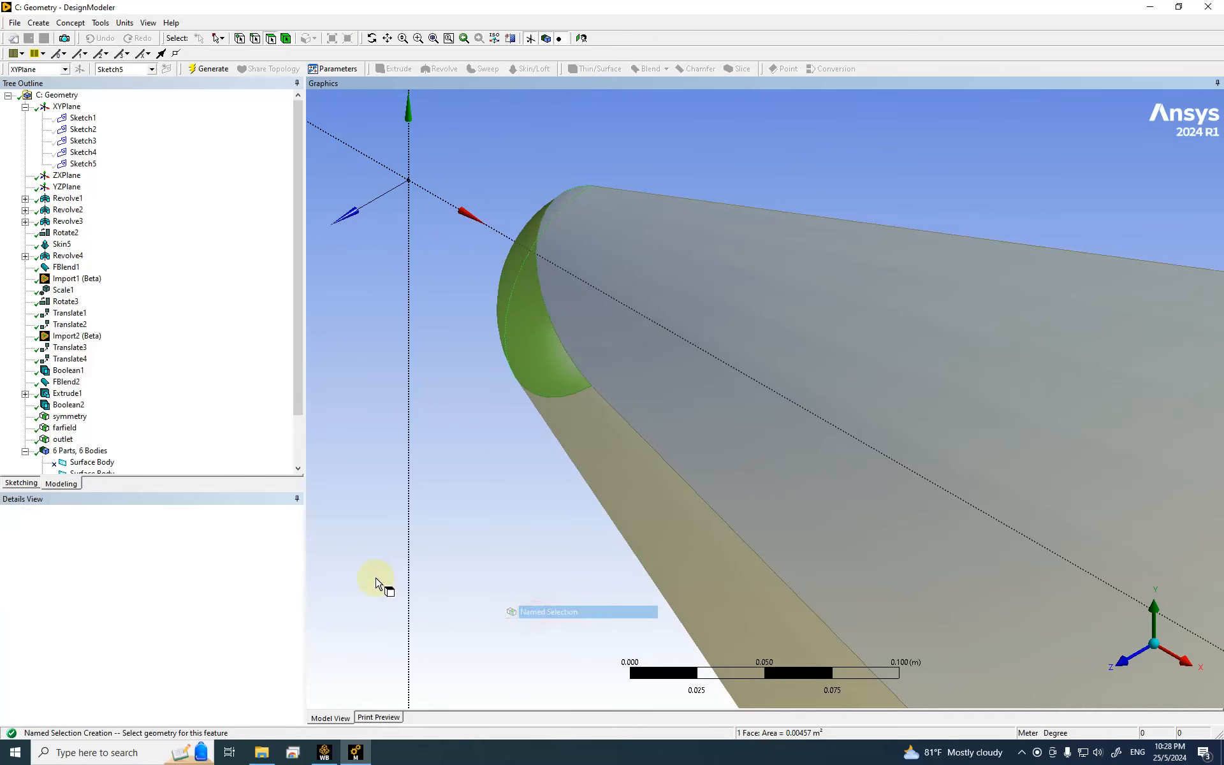
left_click(133, 533)
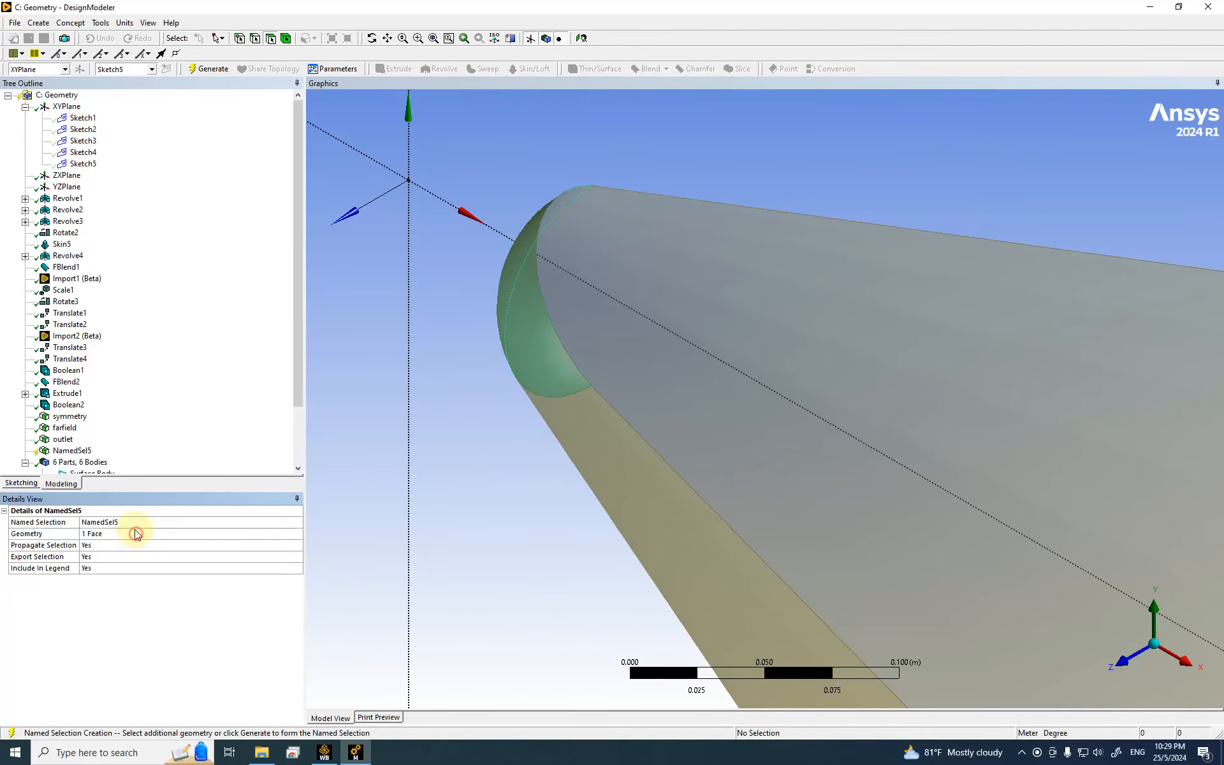
left_click(128, 521)
type("nose-tip")
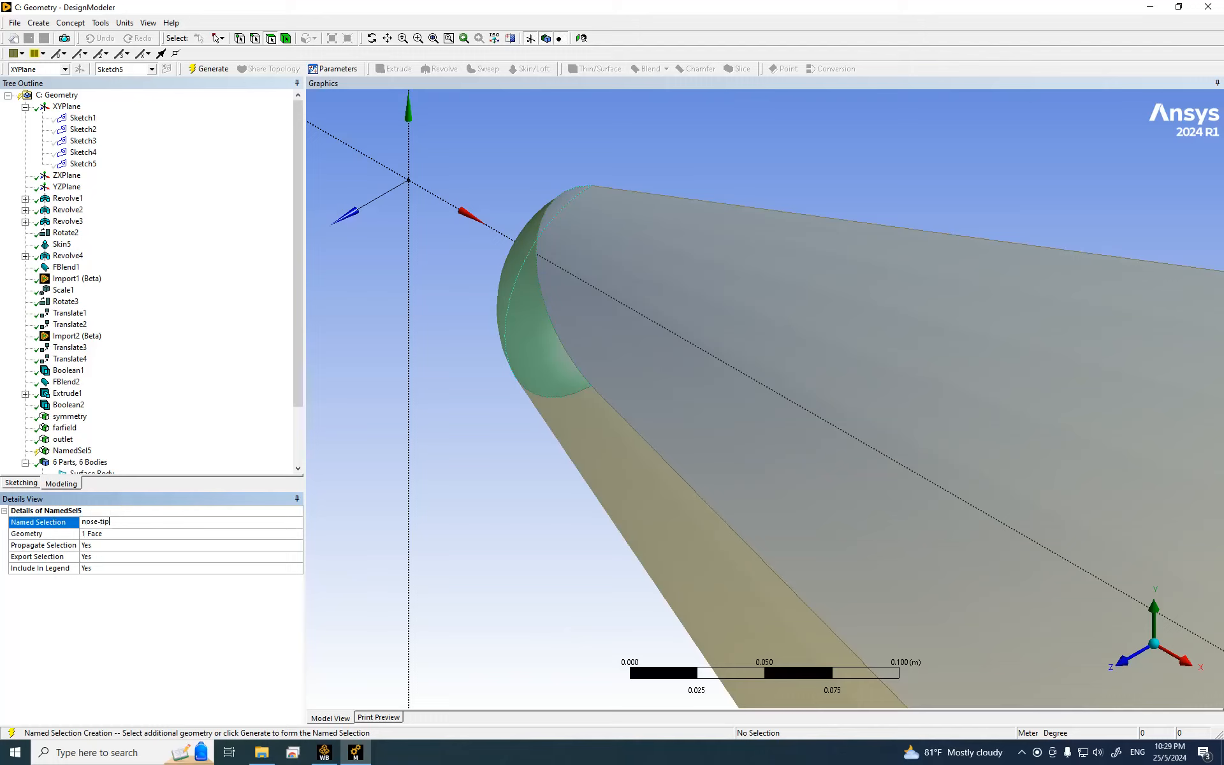
key("Return")
left_click(205, 69)
Step: Hide the nose-tip face to expose the nose surface behind it
left_click(69, 451)
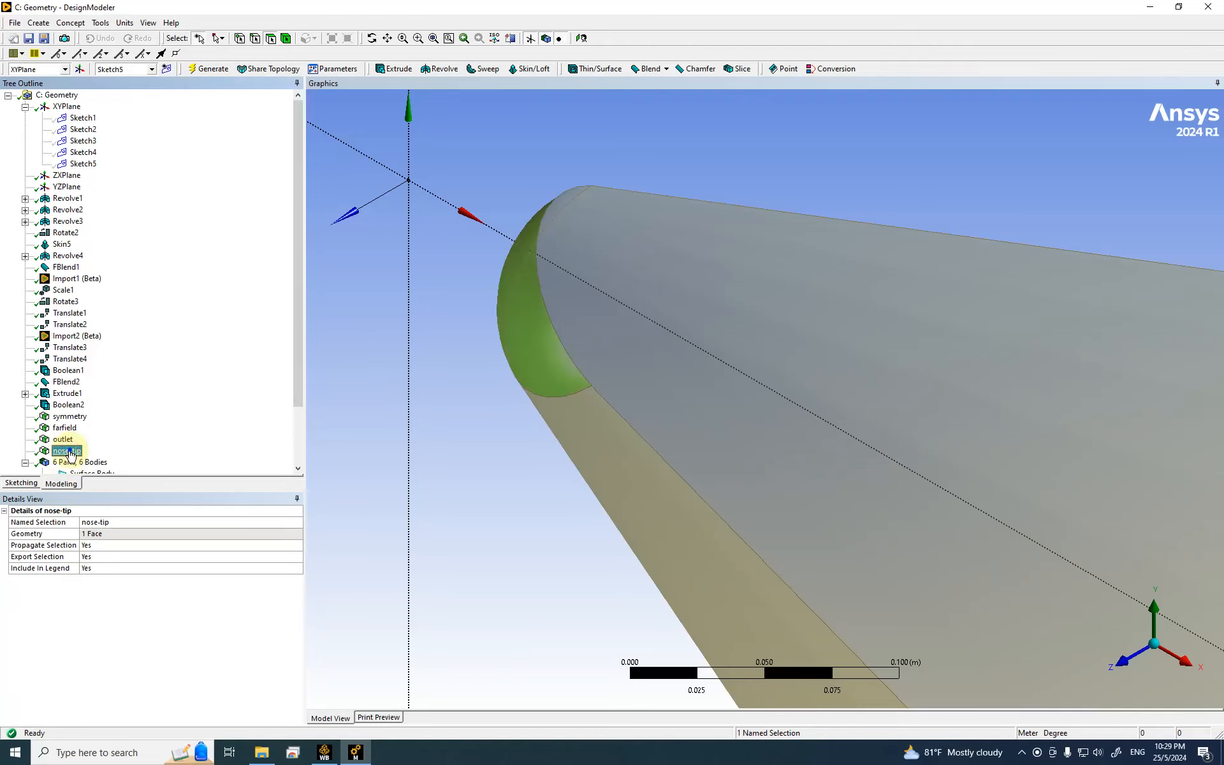
right_click(70, 452)
left_click(112, 502)
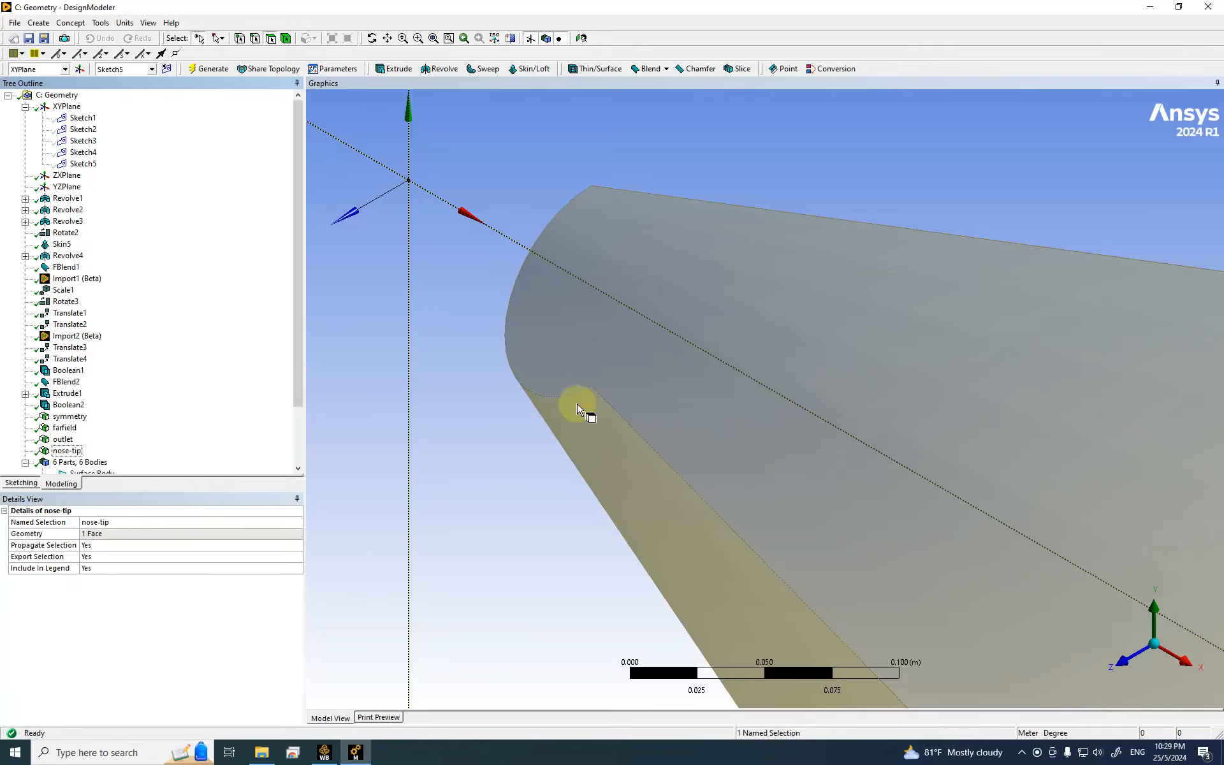
scroll(593, 414, "down", 8)
scroll(760, 433, "down", 2)
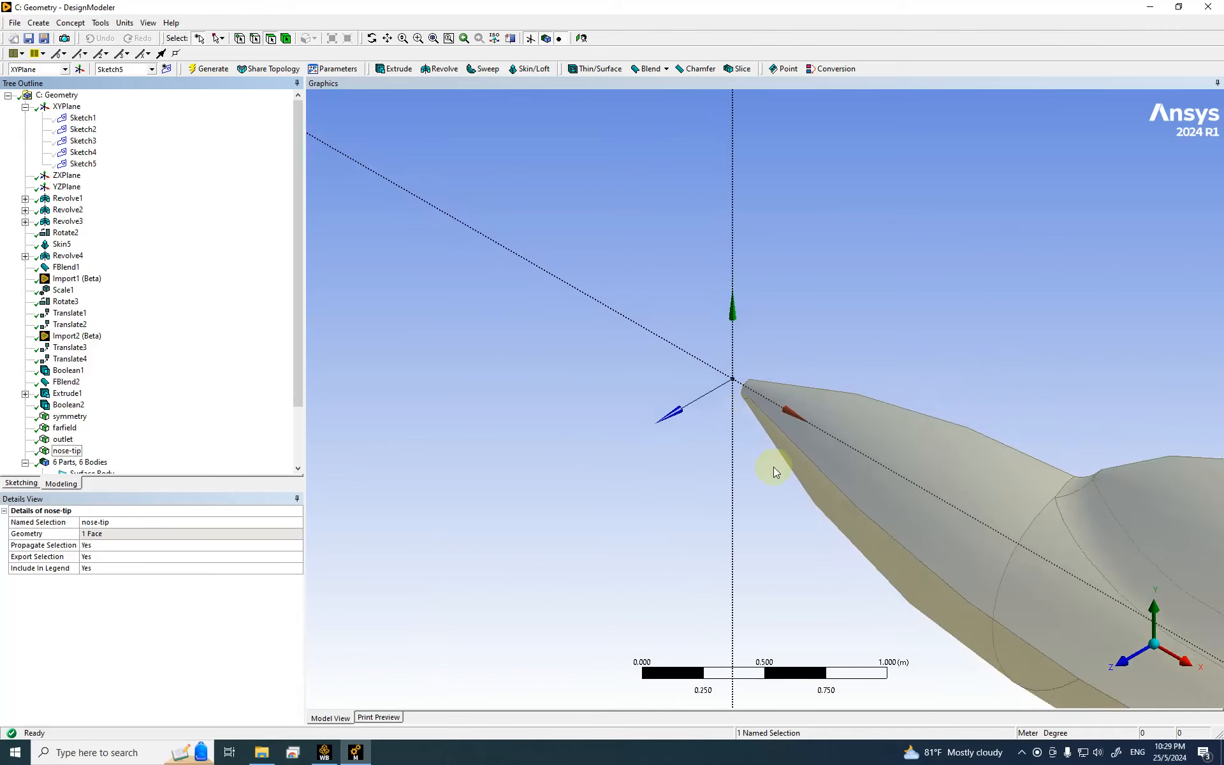
Step: Make the lower nose surface a generated named selection called nose-body
left_click(860, 419)
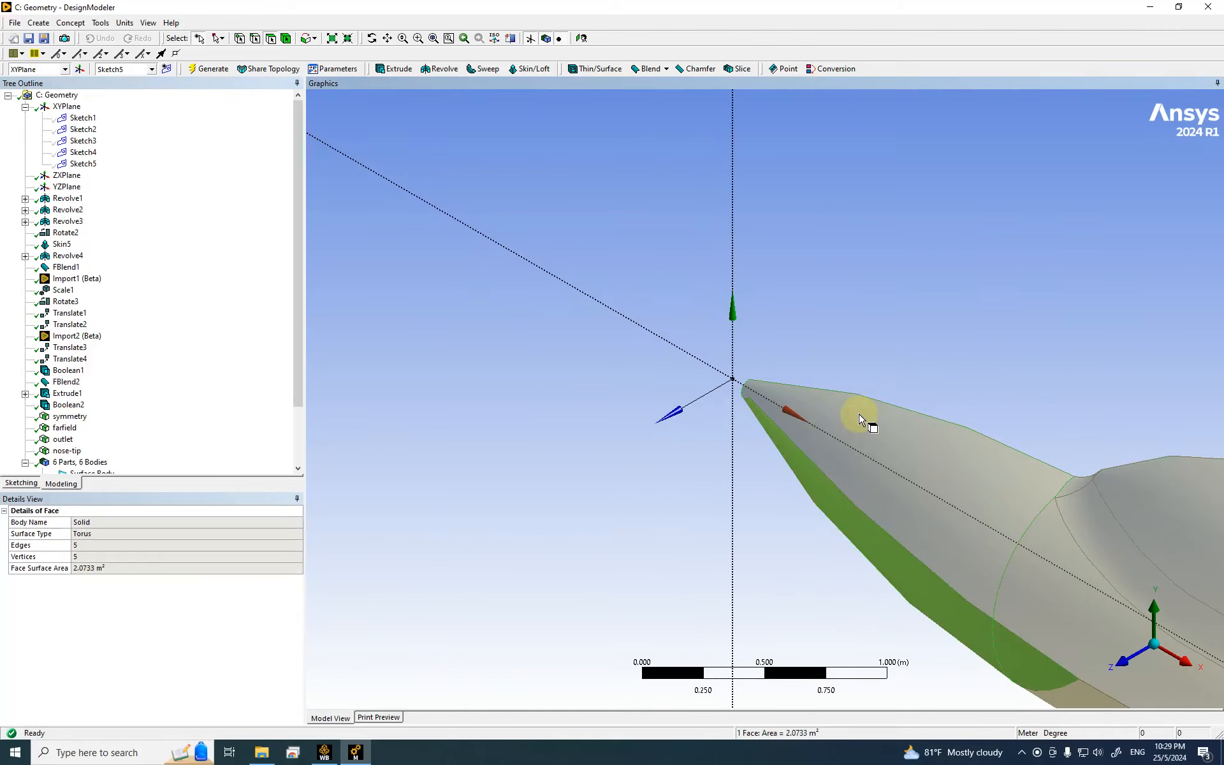
right_click(859, 414)
left_click(879, 388)
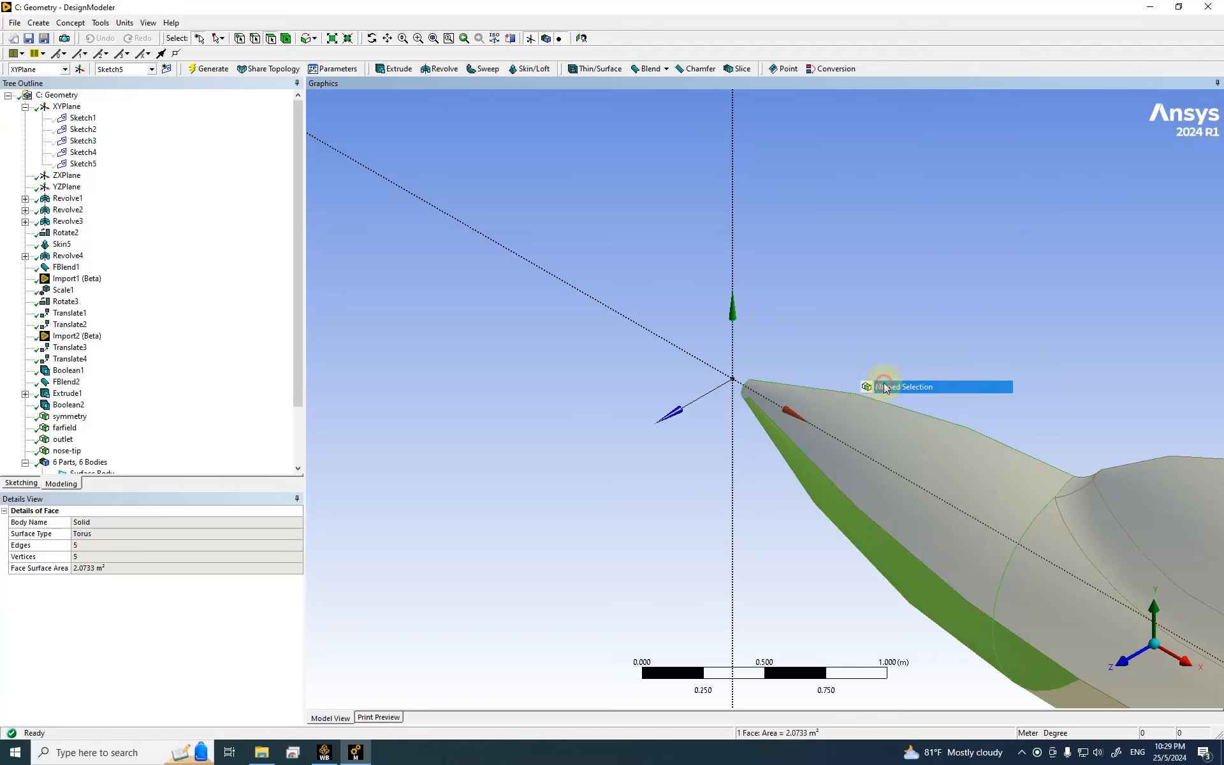
left_click(134, 533)
left_click(120, 523)
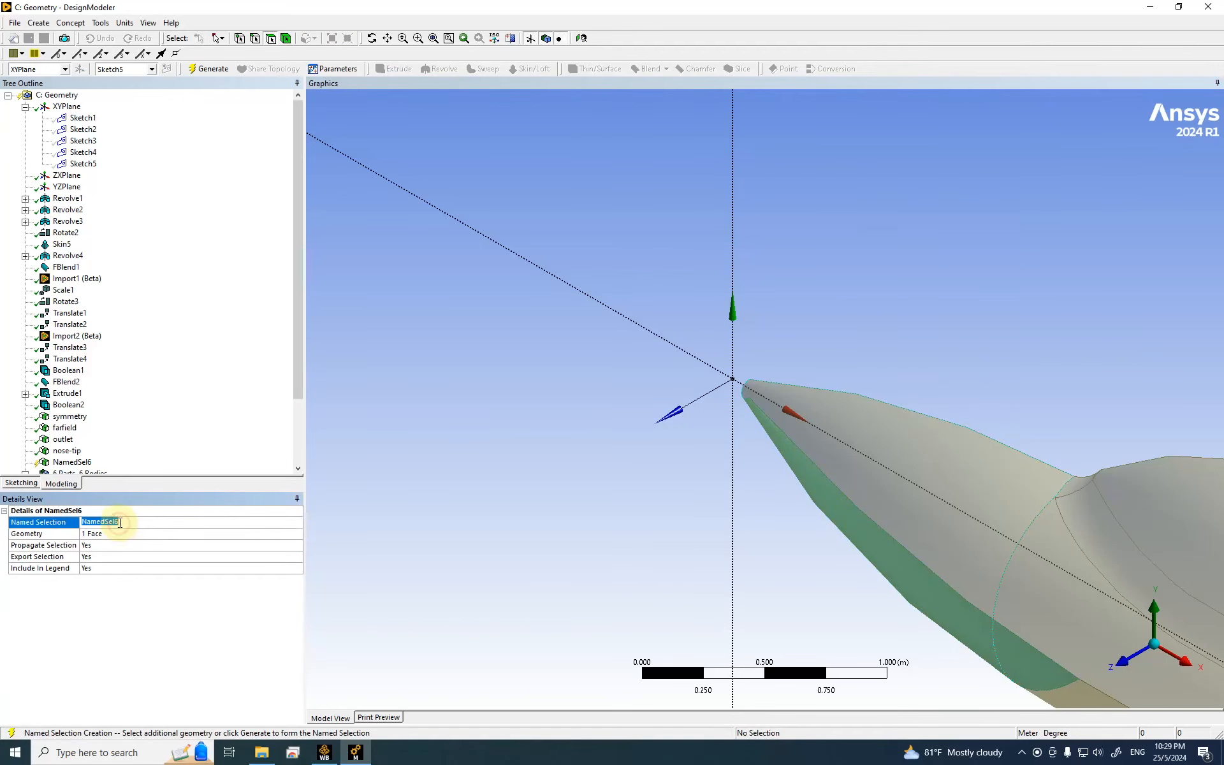
type("nose-body")
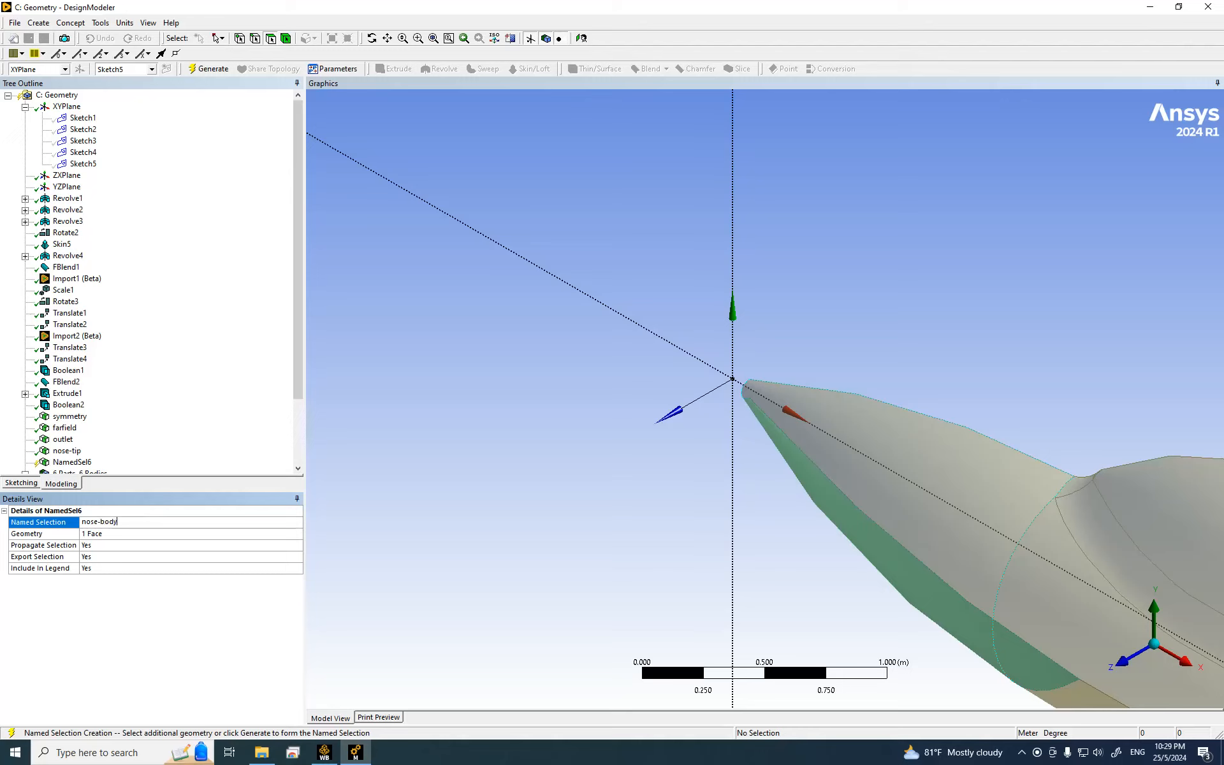
key("Return")
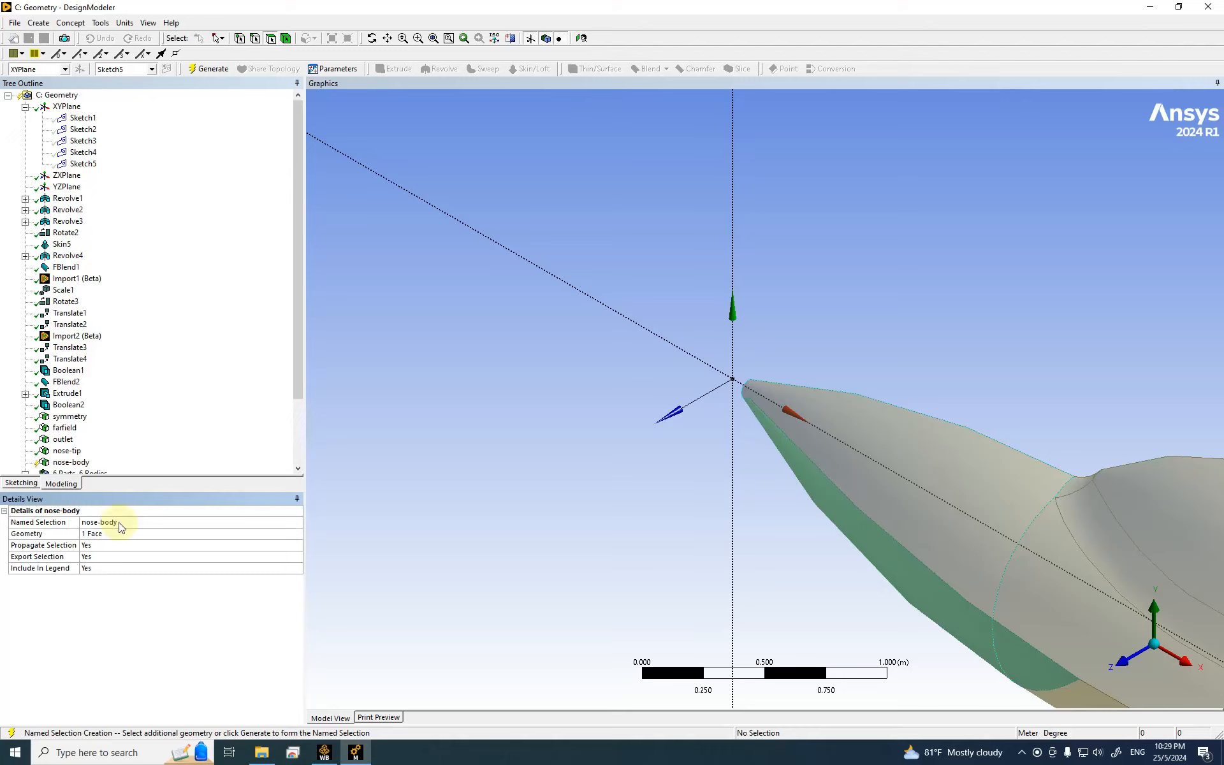
left_click(215, 69)
left_click(69, 461)
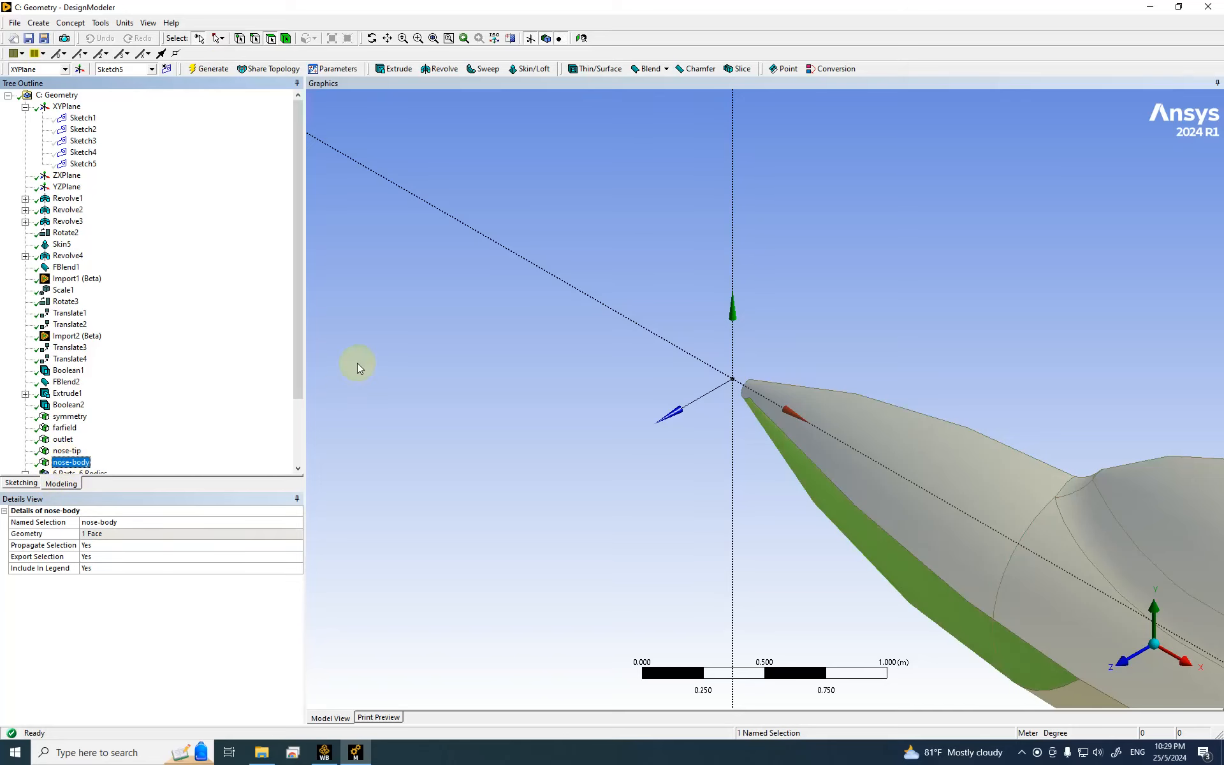
Step: Hide the nose-body face
right_click(414, 327)
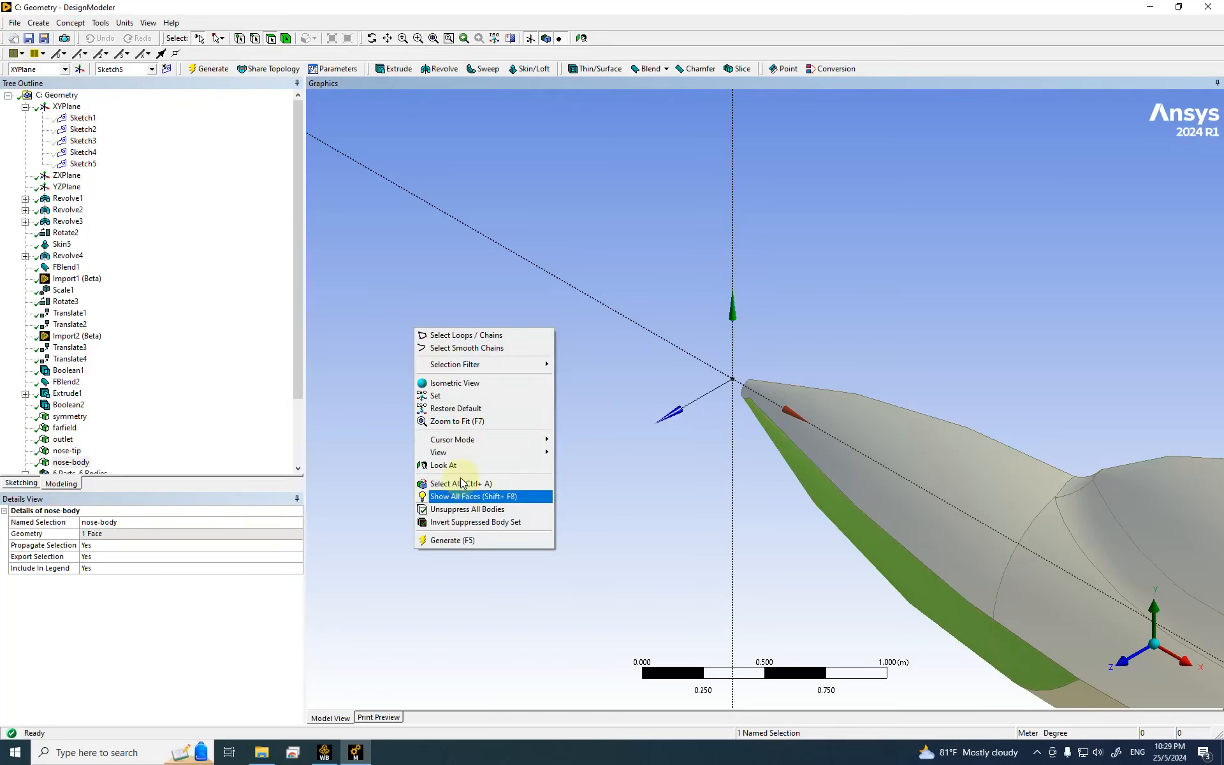
right_click(69, 462)
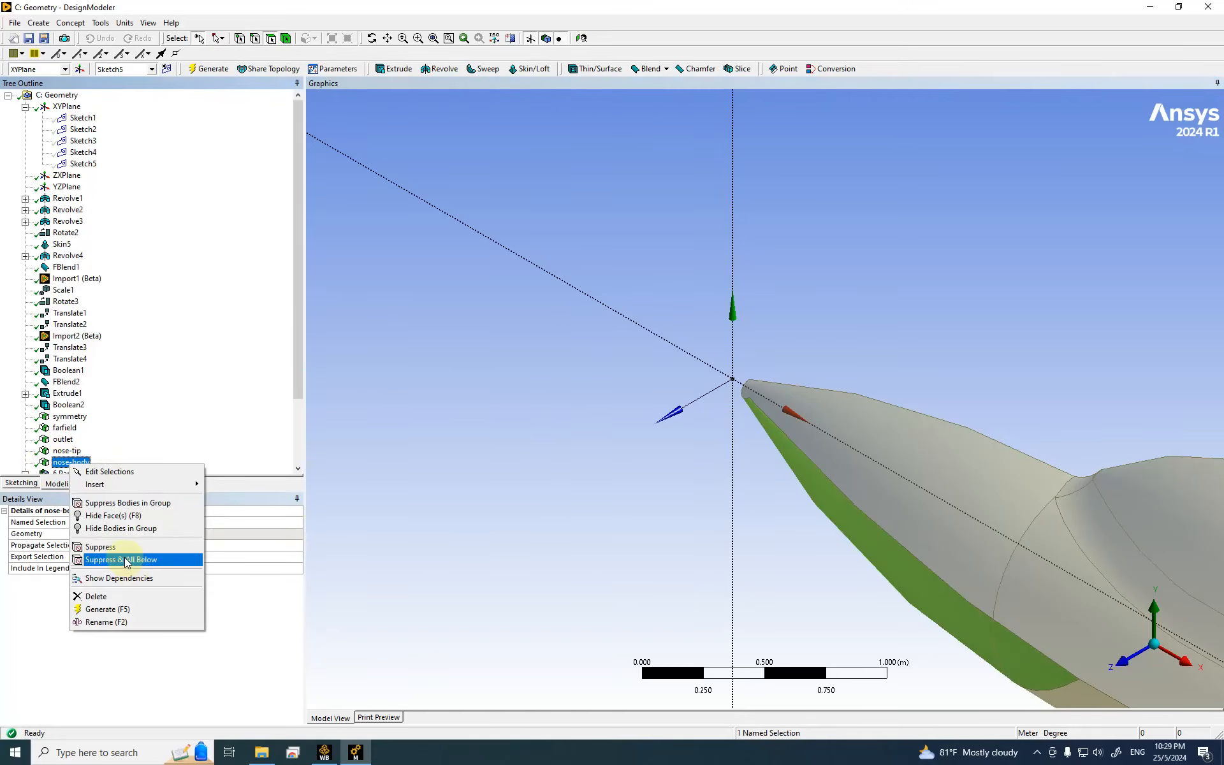
left_click(119, 515)
scroll(640, 463, "down", 8)
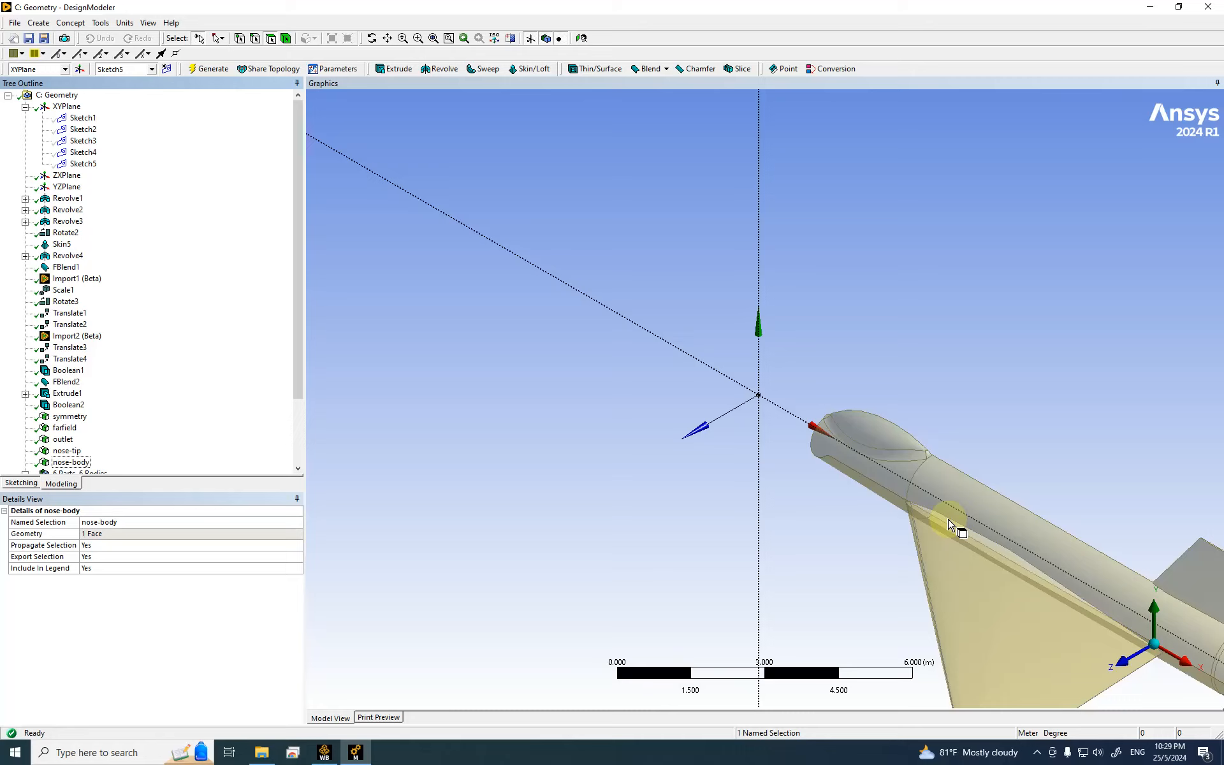
Step: Try picking various nose, blend and cylindrical body faces while zooming around the jet
left_click(894, 437)
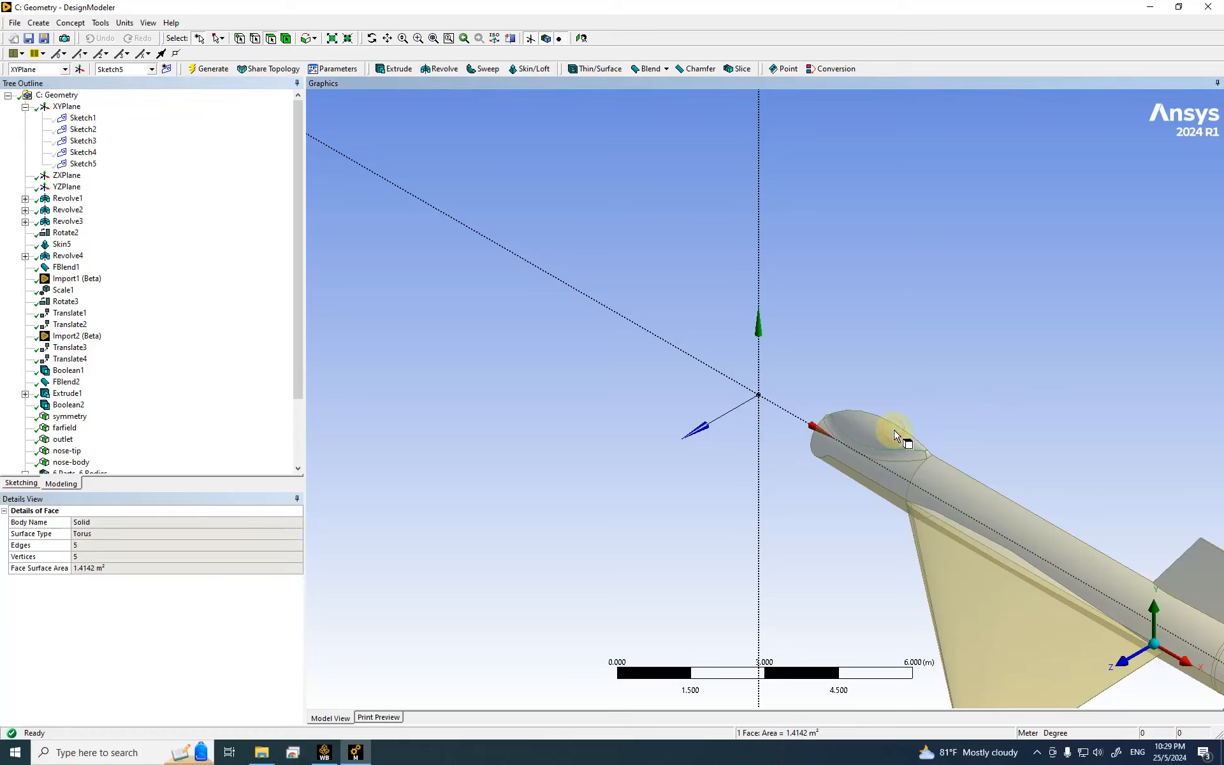
left_click(836, 439, "ctrl")
mouse_move(864, 459)
middle_mouse_down()
mouse_move(890, 514)
mouse_move(878, 466)
middle_mouse_up()
left_click(875, 464)
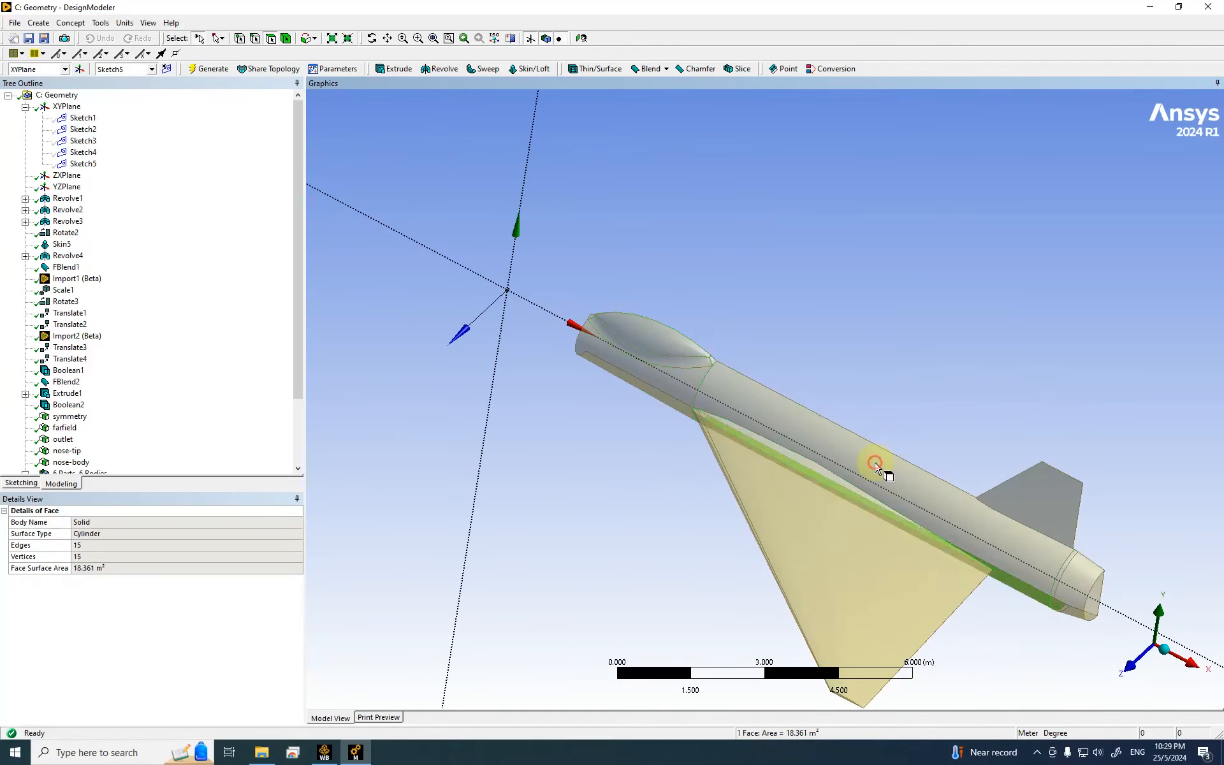
scroll(666, 385, "down", 2)
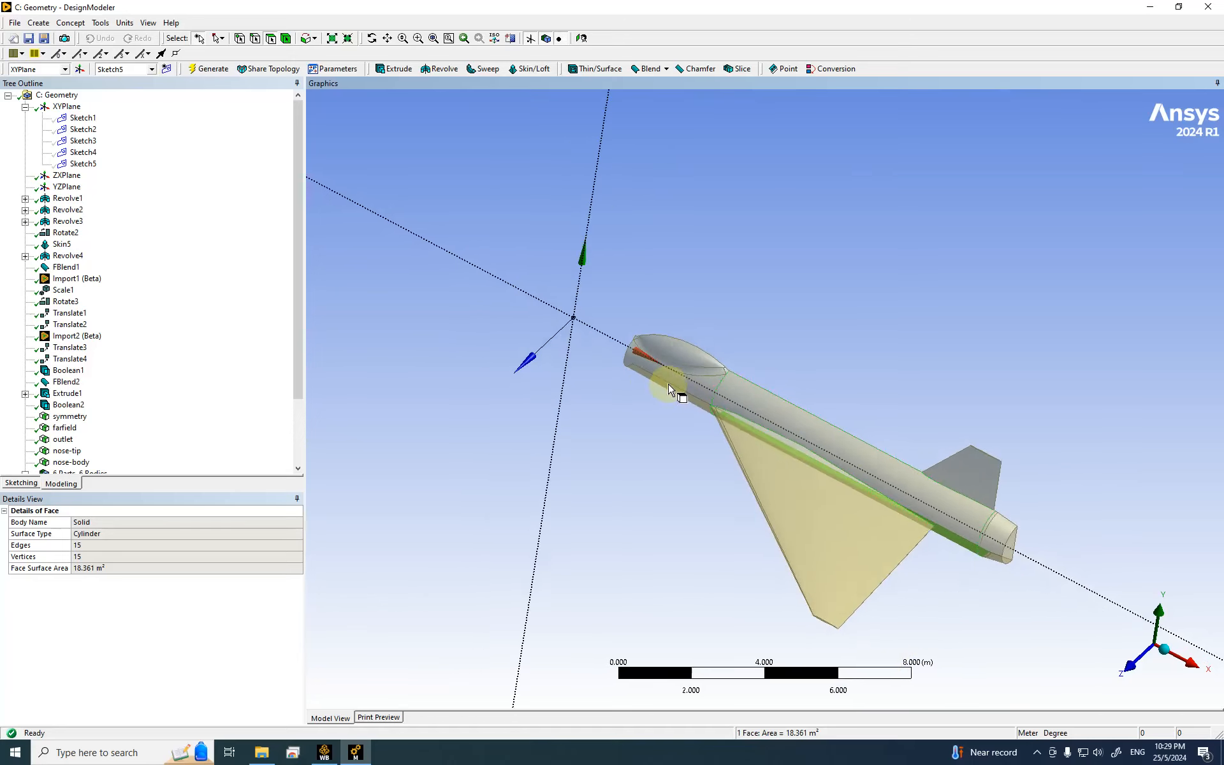
scroll(674, 370, "up", 4)
scroll(582, 312, "up", 2)
left_click(587, 293)
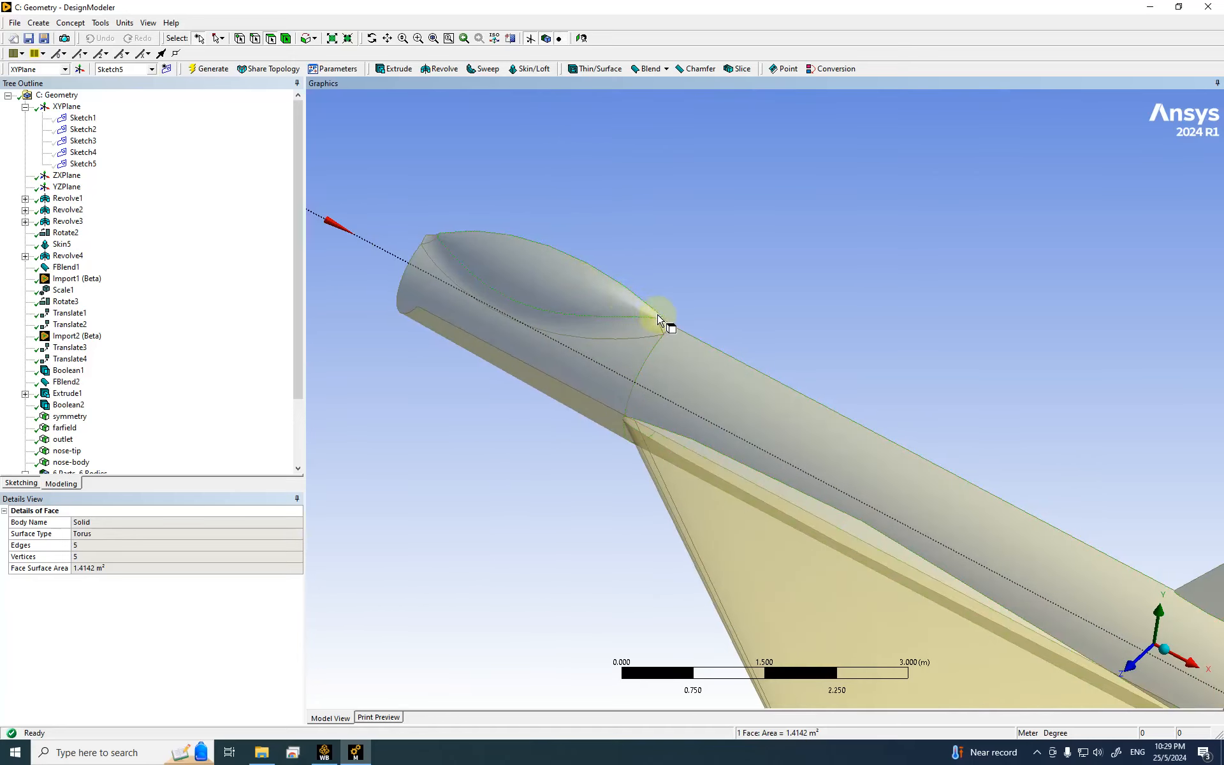
scroll(644, 331, "up", 2)
scroll(644, 331, "up", 3)
left_click(491, 179, "ctrl")
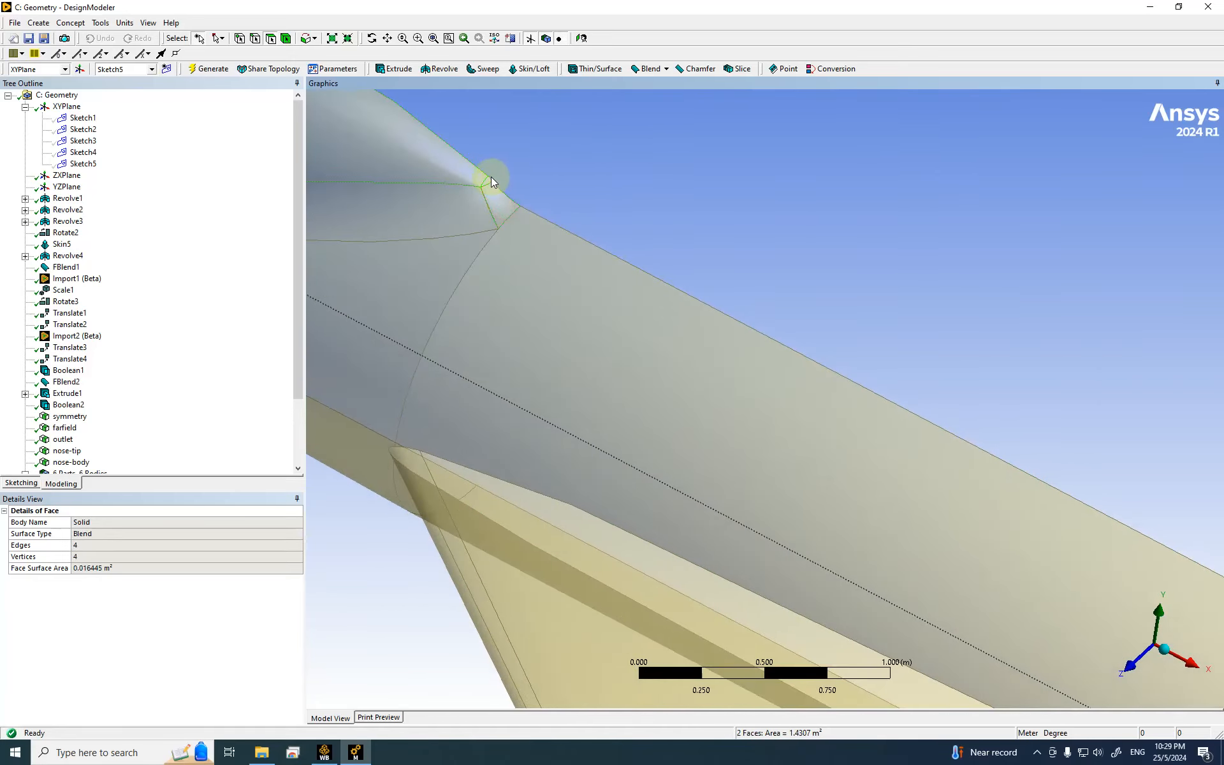
left_click(429, 276, "ctrl")
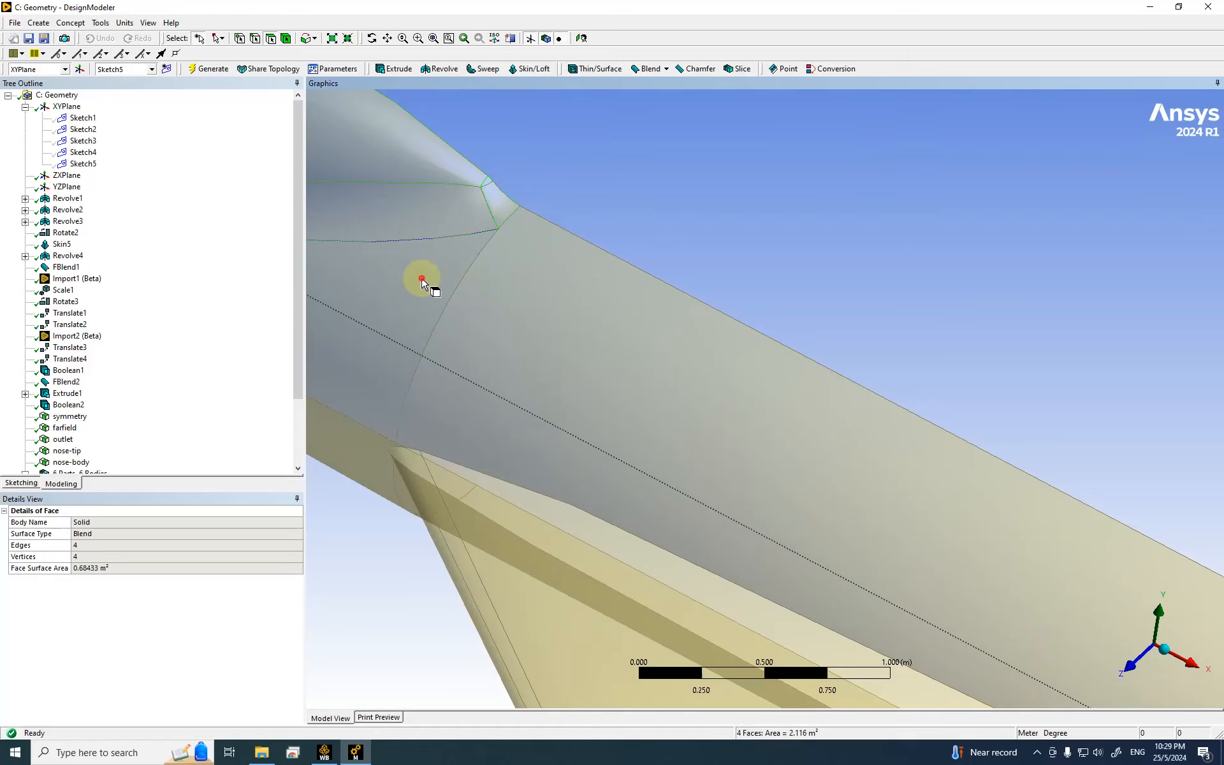
left_click(523, 292, "ctrl")
scroll(691, 401, "up", 1)
scroll(743, 427, "down", 4)
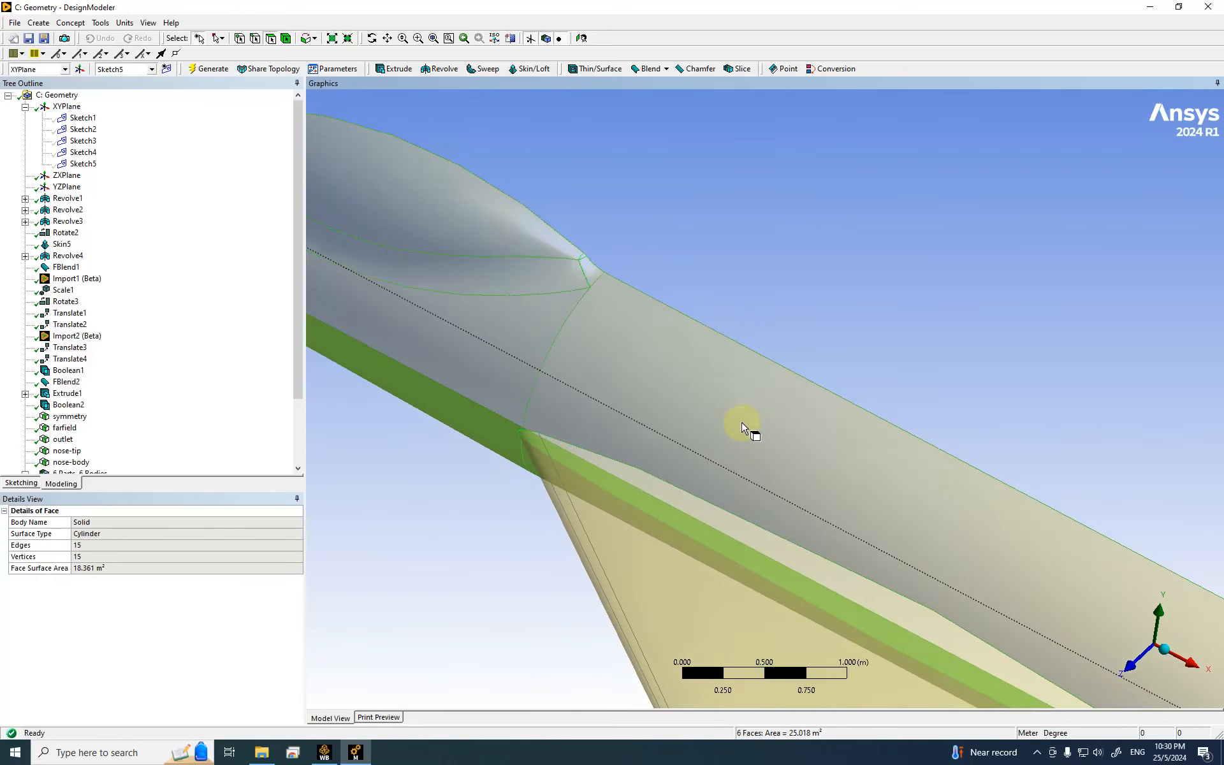
scroll(733, 401, "down", 1)
left_click(504, 279, "ctrl")
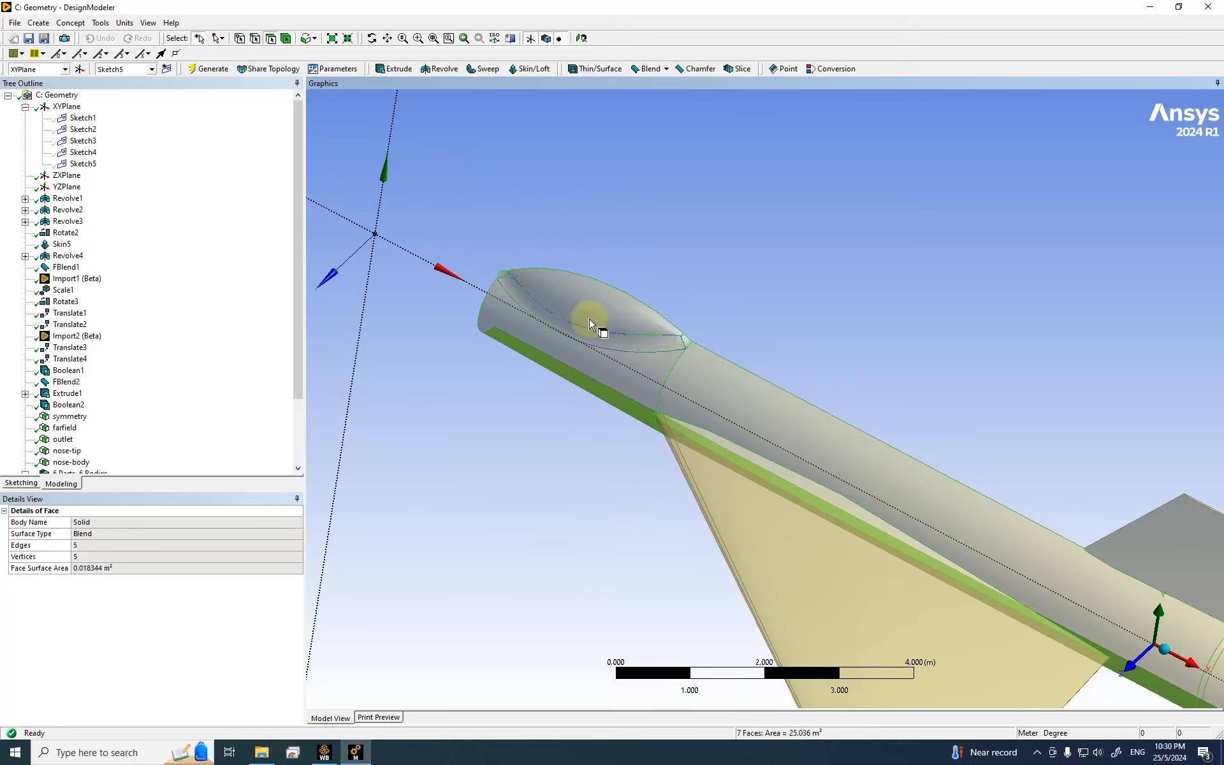
Step: Clear the selection, then pick the nose's lower strip face plus the cylindrical body face
left_click(418, 286)
left_click(508, 334)
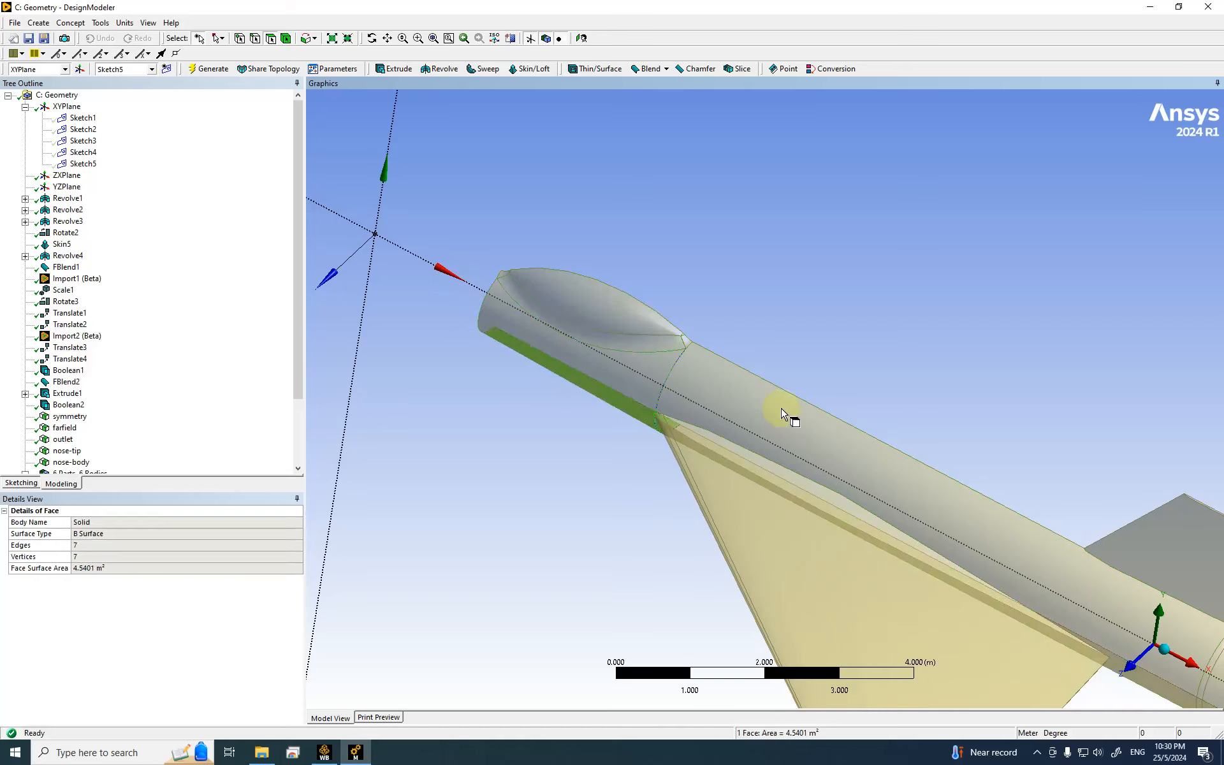
left_click(709, 392, "ctrl")
scroll(713, 392, "down", 2)
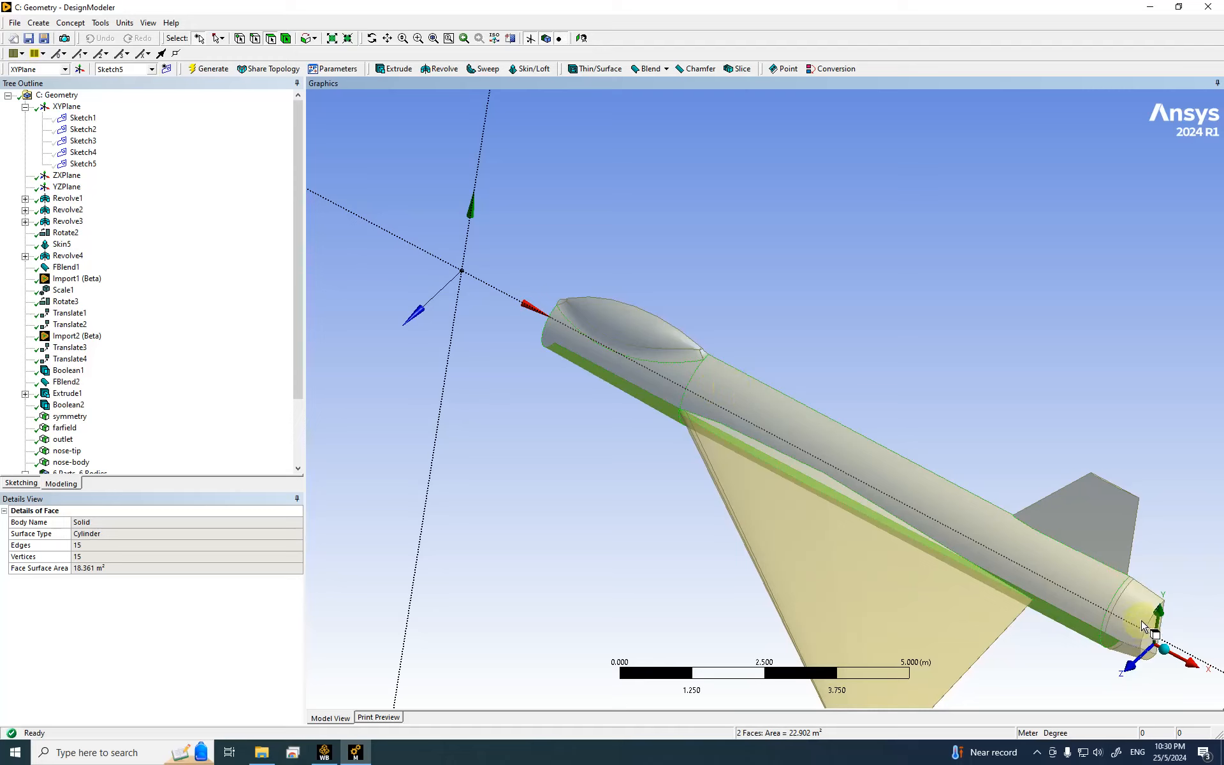
scroll(1151, 631, "up", 2)
scroll(1027, 586, "down", 2)
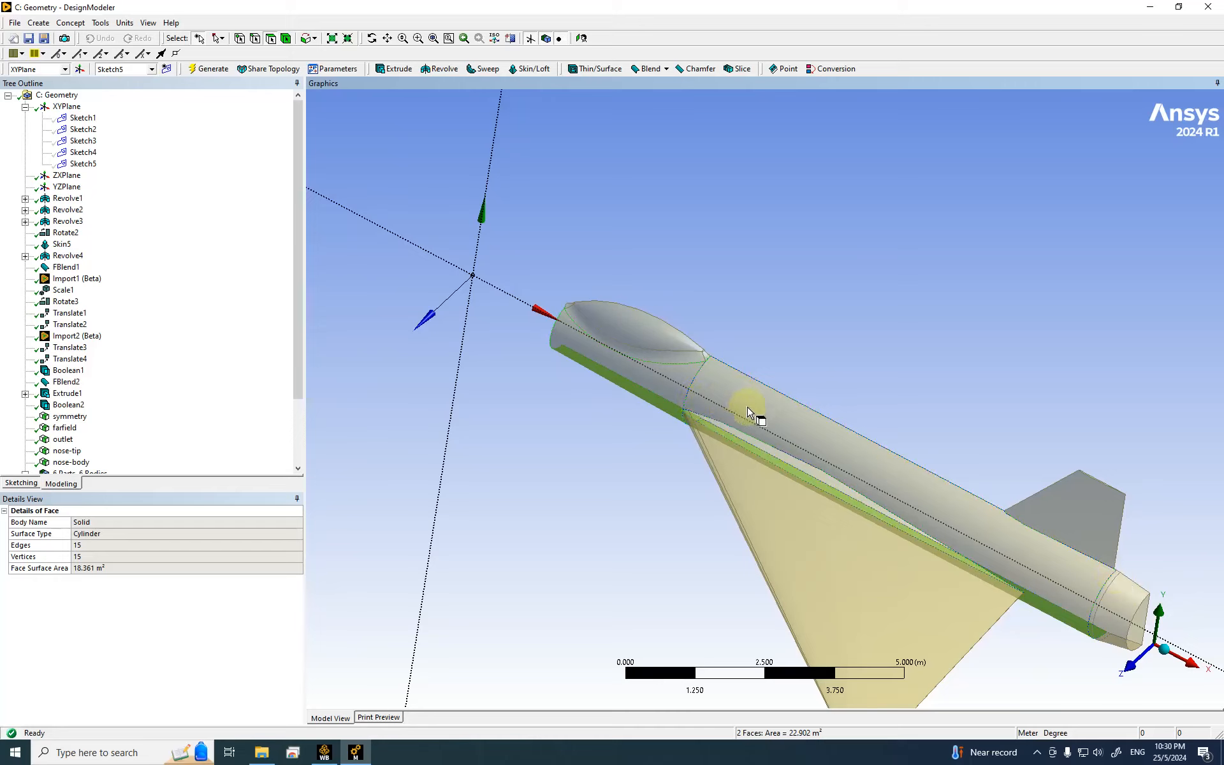
middle_click_drag(679, 419, 517, 534)
scroll(517, 533, "down", 4)
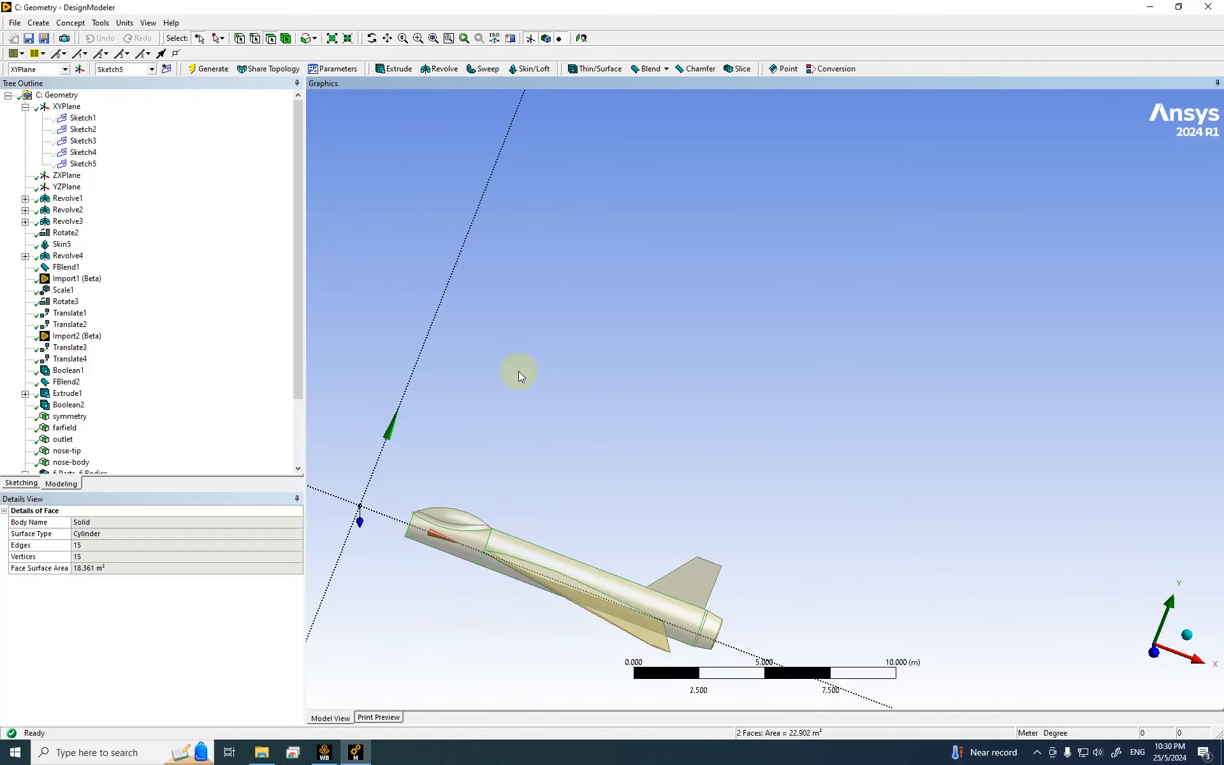
scroll(458, 480, "up", 1)
Step: Make the two selected body faces a generated named selection called fuselage
right_click(464, 422)
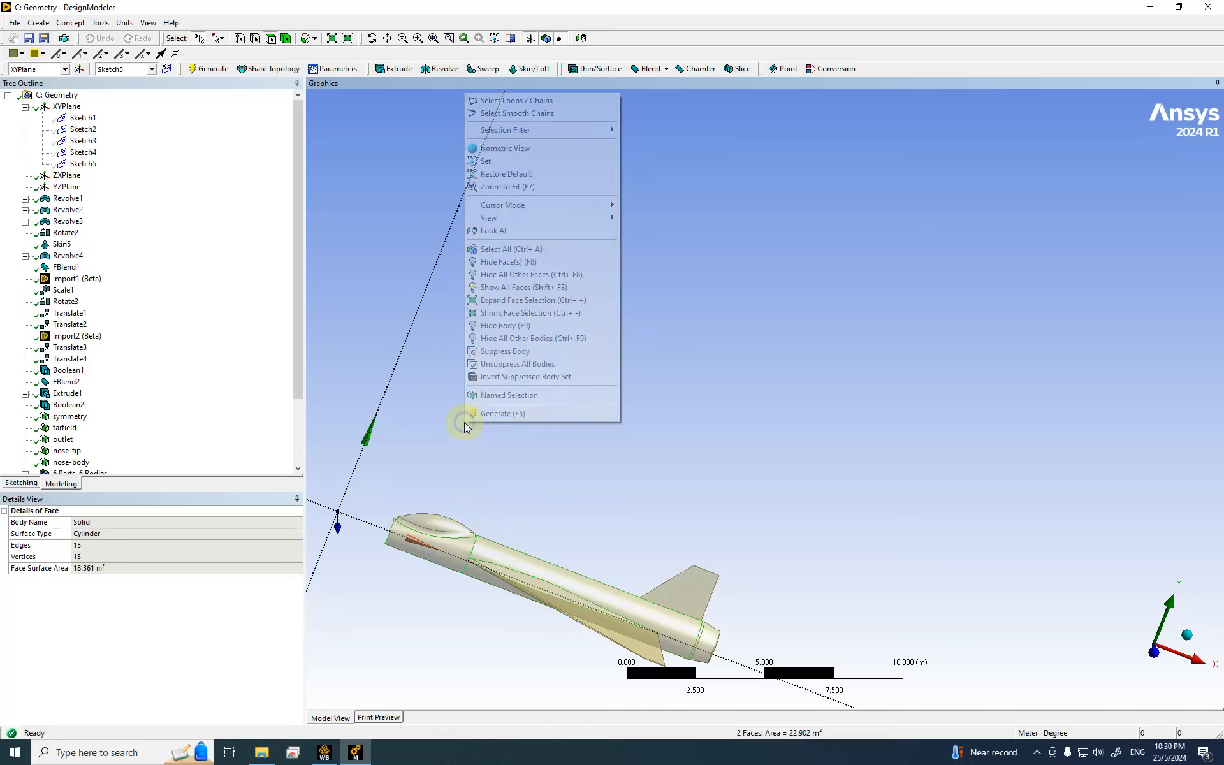
left_click(488, 396)
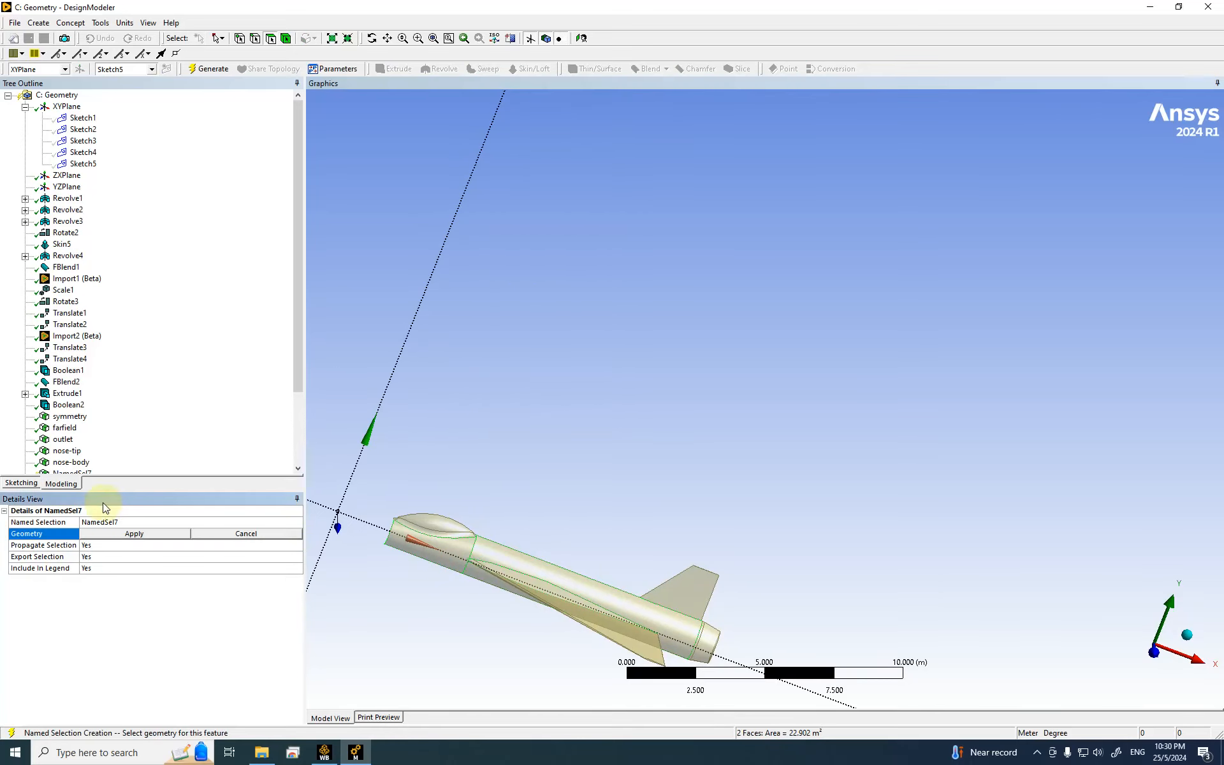
left_click(108, 535)
left_click(99, 521)
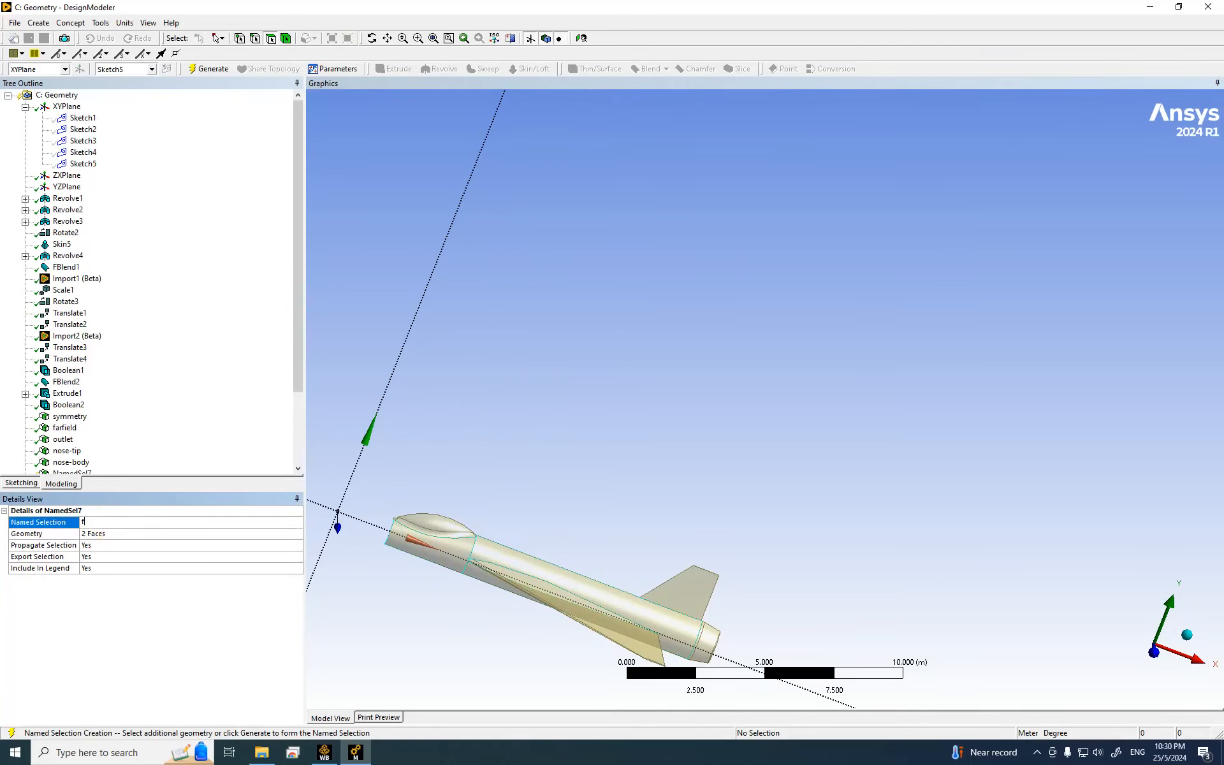
key("Return")
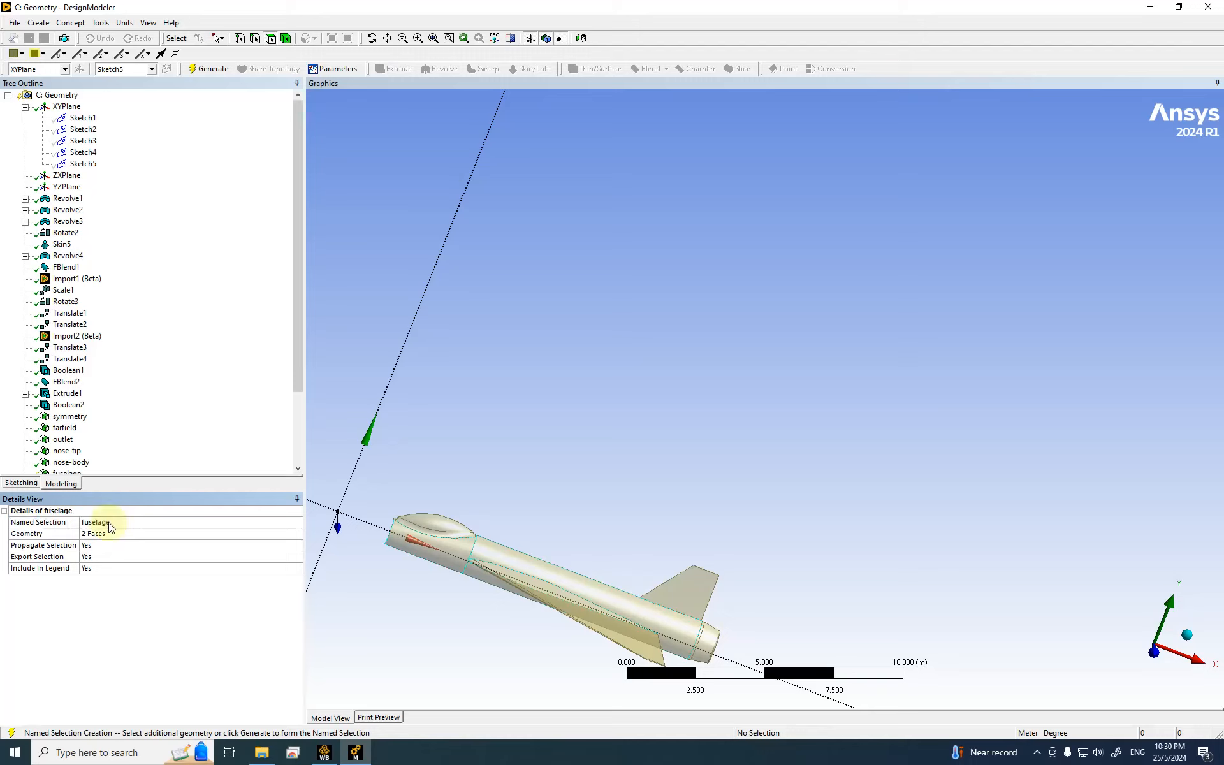
left_click(212, 75)
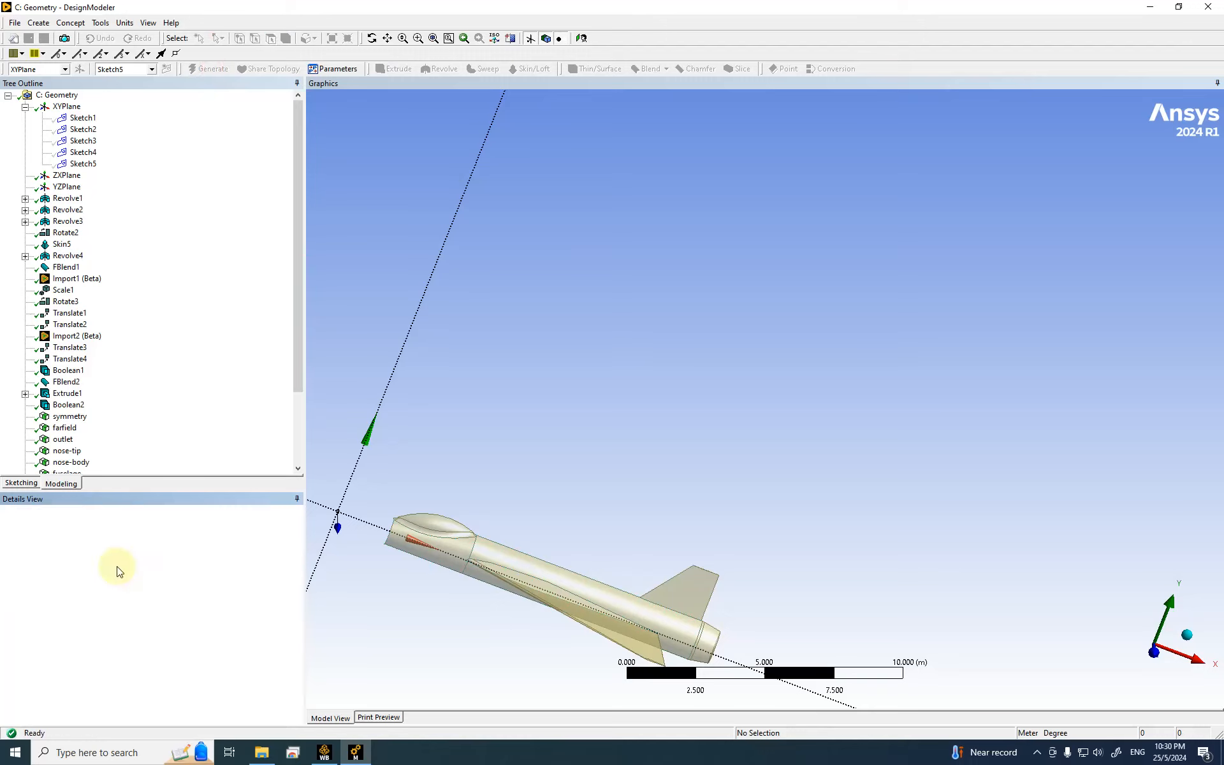
Step: Hide the fuselage faces
scroll(74, 472, "down", 2)
left_click(71, 411)
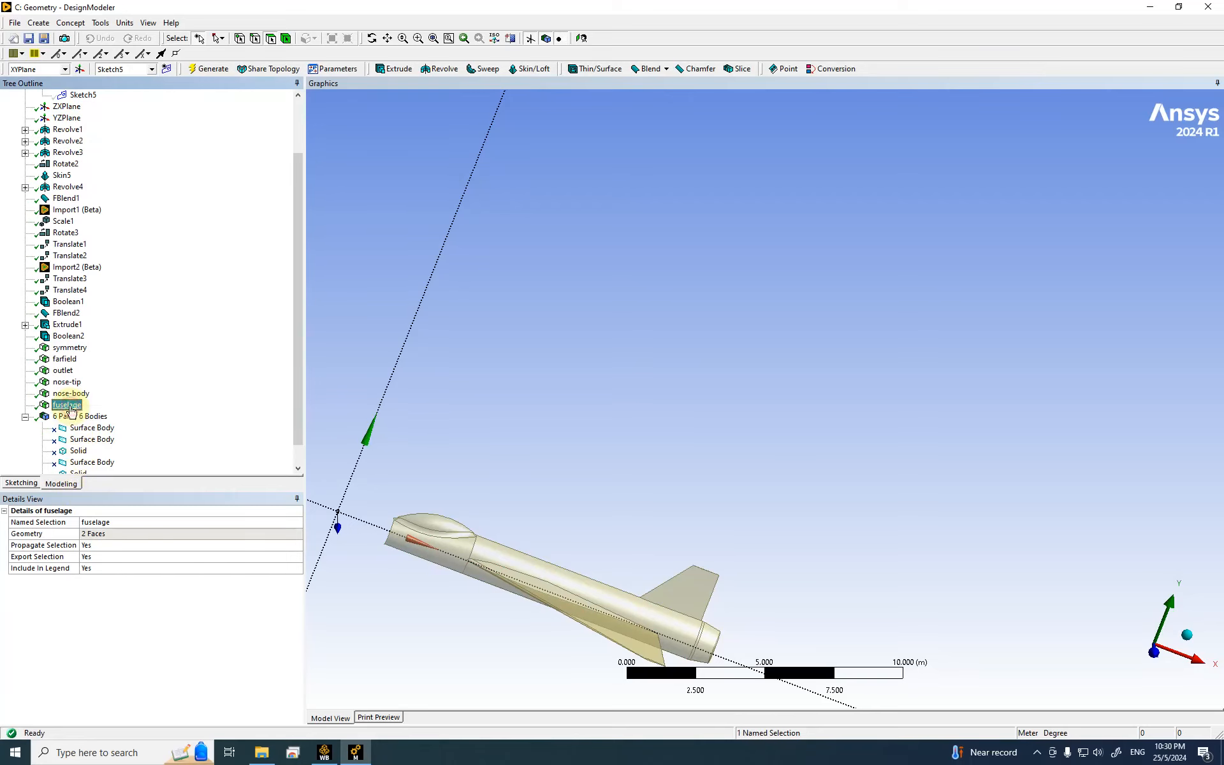
right_click(71, 407)
left_click(110, 458)
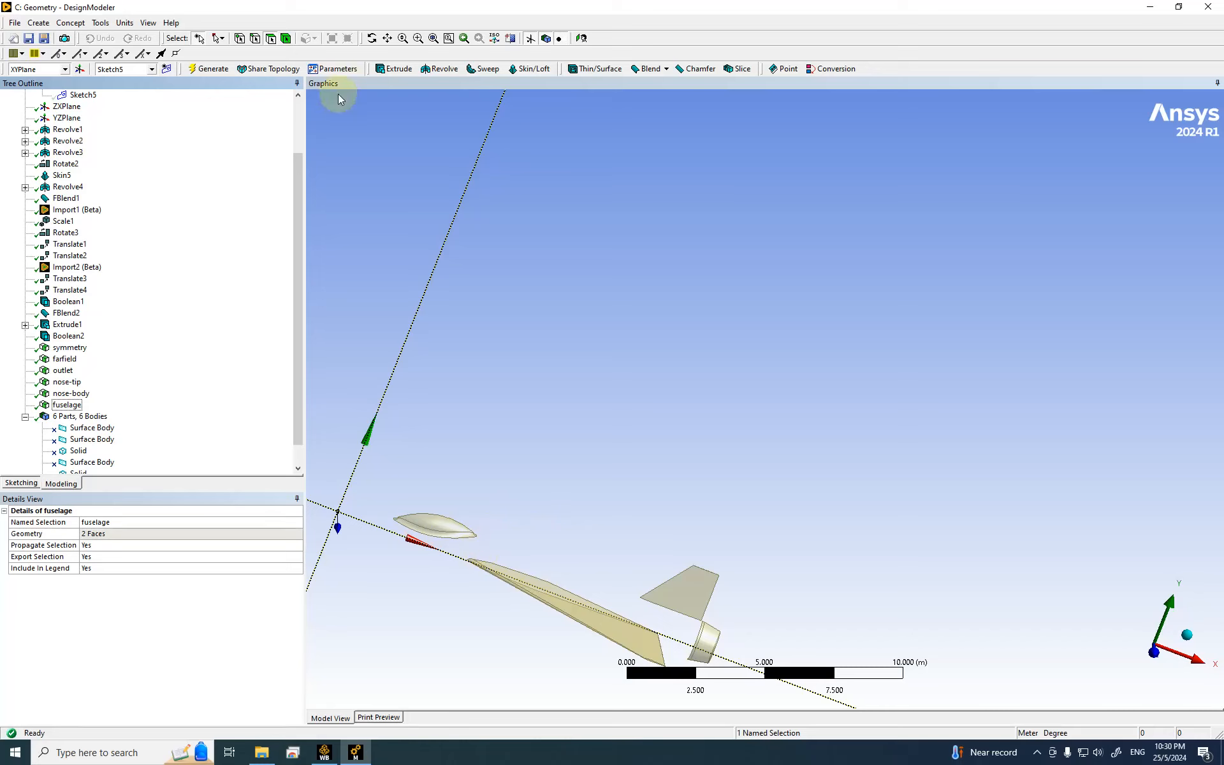
Step: Box-zoom in on the canopy body
left_click(418, 39)
left_click_drag(374, 481, 500, 554)
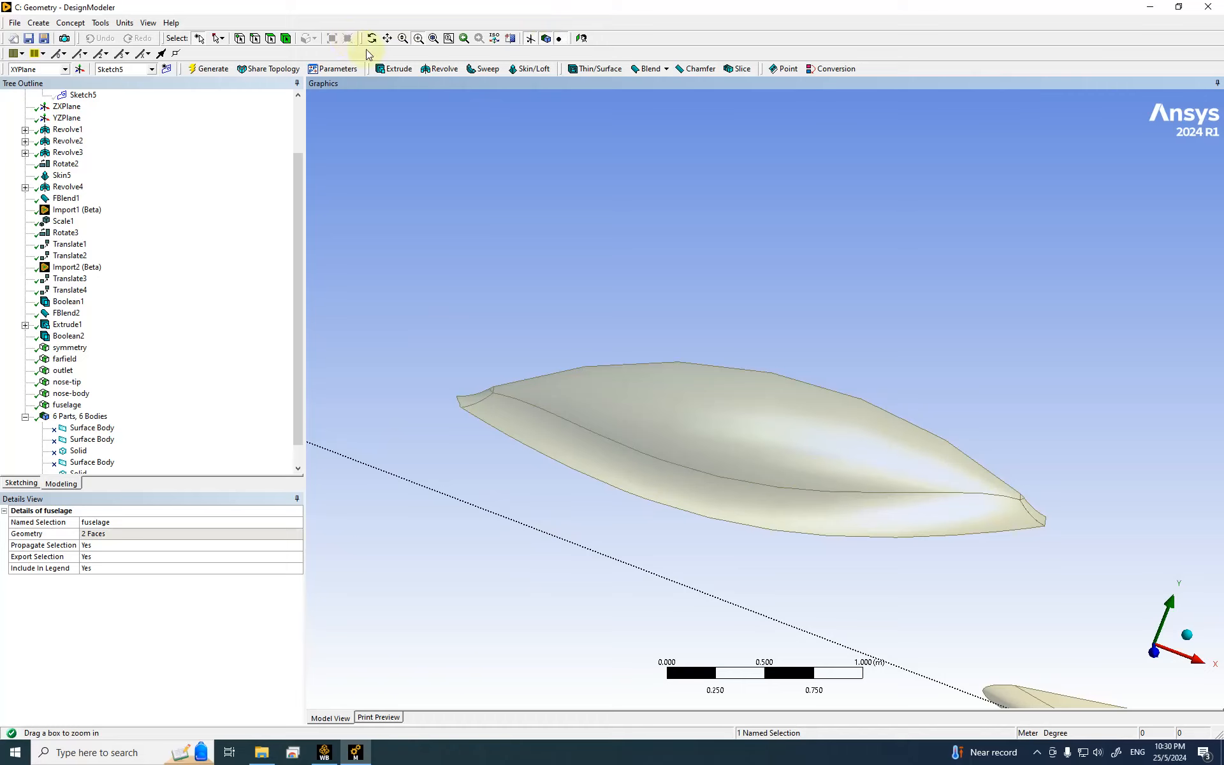
left_click(270, 39)
left_click(467, 402)
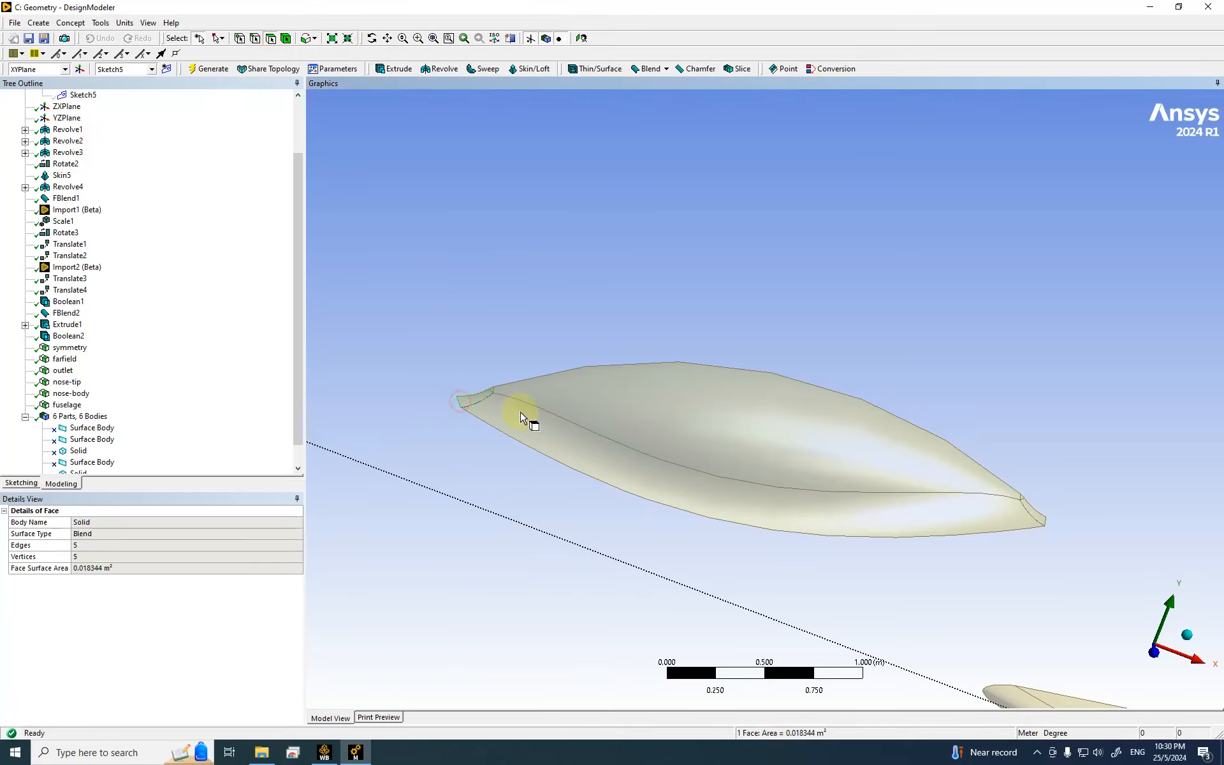
left_click(519, 371)
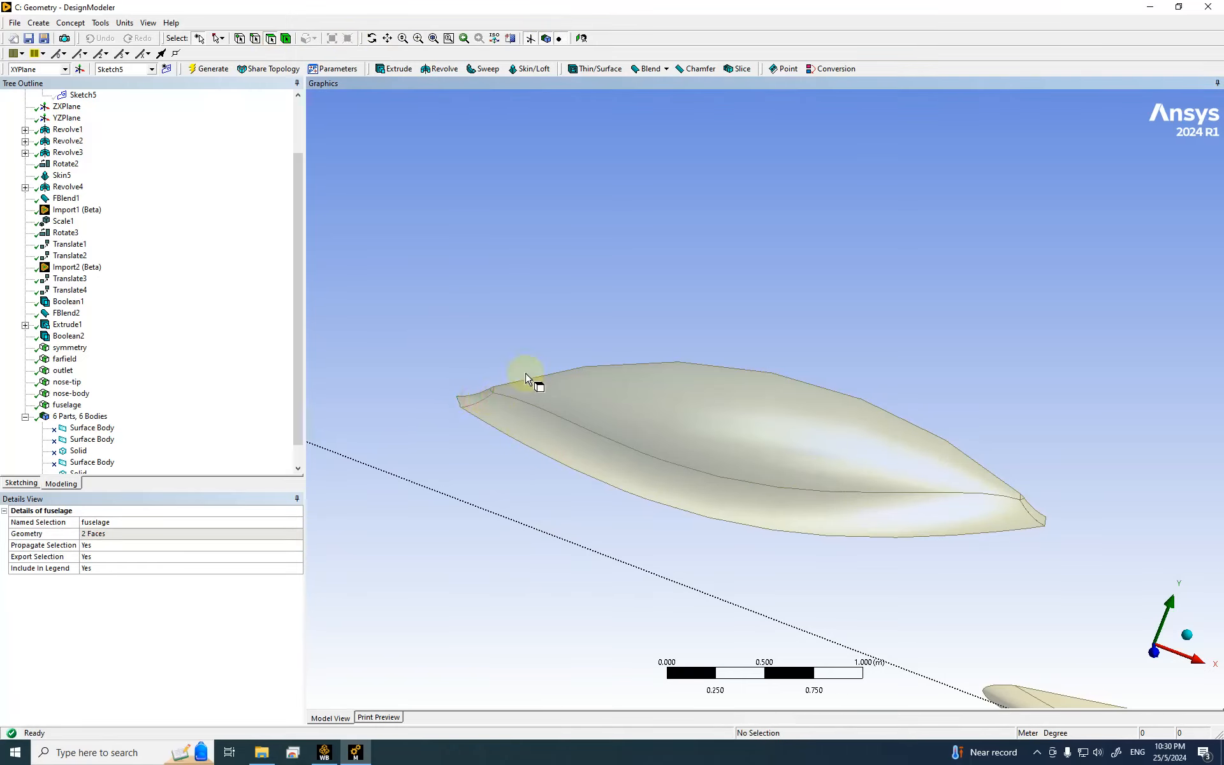
Step: Box-select all seven canopy faces and generate them as a named selection called canopy
left_click(218, 39)
left_click(244, 68)
left_click_drag(412, 295, 1124, 603)
right_click(426, 308)
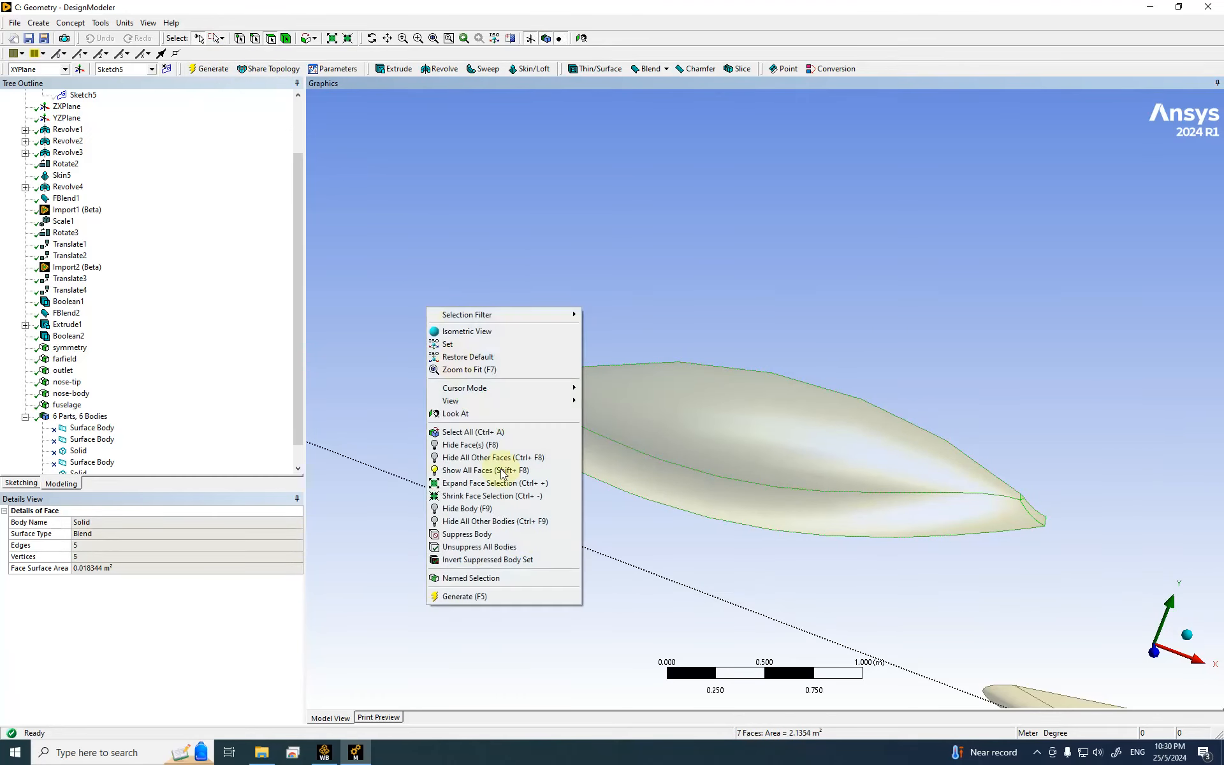
left_click(461, 578)
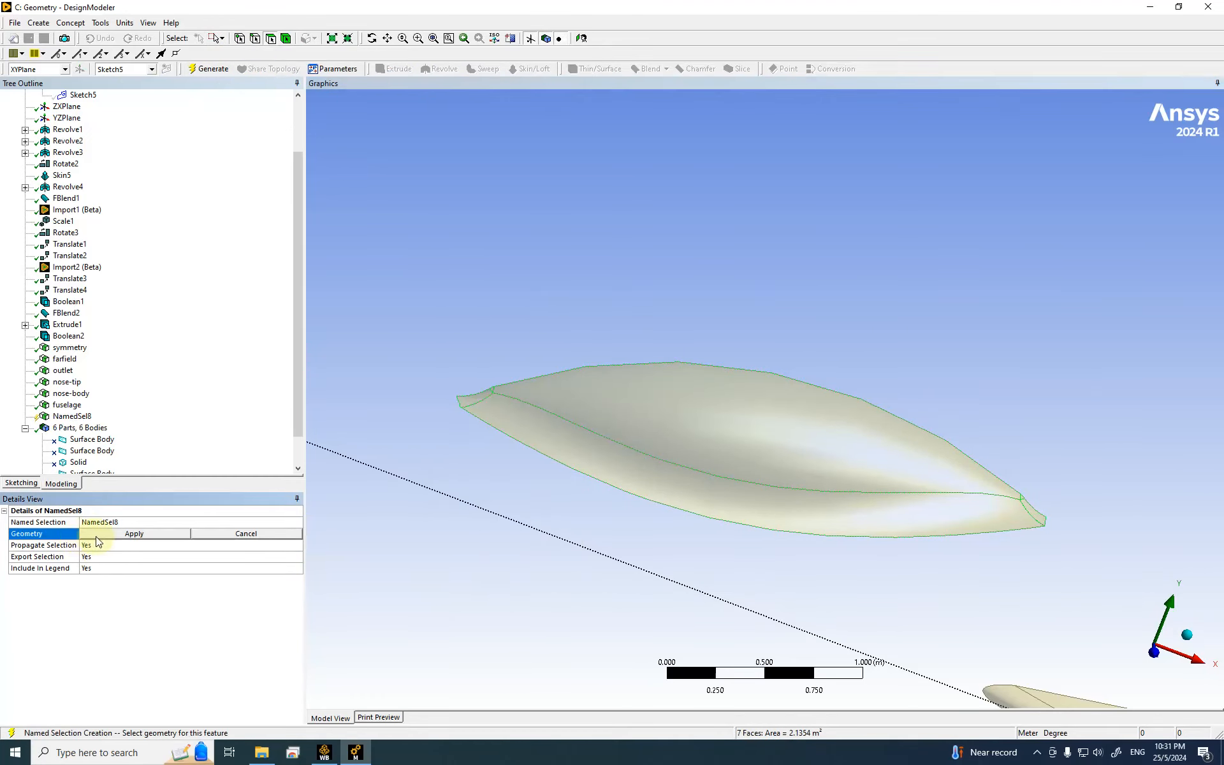
left_click(96, 535)
left_click(97, 522)
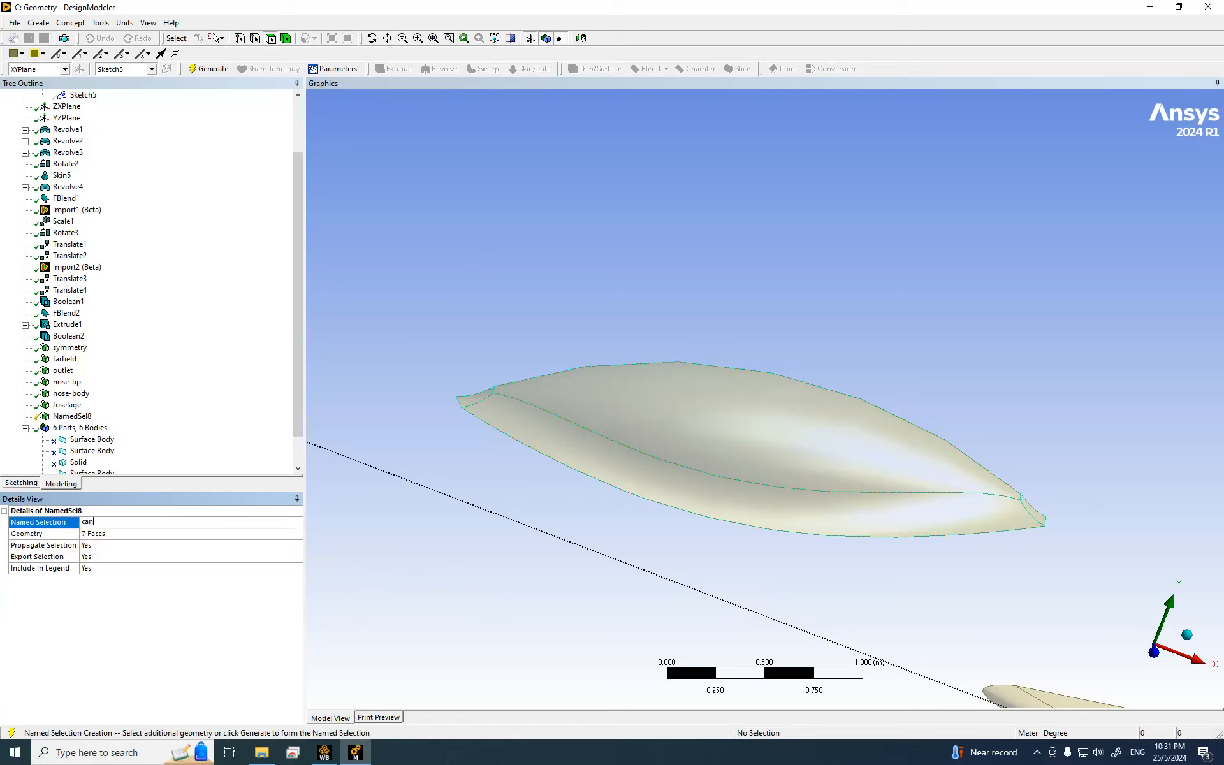
key("Return")
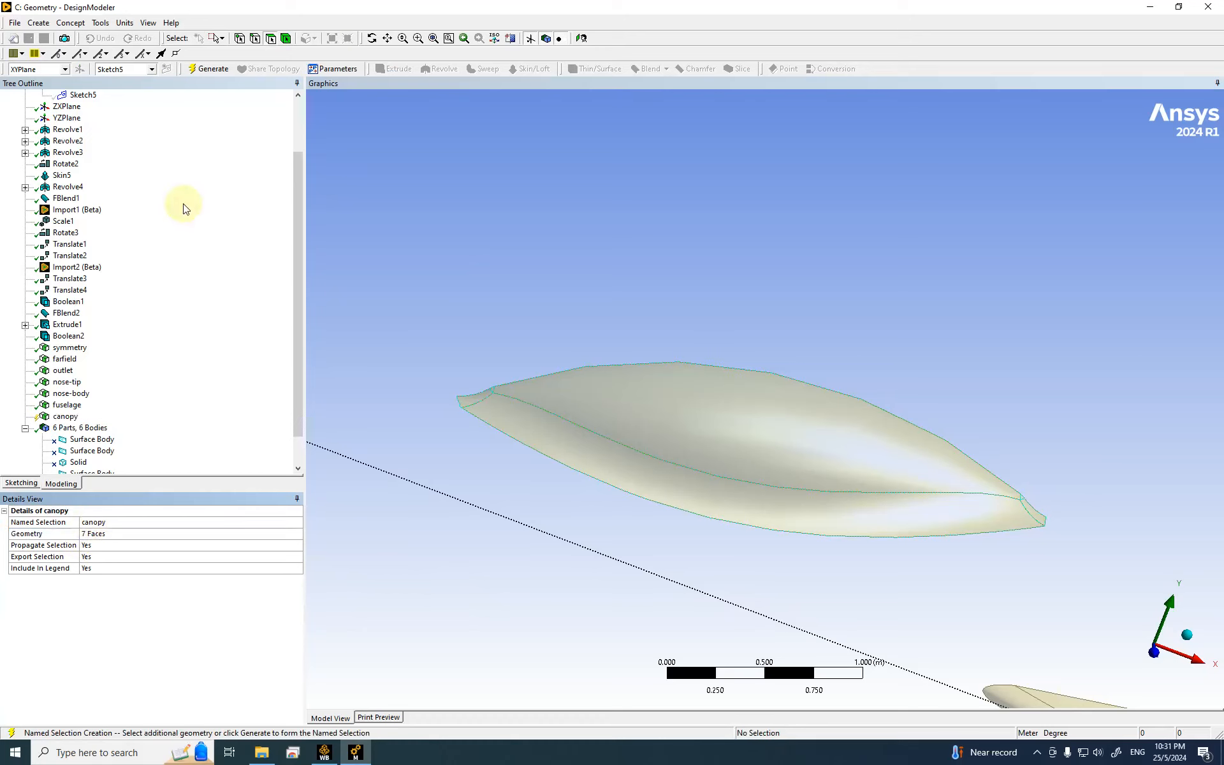
left_click(205, 73)
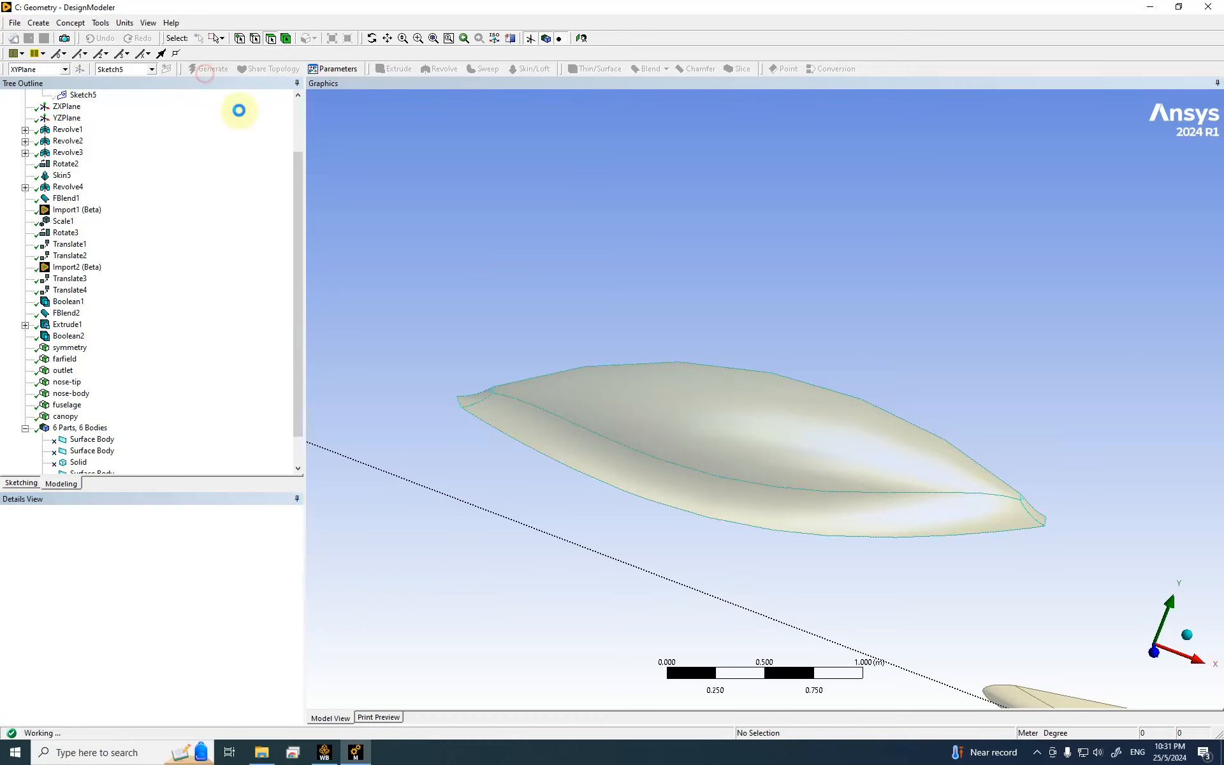
left_click(70, 418)
right_click(70, 418)
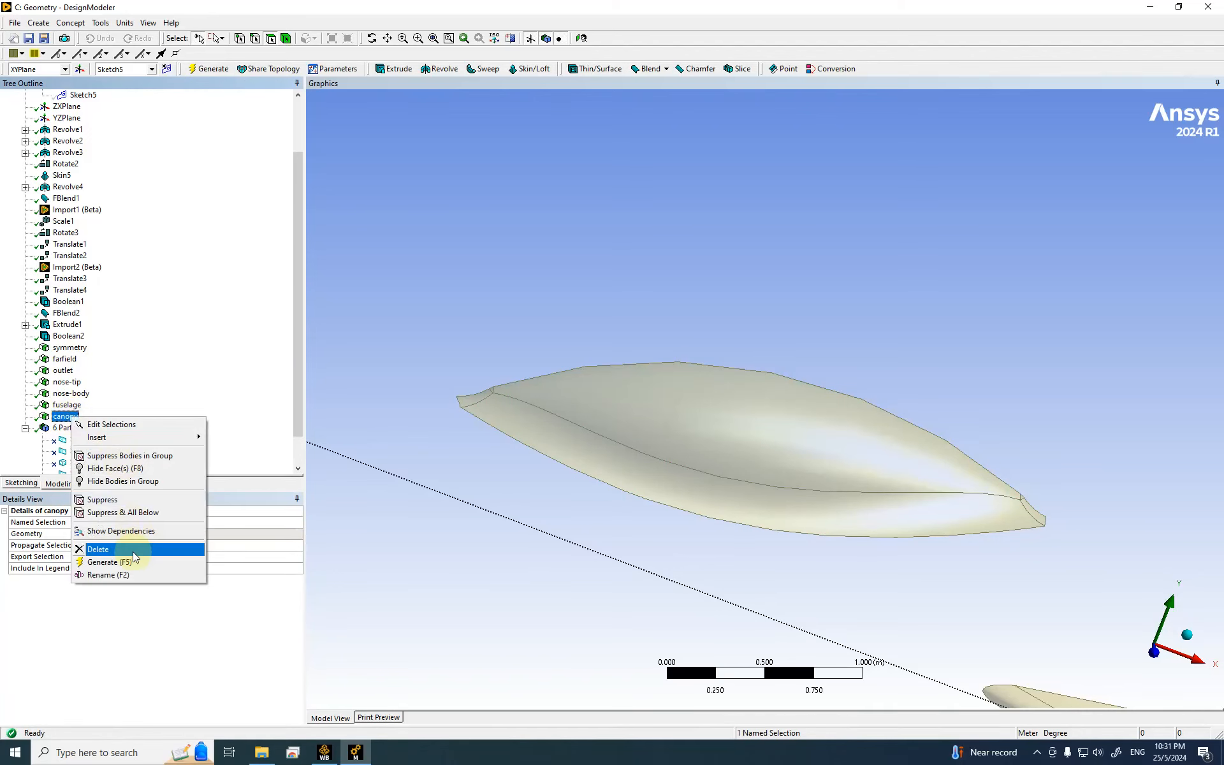
Step: Hide the canopy faces and zoom in on the wing and tail in single-face select mode
left_click(121, 469)
scroll(586, 395, "down", 10)
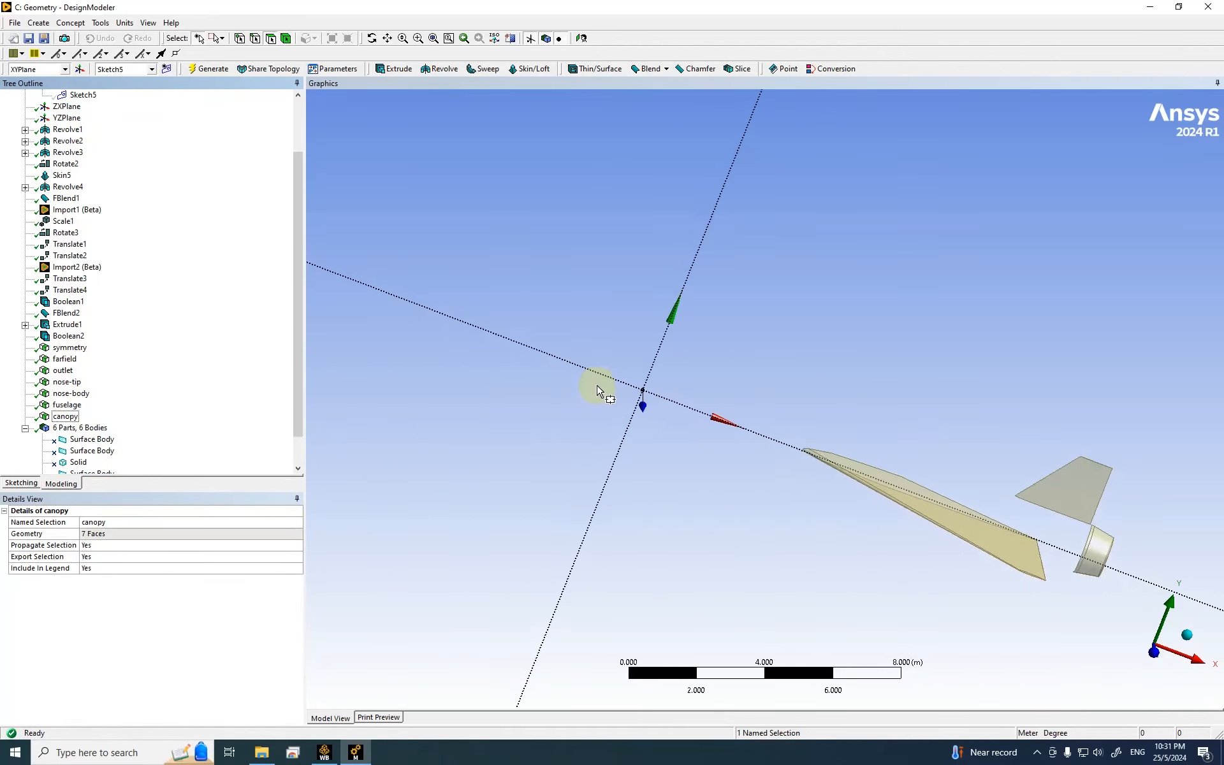
scroll(1146, 433, "down", 1)
left_click(431, 39)
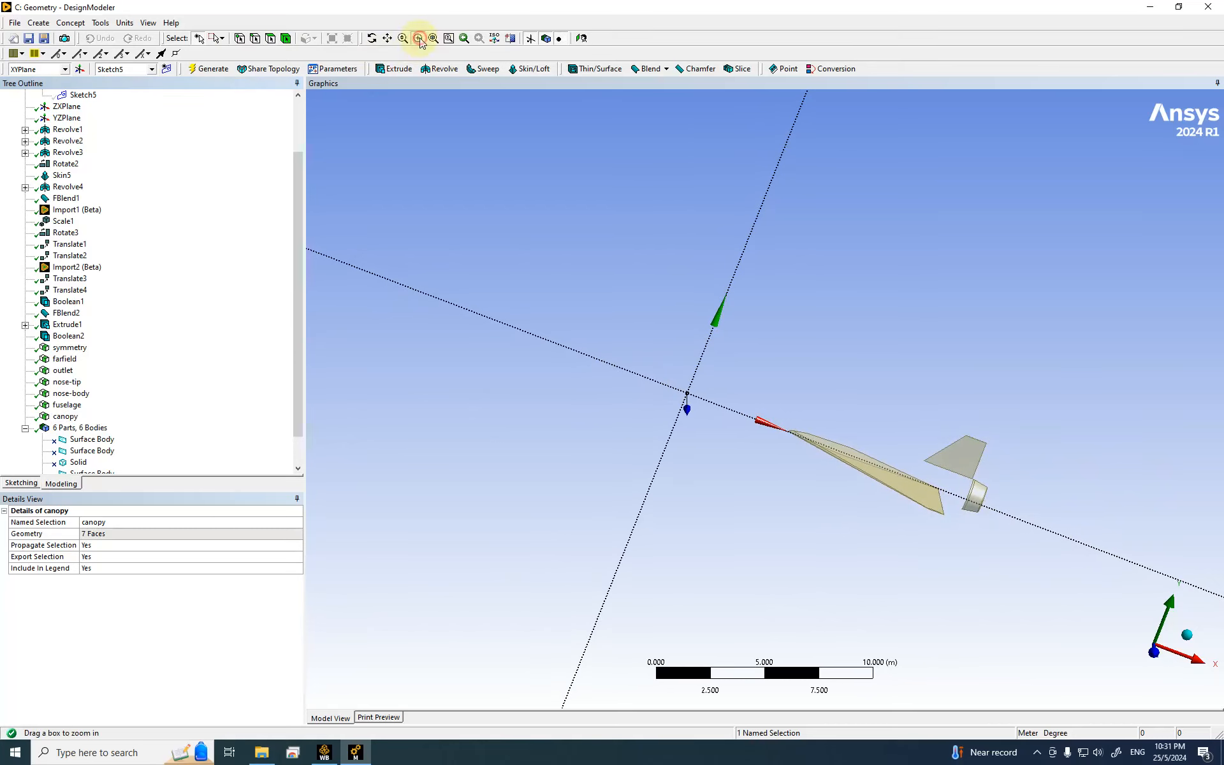
left_click_drag(888, 415, 1005, 541)
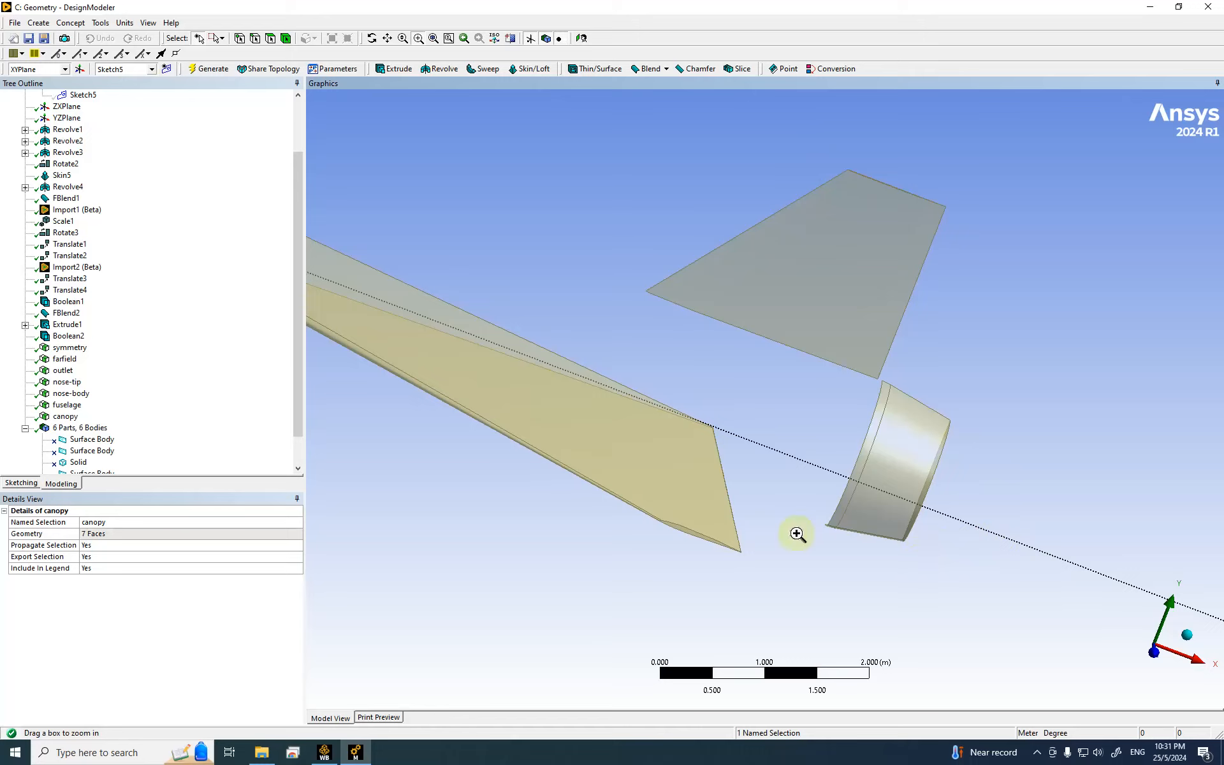
left_click(270, 39)
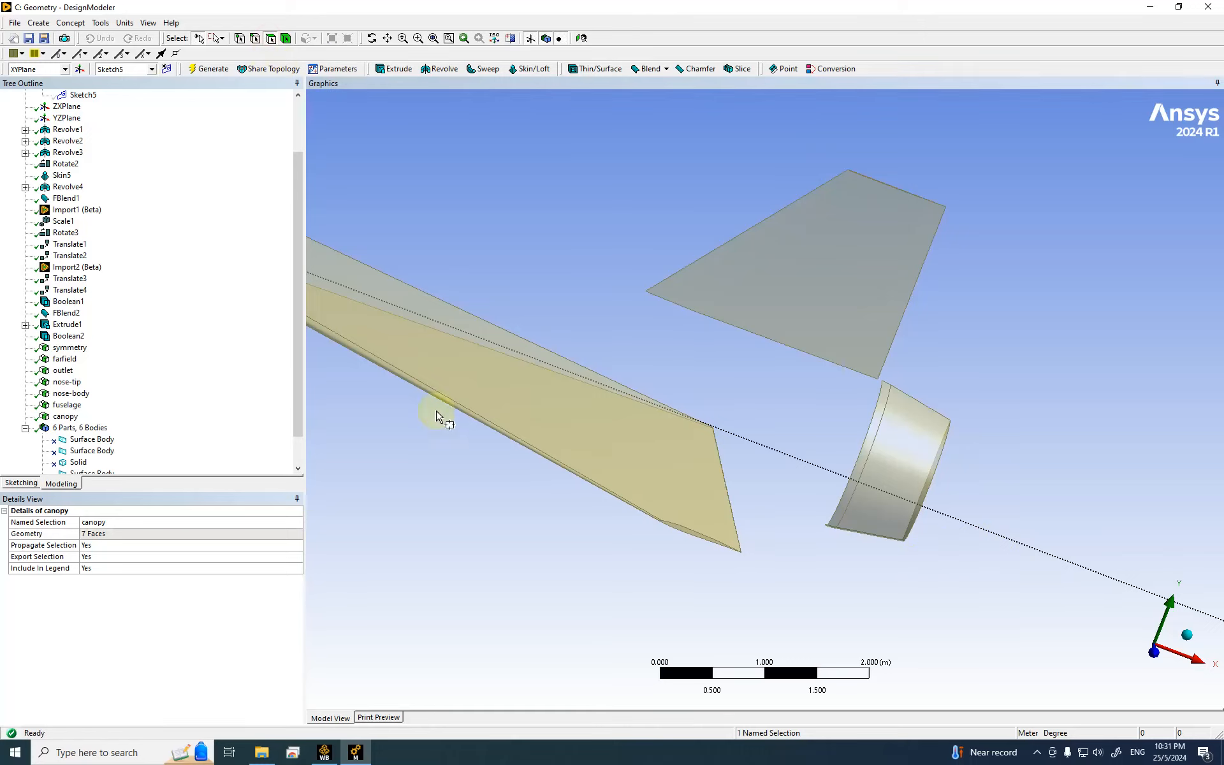
left_click(222, 38)
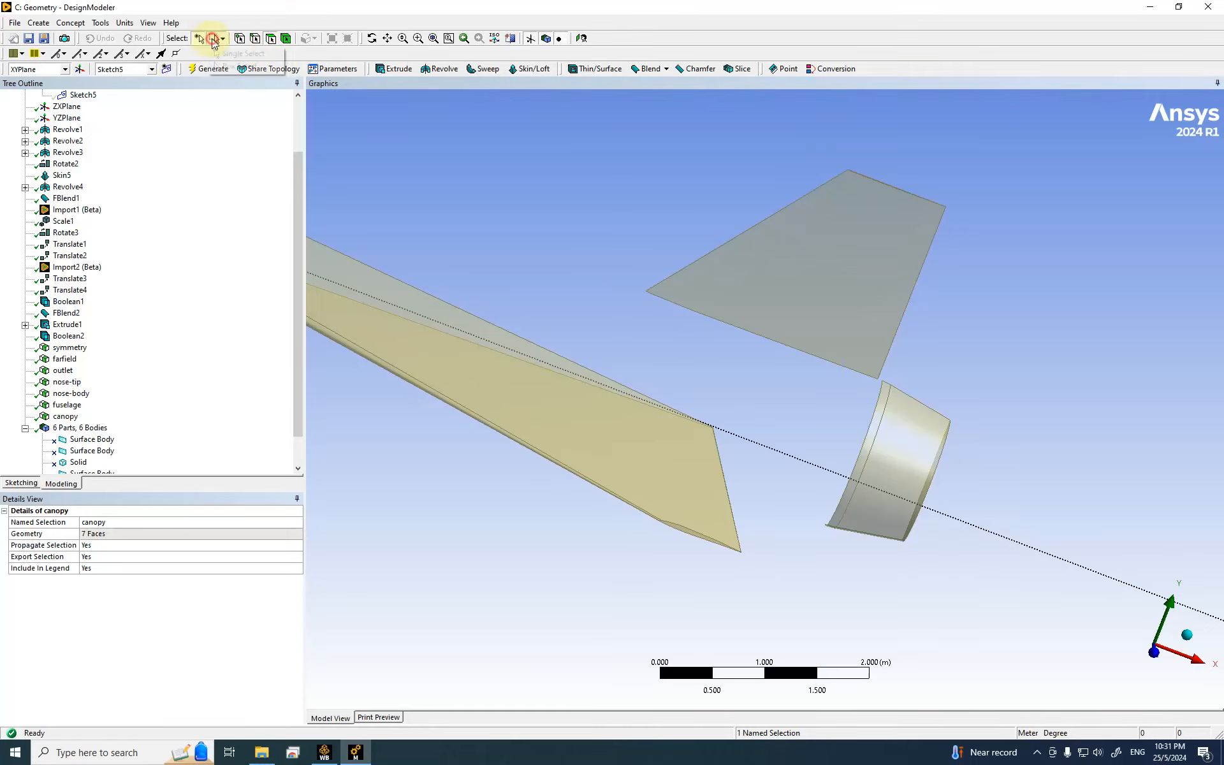
left_click(241, 48)
Step: Make the wing's leading-edge face a generated named selection called wing-le
left_click(417, 386)
scroll(709, 563, "up", 5)
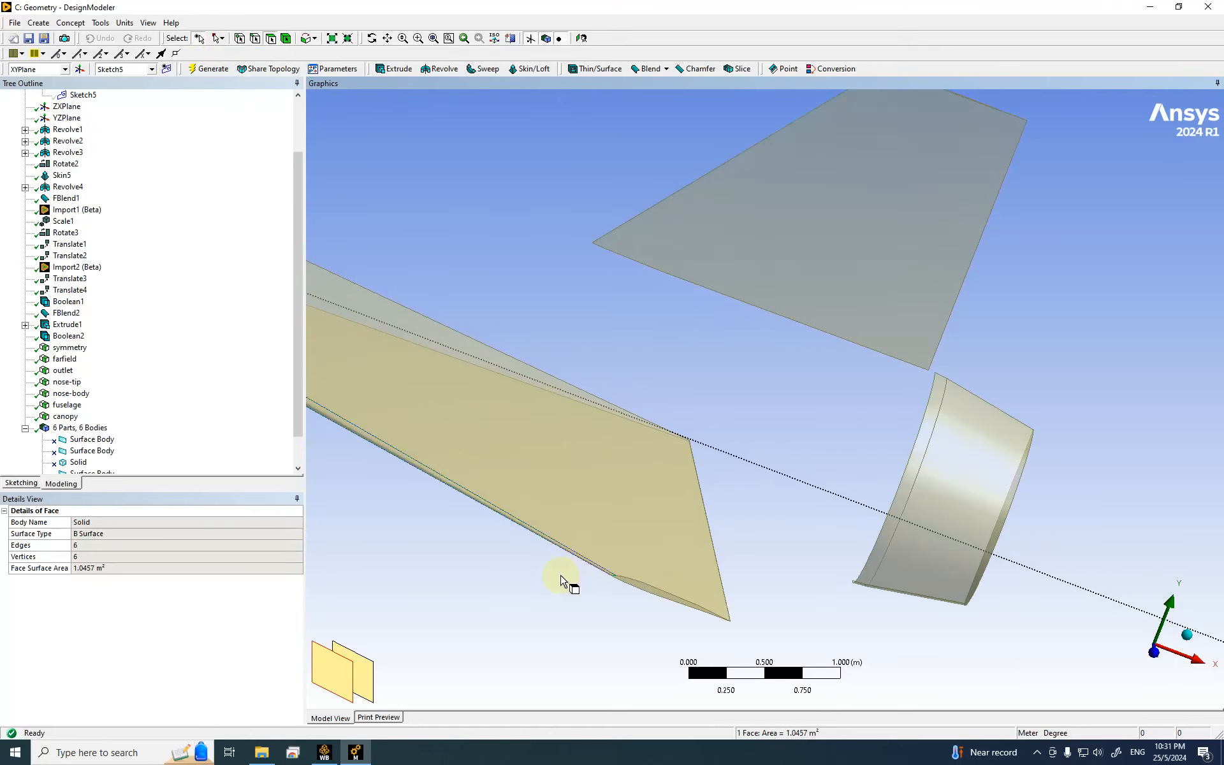
scroll(484, 638, "down", 10)
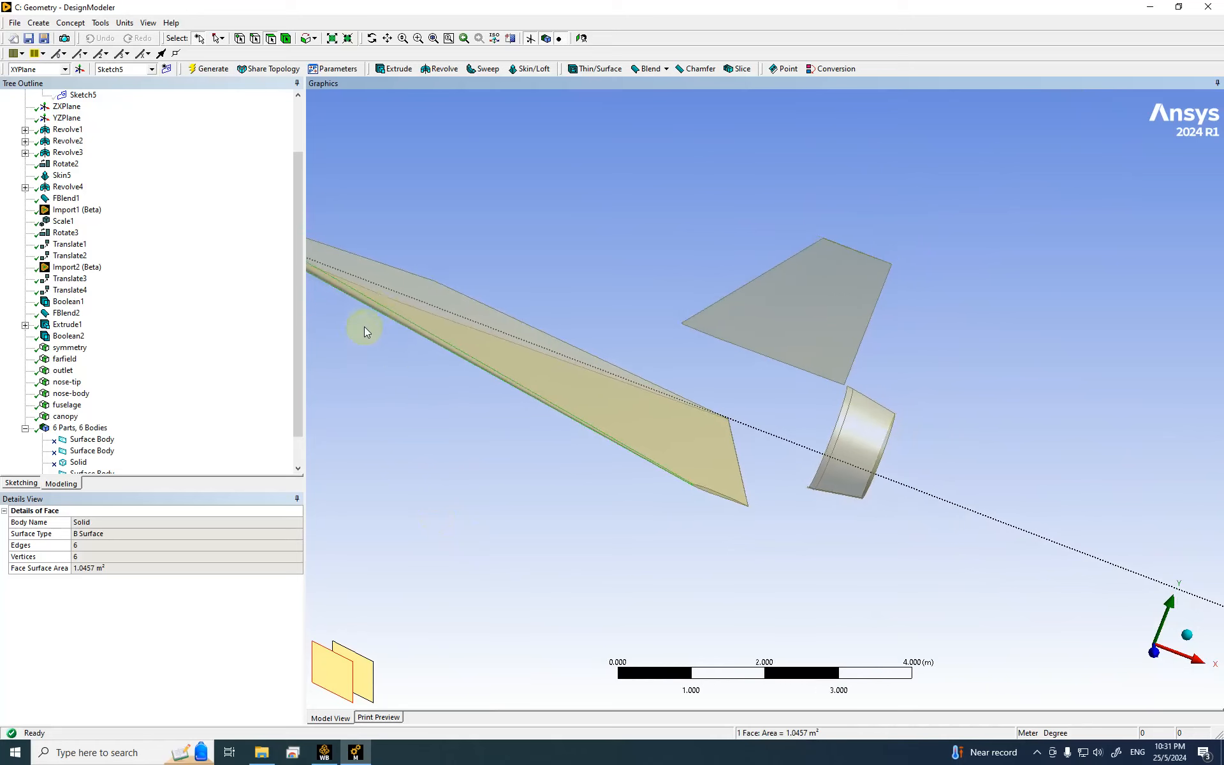
scroll(470, 472, "up", 8)
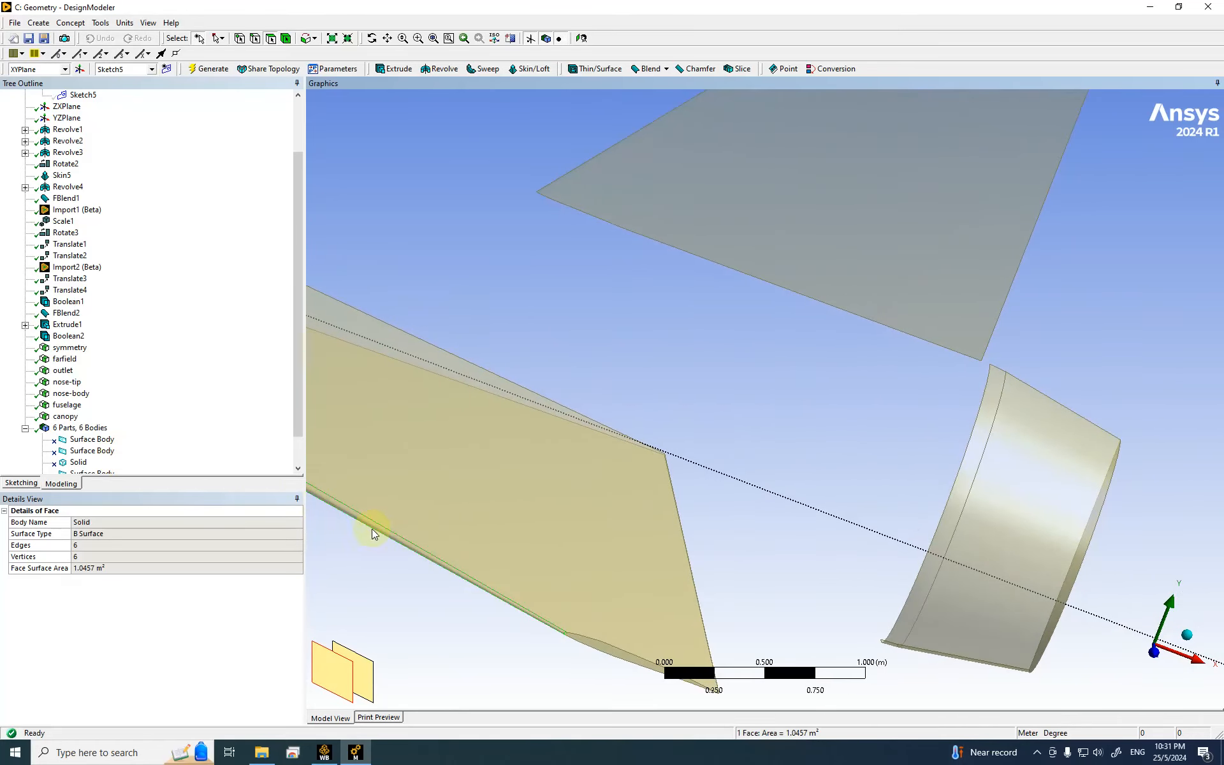
right_click(378, 546)
left_click(396, 522)
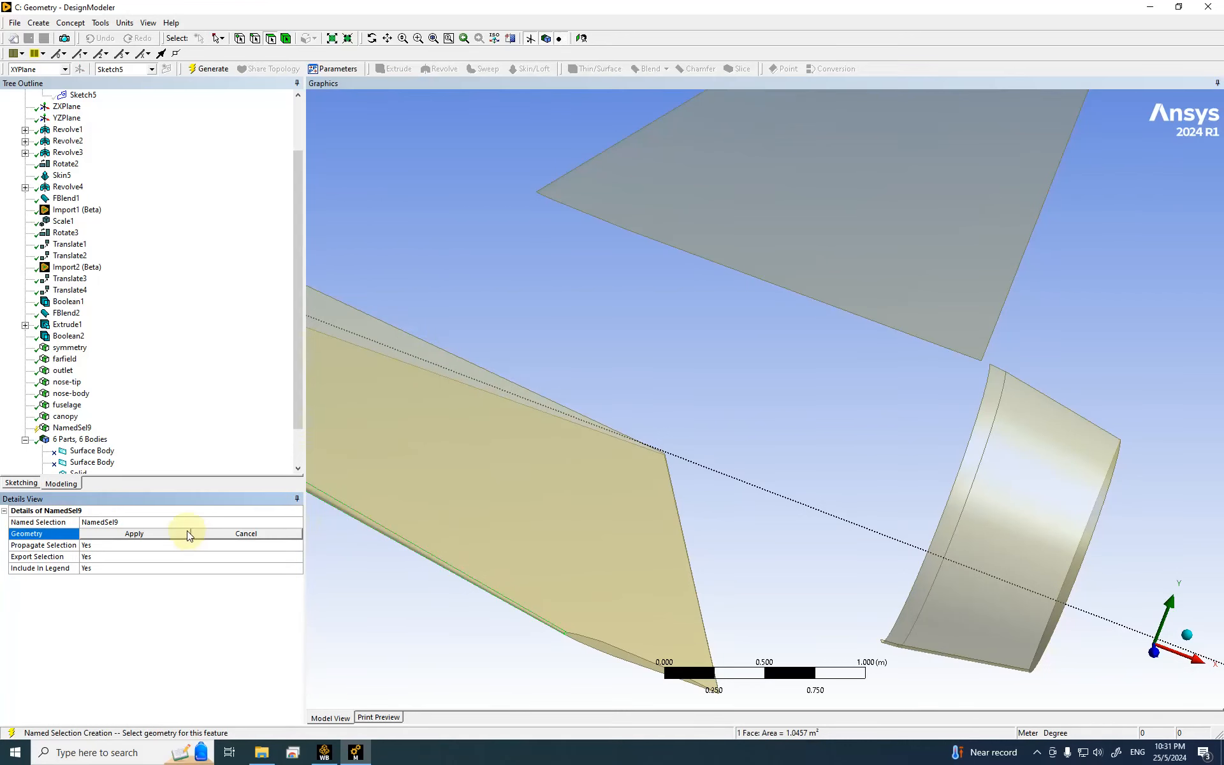
left_click(146, 522)
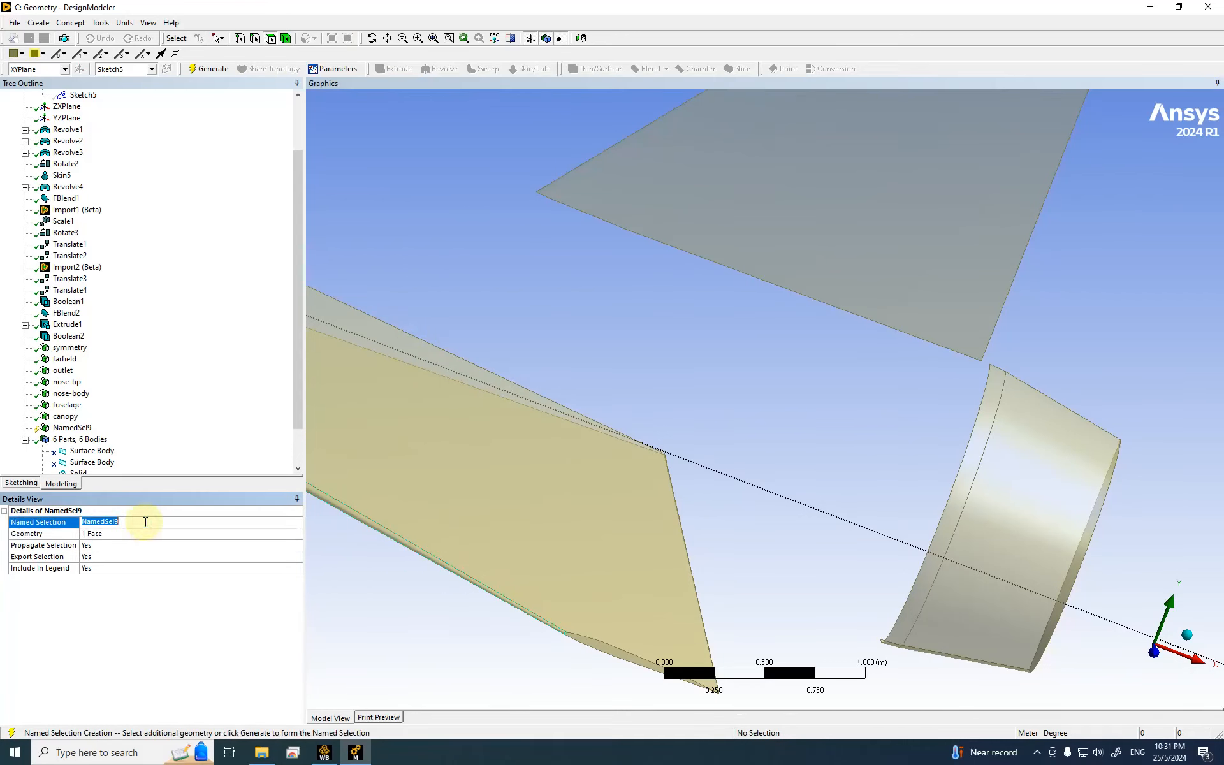
type("wing-let")
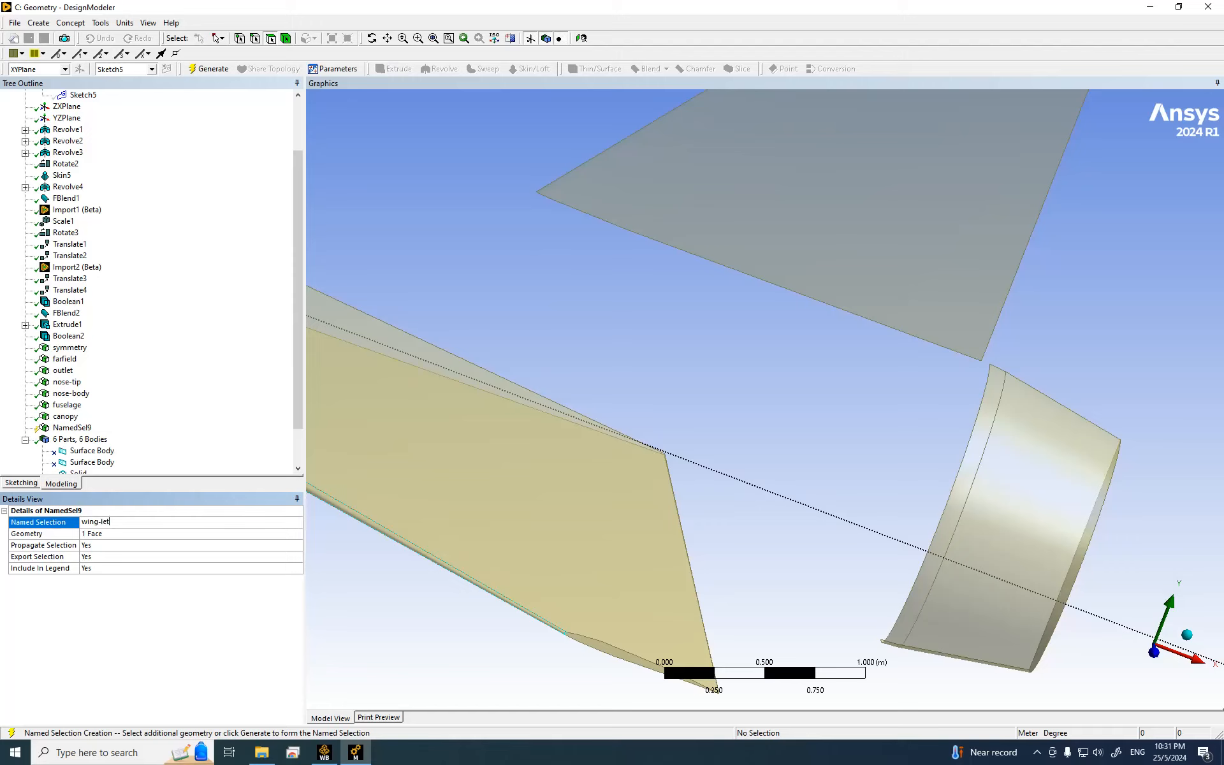
key("Return")
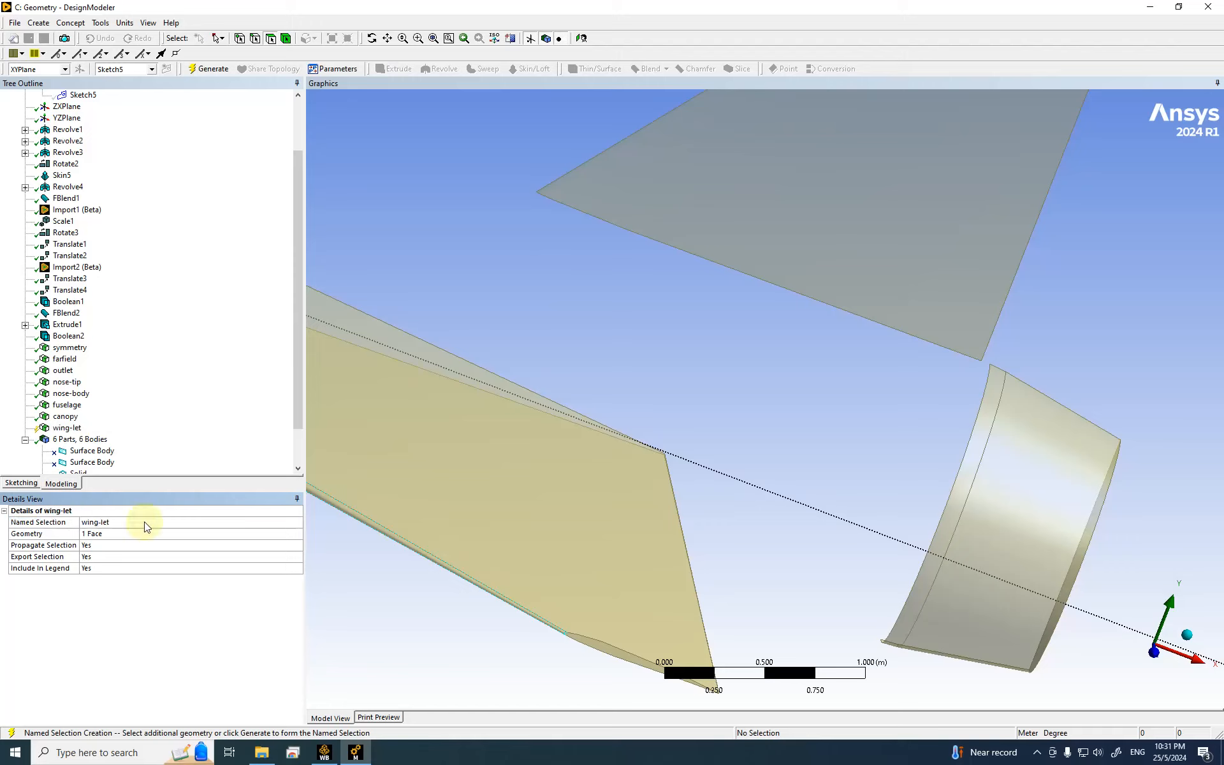
left_click(116, 521)
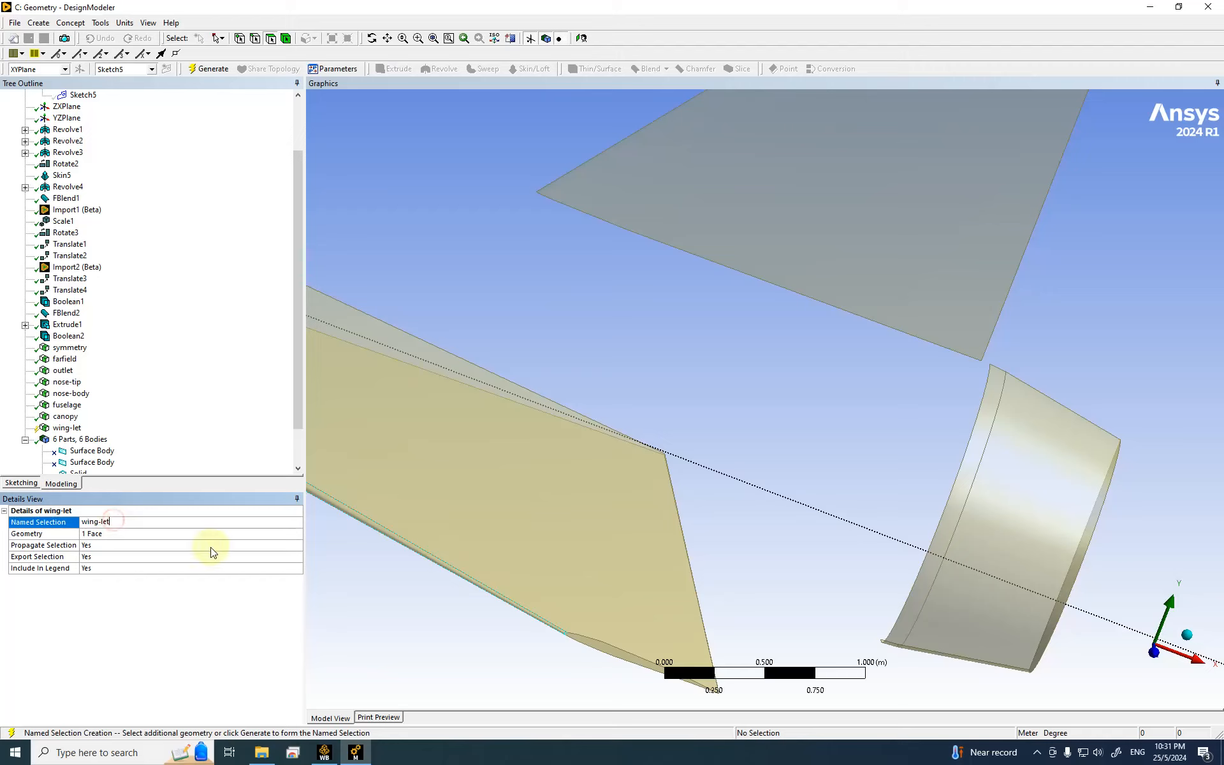
key("Return")
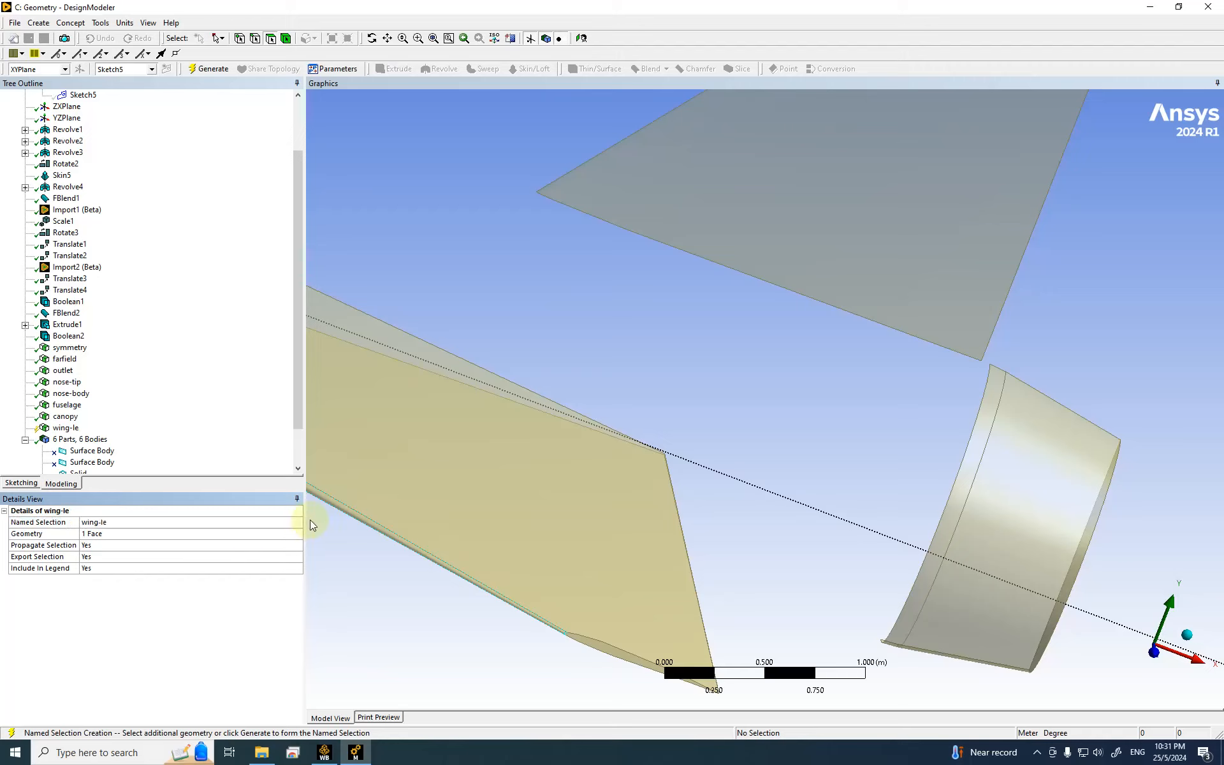
left_click(212, 68)
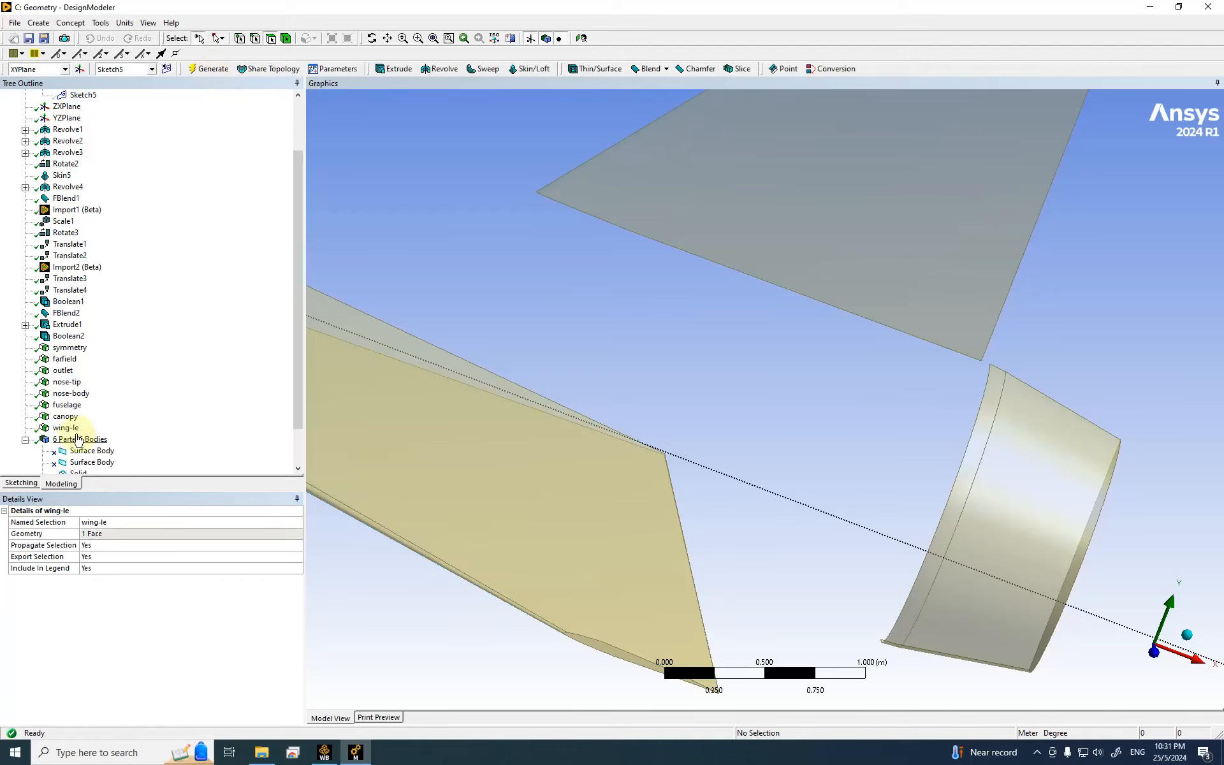
Step: Hide the wing-le face and select one of the remaining wing faces
right_click(62, 430)
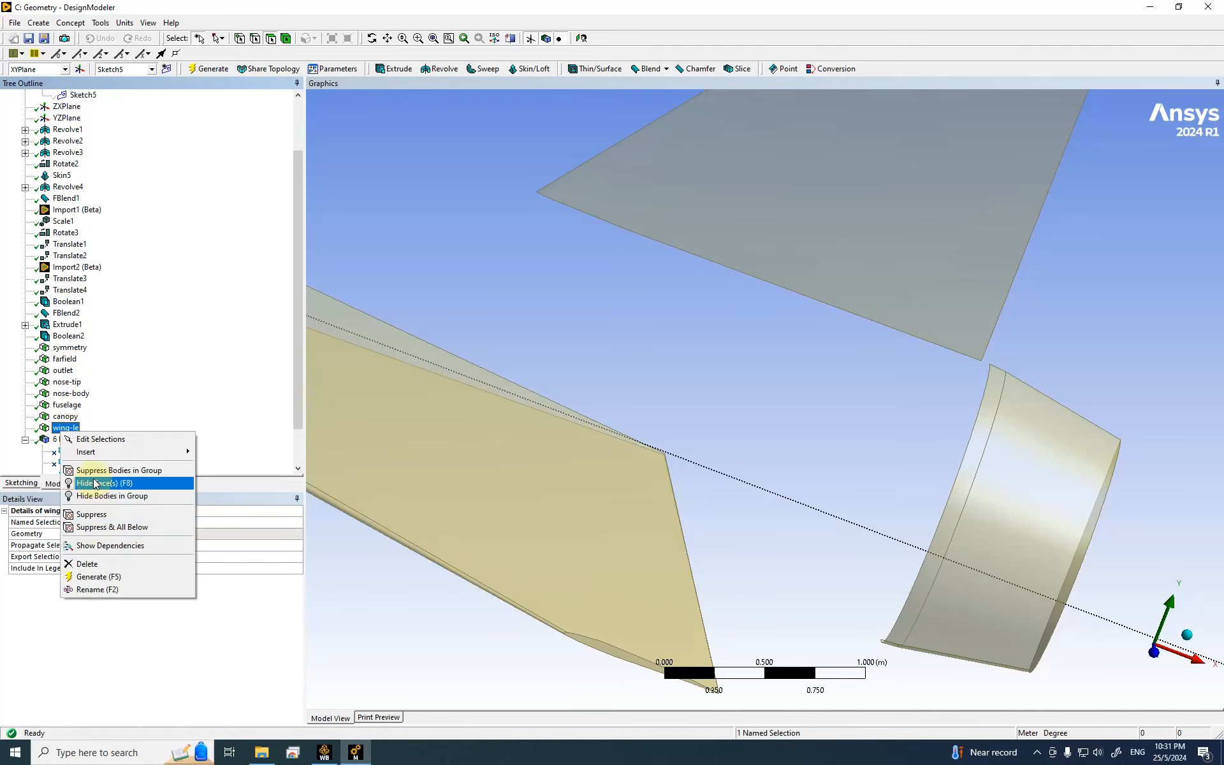
left_click(102, 483)
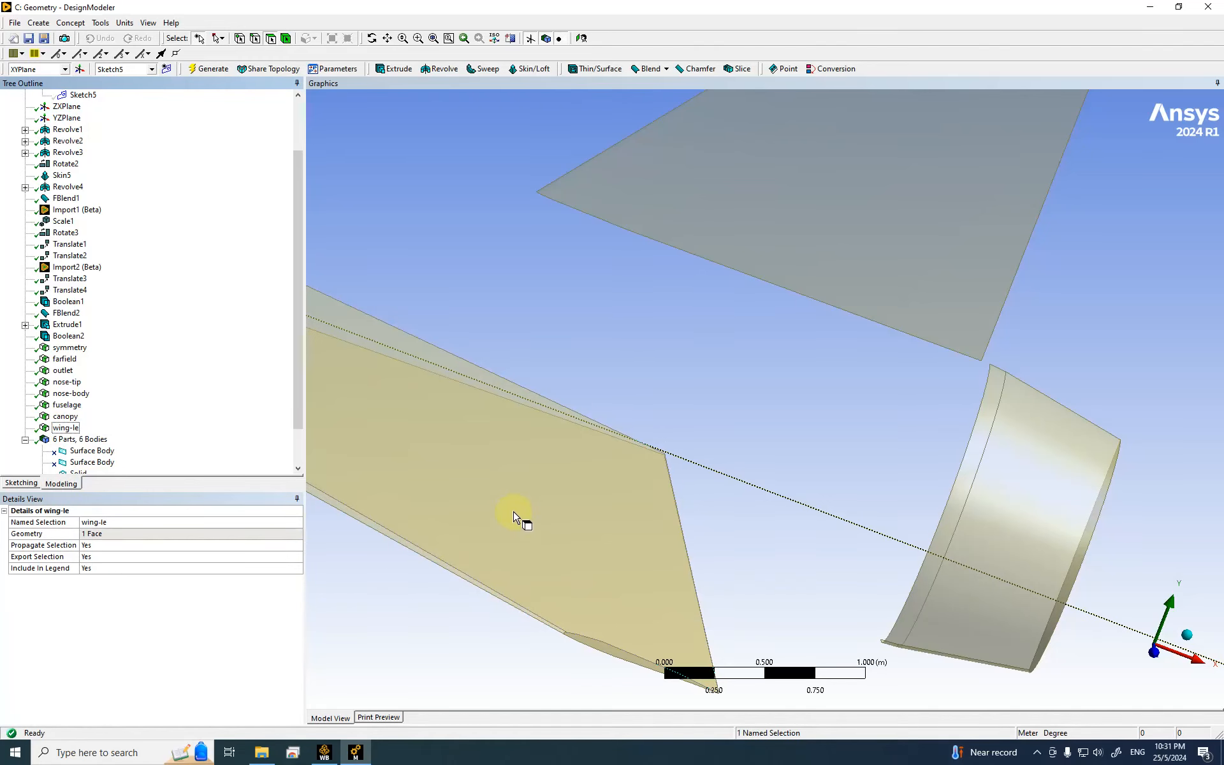
scroll(789, 437, "down", 5)
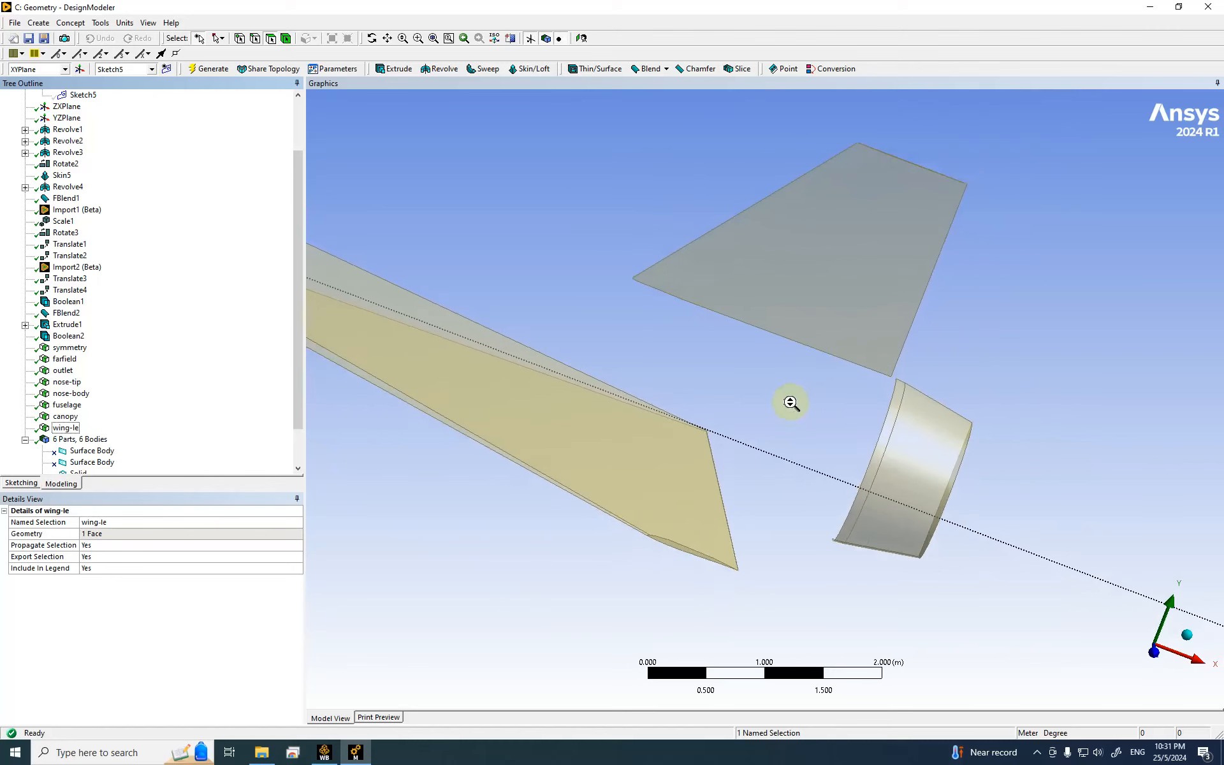
left_click(538, 407)
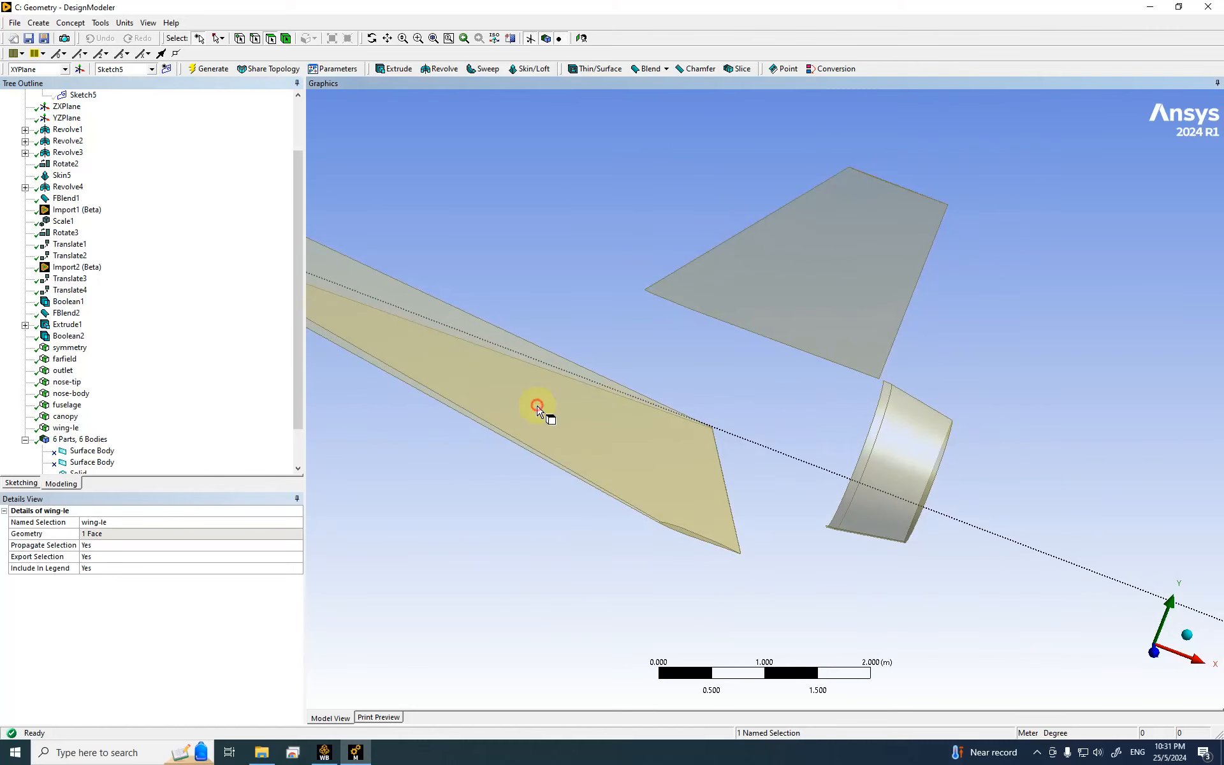
Step: Add another wing face and generate the three wing faces as named selection wing-panels
left_click(552, 464, "ctrl")
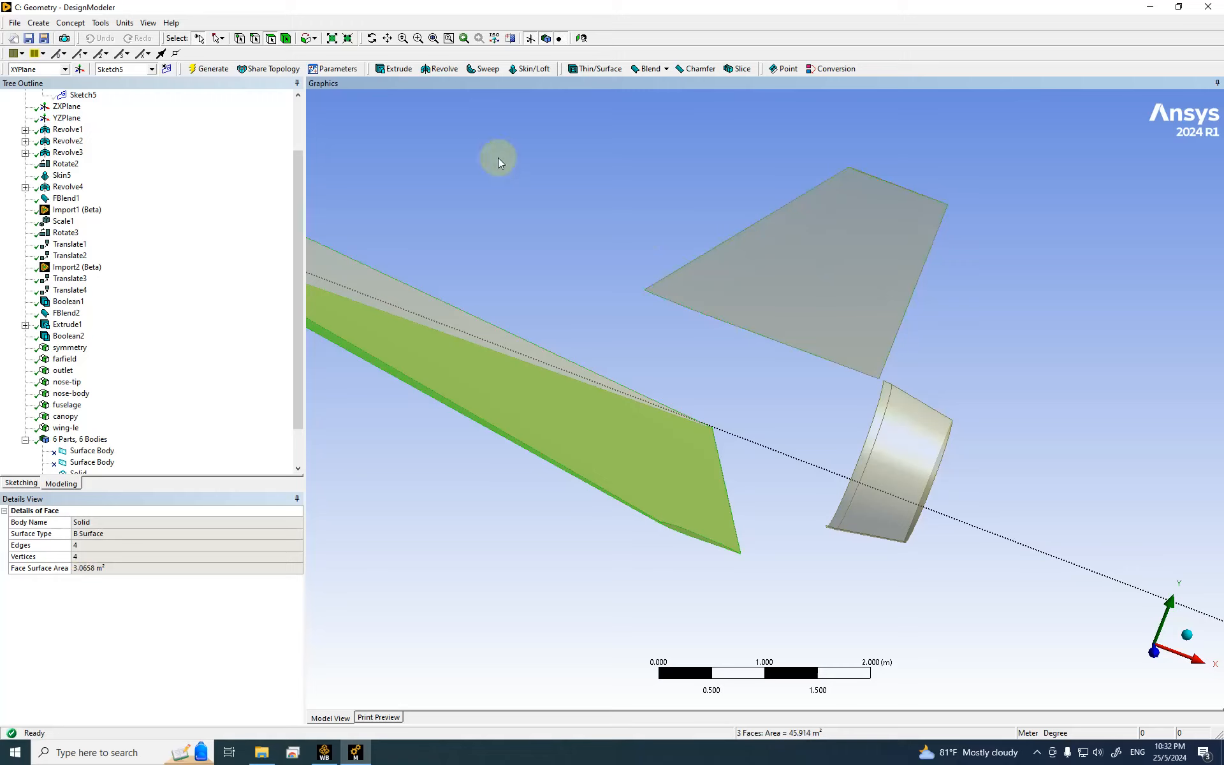
right_click(463, 175)
left_click(495, 478)
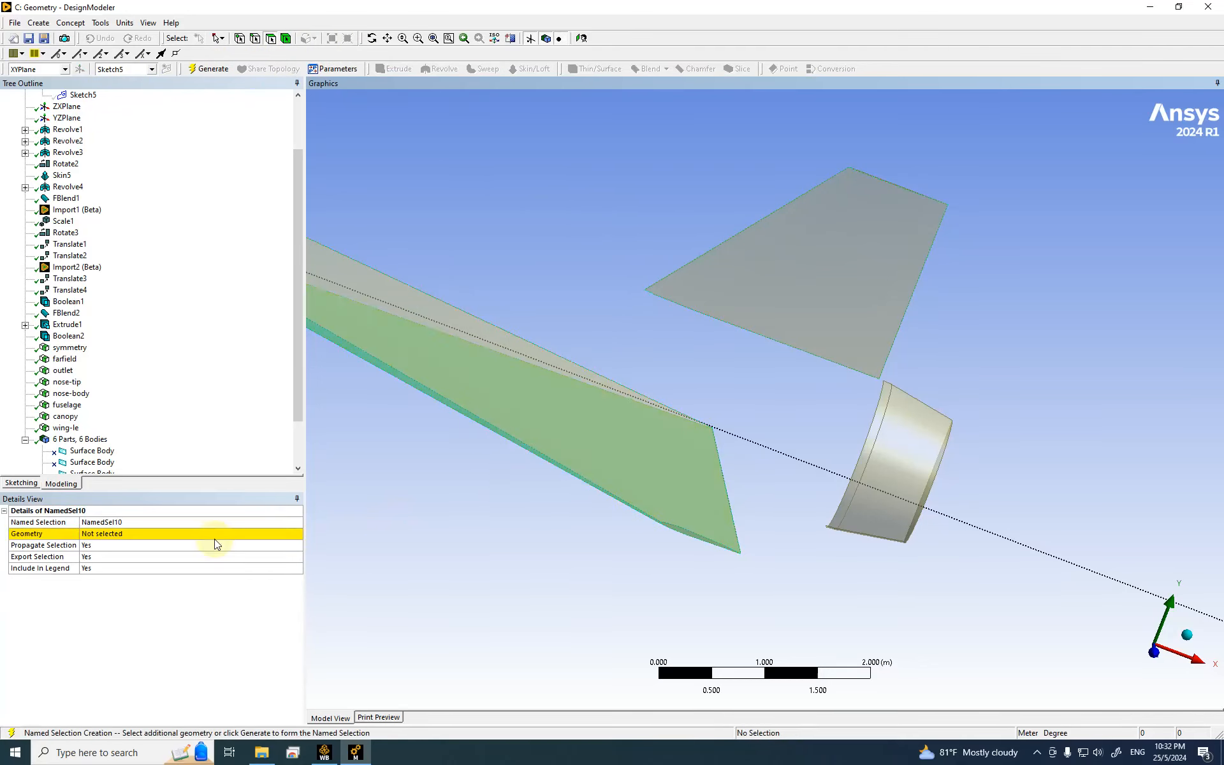
left_click(122, 541)
left_click(104, 522)
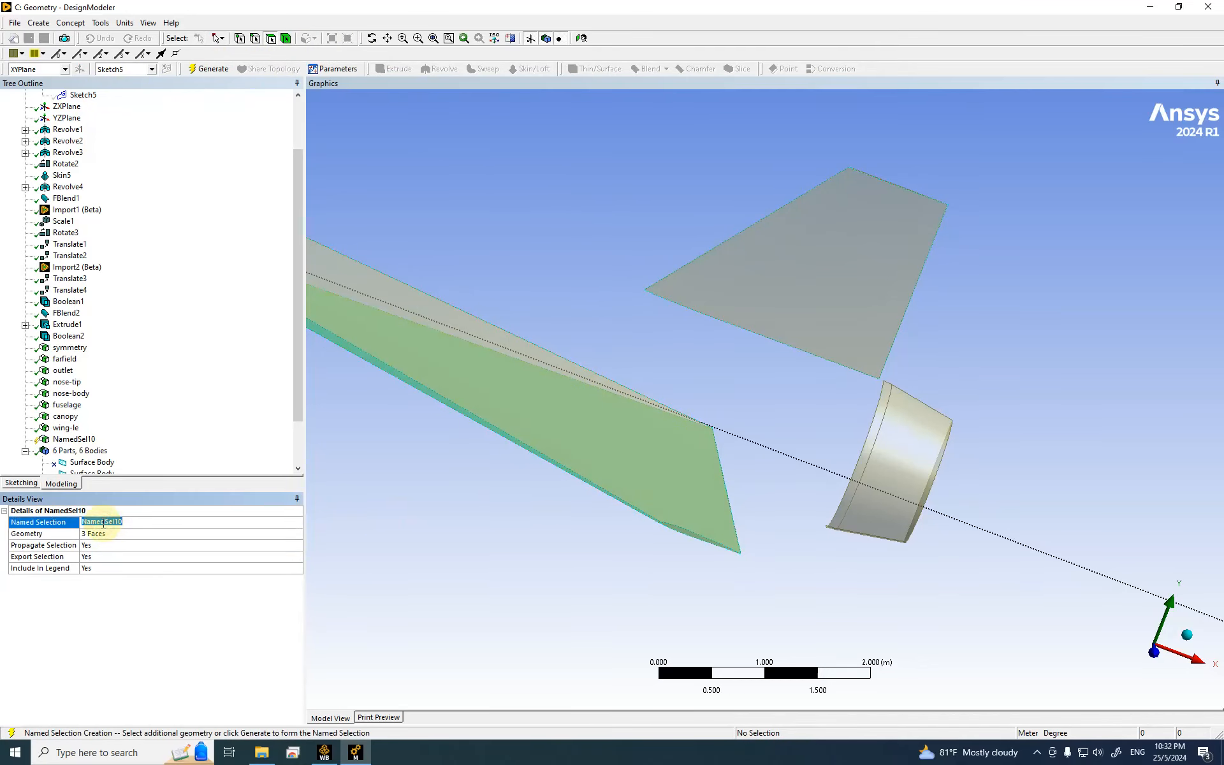
type("wing-panels")
key("Return")
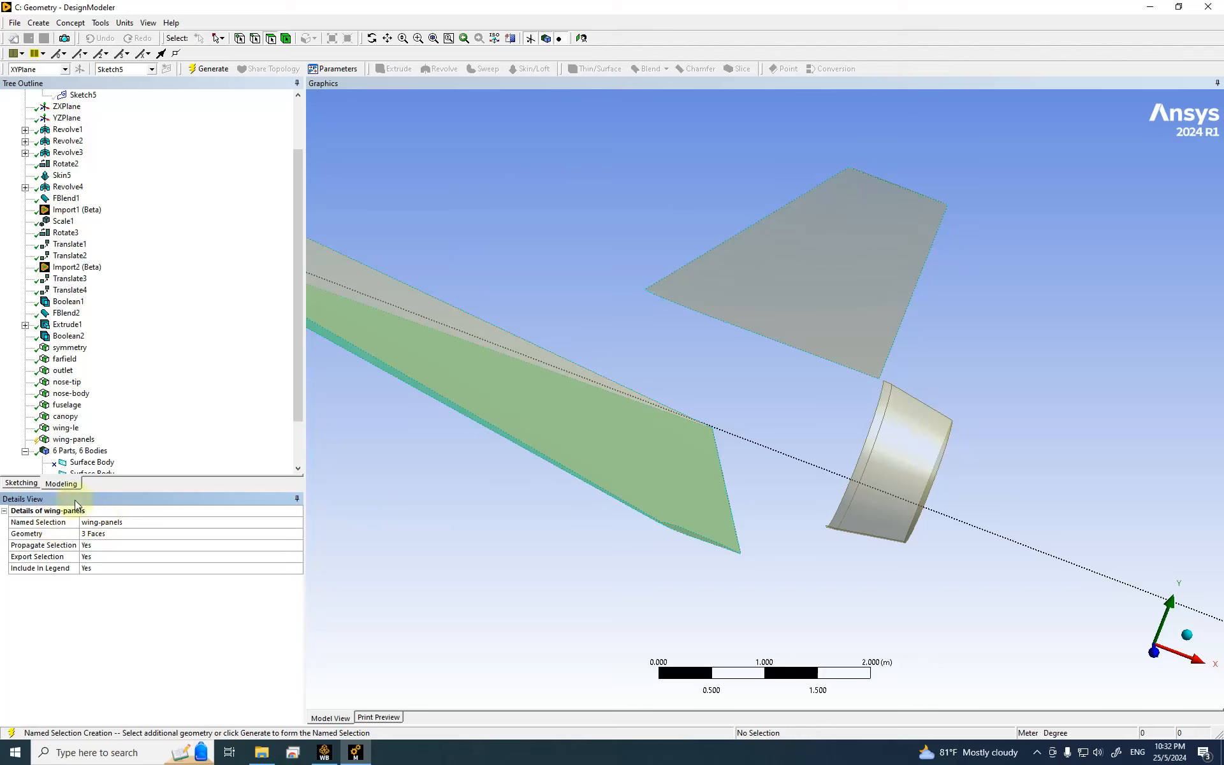
left_click(208, 68)
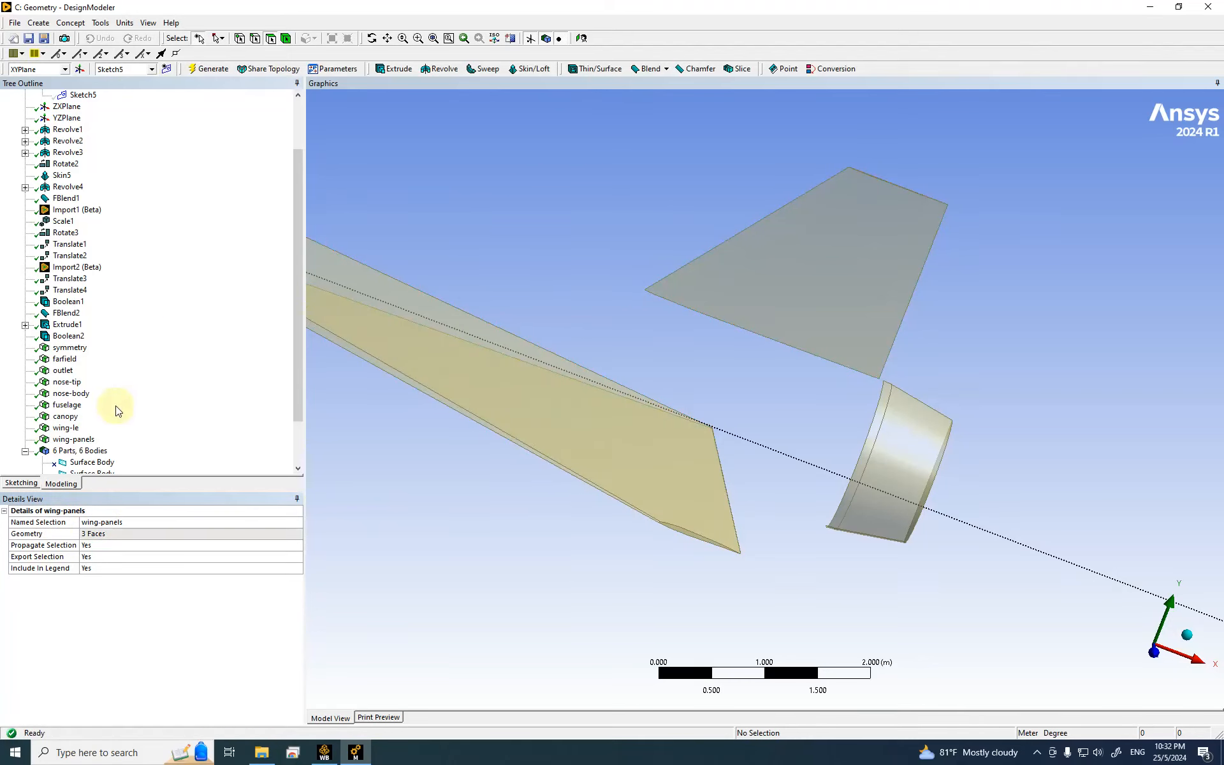
Step: Hide the three wing-panels faces and clear the selection
left_click(73, 439)
right_click(457, 189)
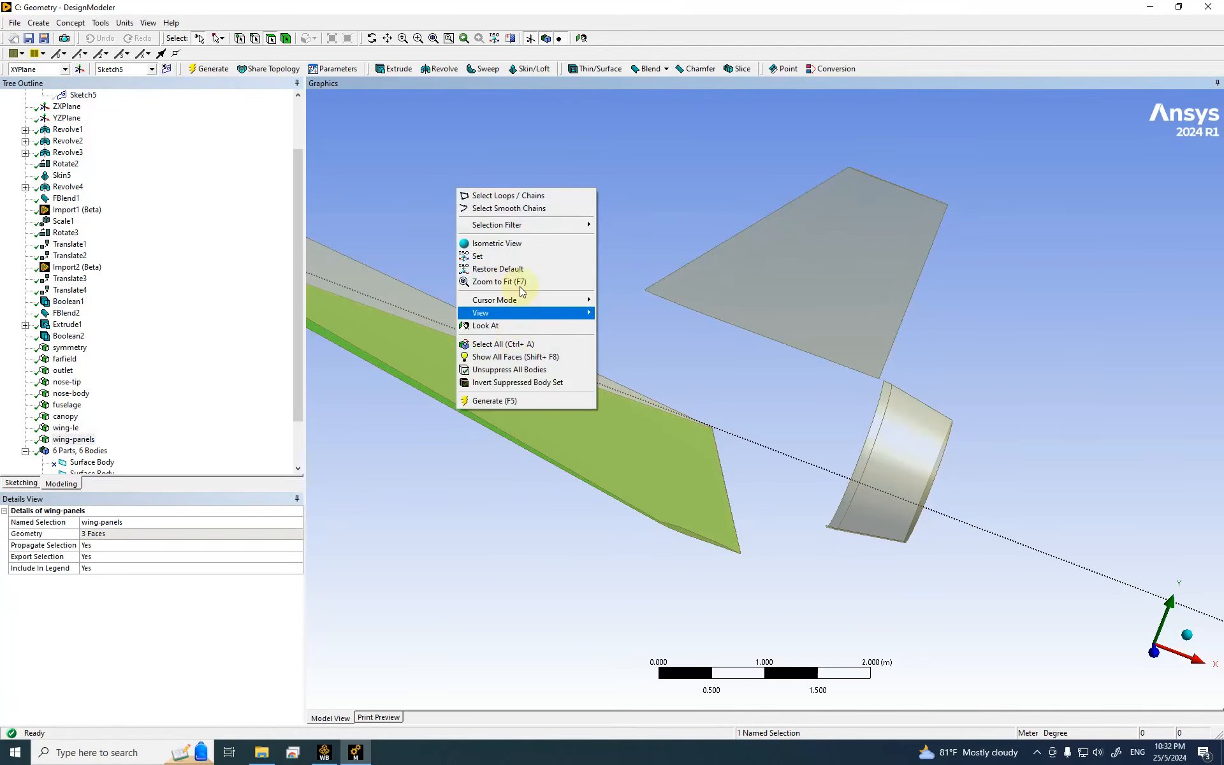
right_click(450, 144)
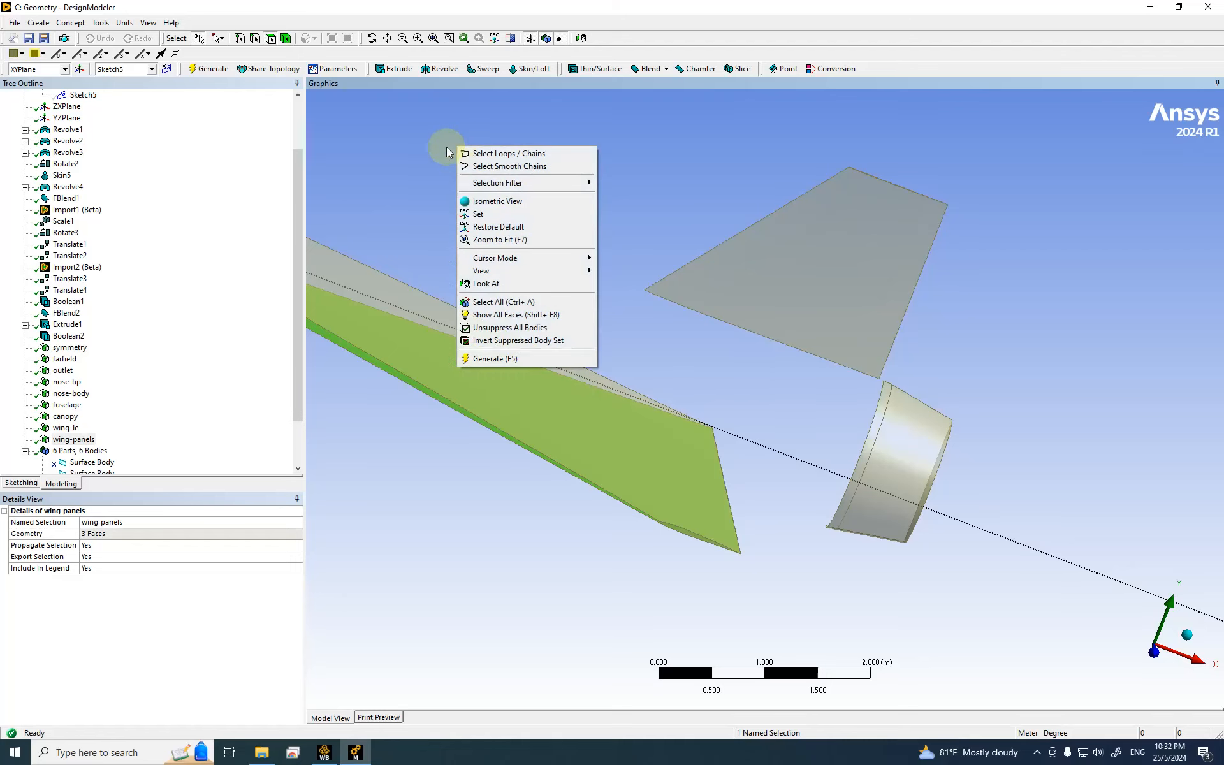
left_click(67, 439)
right_click(67, 444)
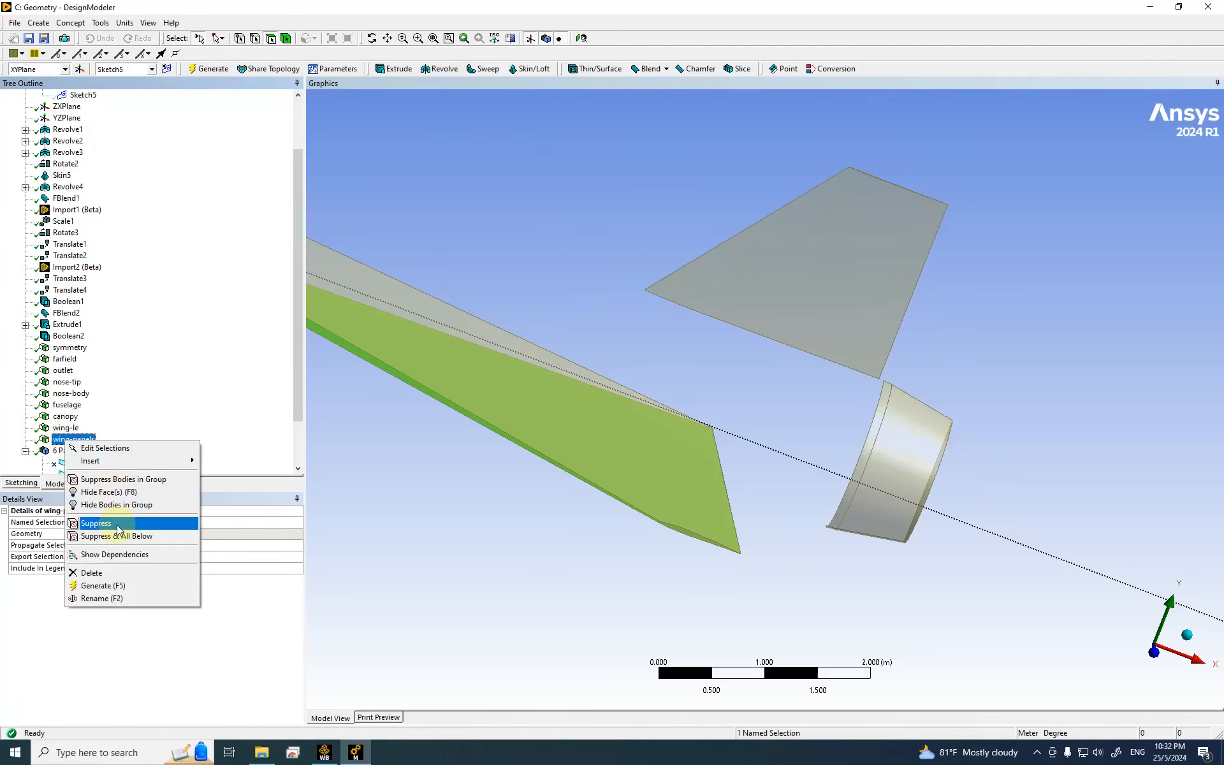
left_click(120, 494)
left_click(652, 206)
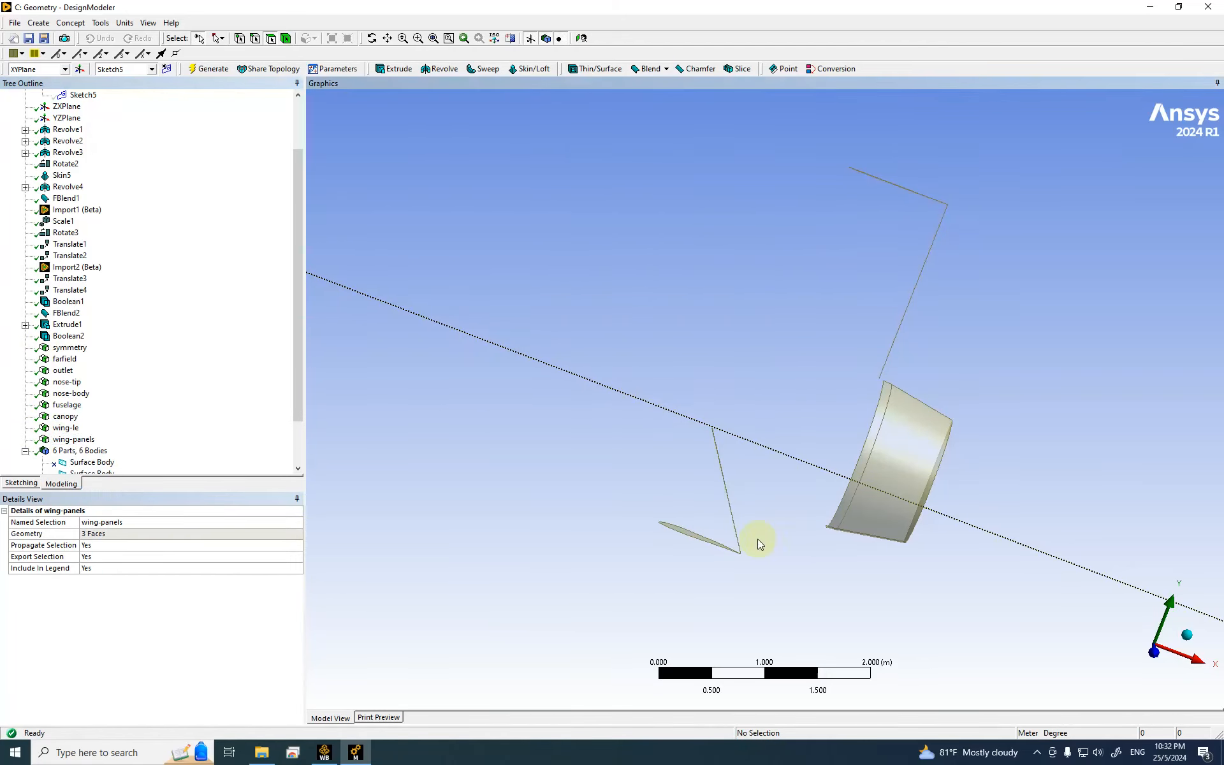
scroll(757, 538, "down", 2)
scroll(683, 534, "up", 2)
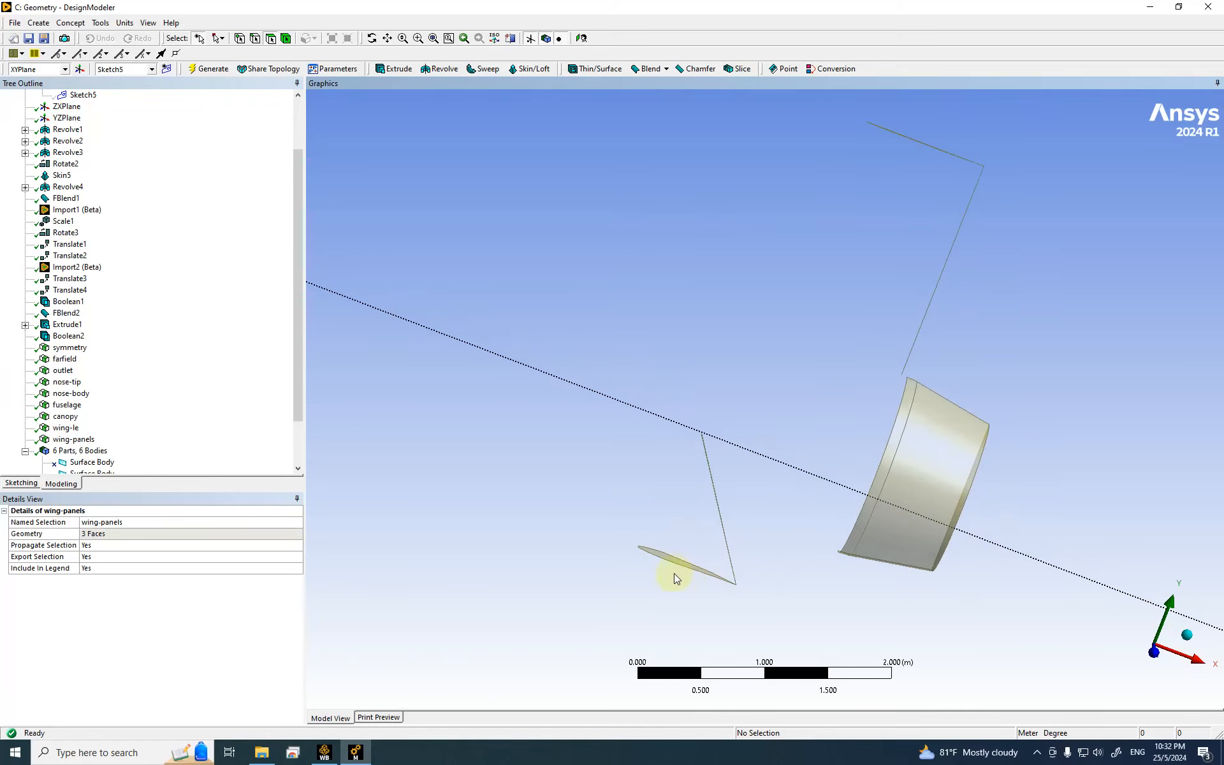
left_click(668, 561)
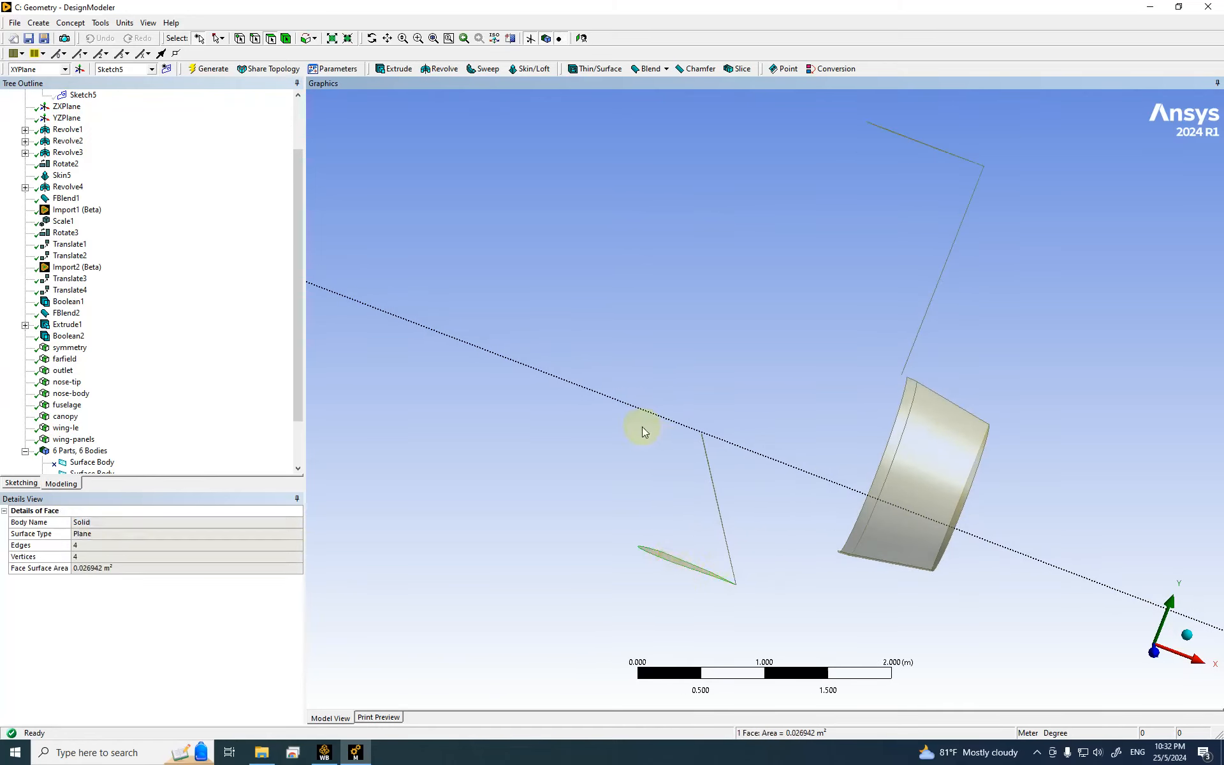
left_click(703, 281)
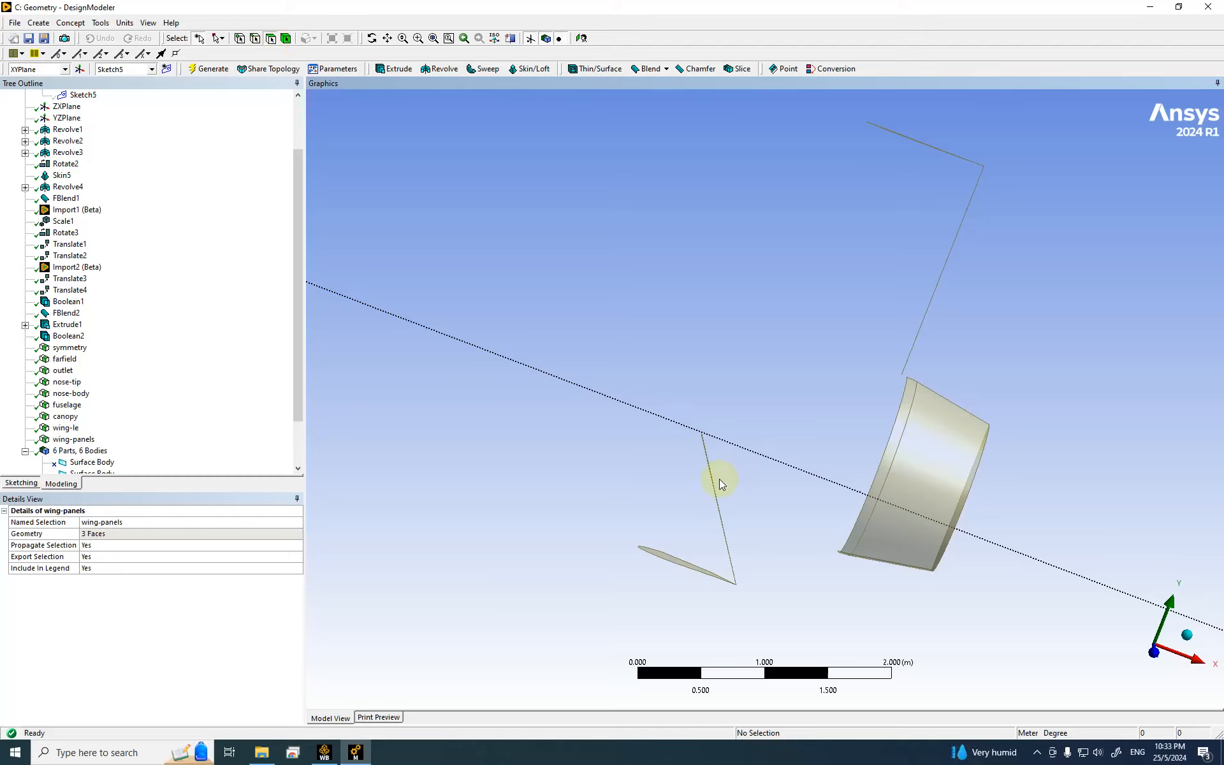
Step: Box-zoom onto the wing tip and select its thin trailing-edge face
left_click(419, 39)
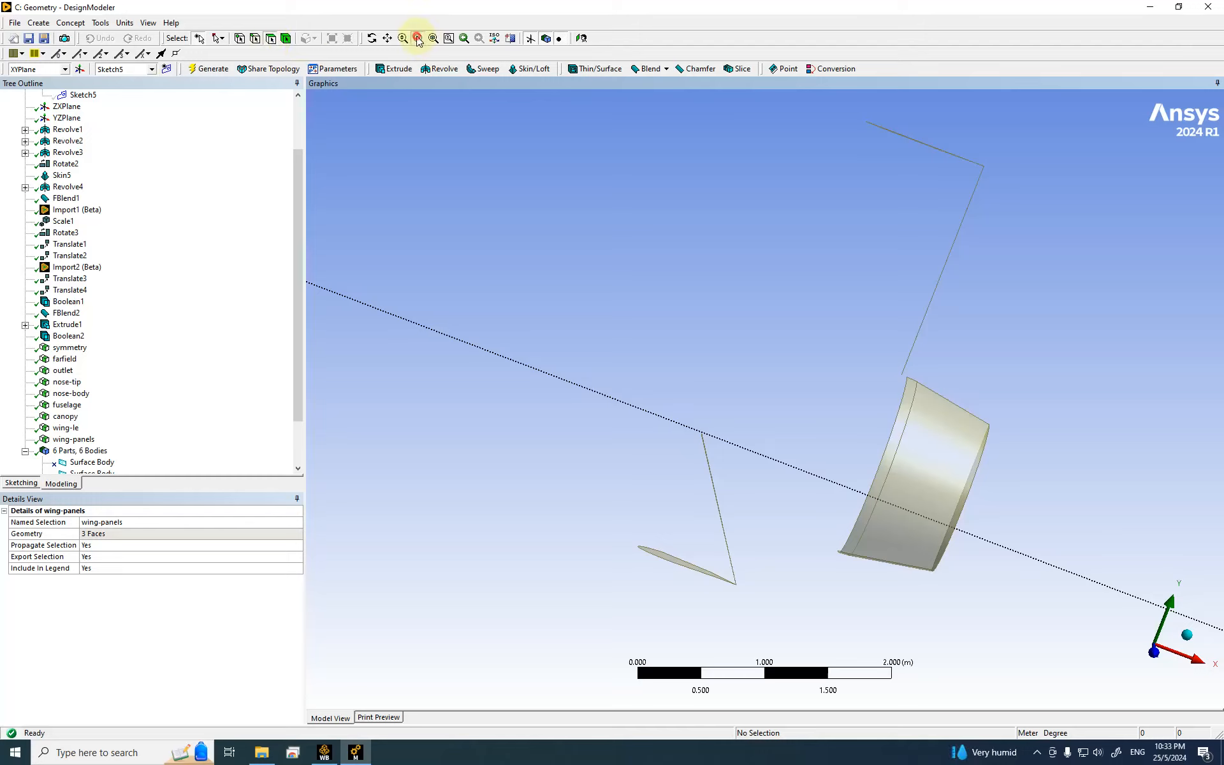
left_click_drag(679, 515, 788, 630)
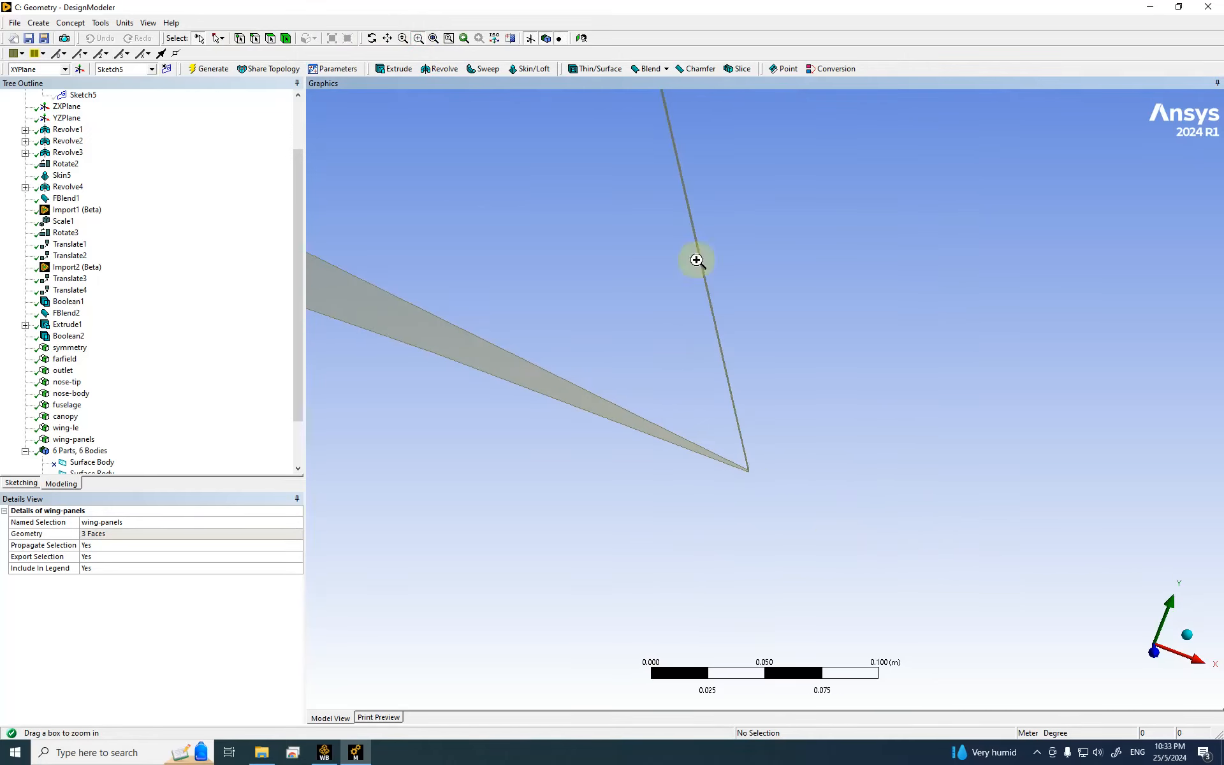
left_click(272, 40)
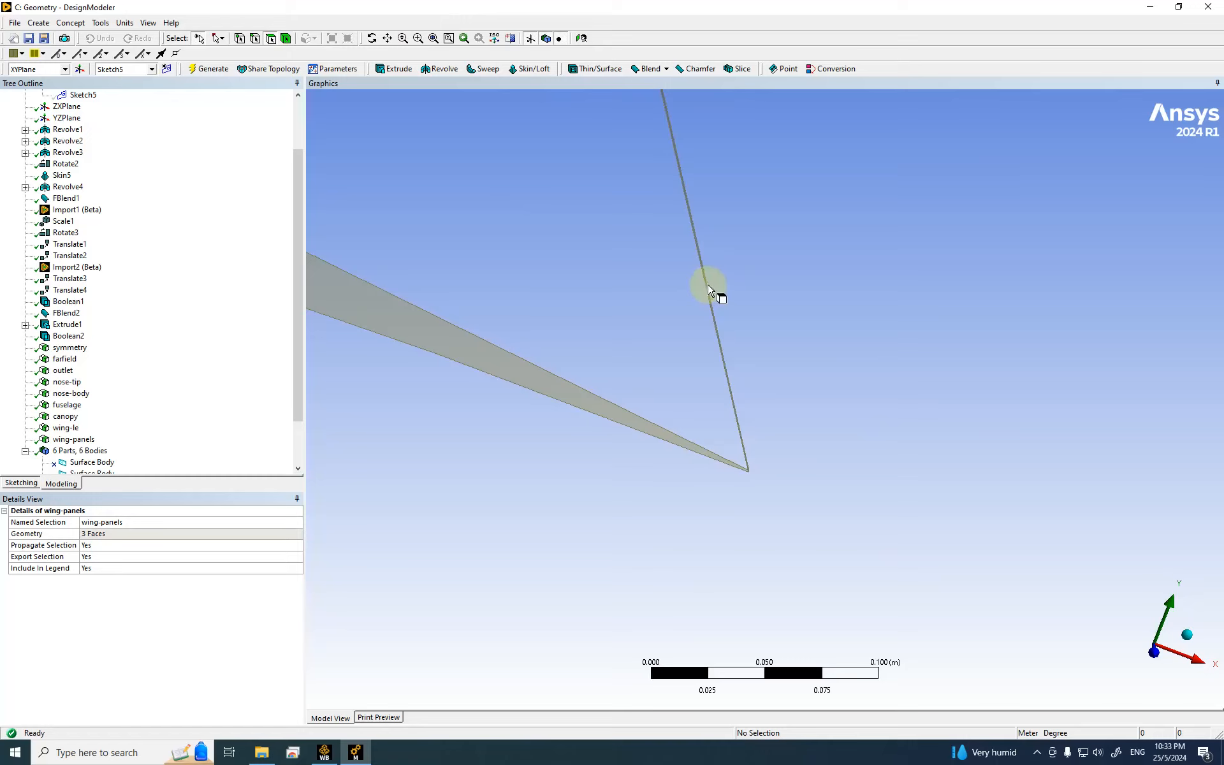
scroll(705, 303, "up", 5)
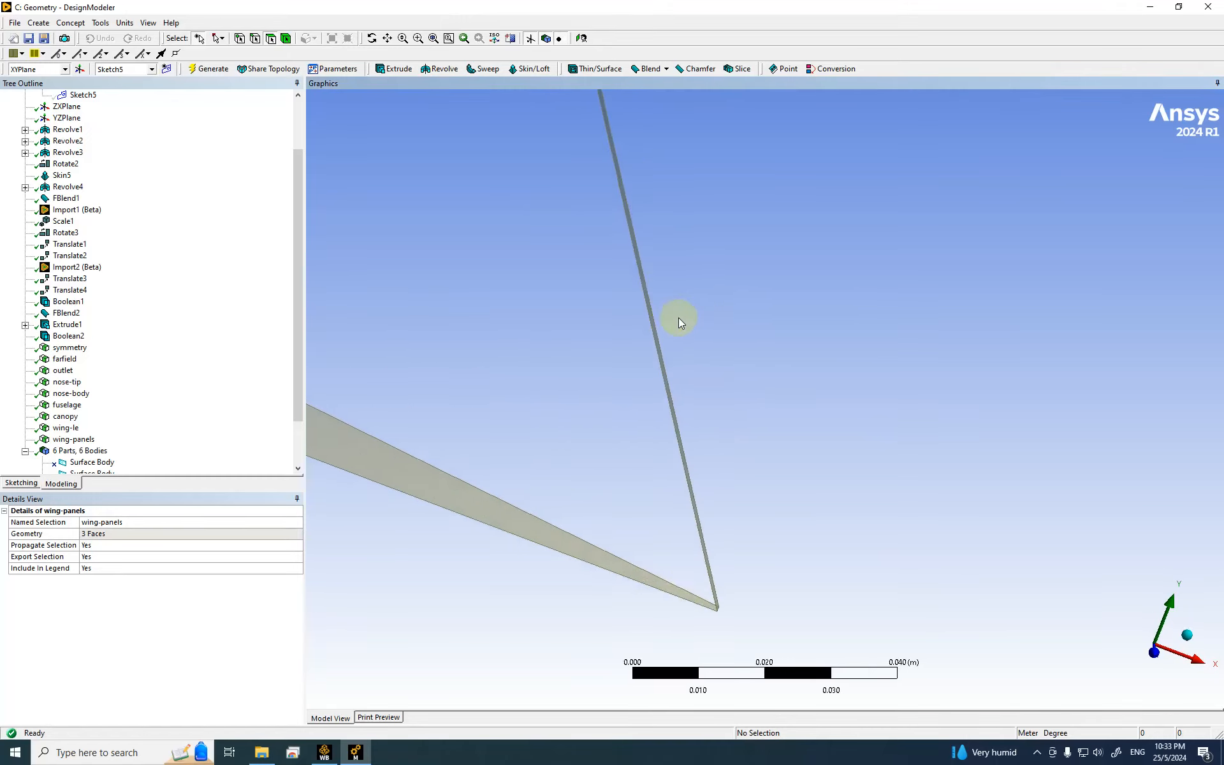
left_click(593, 362)
scroll(727, 325, "down", 2)
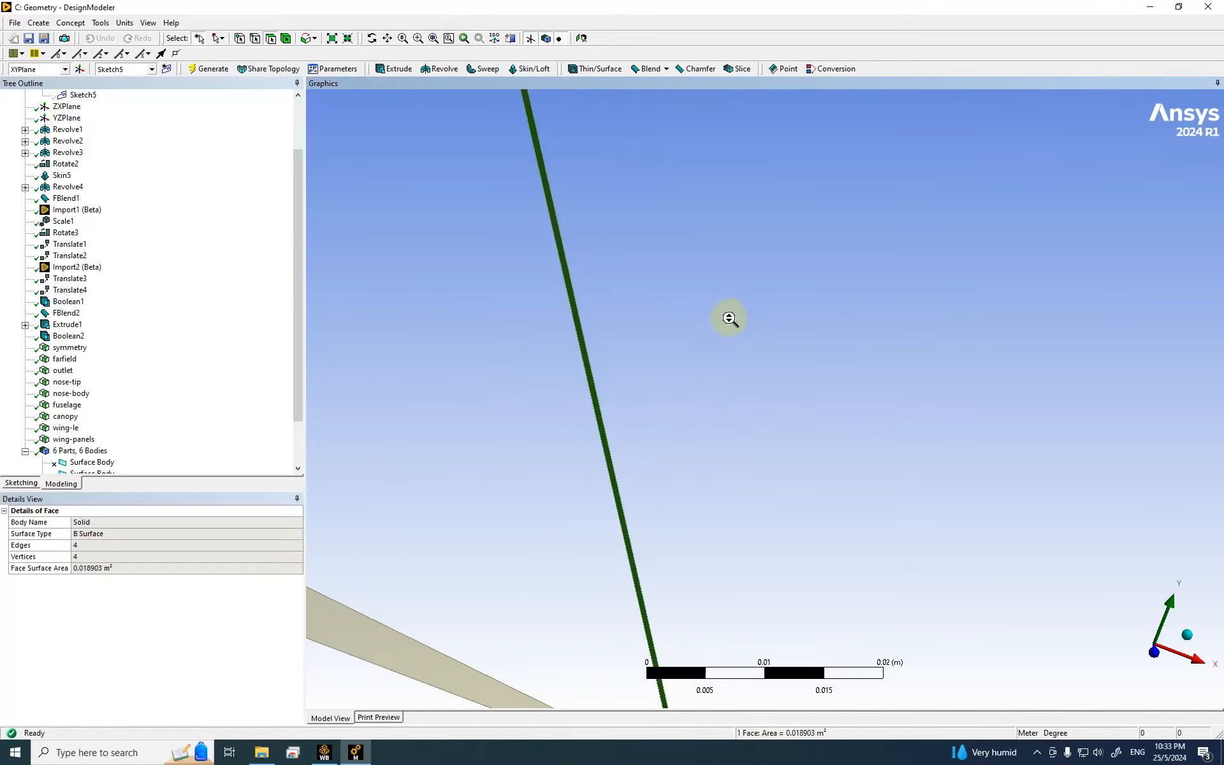
scroll(727, 327, "down", 10)
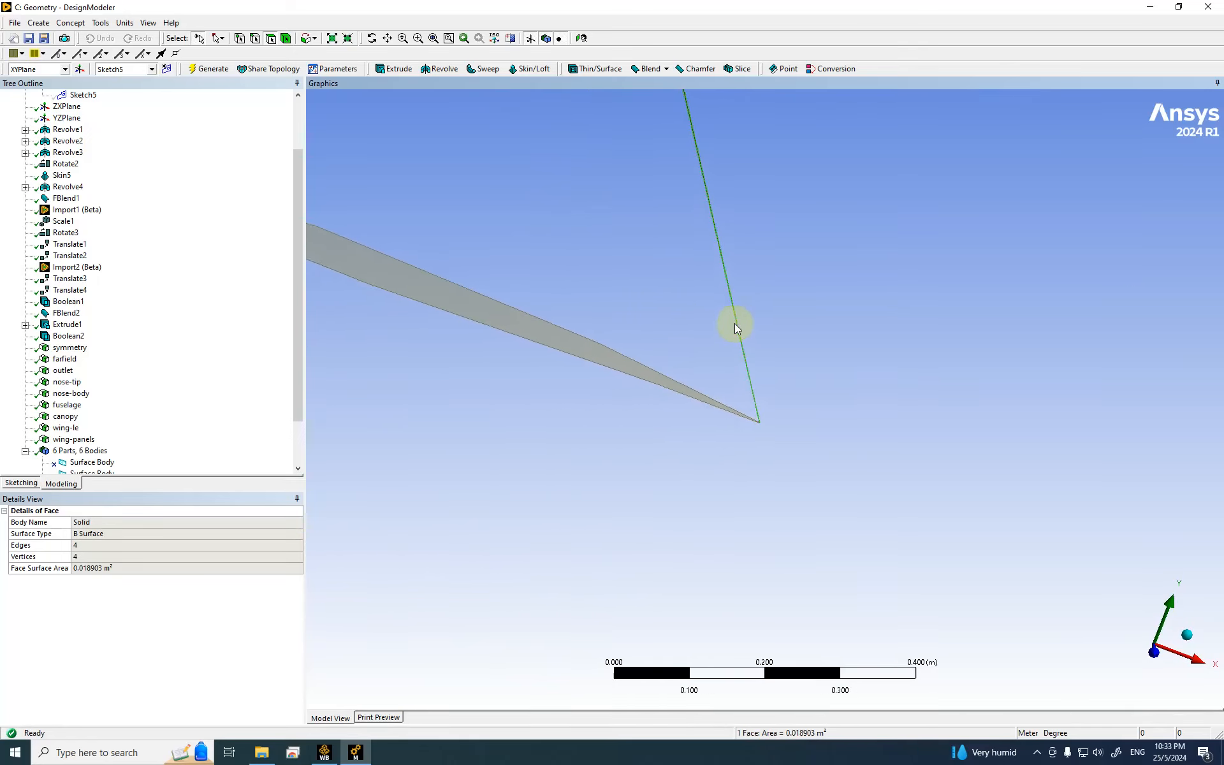
scroll(735, 324, "down", 4)
scroll(980, 130, "up", 1)
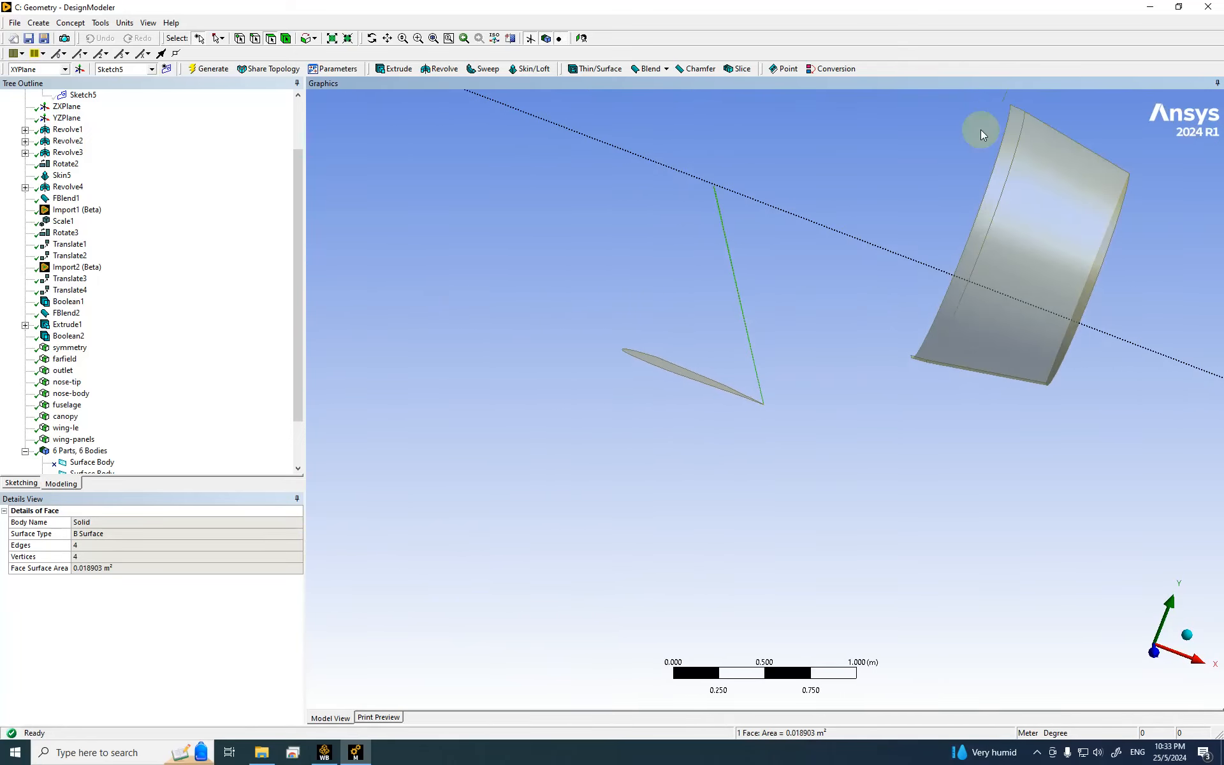
scroll(974, 135, "down", 2)
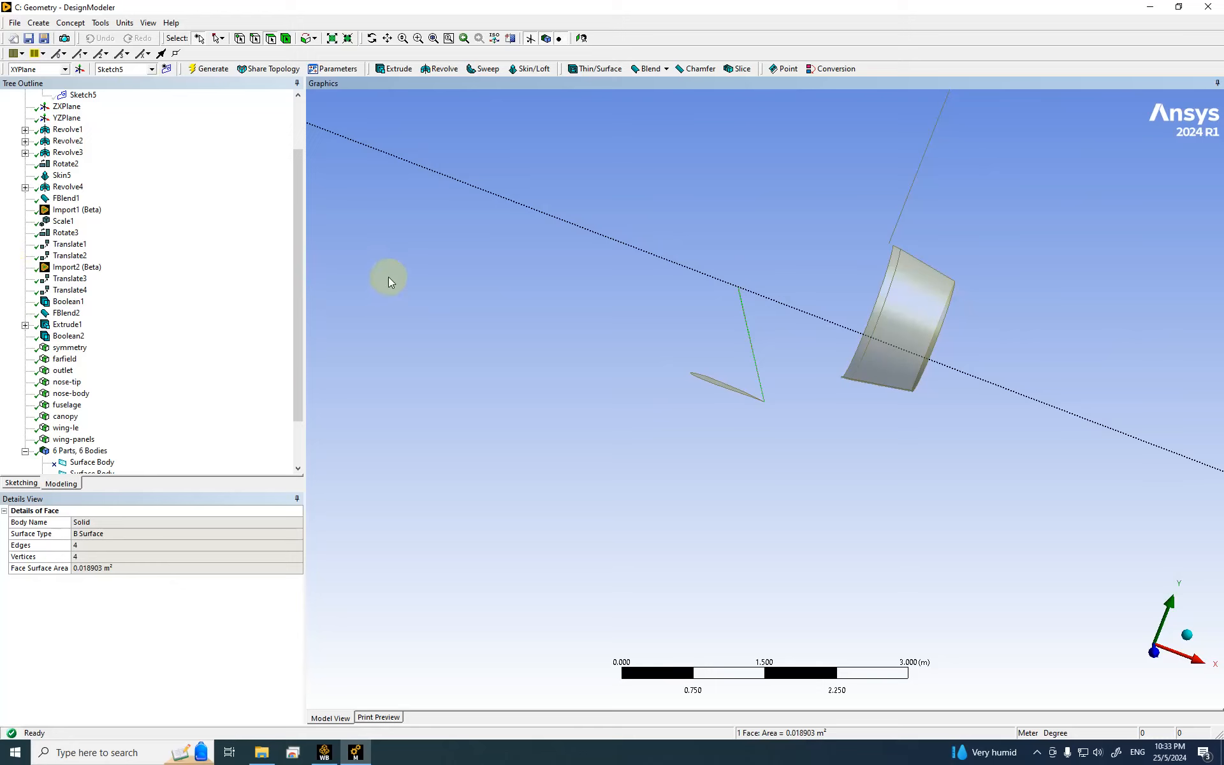
Step: Make that face a named selection called 'wing-te' and generate it
right_click(423, 253)
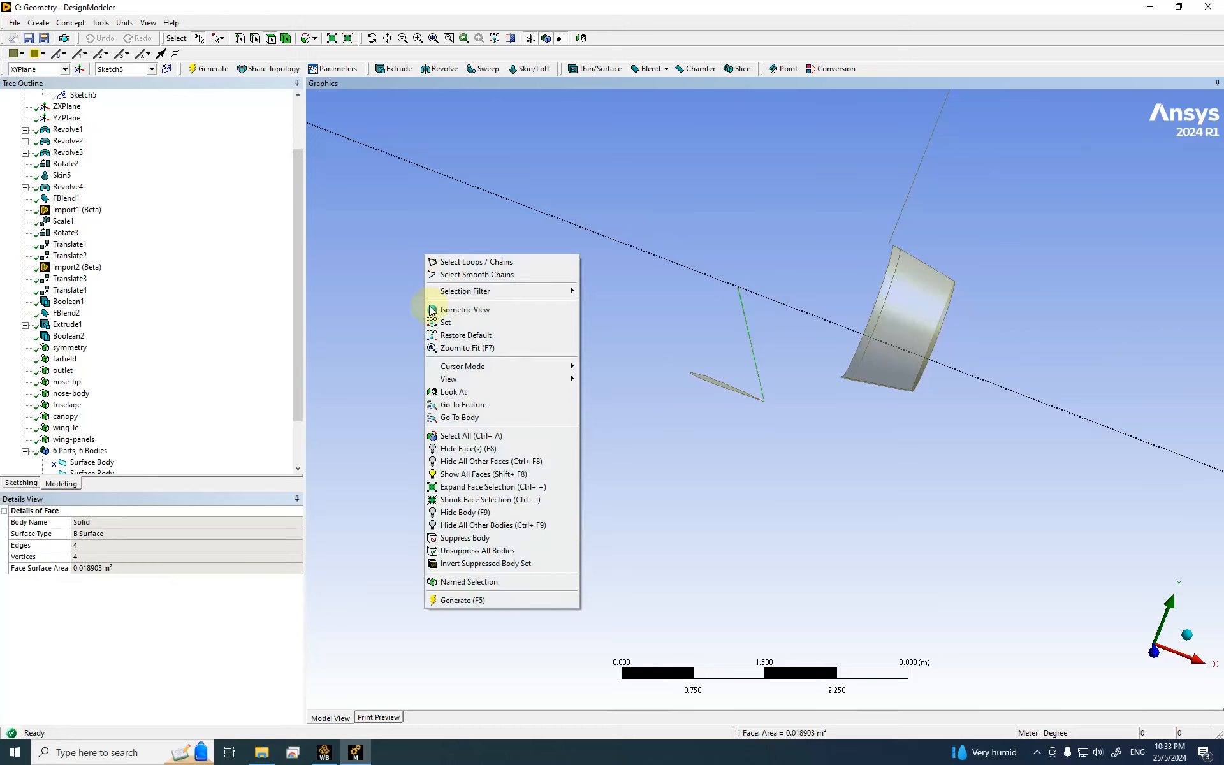
left_click(467, 582)
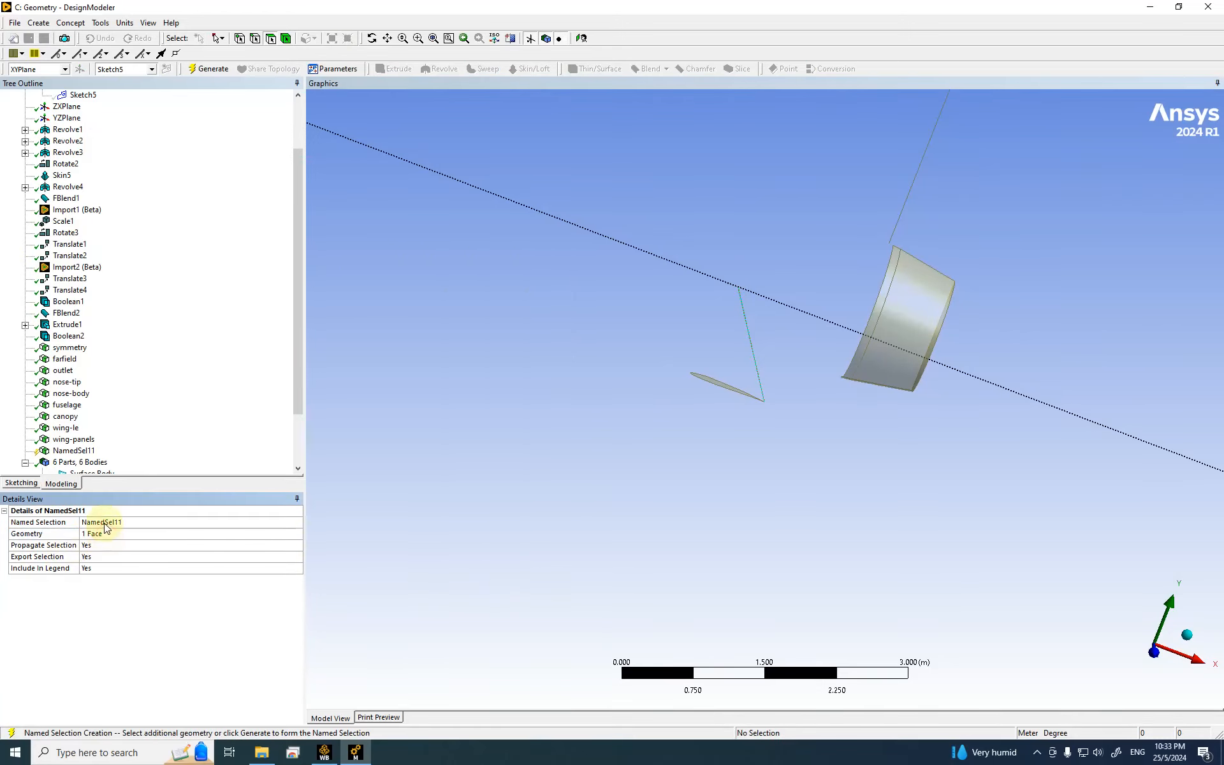
left_click(105, 527)
type("wing-t")
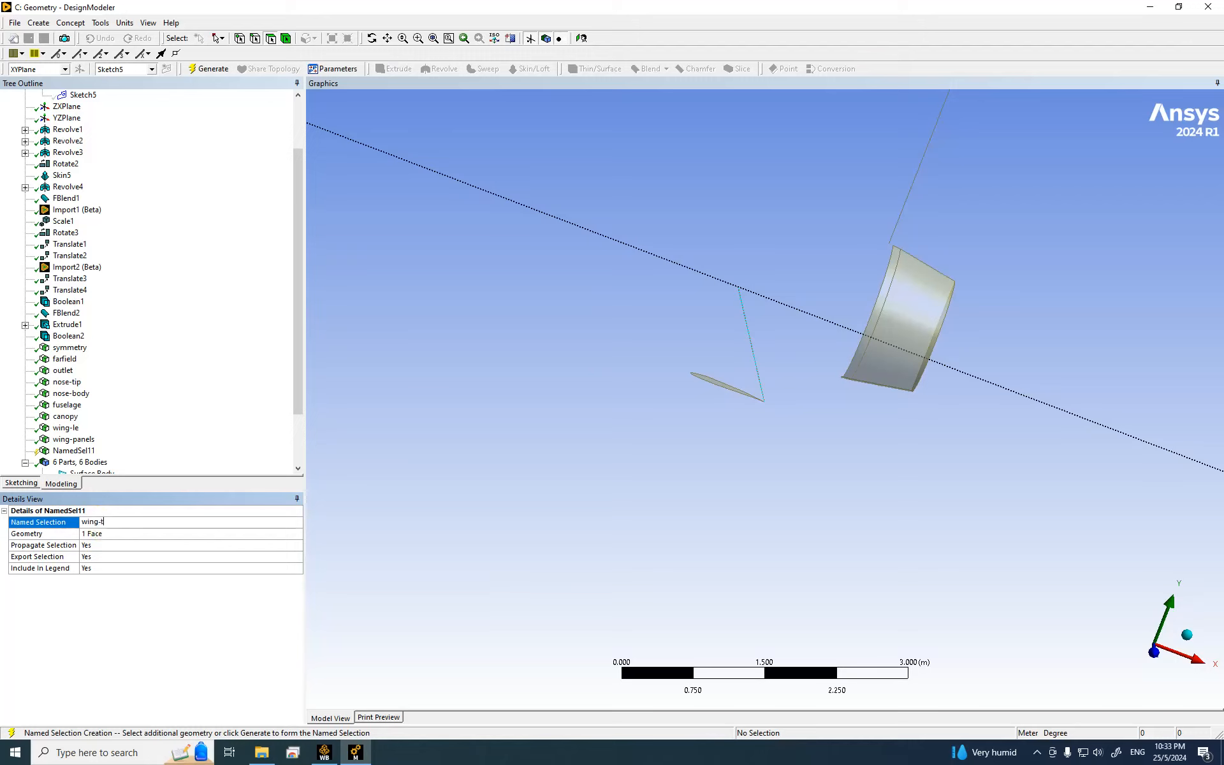
type("e")
left_click(205, 69)
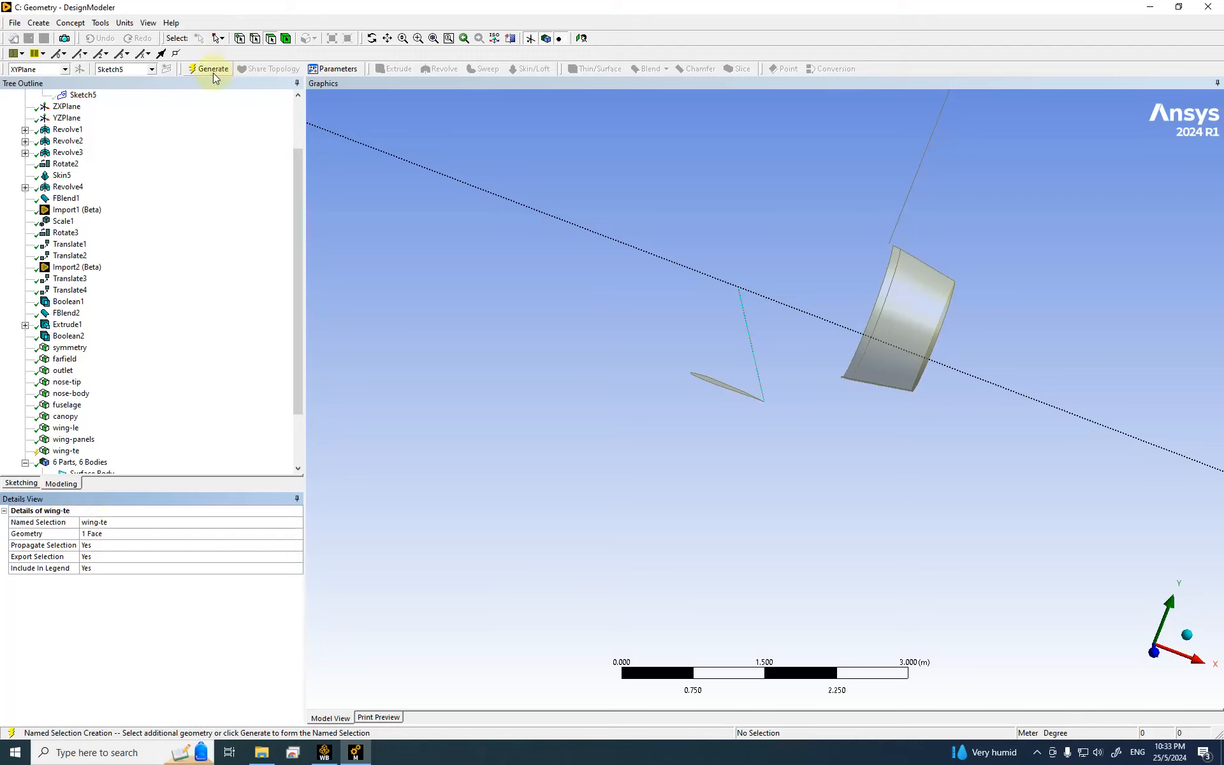
Step: Hide the wing-te face
right_click(63, 451)
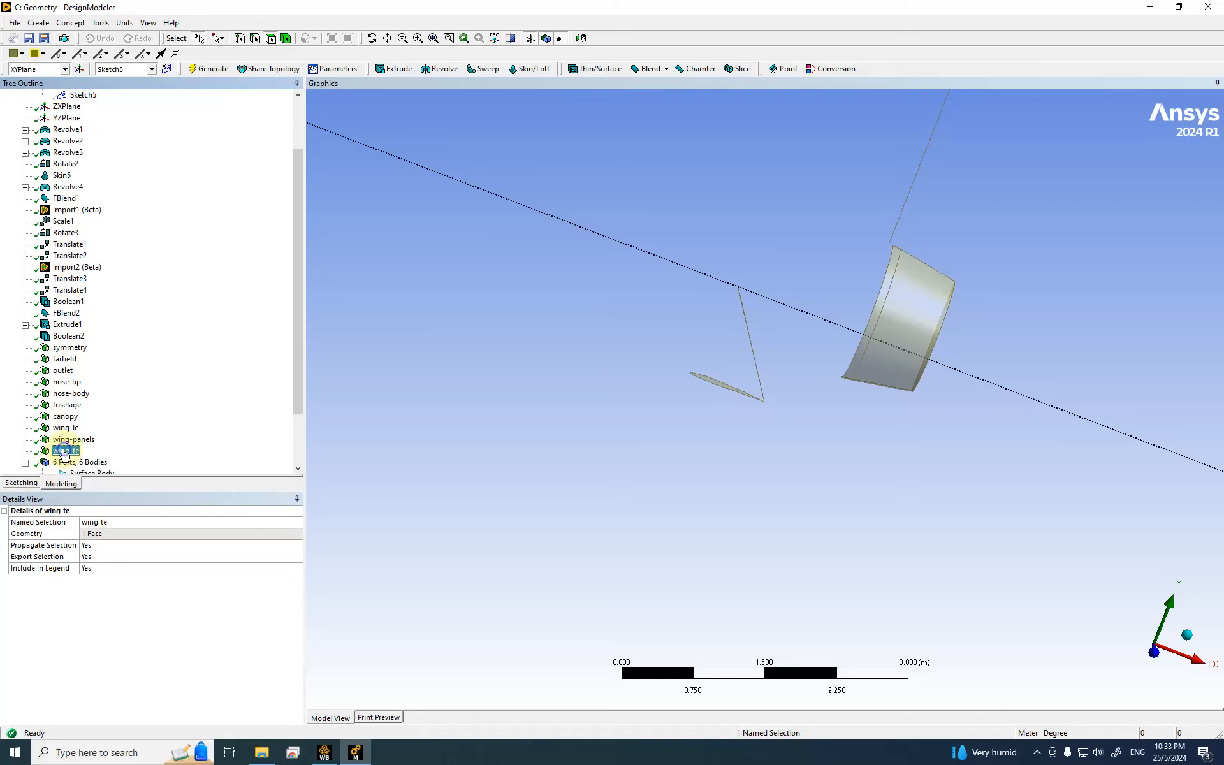
left_click(112, 501)
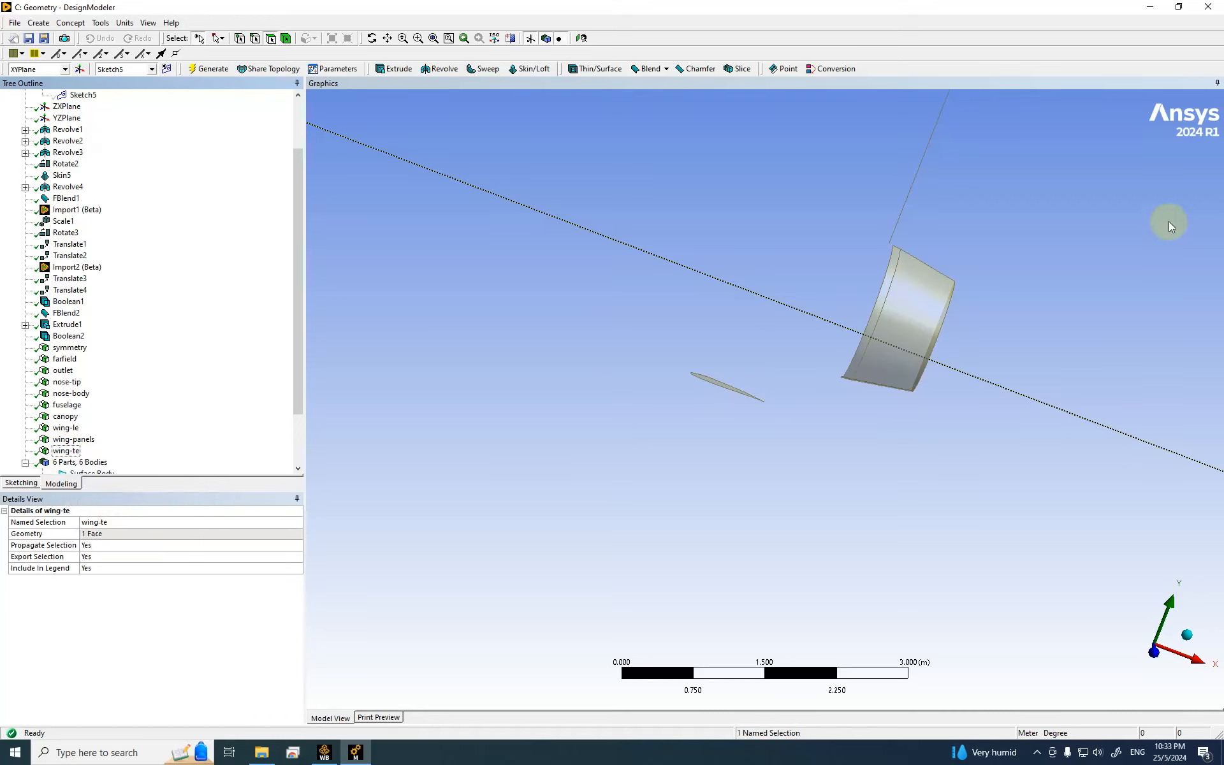
scroll(978, 327, "up", 2)
scroll(913, 164, "down", 3)
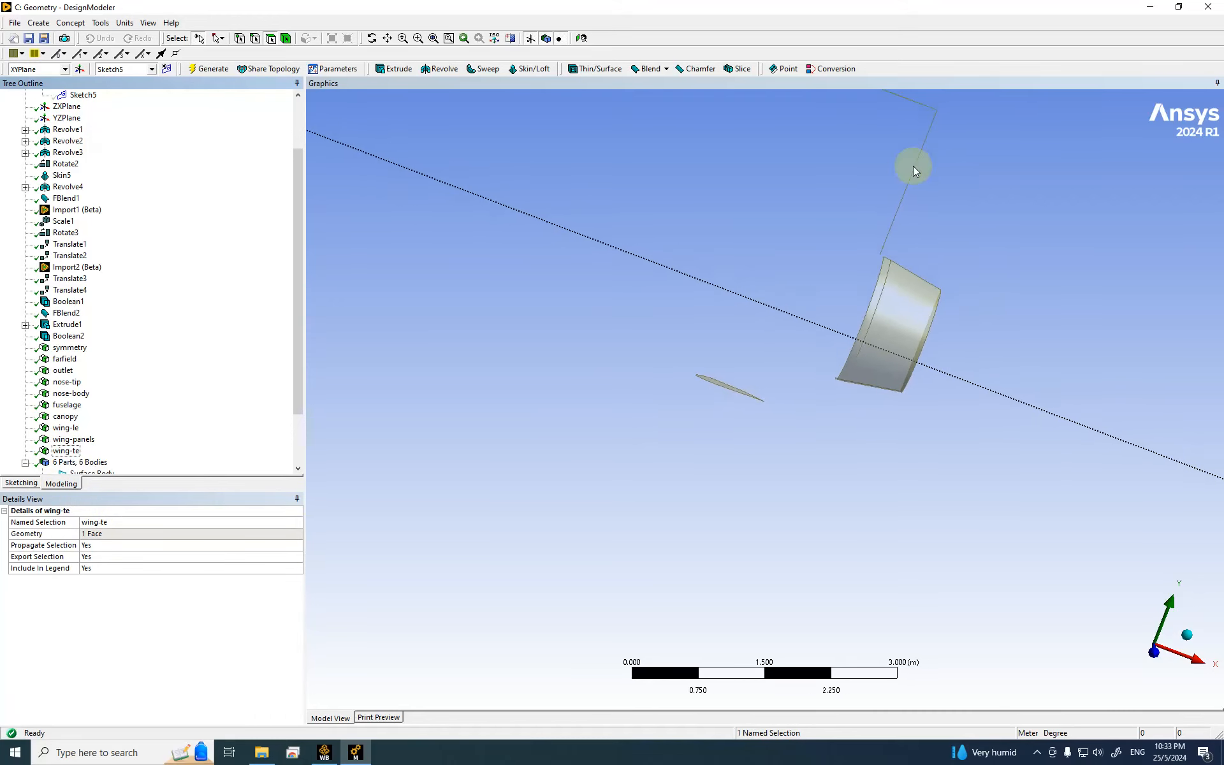
Step: Box-zoom onto the fin's trailing edge and select its thin face
left_click(419, 37)
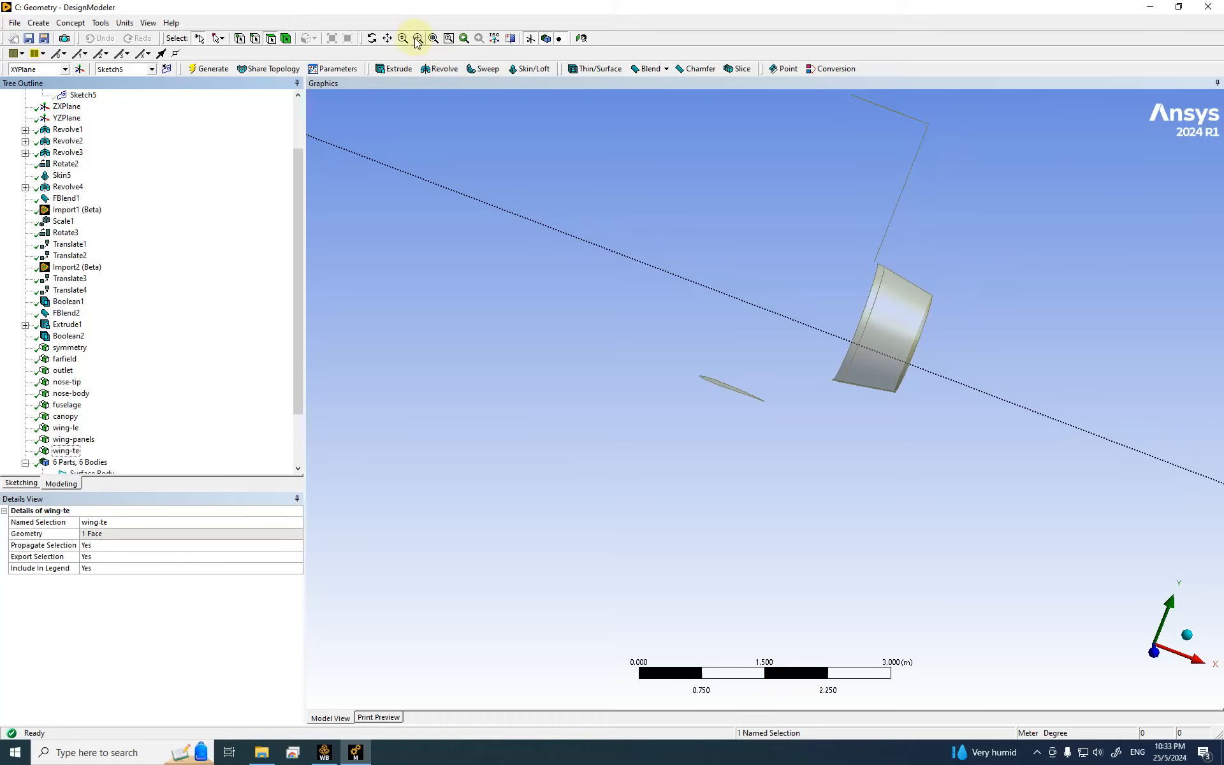
left_click_drag(881, 120, 967, 170)
left_click_drag(697, 199, 747, 309)
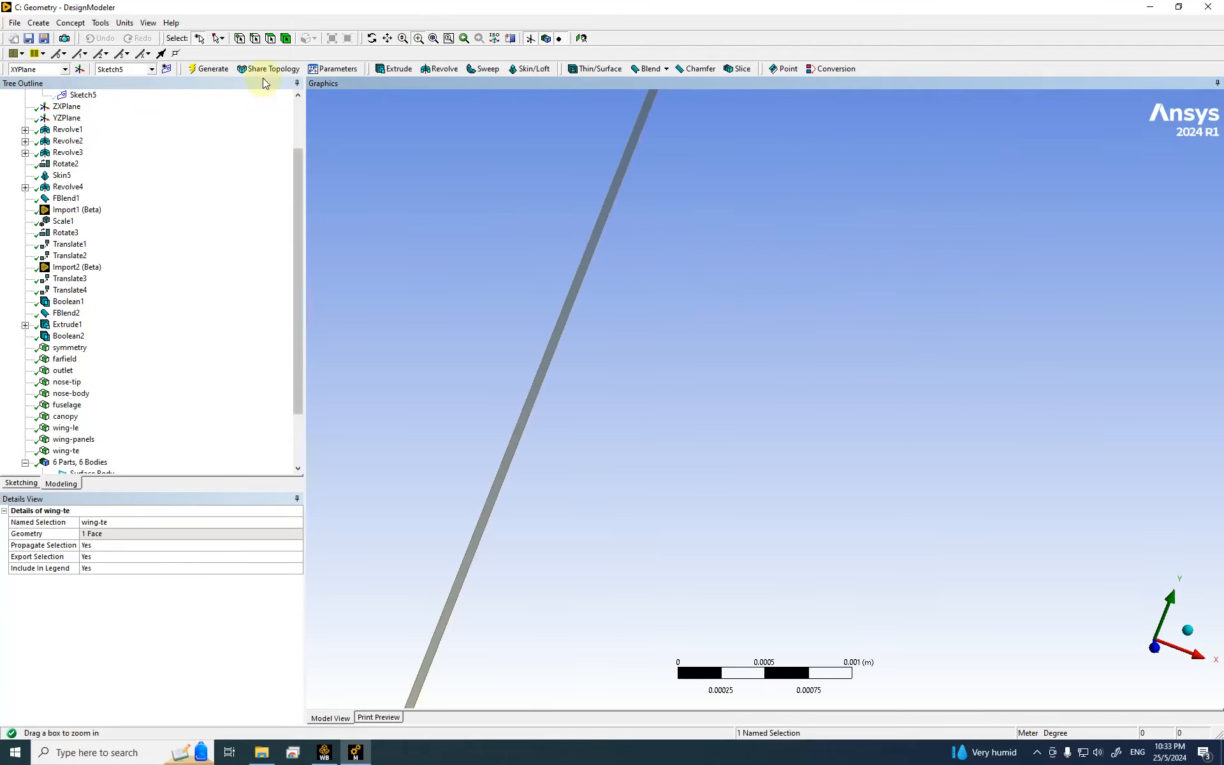
left_click(270, 37)
left_click(605, 234)
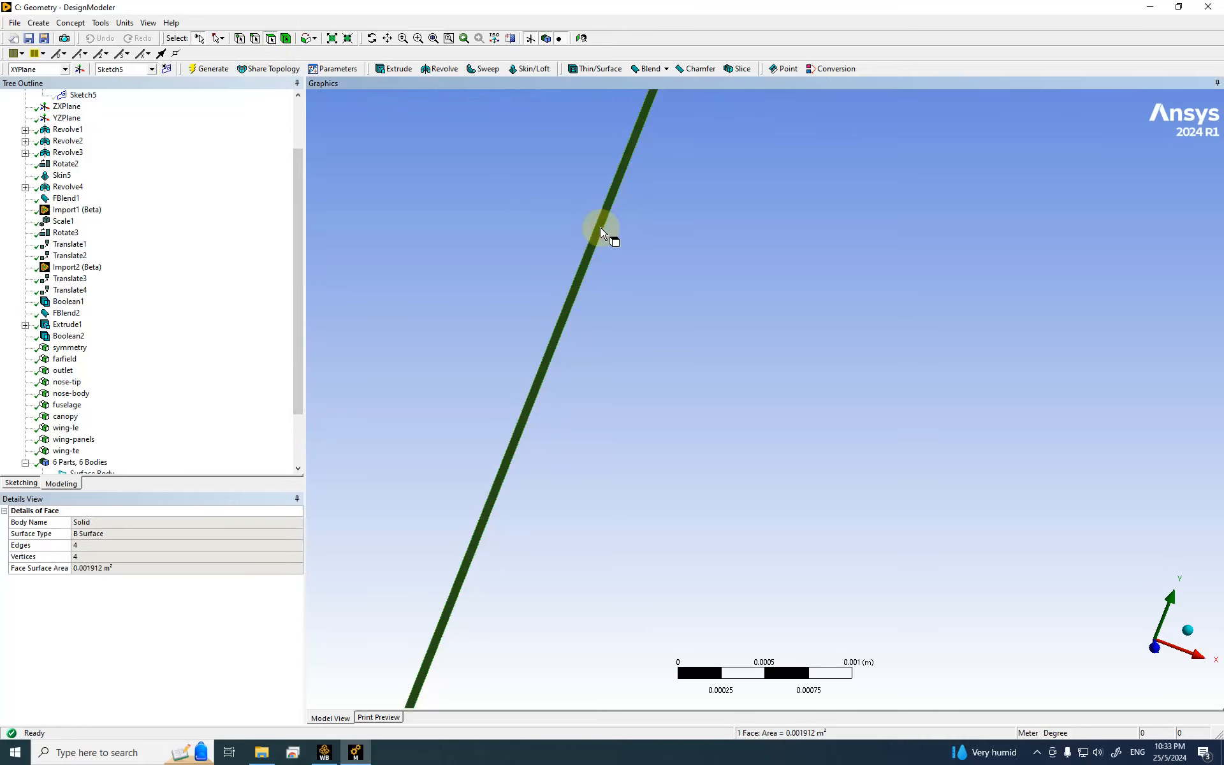
Step: Create and generate a named selection 'fin-te' from that face
right_click(602, 230)
left_click(645, 555)
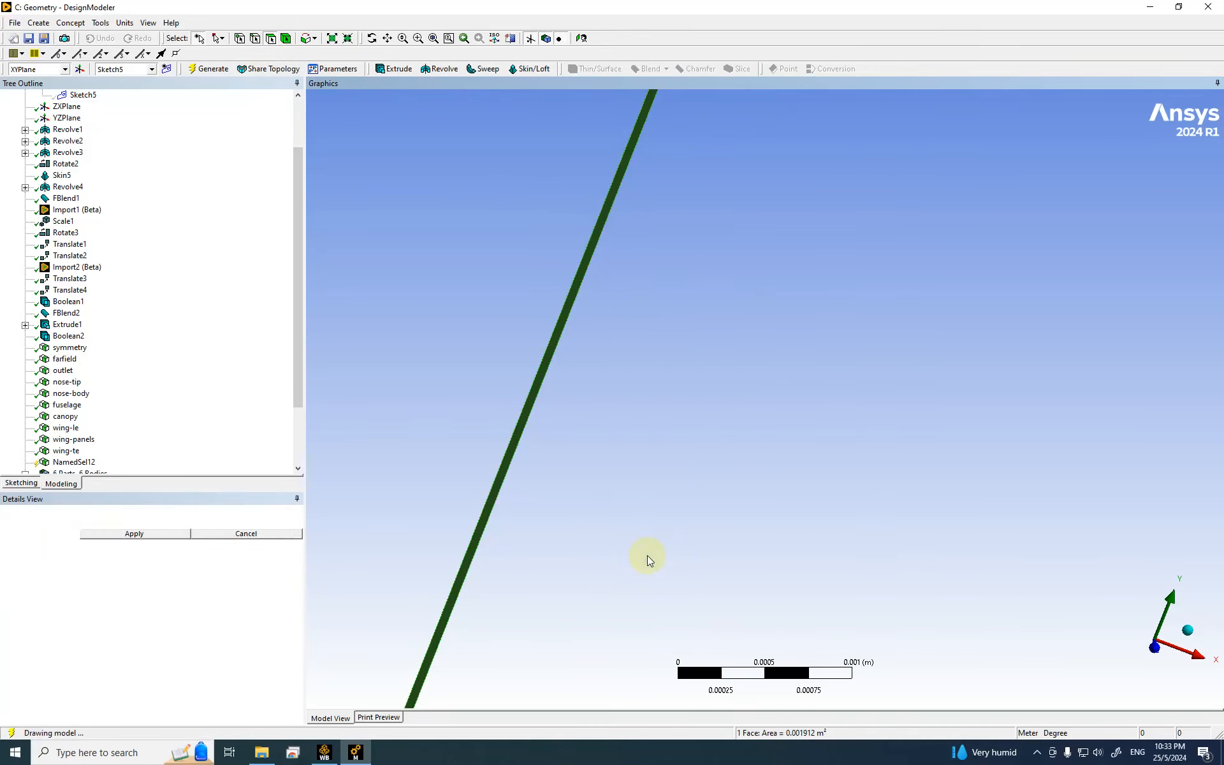
left_click(121, 532)
left_click(121, 521)
type("fin-te")
key("Return")
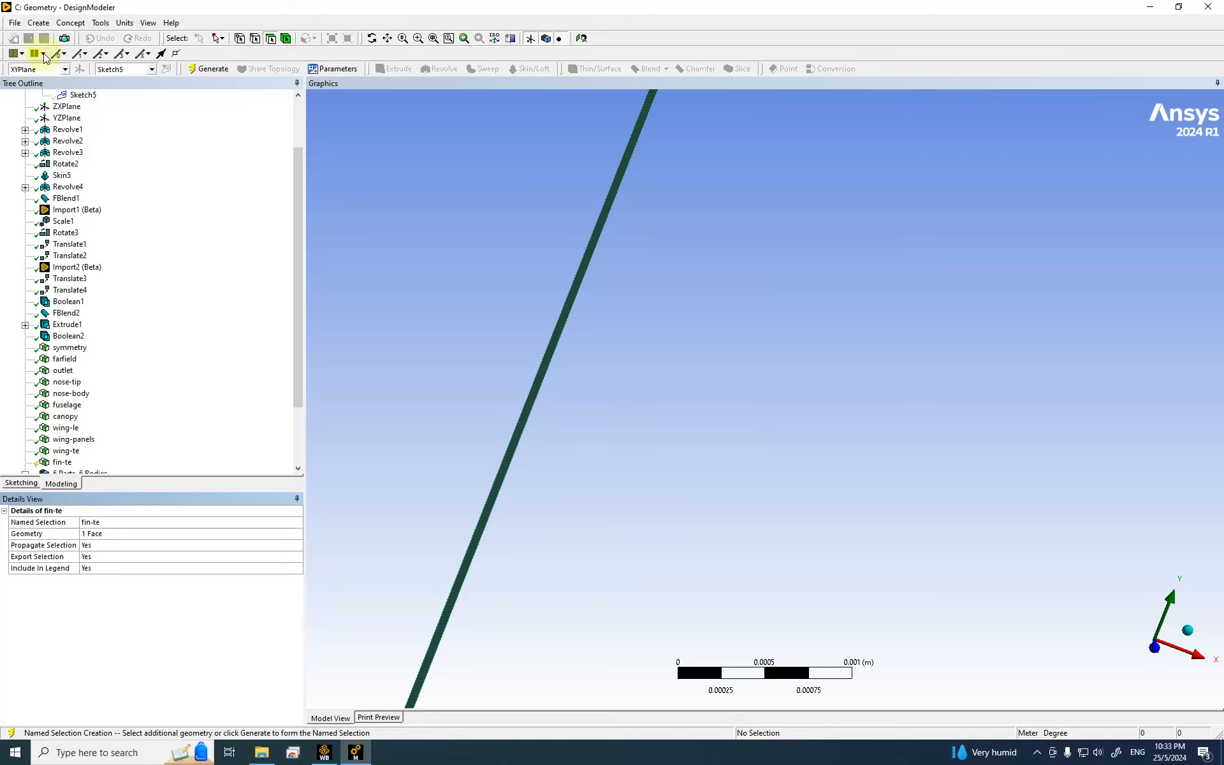
left_click(195, 70)
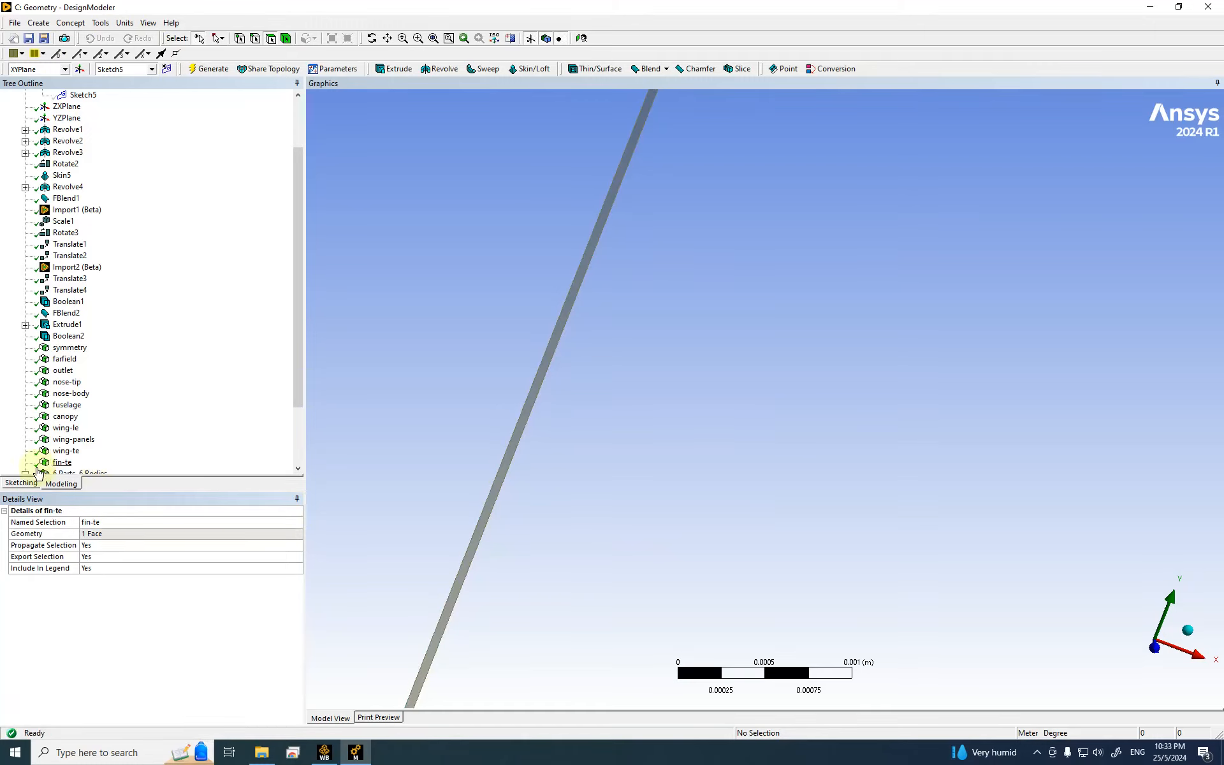
Step: Hide the fin-te face
right_click(64, 463)
left_click(105, 514)
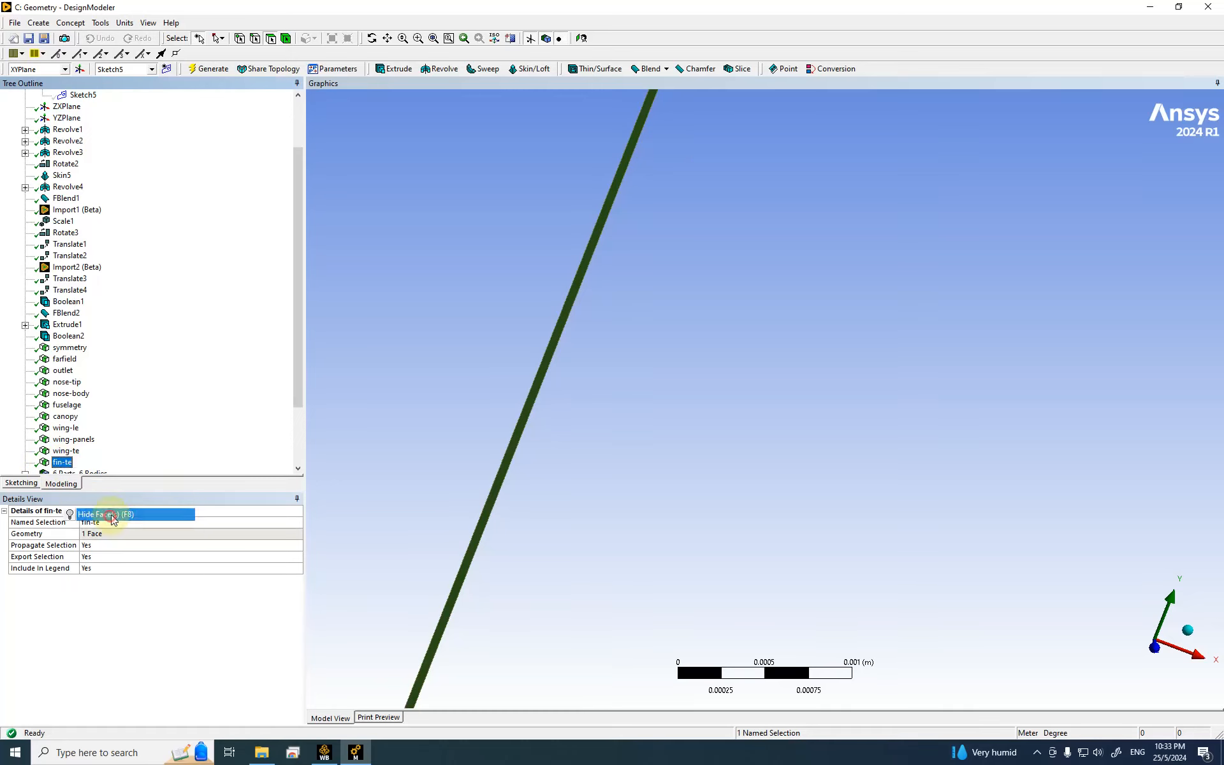
scroll(815, 424, "down", 3)
scroll(805, 418, "down", 8)
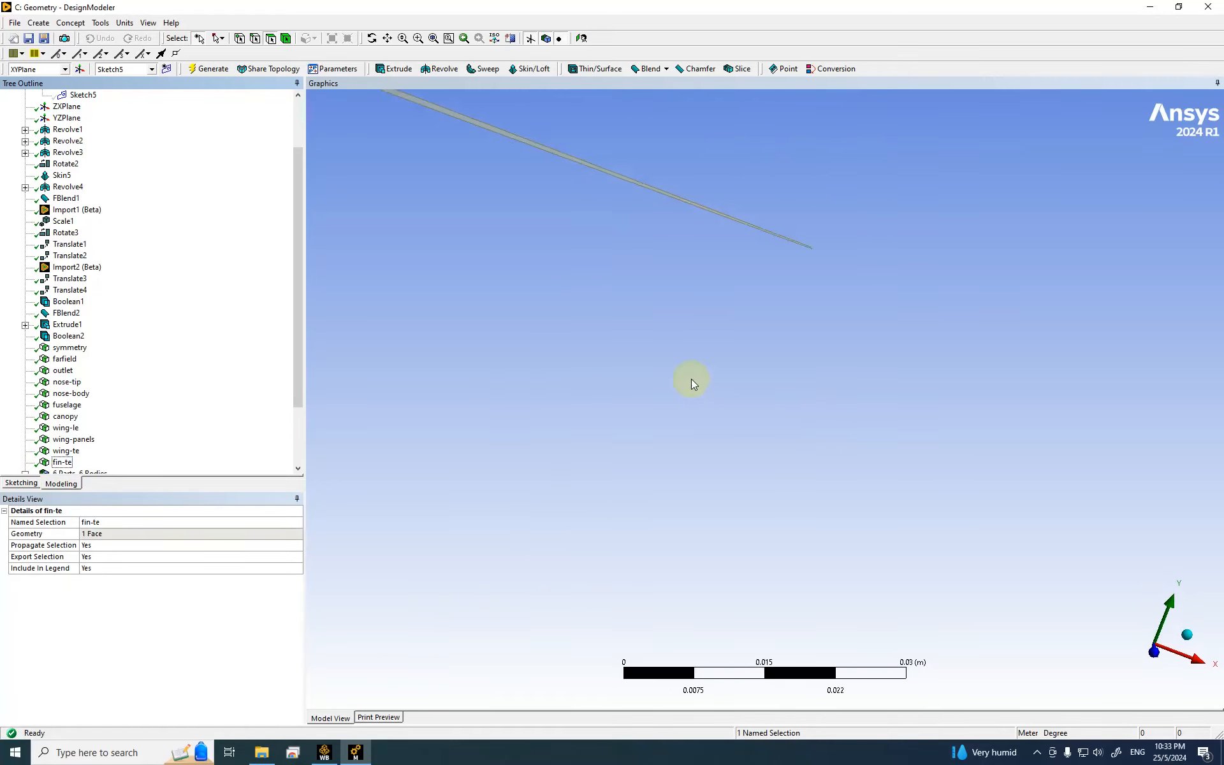
scroll(692, 378, "down", 10)
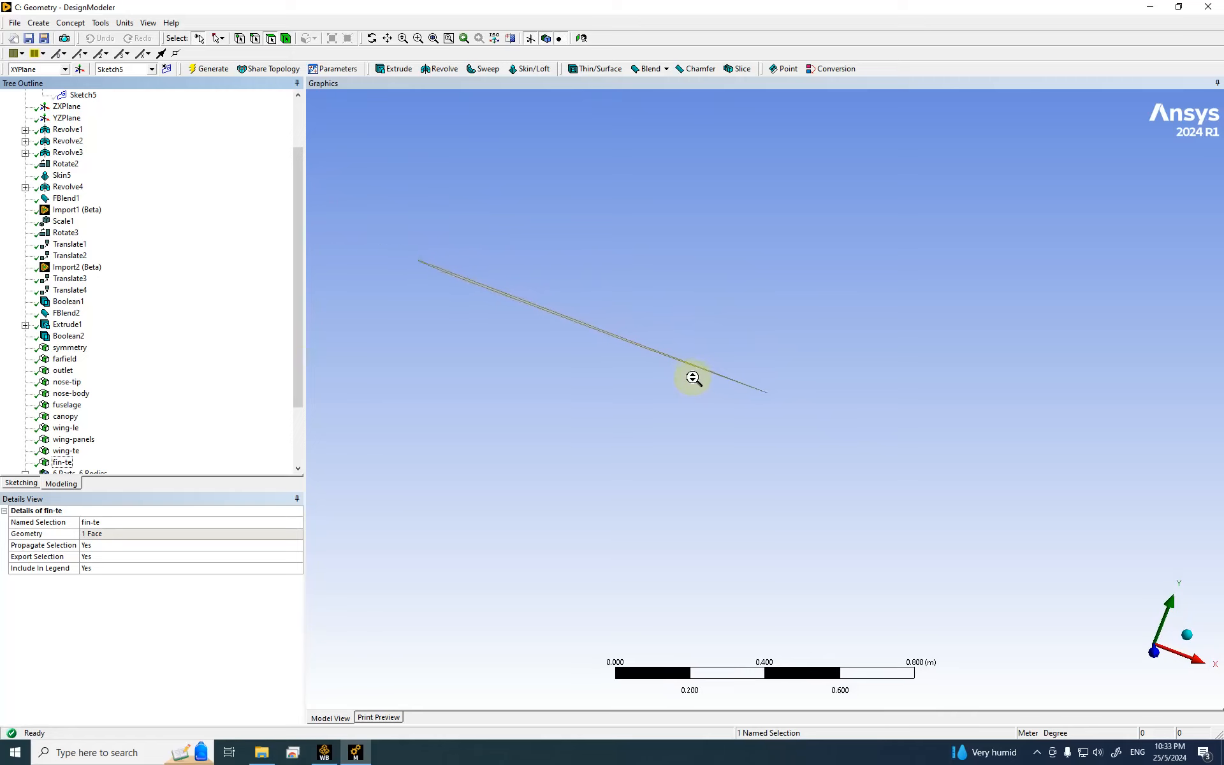
scroll(695, 377, "down", 2)
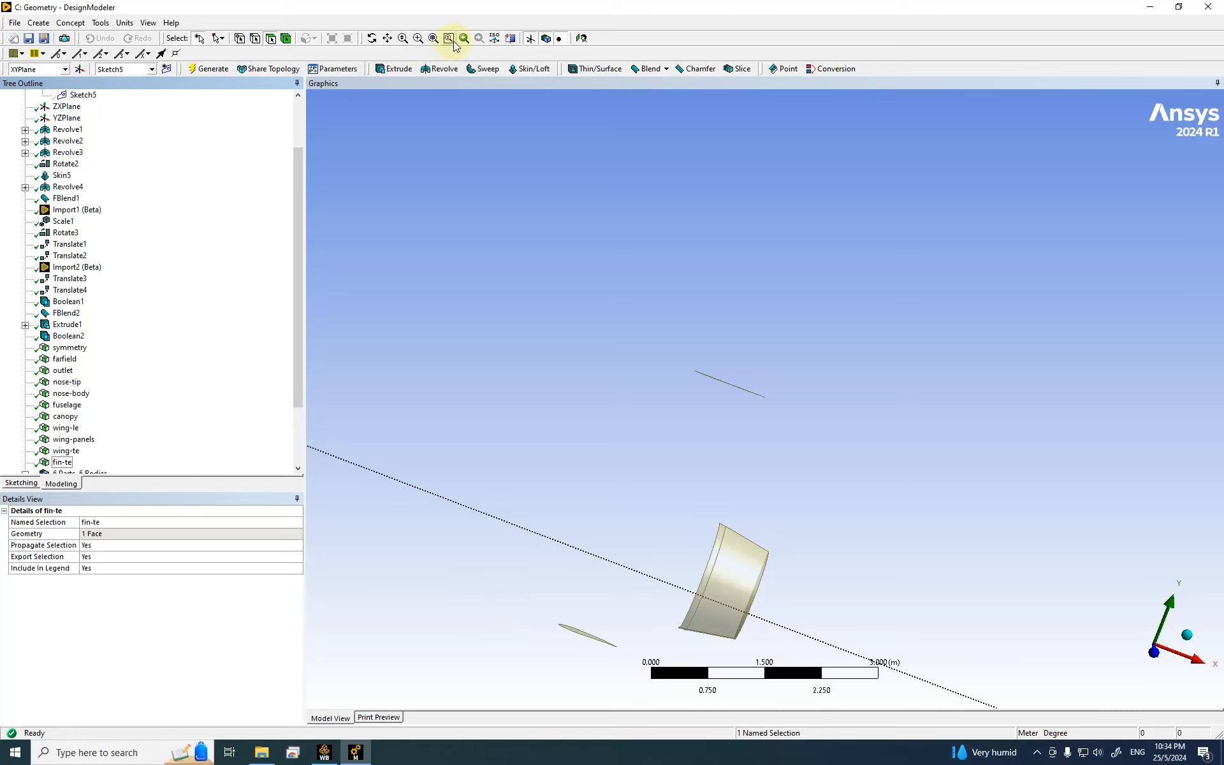
Step: Switch to edge selection and zoom in on the thin wing section
left_click(255, 38)
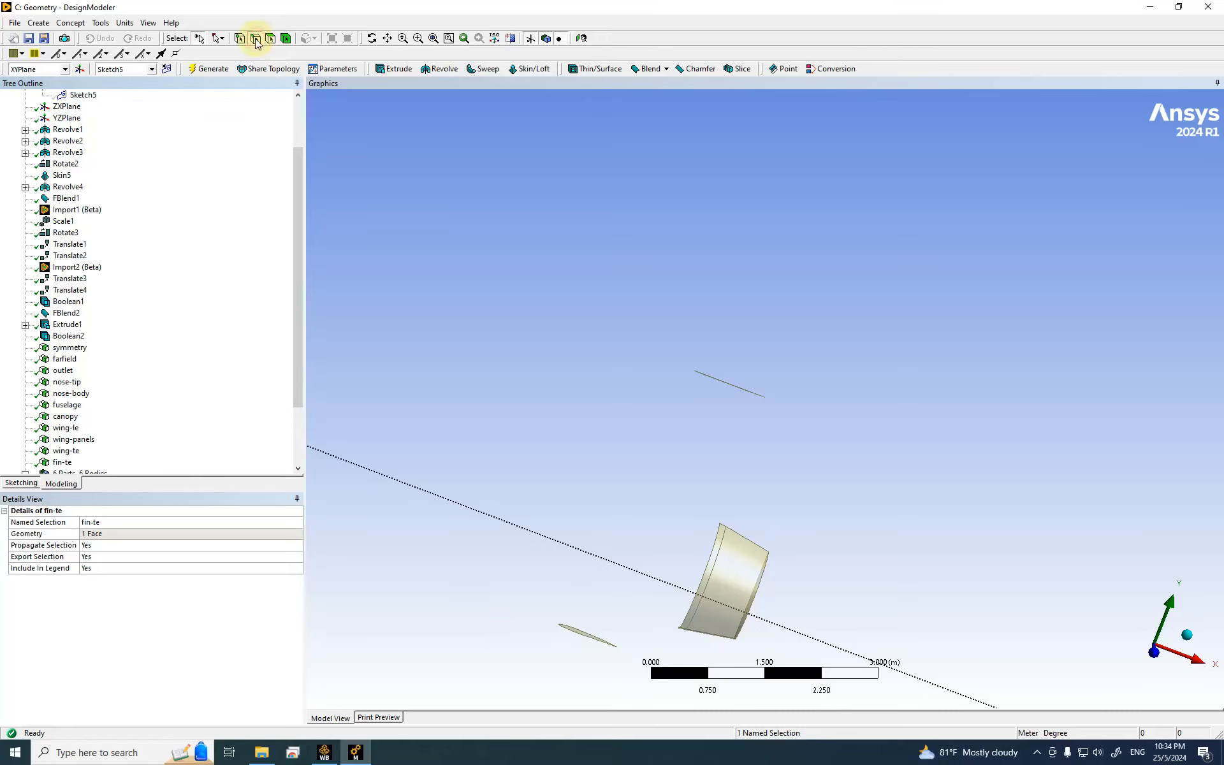
left_click(582, 633)
left_click(582, 633)
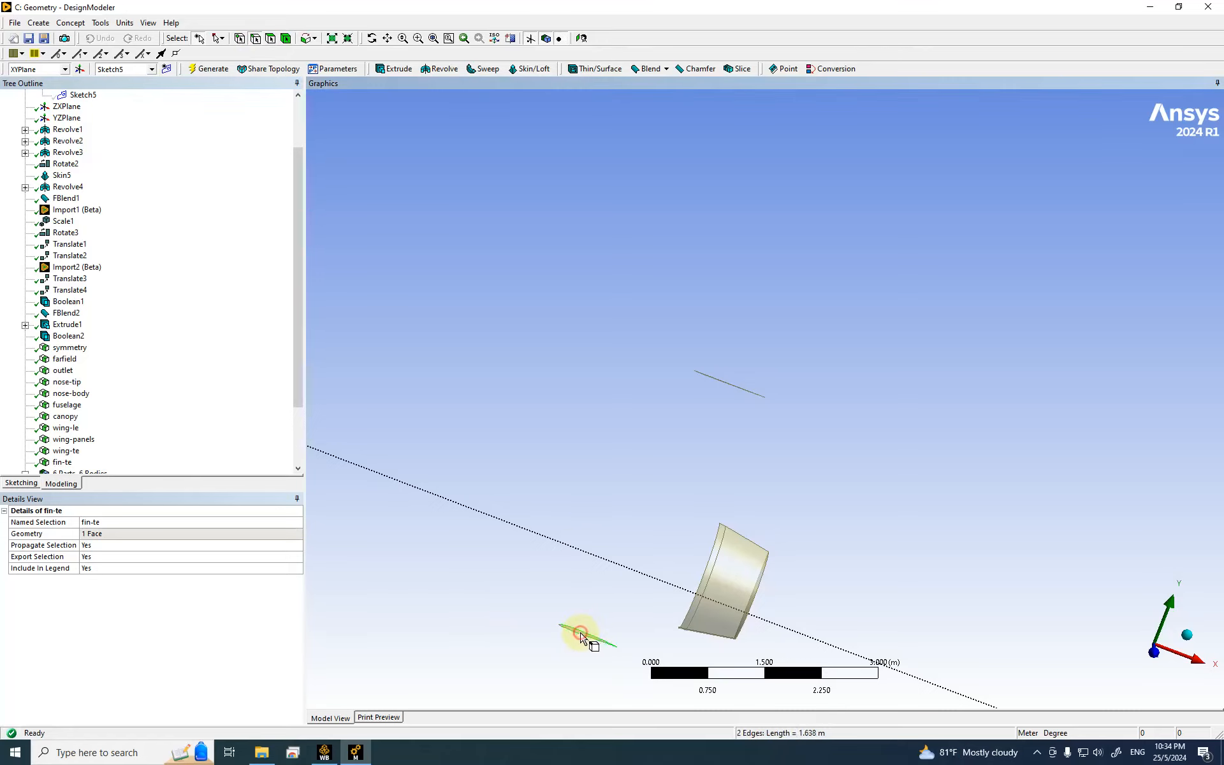
left_click(418, 39)
left_click_drag(525, 598, 639, 669)
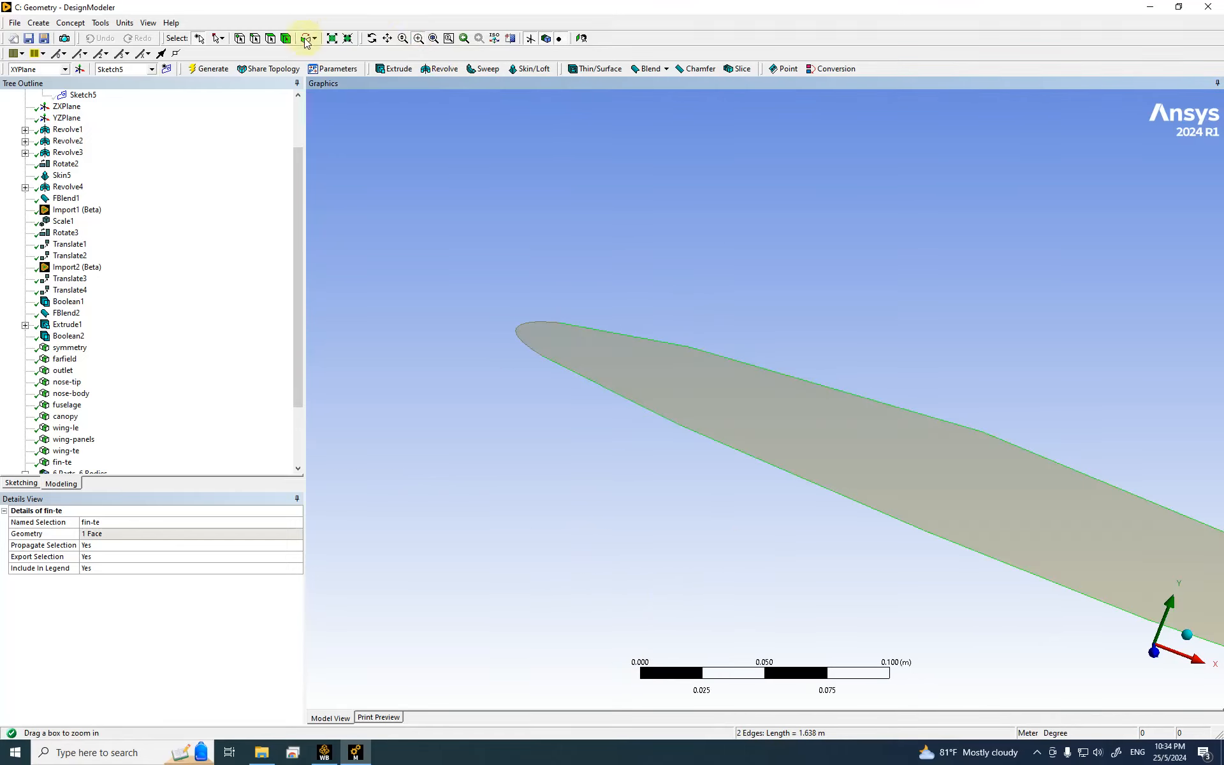
left_click(255, 40)
left_click(533, 338)
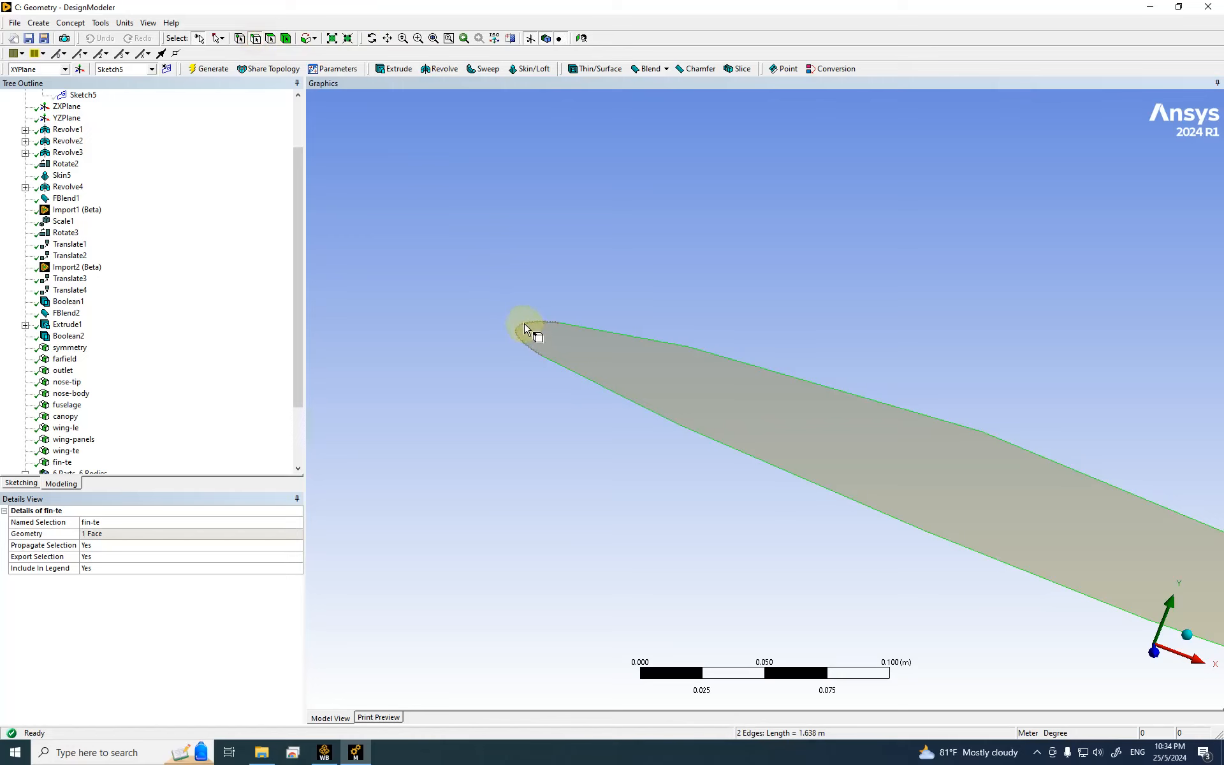
left_click(525, 328, "ctrl")
right_click(522, 323)
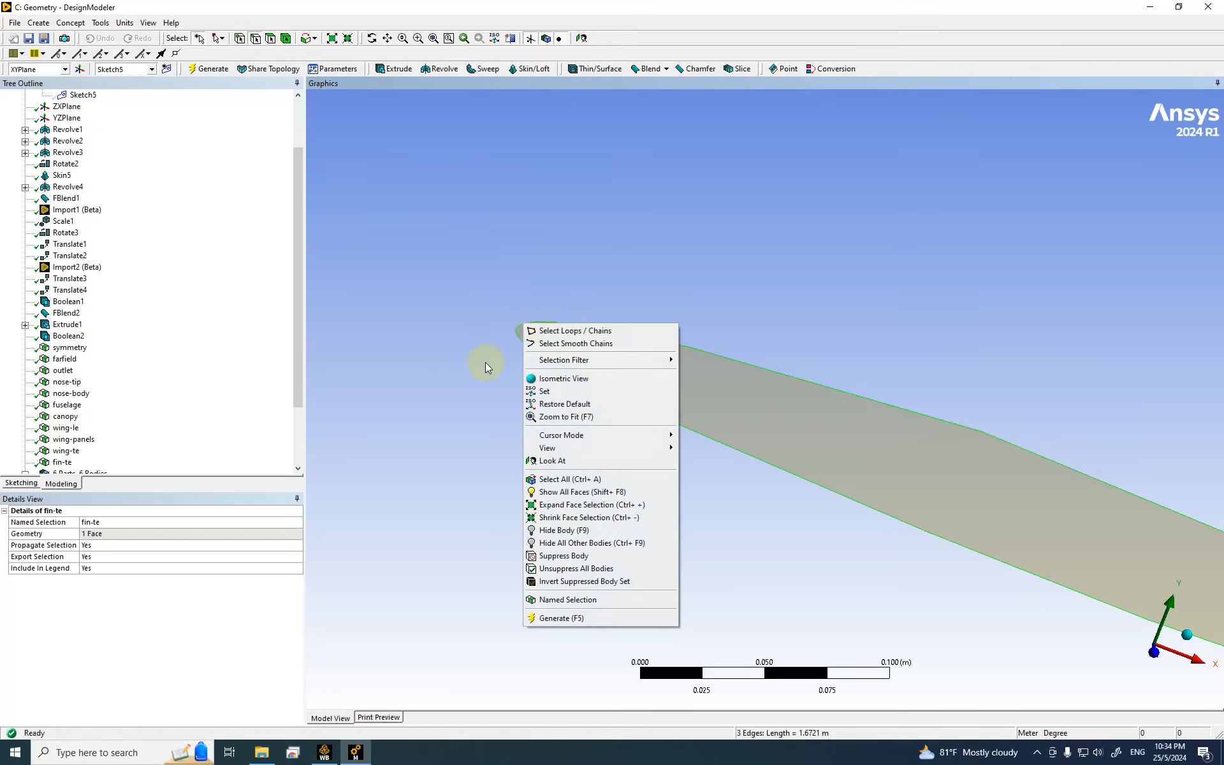
left_click(448, 364)
Step: Zoom into the wing tip and select the four edges around it
left_click(582, 329)
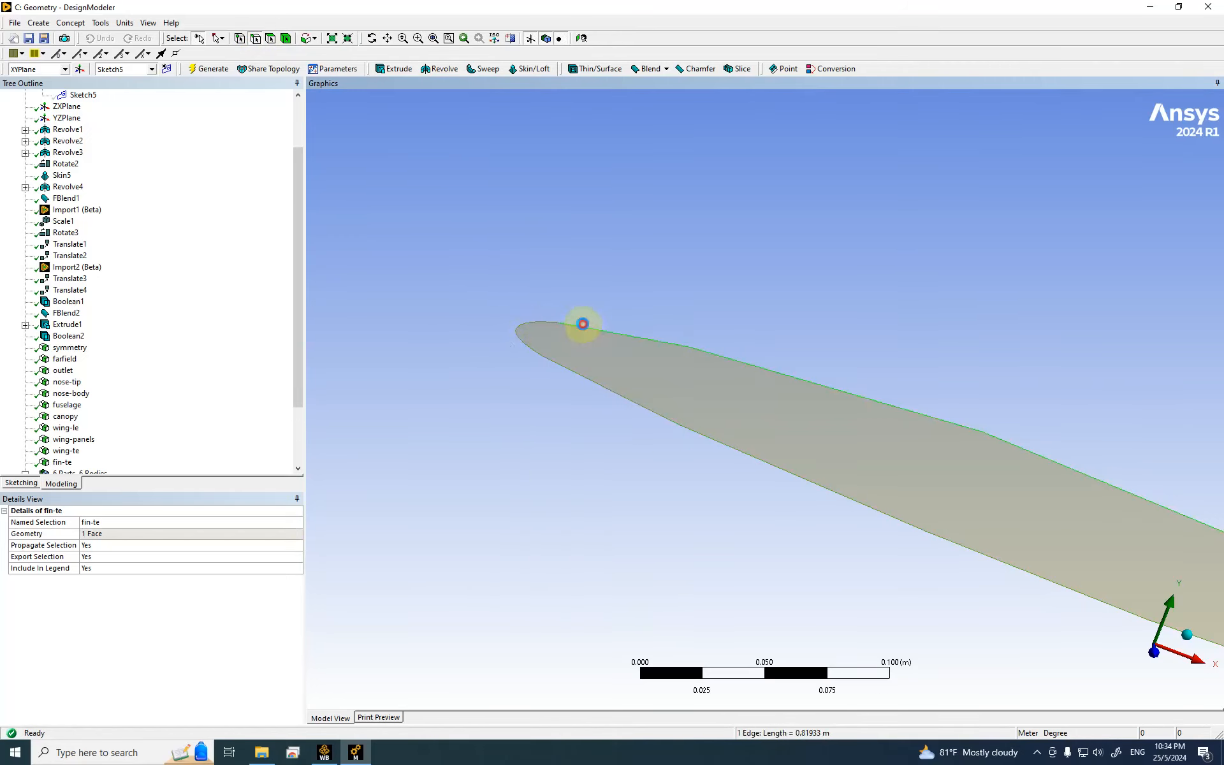
left_click(552, 326, "ctrl")
left_click(572, 373, "ctrl")
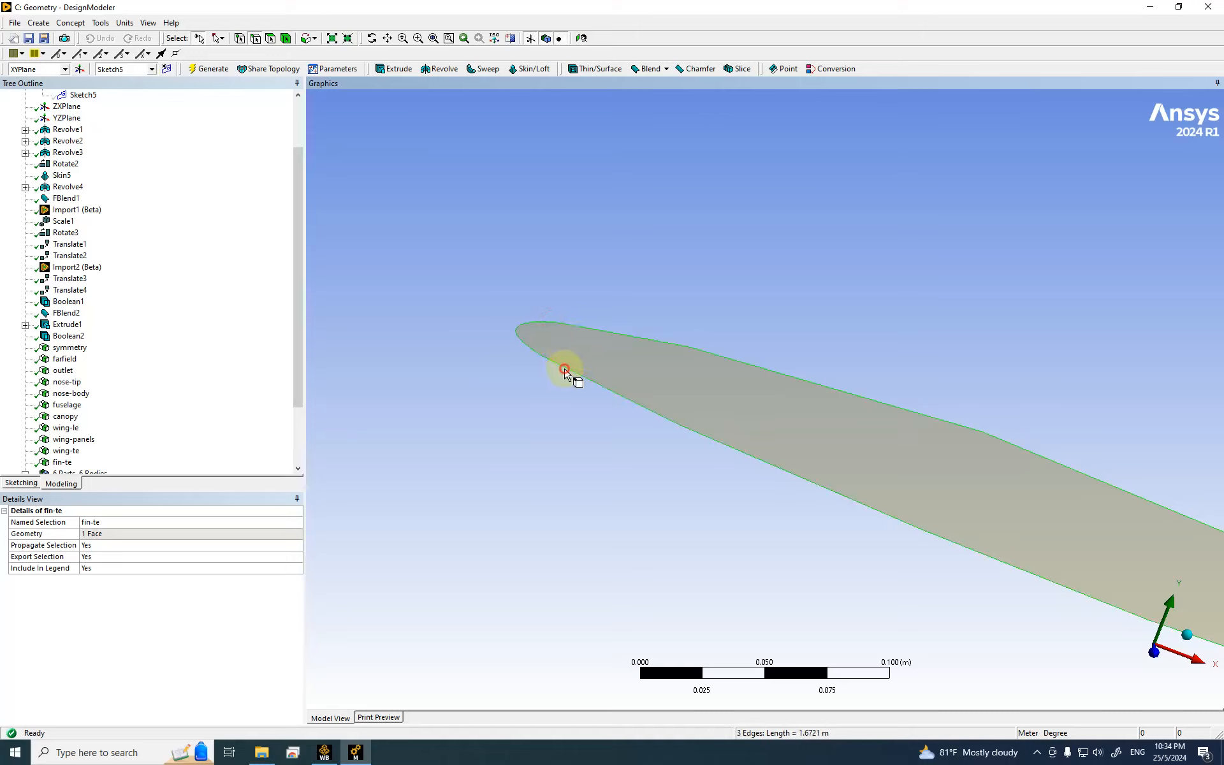
scroll(467, 363, "down", 5)
scroll(640, 404, "down", 3)
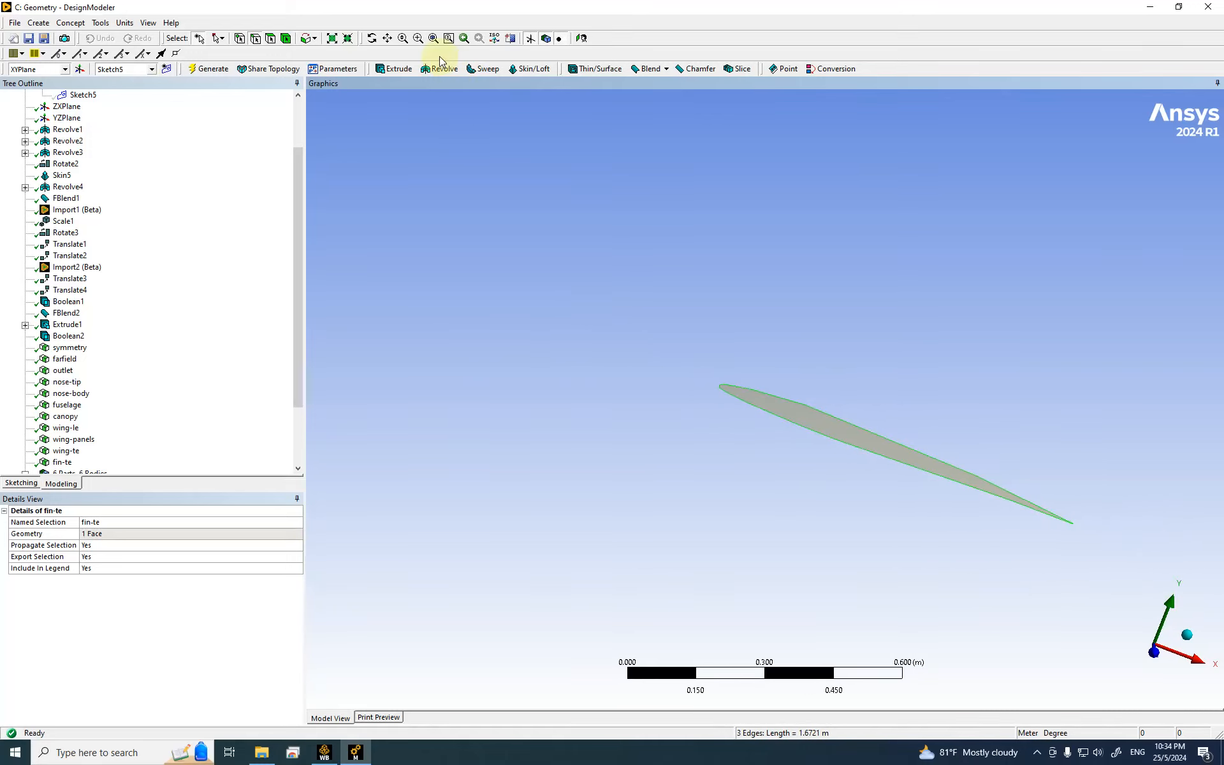
left_click(418, 38)
left_click_drag(1050, 503, 1094, 569)
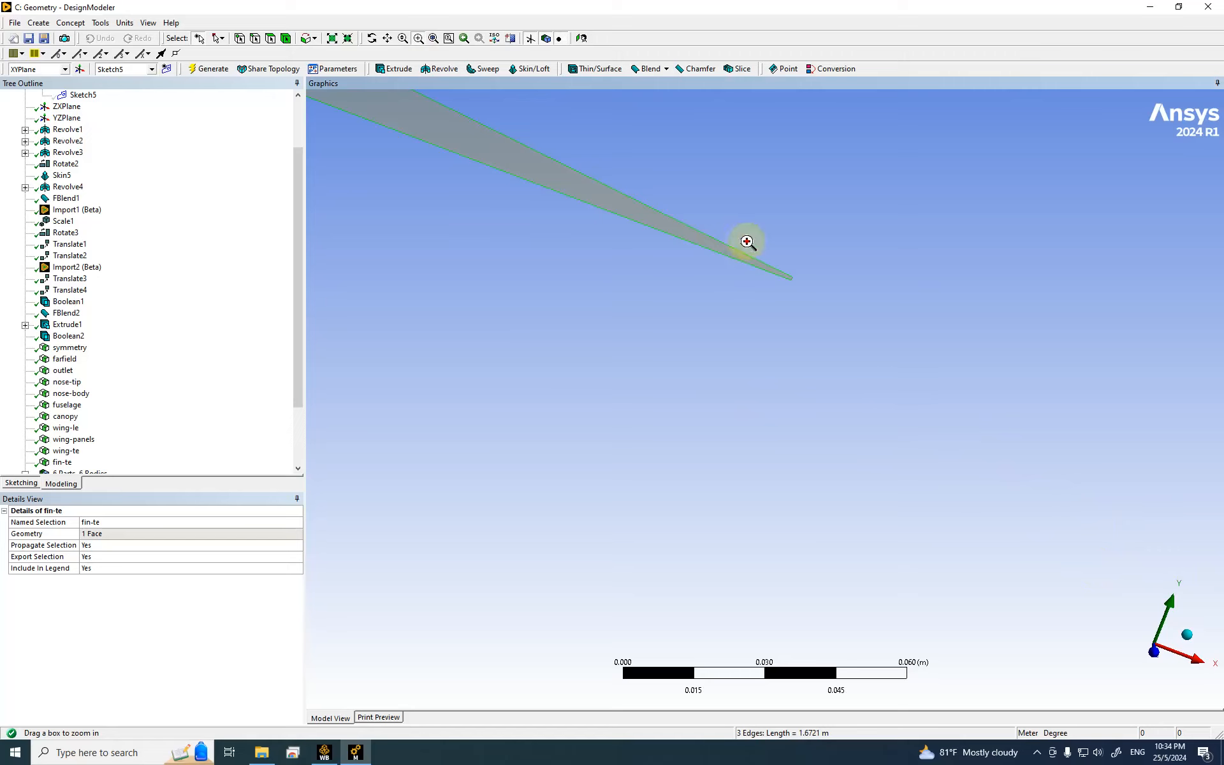
left_click_drag(745, 239, 835, 309)
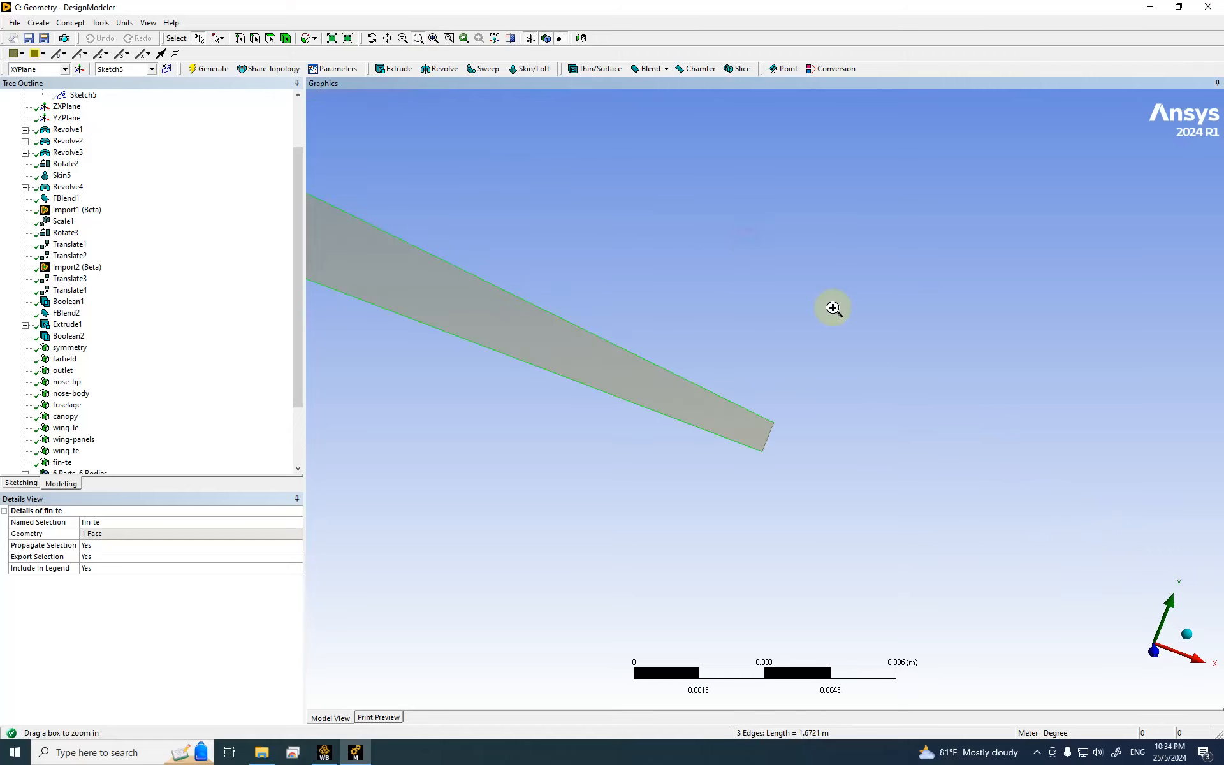
left_click(255, 37)
left_click(768, 443)
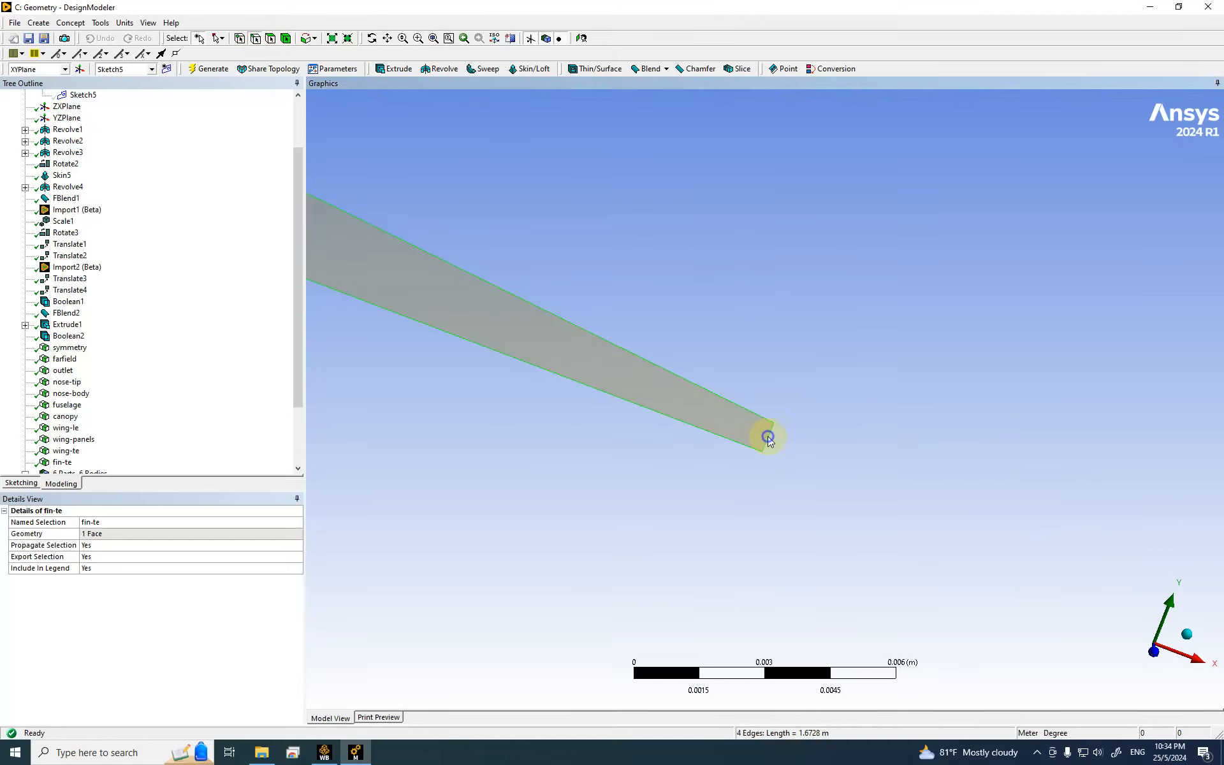
Step: Create a named selection from the four edges and name it 'edge-tip'
right_click(768, 436)
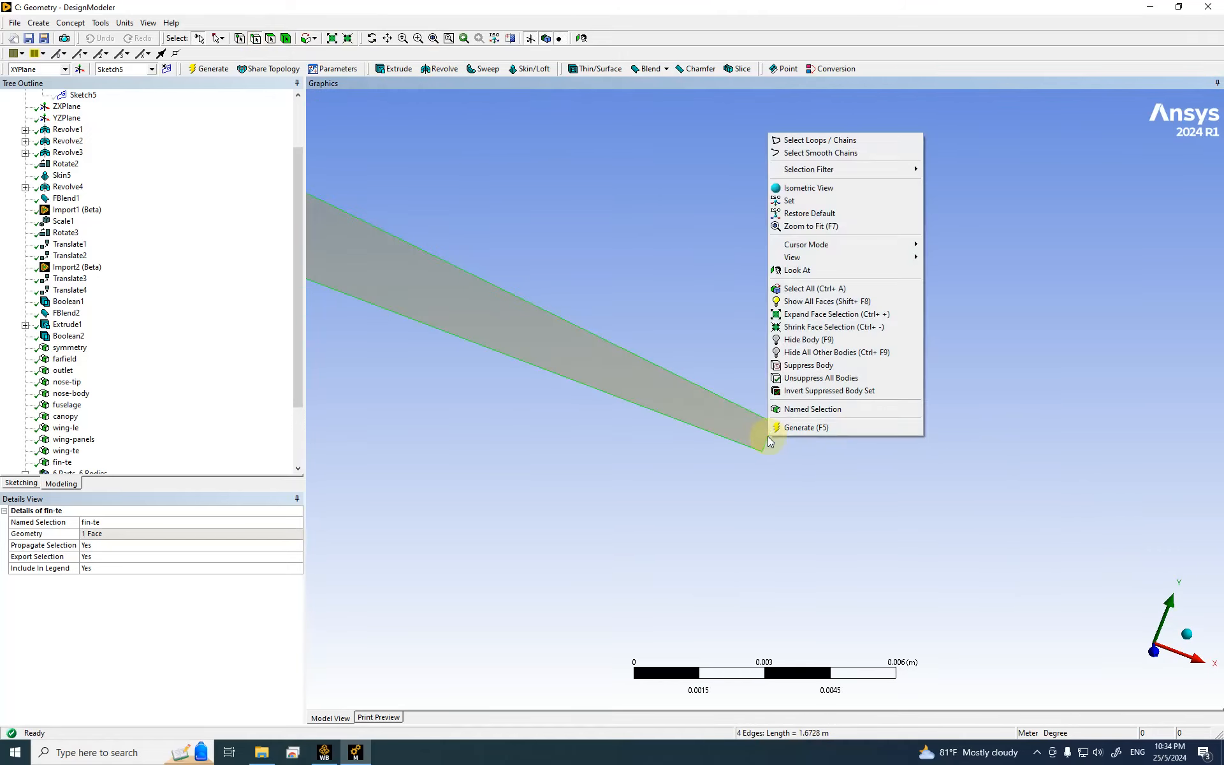
left_click(816, 410)
left_click(136, 533)
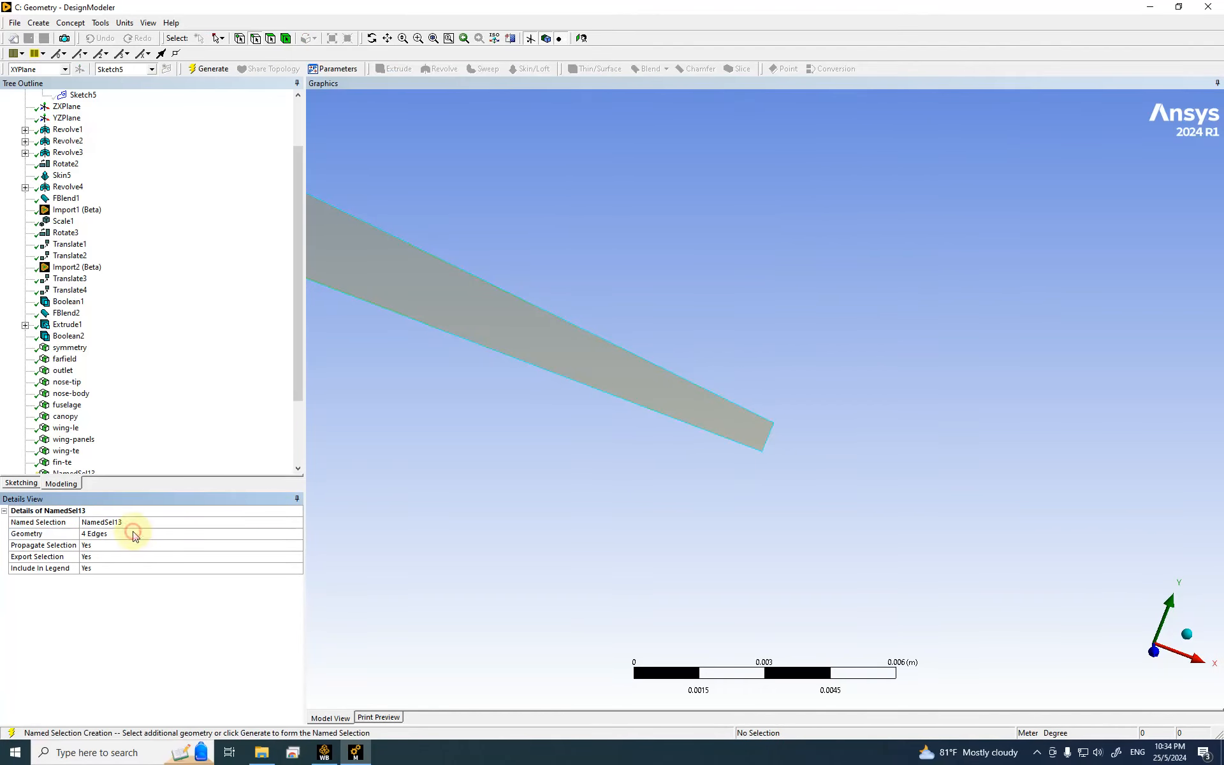
left_click(128, 522)
type("edge-top")
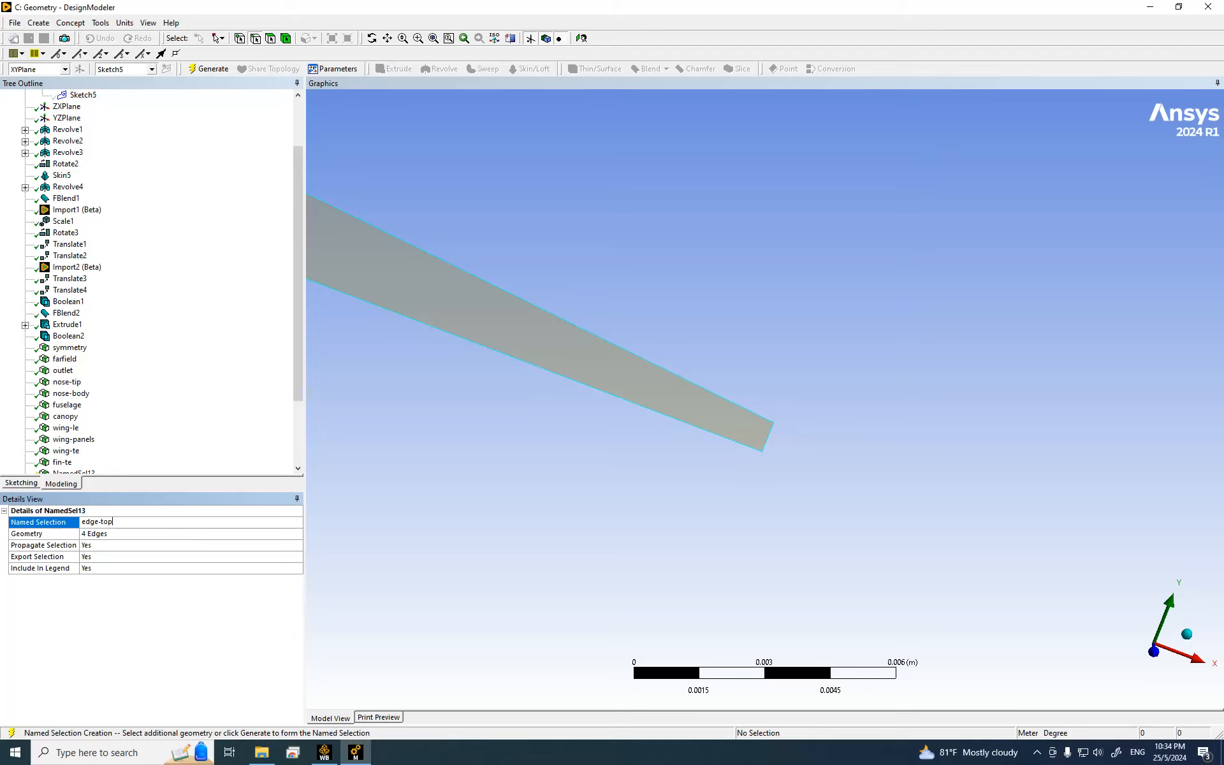
key("Return")
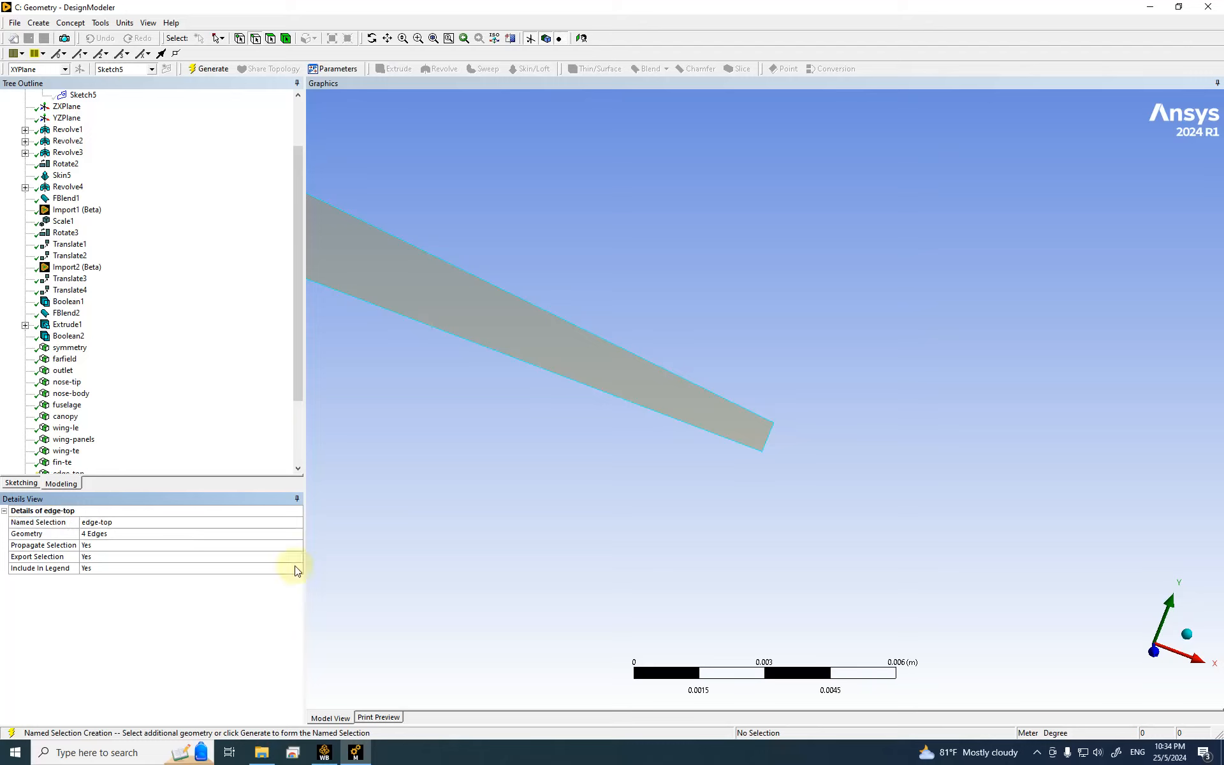
left_click(134, 524)
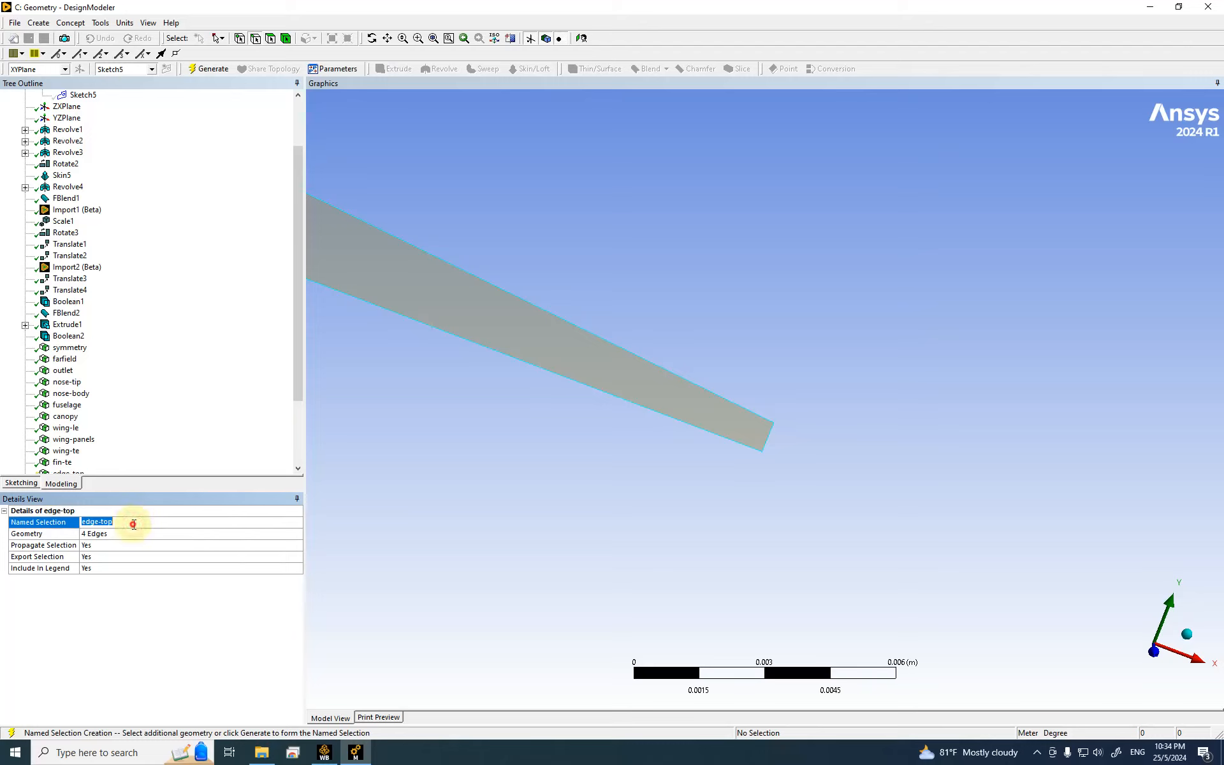
type("ti")
key("Return")
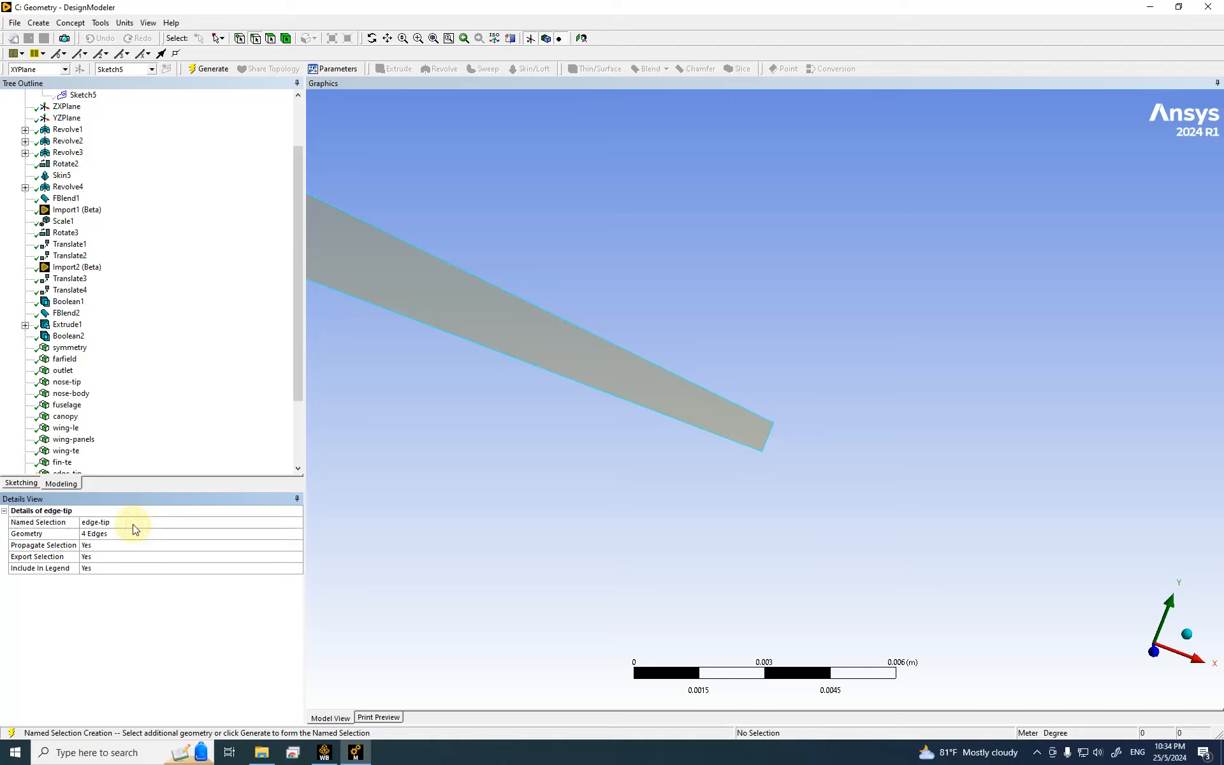
Step: Generate edge-tip, then create a named selection 'wing-tip' from the wing's tip face
left_click(208, 68)
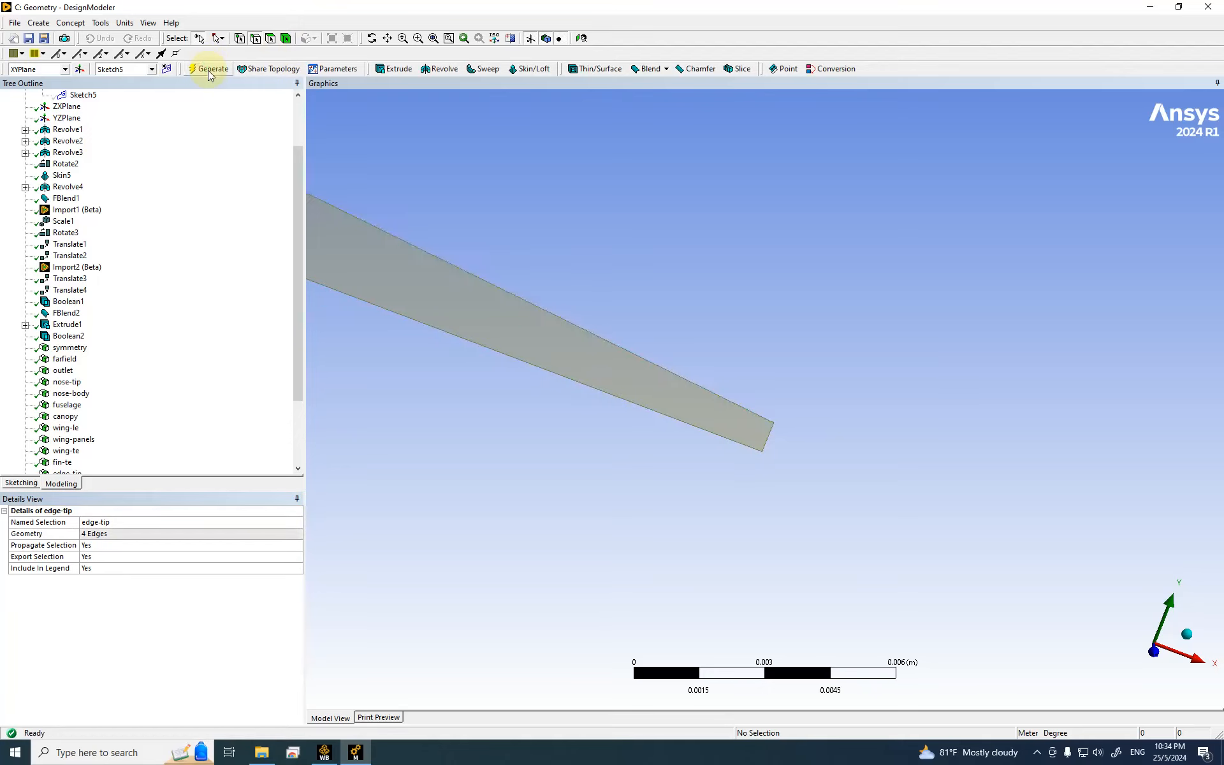
scroll(679, 360, "down", 10)
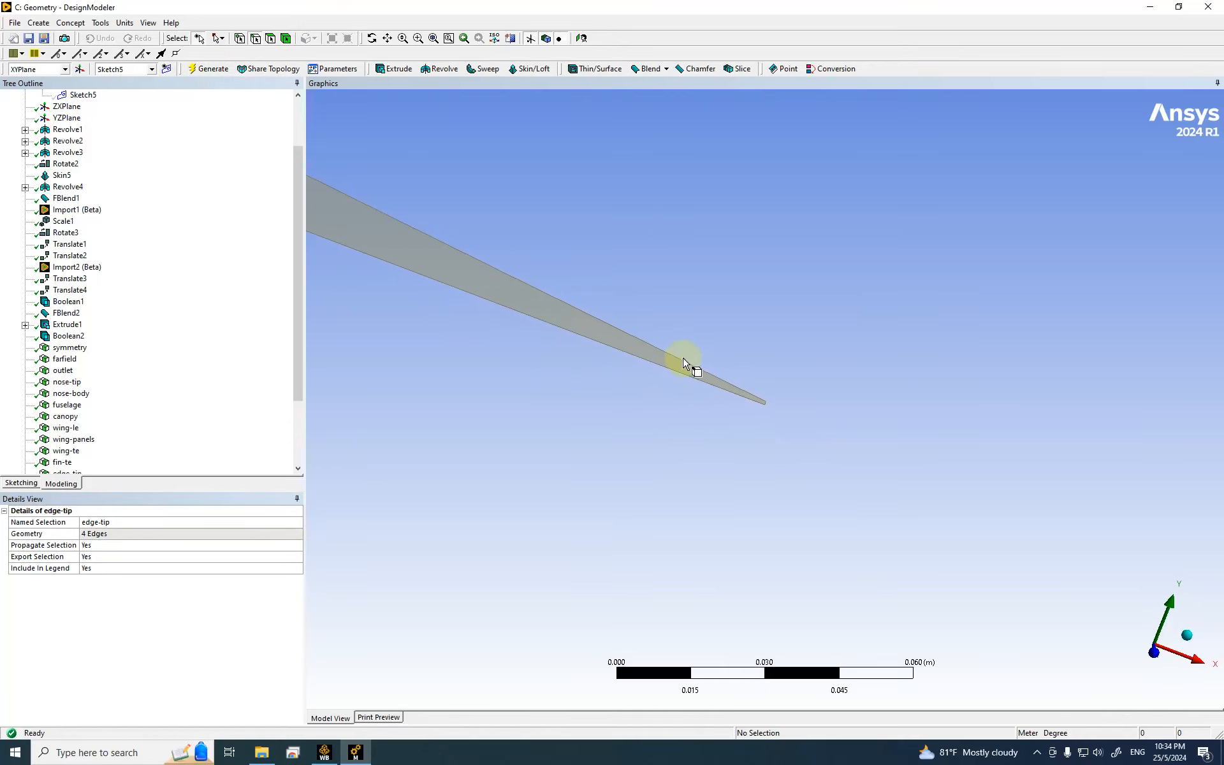
scroll(683, 352, "down", 6)
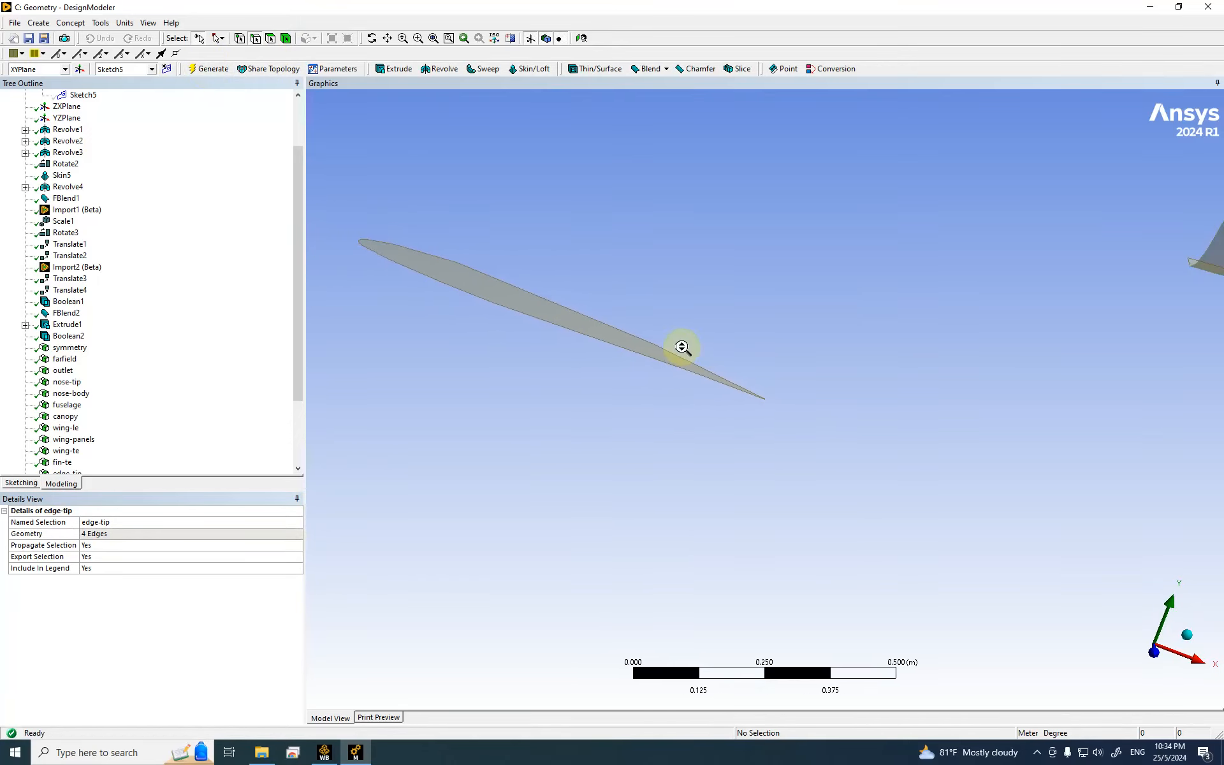
left_click(270, 38)
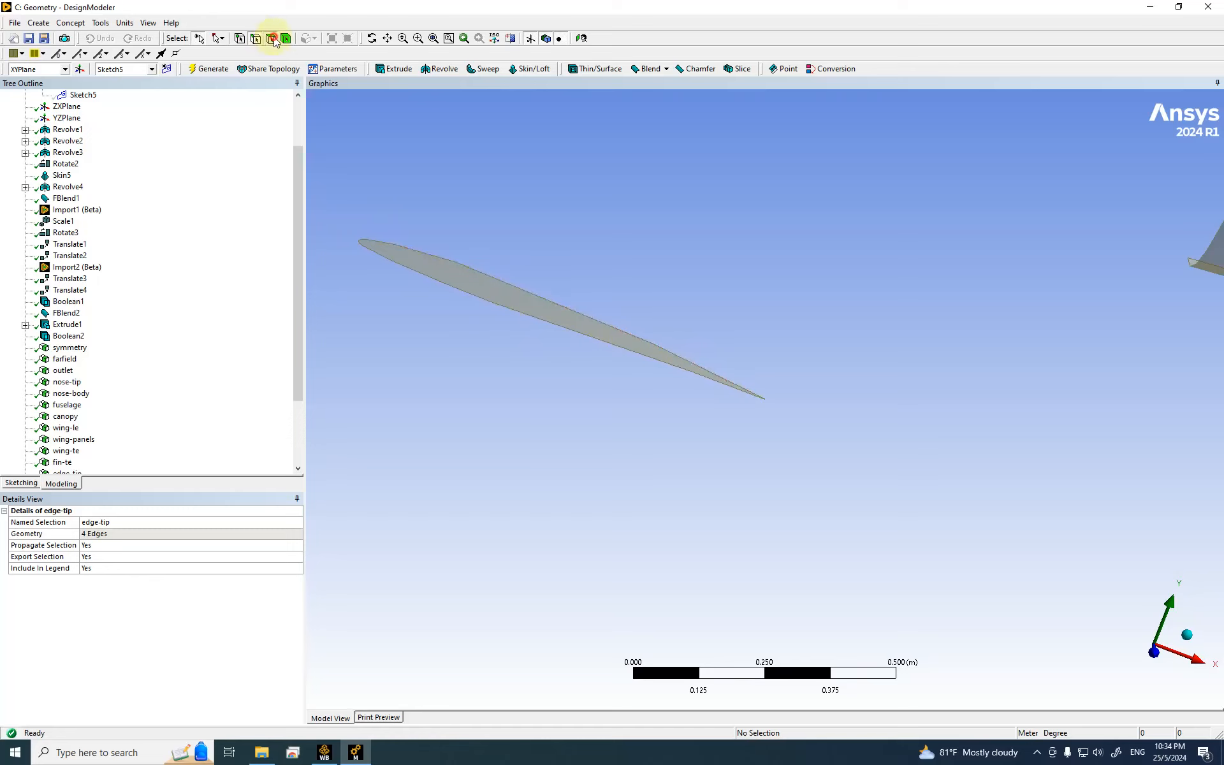
left_click(471, 288)
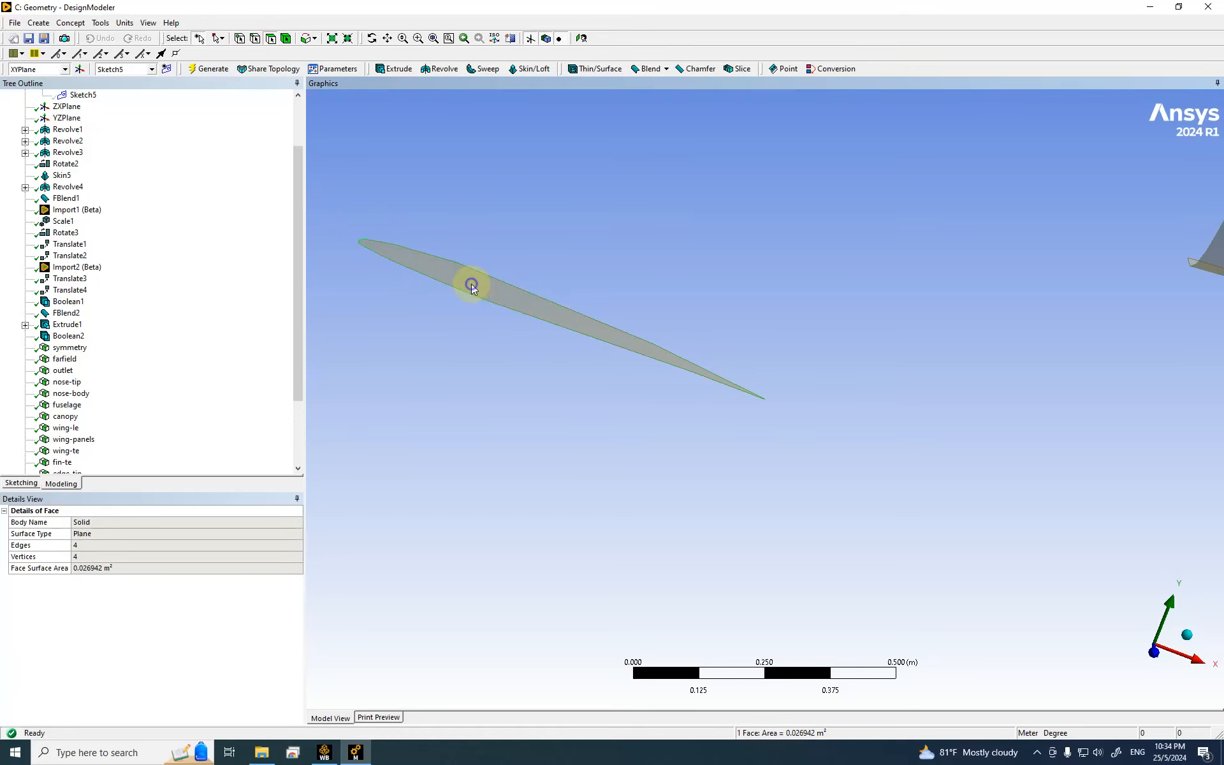
right_click(471, 288)
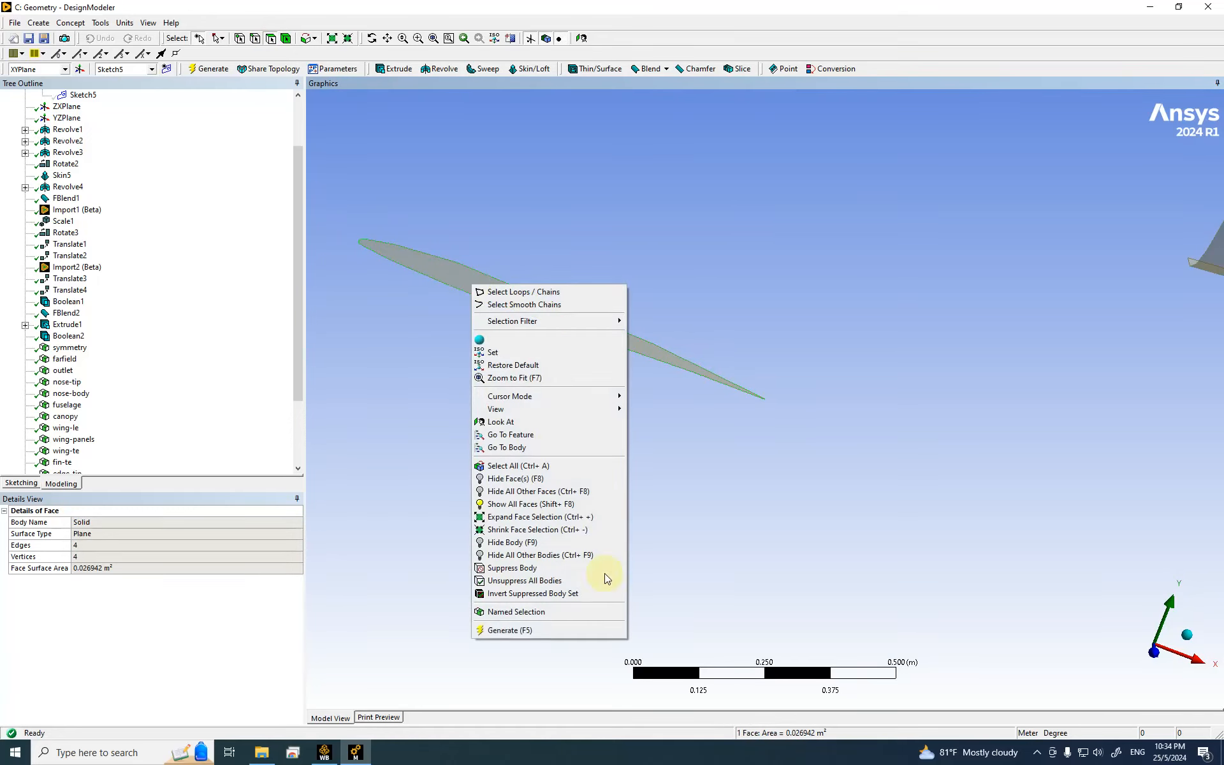
left_click(510, 612)
left_click(112, 534)
left_click(105, 522)
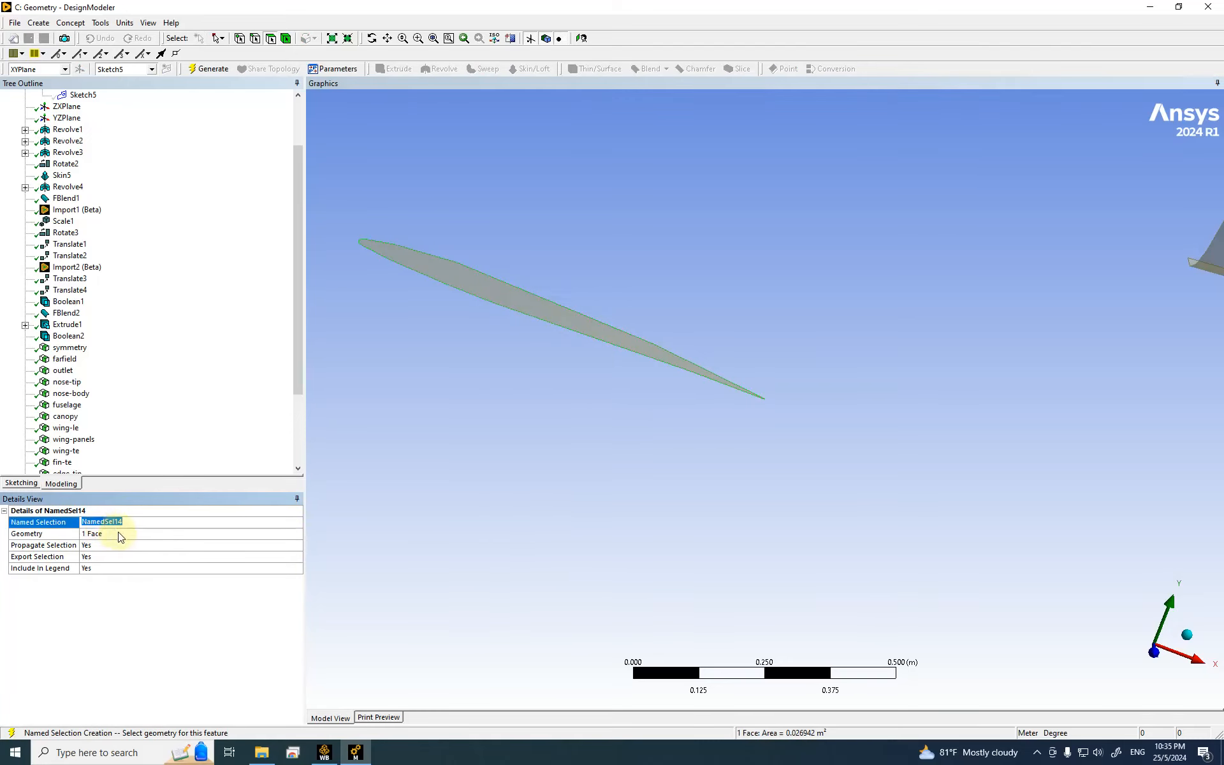
type("wing-tip")
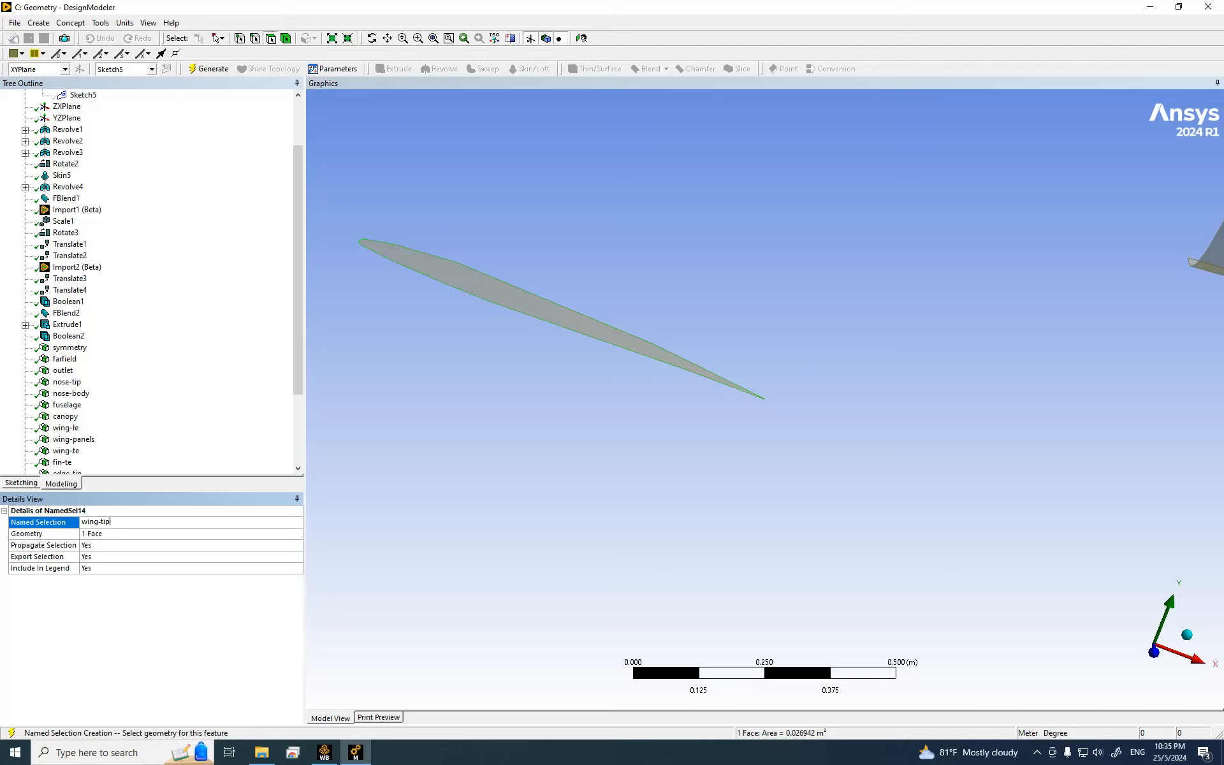
key("Return")
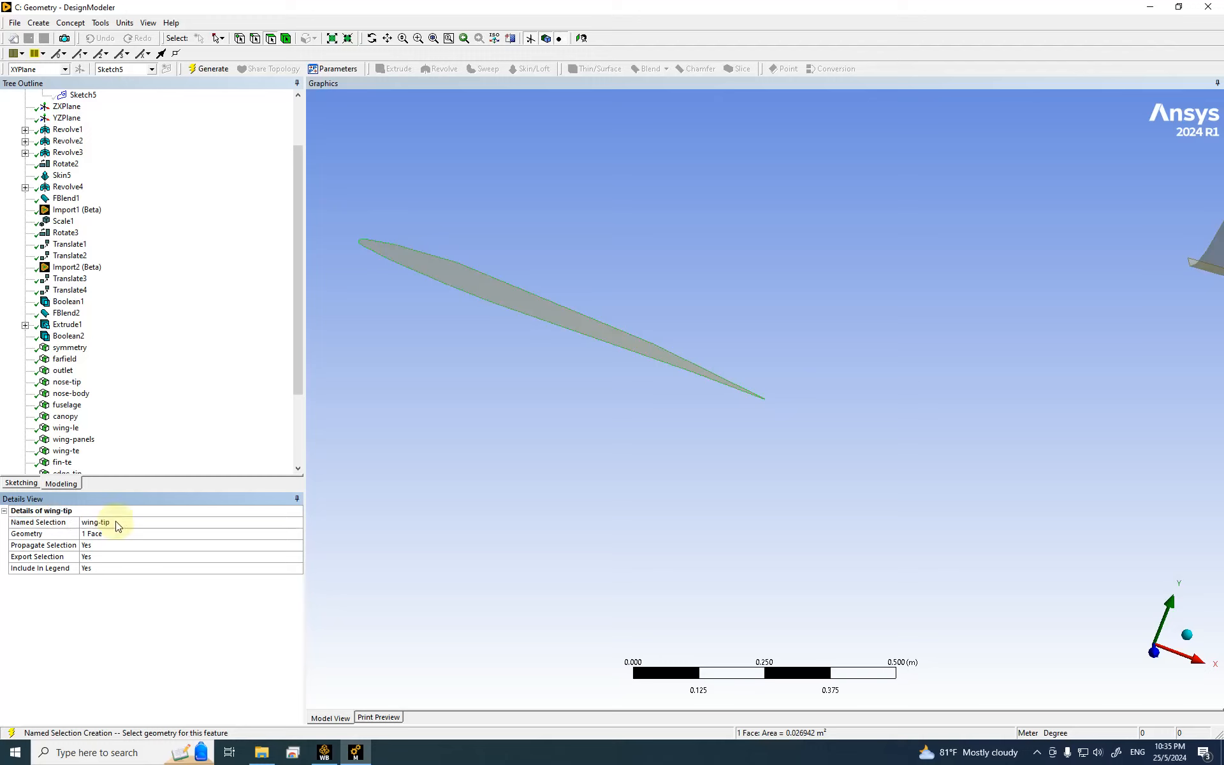
Step: Generate the wing-tip named selection
left_click_drag(298, 284, 297, 376)
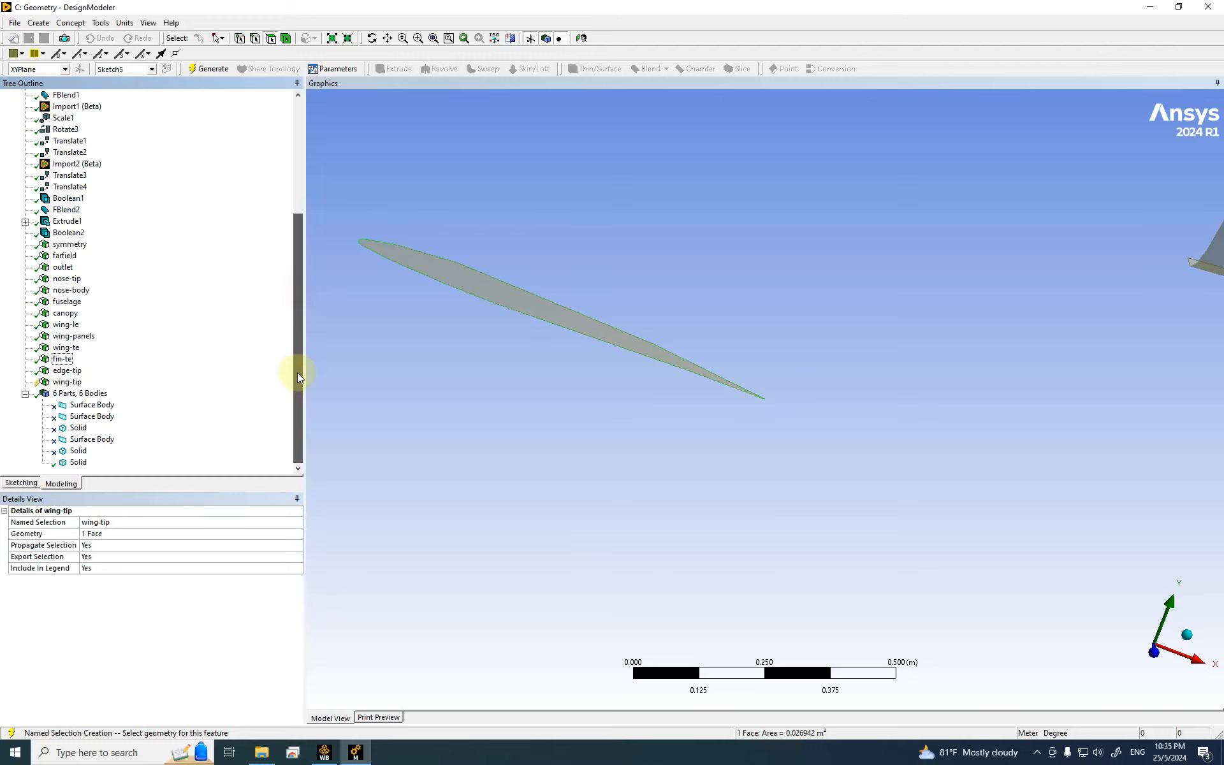
left_click(67, 371)
left_click(67, 372)
left_click(67, 382)
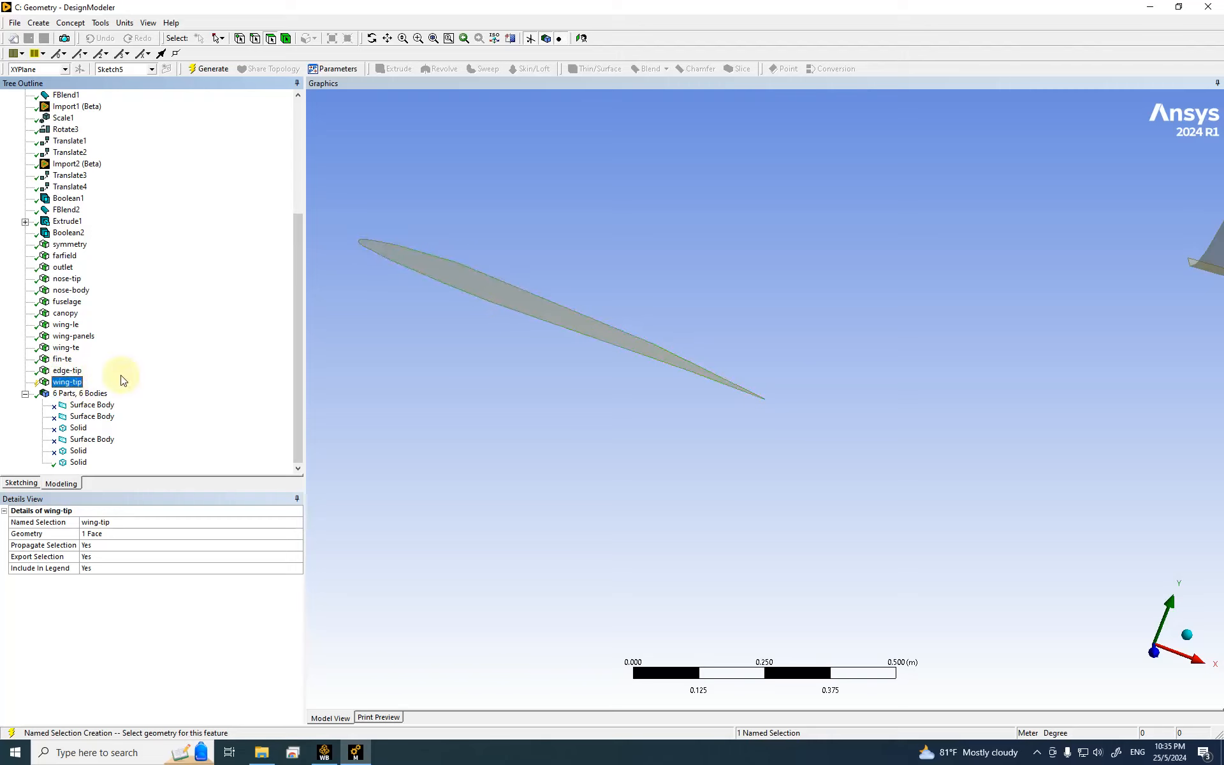
left_click(207, 68)
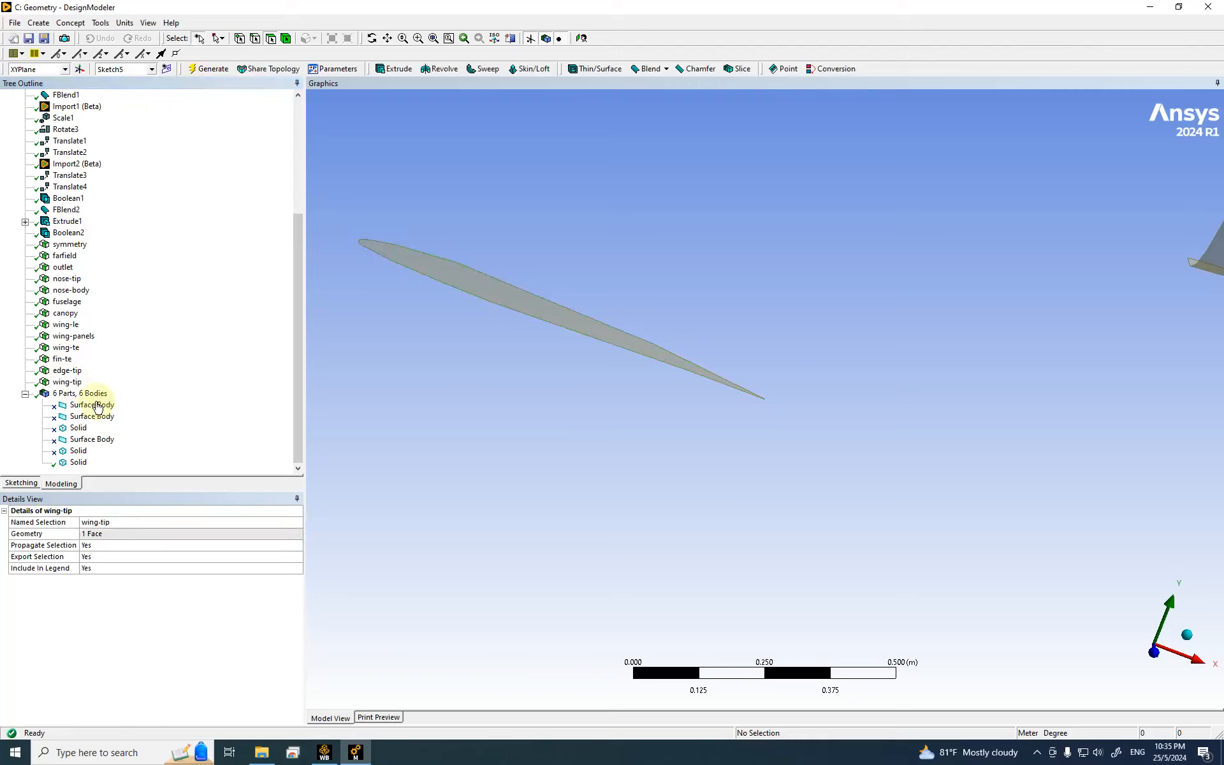
Step: Hide the wing-tip face and clear the selection
left_click(67, 371)
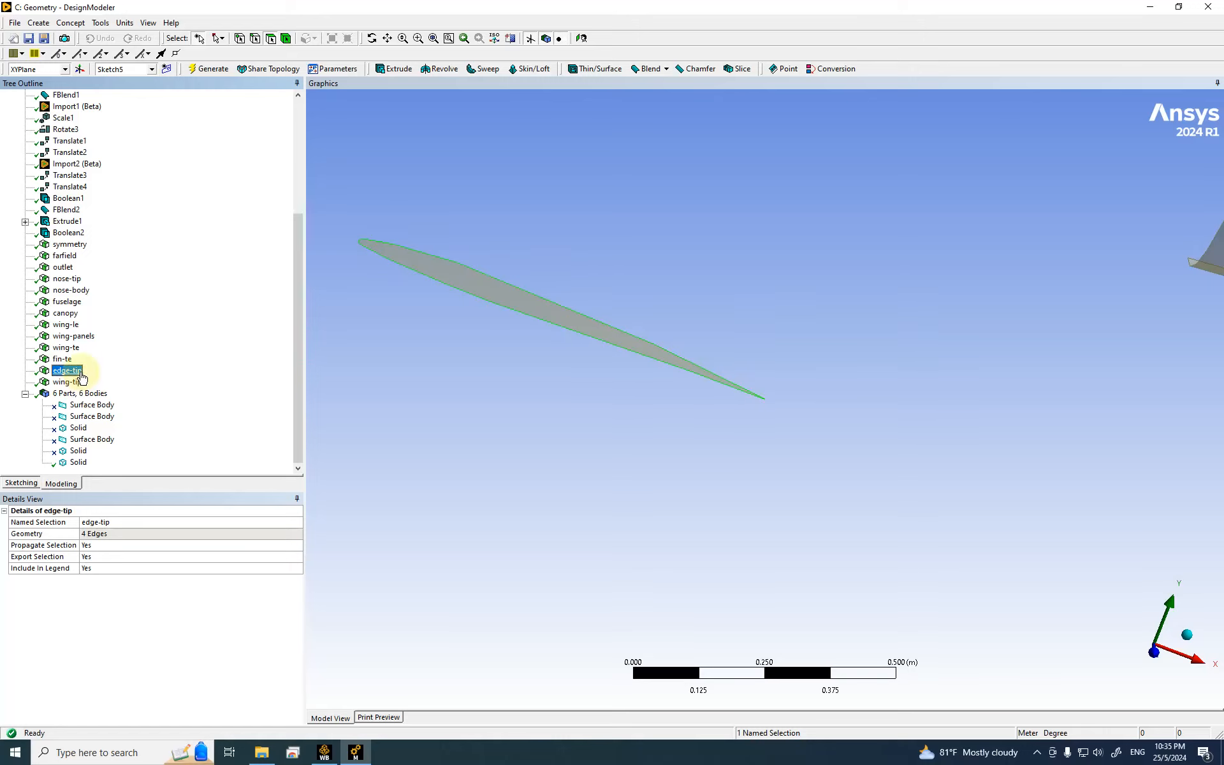
scroll(583, 399, "down", 4)
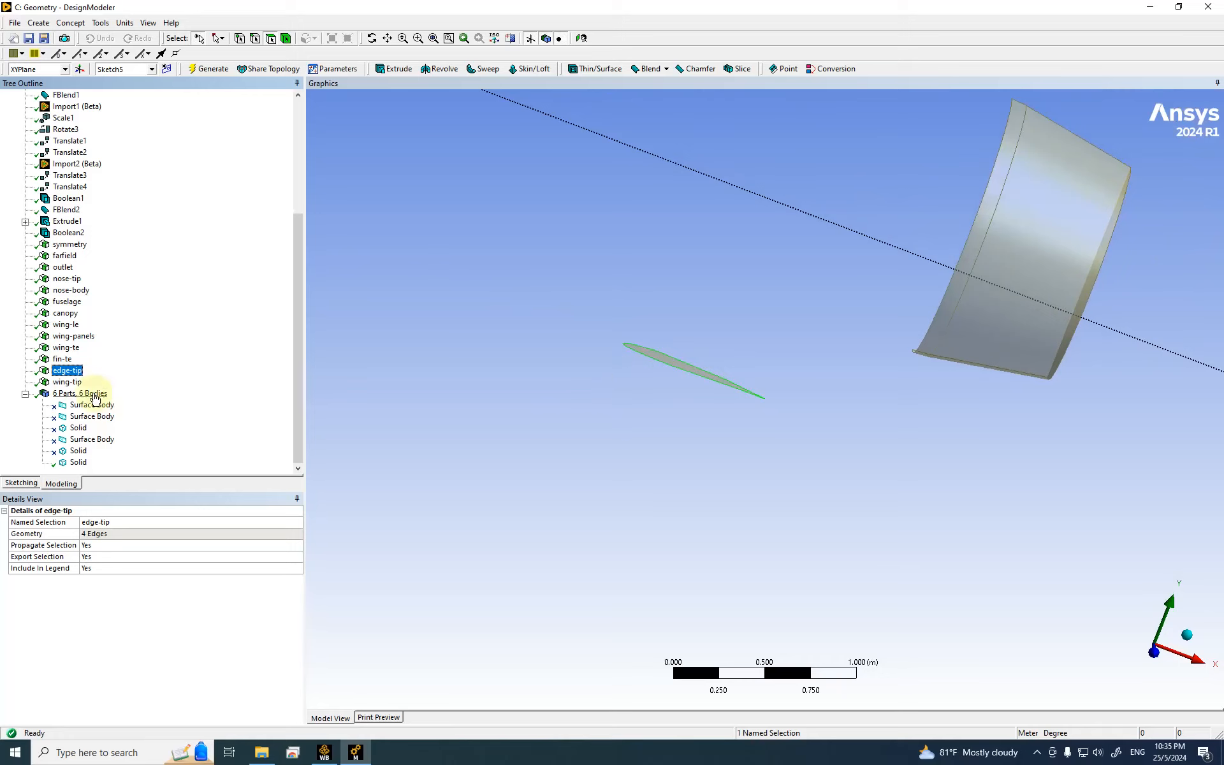
left_click(67, 382)
right_click(72, 382)
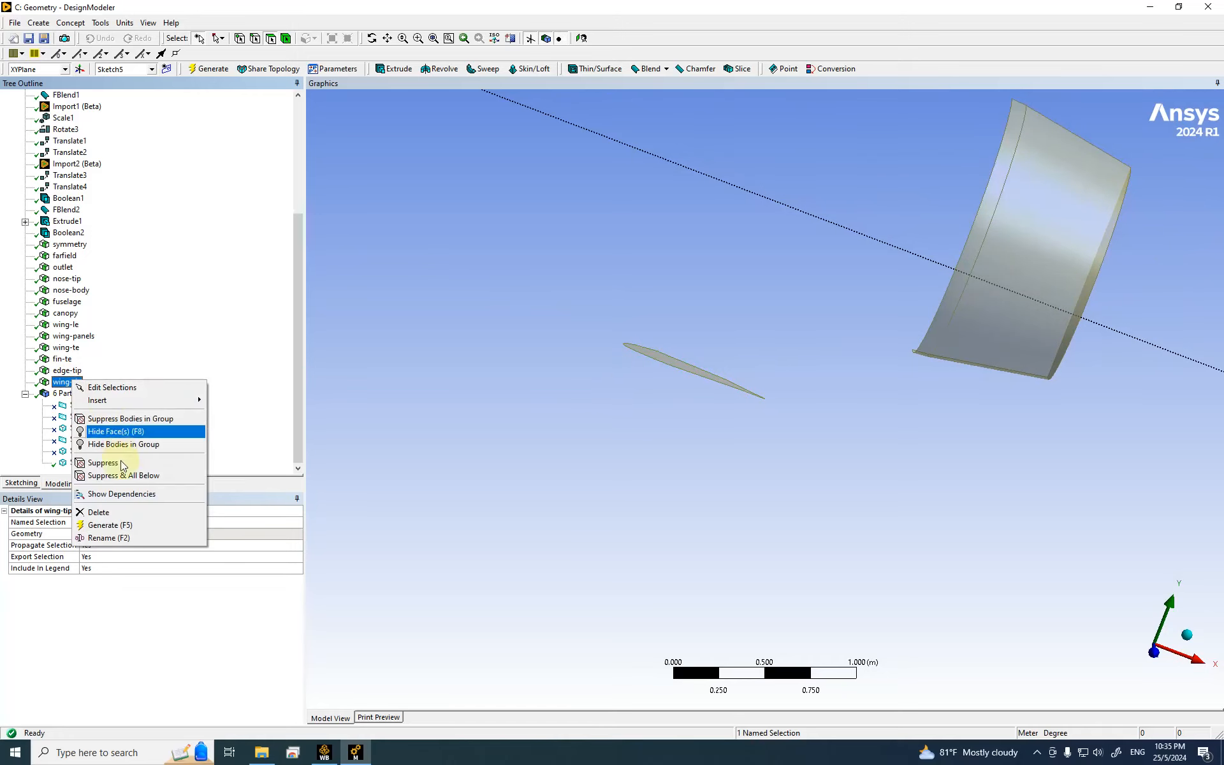
left_click(128, 444)
left_click(738, 439)
Step: Box-zoom onto the remaining thin wing tip edge
scroll(736, 434, "down", 5)
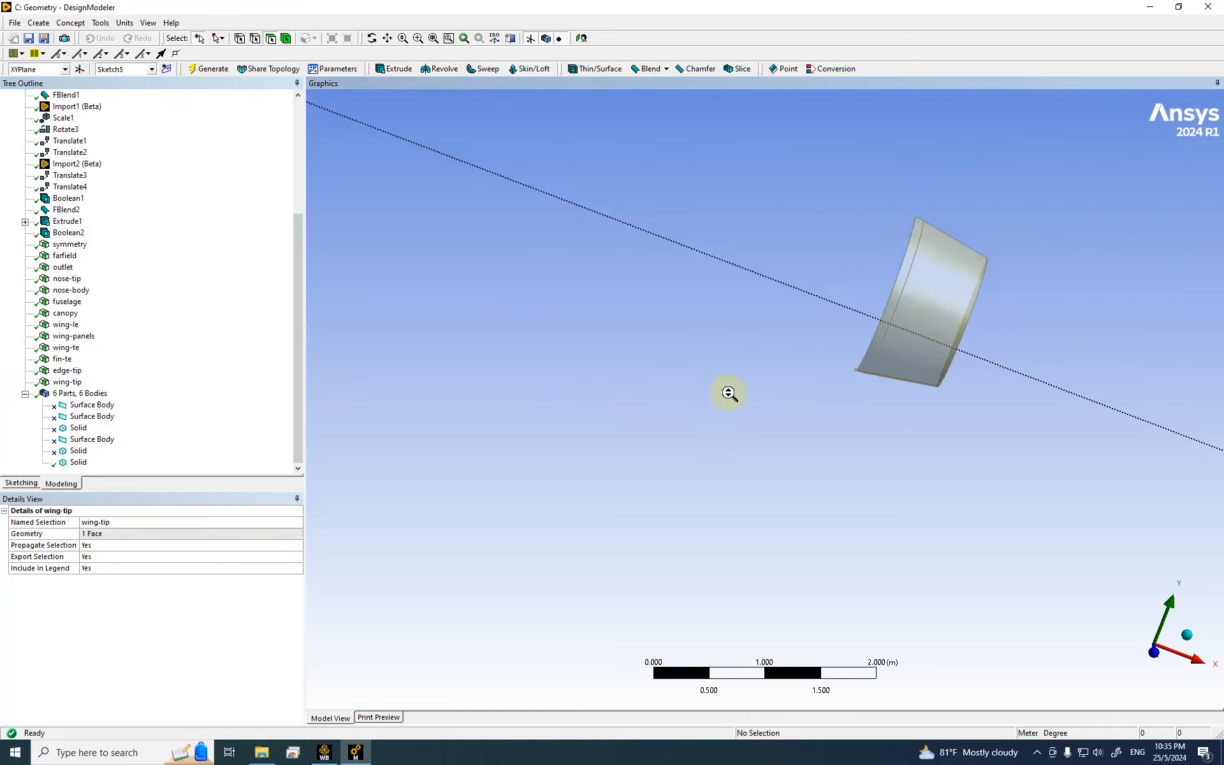
left_click(418, 39)
left_click_drag(800, 191, 887, 239)
left_click_drag(491, 292, 672, 415)
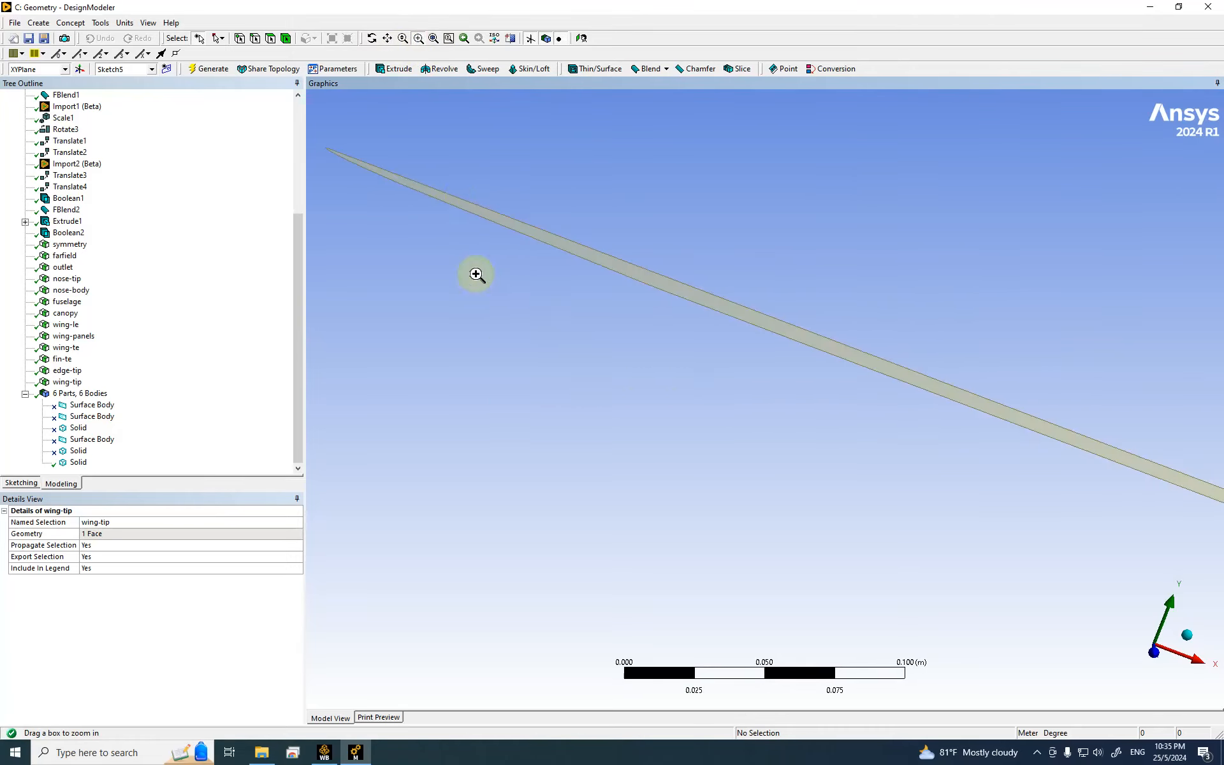
left_click(255, 38)
middle_click_drag(472, 221, 649, 416, "shift")
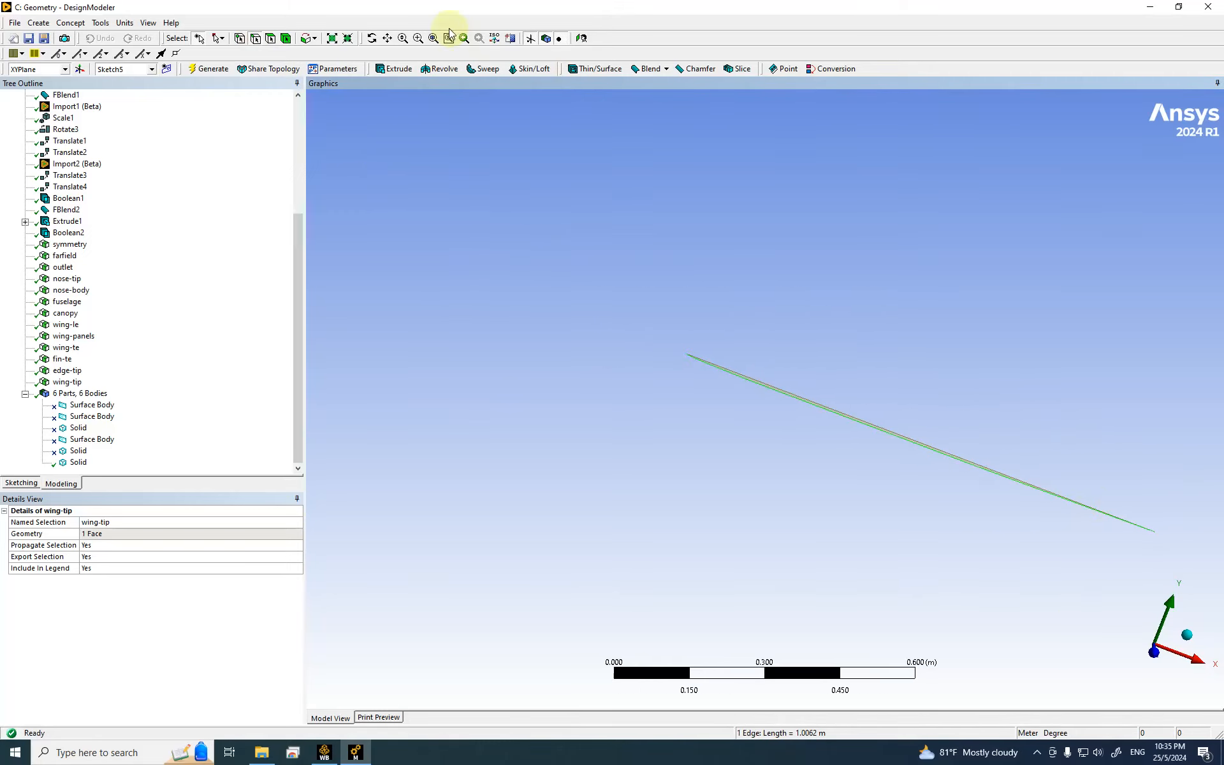
Step: View the model along the Y axis and zoom in on the green tip edge
left_click(418, 39)
left_click_drag(1117, 507, 1170, 571)
left_click(1155, 651)
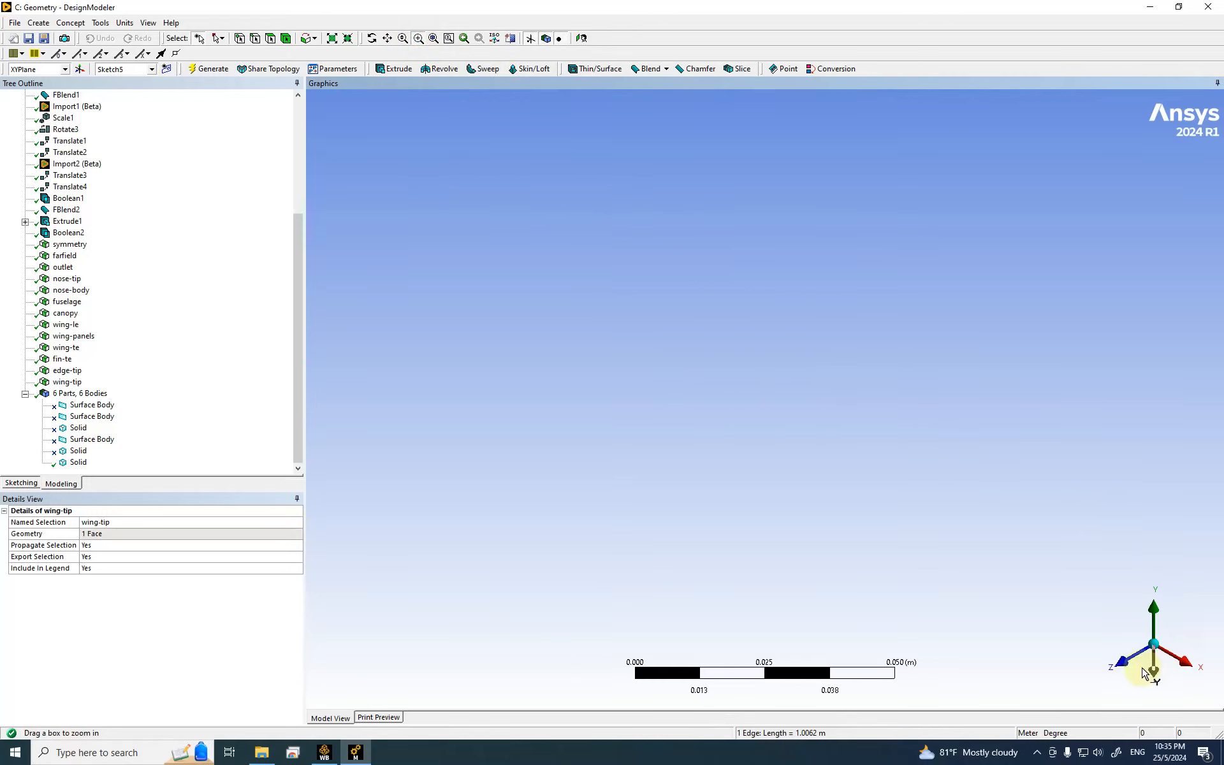
left_click(1179, 619)
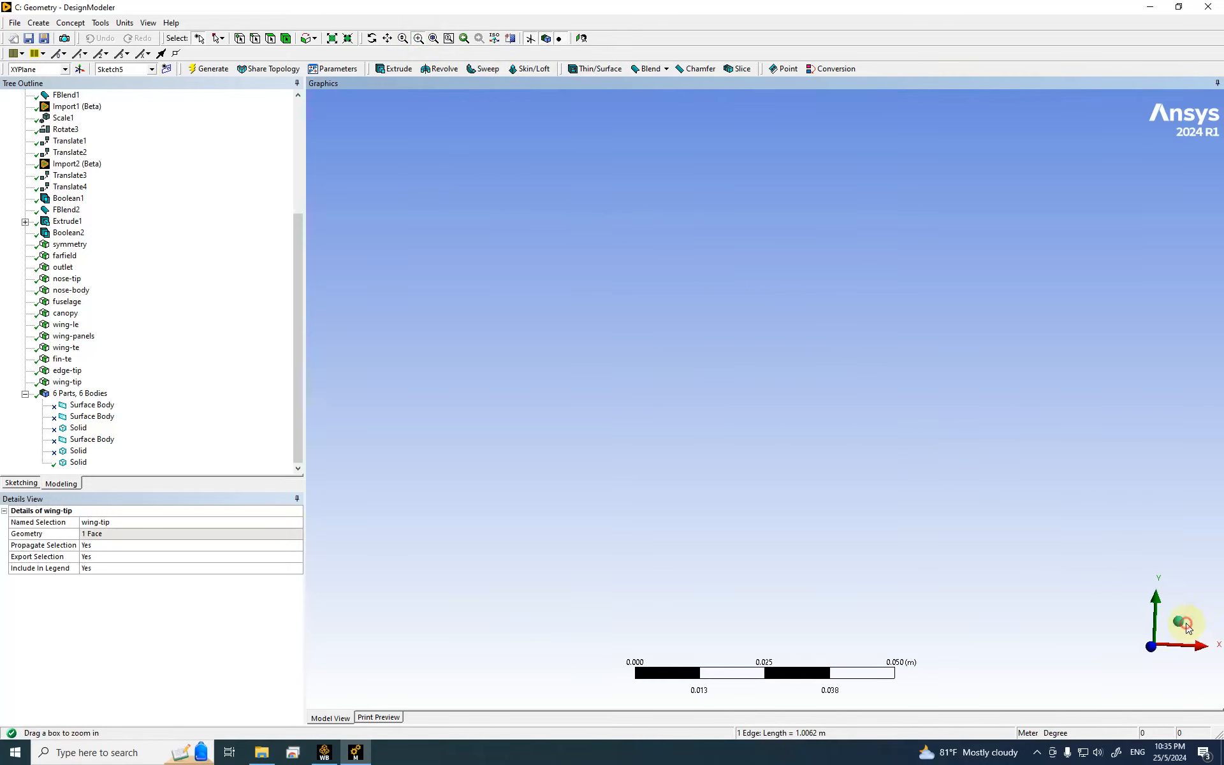
left_click(1157, 614)
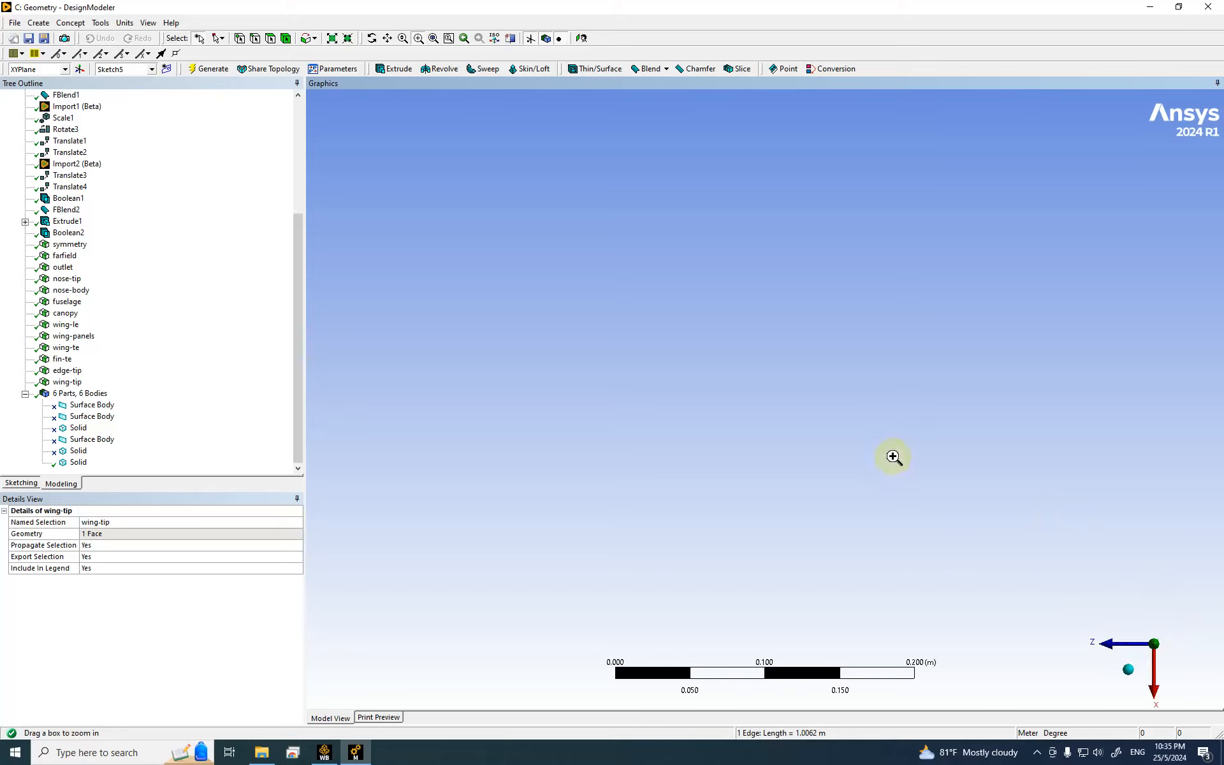
left_click(432, 38)
left_click_drag(743, 341, 769, 371)
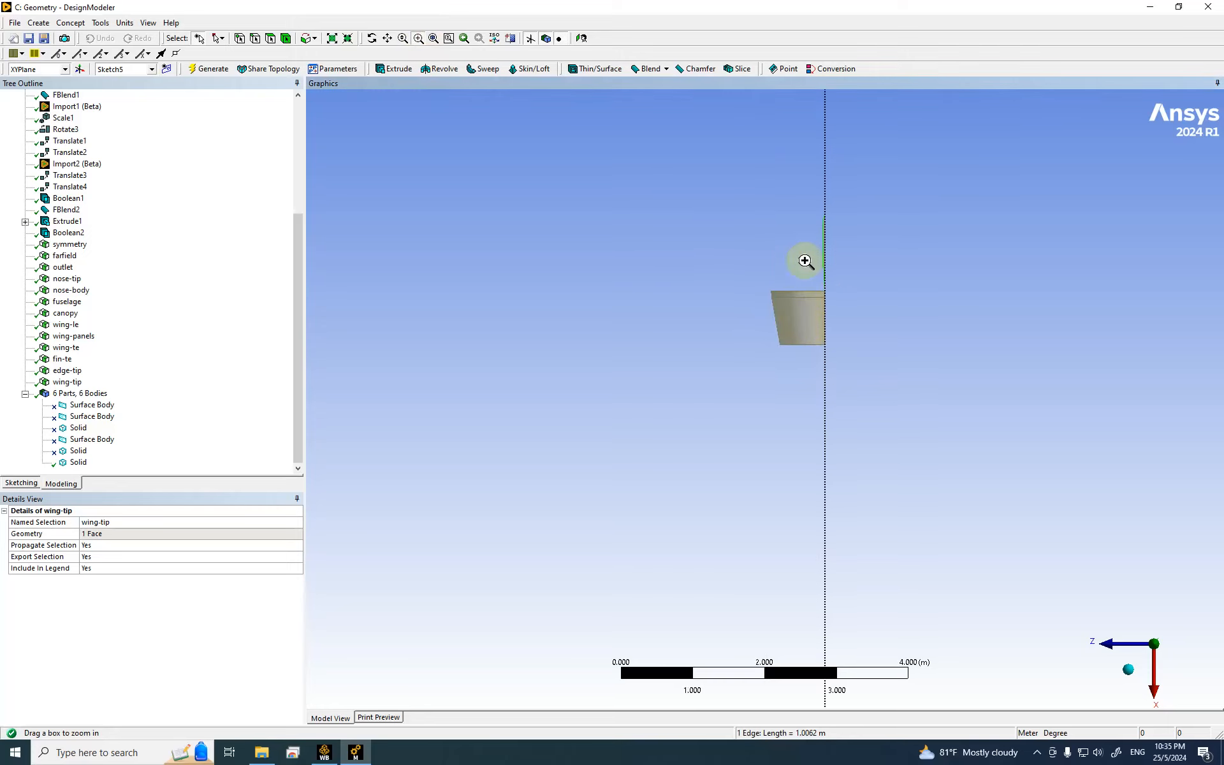
left_click_drag(784, 197, 889, 288)
left_click_drag(543, 193, 857, 561)
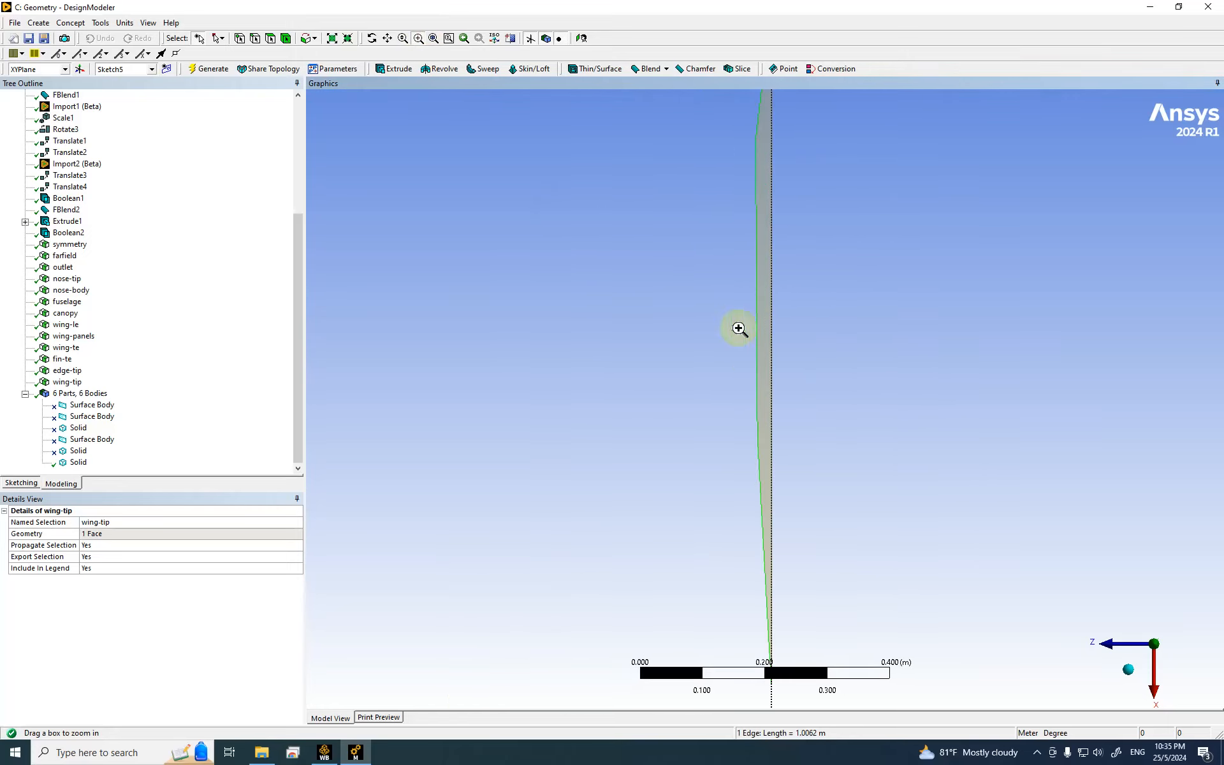
Step: Set the Edges selection filter and zoom closely on the tip edge's end
left_click(253, 38)
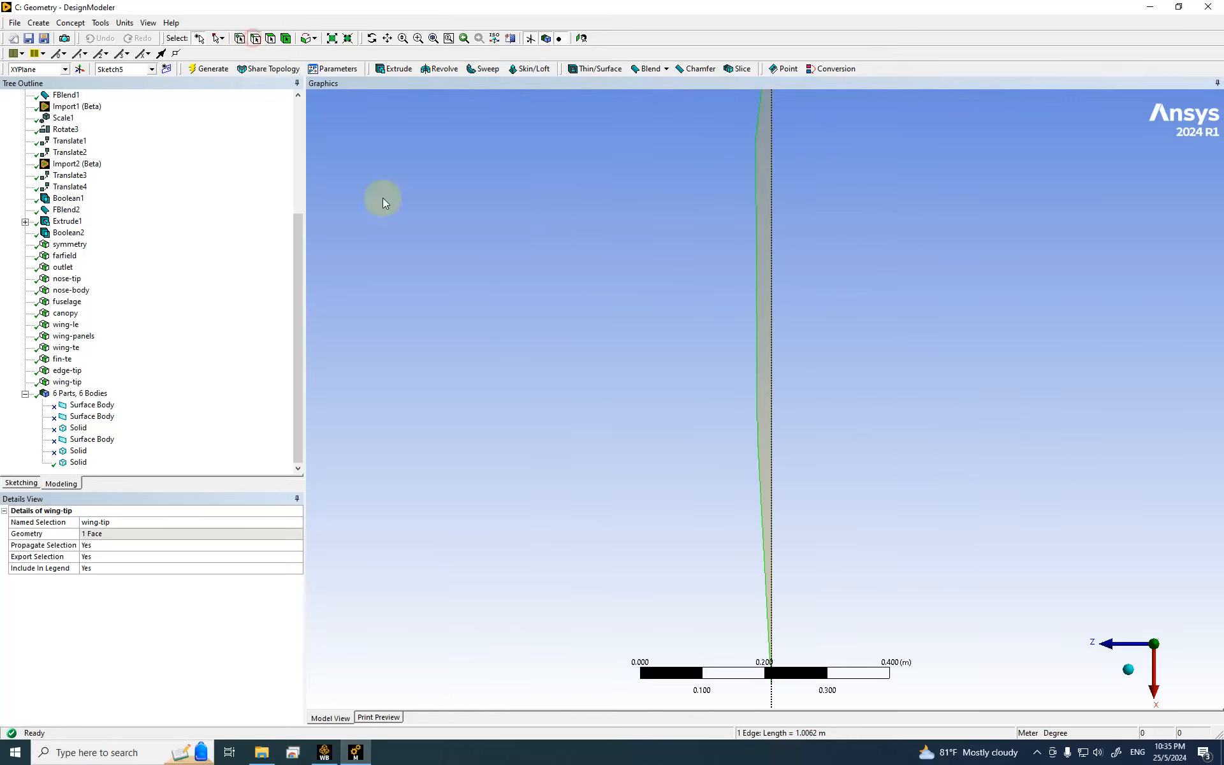
scroll(606, 353, "down", 2)
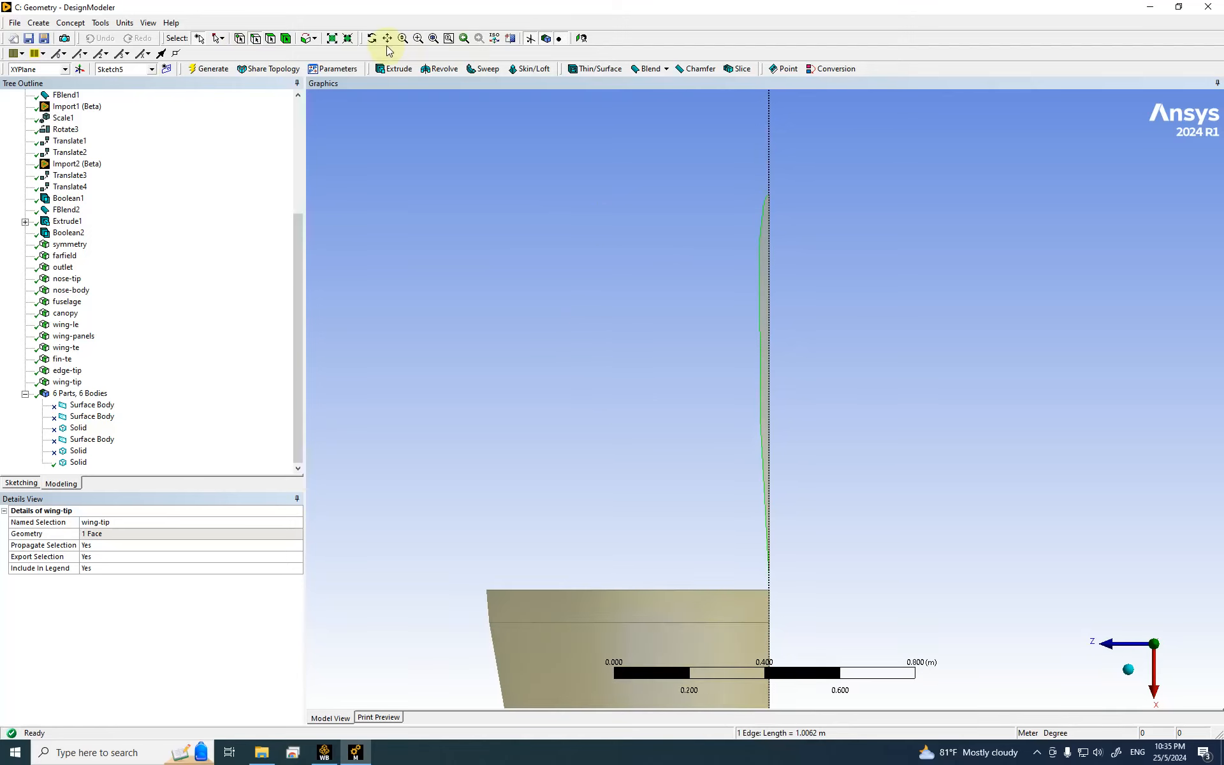
left_click(417, 40)
left_click_drag(732, 556, 790, 585)
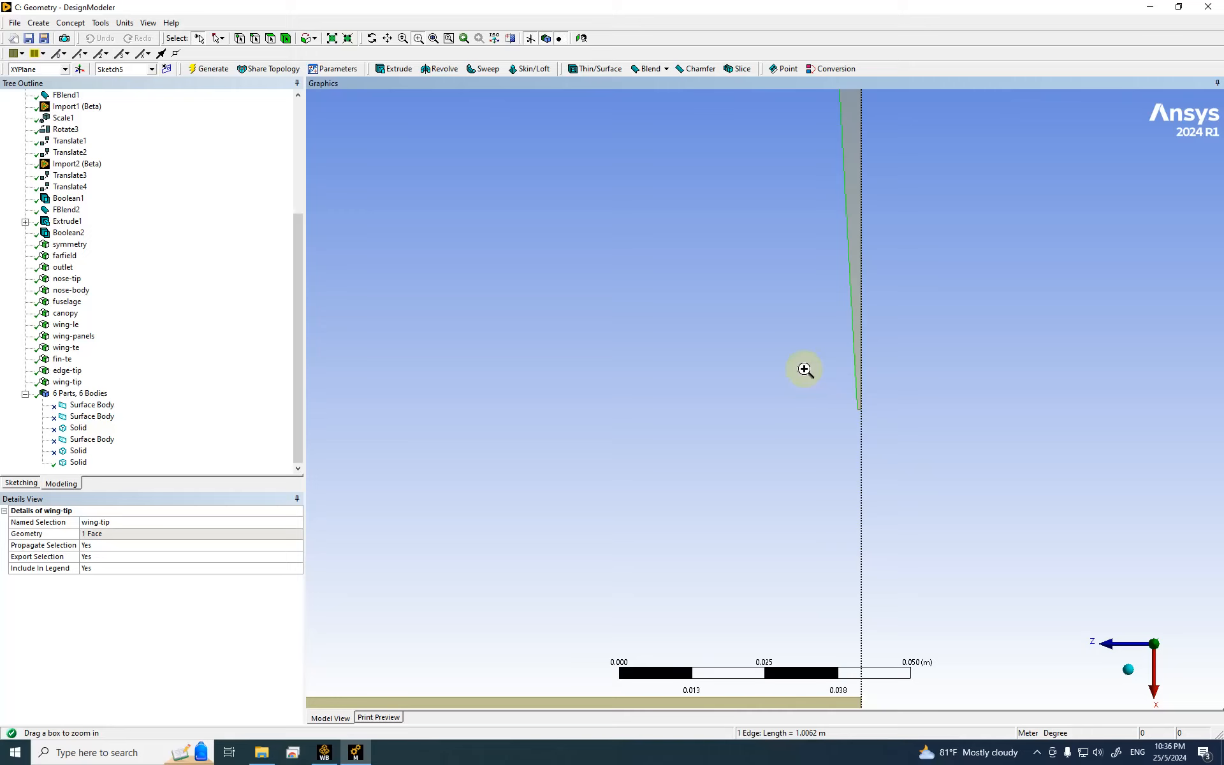
scroll(819, 401, "down", 3)
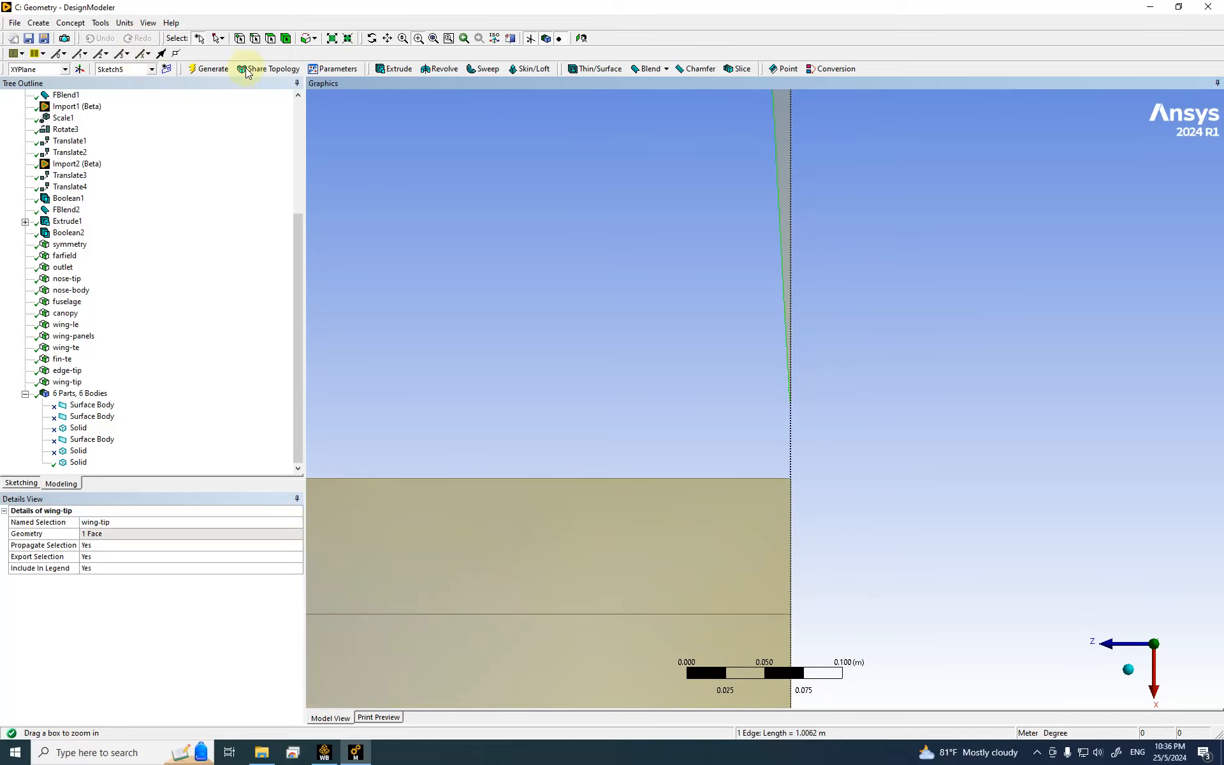
Step: Create a named selection holding the picked tip edge and begin renaming it 'edge-'
right_click(585, 234)
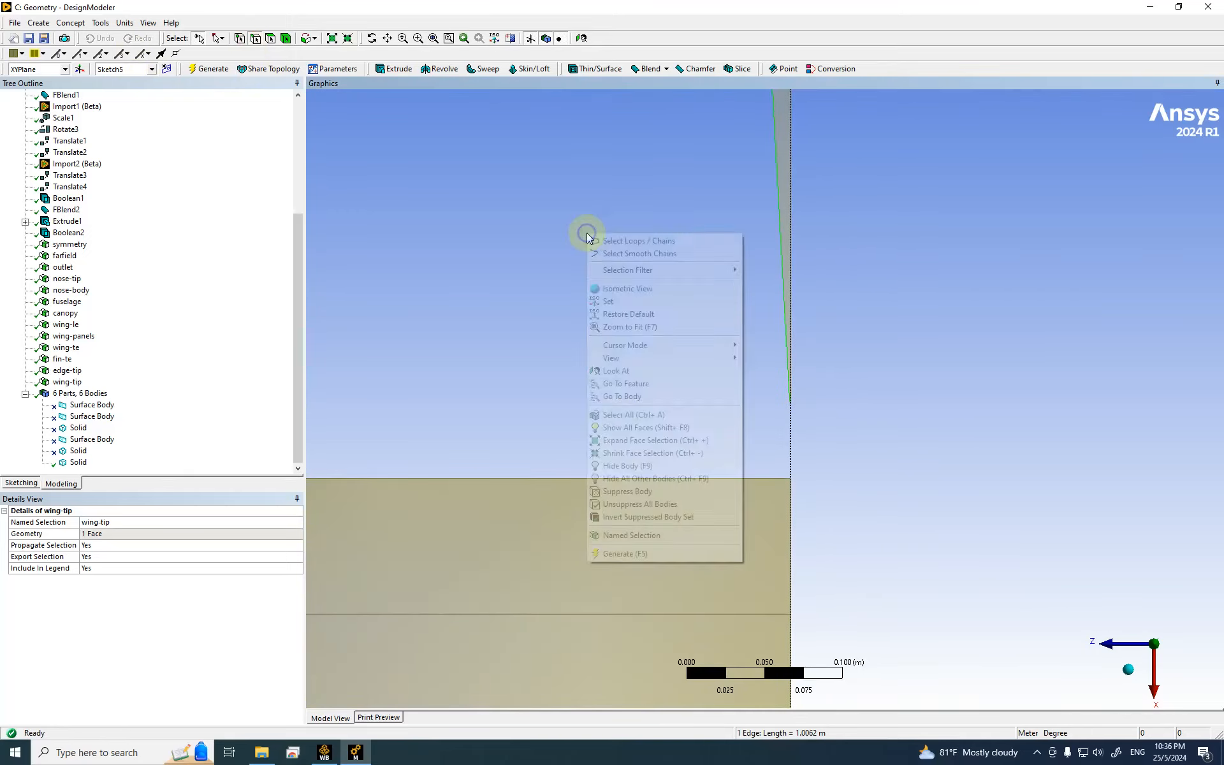
left_click(615, 536)
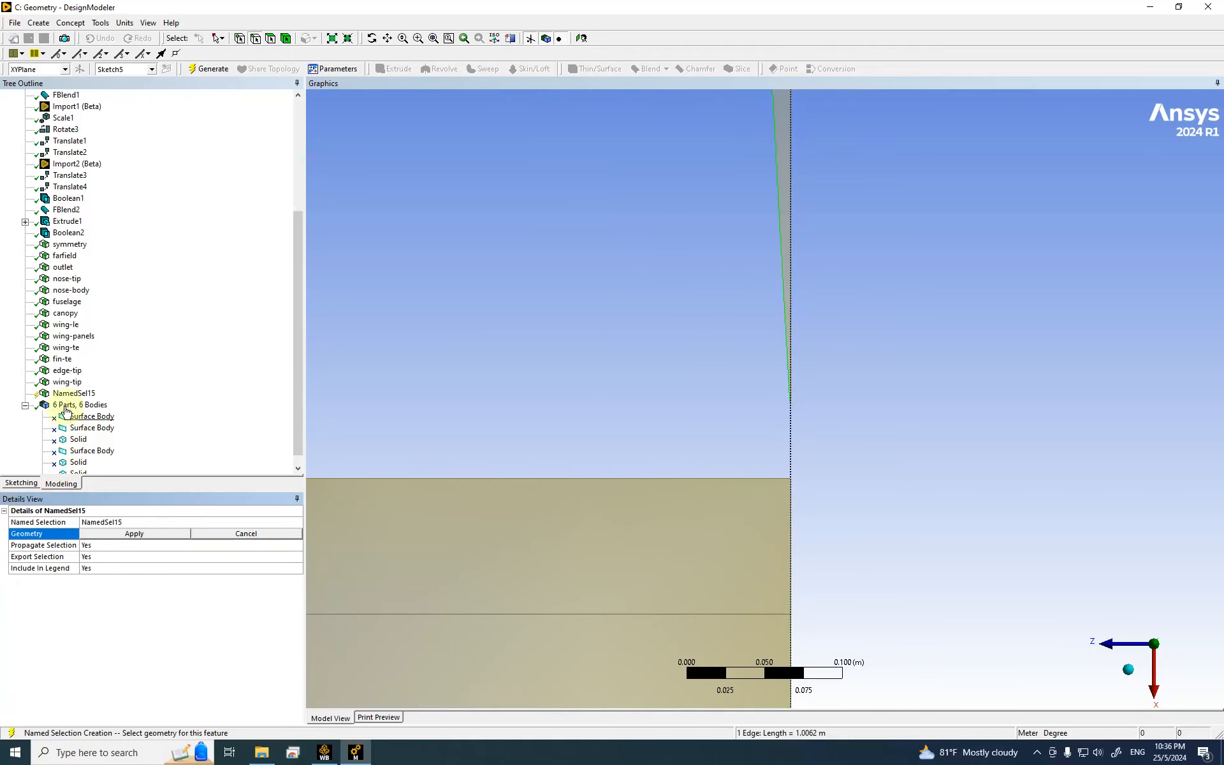
left_click(108, 534)
left_click(105, 521)
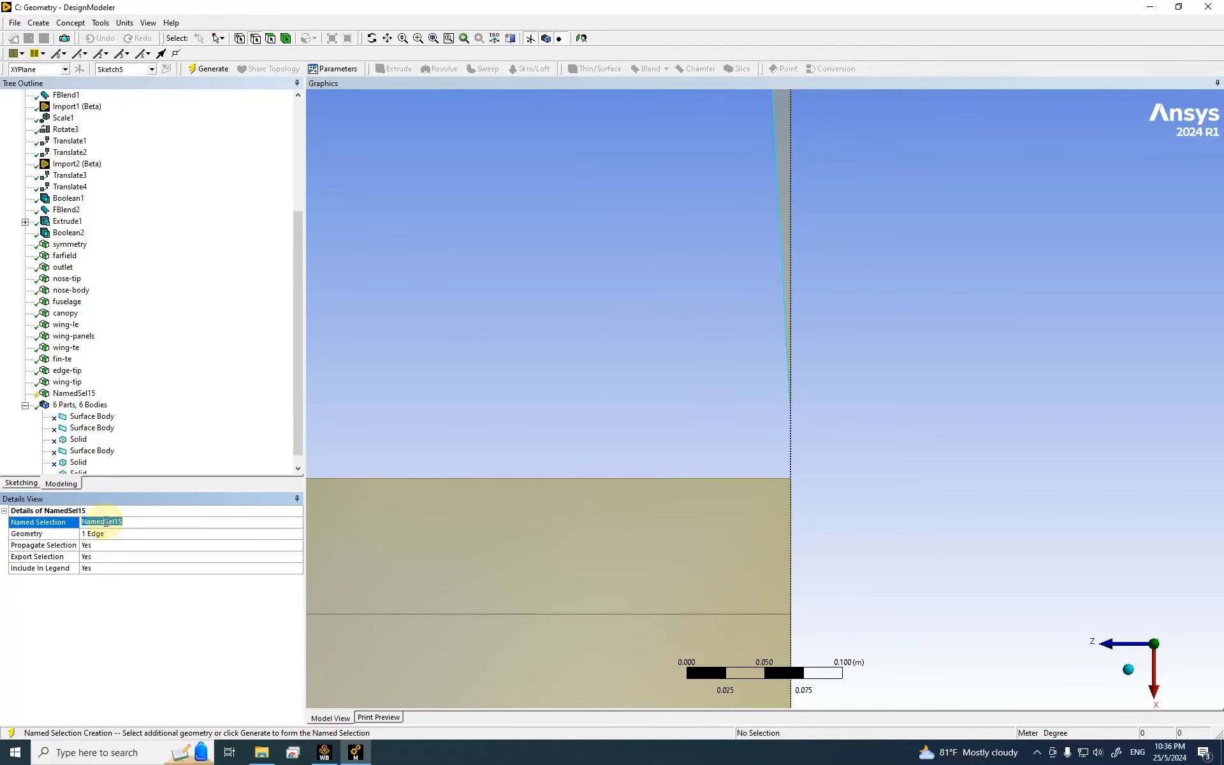
type("edge-fin")
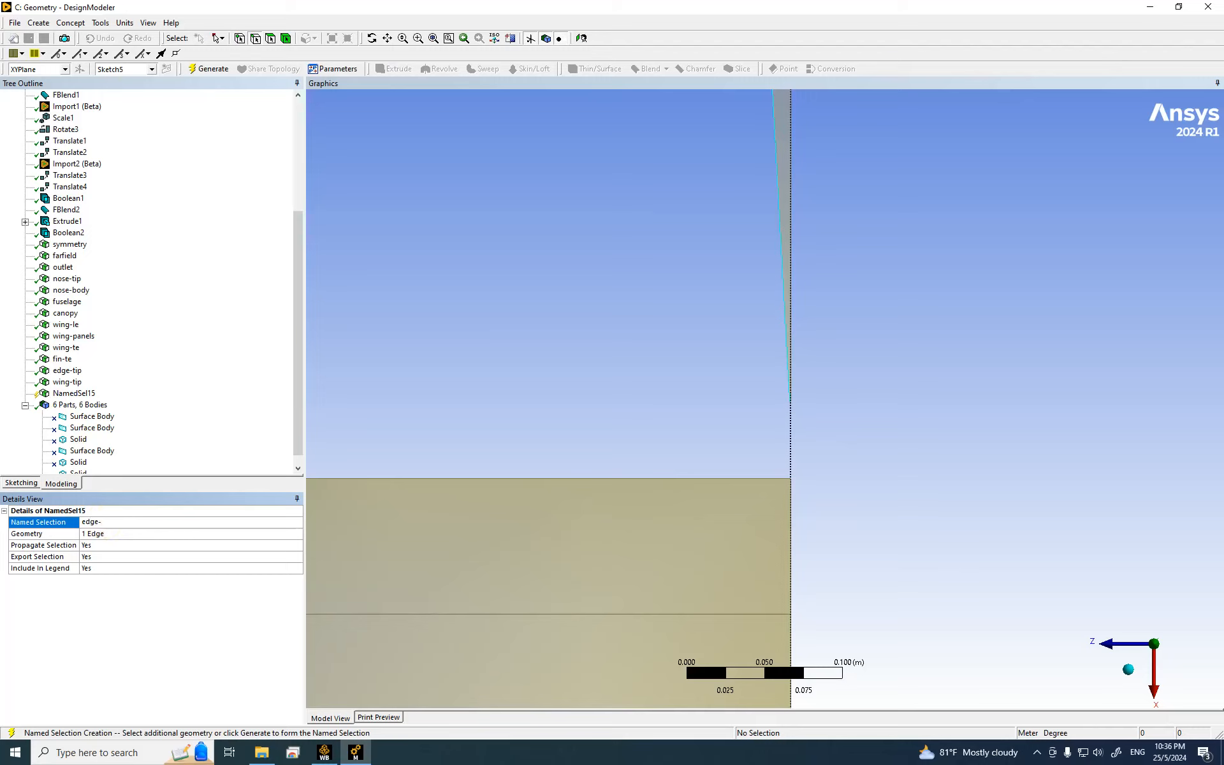
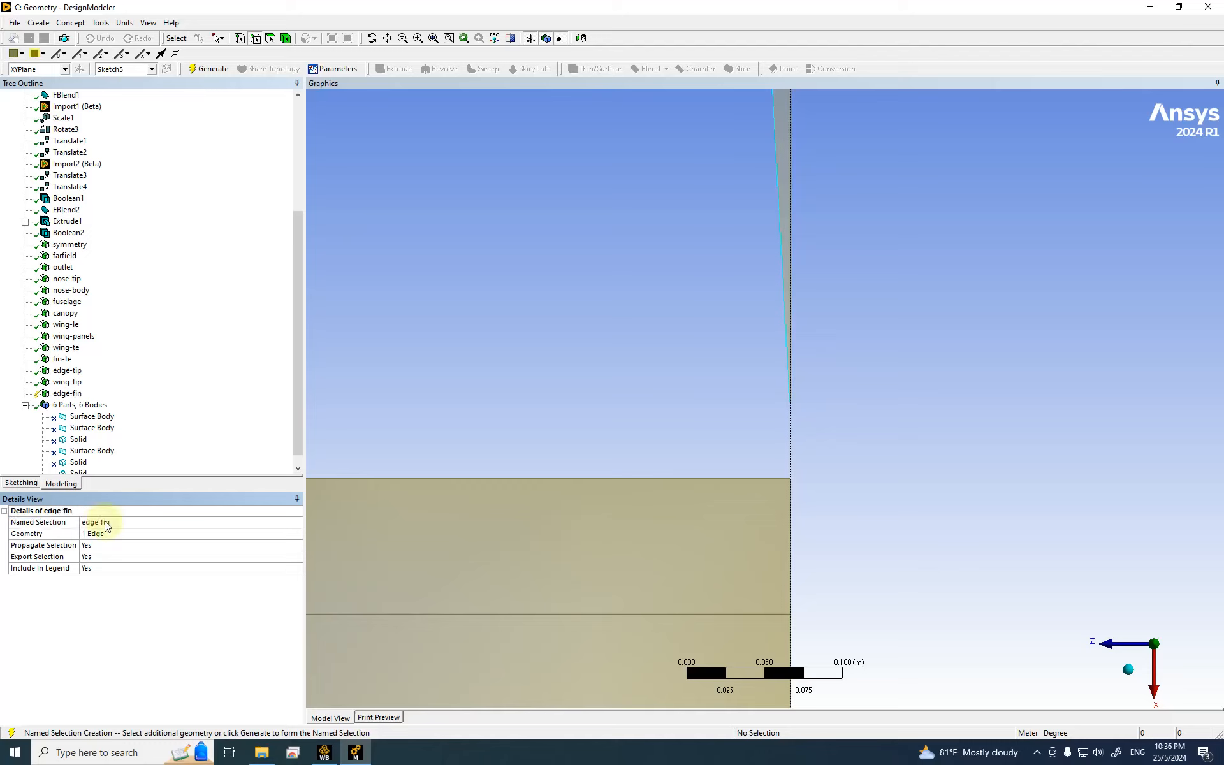
Step: Generate the one-edge named selection edge-fin
left_click(206, 72)
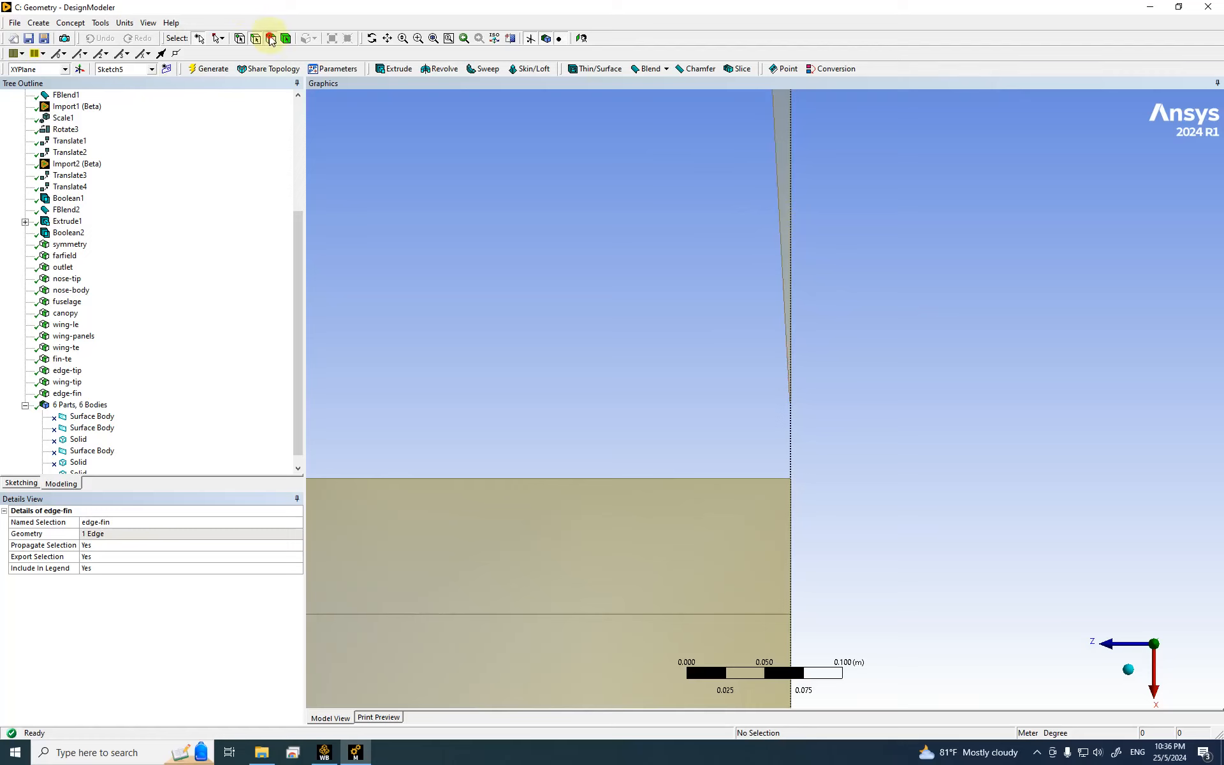
Step: Make the fin tip's thin sliver face a named selection called fin-tip and generate it
left_click(784, 142)
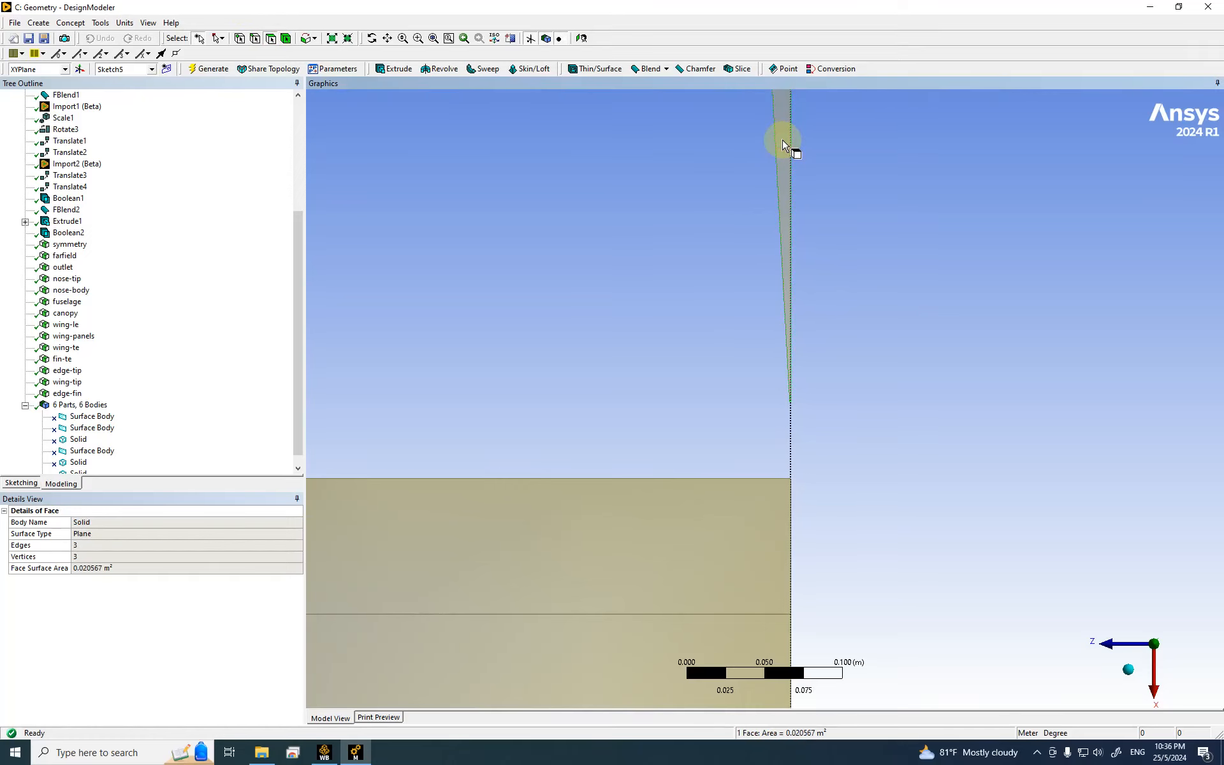
right_click(538, 175)
left_click(577, 503)
left_click(215, 541)
left_click(104, 533)
left_click(117, 522)
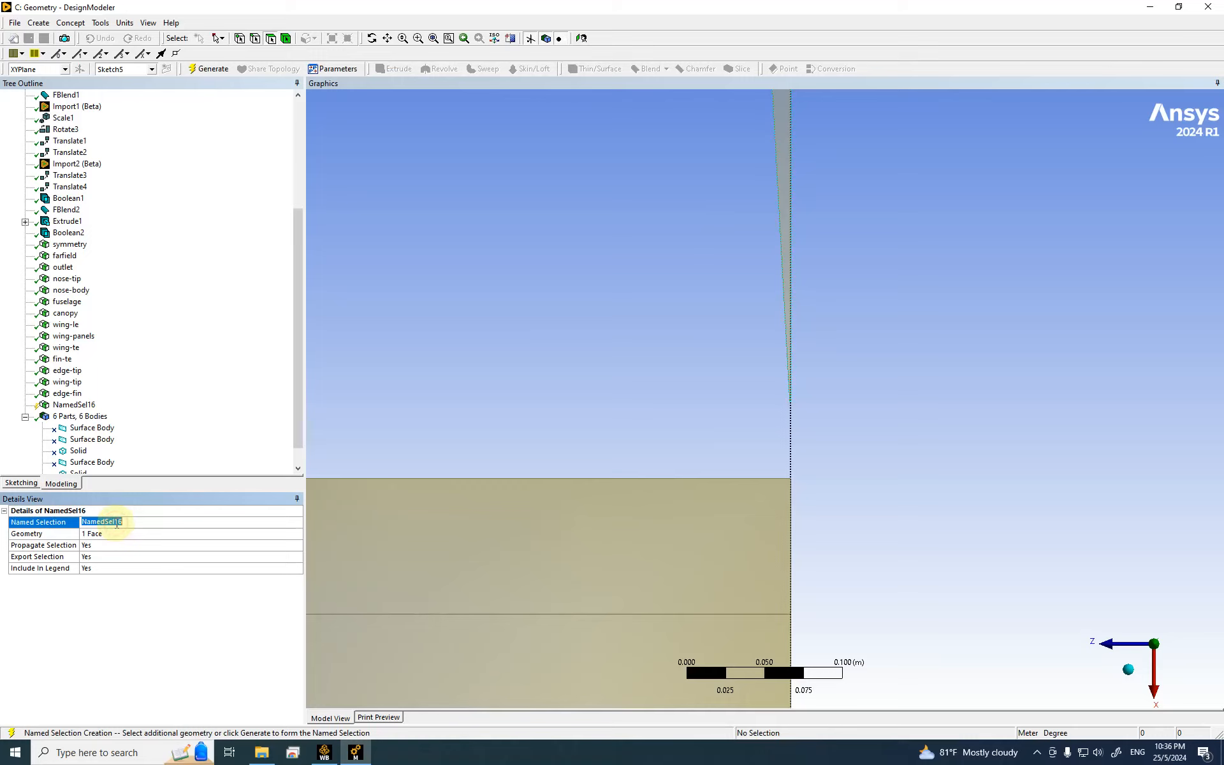
type("e")
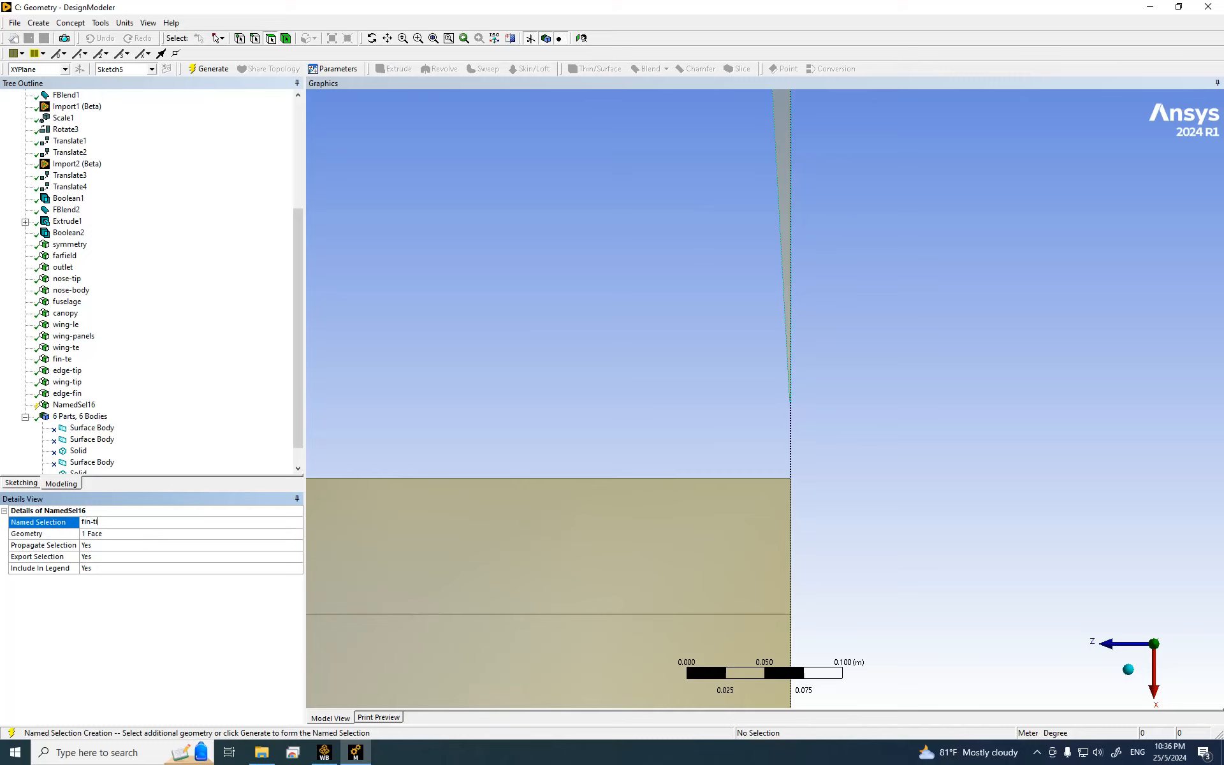
key("Return")
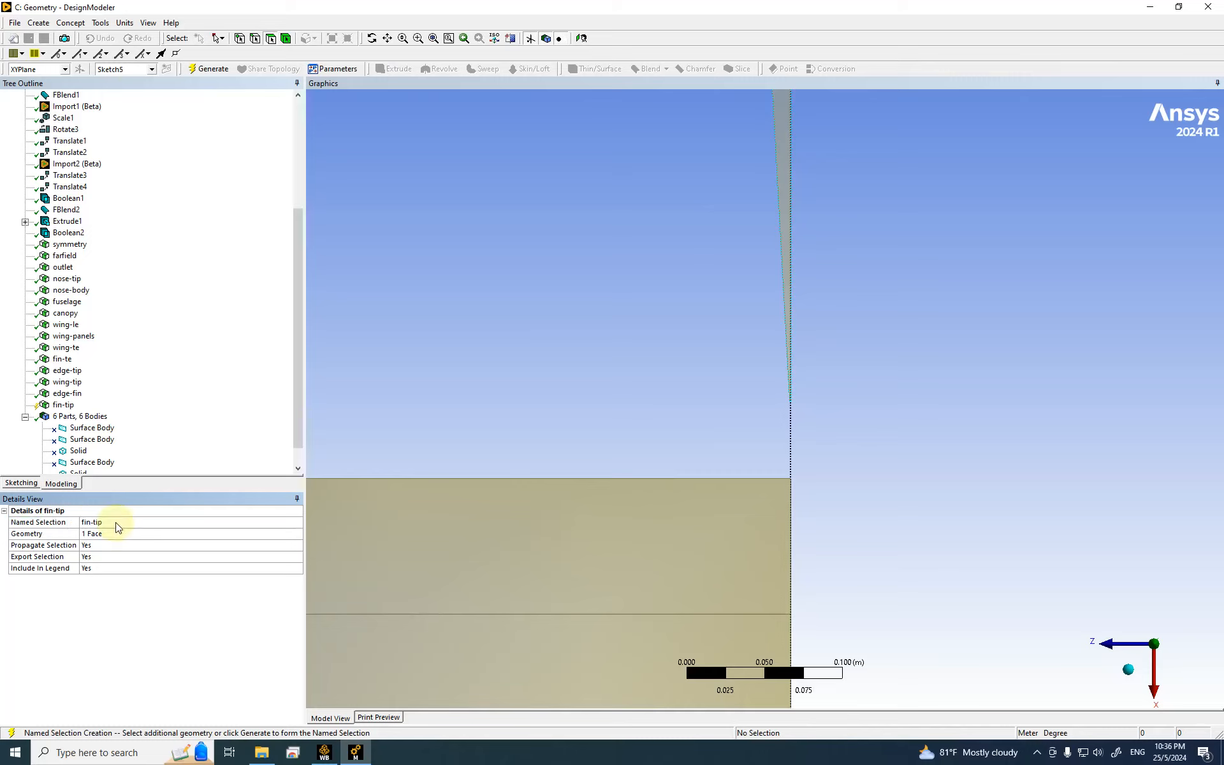
left_click(205, 68)
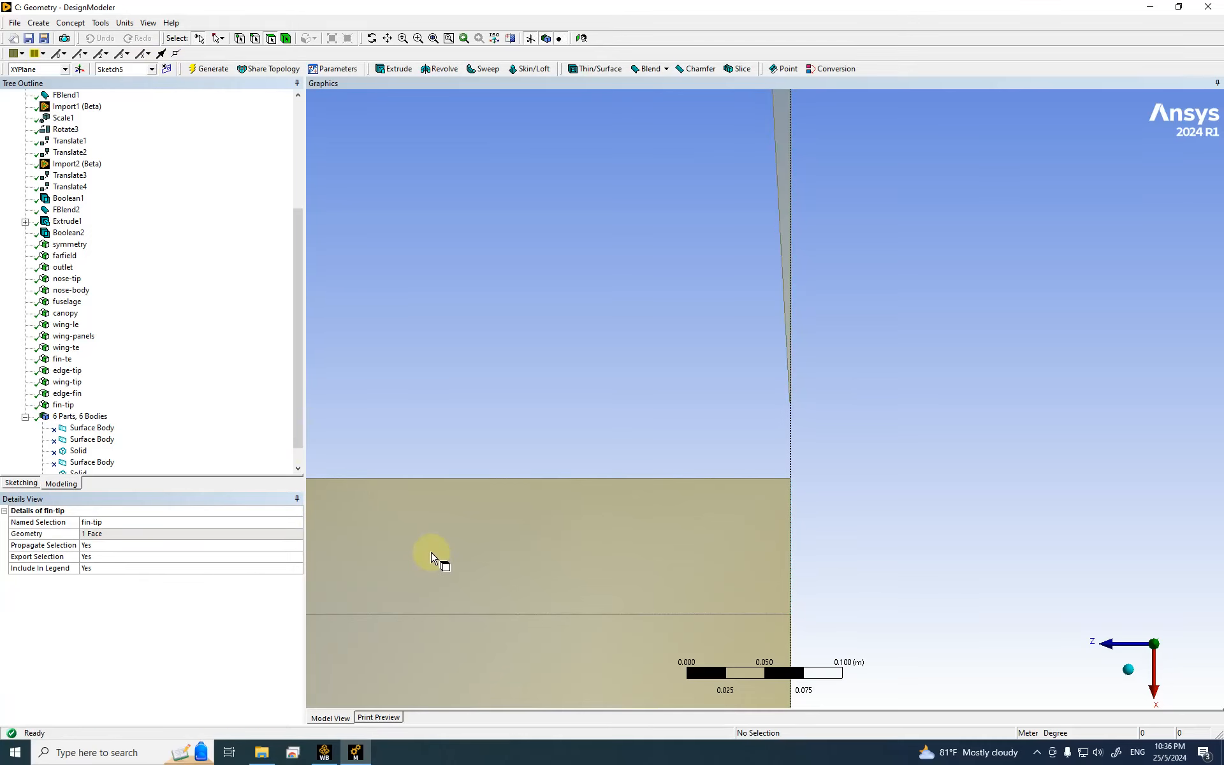
Step: Hide the fin-tip face
scroll(560, 410, "down", 5)
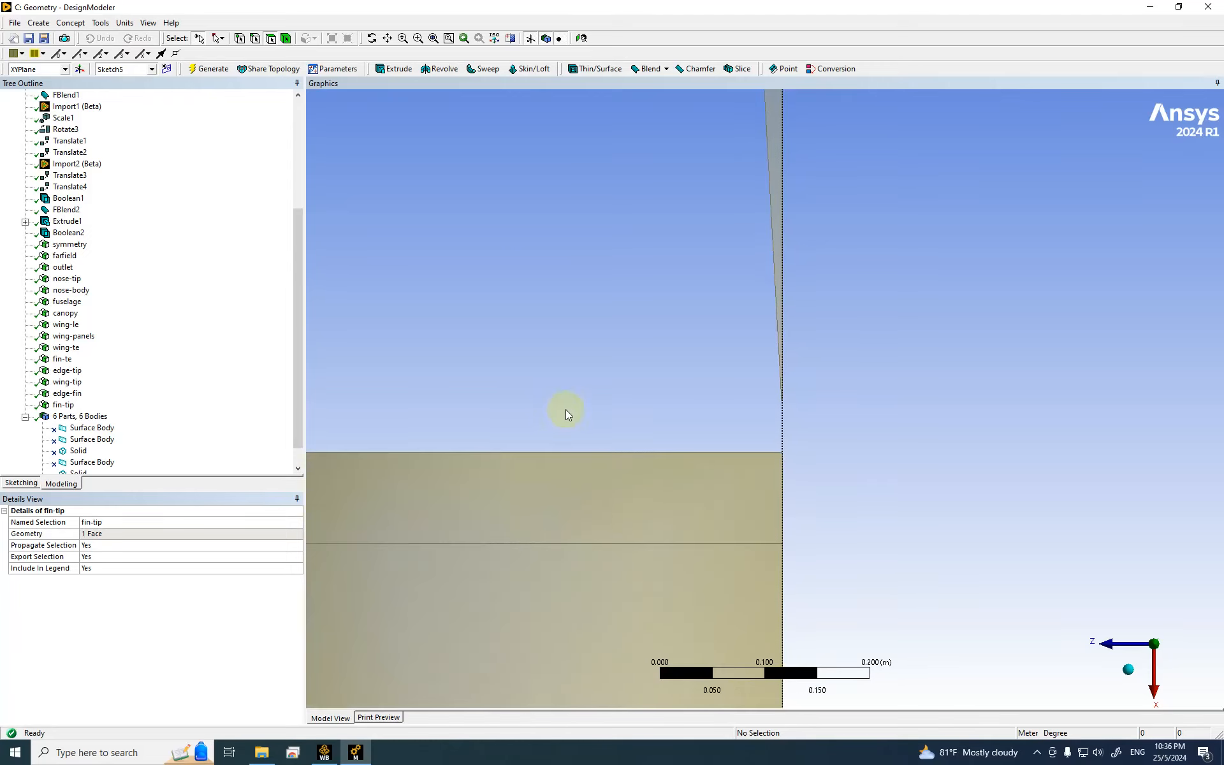
right_click(62, 405)
left_click(105, 455)
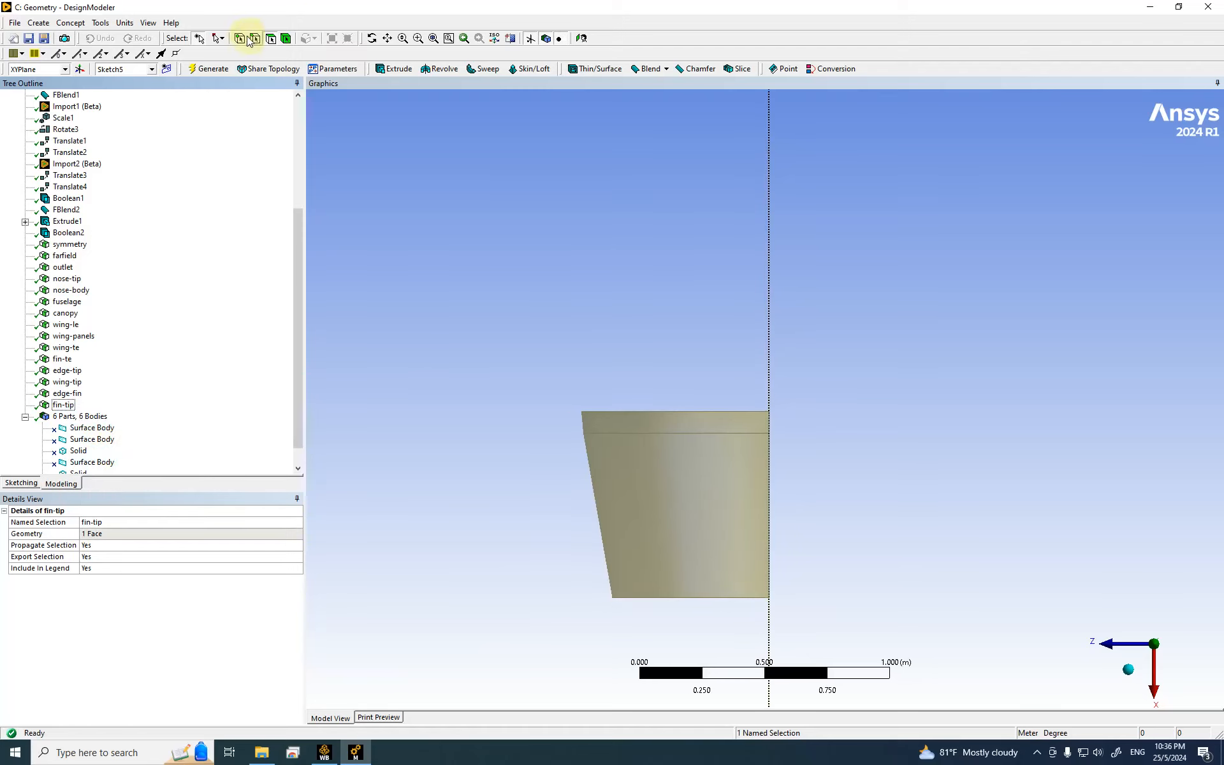
Step: Restrict picking to faces and return to single-item selection mode
left_click(222, 43)
left_click(246, 69)
left_click_drag(494, 346, 853, 674)
left_click(877, 519)
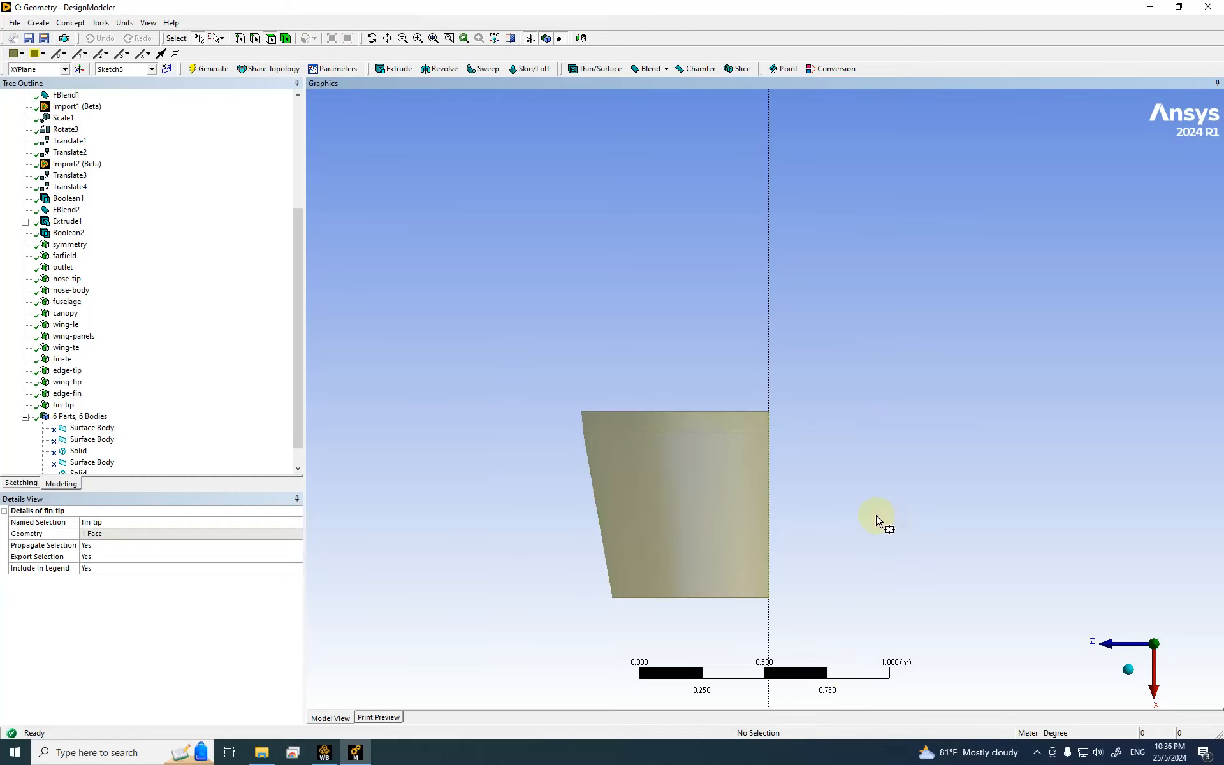
left_click(271, 40)
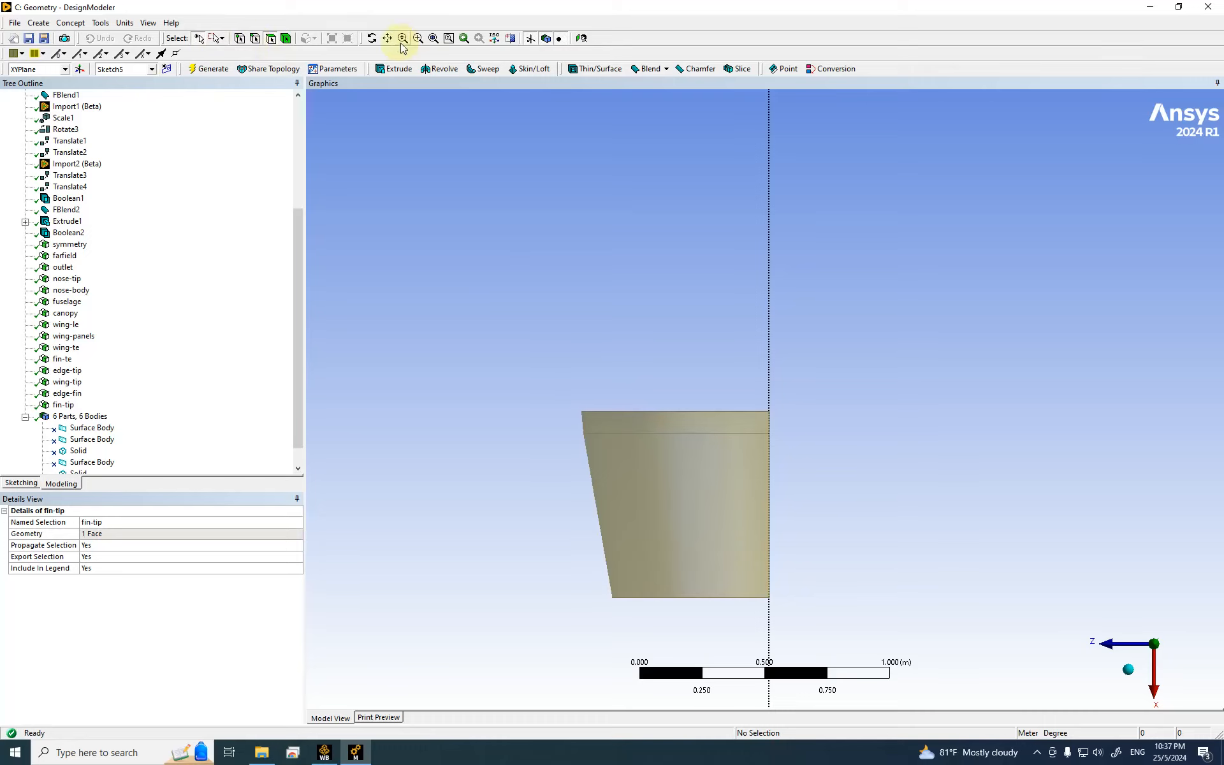
left_click(211, 40)
left_click(544, 208)
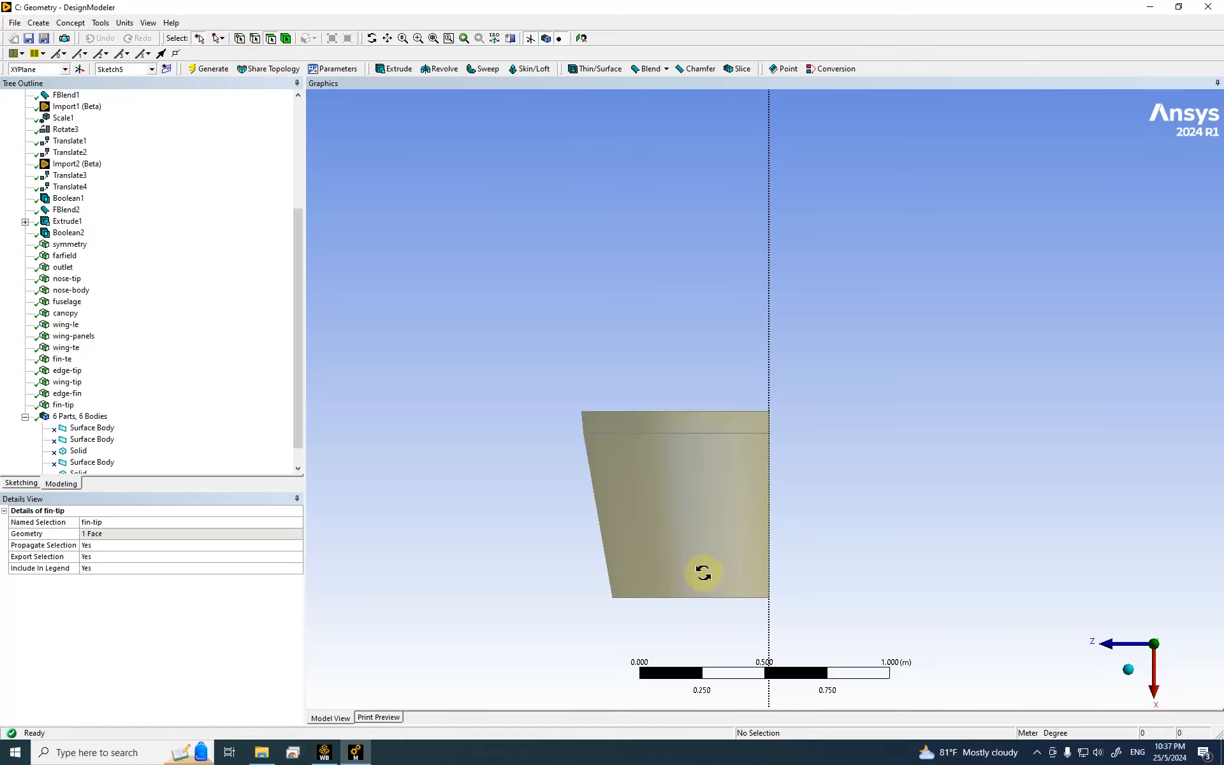
Step: Make the cup's flat end face a named selection called exhaust and generate it
middle_click_drag(702, 573, 704, 535)
left_click(718, 658)
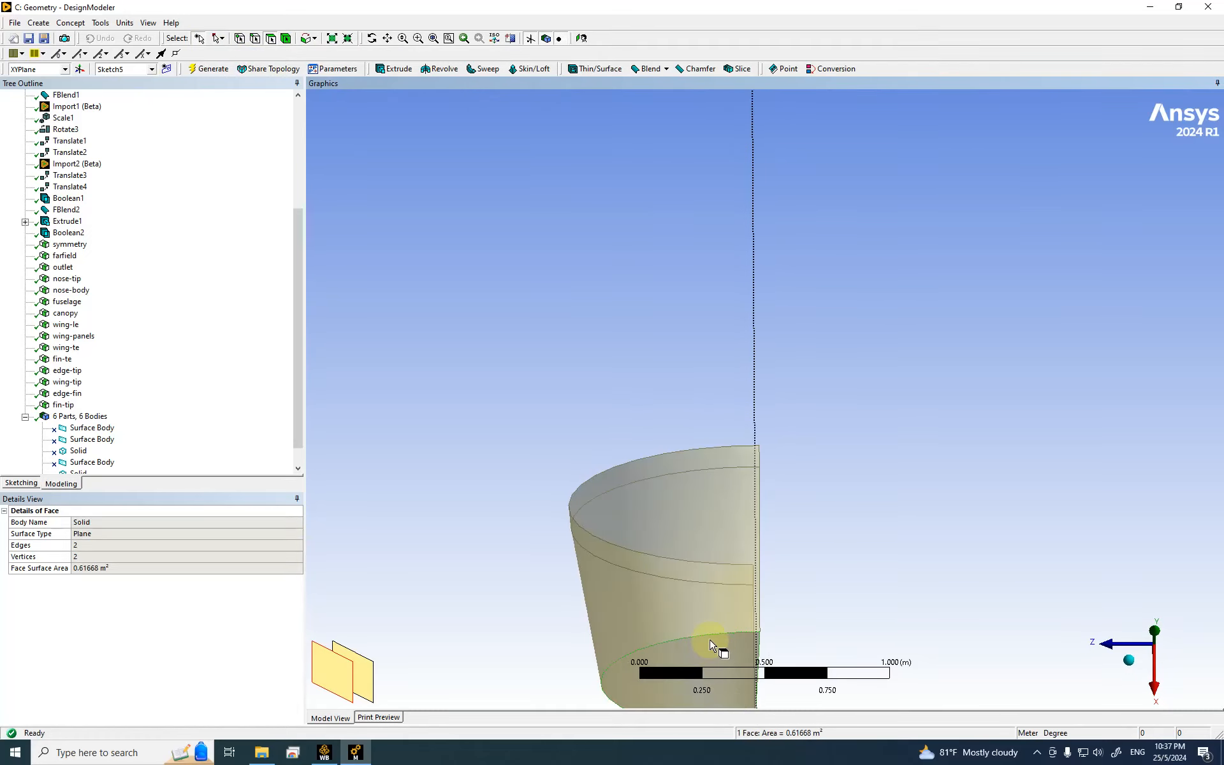
scroll(727, 637, "down", 2)
scroll(737, 610, "down", 2)
right_click(738, 549)
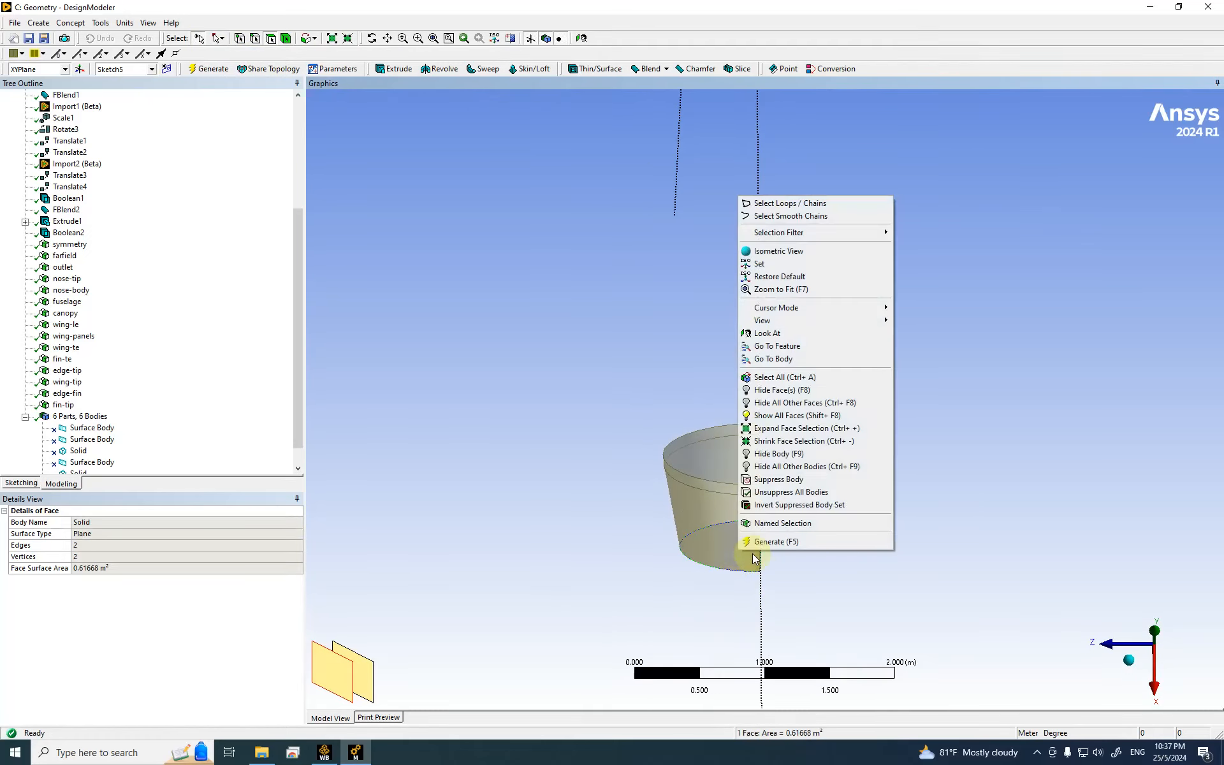
left_click(789, 528)
left_click(121, 536)
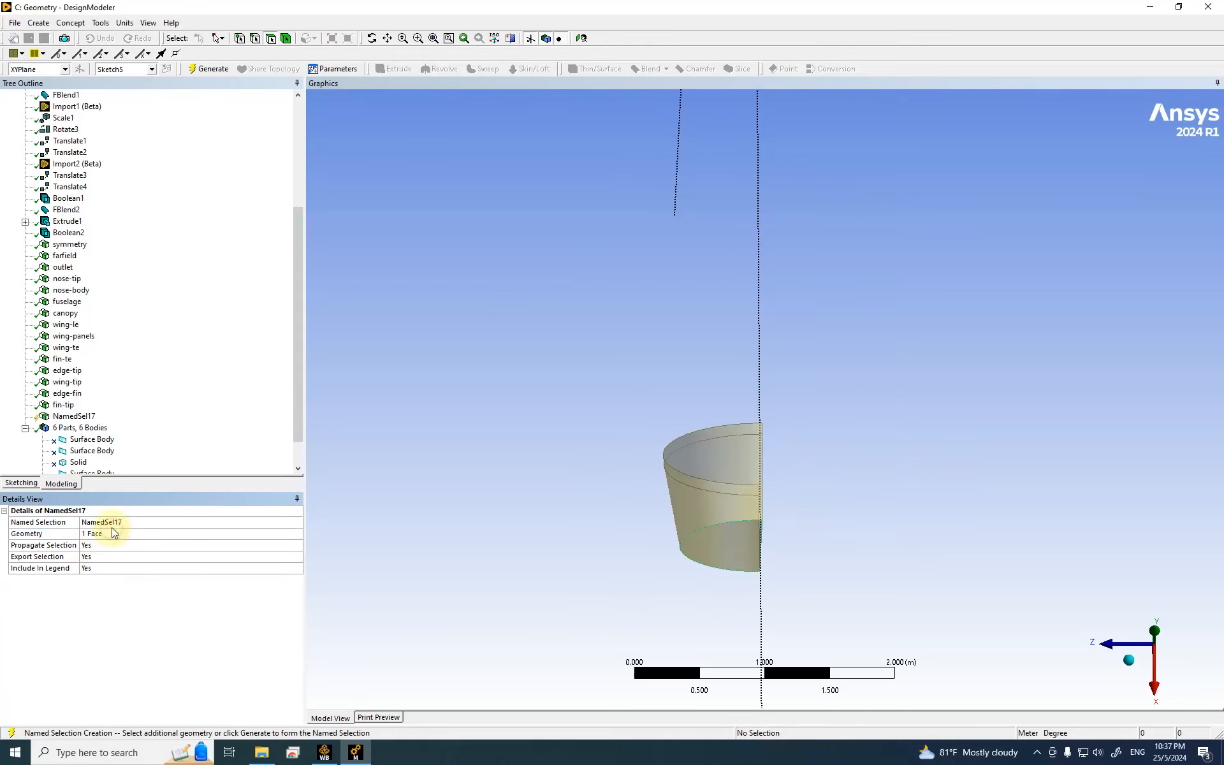
left_click(105, 521)
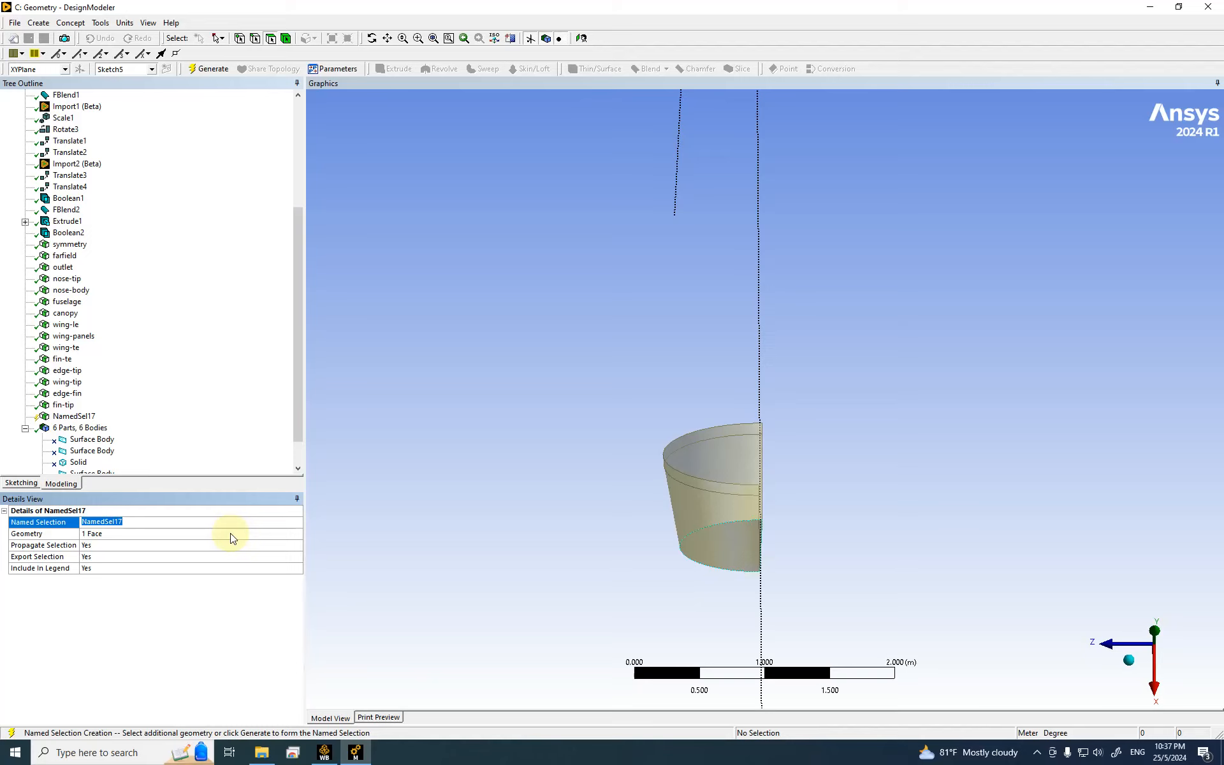
type("exhaust")
key("Return")
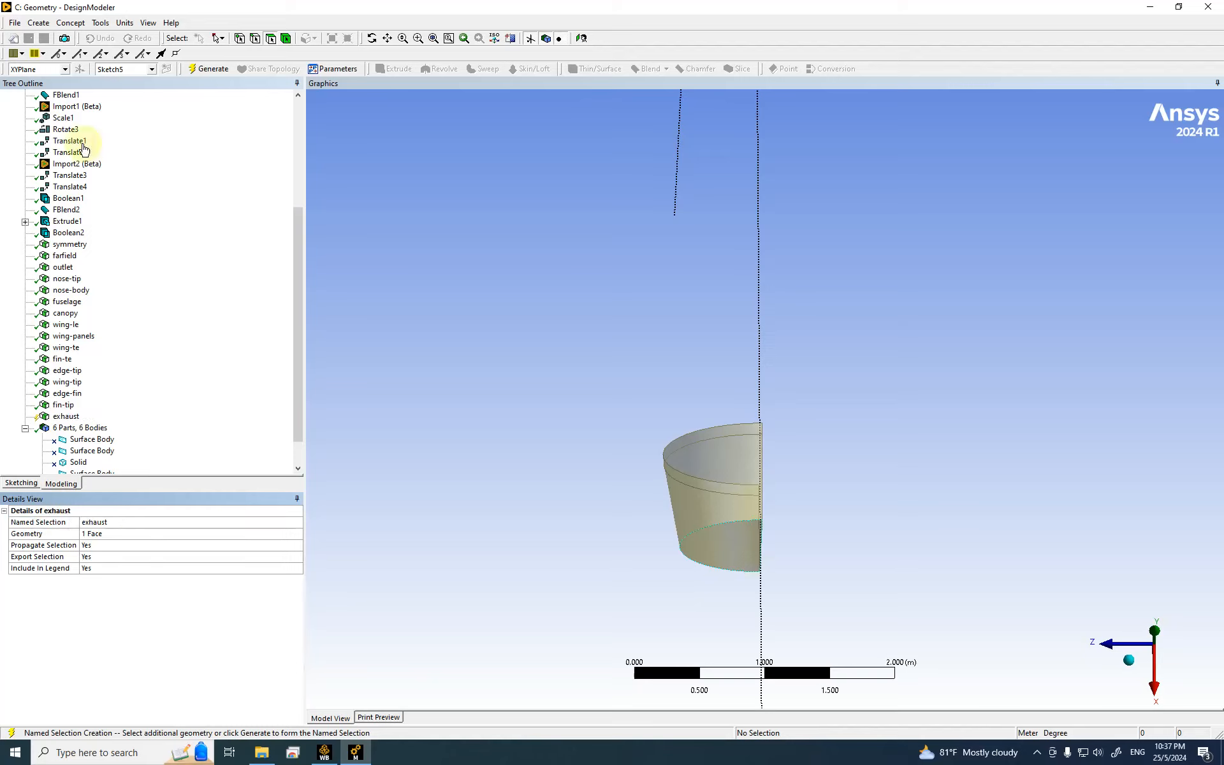
left_click(208, 69)
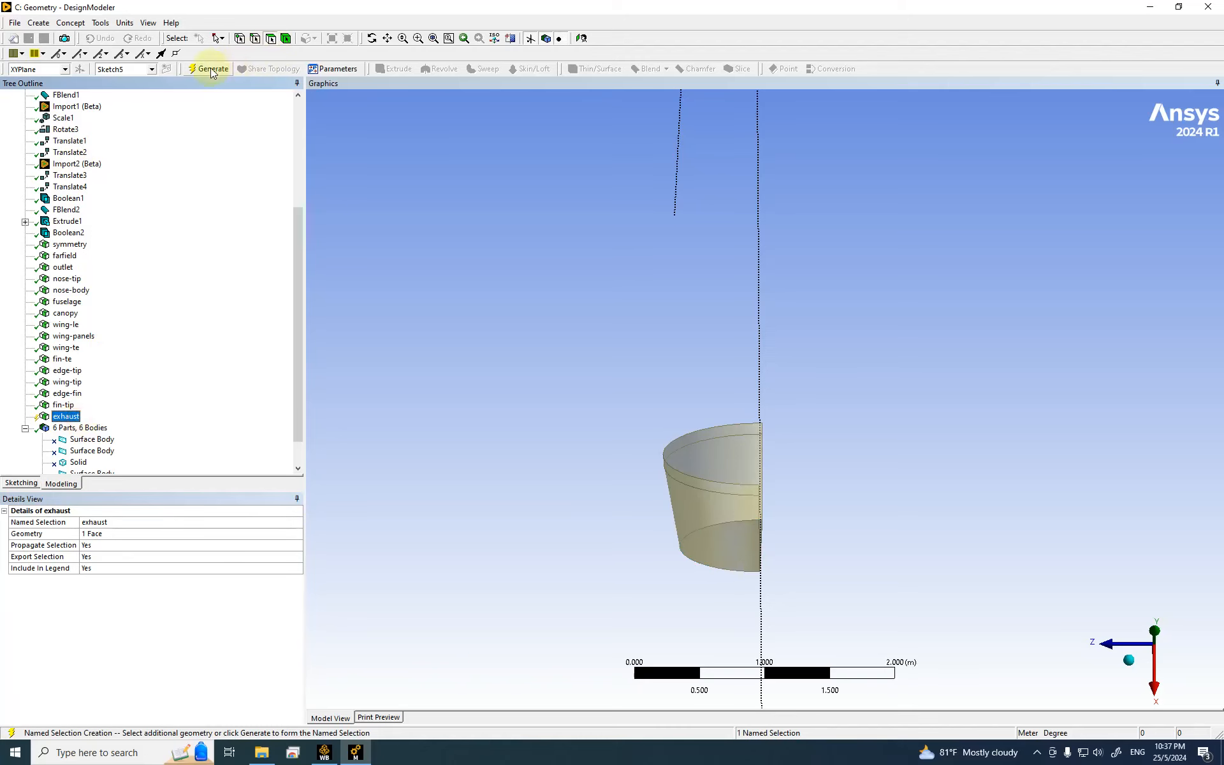
left_click(75, 418)
Step: Hide the exhaust face
right_click(458, 325)
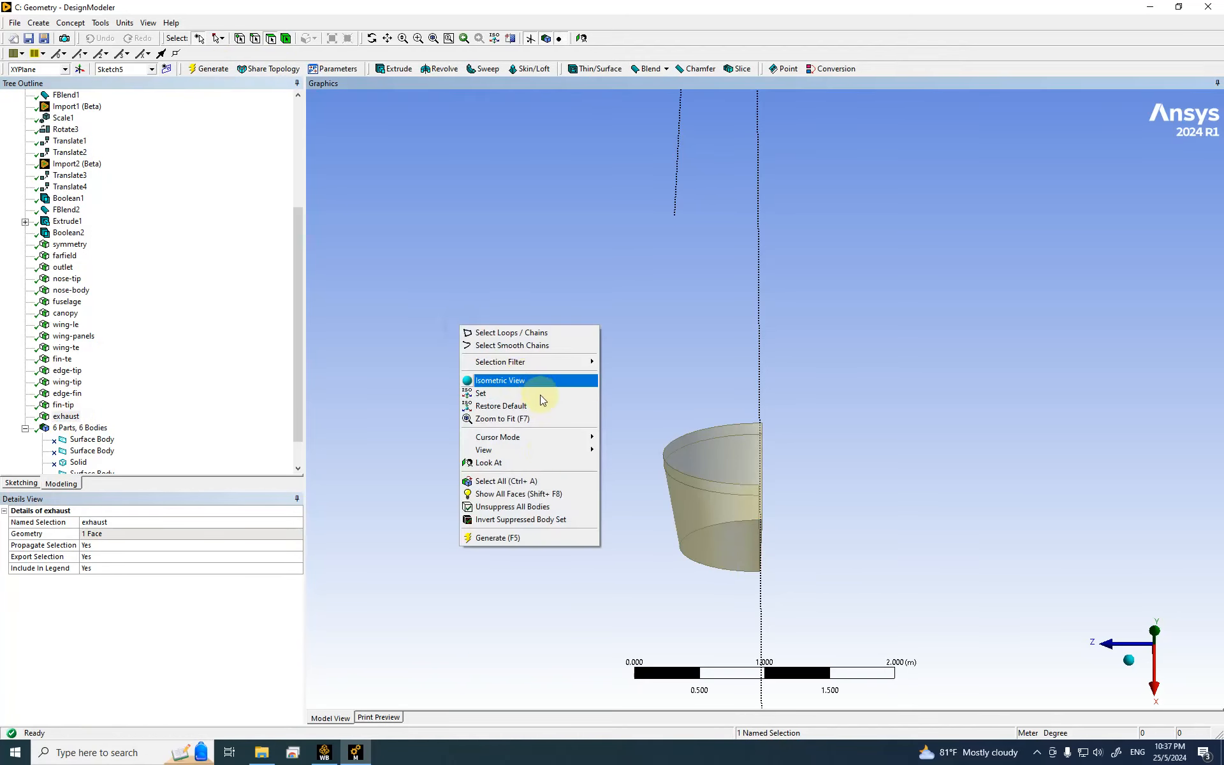
left_click(66, 416)
right_click(67, 416)
left_click(127, 468)
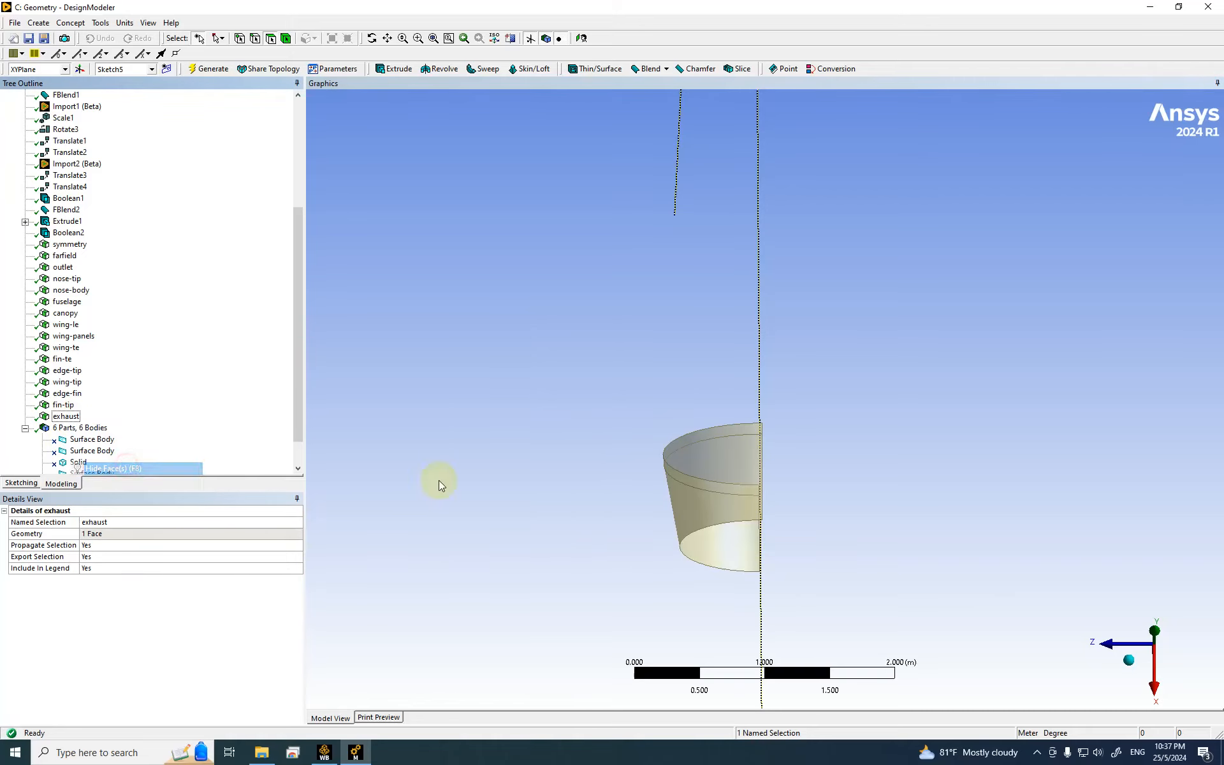
Step: Make the cone side and curved top faces a named selection called nozzle and generate it
left_click(706, 504)
left_click(719, 438, "ctrl")
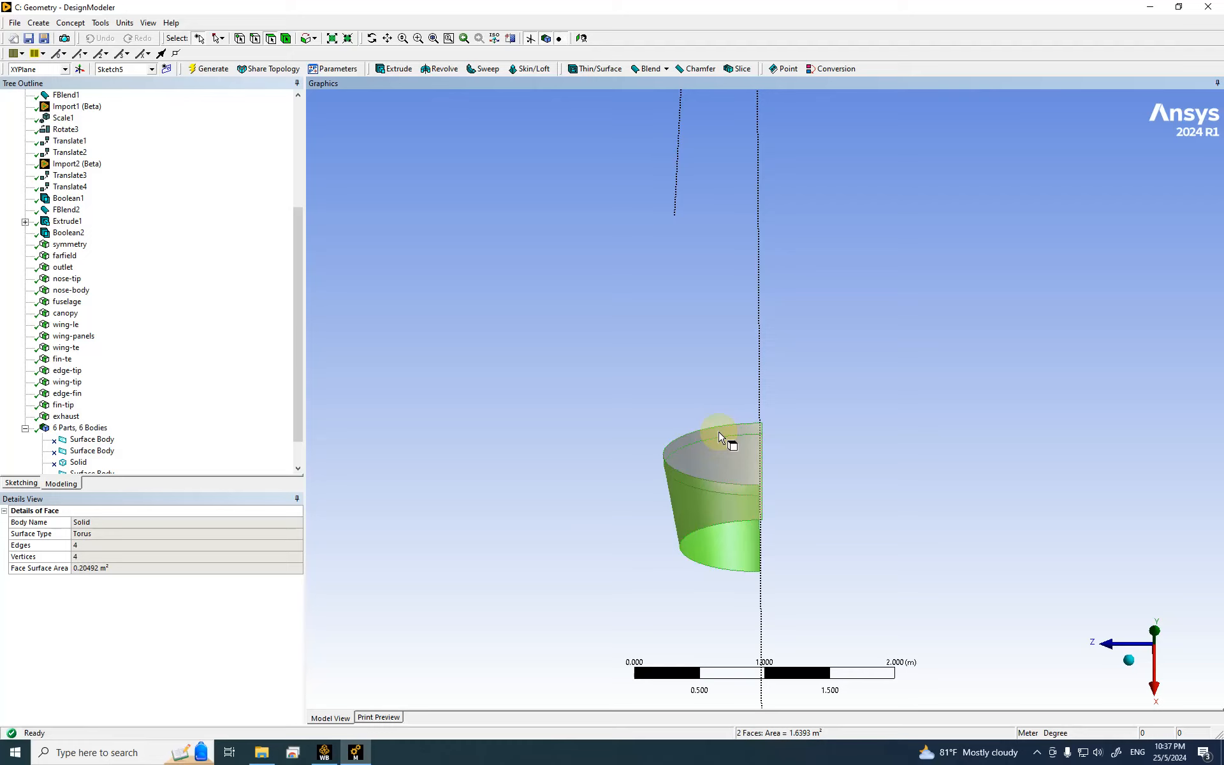
right_click(718, 431)
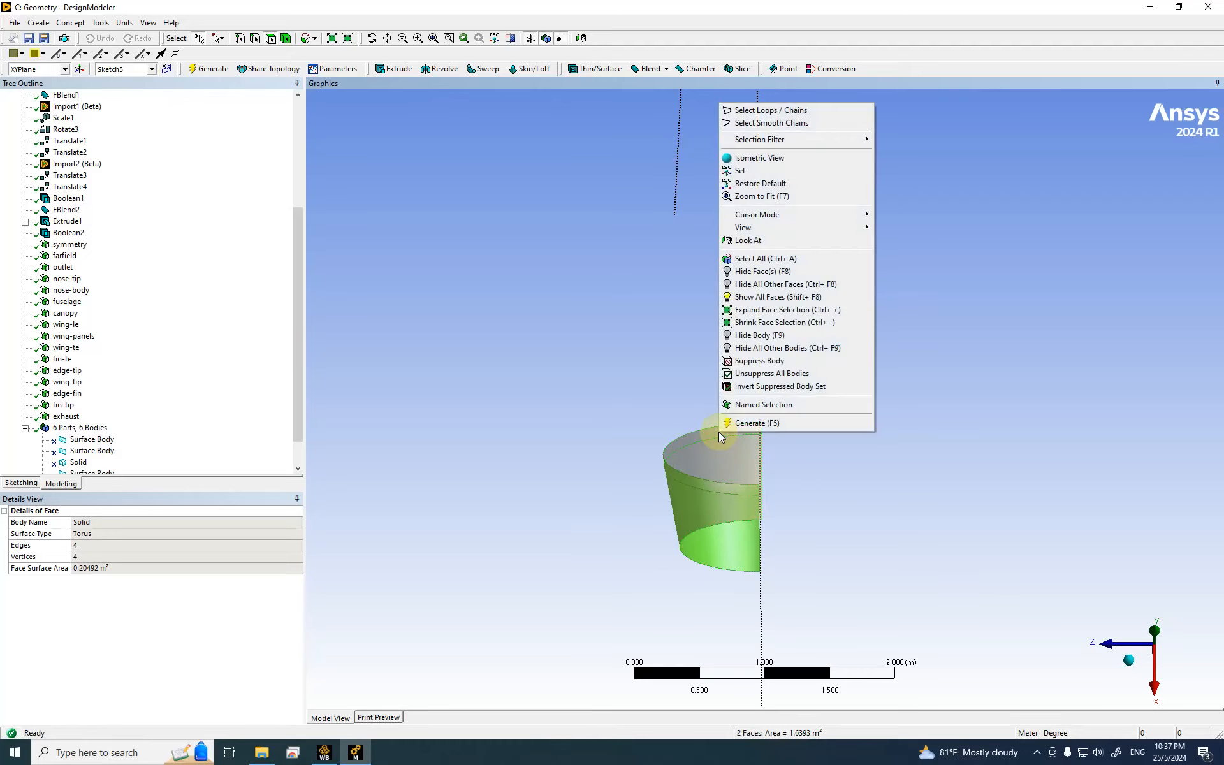
left_click(752, 481)
left_click(121, 533)
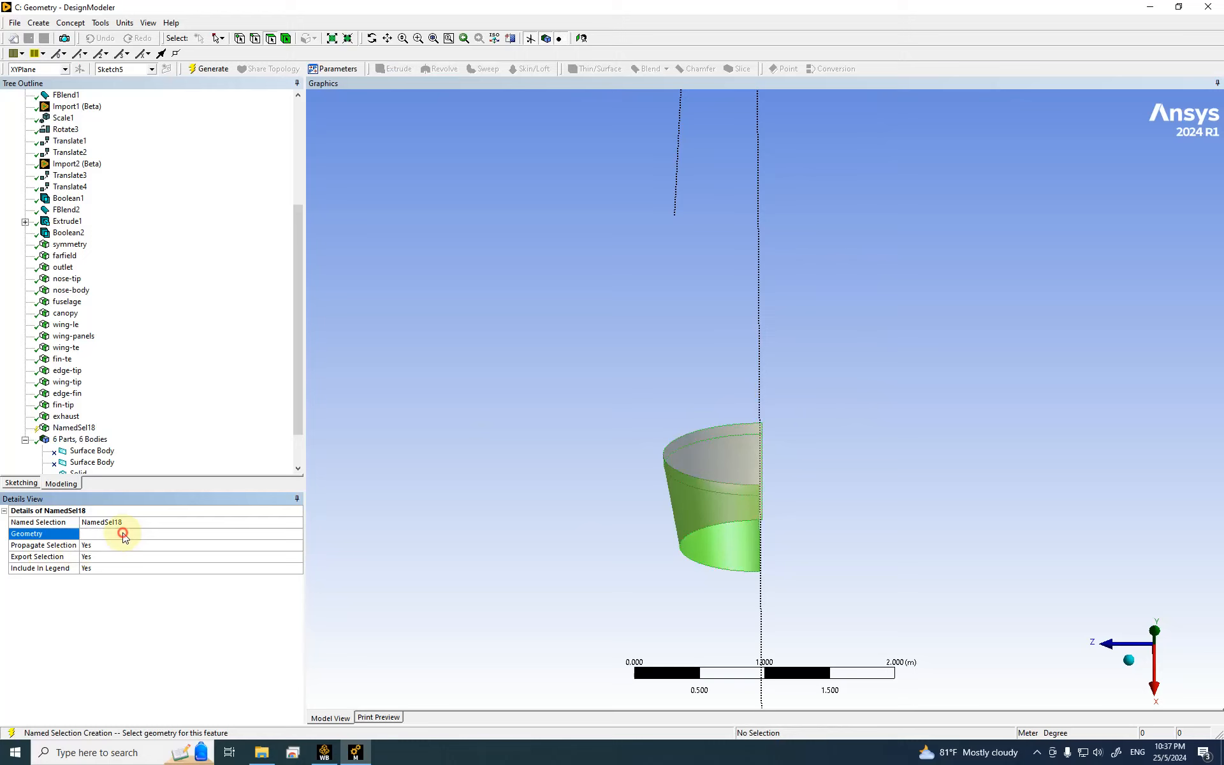
left_click(122, 522)
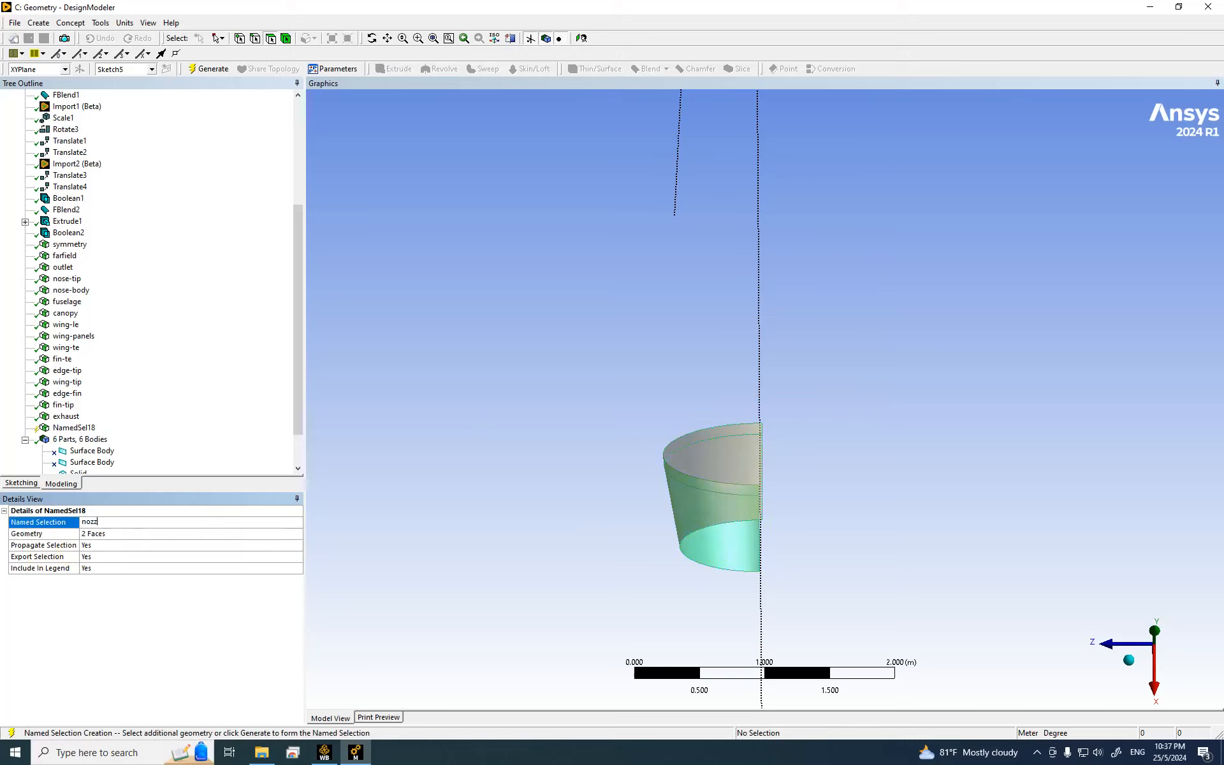
left_click(124, 527)
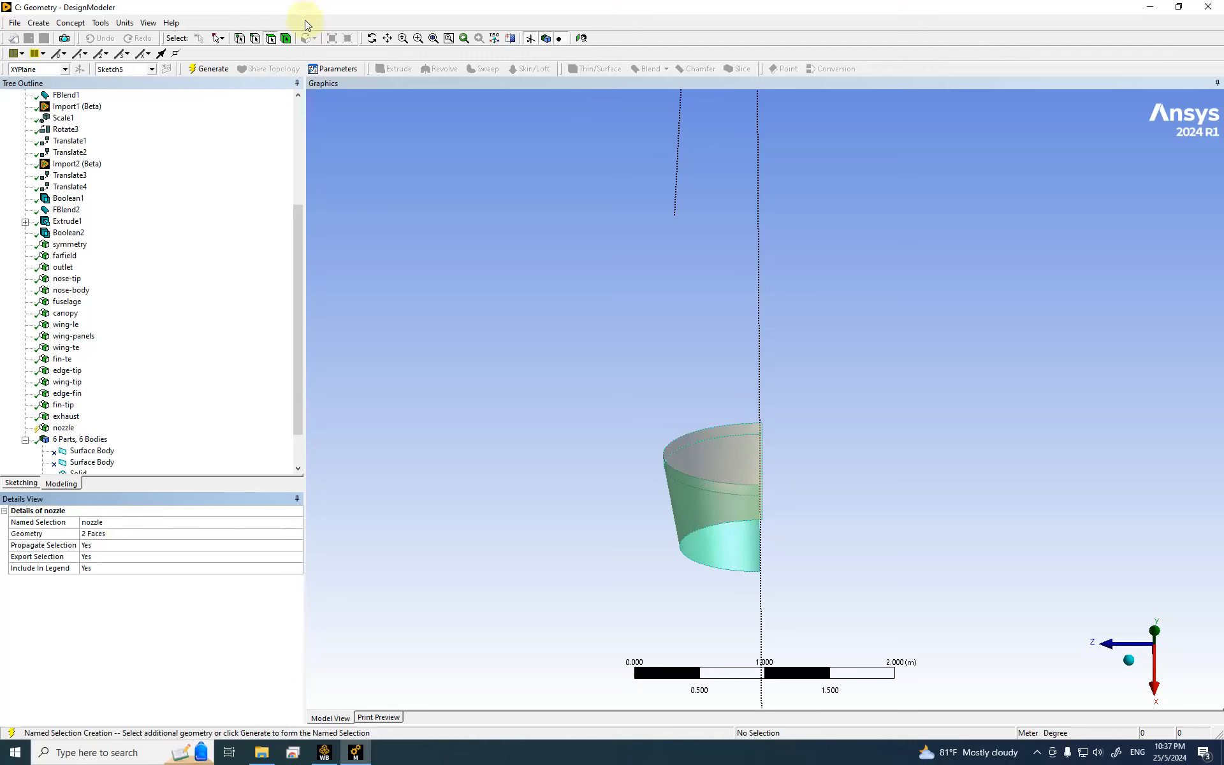
left_click(204, 70)
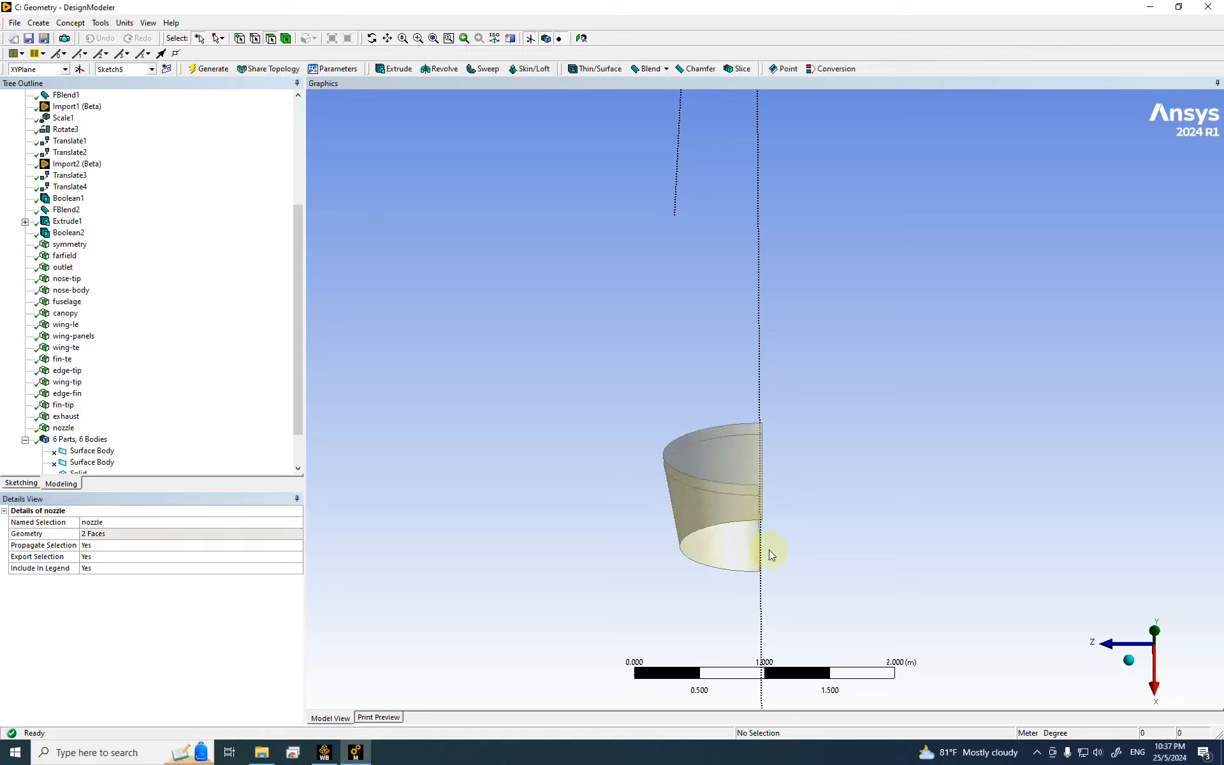
Step: Make the nozzle's three rim edges a named selection called edge-nozzle and generate it
left_click(321, 85)
left_click(241, 38)
left_click(561, 324)
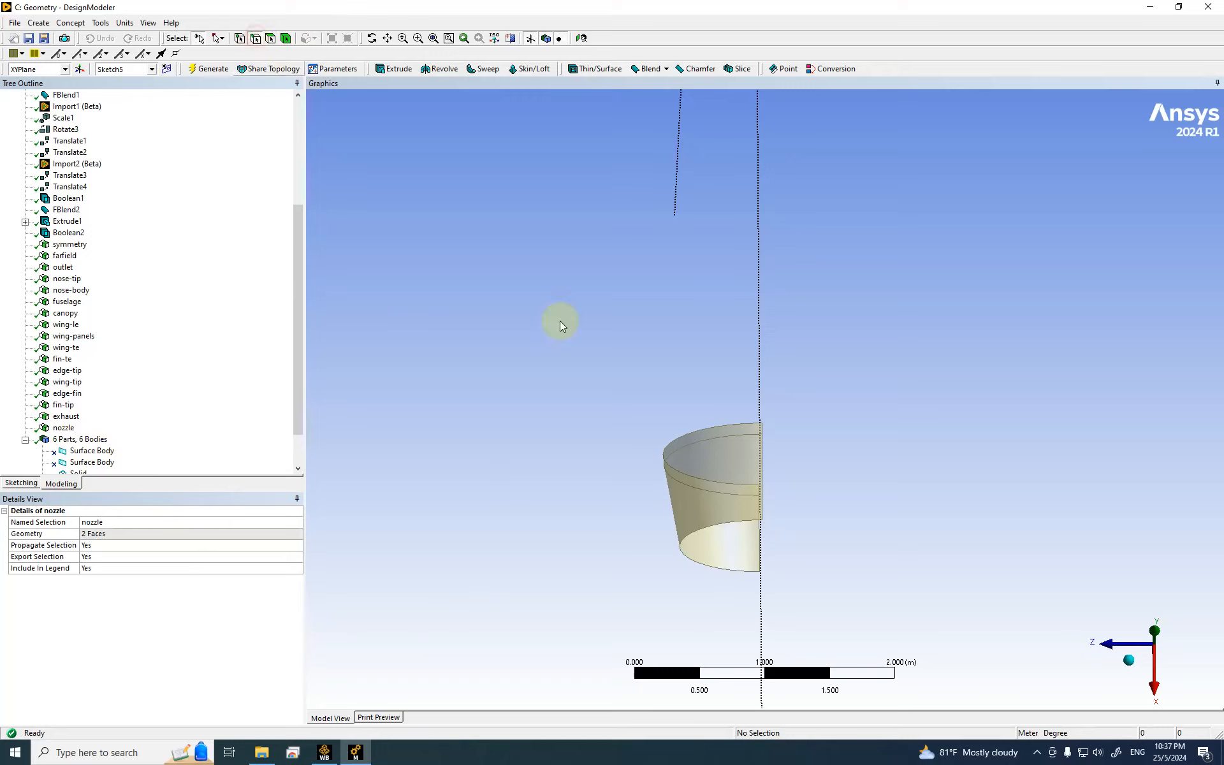
left_click(734, 427)
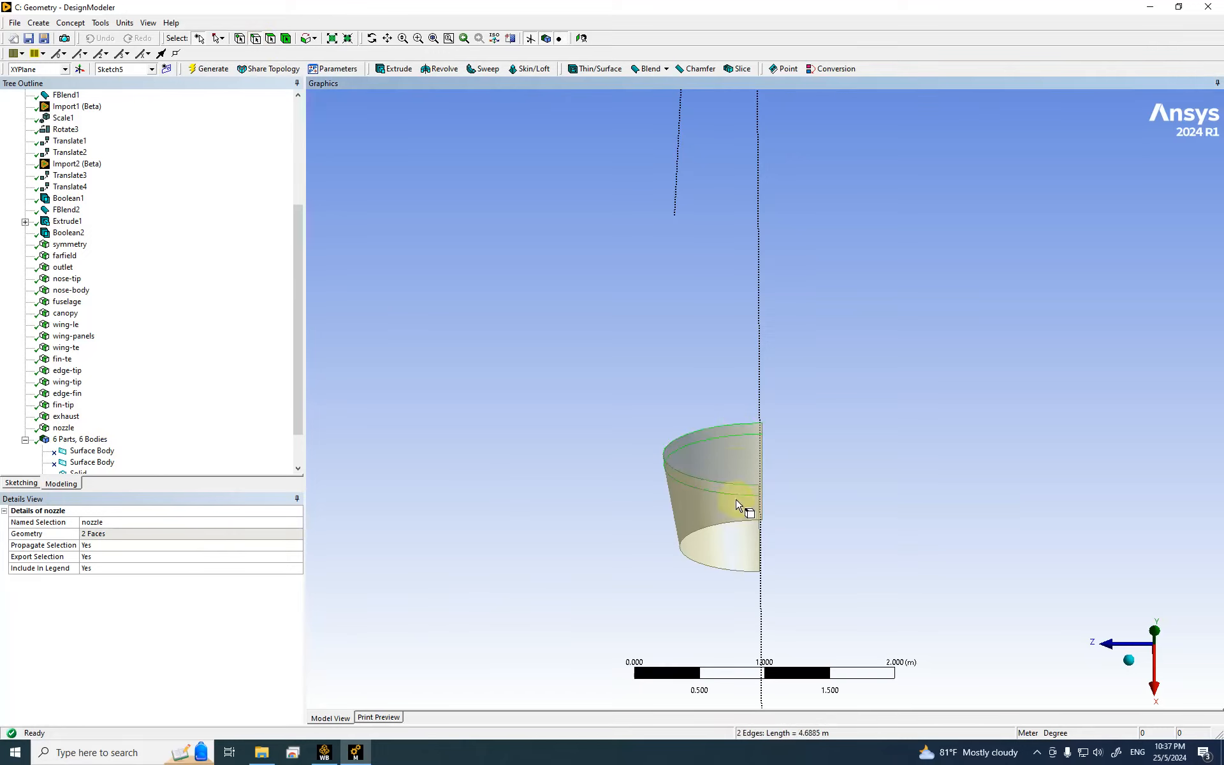
left_click(721, 524, "ctrl")
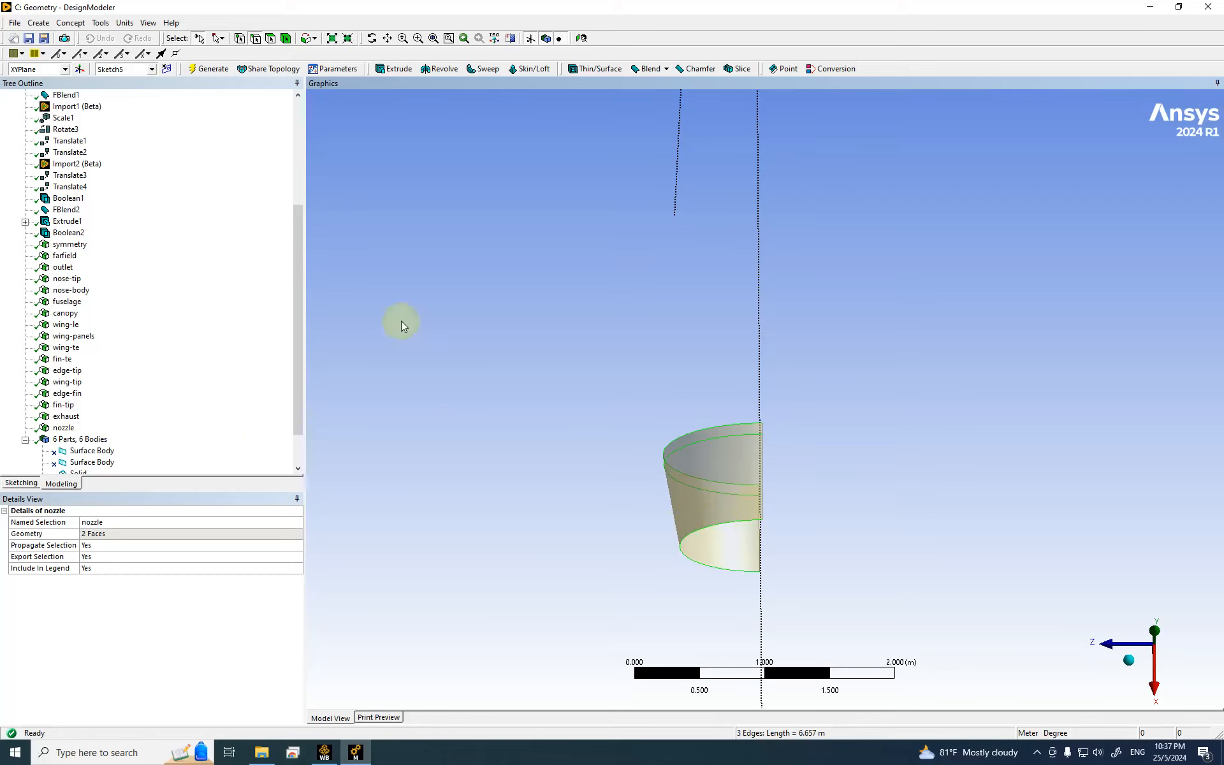
right_click(384, 310)
left_click(442, 587)
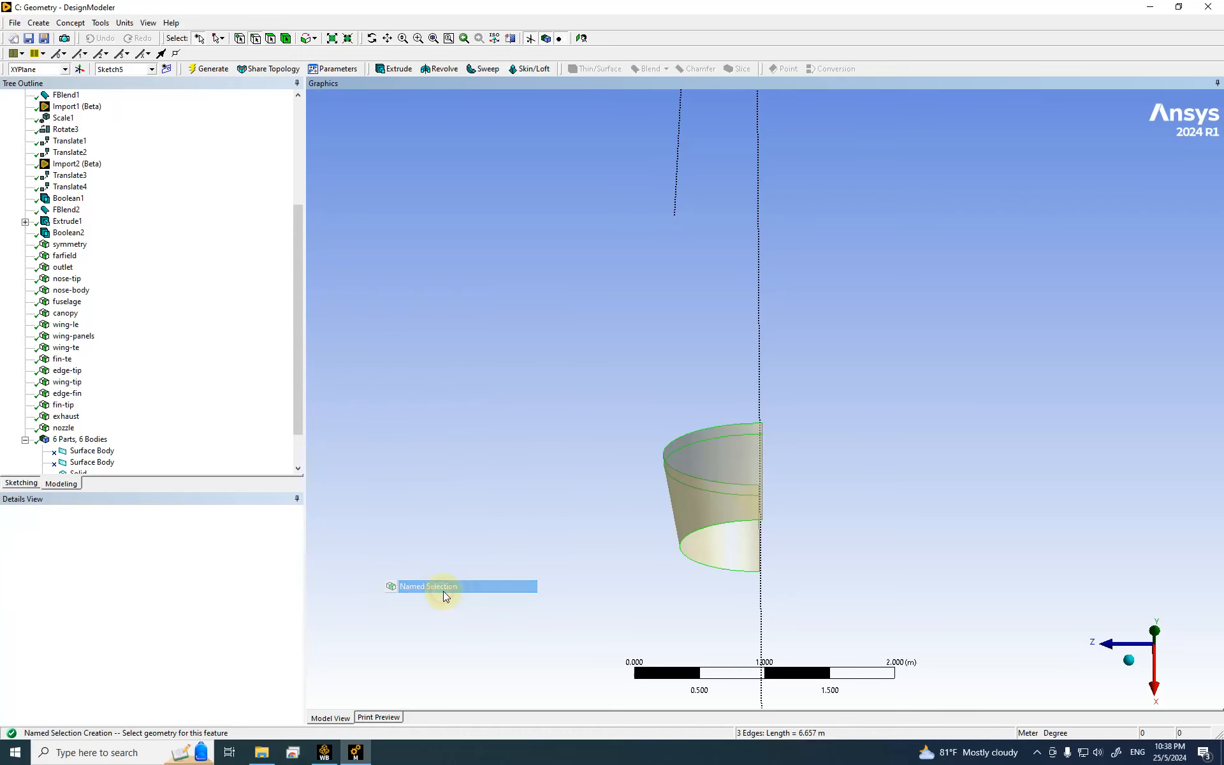
left_click(131, 531)
left_click(125, 522)
type("edge-no")
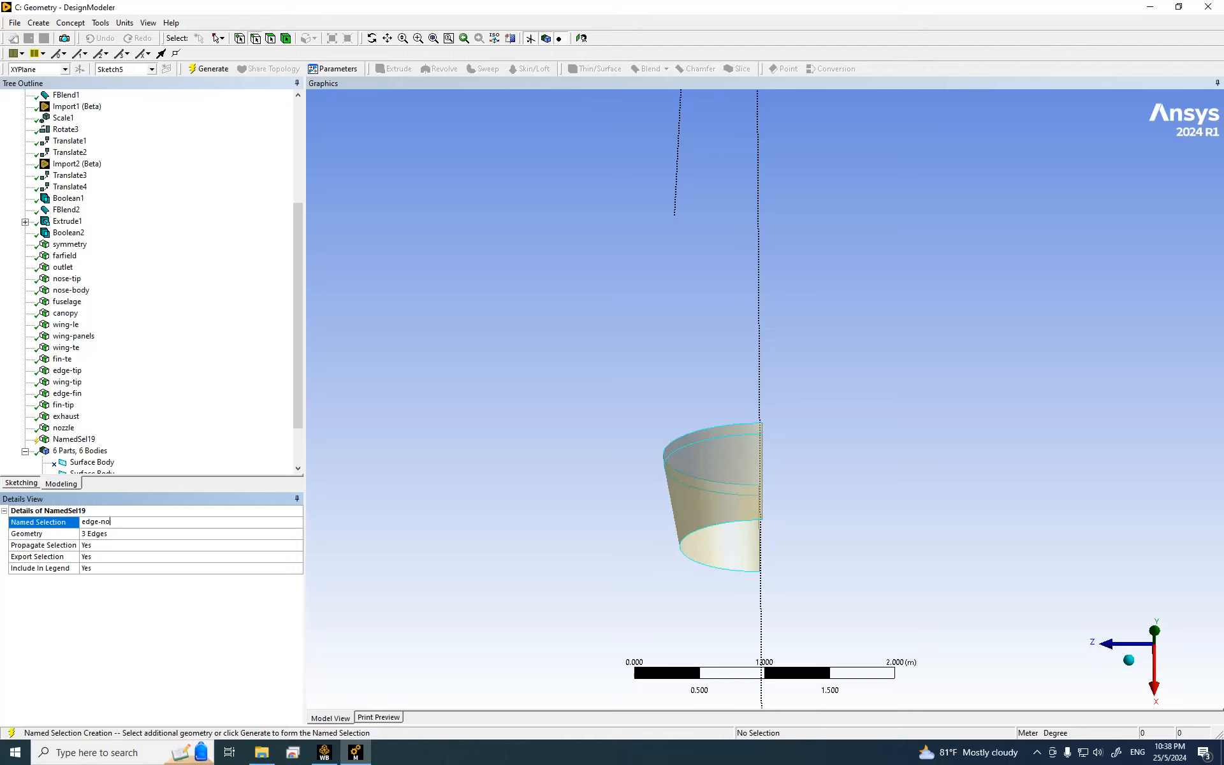
type("zzle")
key("Return")
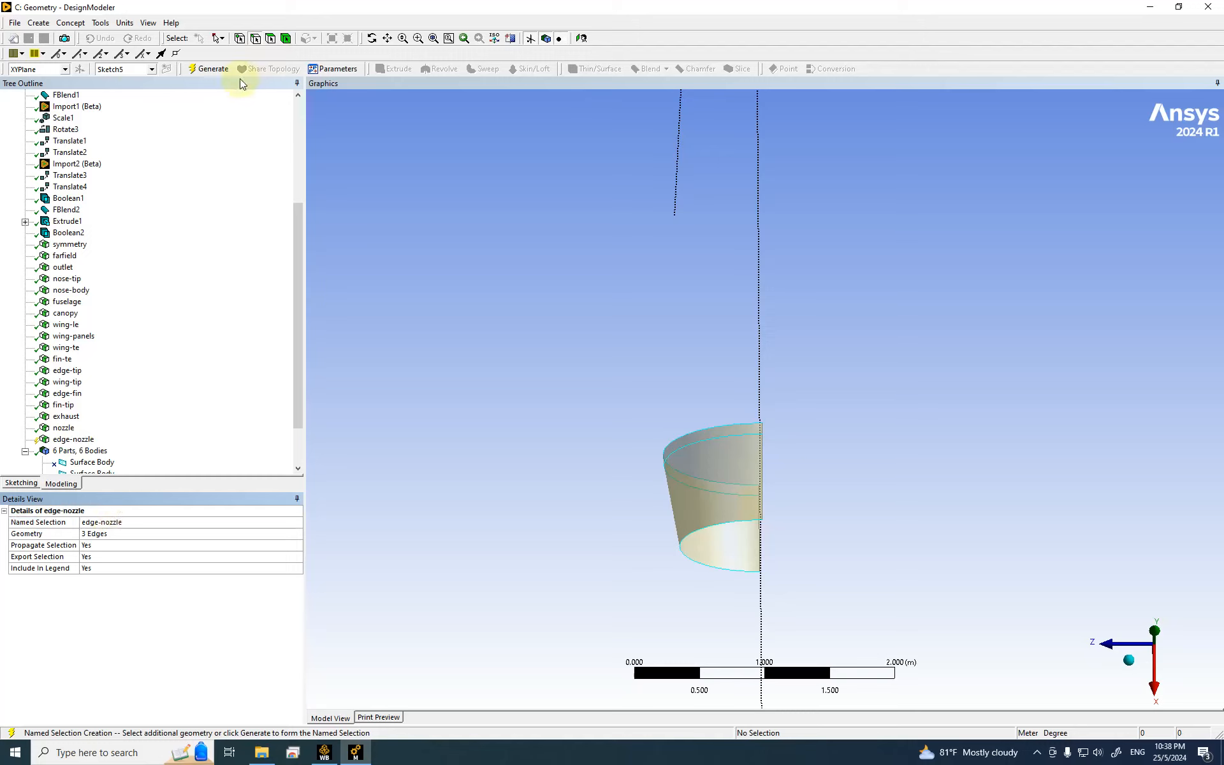
left_click(220, 73)
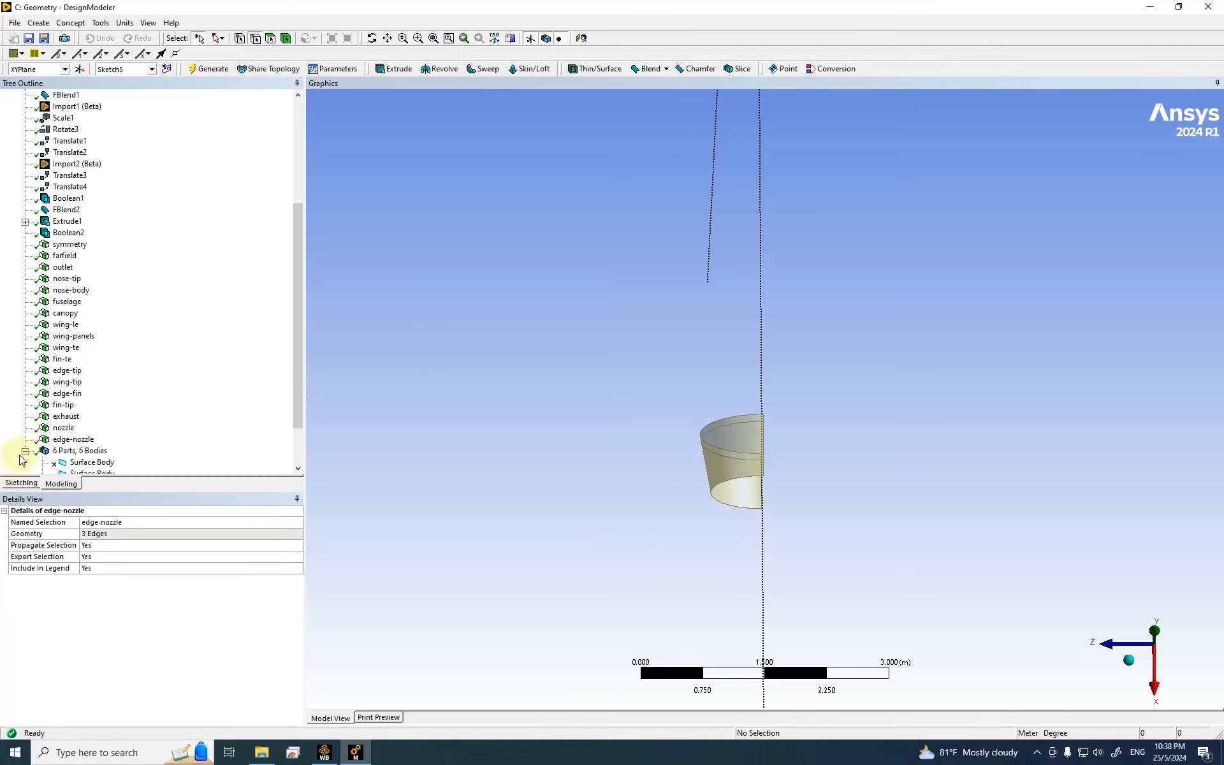
Step: Hide the nozzle selection's two faces and rotate to view the remaining line geometry
left_click(63, 428)
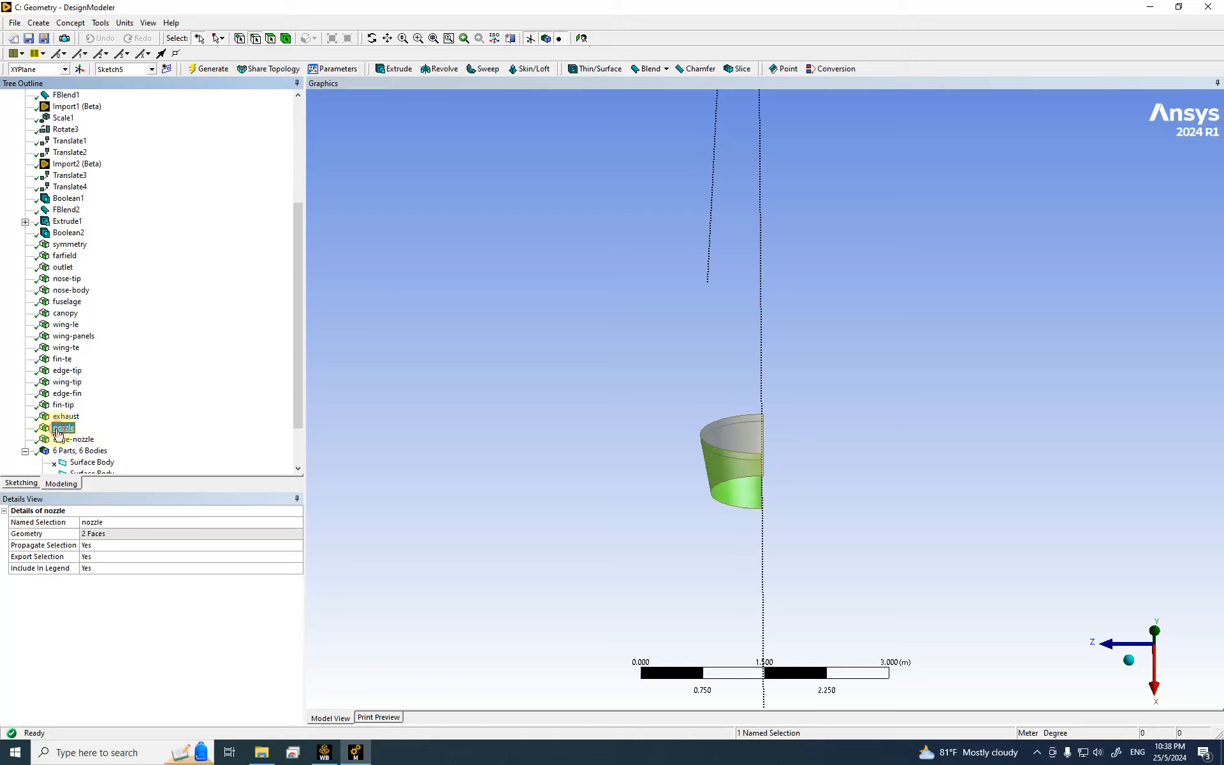
right_click(478, 211)
right_click(63, 428)
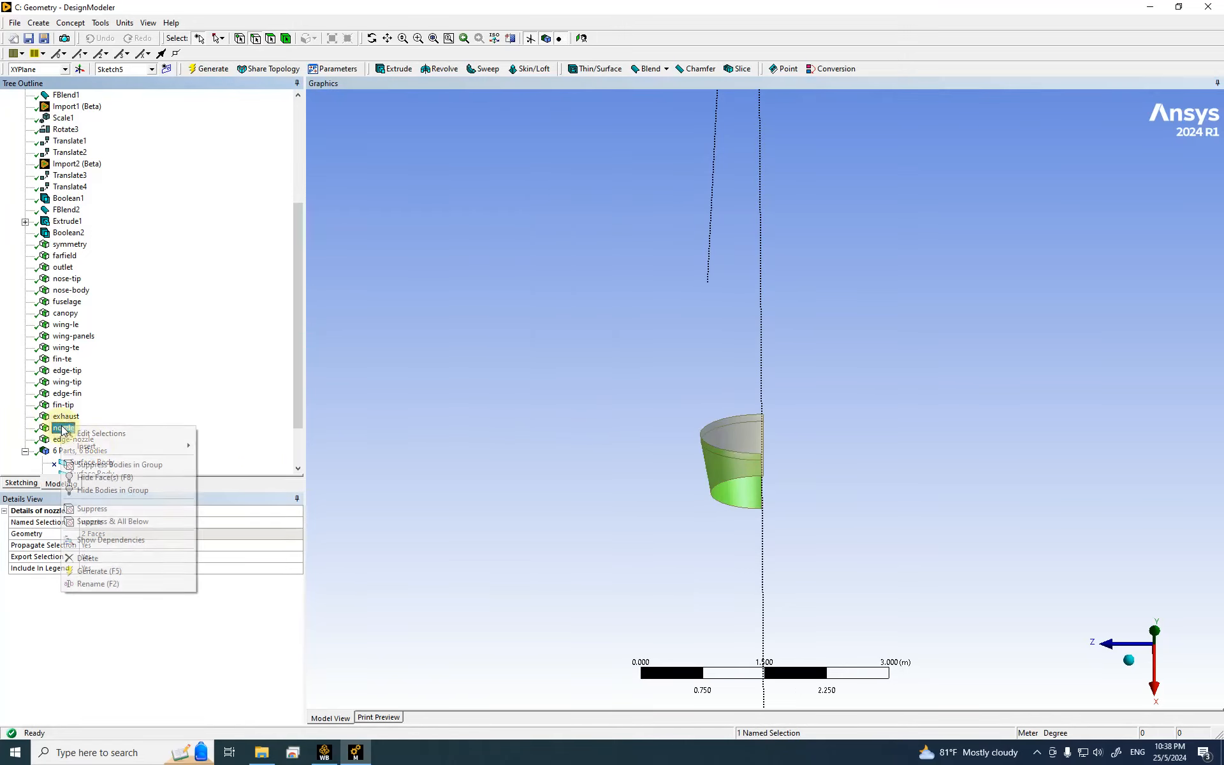
left_click(109, 479)
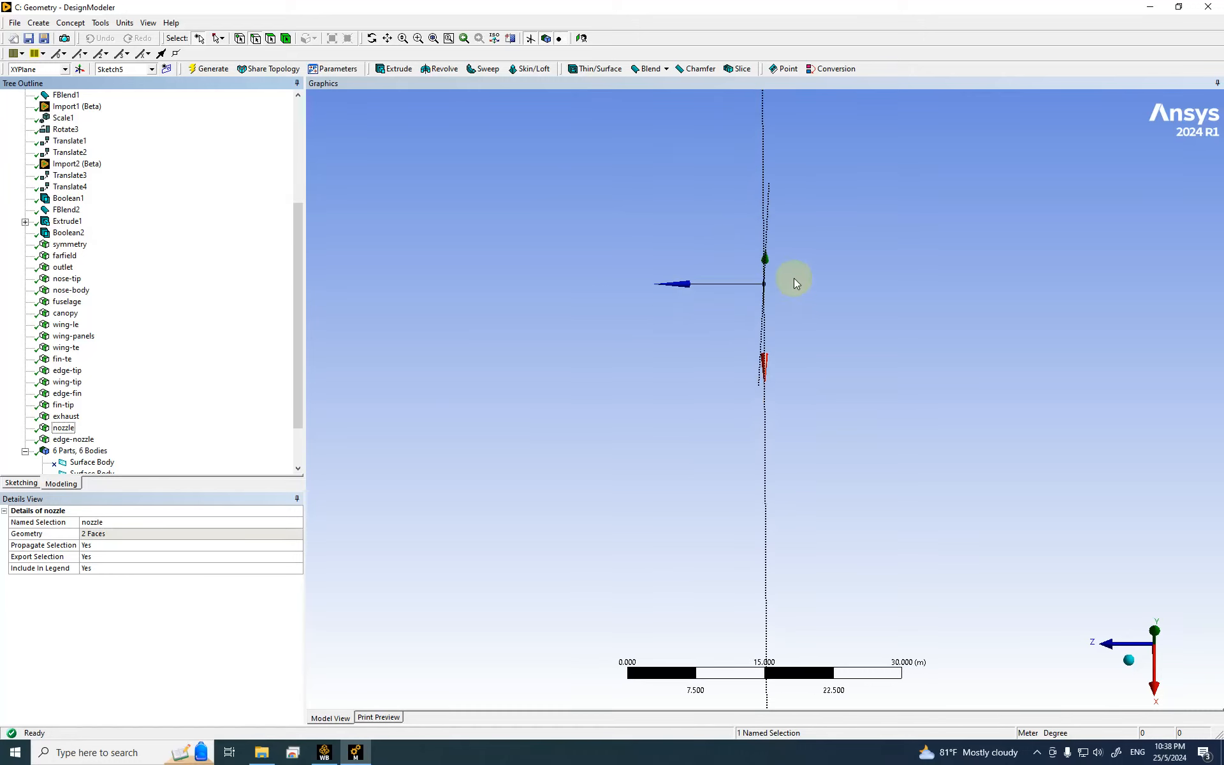
middle_click_drag(754, 254, 642, 199)
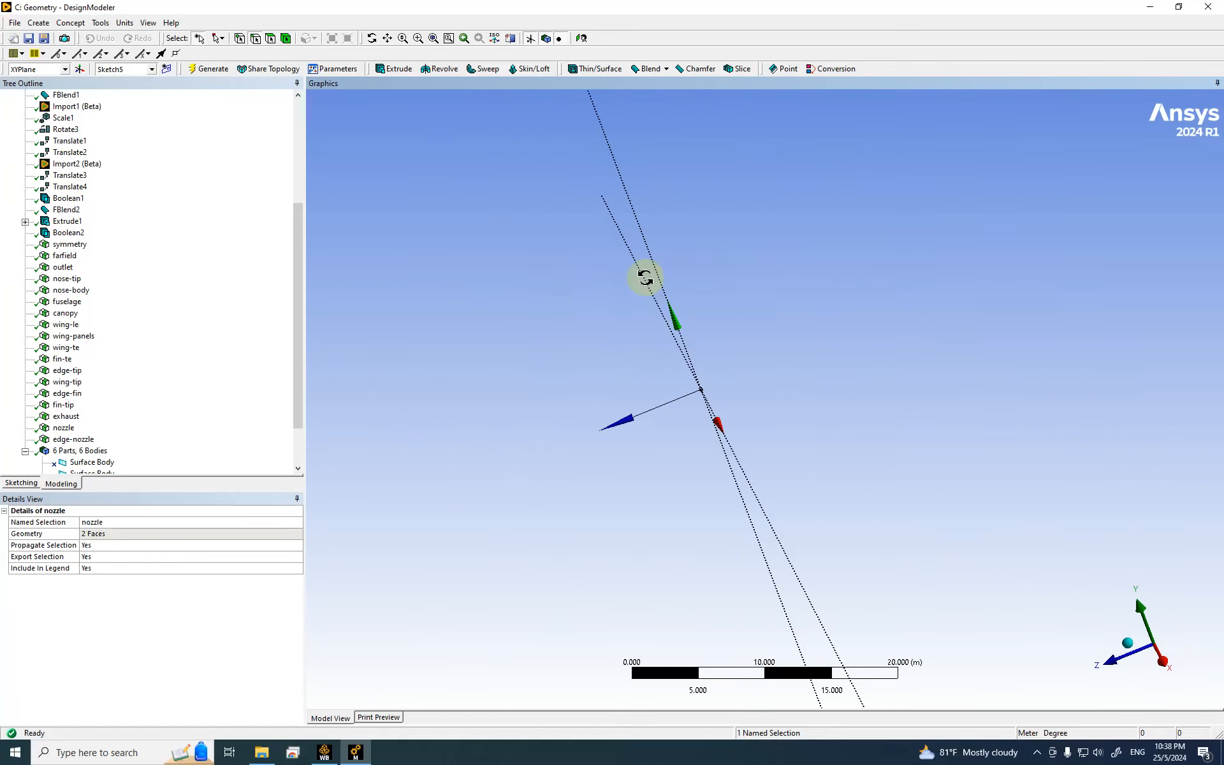
right_click(83, 449)
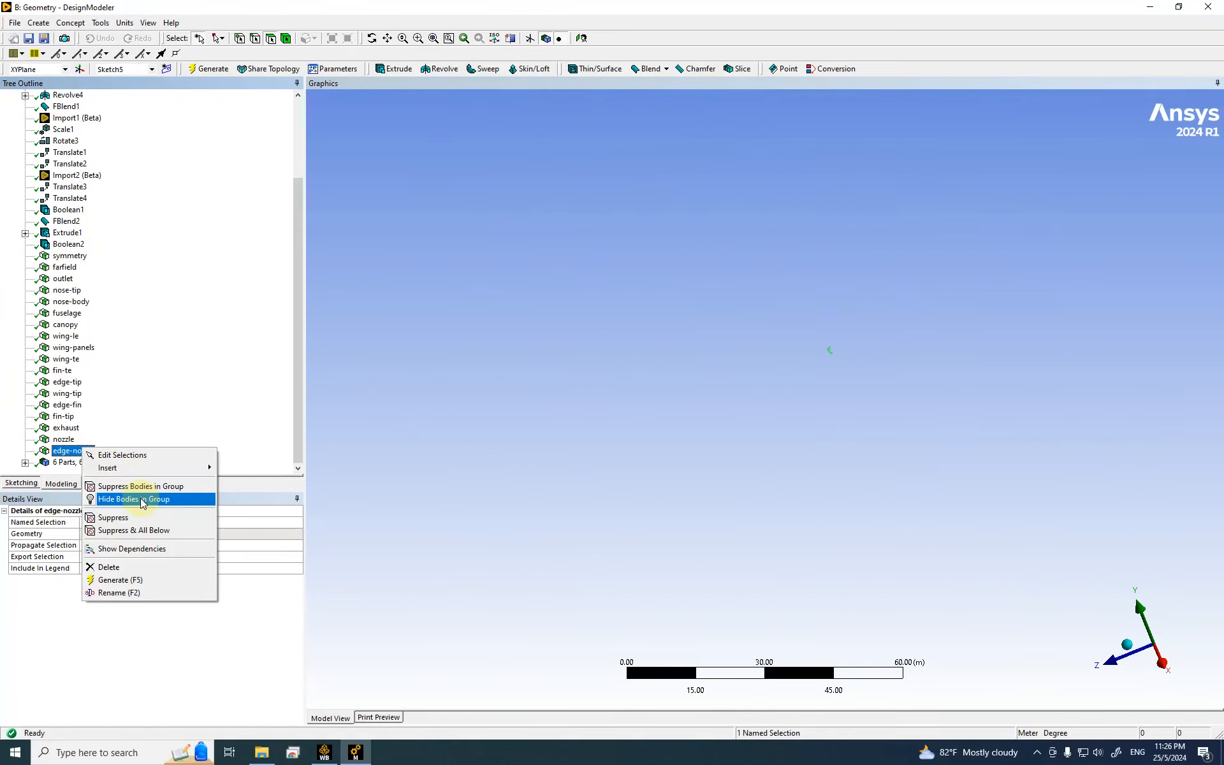
Step: Show the nozzle selection's hidden faces again
left_click(65, 440)
right_click(67, 443)
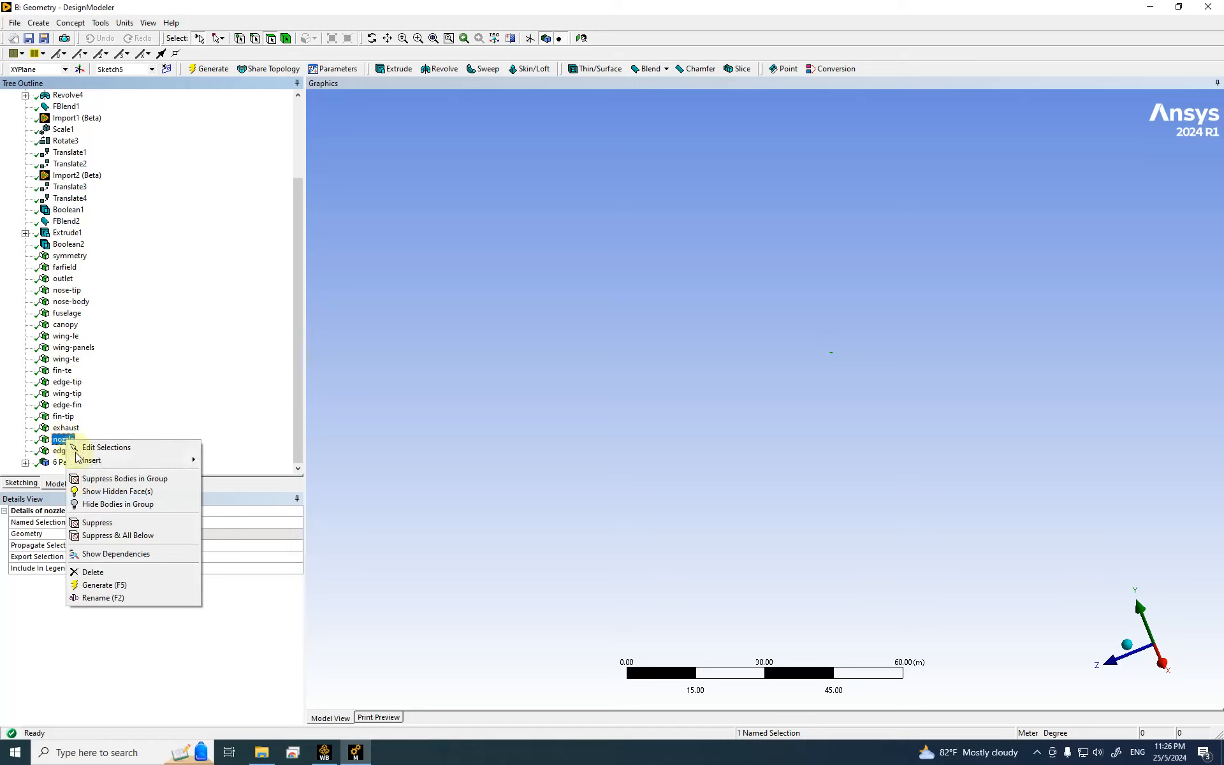
left_click(109, 495)
scroll(863, 357, "up", 3)
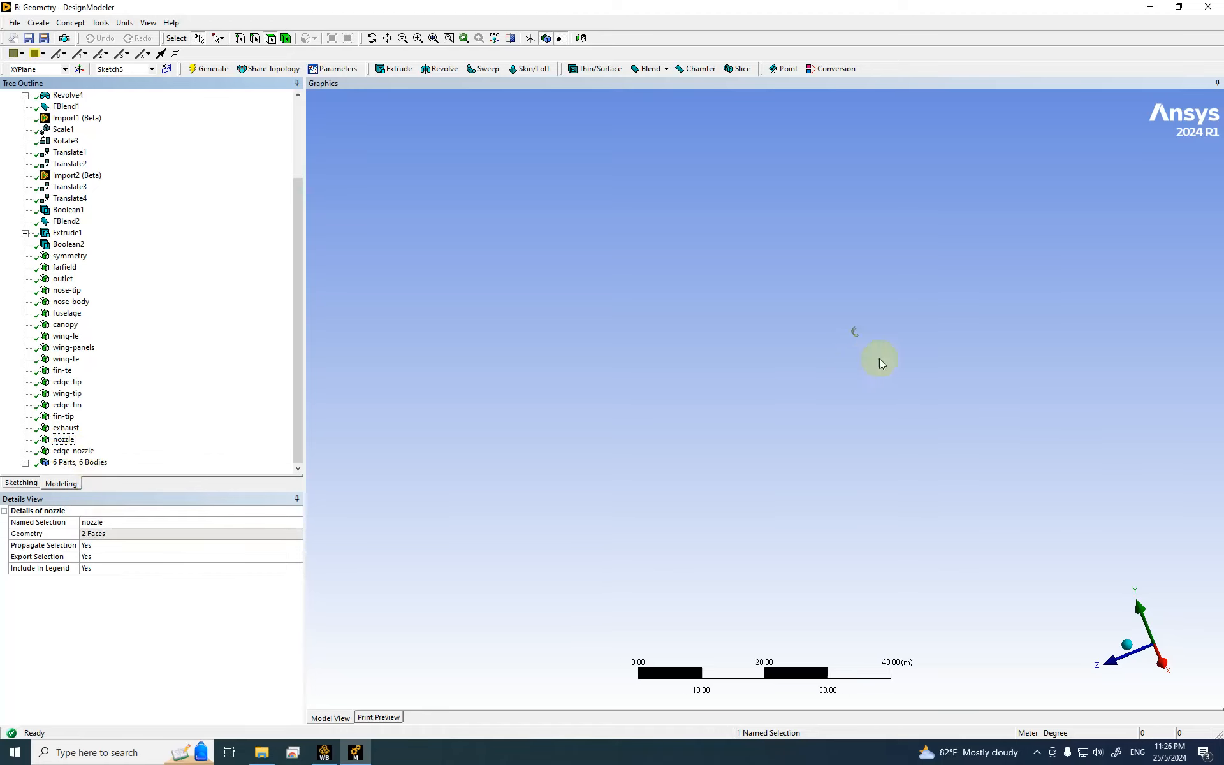
left_click(69, 451)
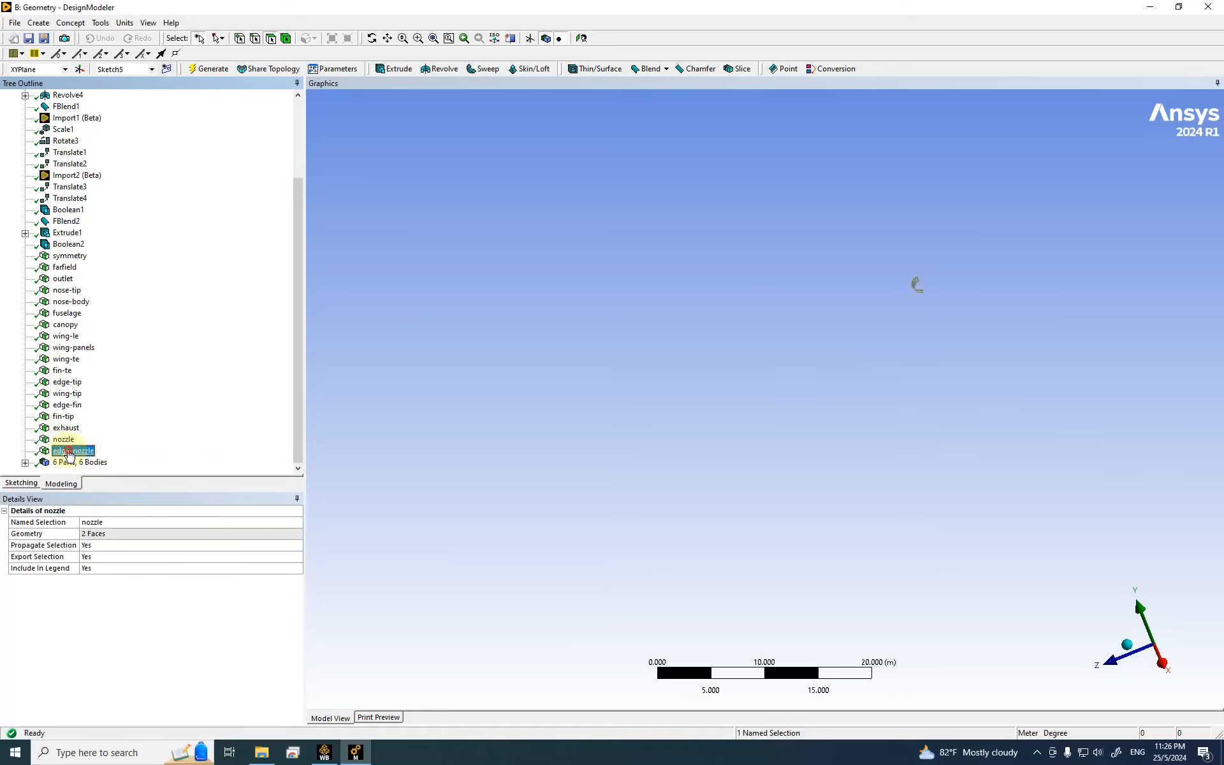
right_click(70, 452)
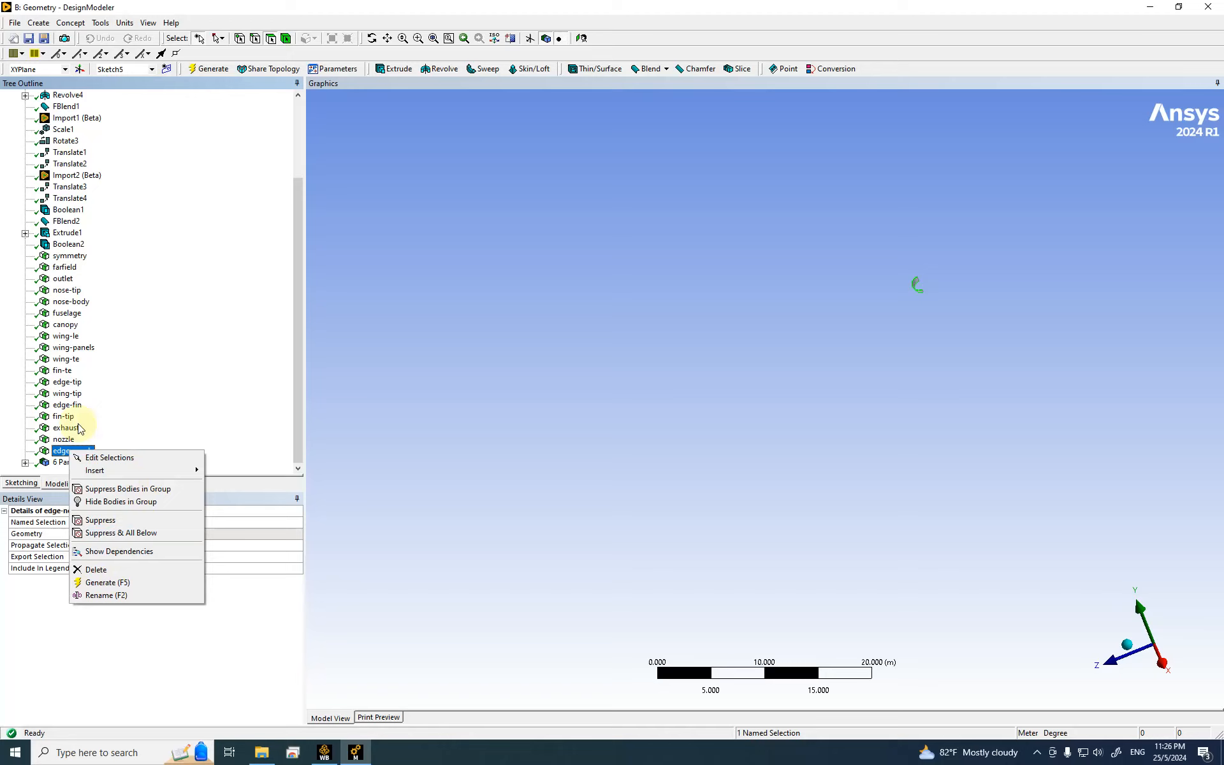
Step: Reveal the hidden faces of the wing-te and fin-te selections
left_click(63, 418)
right_click(65, 418)
left_click(67, 393)
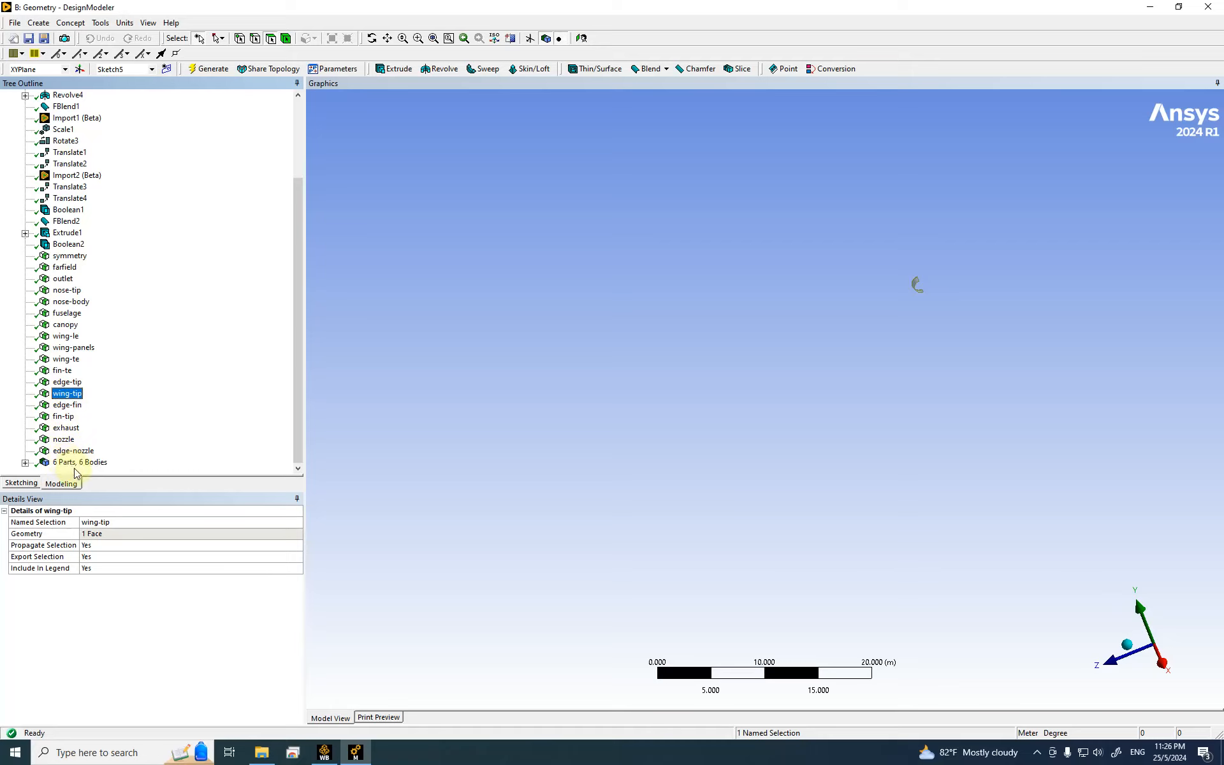
right_click(68, 360)
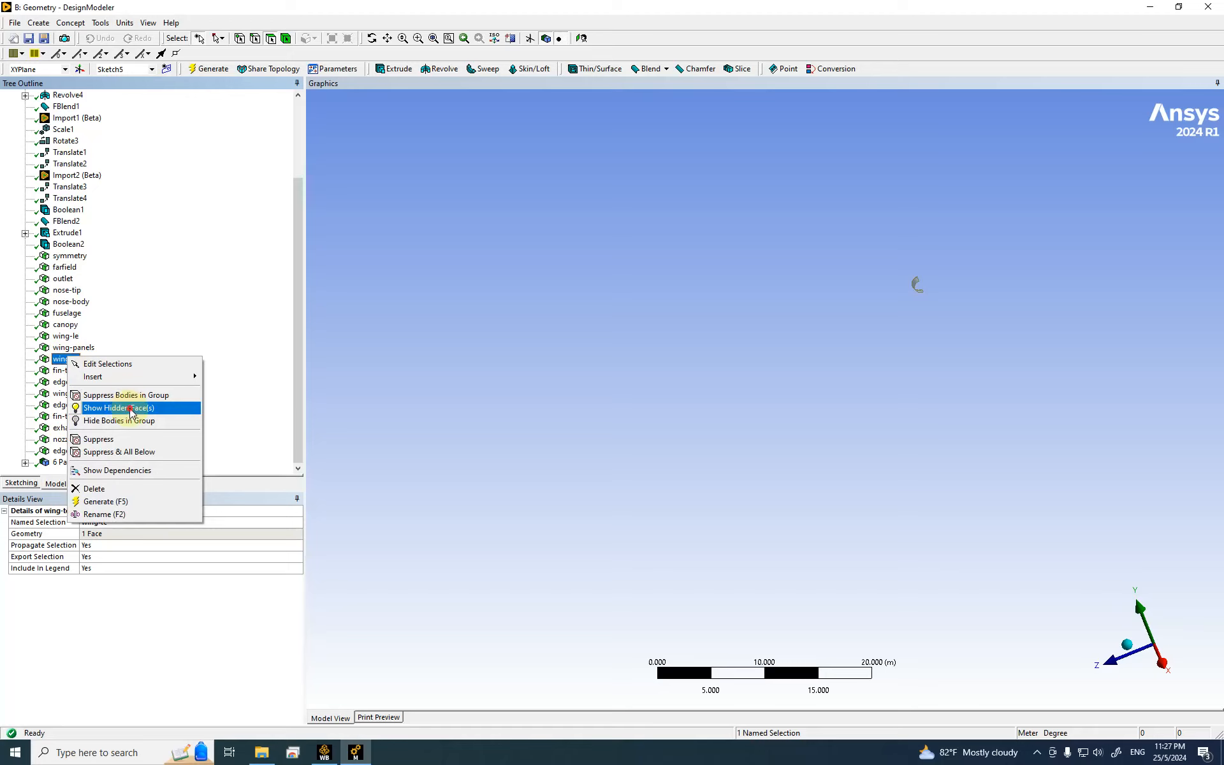
left_click(131, 422)
right_click(61, 371)
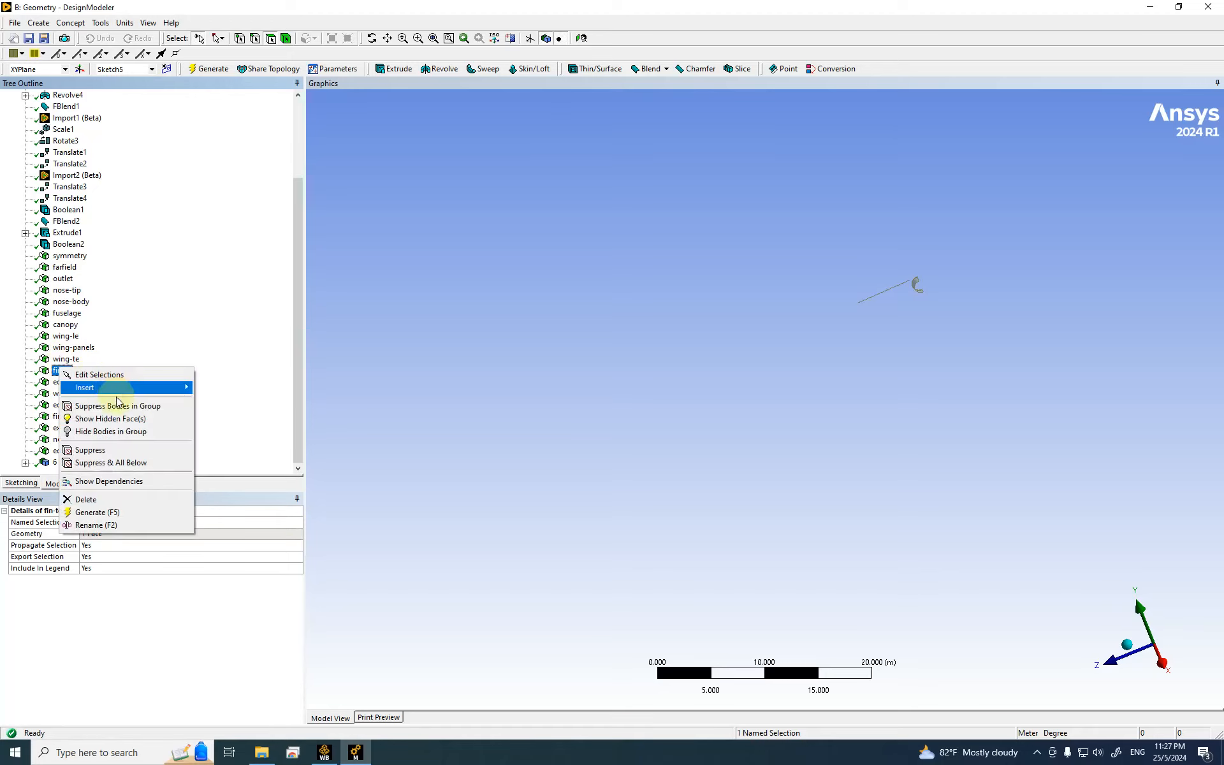
left_click(118, 418)
left_click(903, 330)
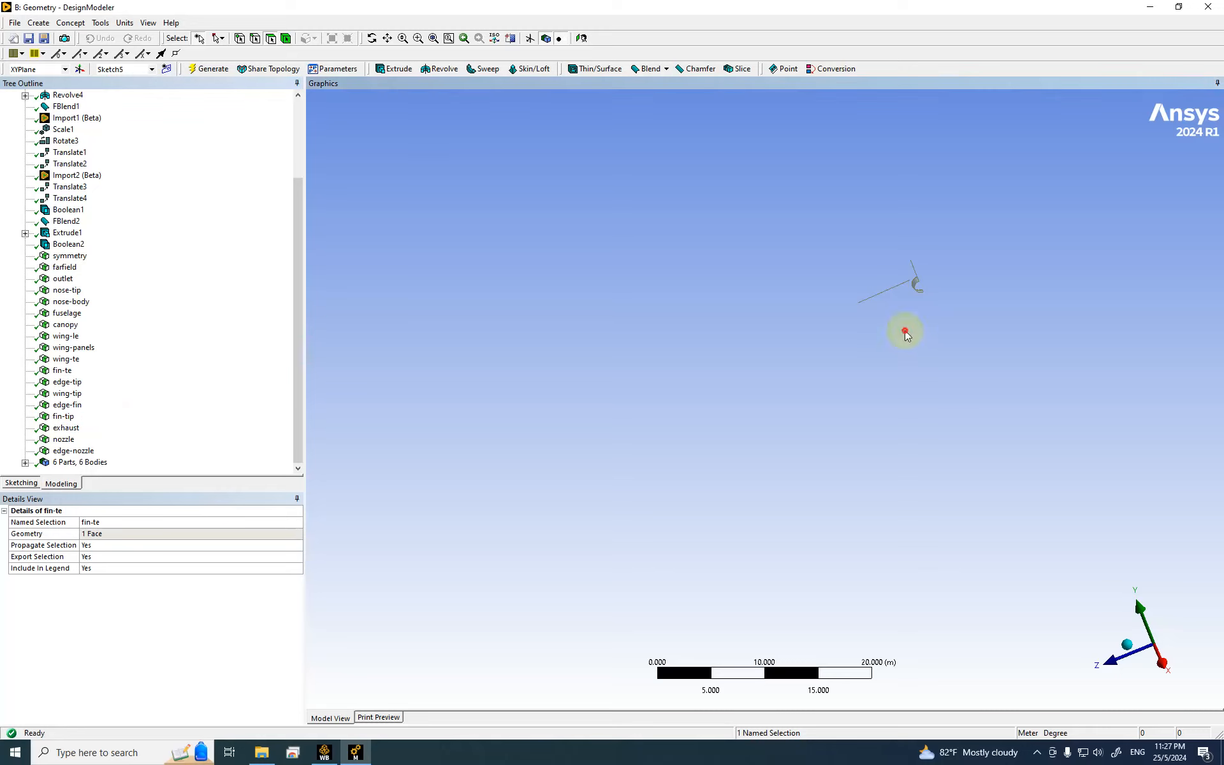
Step: Box-zoom twice to bring the curved nozzle surface up close
left_click(419, 39)
left_click_drag(792, 246, 962, 325)
left_click_drag(562, 210, 1113, 566)
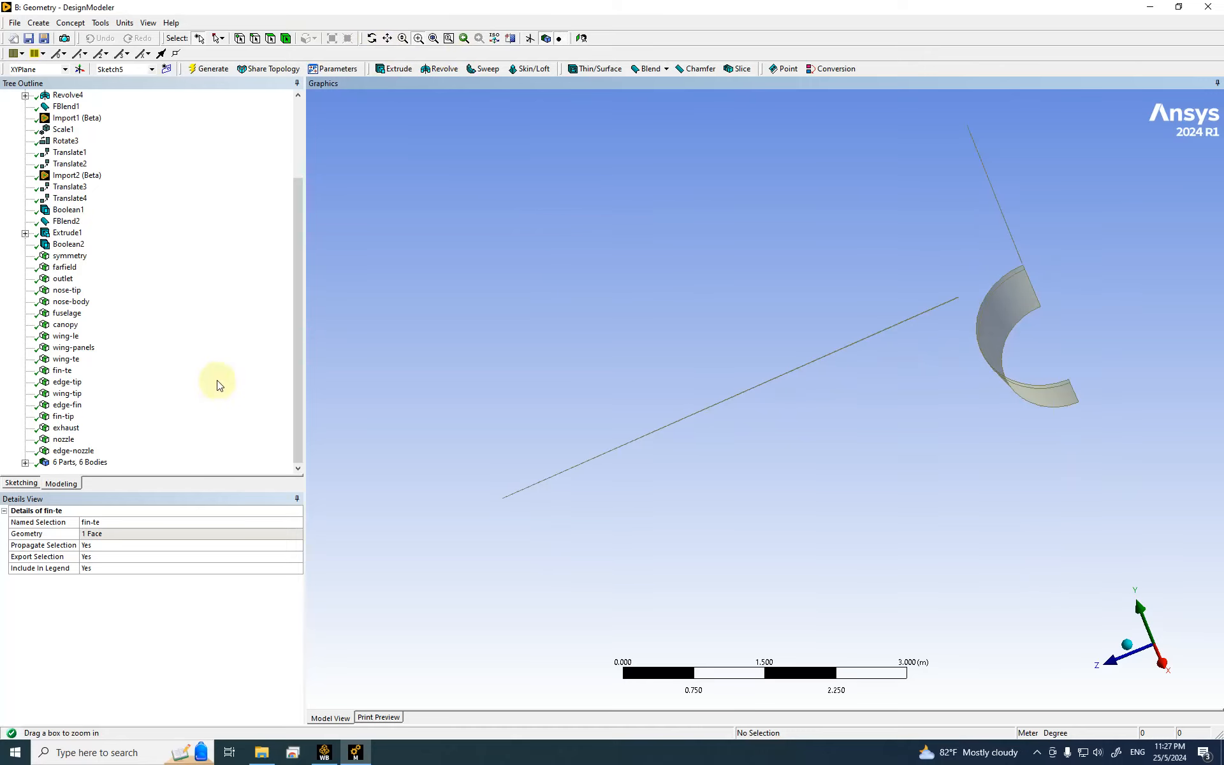
left_click(83, 451)
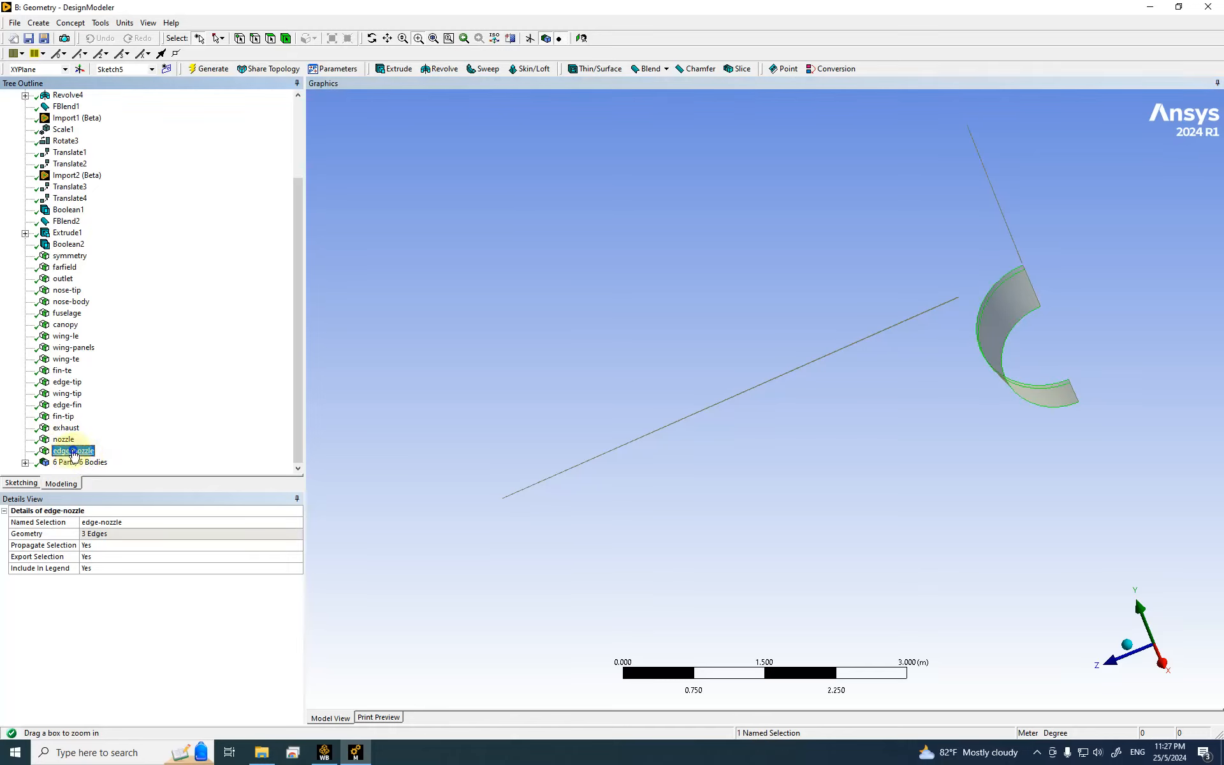
Step: Delete the old three-edge edge-nozzle named selection
right_click(74, 452)
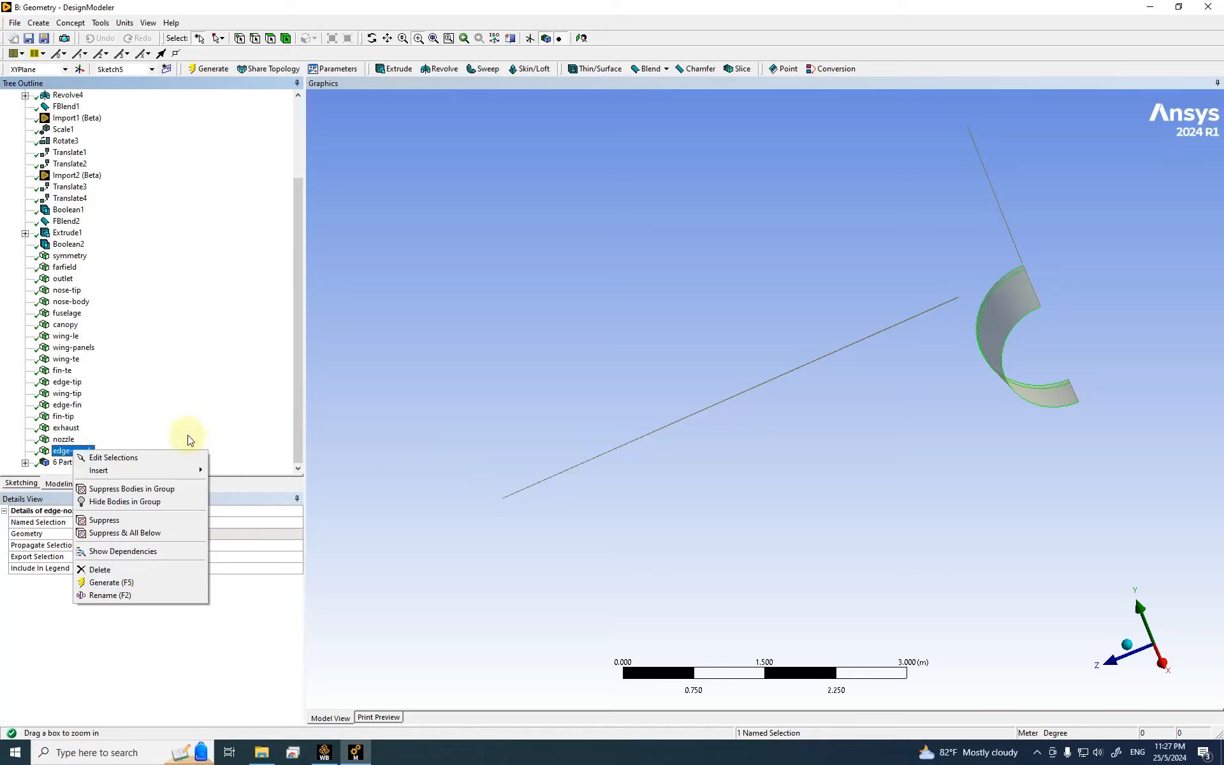
left_click(511, 337)
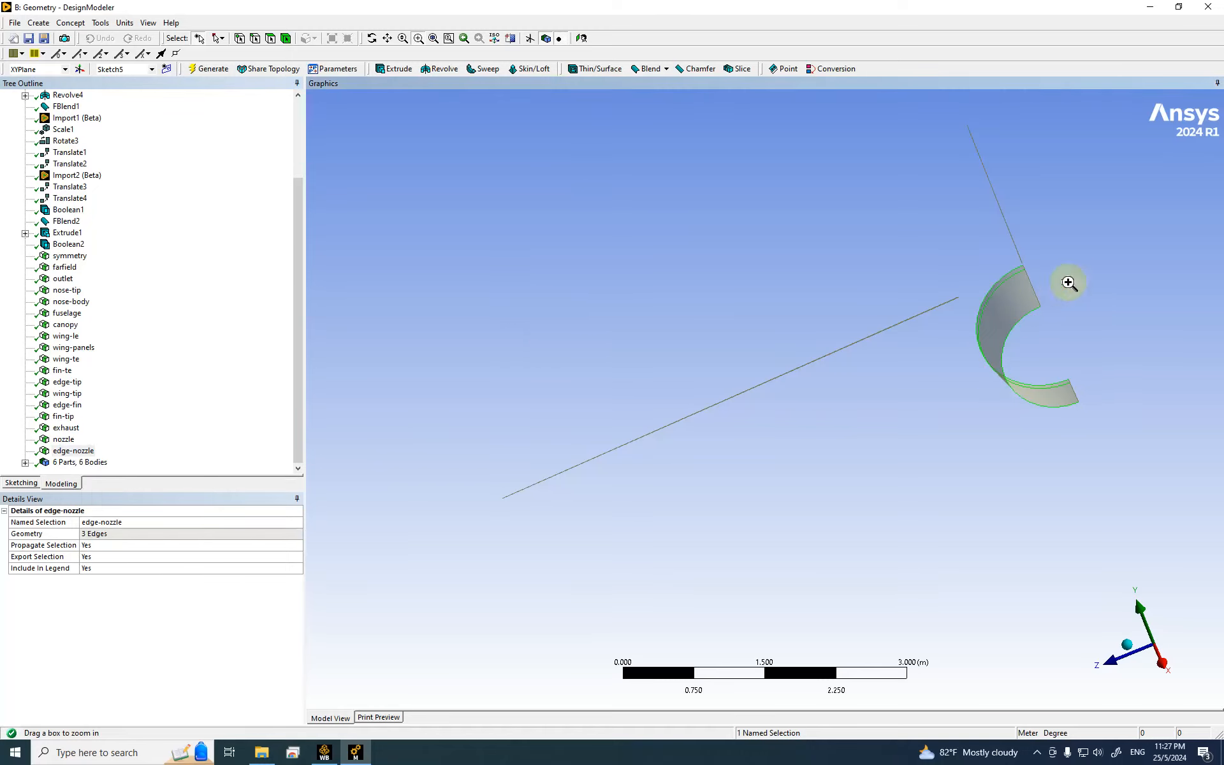
left_click(255, 38)
left_click(1106, 310)
left_click(1027, 315)
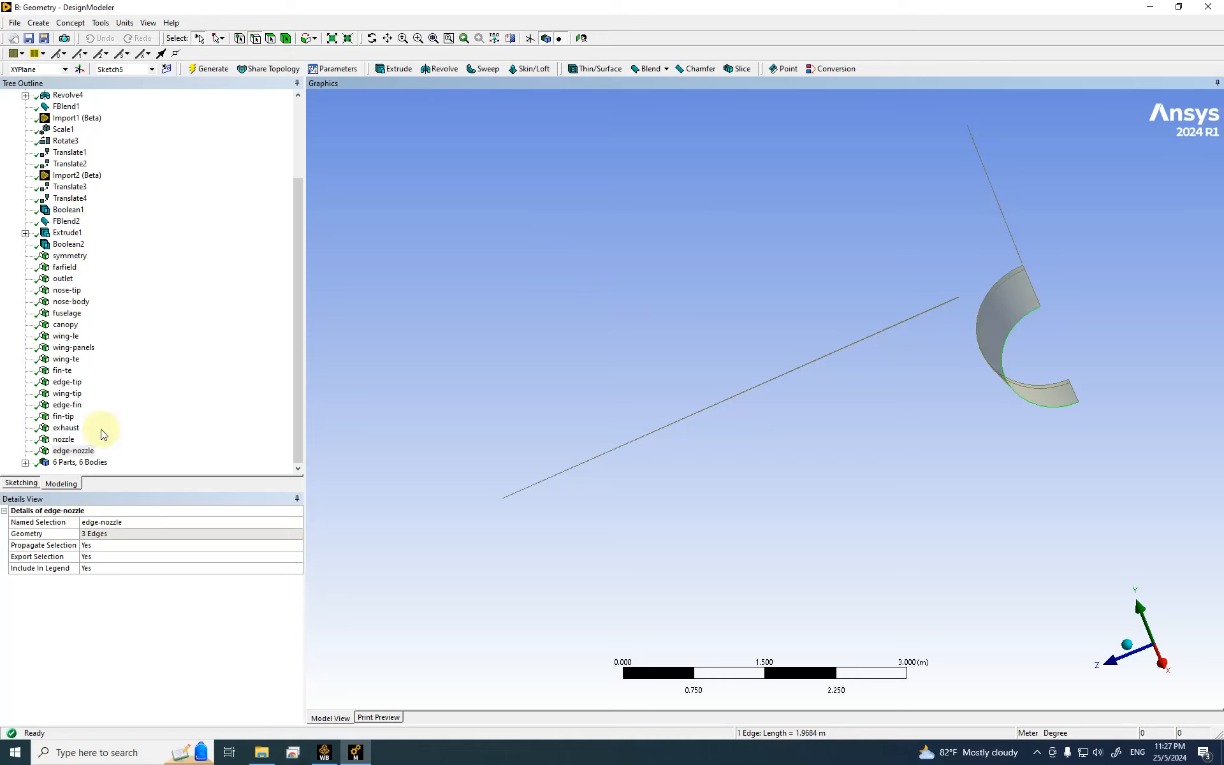
right_click(74, 451)
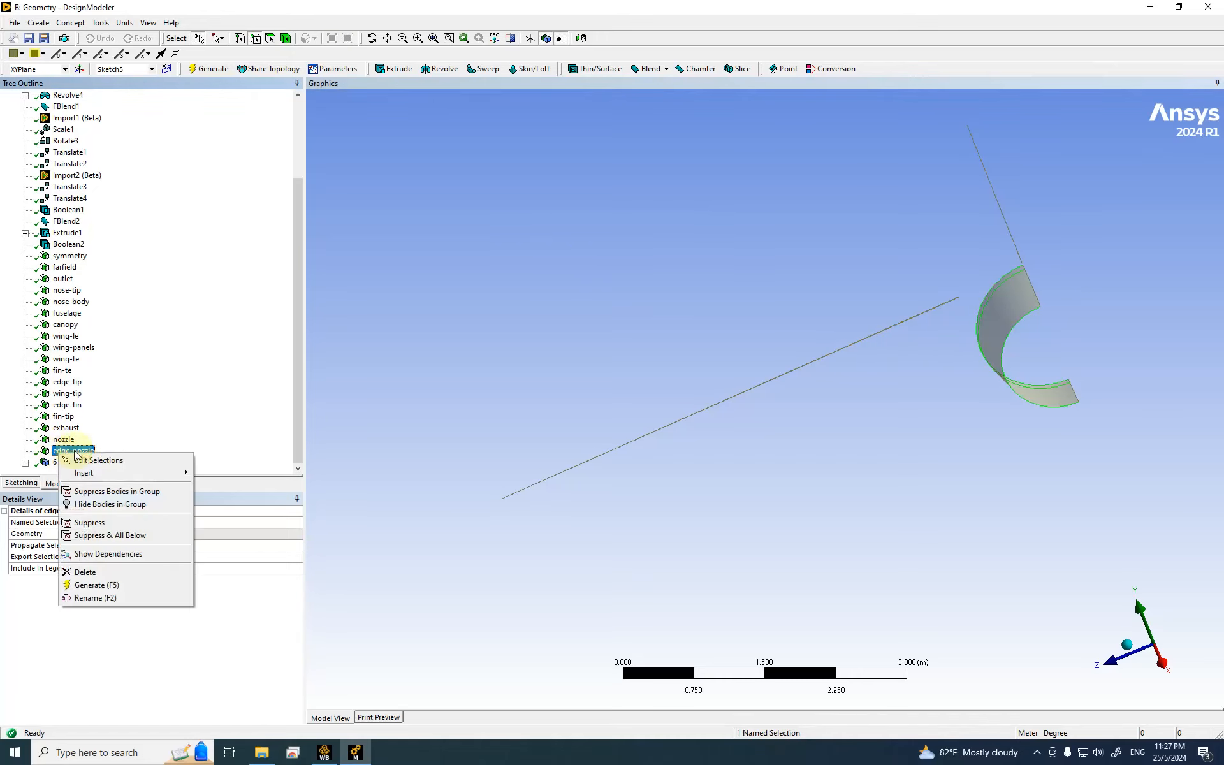
left_click(102, 573)
left_click(577, 418)
Step: Recreate edge-nozzle from the nozzle's single inner curved edge and generate it
left_click(901, 462)
left_click(1014, 393)
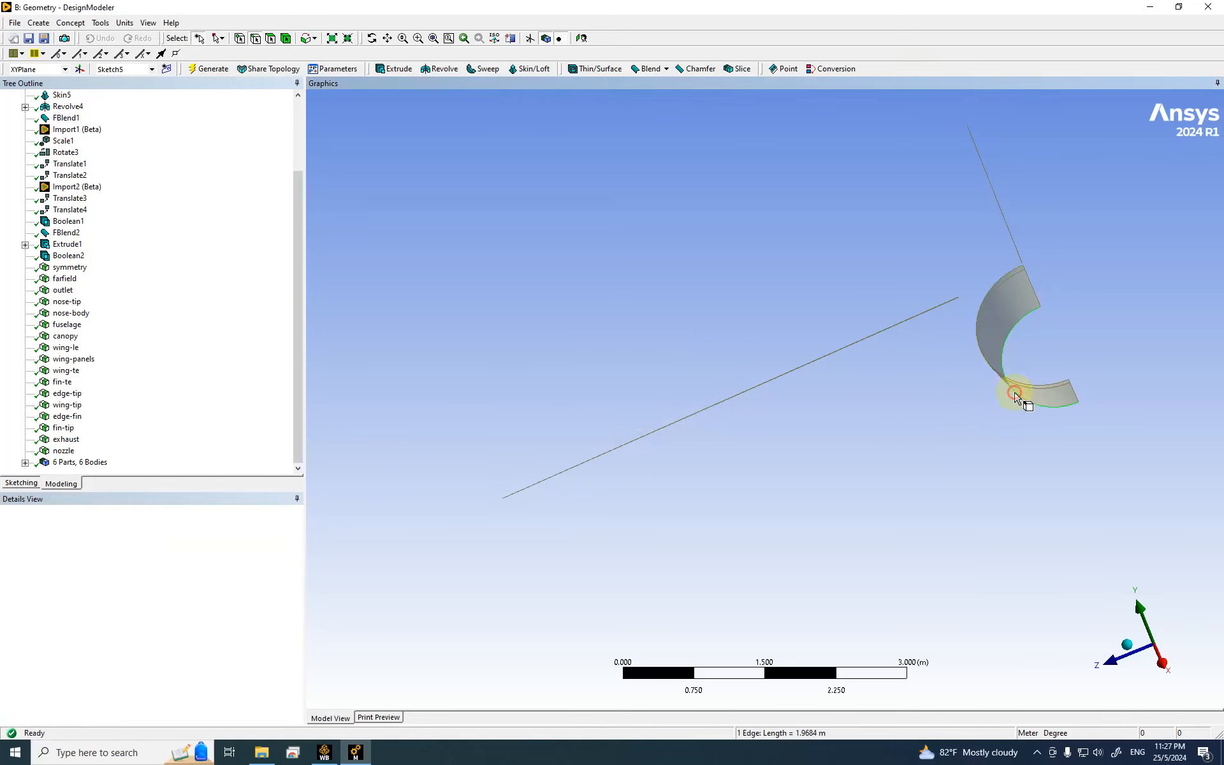
right_click(1014, 393)
left_click(1045, 695)
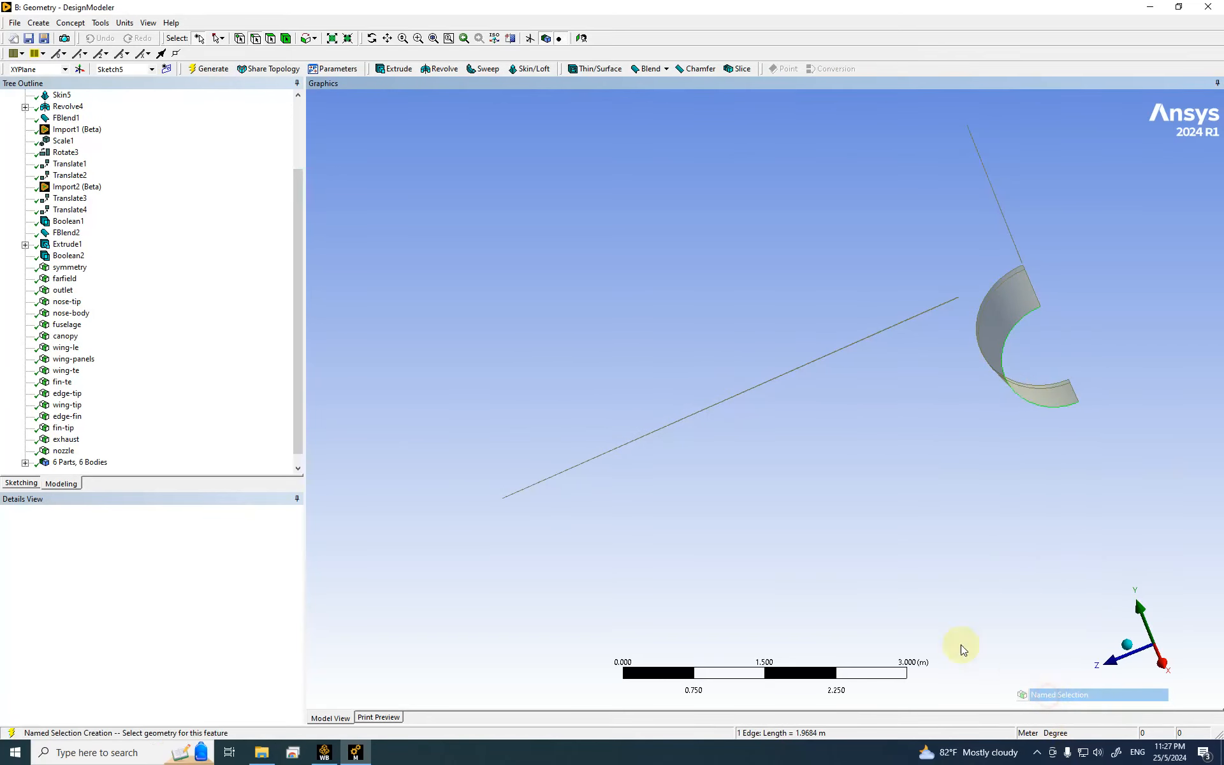
left_click(121, 533)
left_click(102, 522)
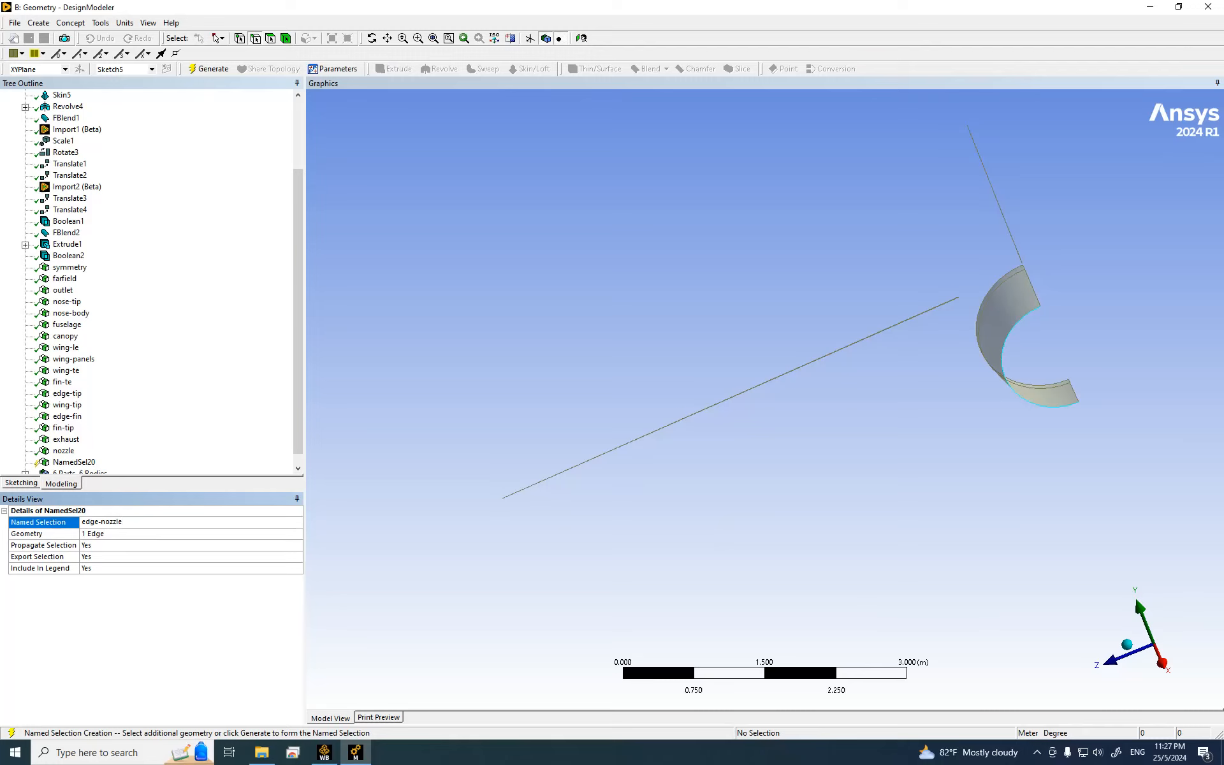
left_click(101, 522)
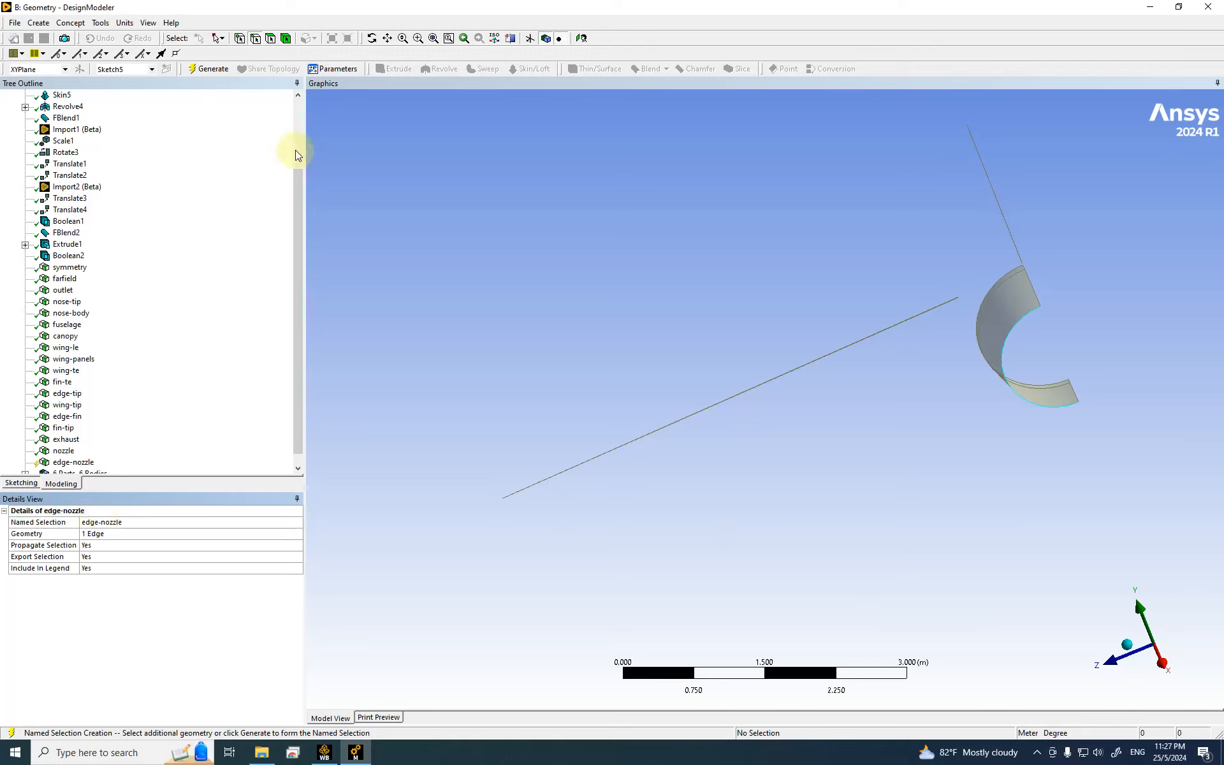
left_click(208, 68)
left_click(1209, 512)
left_click(942, 365)
Step: Zoom in on the wing trailing edge and select its two overlapping edge lines
scroll(505, 490, "up", 3)
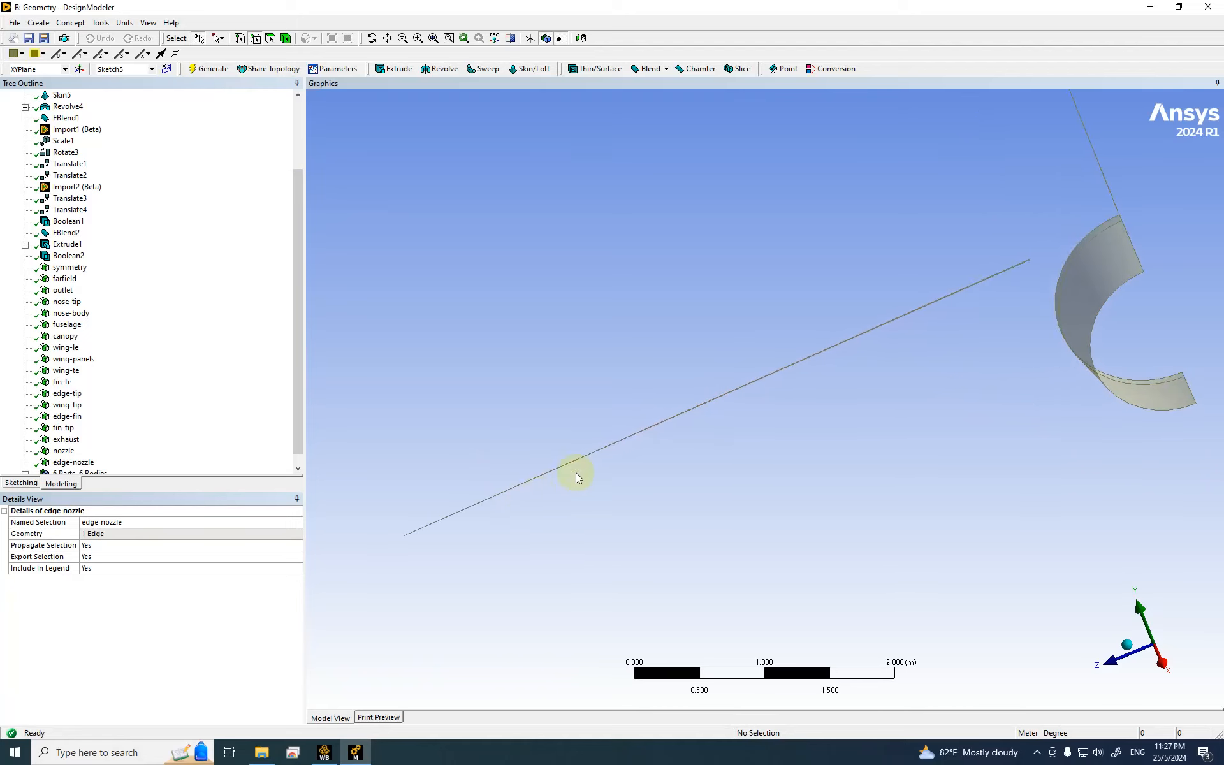
left_click(418, 39)
left_click_drag(637, 314, 855, 480)
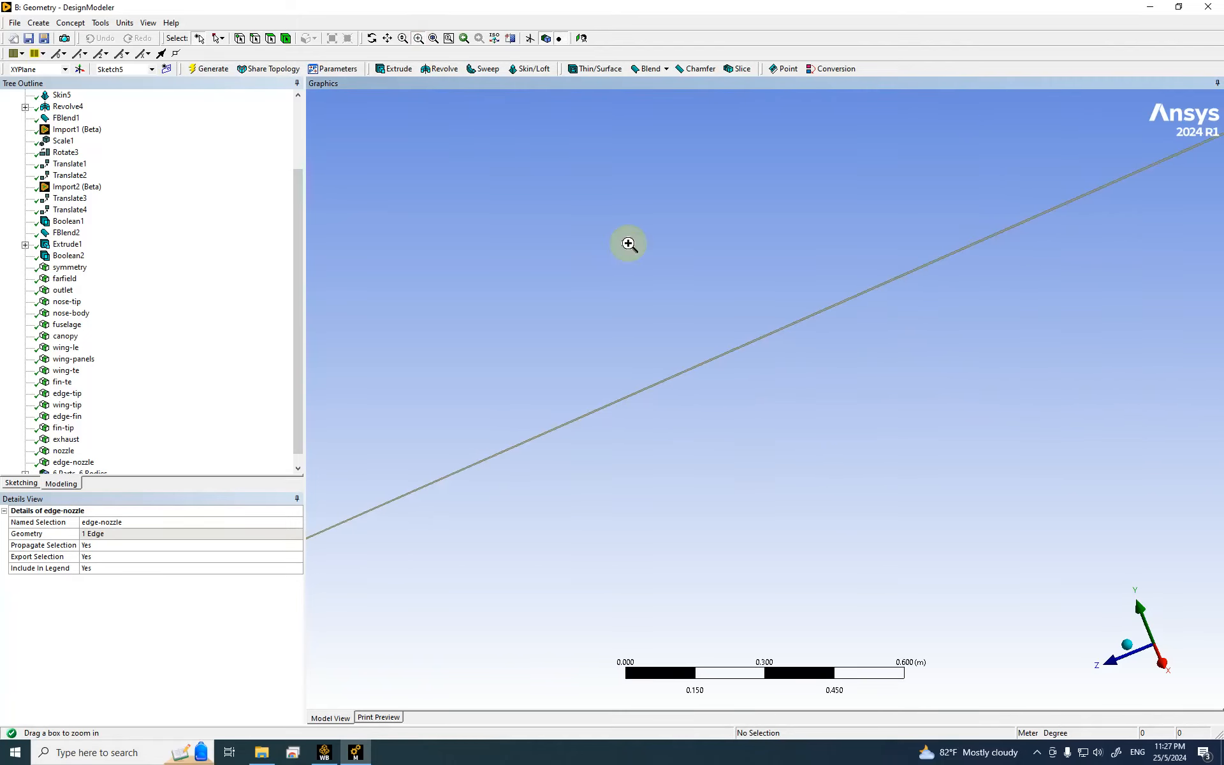
left_click_drag(624, 387, 808, 487)
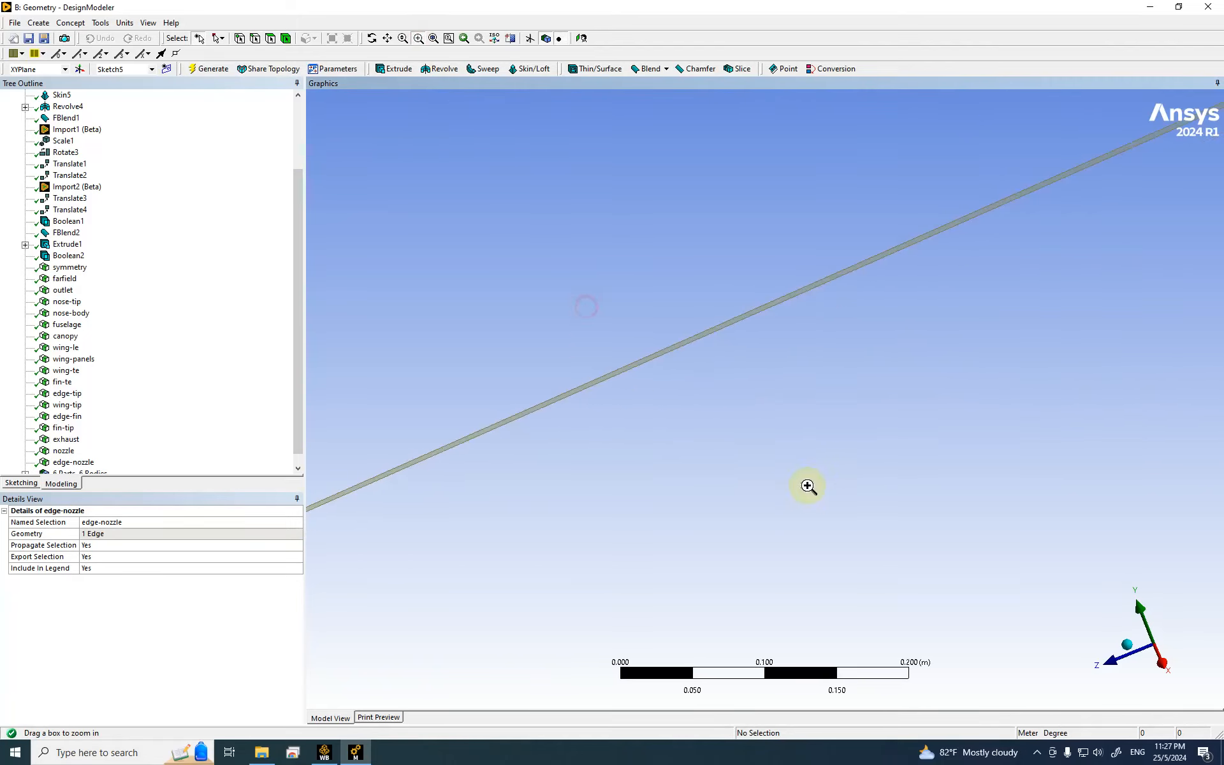
left_click(271, 38)
left_click(255, 39)
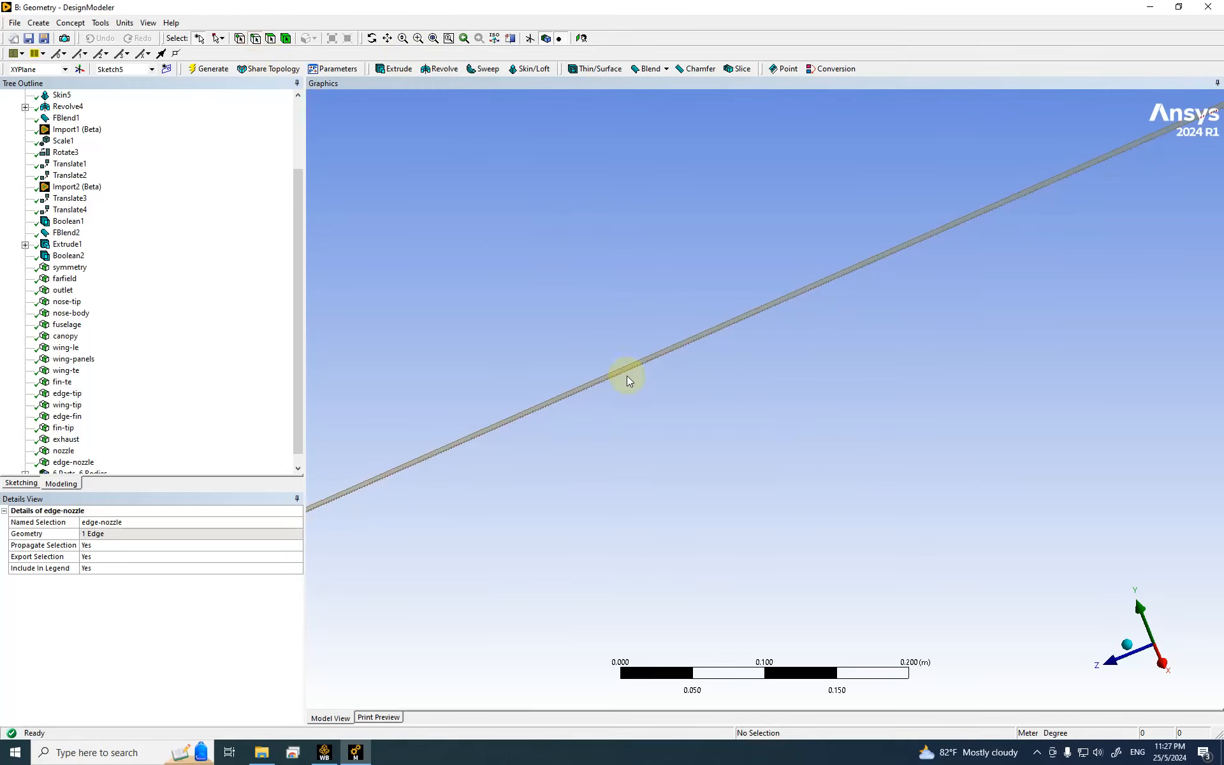
left_click(628, 368)
left_click(623, 364, "ctrl")
Step: Make the two edges a named selection called edge-te-wing and generate it
scroll(669, 360, "down", 5)
scroll(688, 376, "down", 7)
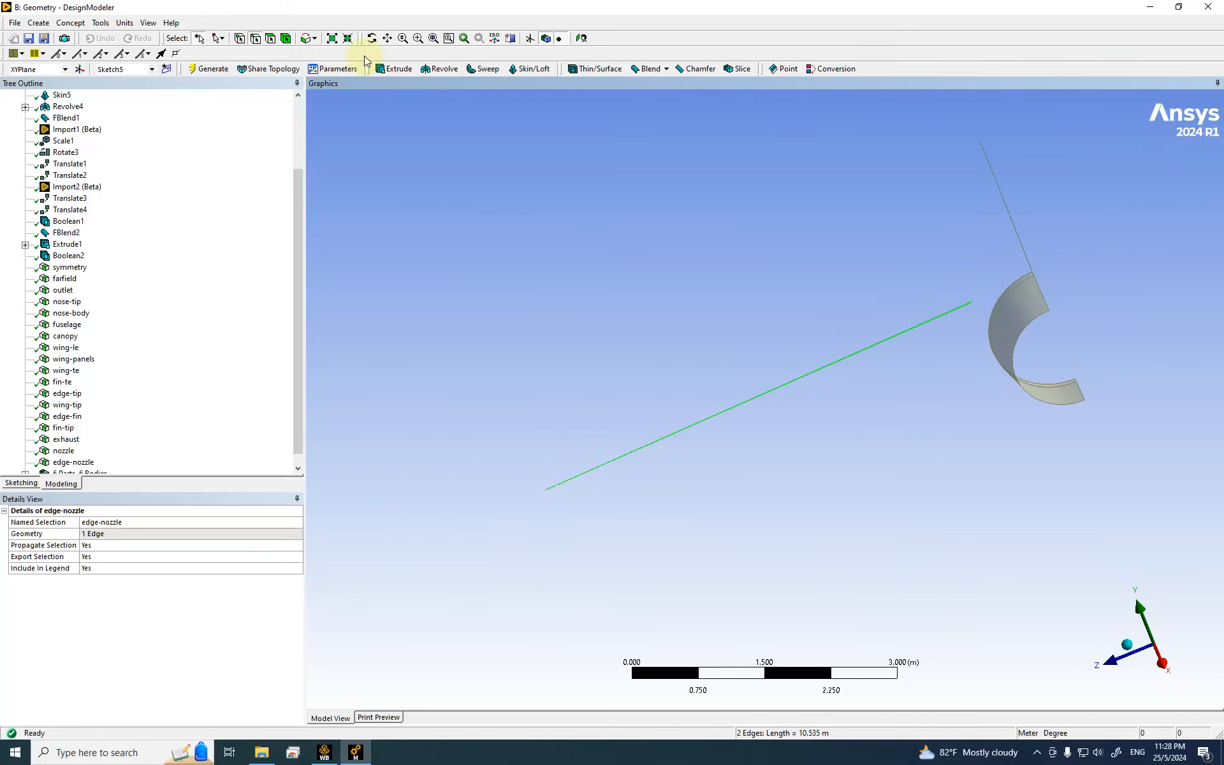
right_click(465, 208)
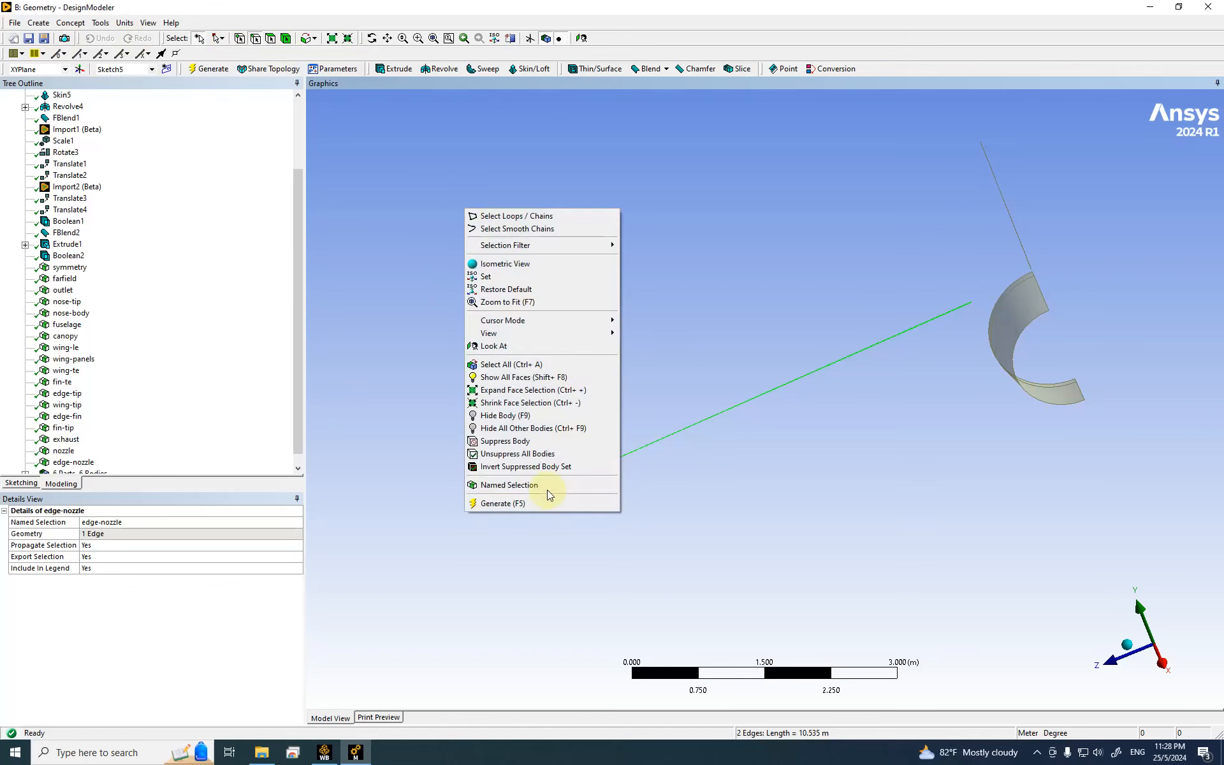
left_click(537, 485)
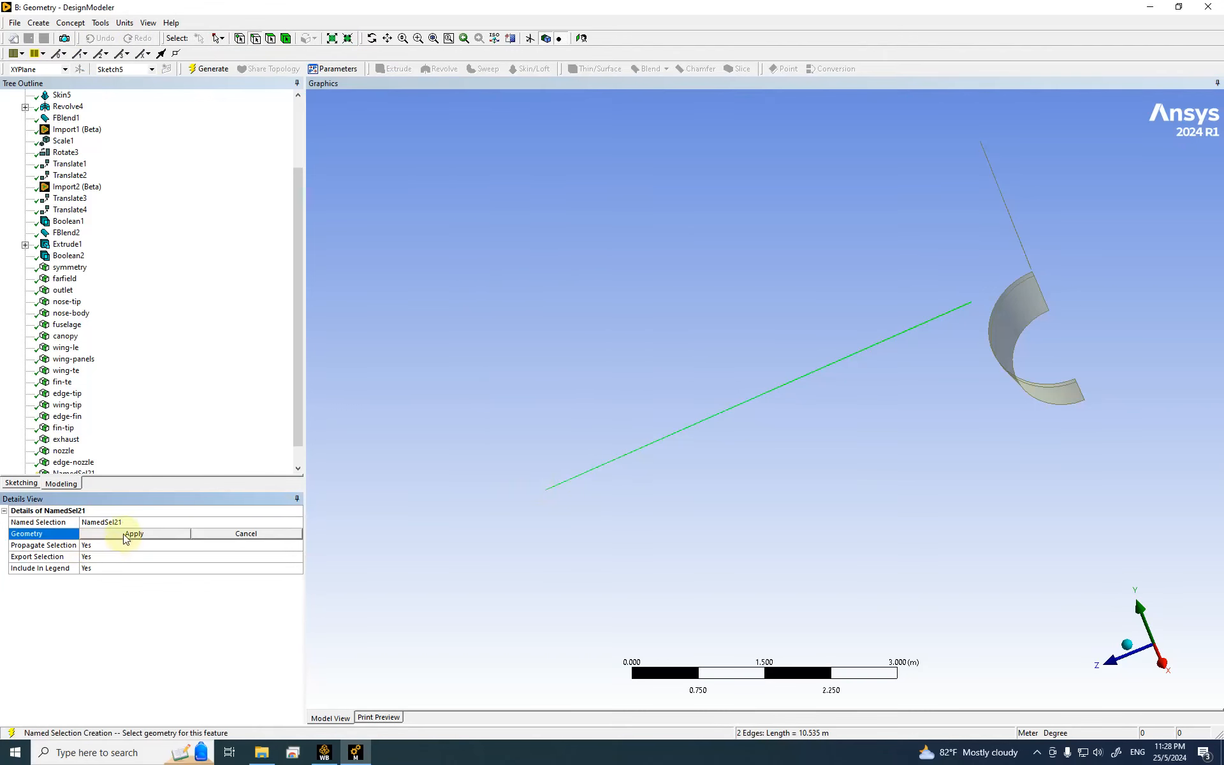
left_click(121, 533)
left_click(119, 525)
type("edge-")
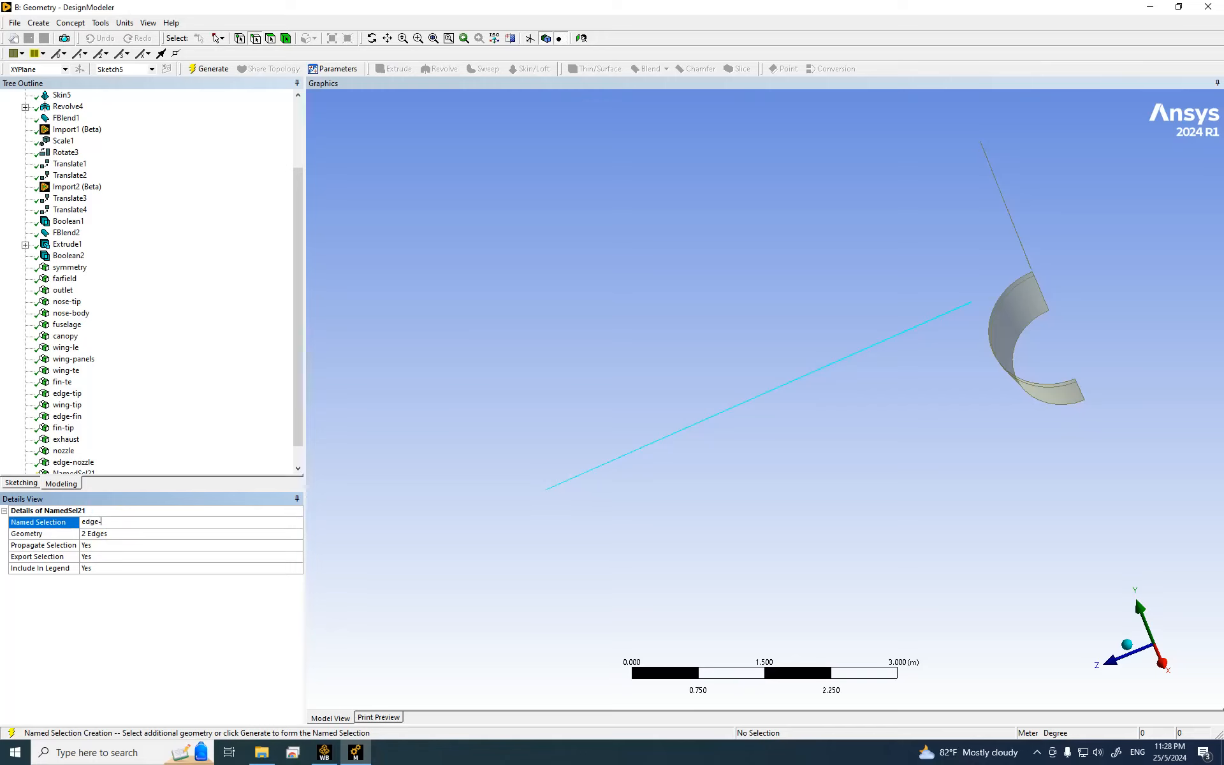
type("te-wing")
key("Return")
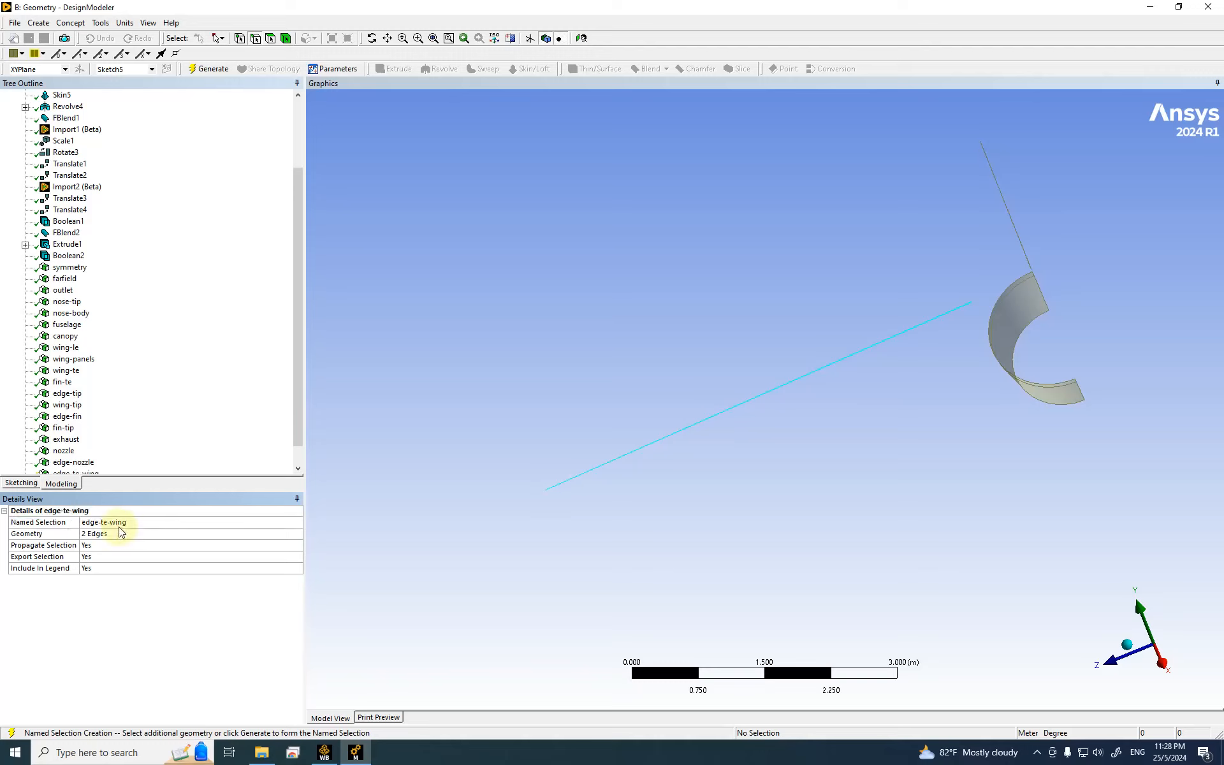
left_click(200, 71)
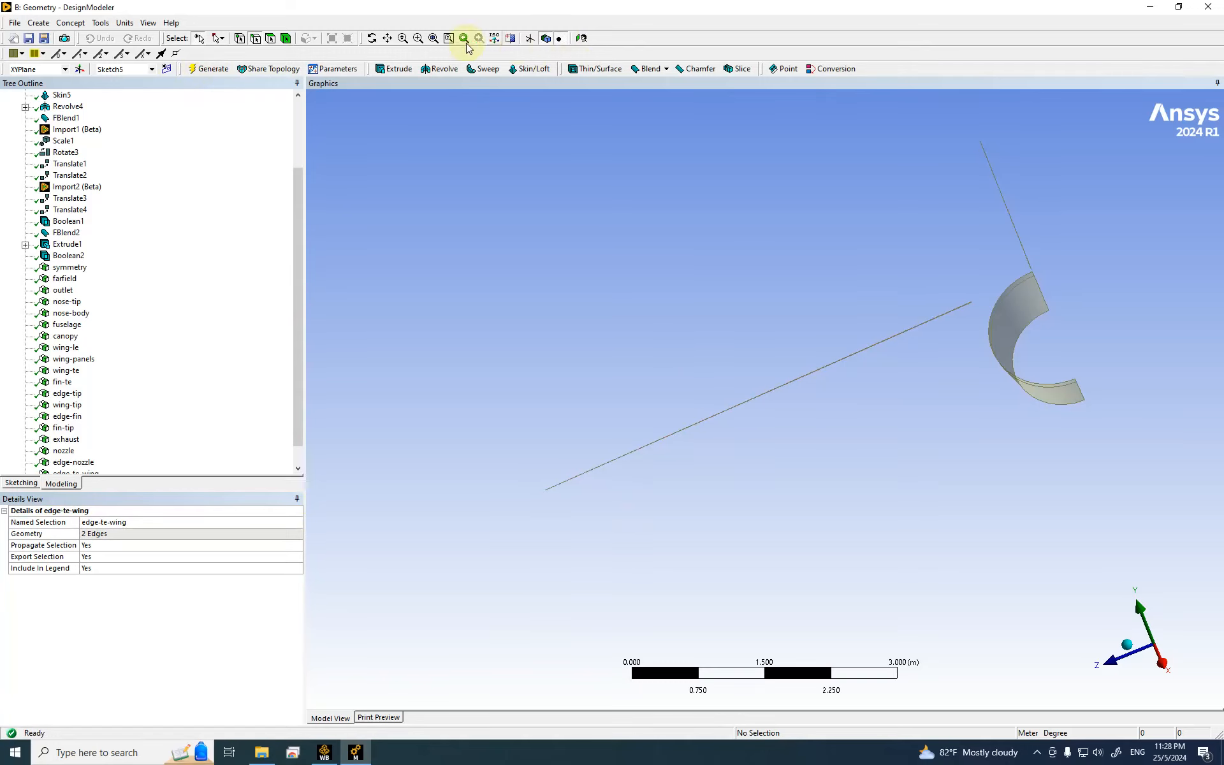
Step: Zoom in on the fin trailing edge and select its two edge lines
left_click(418, 38)
left_click_drag(990, 235, 1096, 279)
left_click_drag(568, 313, 725, 425)
left_click(271, 39)
left_click(654, 278)
left_click(657, 281, "ctrl")
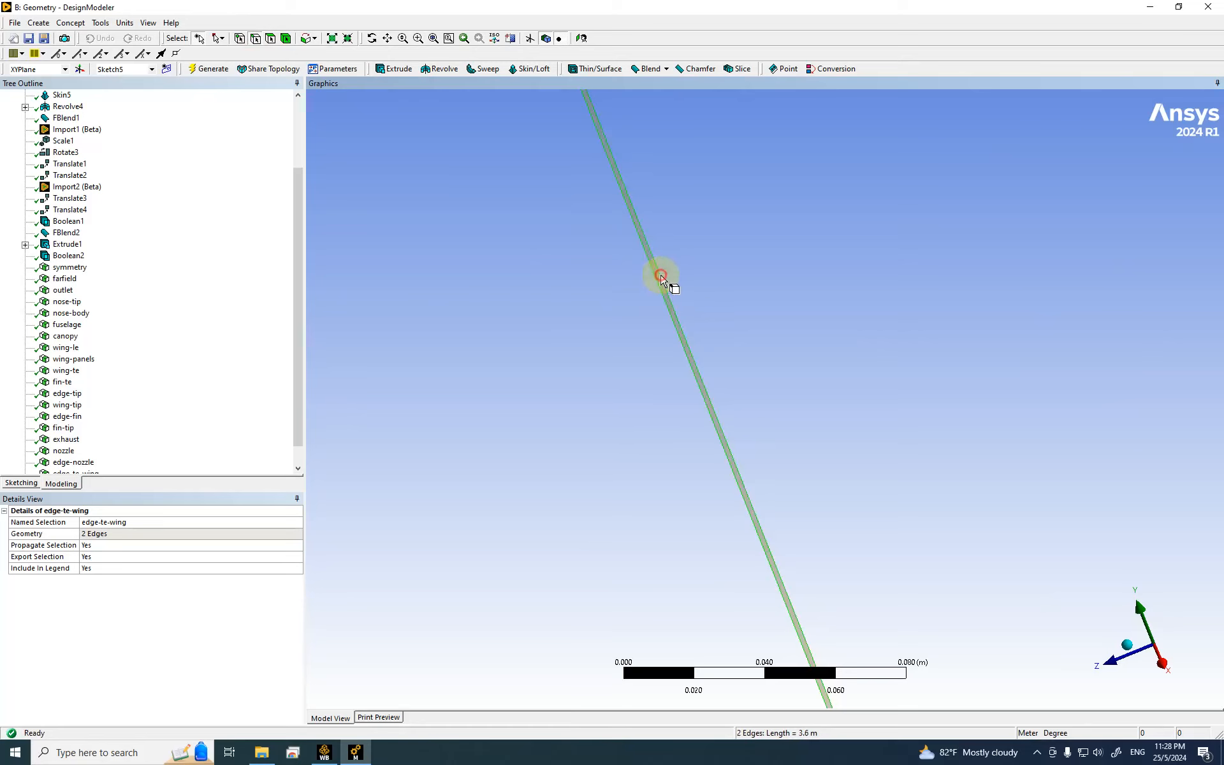
Step: Make the two fin edges a named selection called edge-te-fin and generate it
right_click(395, 227)
left_click(416, 506)
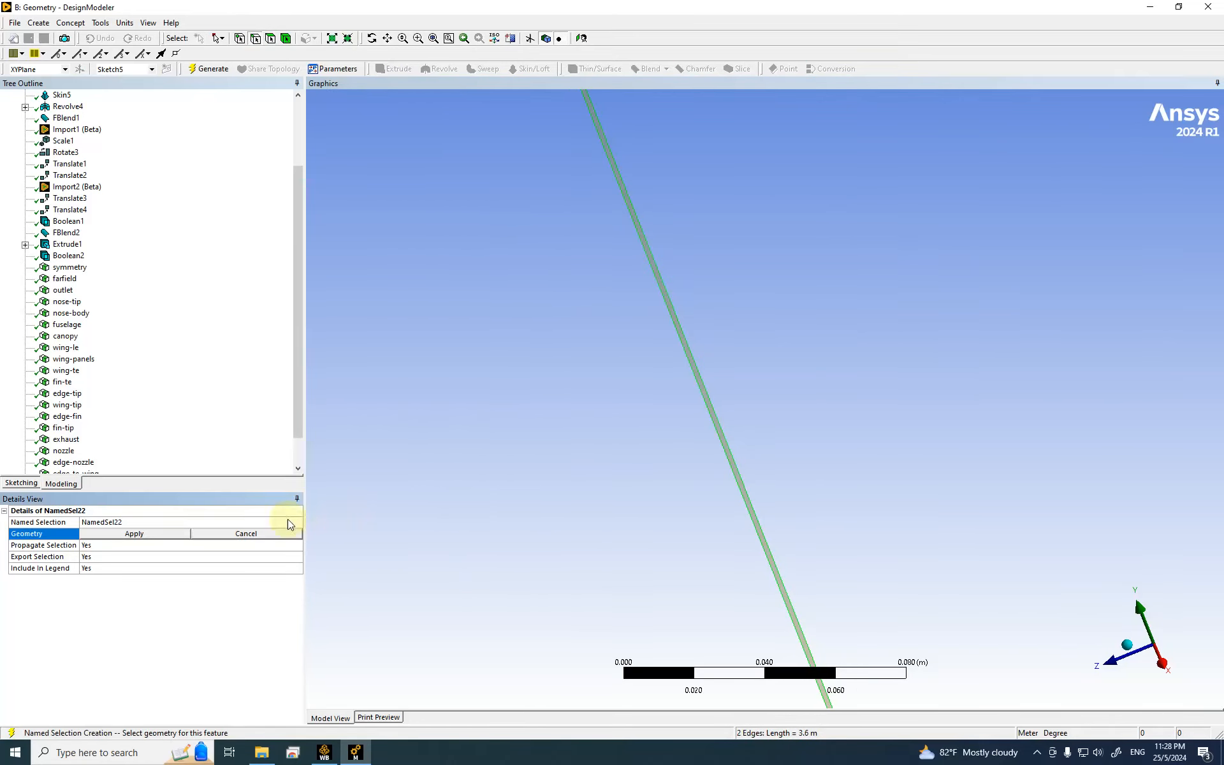
left_click(162, 539)
left_click(146, 523)
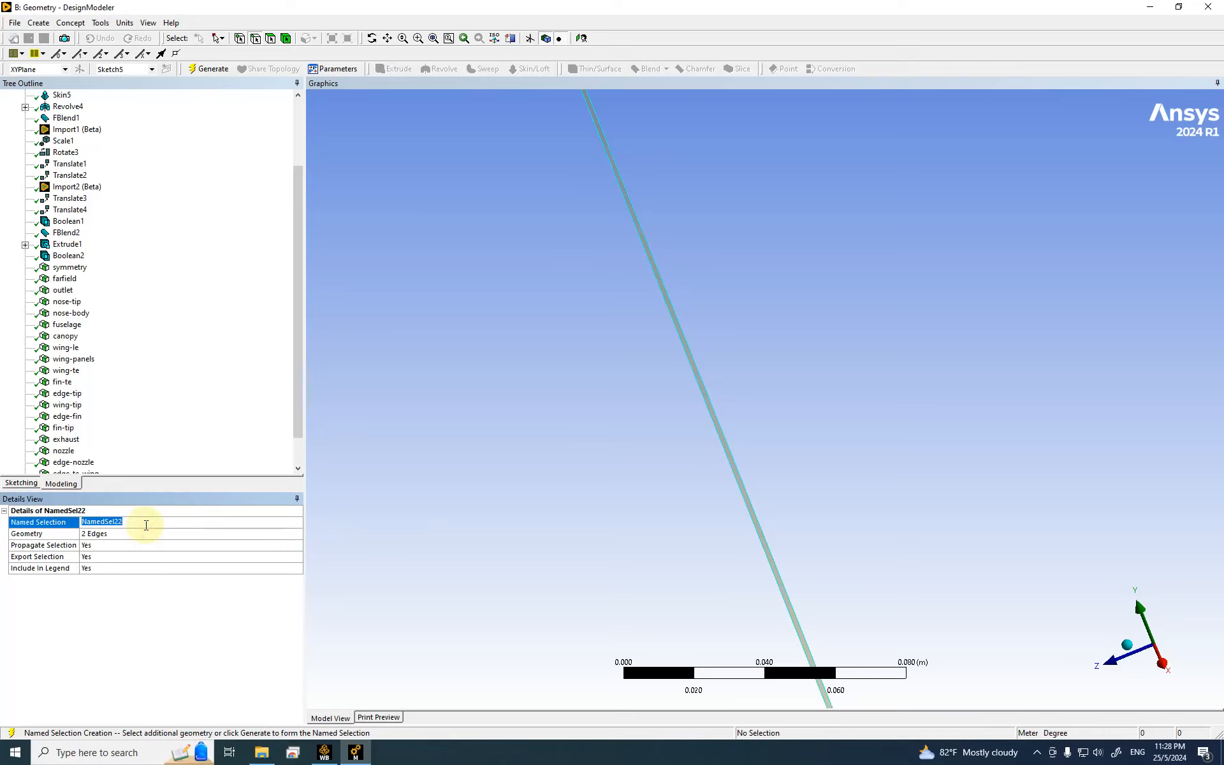
type("edge-te-fin")
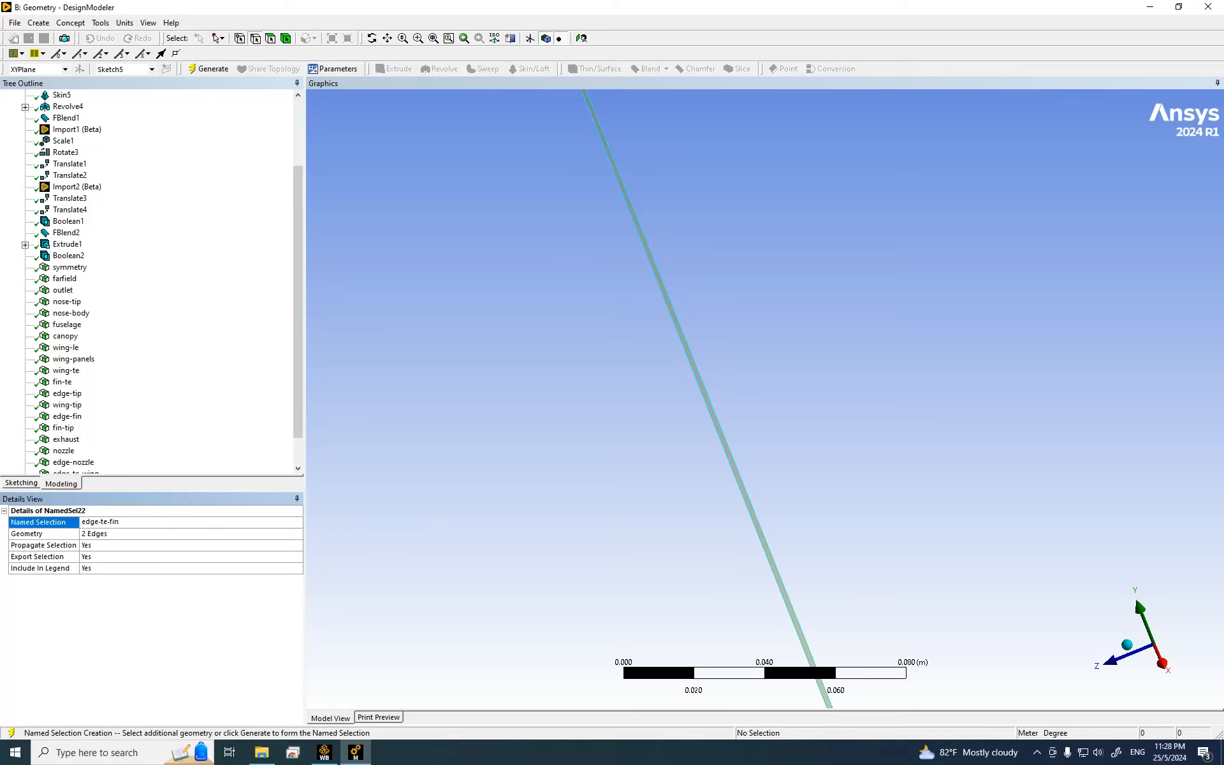
key("Return")
left_click(205, 70)
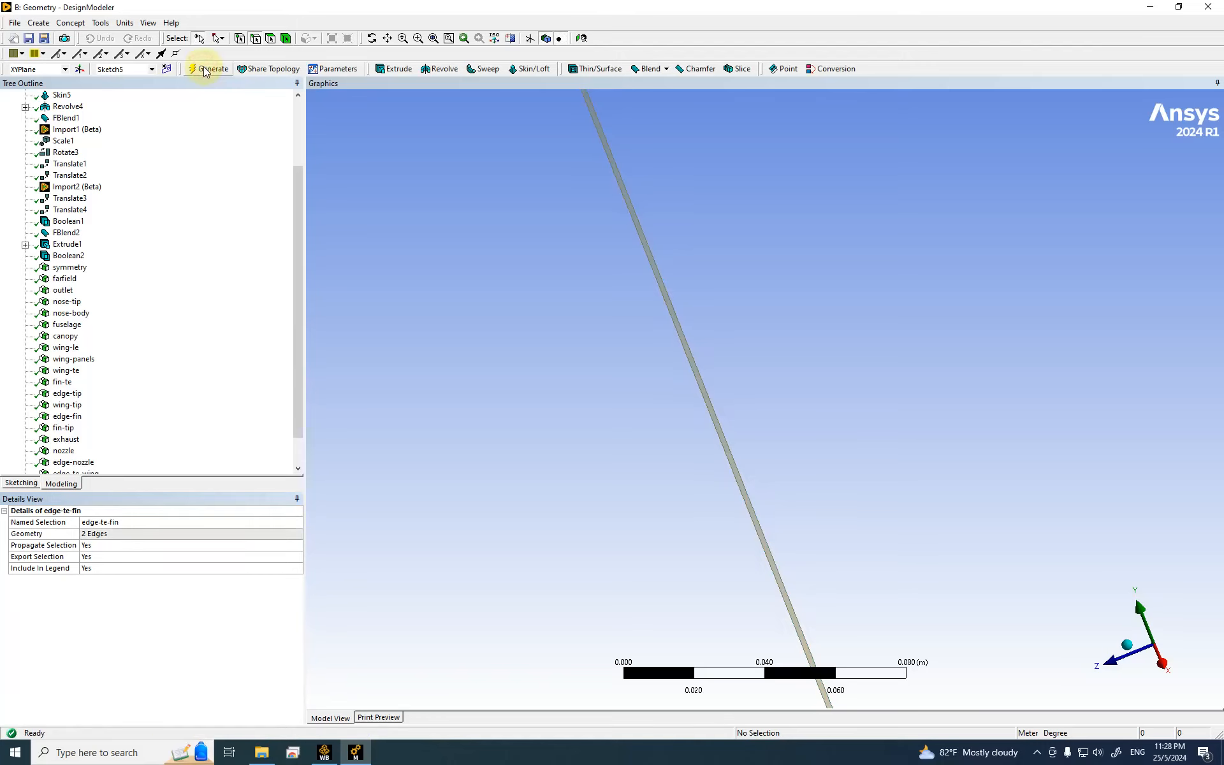
scroll(284, 363, "down", 1)
Step: Rename the existing edge-nozzle named selection to edge-exhaust
scroll(537, 420, "down", 10)
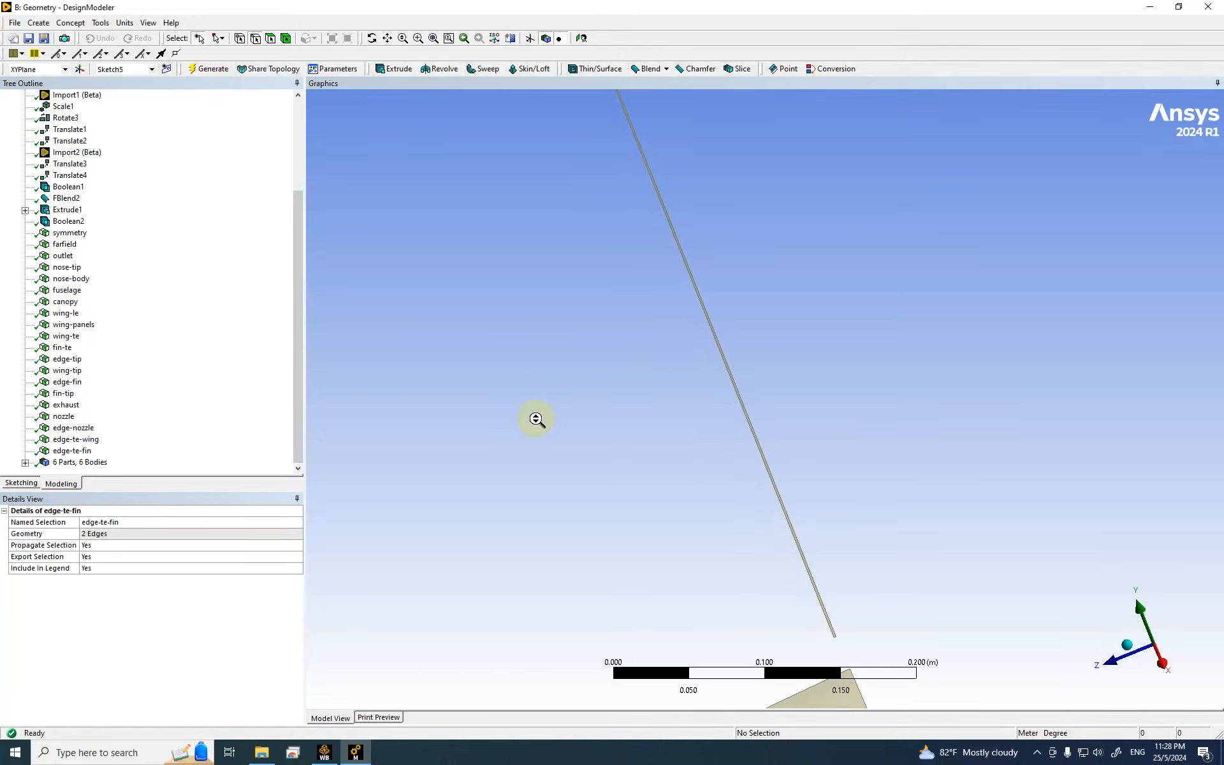
scroll(549, 407, "down", 4)
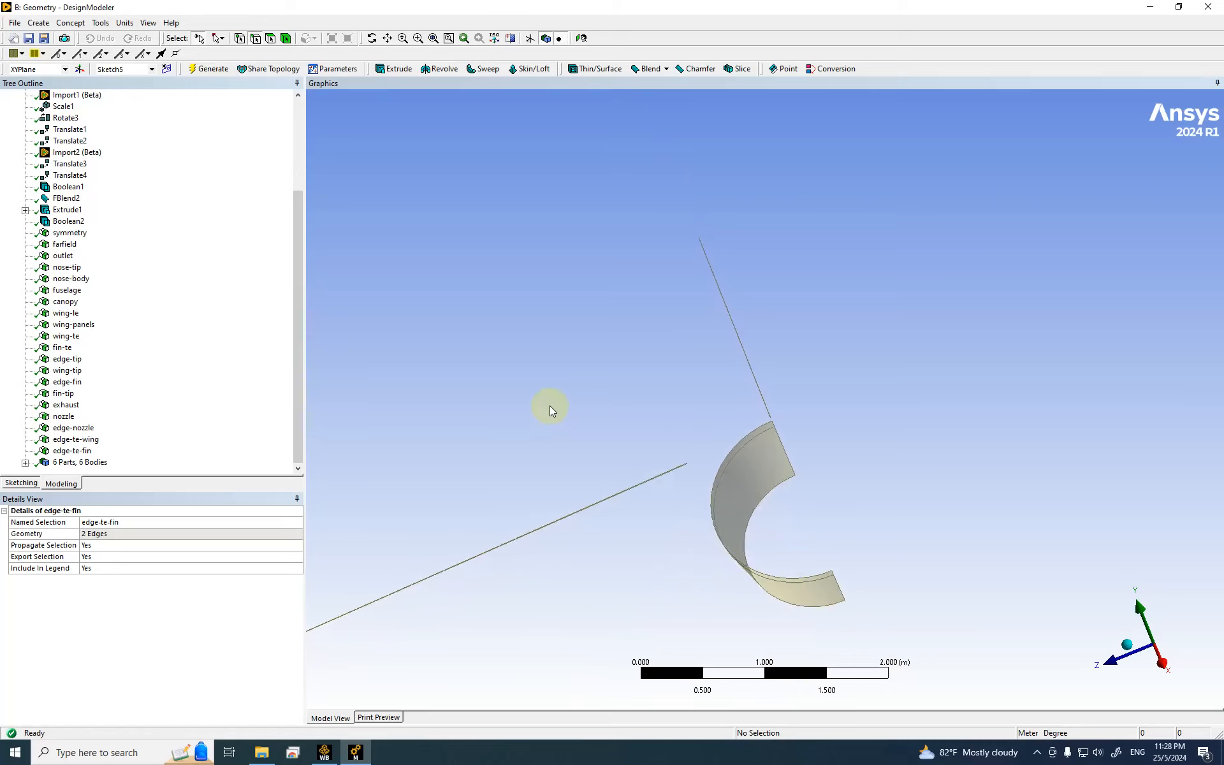
left_click(85, 428)
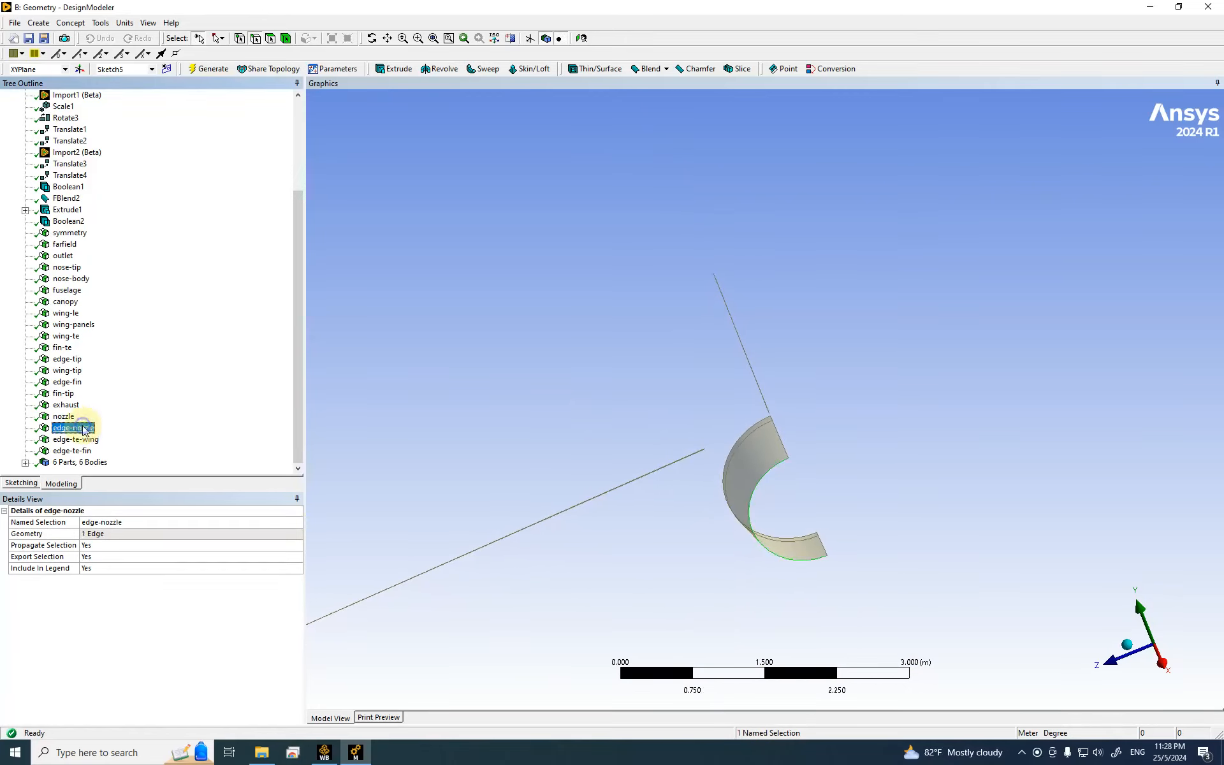
right_click(82, 431)
left_click(695, 507)
left_click(780, 467)
right_click(60, 434)
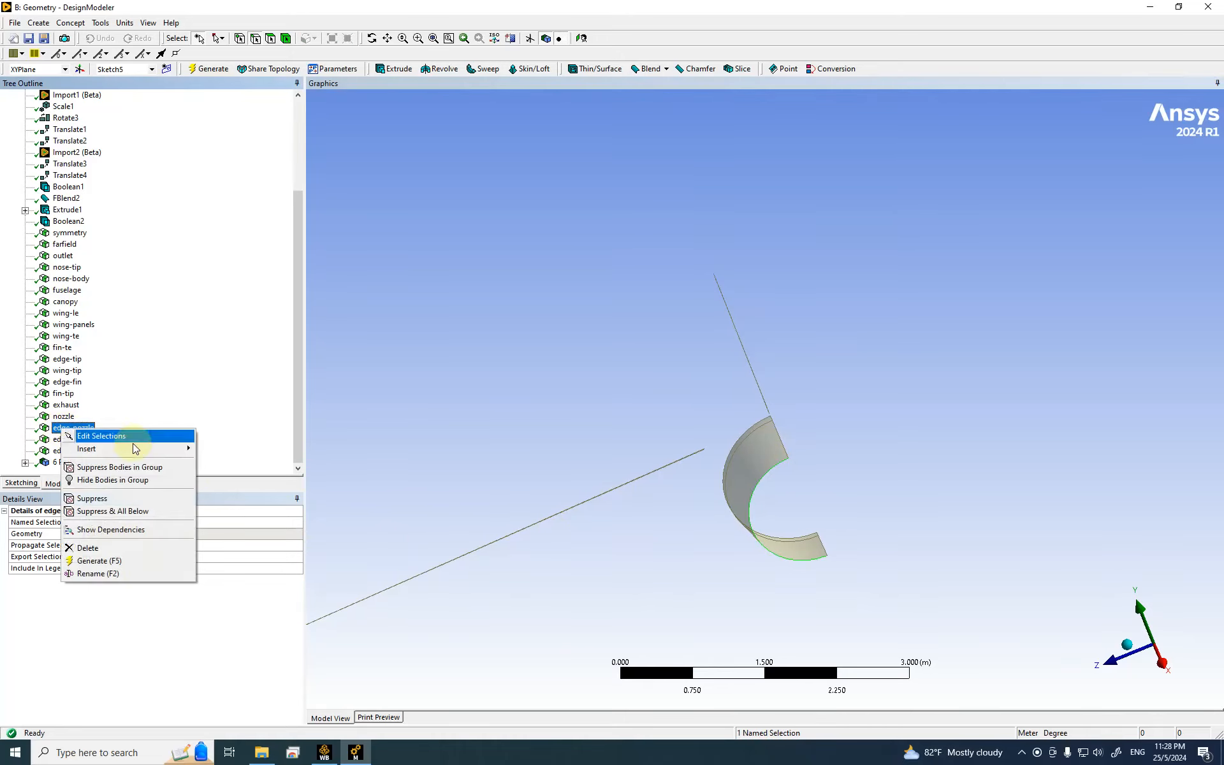
left_click(97, 575)
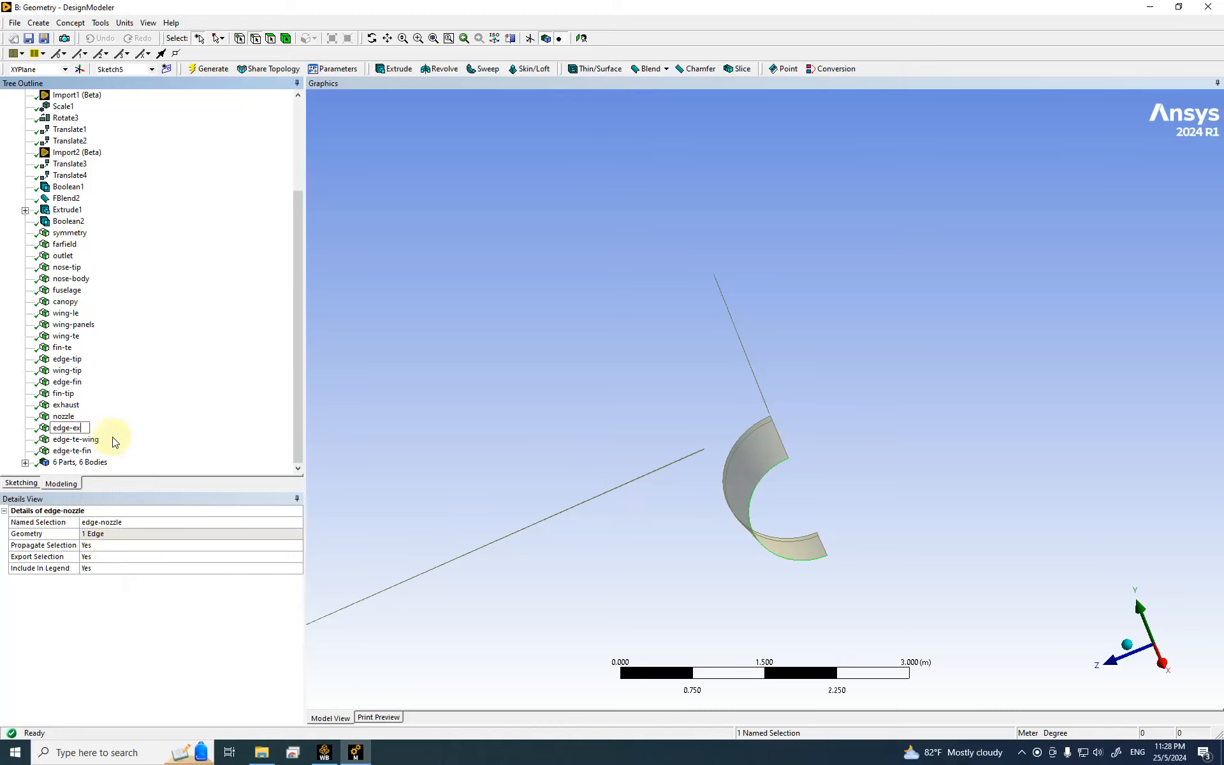
type("edge-exhaust")
key("Return")
Step: Create a new named selection 'edge-nozzle' from the nozzle surface's two curved edges and generate it
left_click(532, 328)
left_click(757, 431)
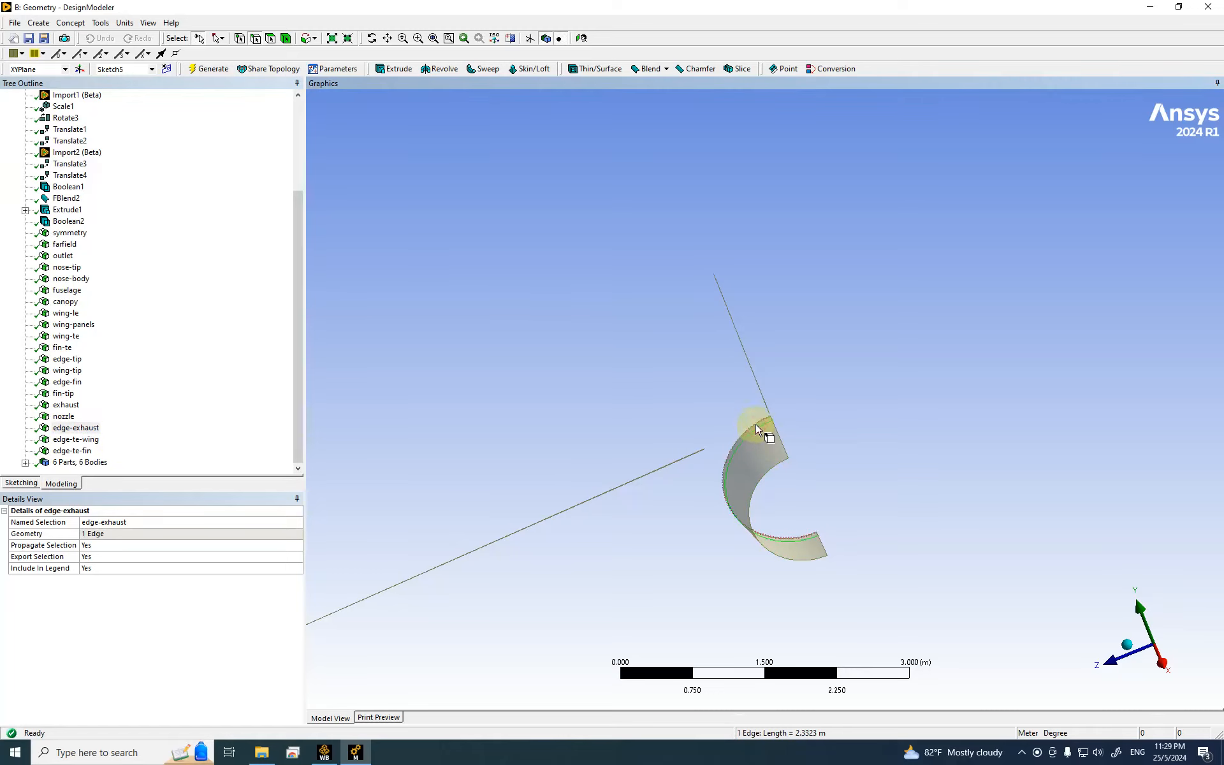
left_click(756, 426, "ctrl")
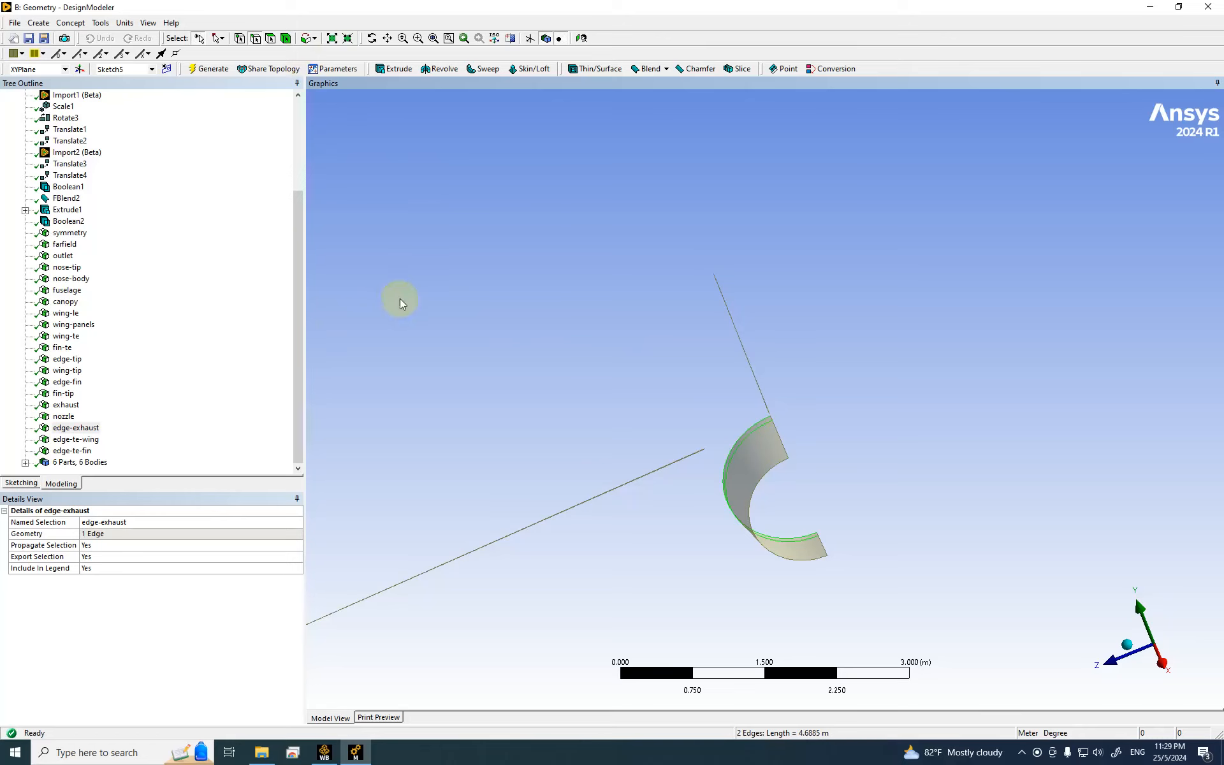
right_click(401, 265)
left_click(488, 542)
left_click(105, 534)
left_click(102, 522)
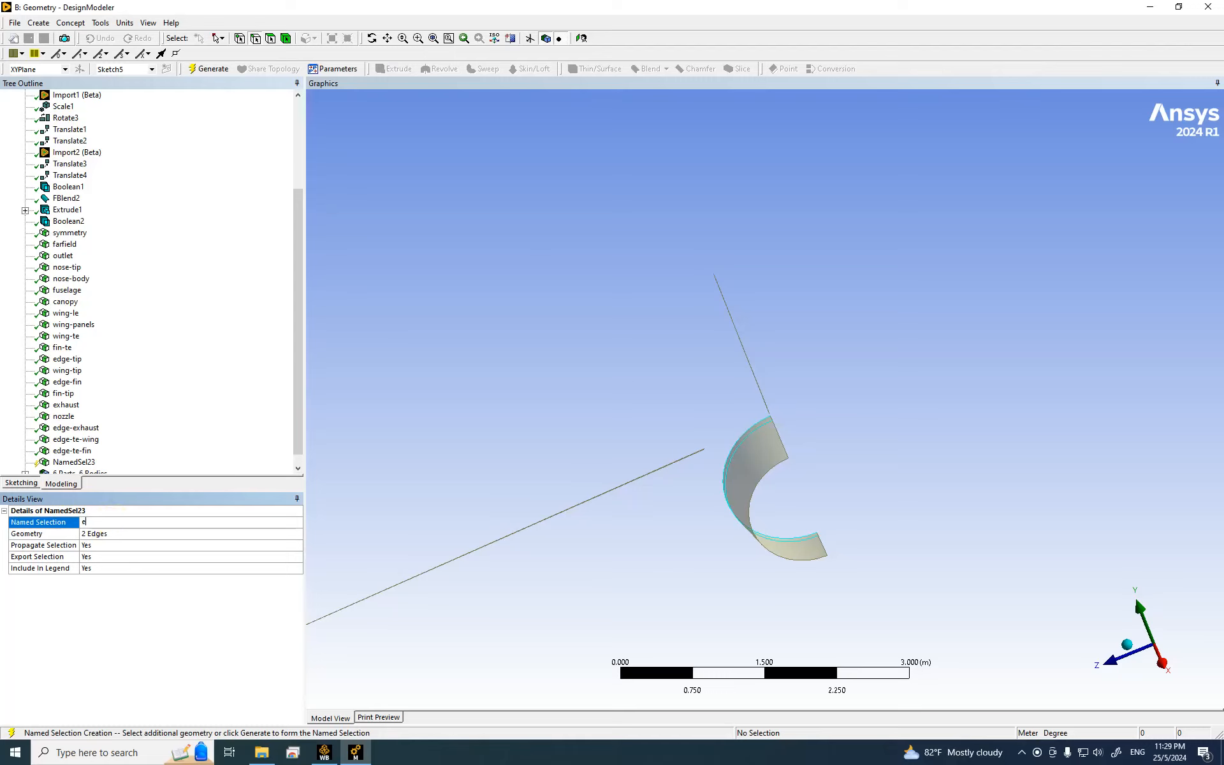
type("edge-nozzle")
key("Return")
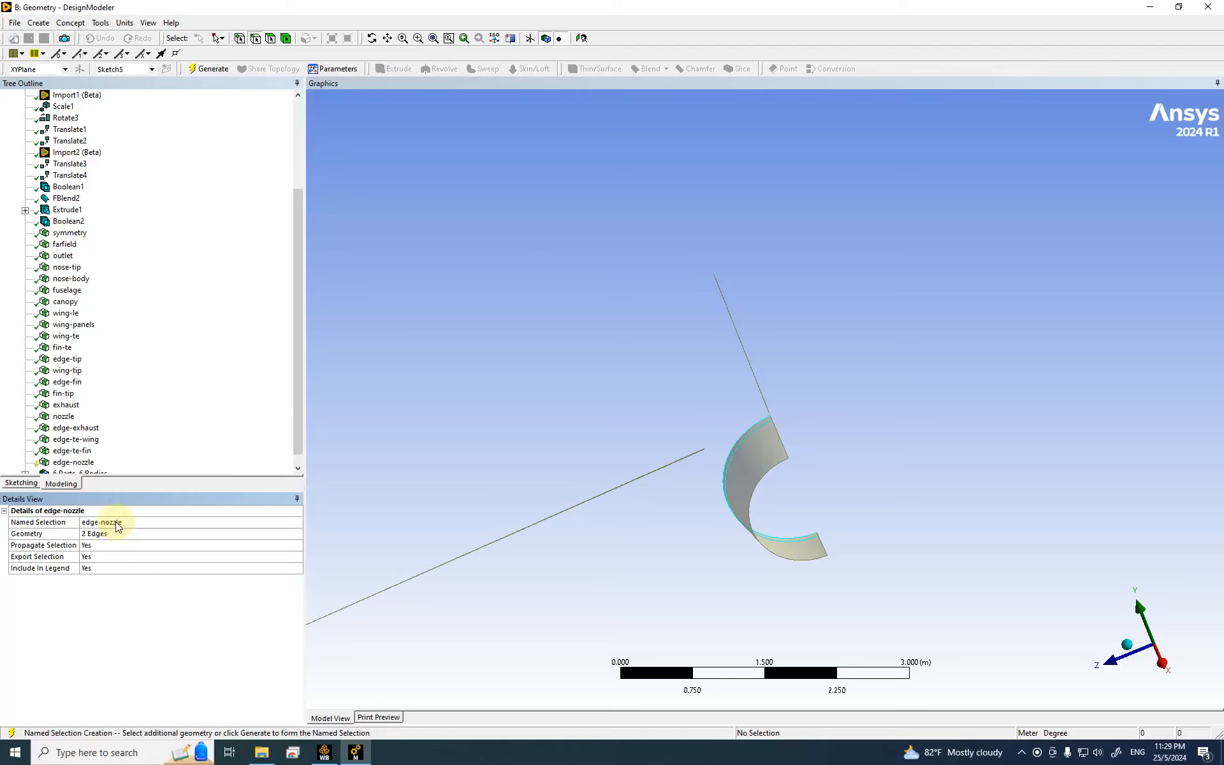
left_click(208, 73)
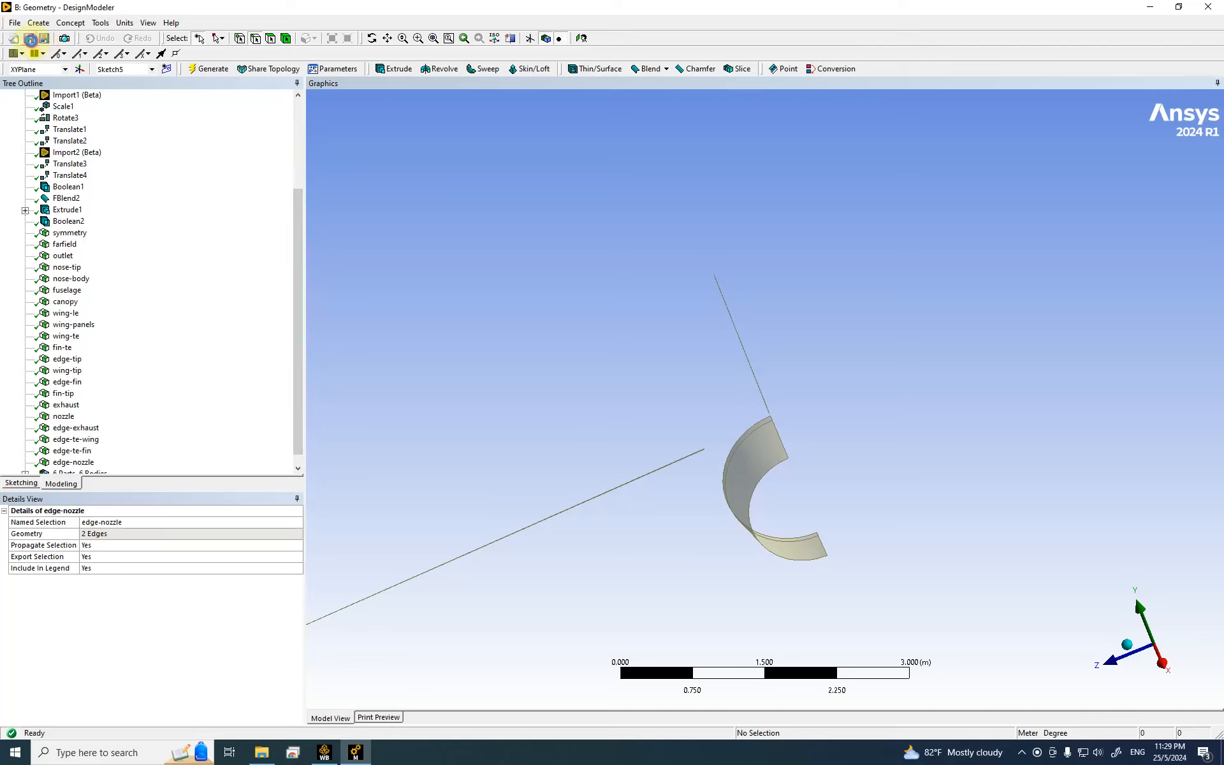
Step: Add a Fluent (with Fluent Meshing) system C and link system B's Geometry to its Mesh
left_click(325, 758)
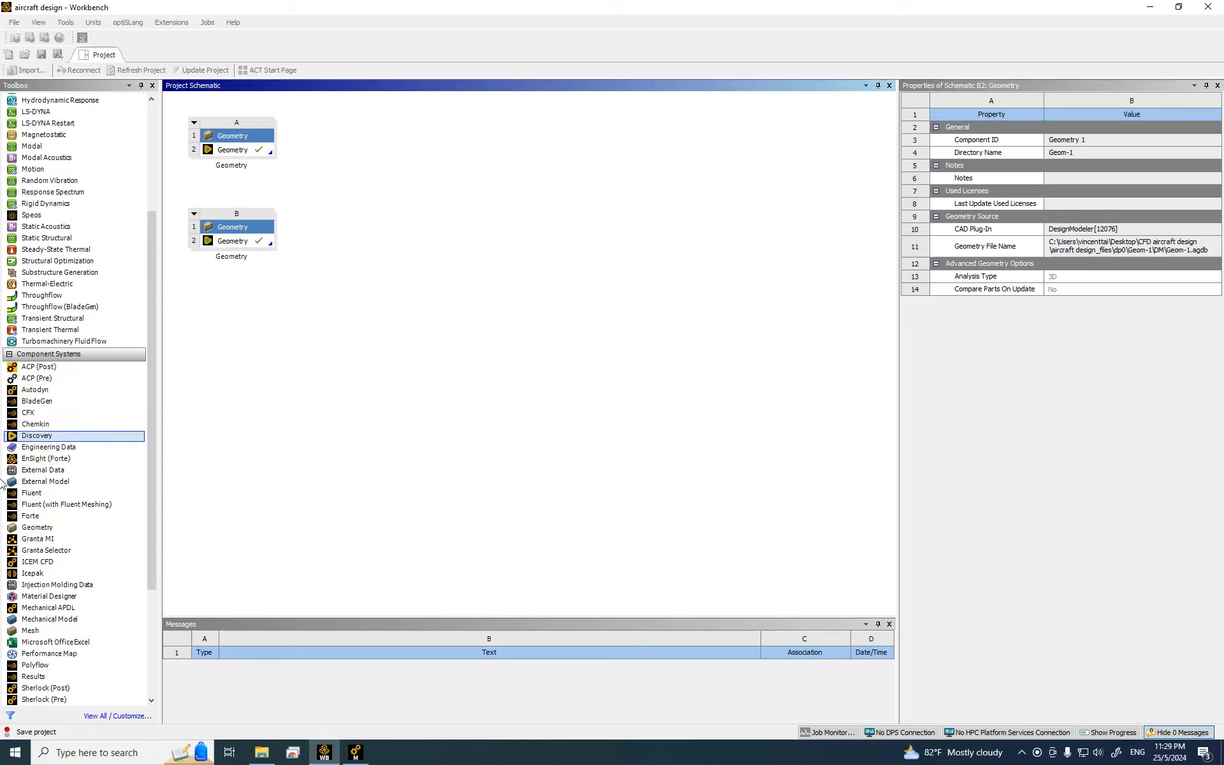
left_click(71, 512)
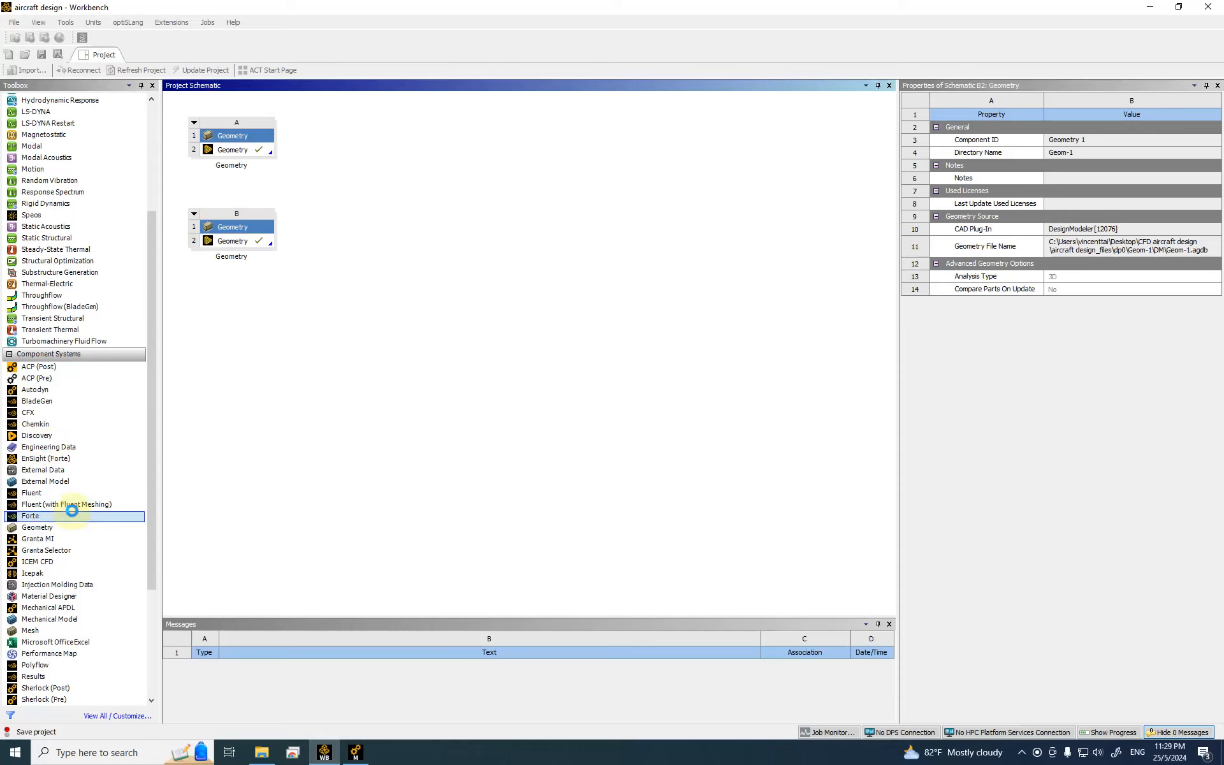
left_click(268, 486)
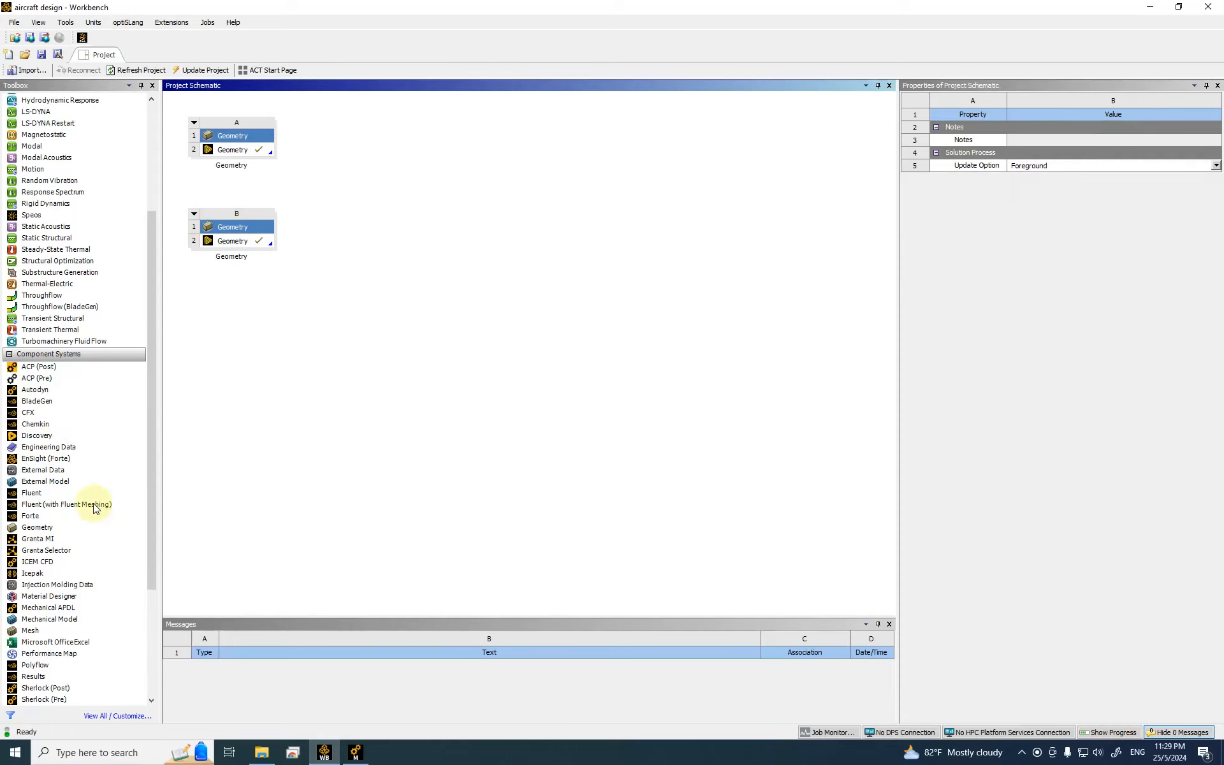
left_click(54, 506)
left_click_drag(53, 509, 341, 258)
left_click(215, 251)
left_click_drag(215, 250, 408, 248)
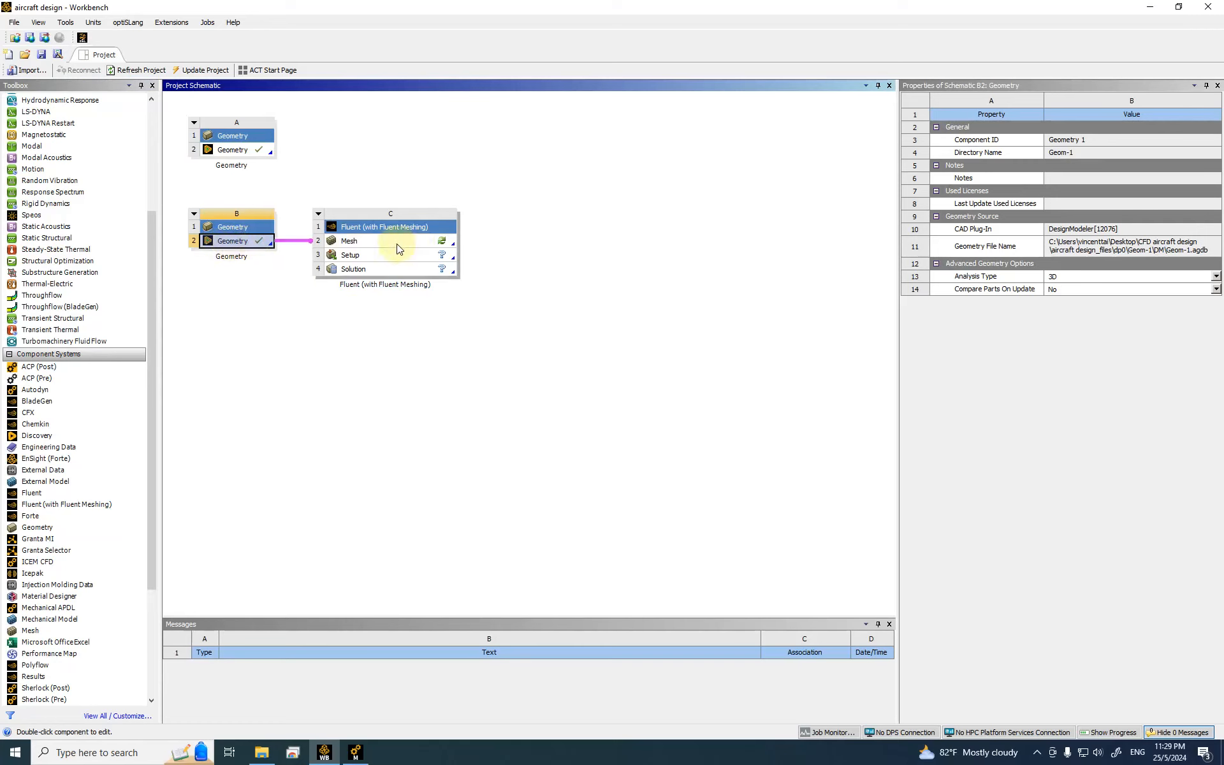
left_click(408, 248)
Step: Launch Fluent Meshing from C2 Mesh in double precision with 30 meshing and 30 solver processes
double_click(409, 248)
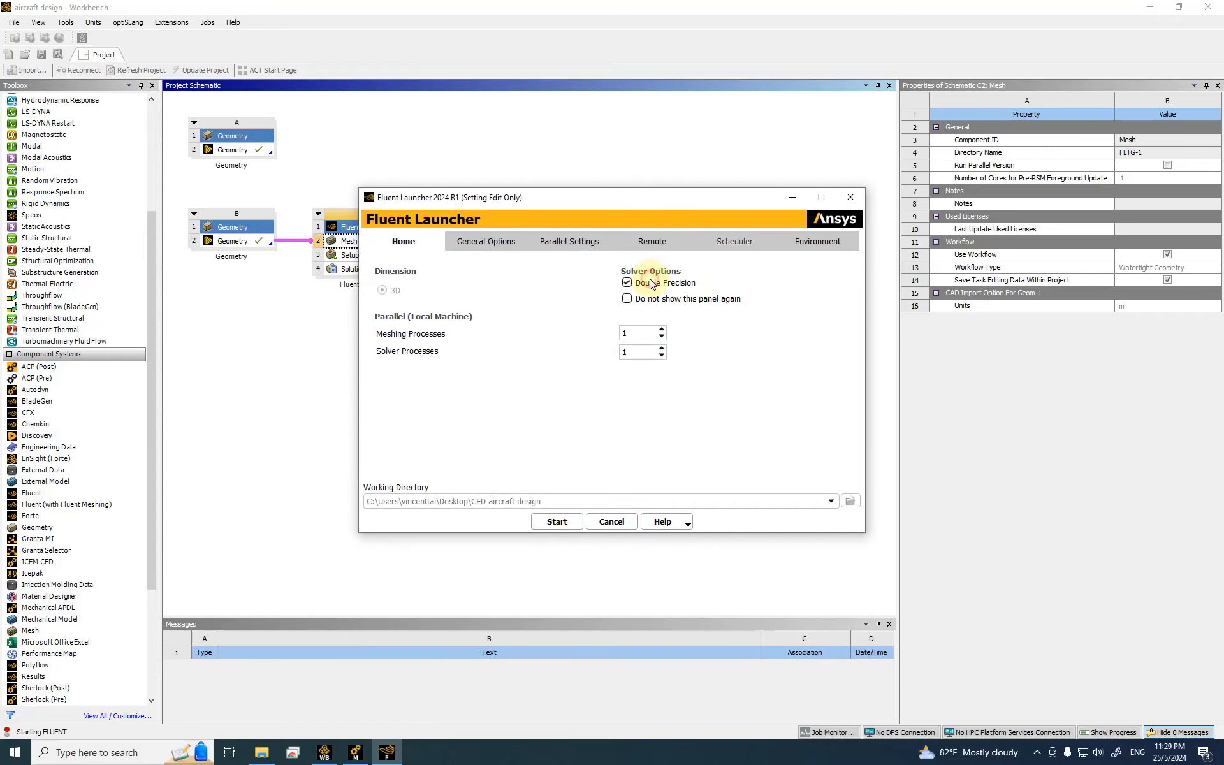
left_click(633, 333)
double_click(631, 333)
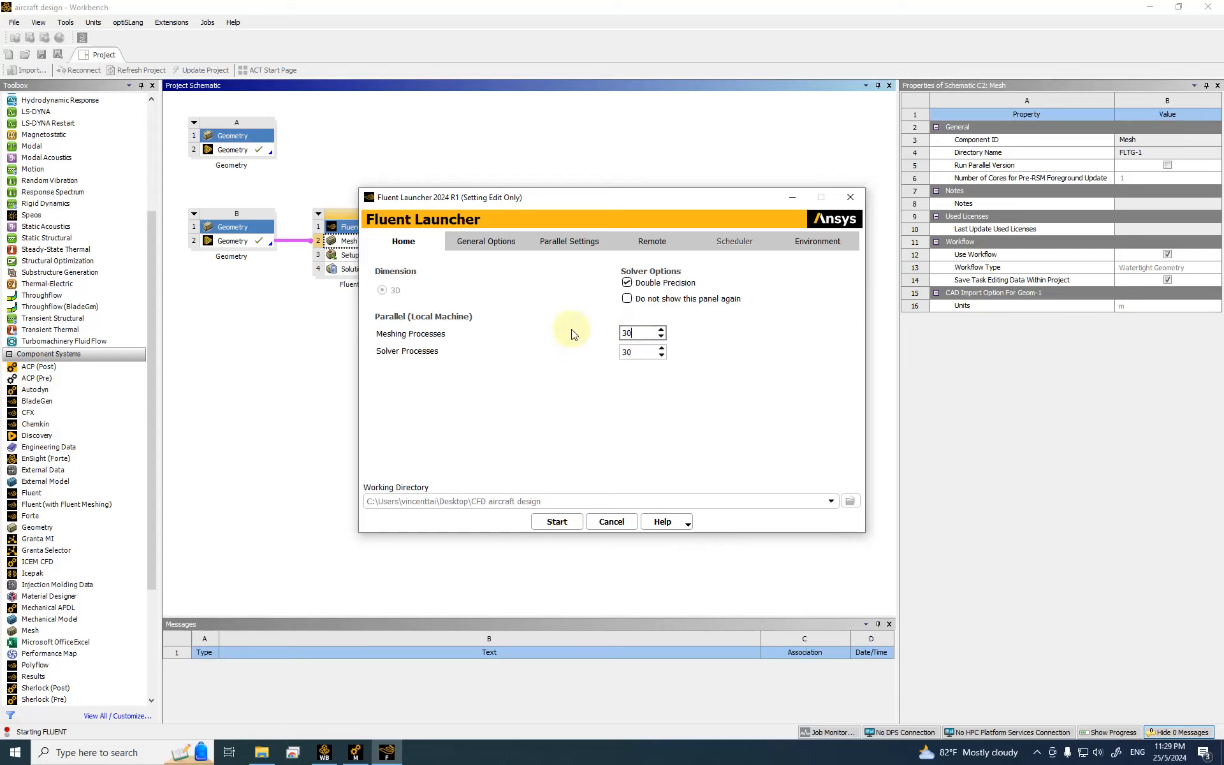
left_click(573, 526)
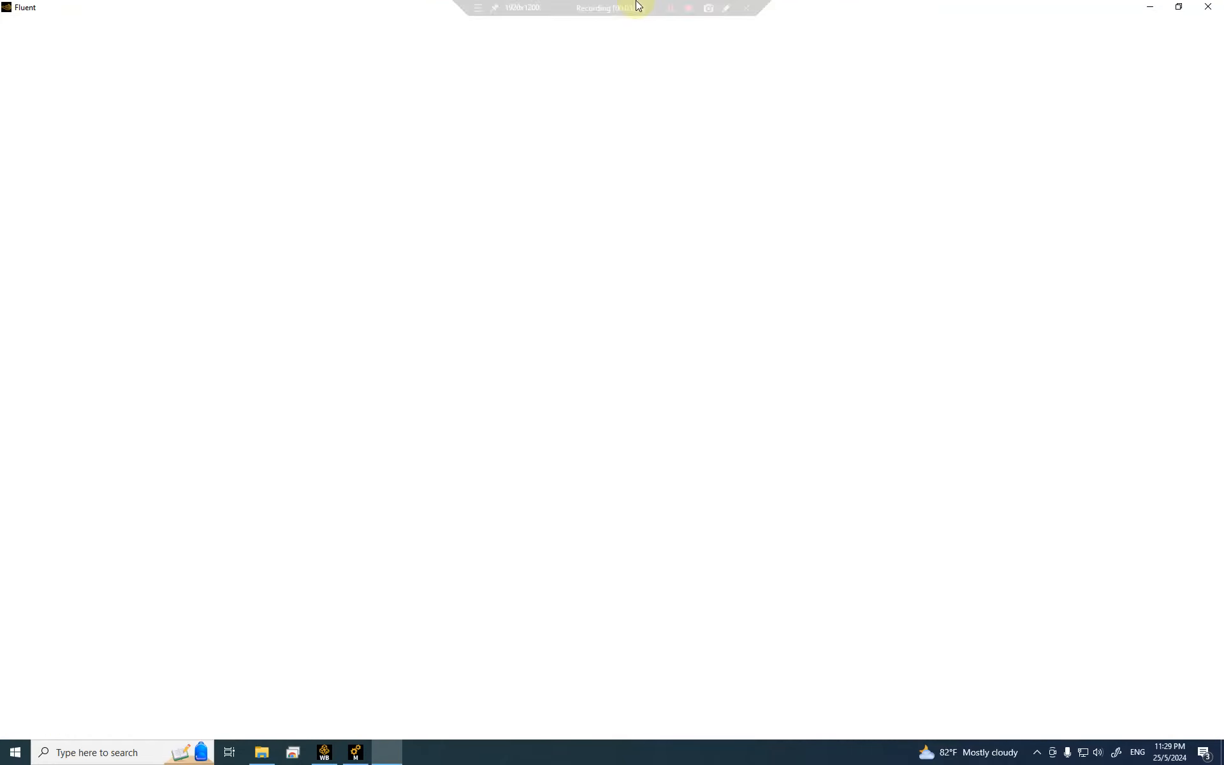
left_click(670, 8)
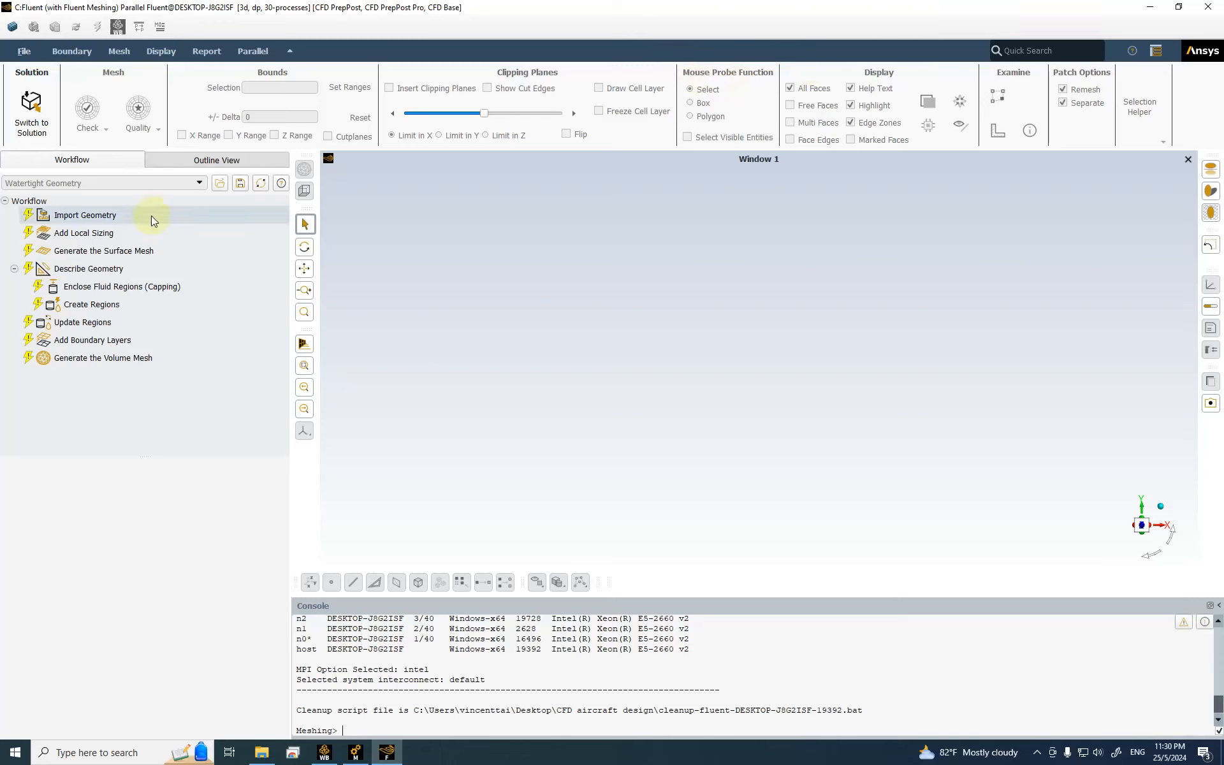
Step: Import Geom-1.agdb as a single CAD file in metres in the Import Geometry task
left_click(147, 215)
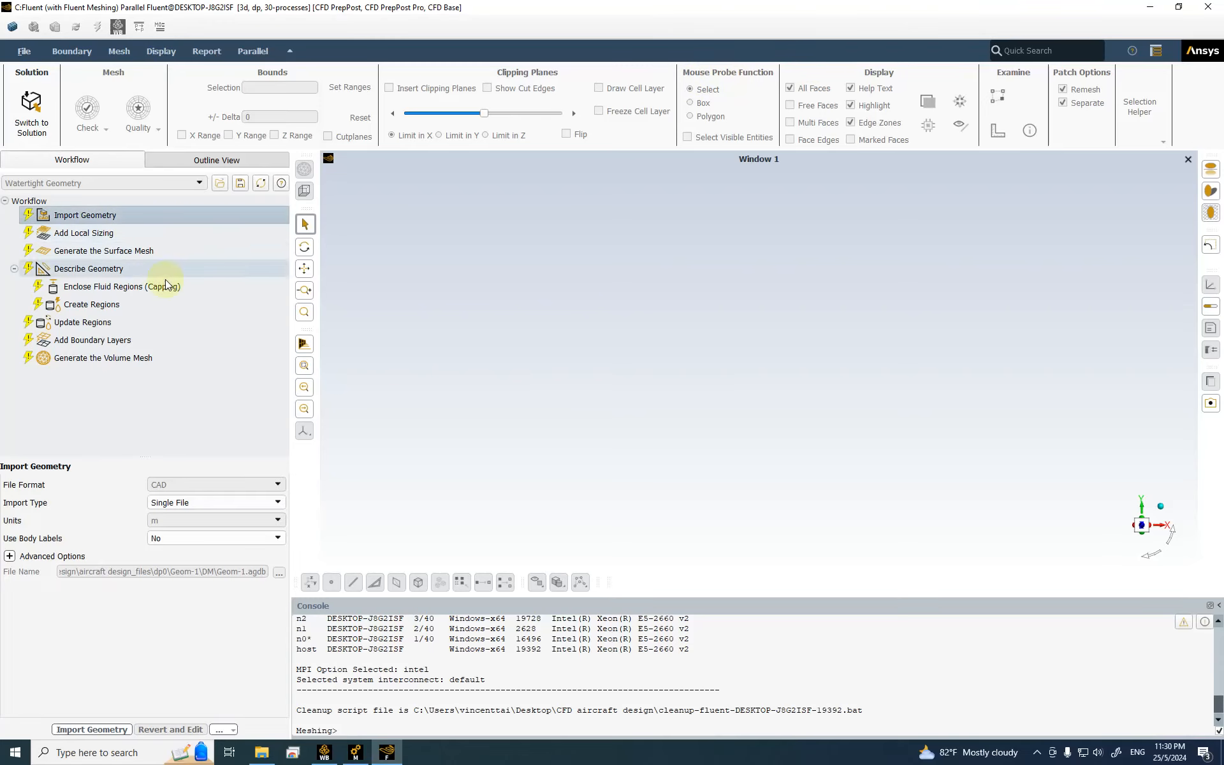
left_click(110, 731)
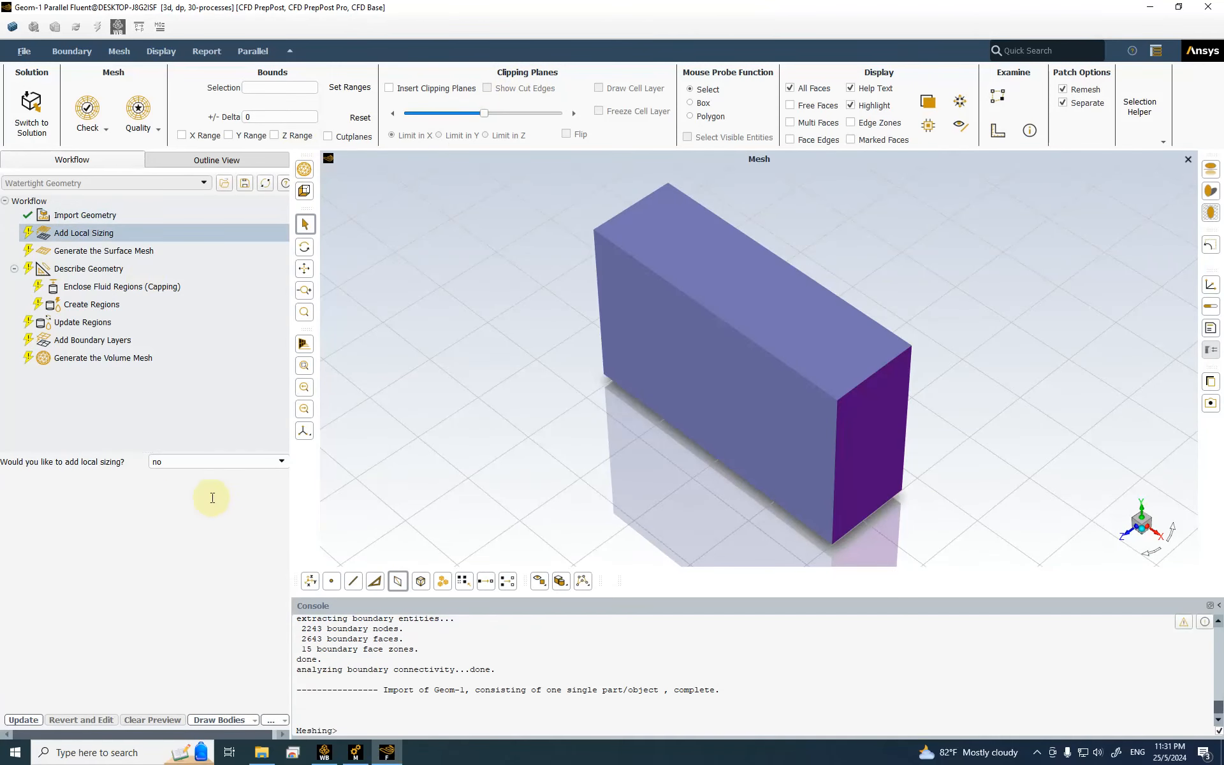
Step: Start a new local sizing scoped to the nose-tip face label
left_click(280, 461)
left_click(238, 475)
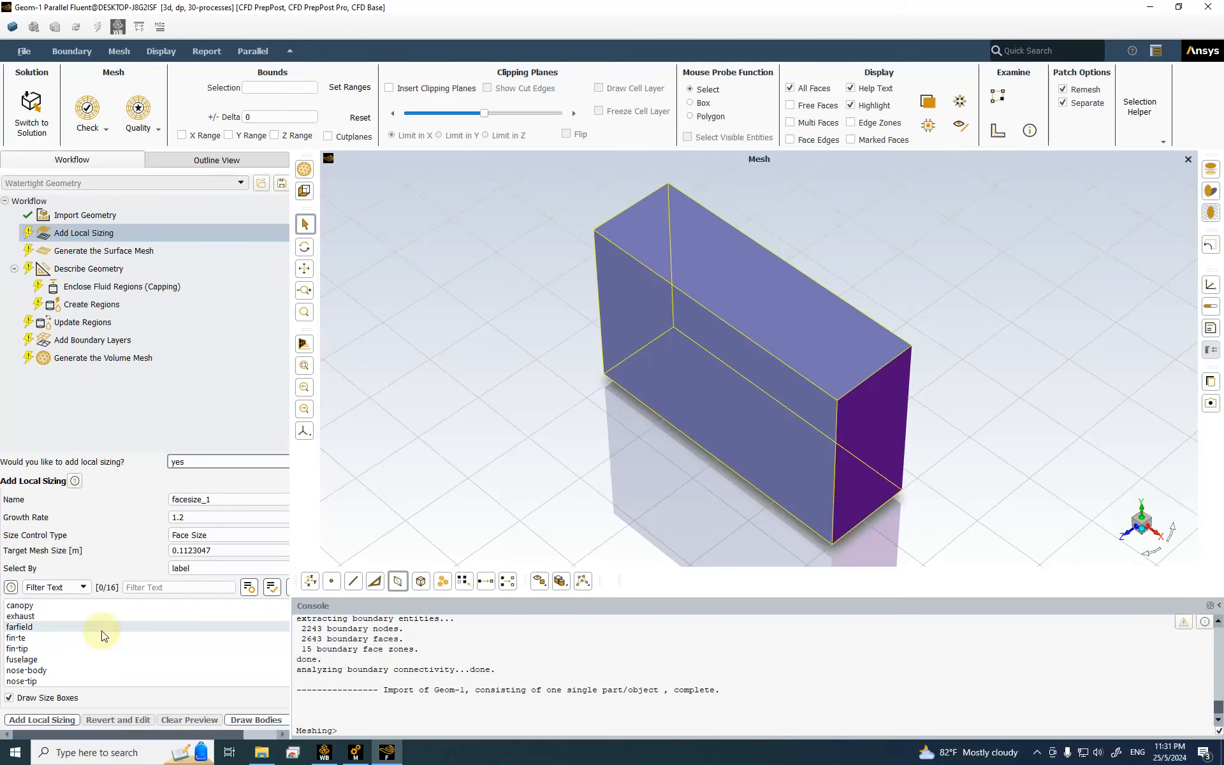
scroll(105, 631, "down", 3)
left_click(47, 647)
double_click(176, 547)
double_click(183, 549)
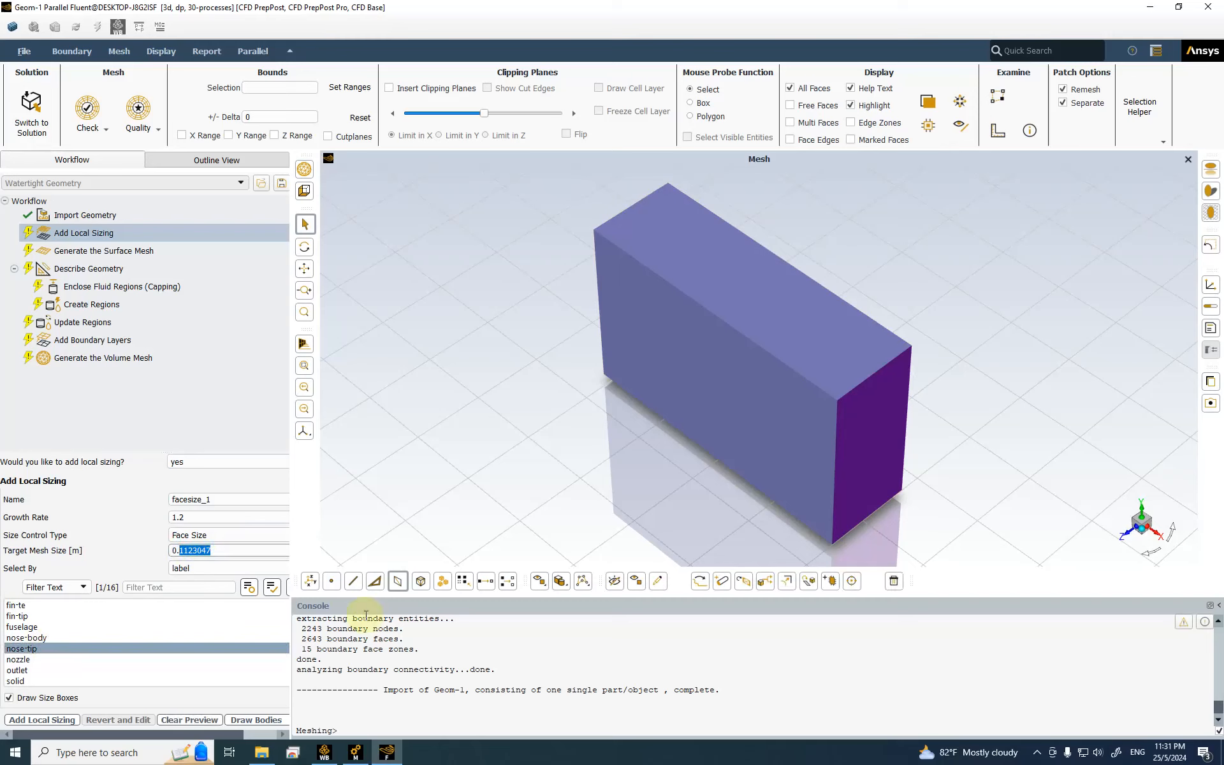
type("0.001")
Step: Make it curvature-based with 0.001 m min, 0.002 m max, 12° angle, and add it as curvature_1
left_click(242, 536)
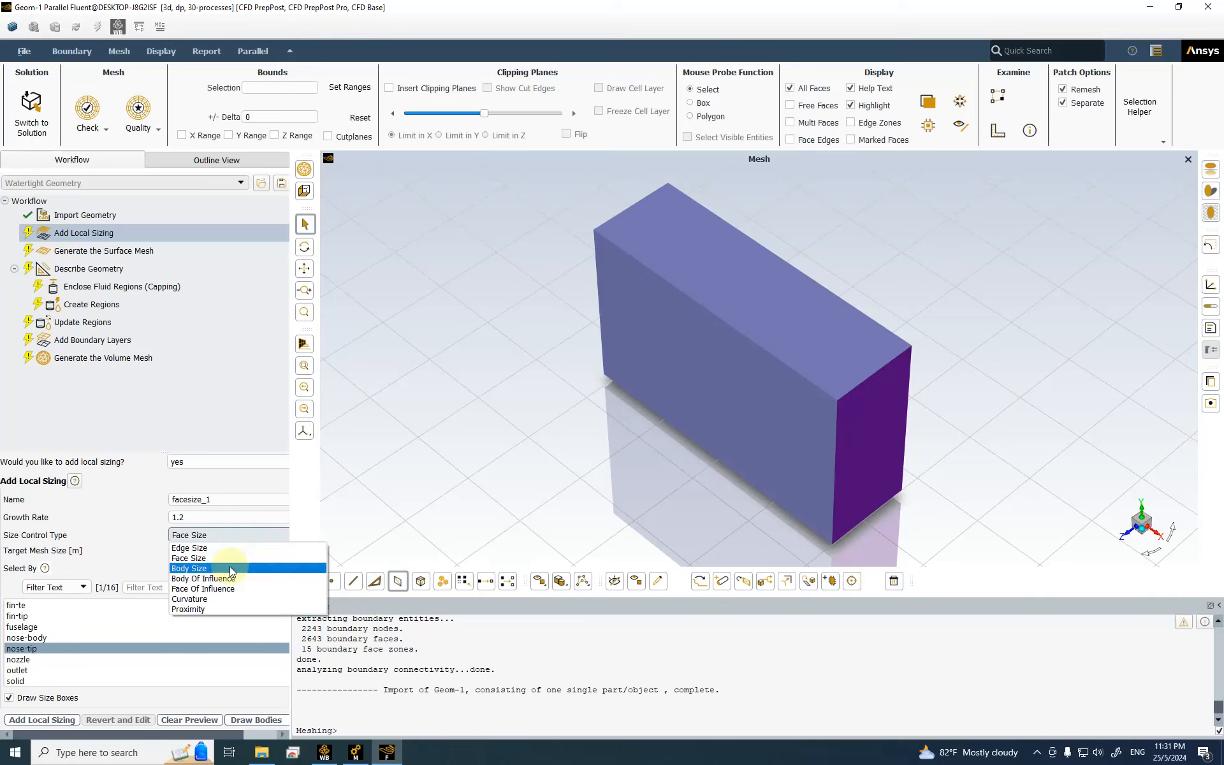
left_click(226, 597)
left_click_drag(217, 542, 159, 543)
type("0")
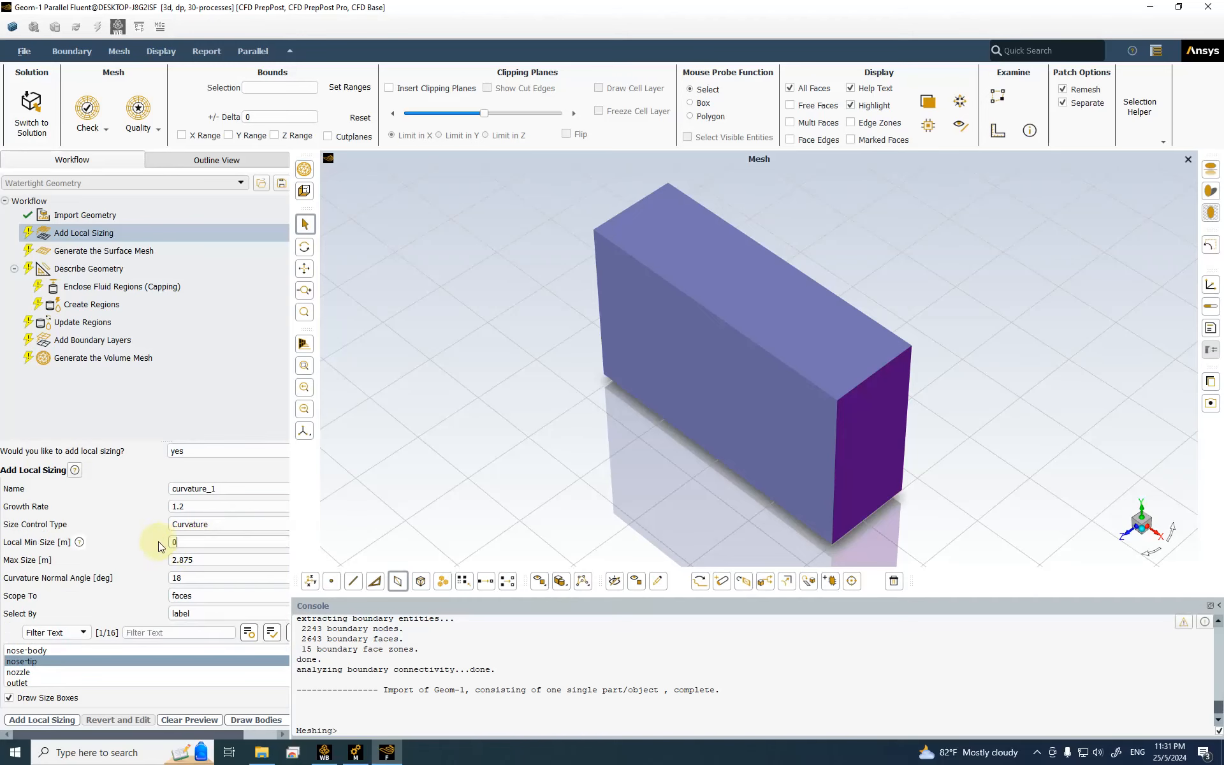
type(".001")
left_click(204, 558)
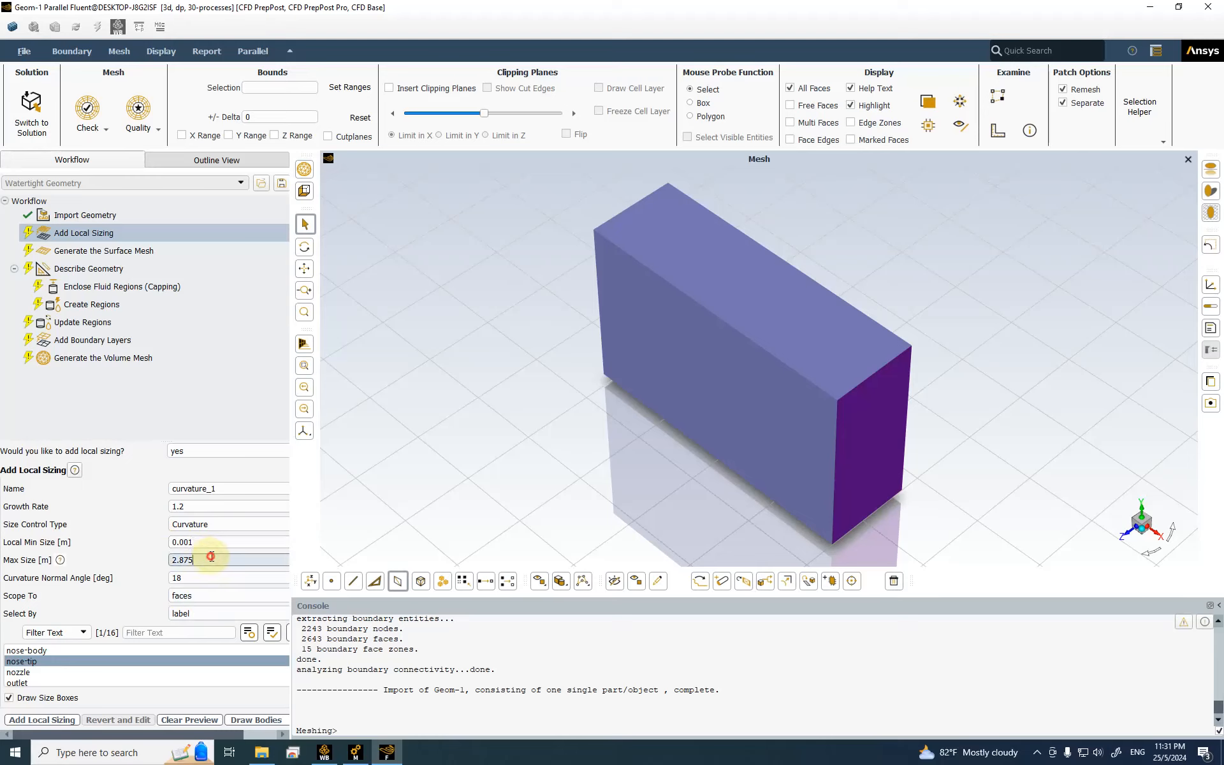
left_click_drag(227, 558, 81, 561)
type("0.002")
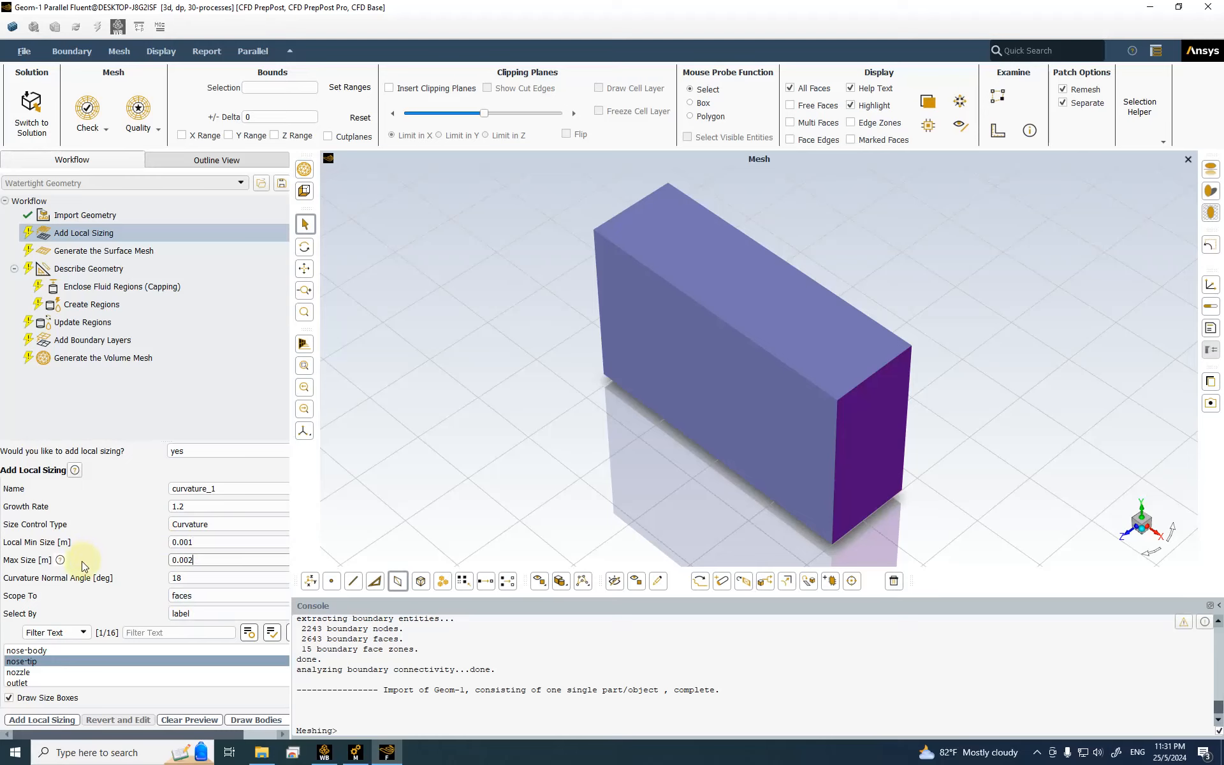
double_click(210, 577)
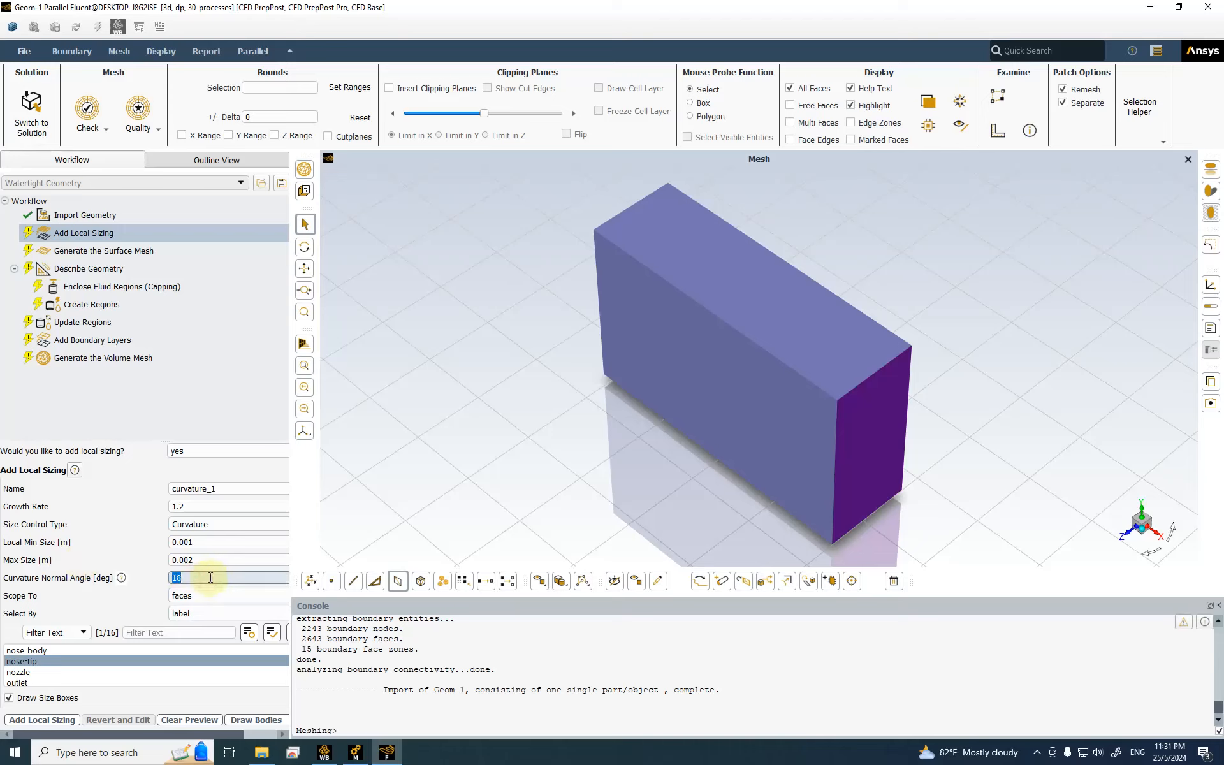
double_click(187, 577)
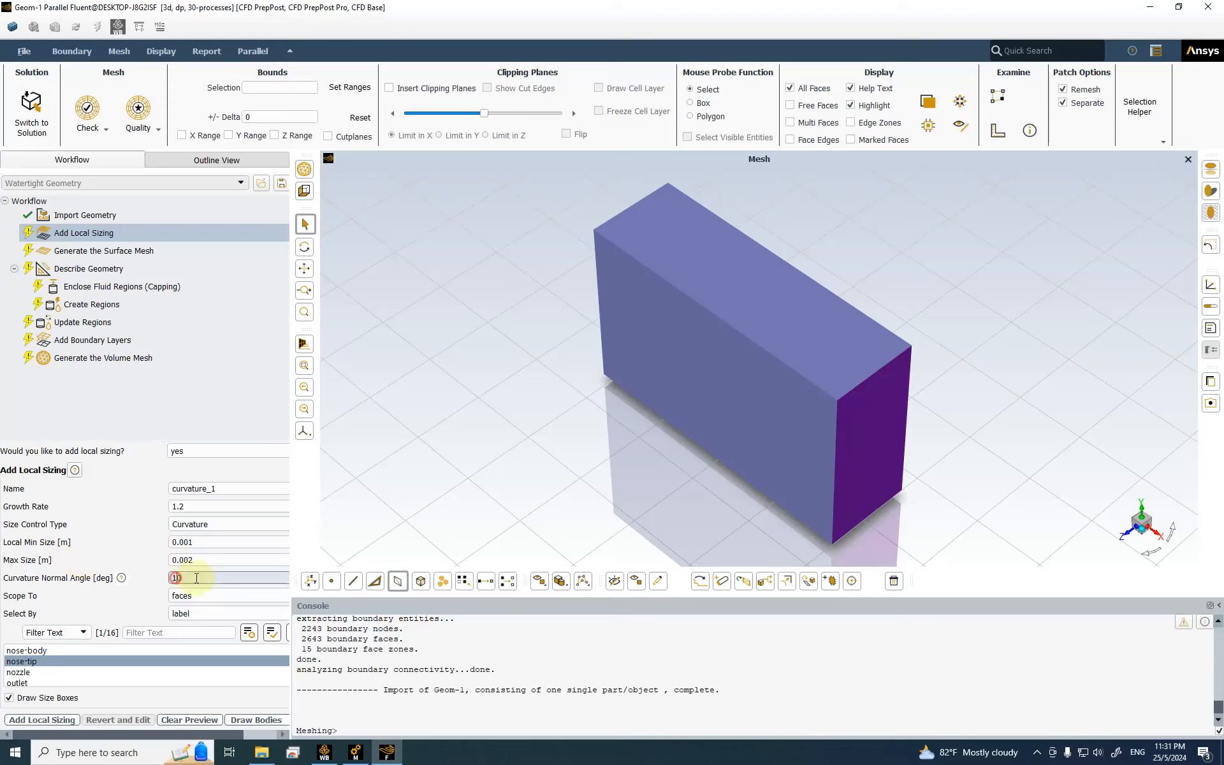
type("12")
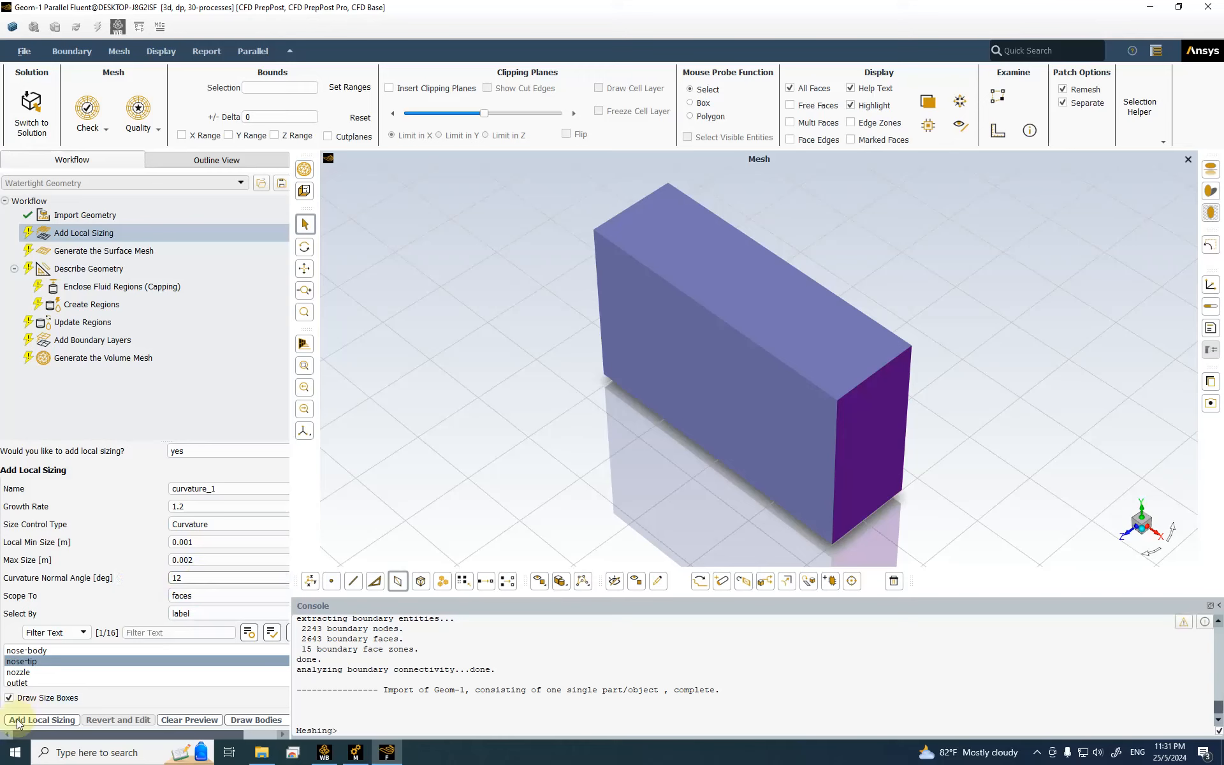
left_click(40, 719)
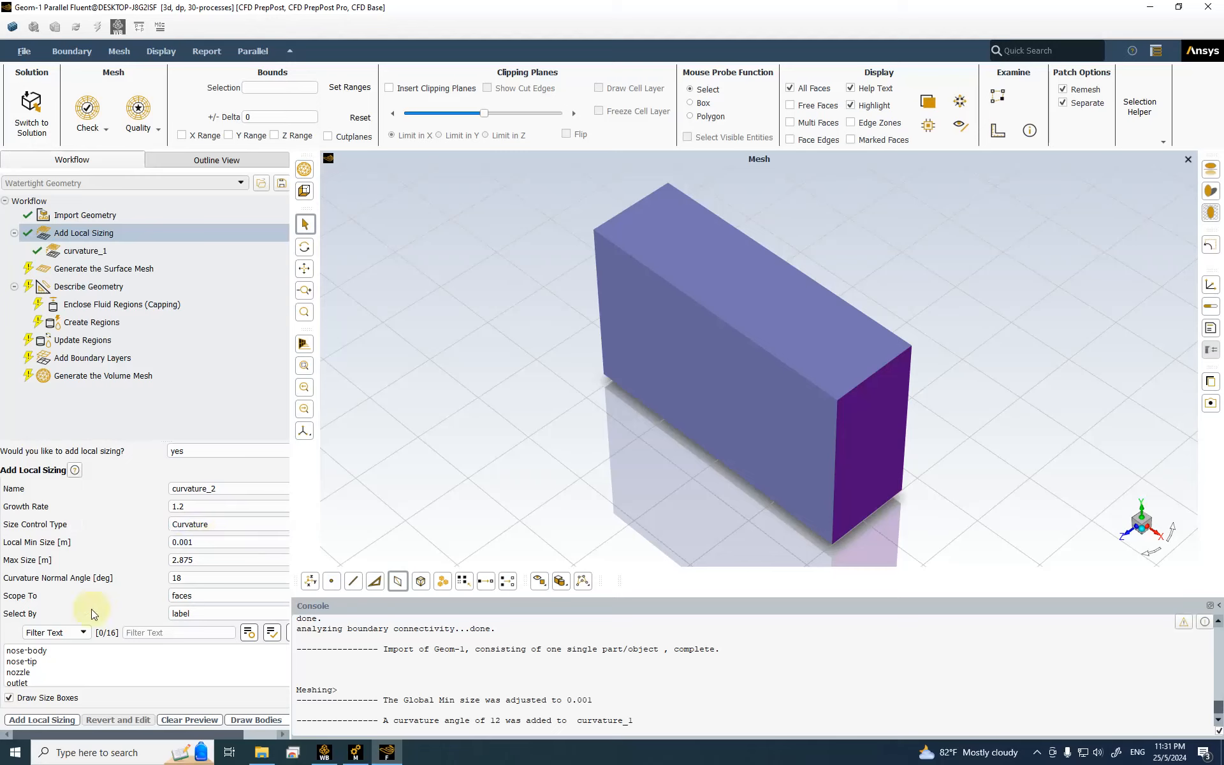
Step: Add curvature sizing curvature_2 on nose-body with 0.005 m min, 0.1 m max and 15° angle
left_click(38, 651)
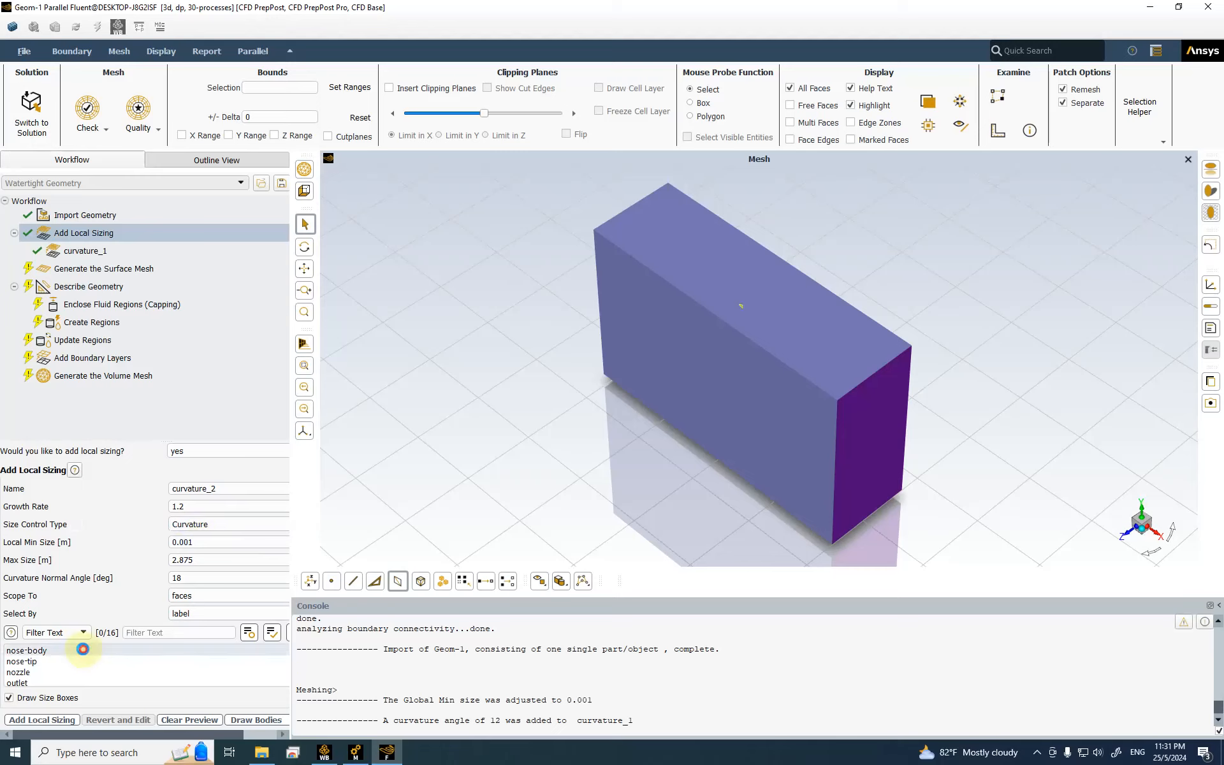
double_click(195, 542)
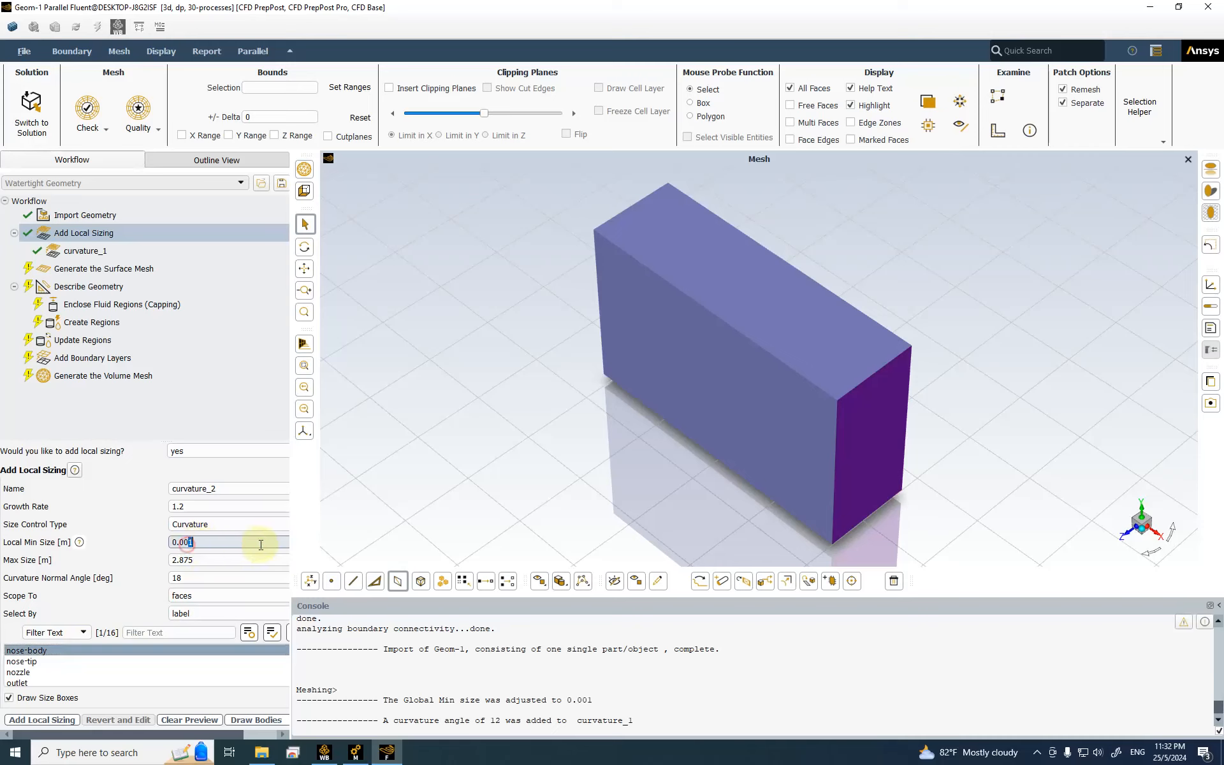
type("005")
key("Tab")
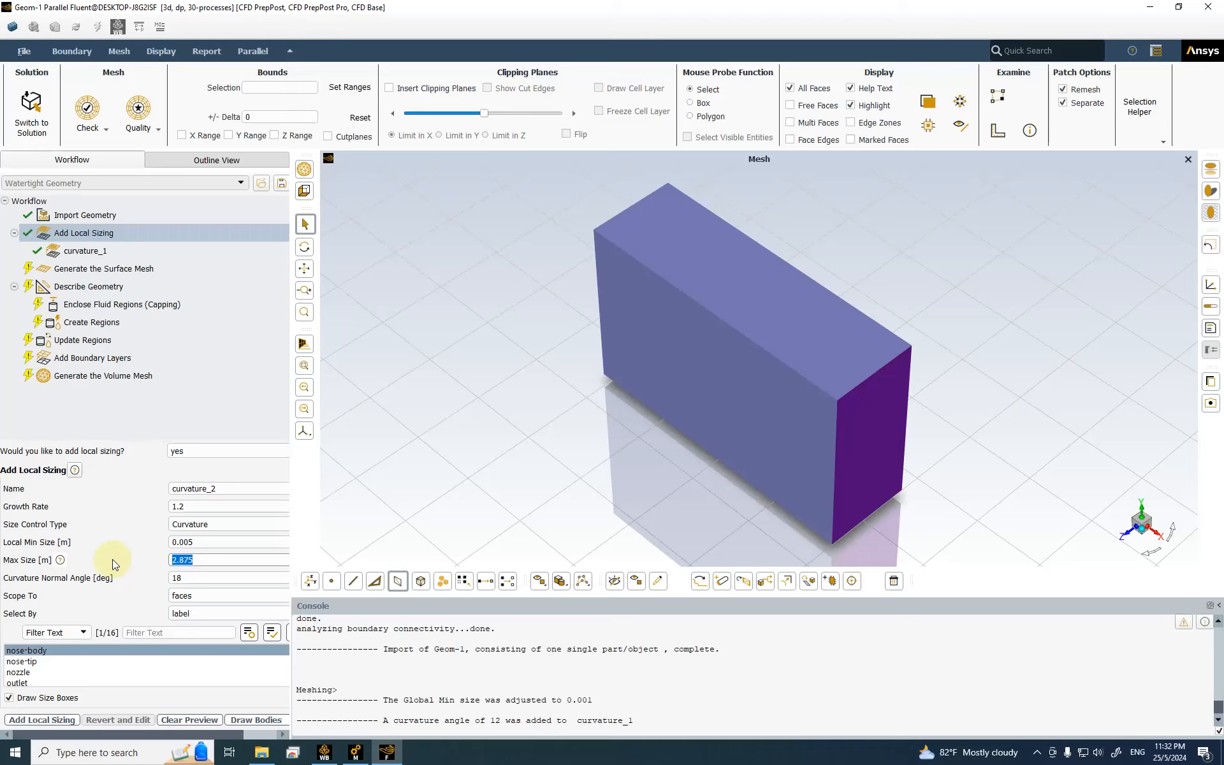
type("0.1")
key("Tab")
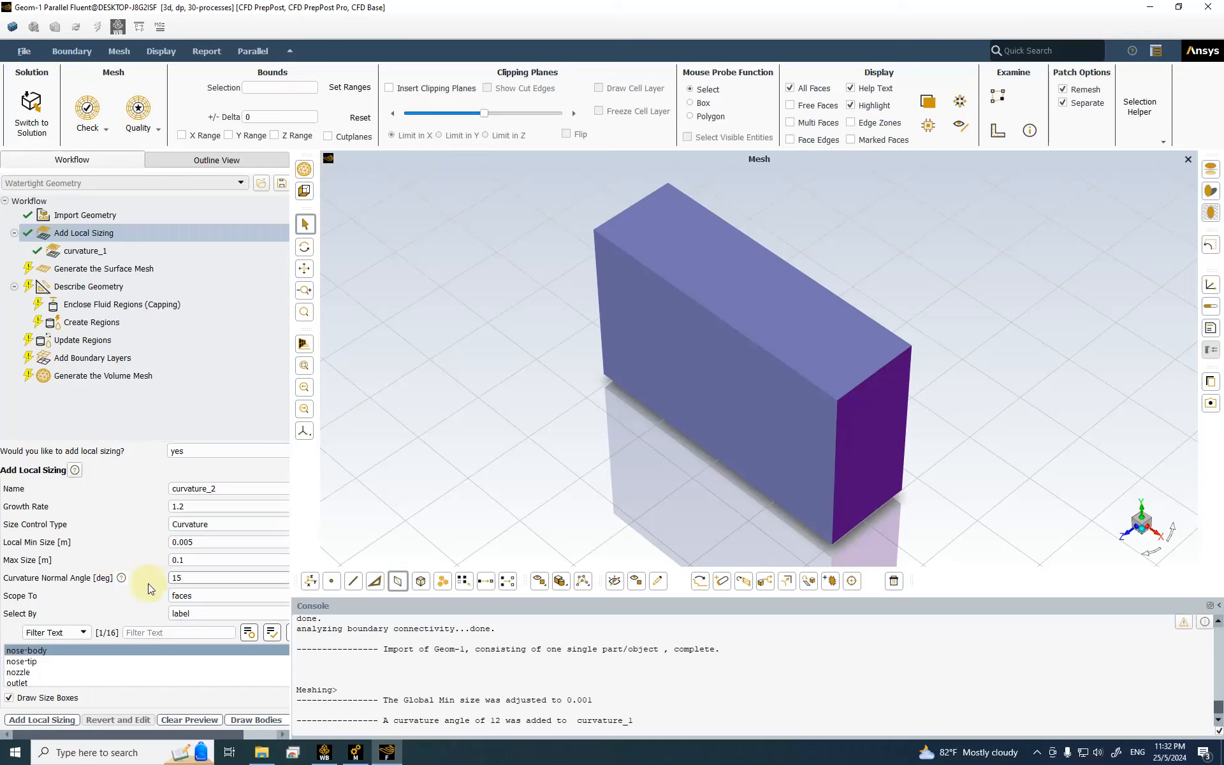
left_click(50, 721)
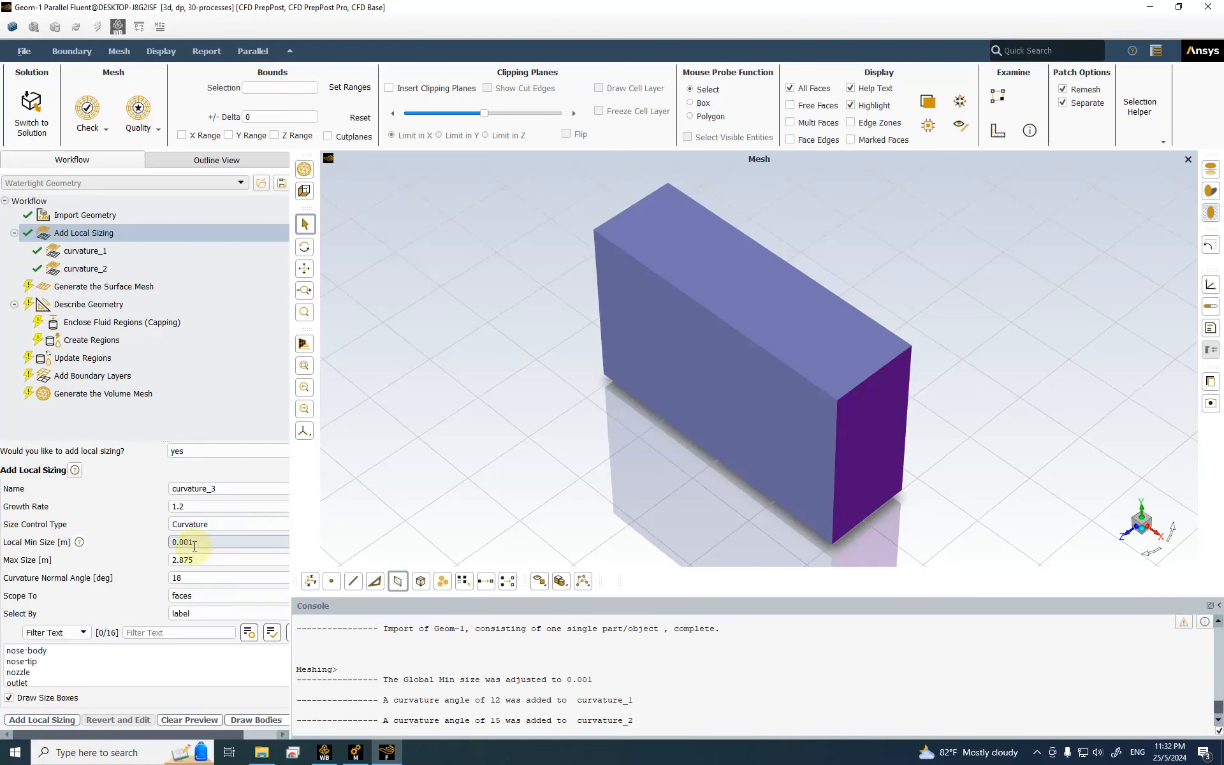
Step: Select canopy and another face label, and set the minimum size to 0.1 m and maximum to 0.2 m
scroll(46, 661, "down", 5)
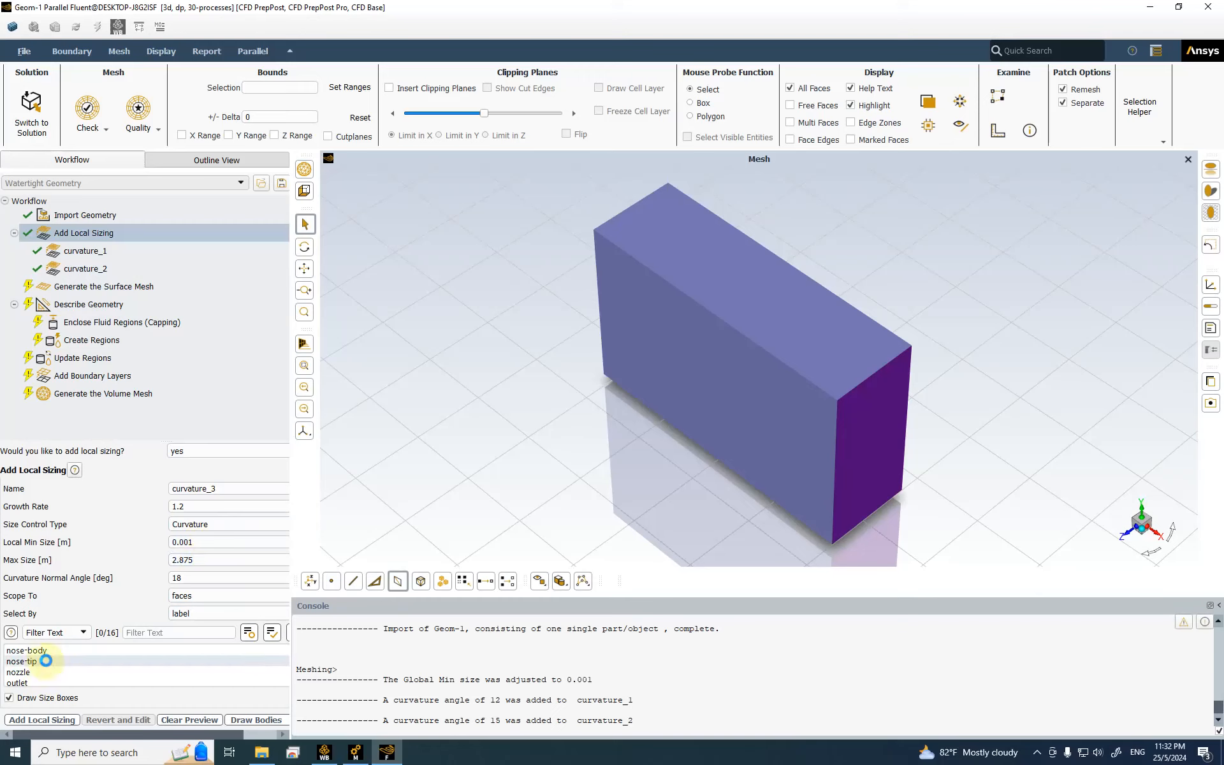
scroll(47, 663, "up", 4)
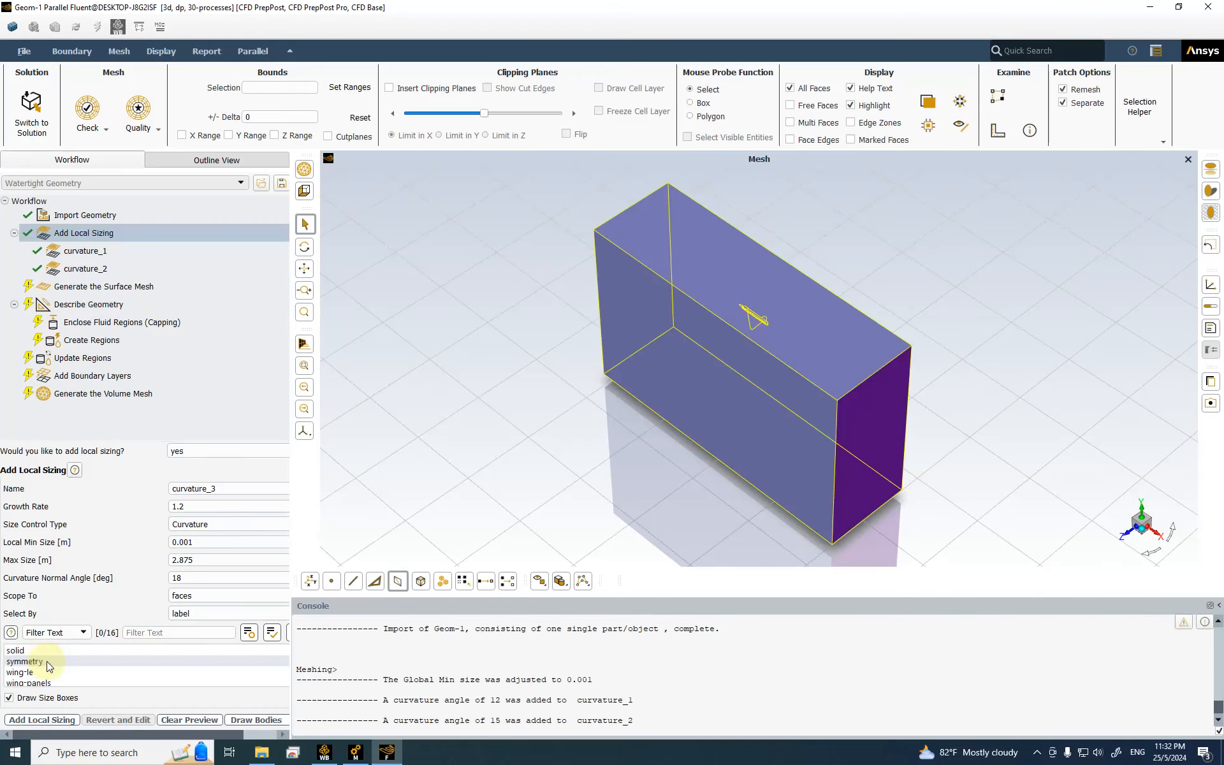
scroll(110, 667, "up", 3)
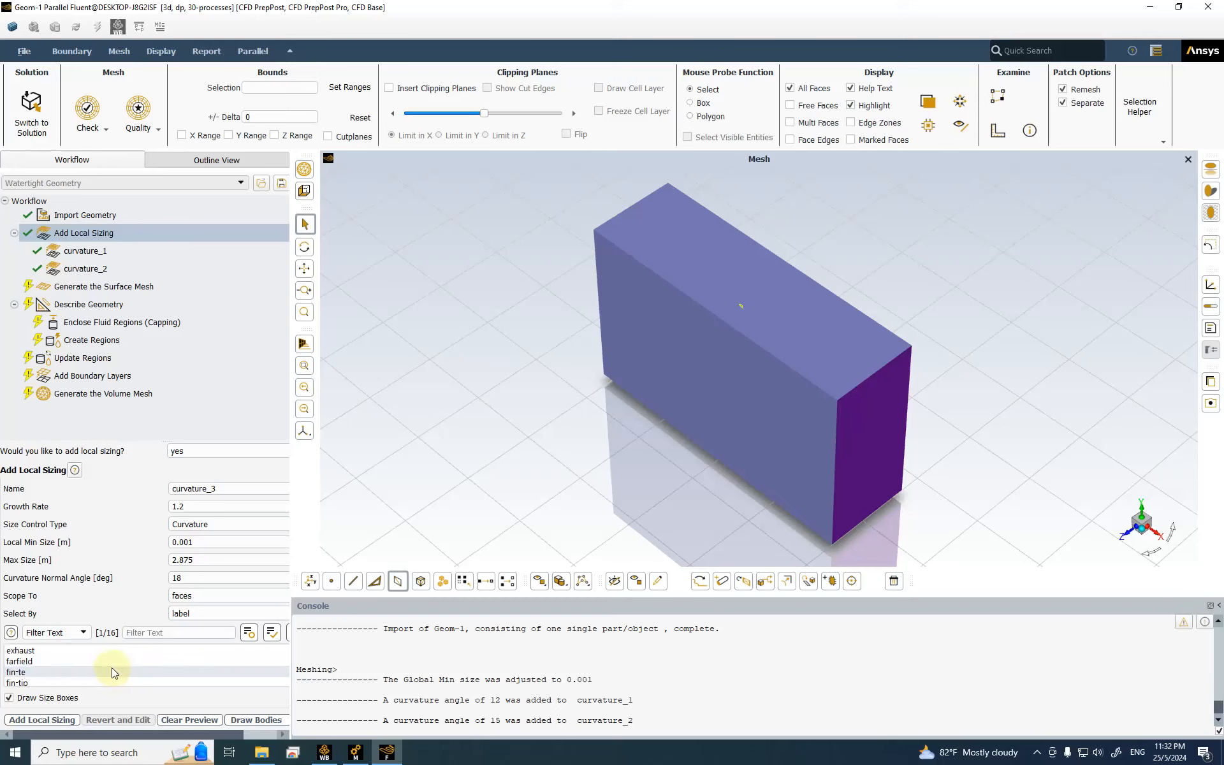
left_click(91, 663)
left_click(83, 651)
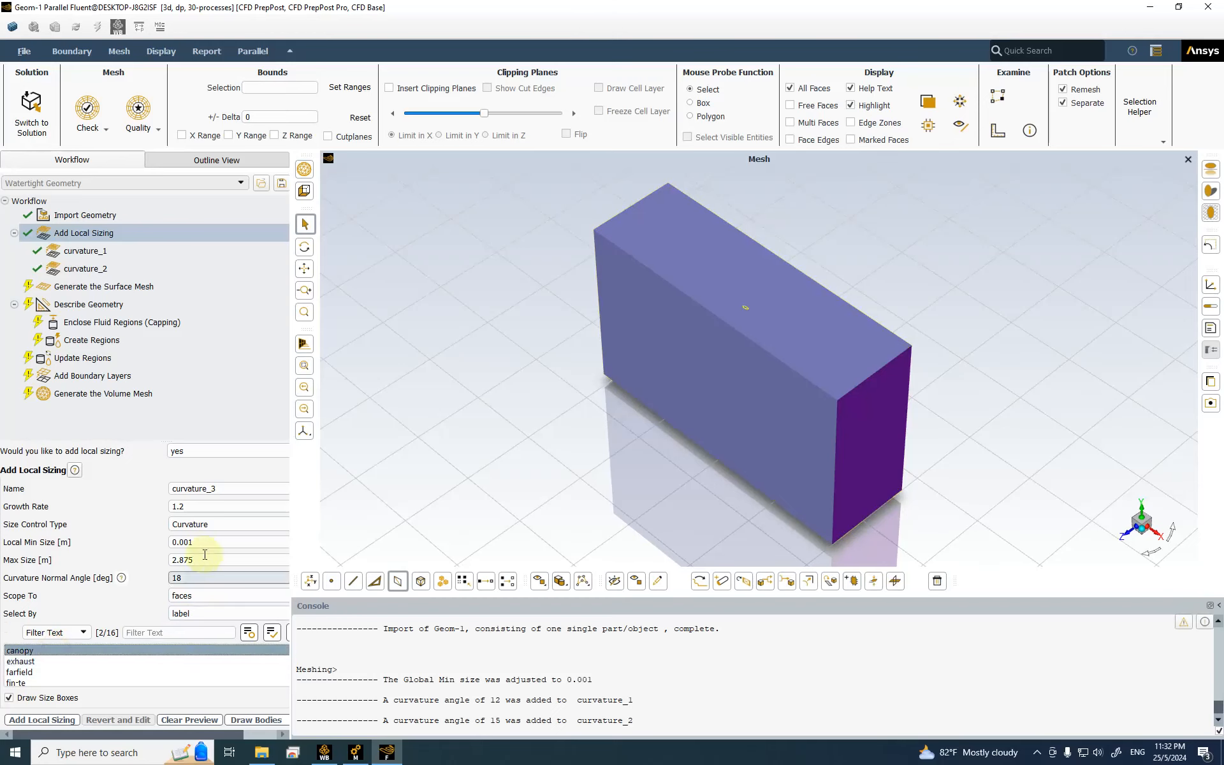
double_click(184, 541)
left_click_drag(192, 541, 182, 541)
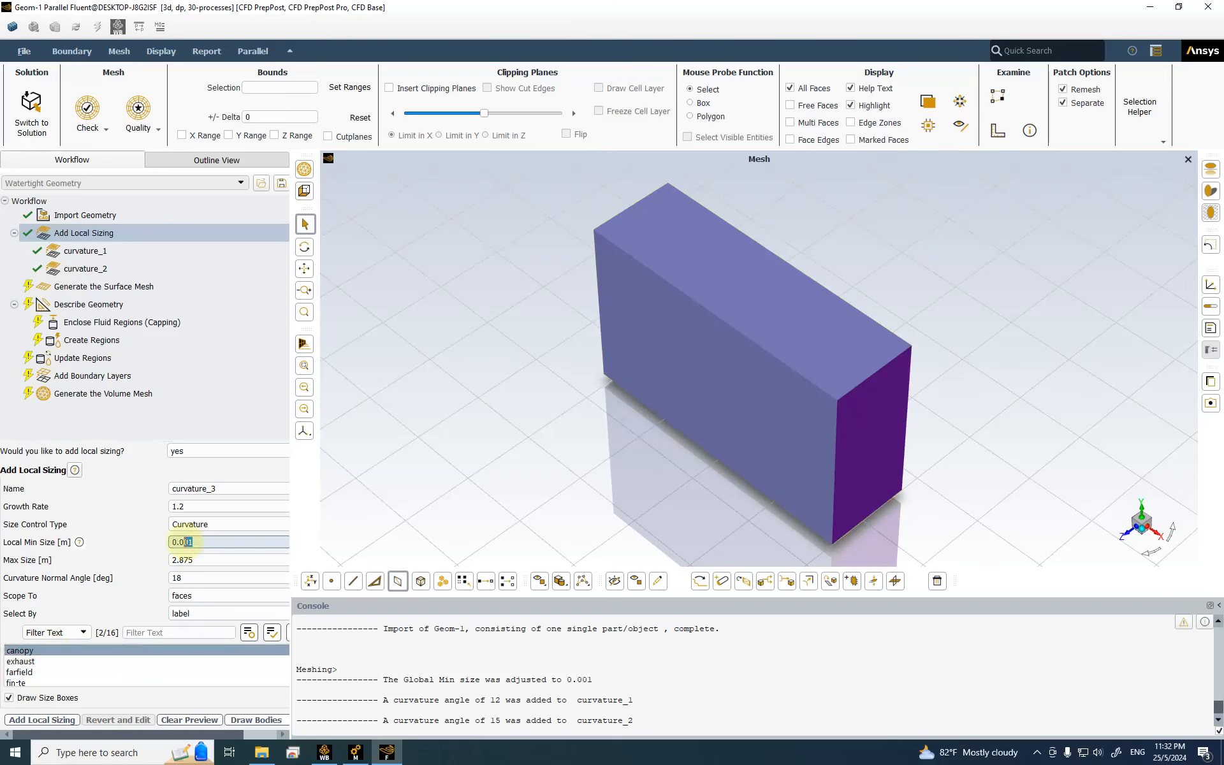
key("BackSpace")
left_click(240, 560)
left_click_drag(240, 560, 95, 558)
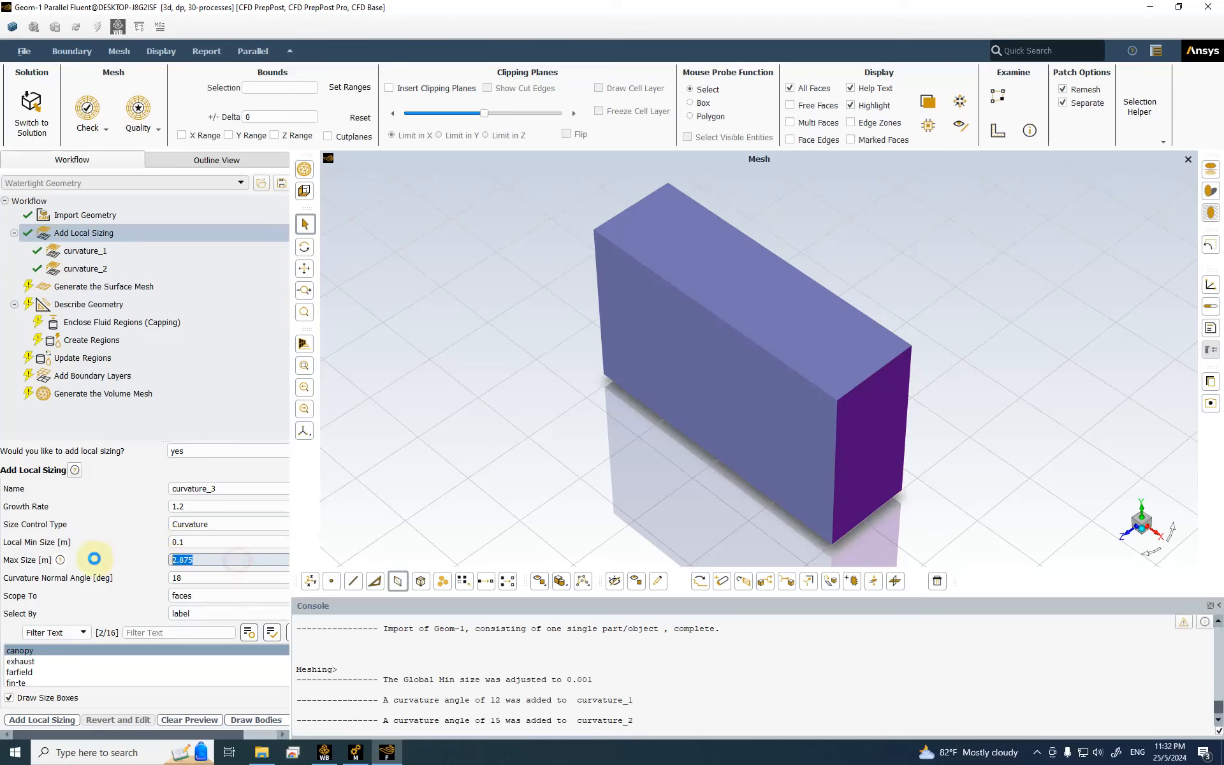
type("0.2")
key("Tab")
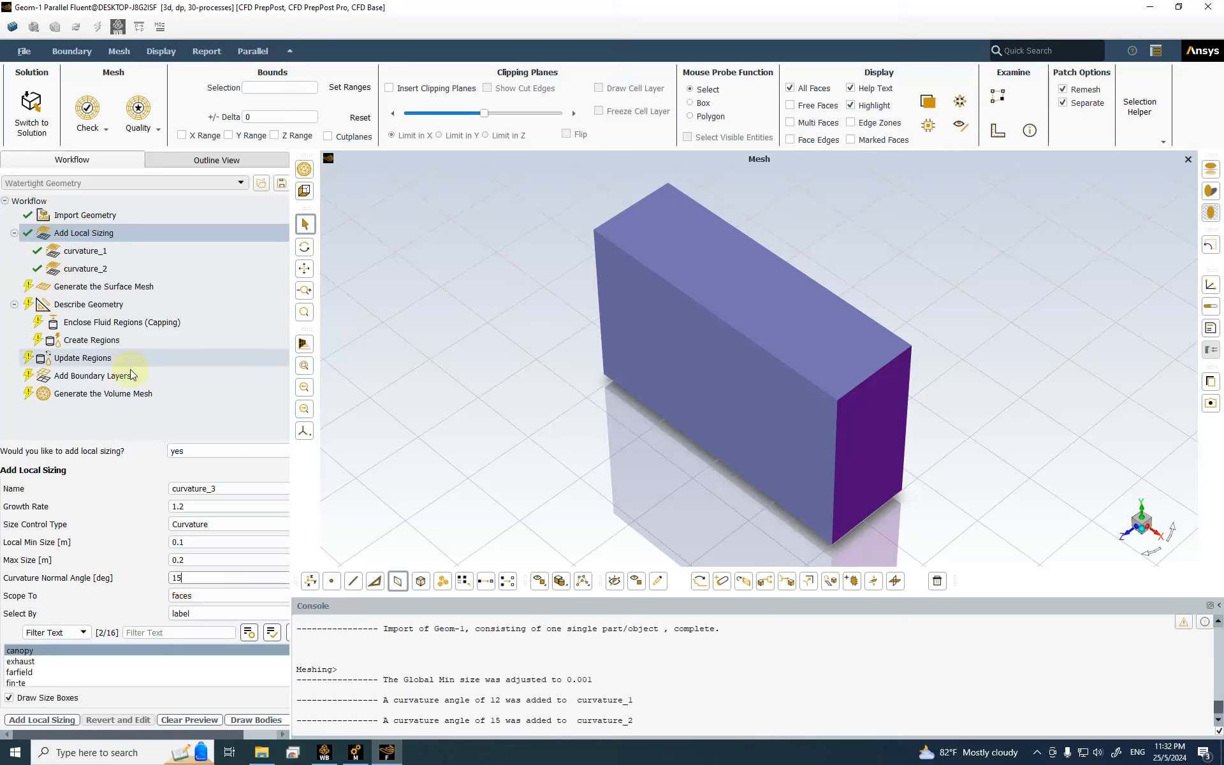
Step: Include nozzle in the face labels and add the sizing as curvature_3
scroll(99, 663, "down", 3)
scroll(100, 663, "down", 3)
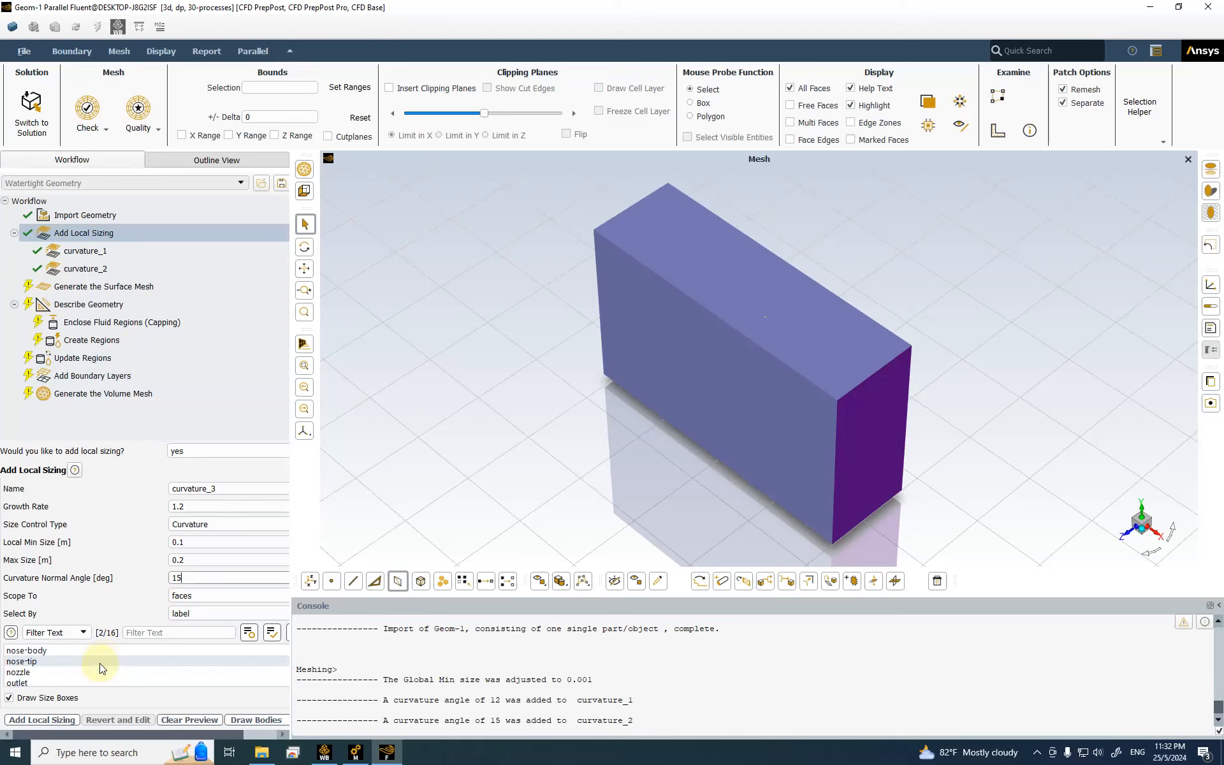
left_click(61, 674)
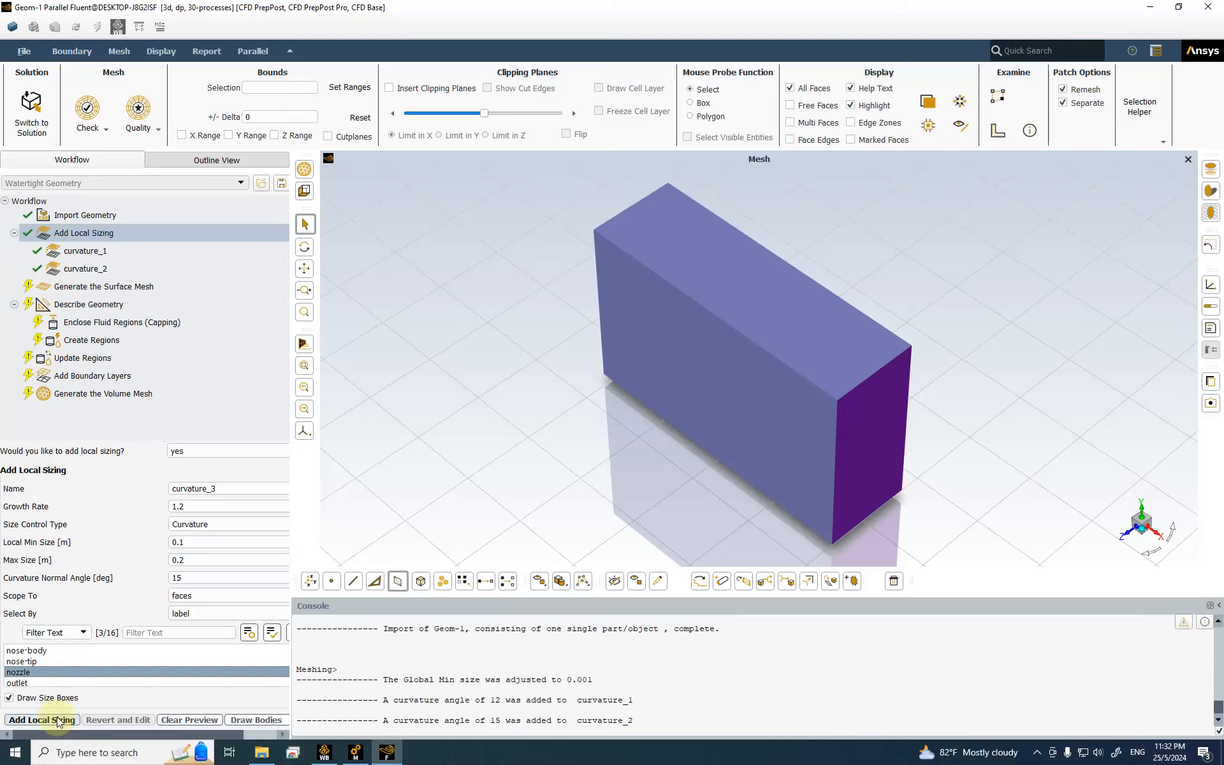
left_click(51, 720)
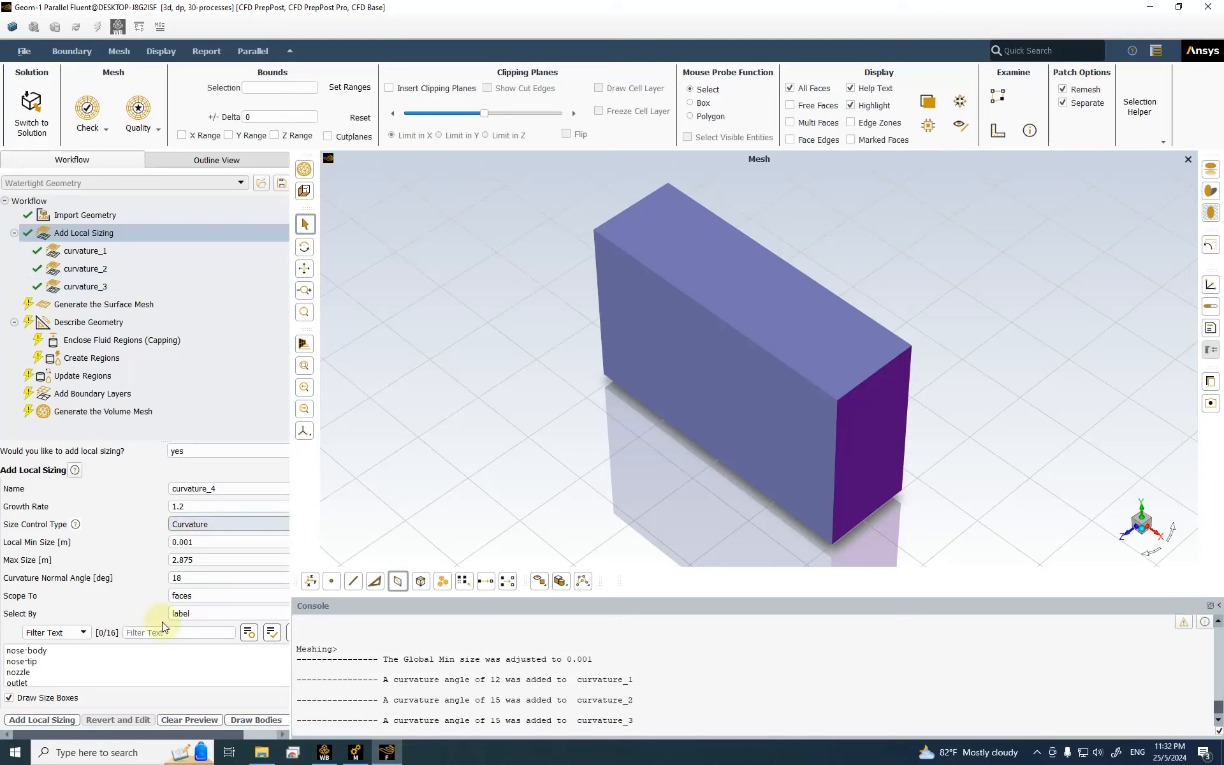
Step: Add curvature sizing curvature_4 on exhaust with 0.01 m min, 0.1 m max and 12° angle
scroll(65, 672, "down", 5)
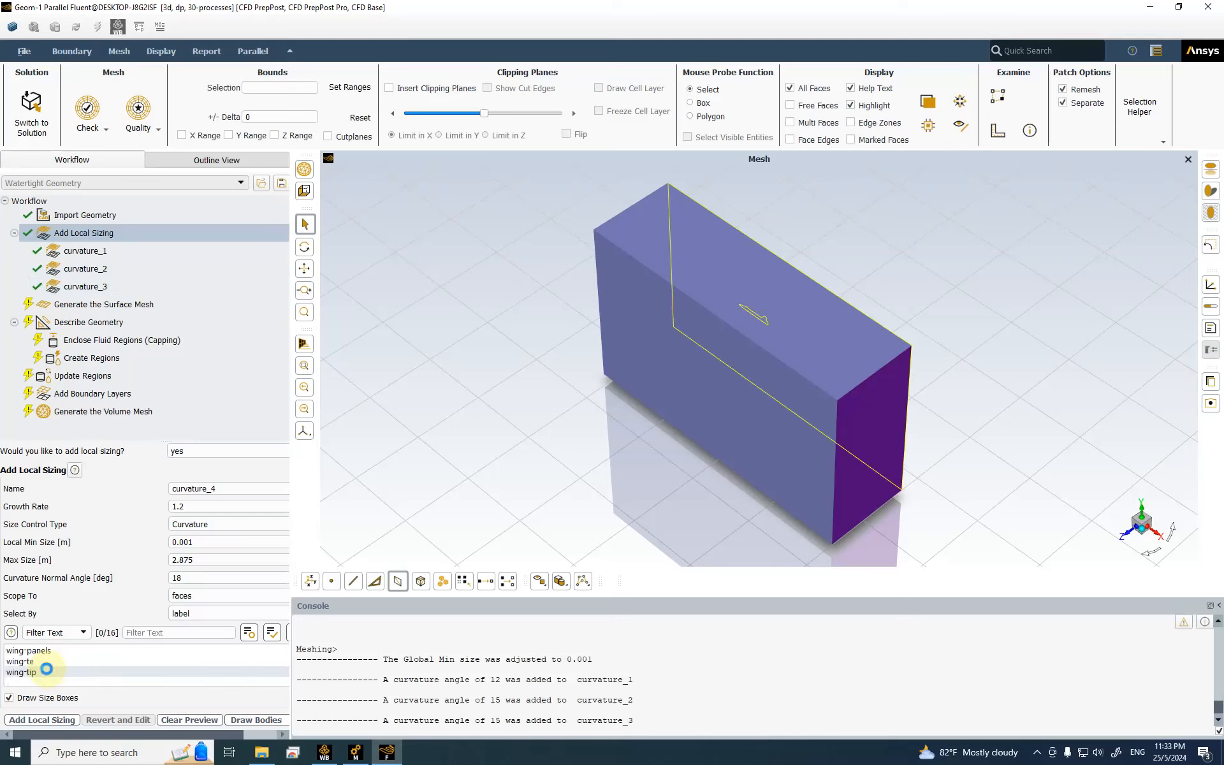
scroll(46, 668, "up", 7)
scroll(39, 663, "up", 1)
left_click(26, 650)
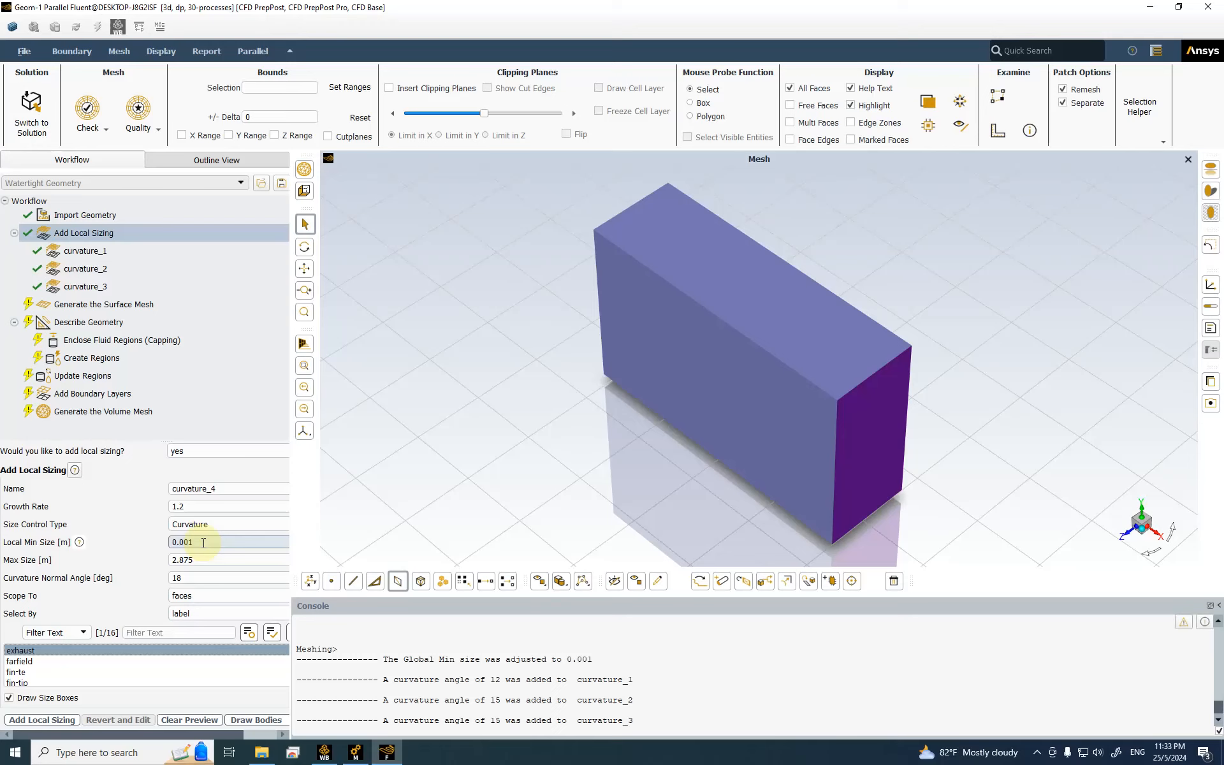
left_click(189, 542)
key("BackSpace")
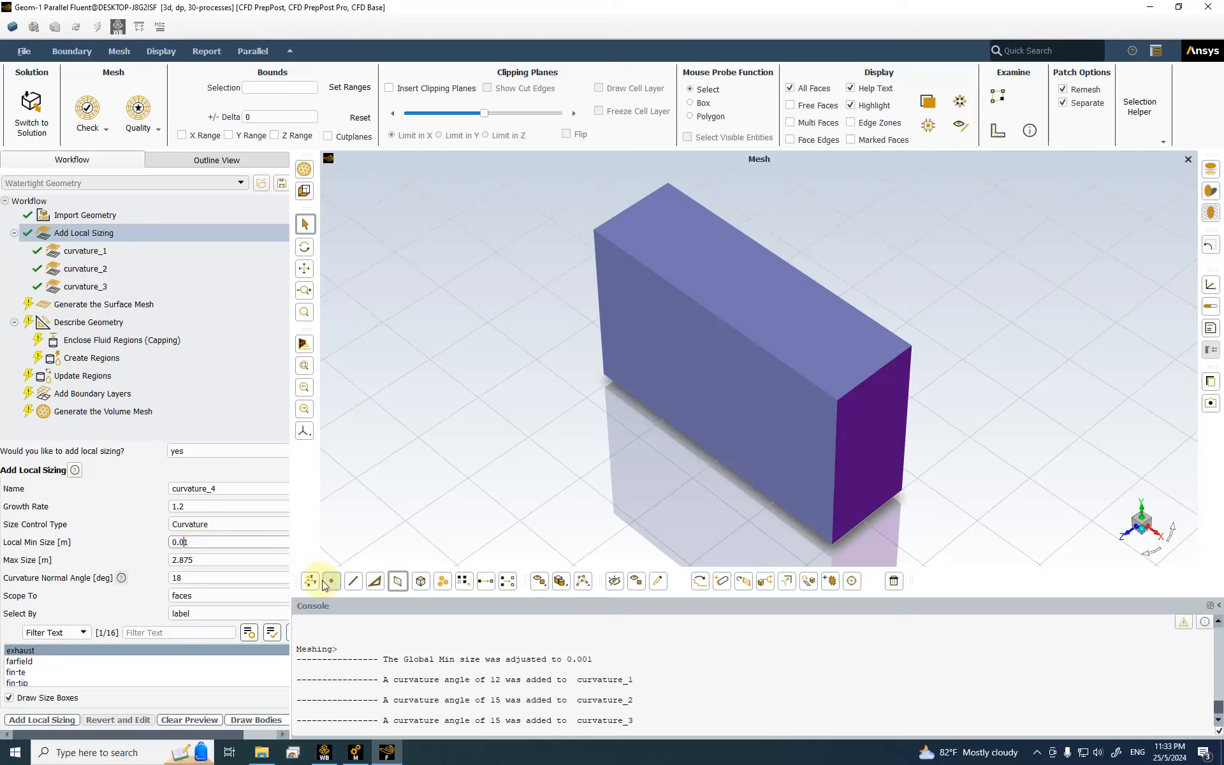
left_click(230, 561)
type("0.")
type("1")
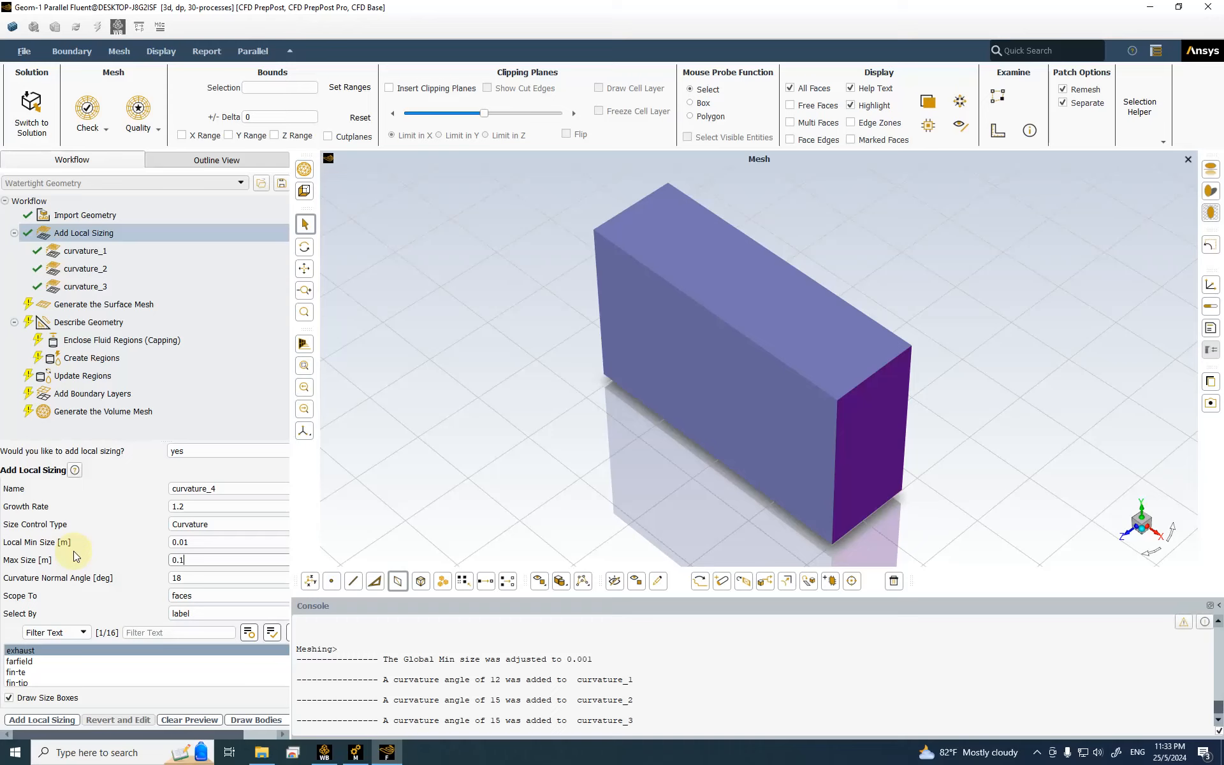
double_click(188, 577)
type("12")
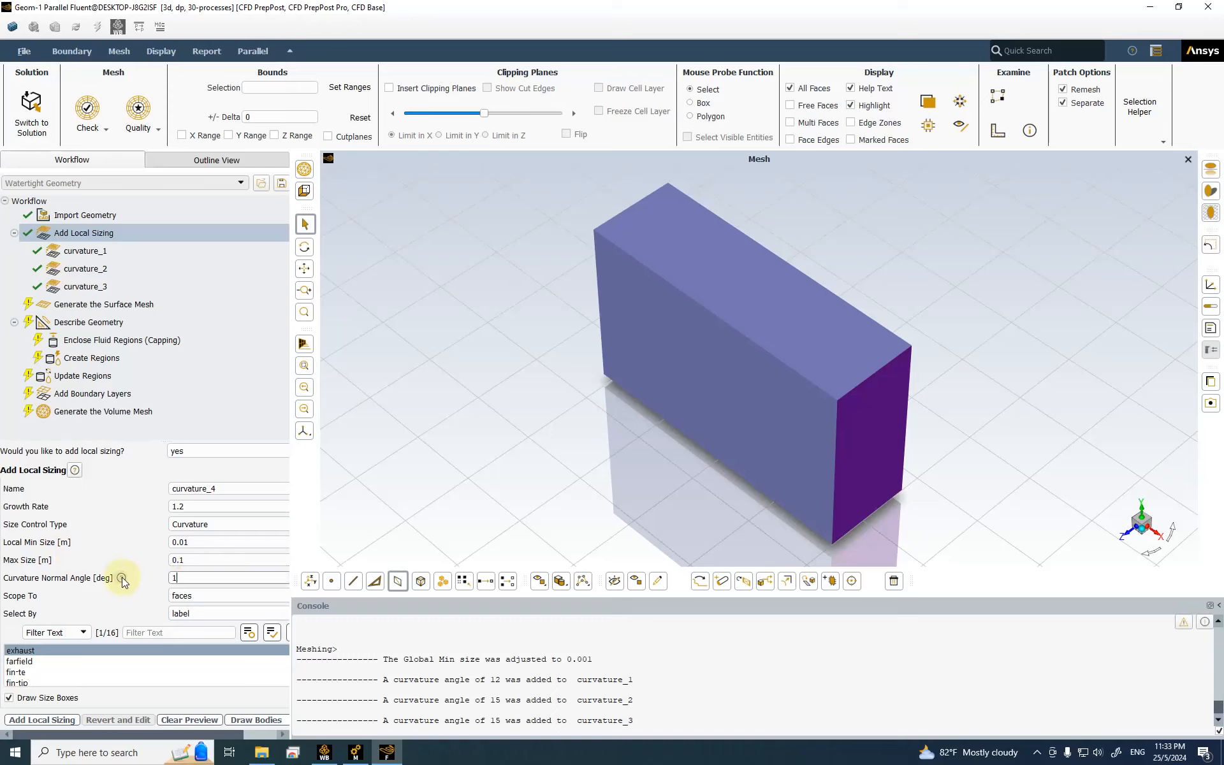
left_click(57, 720)
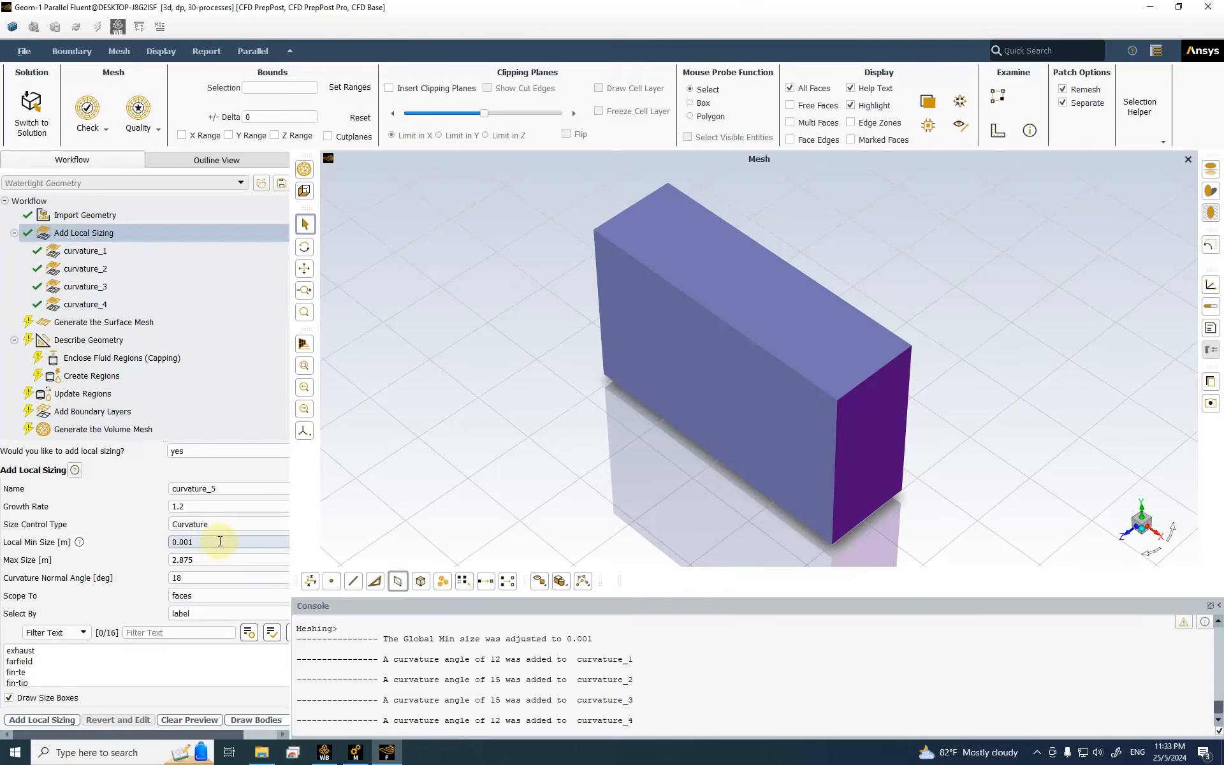
Step: Add curvature sizing curvature_5 on wing-le with 0.001 m min, 0.005 m max and 12° angle
scroll(50, 663, "down", 1)
scroll(55, 664, "down", 1)
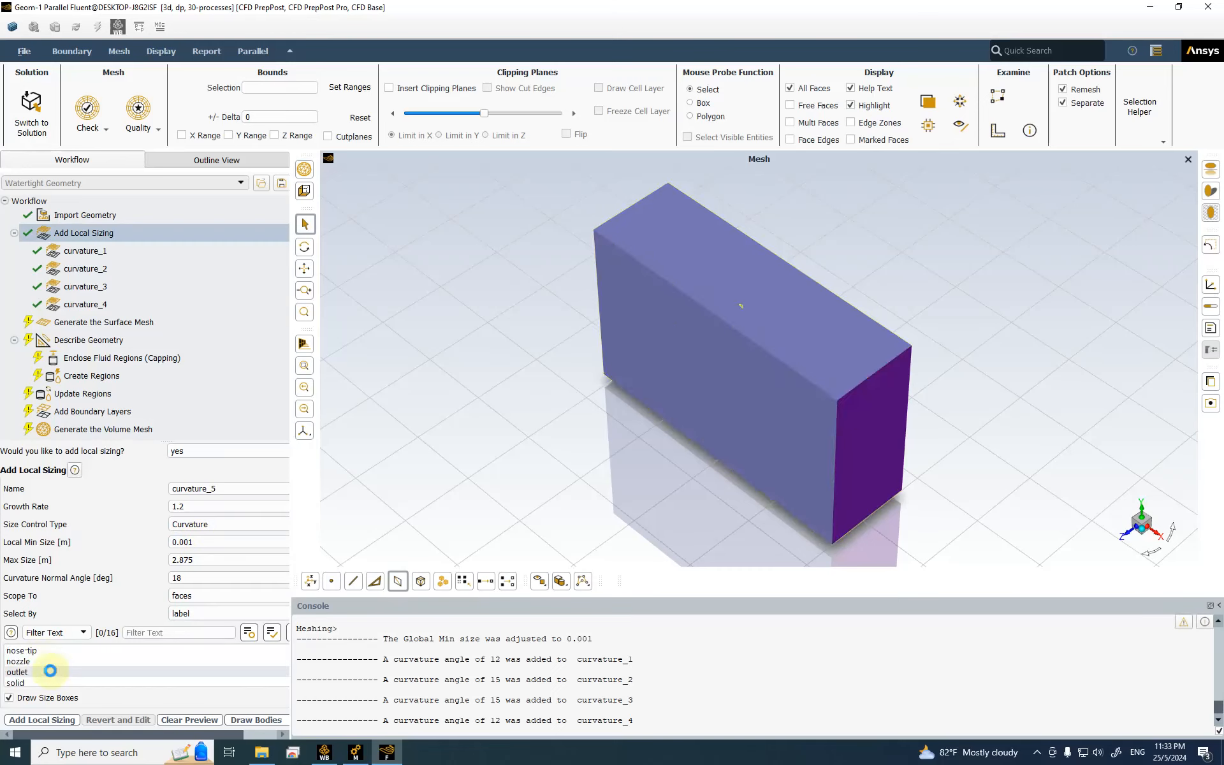
scroll(51, 671, "down", 1)
left_click(49, 673)
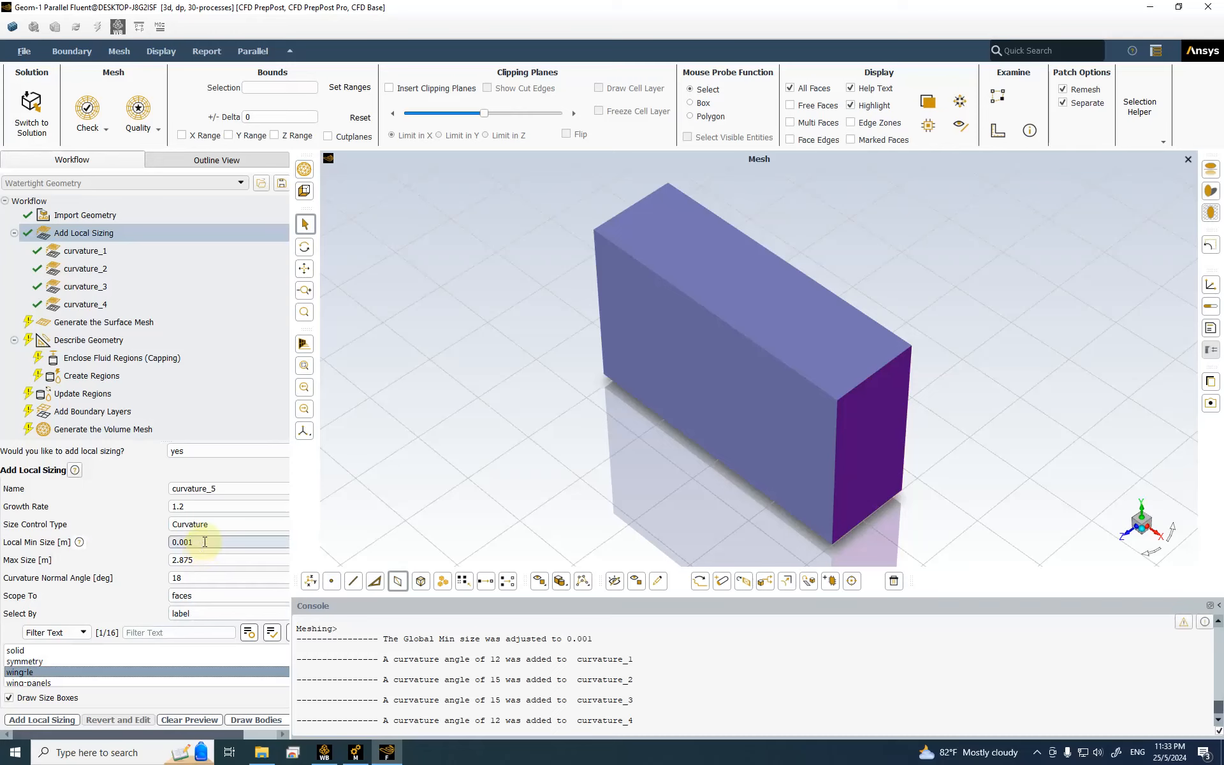
key("Tab")
type("0.")
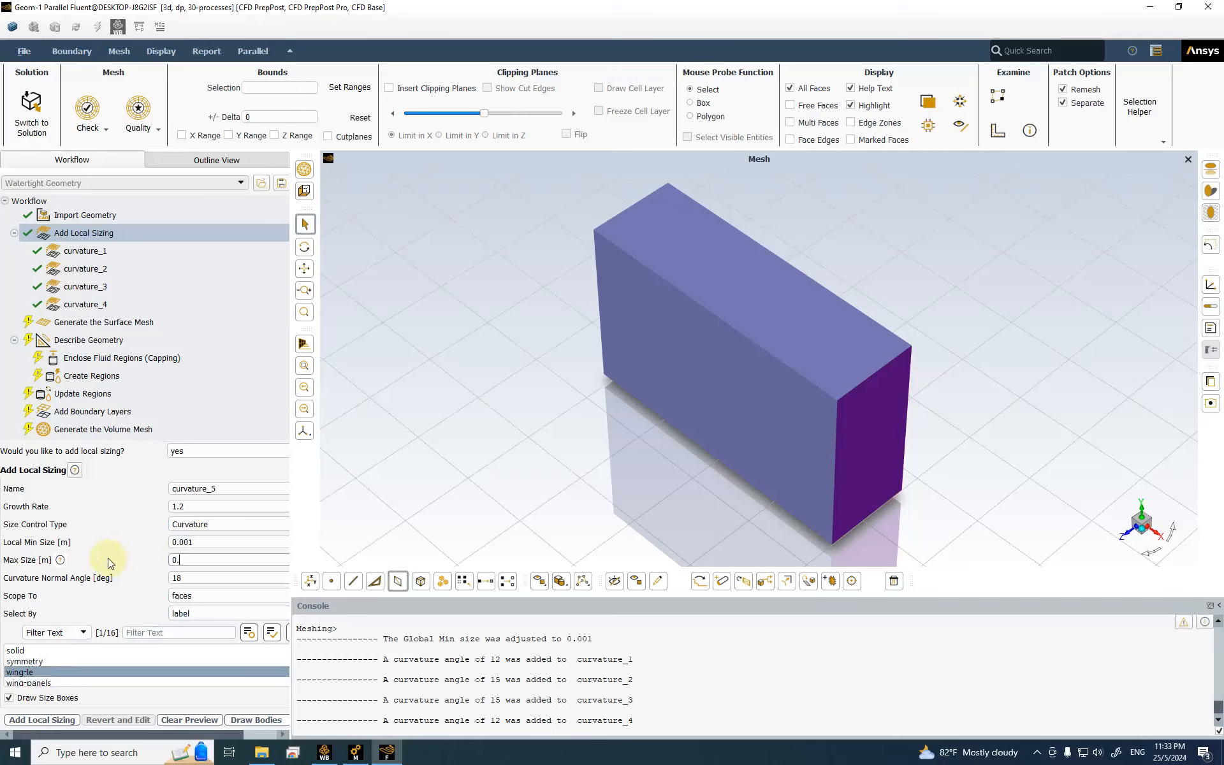
type("005")
key("Tab")
left_click(111, 577)
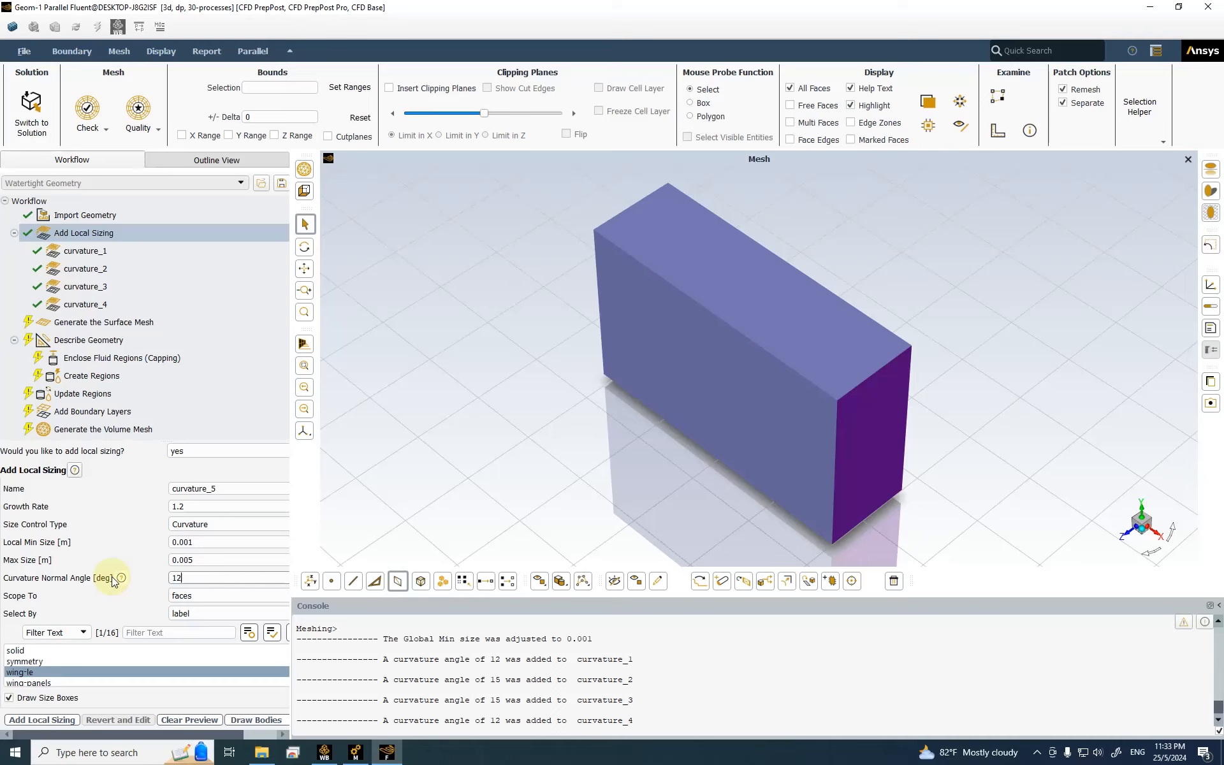
left_click(220, 578)
left_click(38, 721)
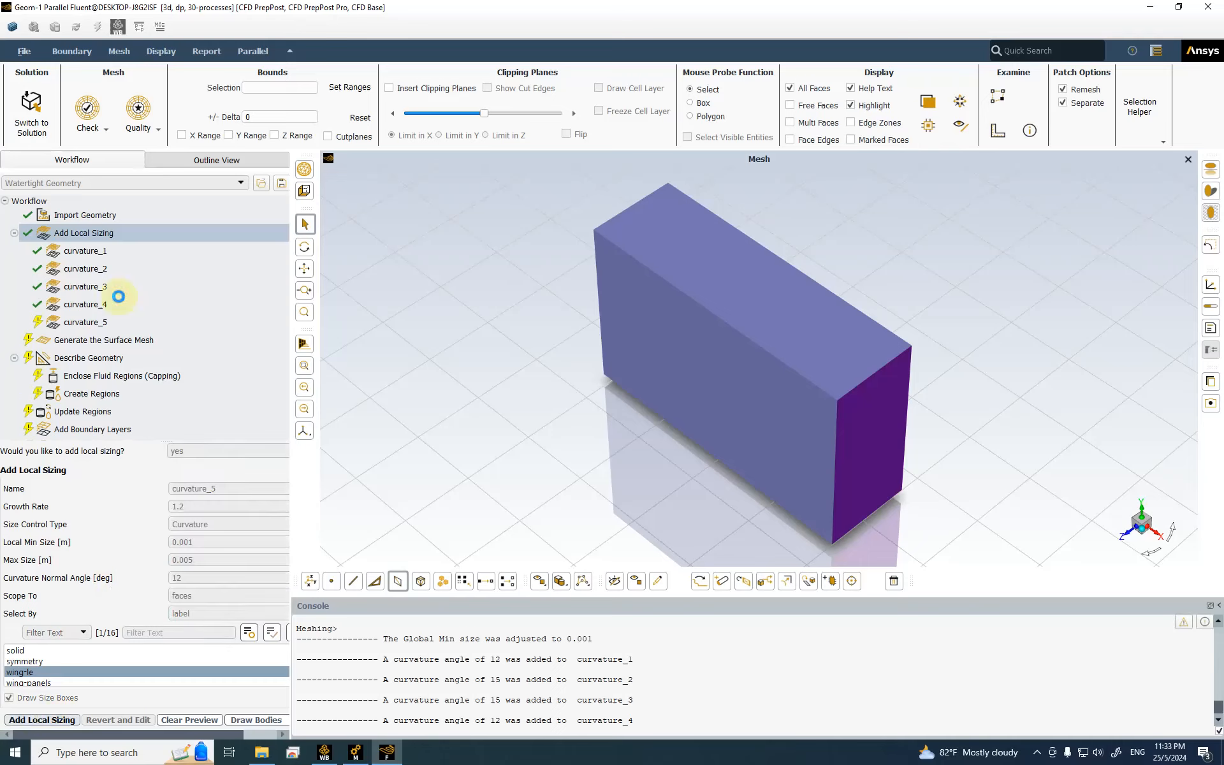
left_click(122, 203)
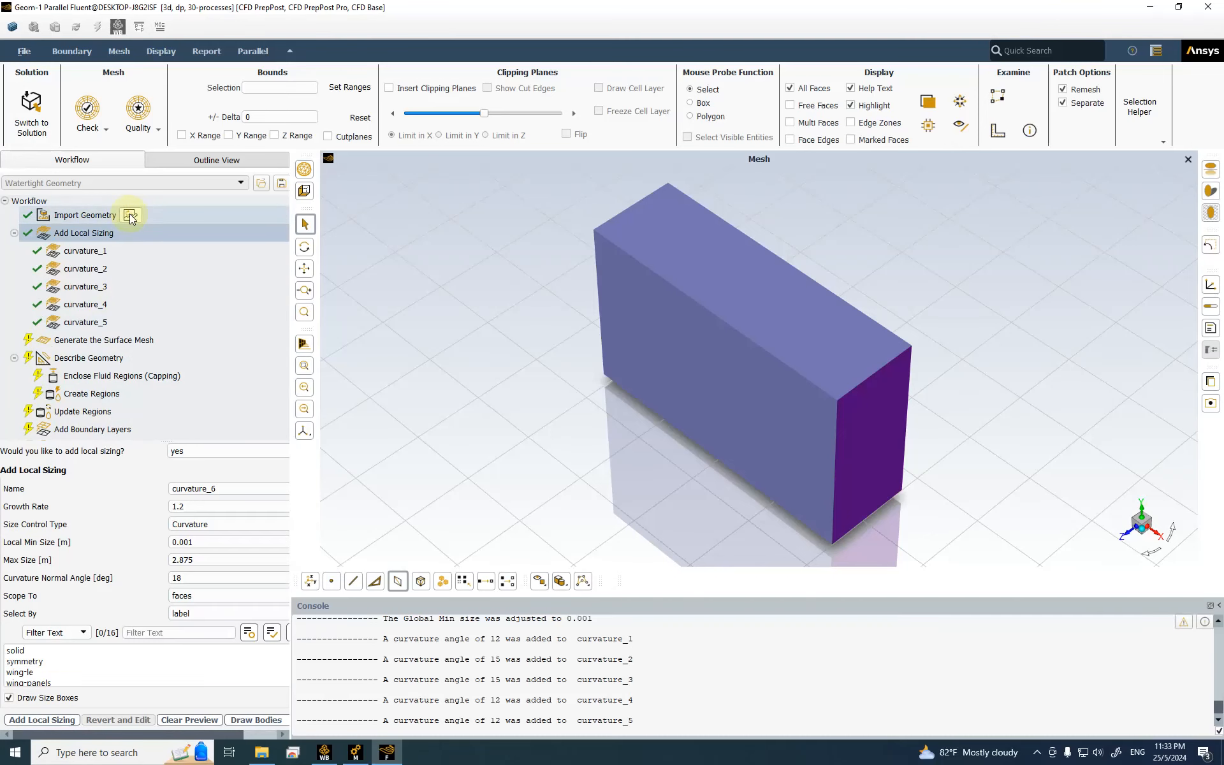
Step: Add curvature sizing curvature_6 on wing-panels with 0.01 m min, 0.05 m max and 15° angle
left_click(191, 542)
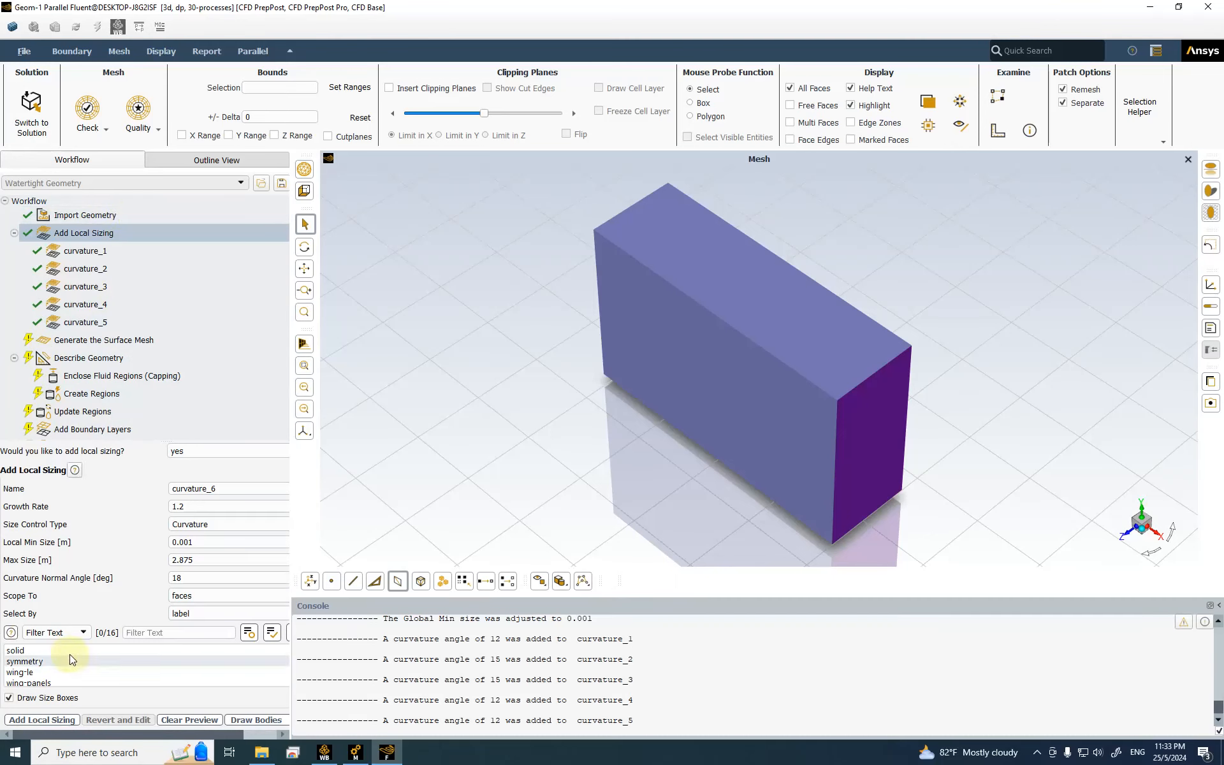
scroll(70, 663, "down", 1)
left_click(49, 672)
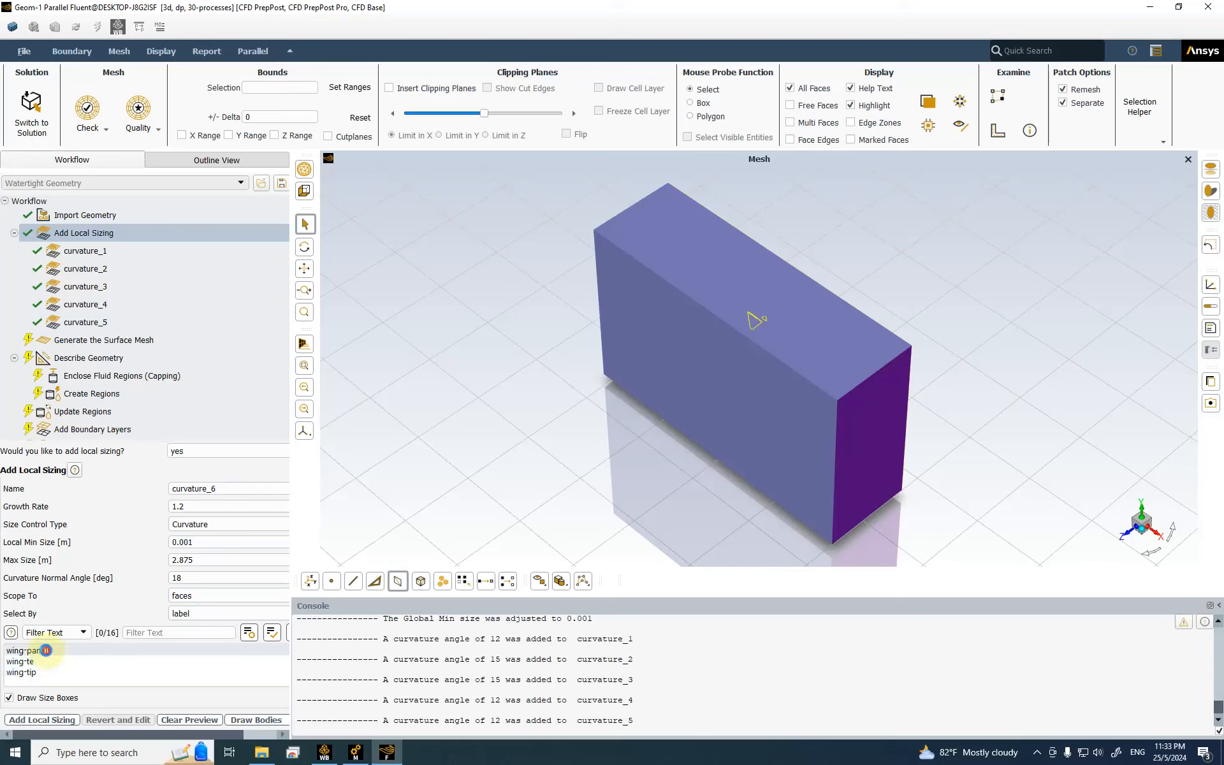
scroll(79, 667, "up", 2)
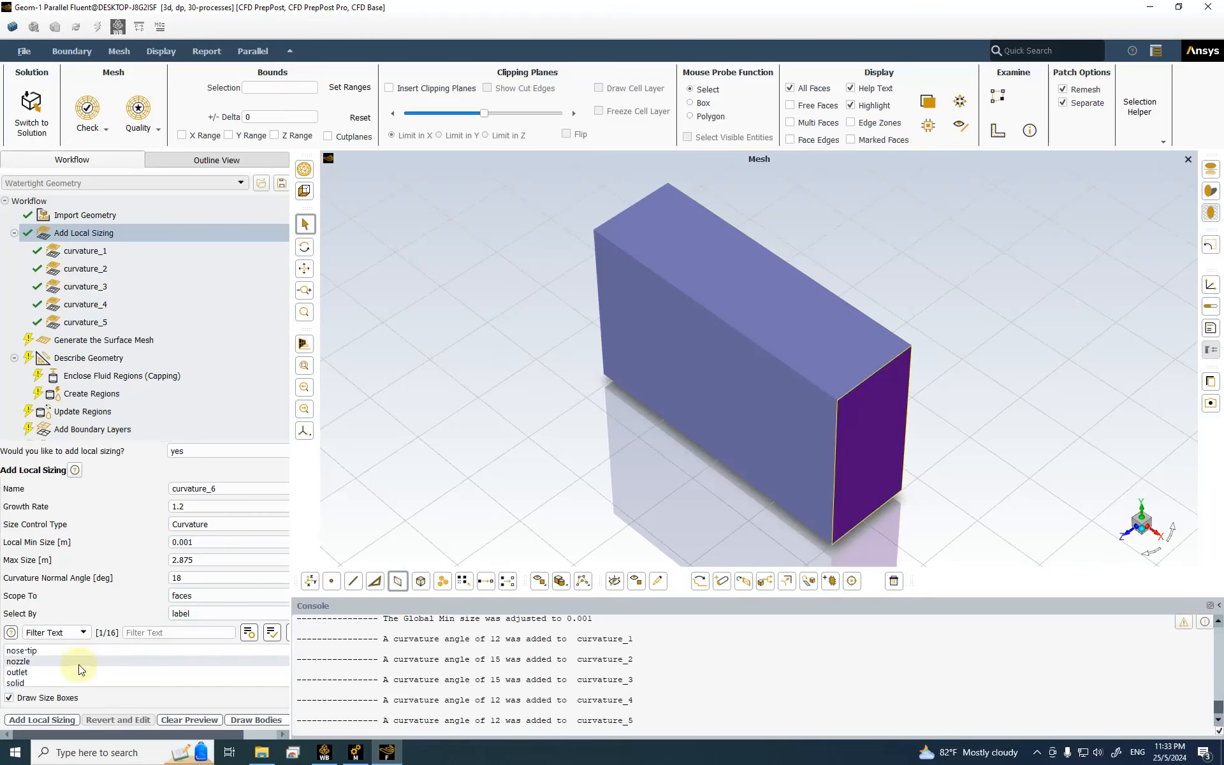
scroll(159, 666, "down", 3)
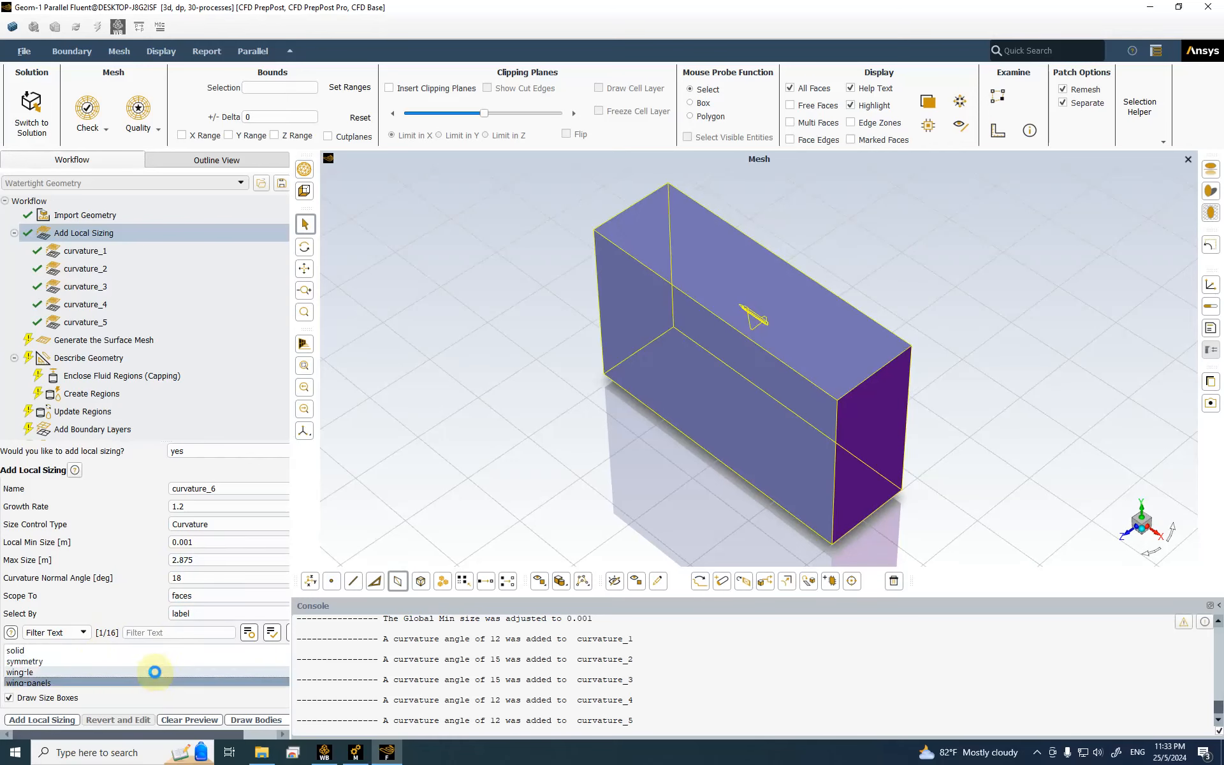
left_click(216, 542)
left_click_drag(184, 542, 232, 542)
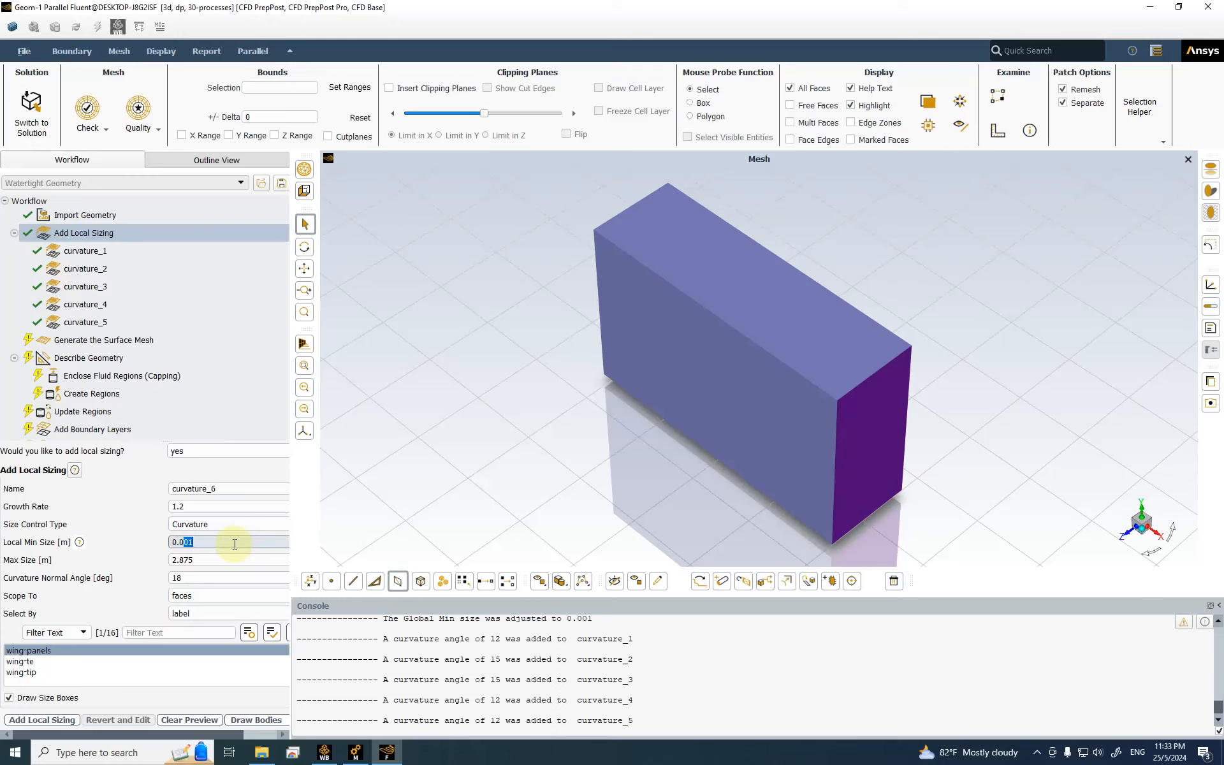
type("1")
key("Tab")
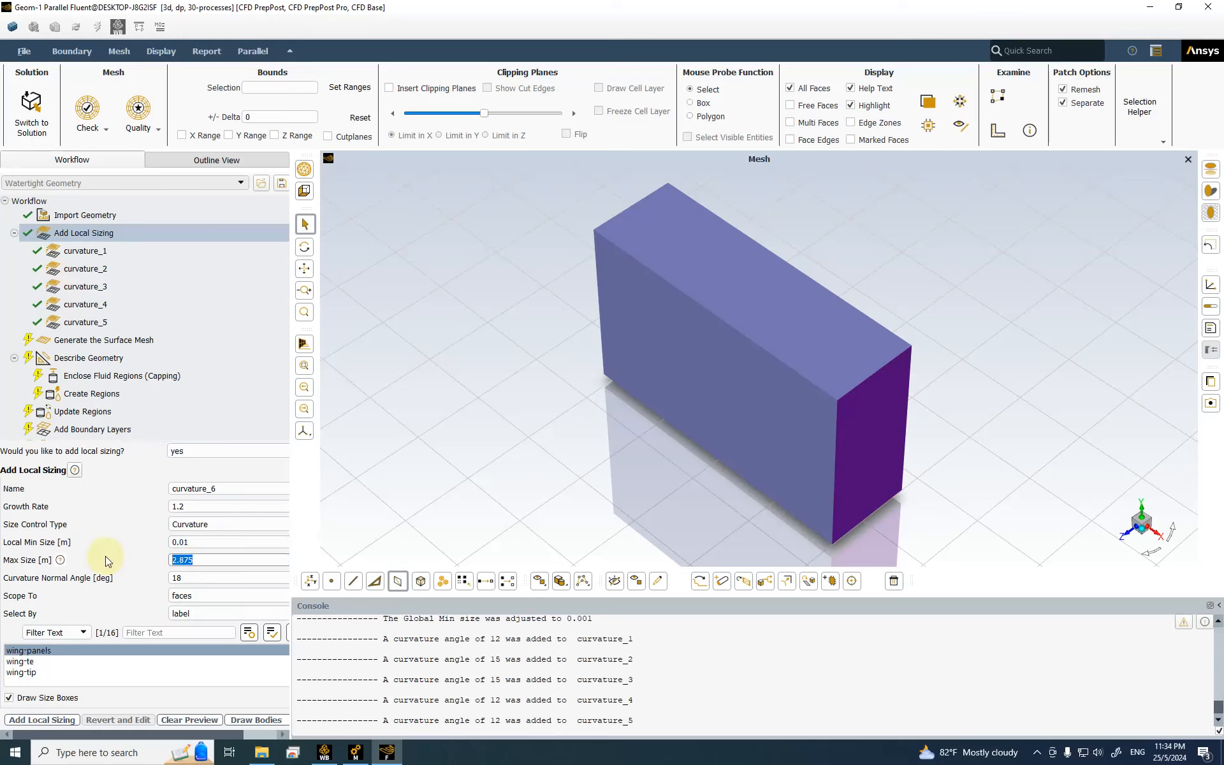
type("0.05")
key("Tab")
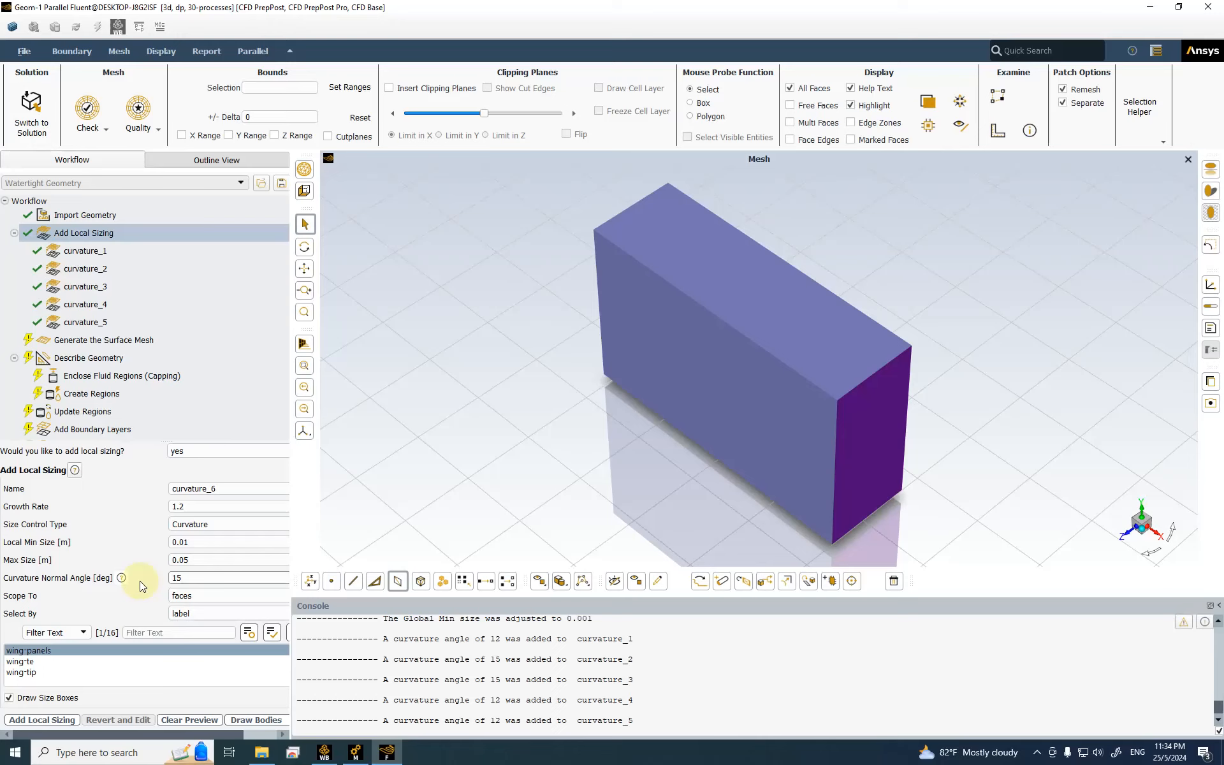
left_click(41, 721)
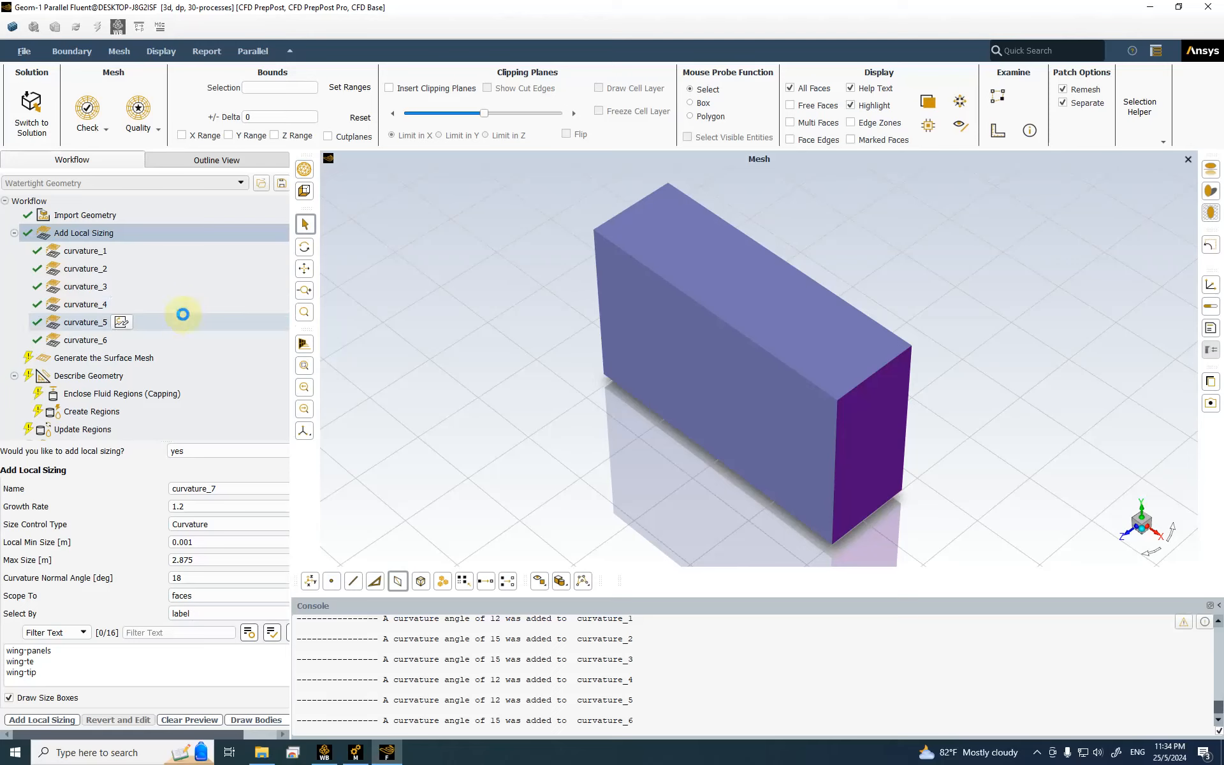
Step: Set curvature_7's max size to 0.002 m and its curvature angle to 10°
left_click(208, 541)
left_click_drag(204, 559, 167, 559)
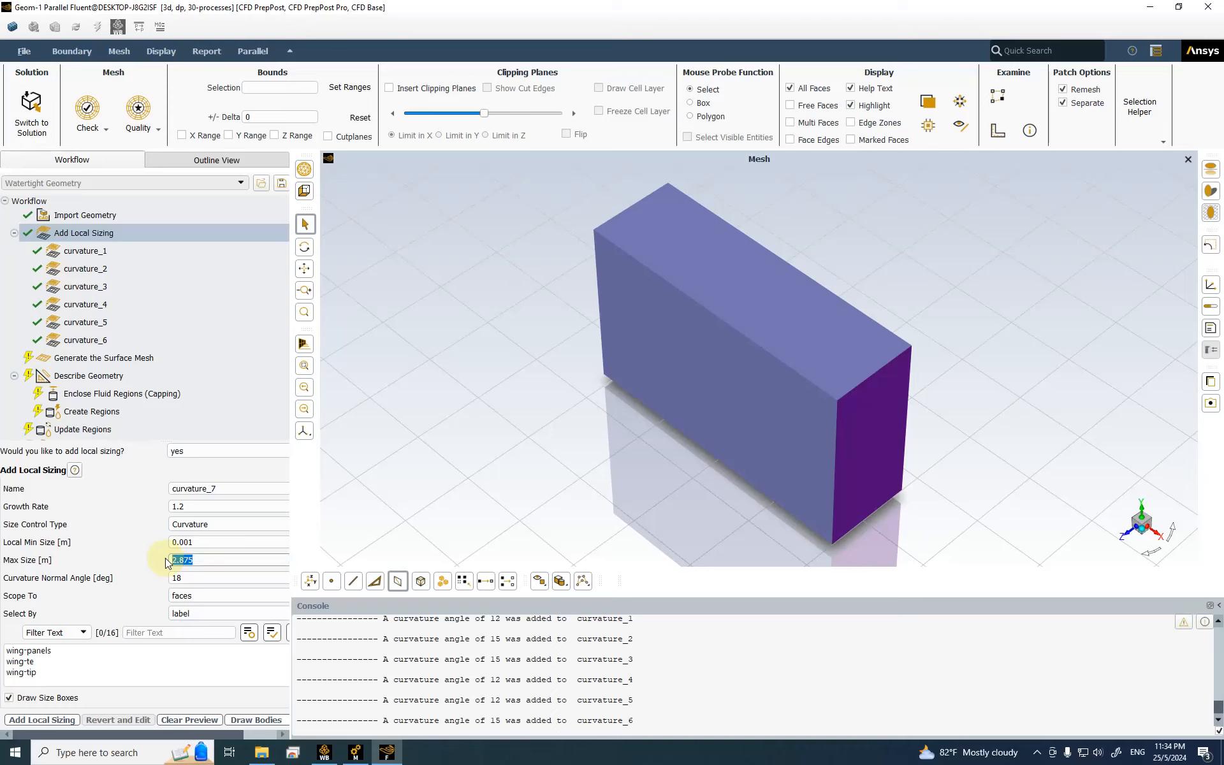
type("0.002")
left_click_drag(218, 577, 169, 577)
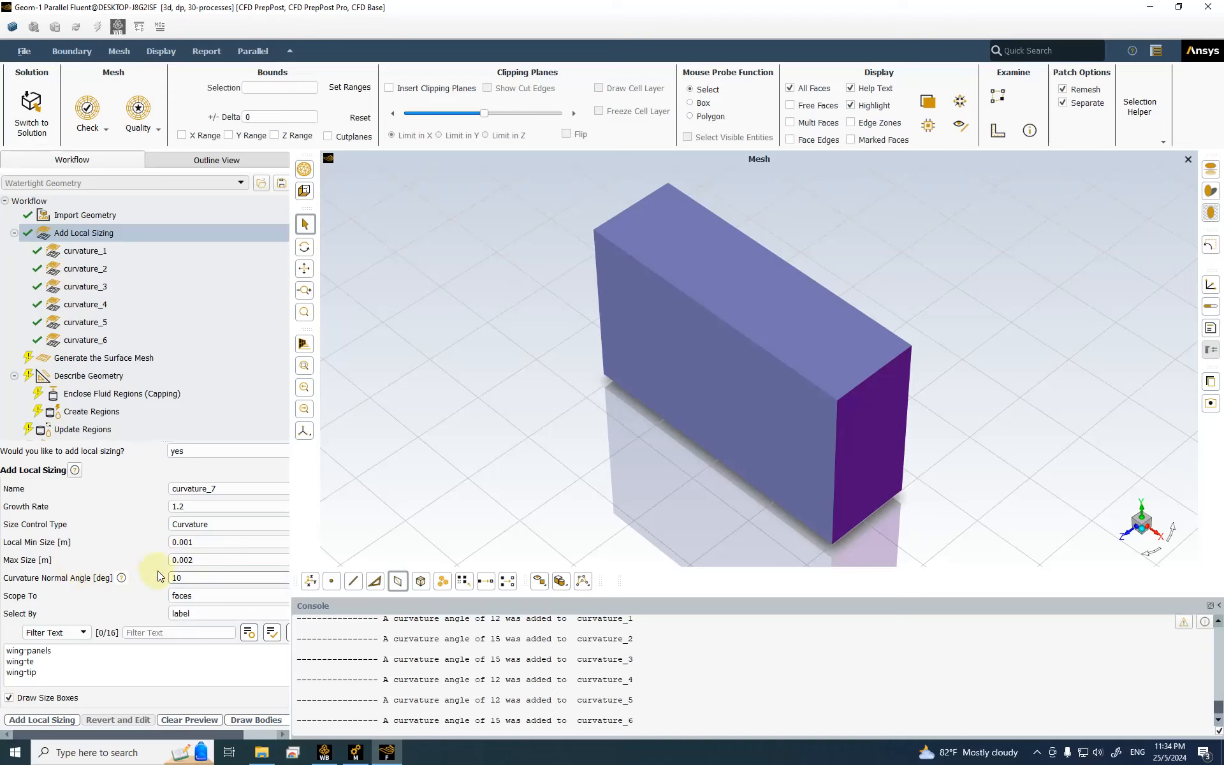
Step: Scope curvature_7 to the edge-tip and edge-fin edge labels
left_click(195, 595)
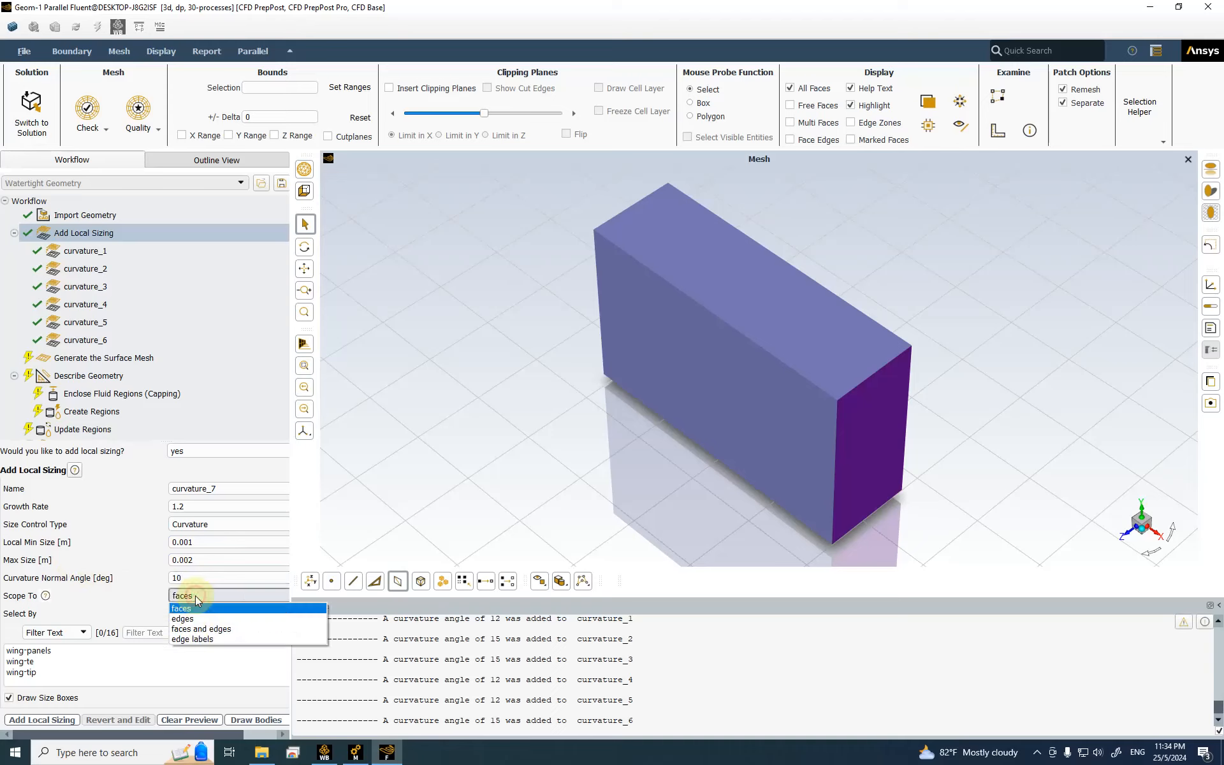
left_click(200, 638)
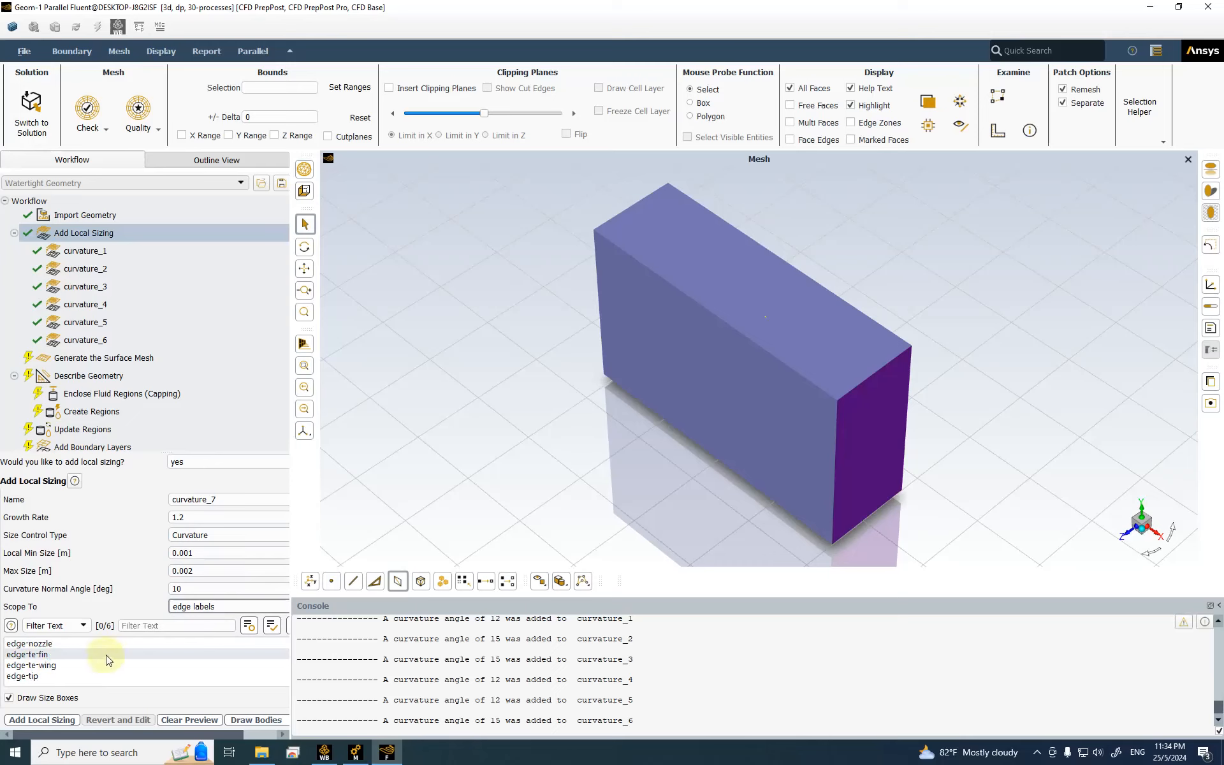
scroll(70, 663, "down", 3)
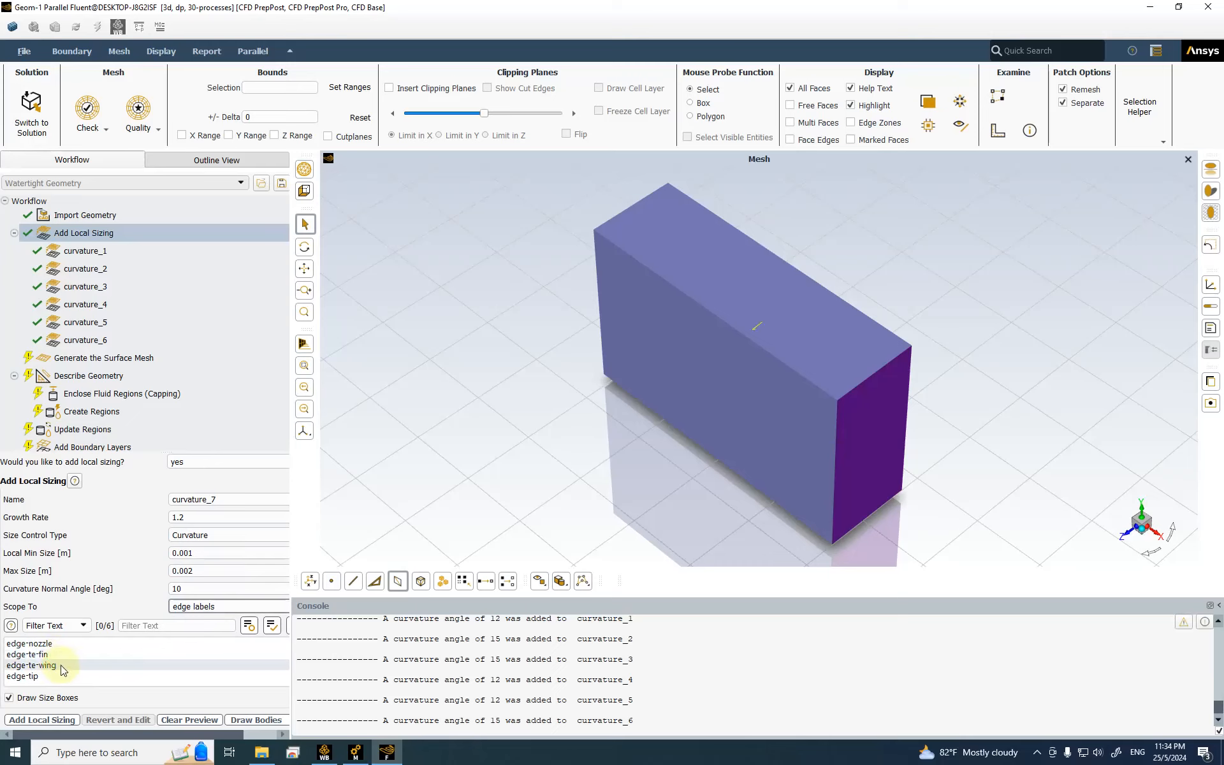
left_click(75, 675)
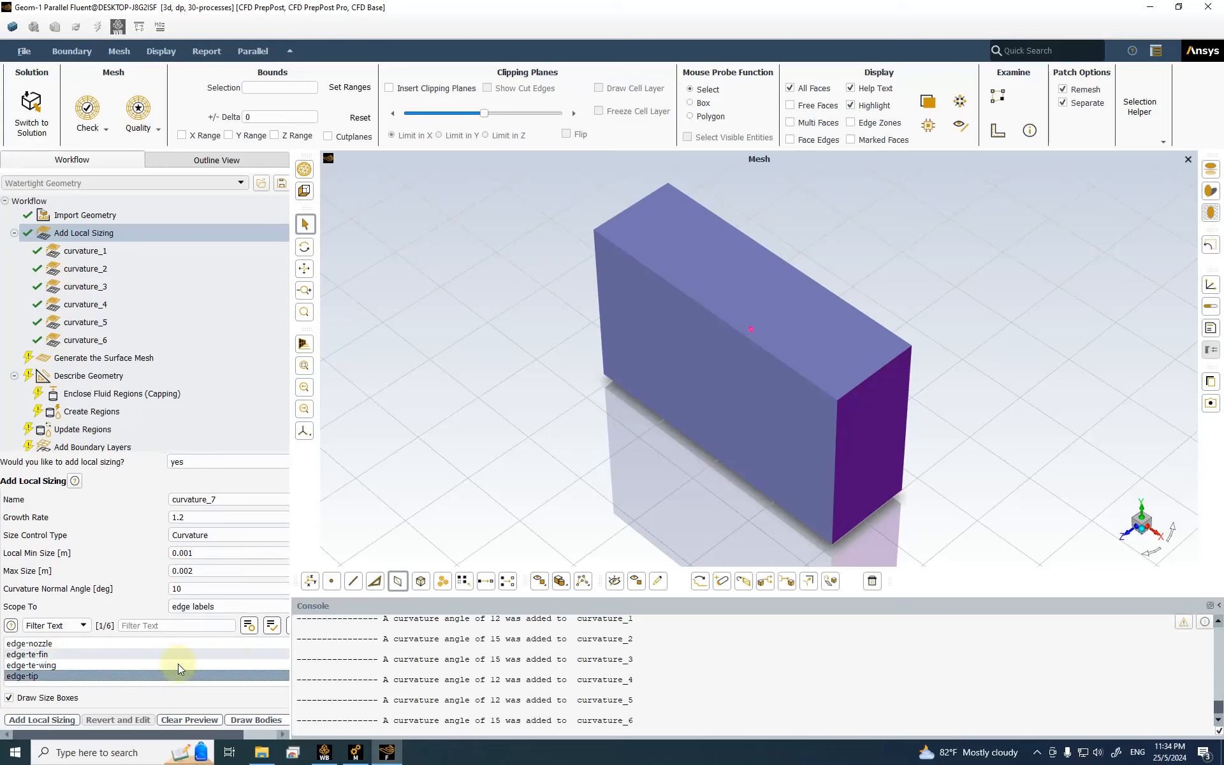
scroll(143, 664, "up", 2)
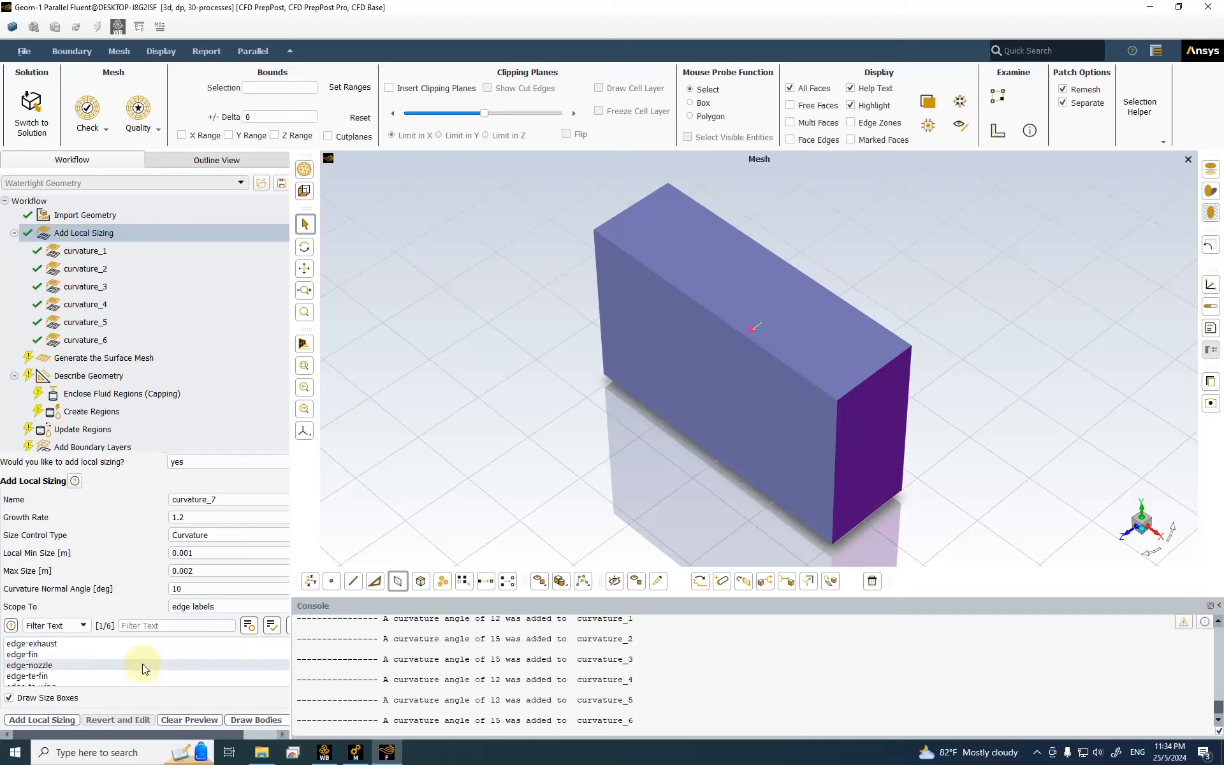
left_click(89, 655)
scroll(140, 663, "down", 2)
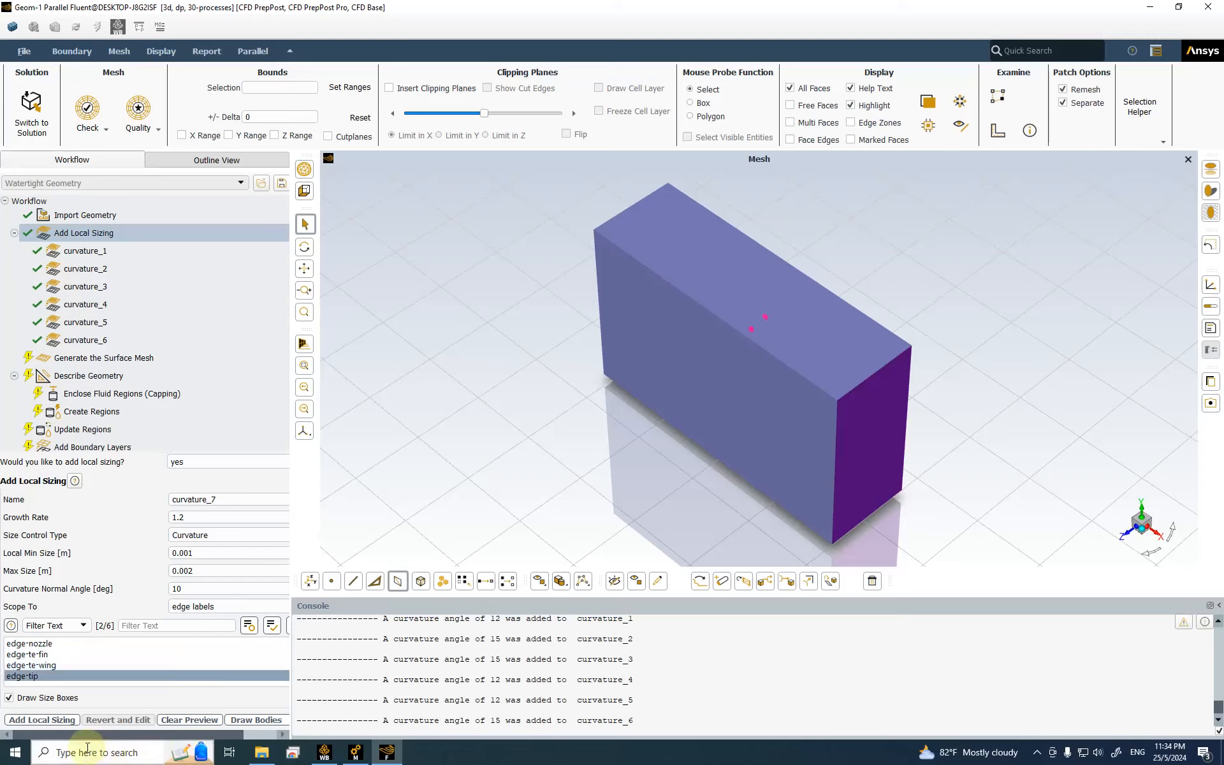
Step: Add curvature_7, then scope the next curvature sizing to the edge-exhaust edge label
left_click(55, 720)
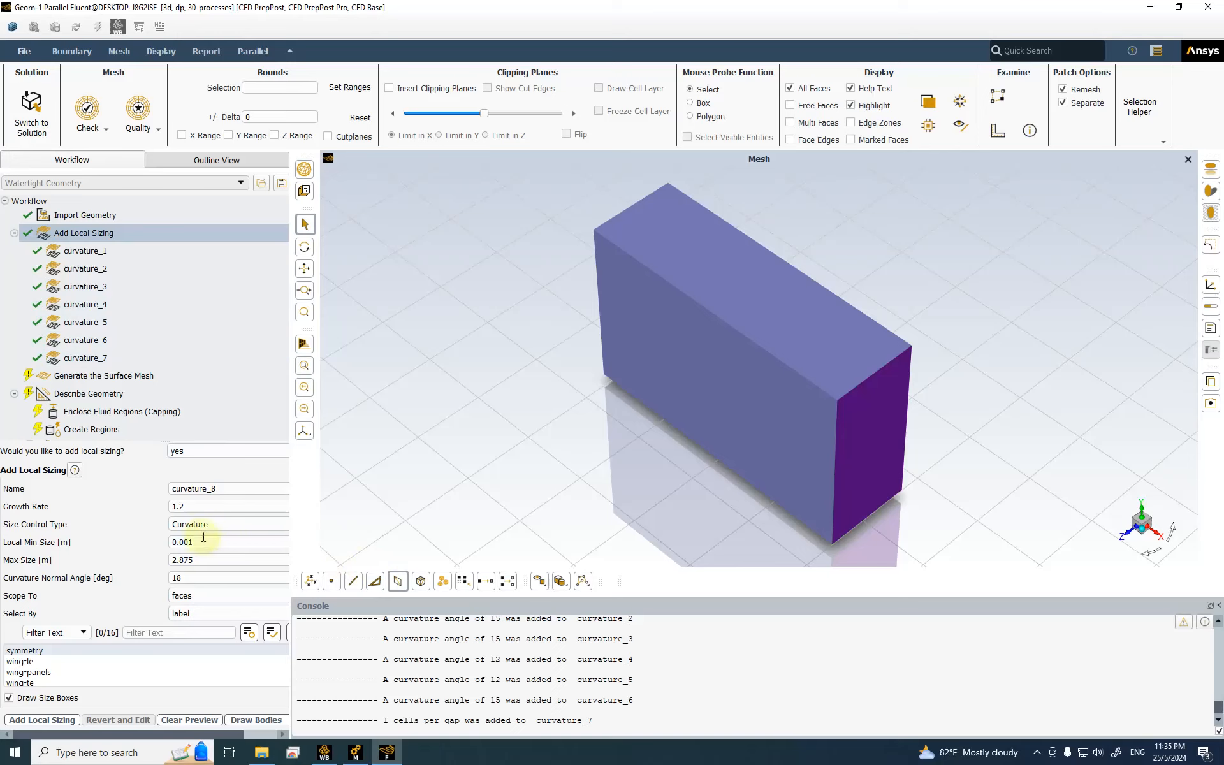
left_click(197, 581)
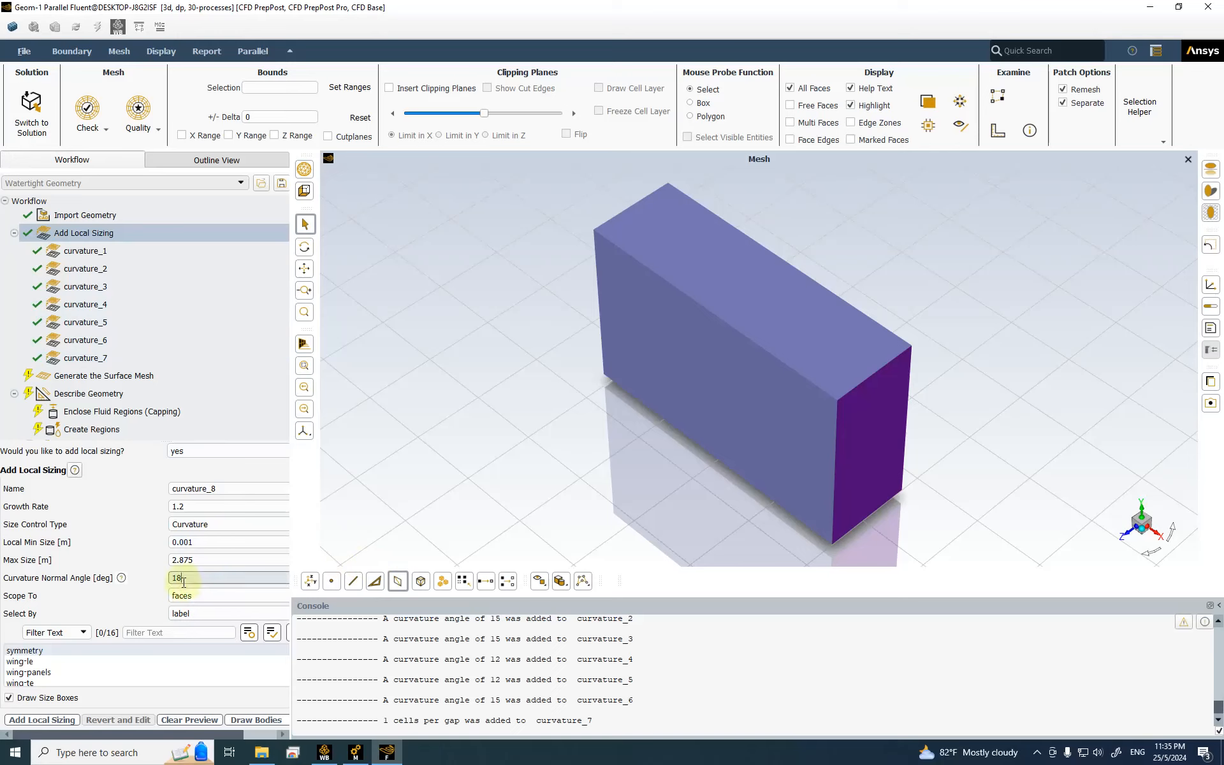
left_click(202, 598)
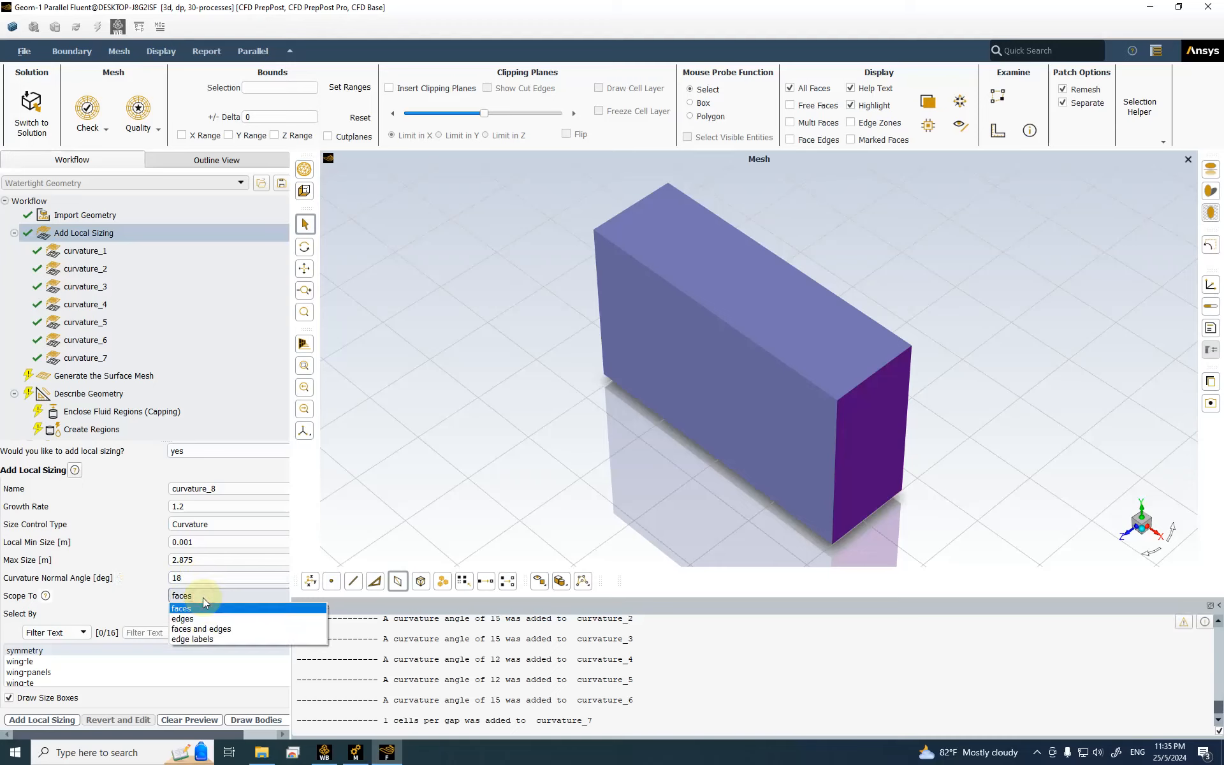
left_click(202, 640)
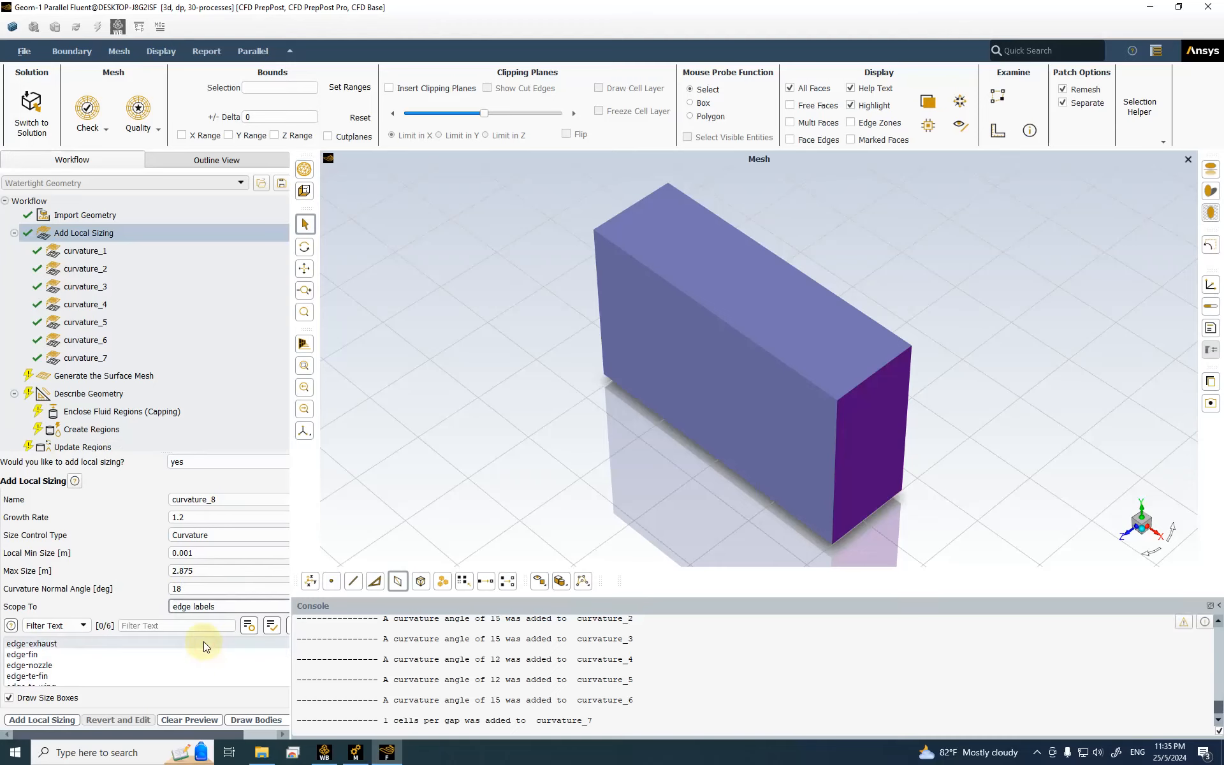
left_click(59, 646)
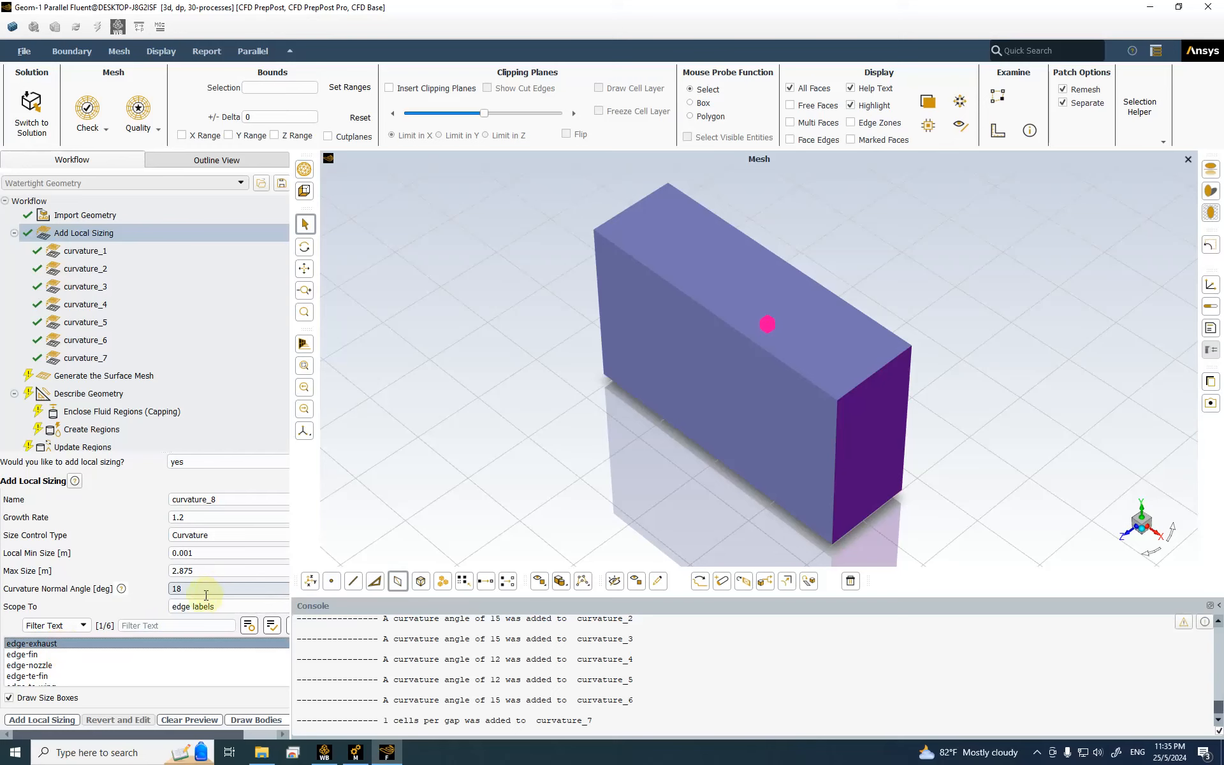
Step: Give curvature_8 a 0.005 m min size, 0.01 m max size and 10° angle, and add it
left_click_drag(199, 554, 132, 555)
type("0.0")
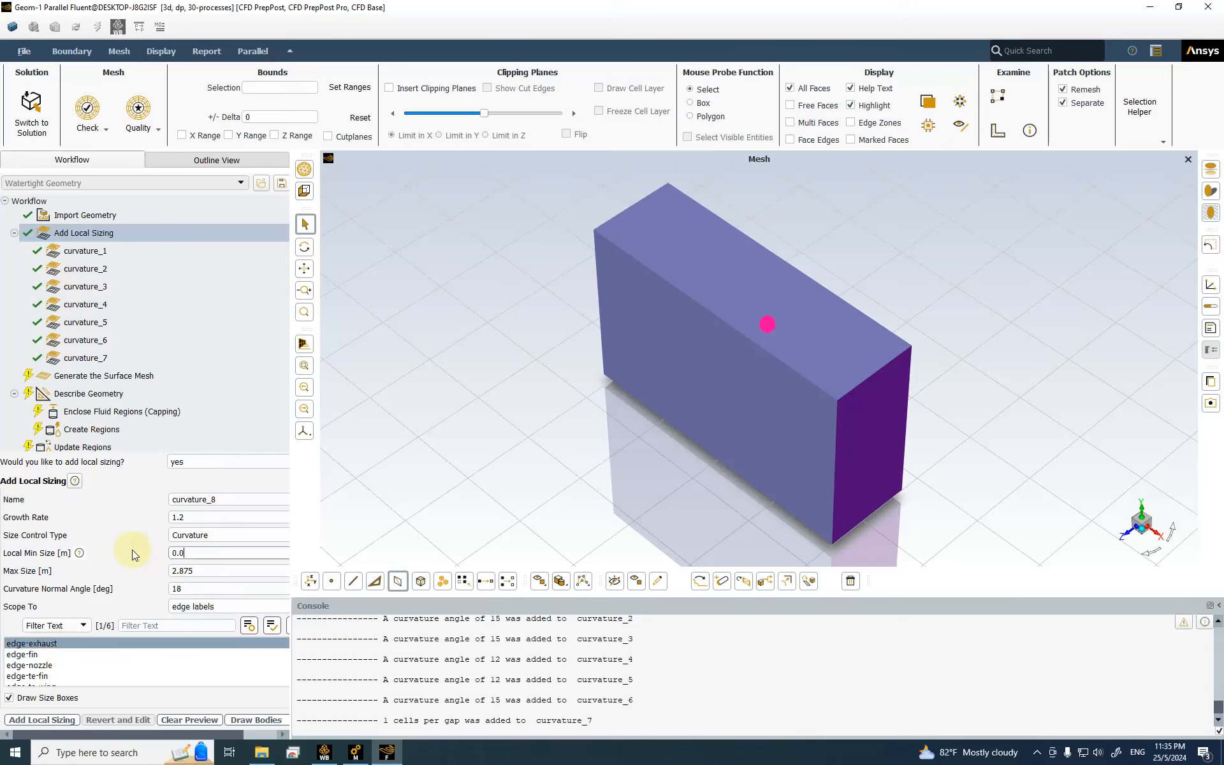
key("Tab")
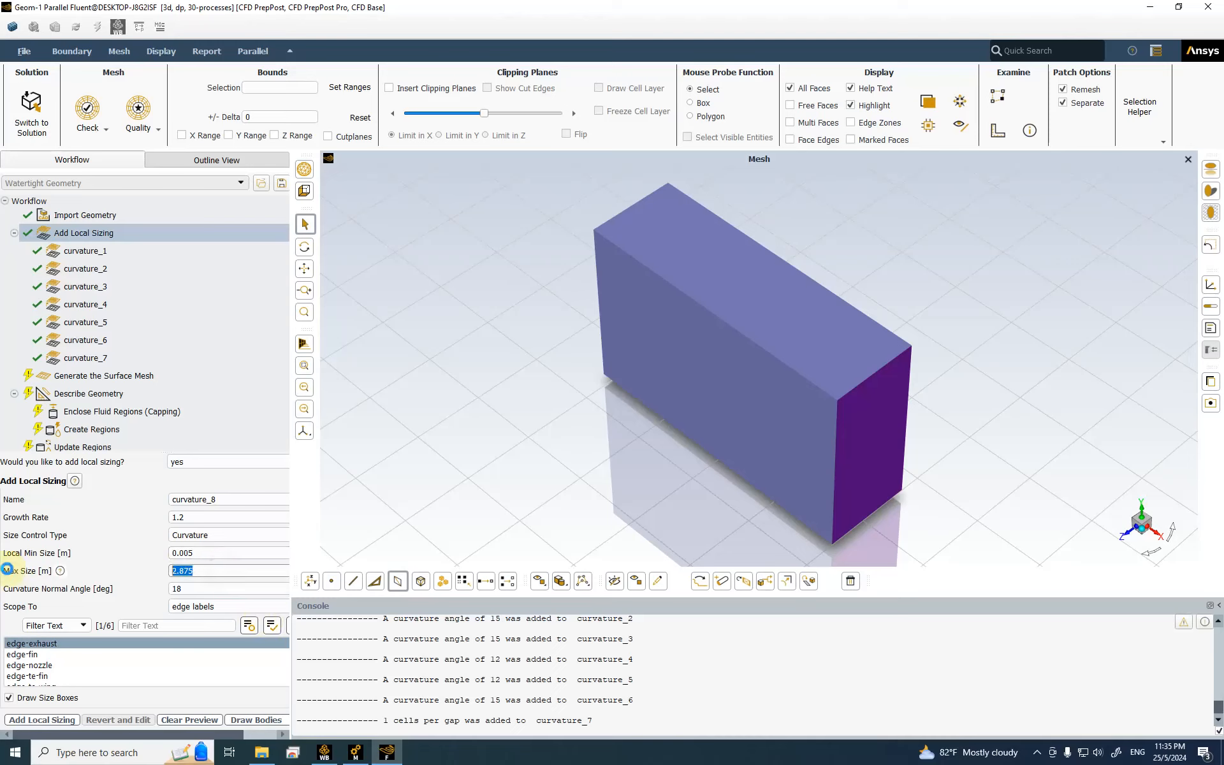
type("0.01")
left_click(169, 587)
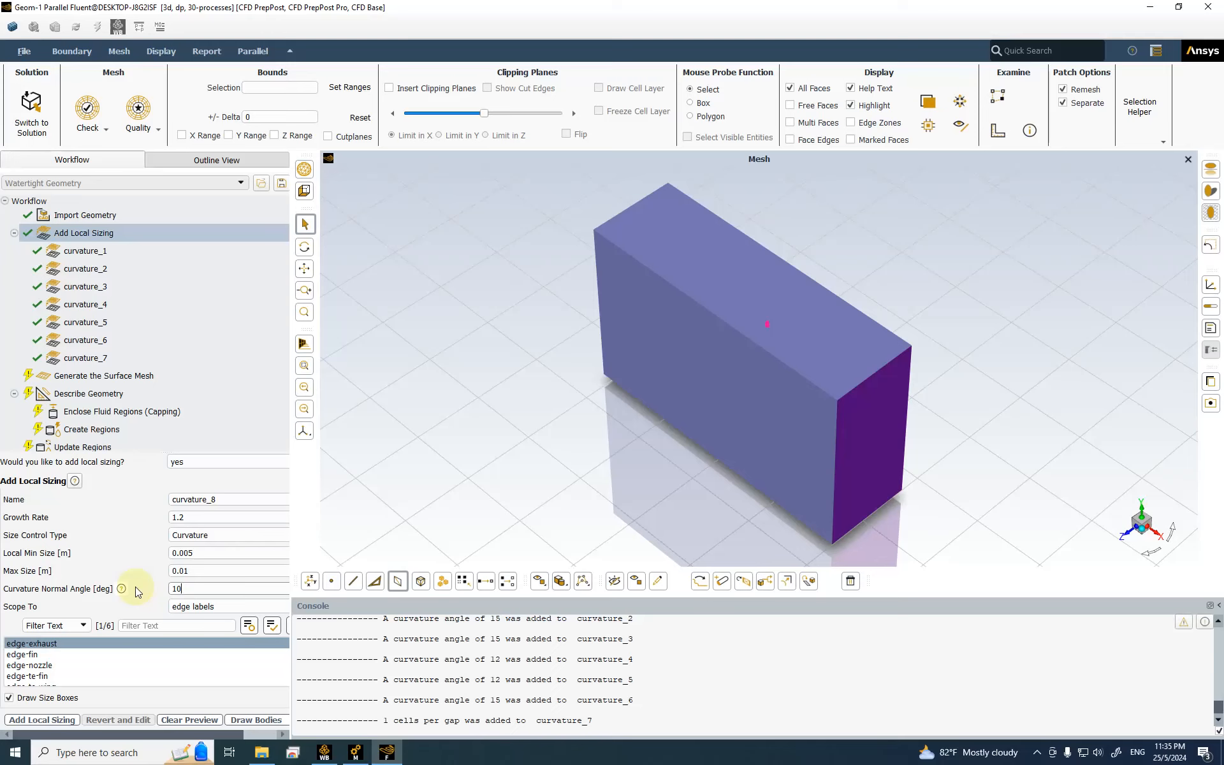
left_click(64, 719)
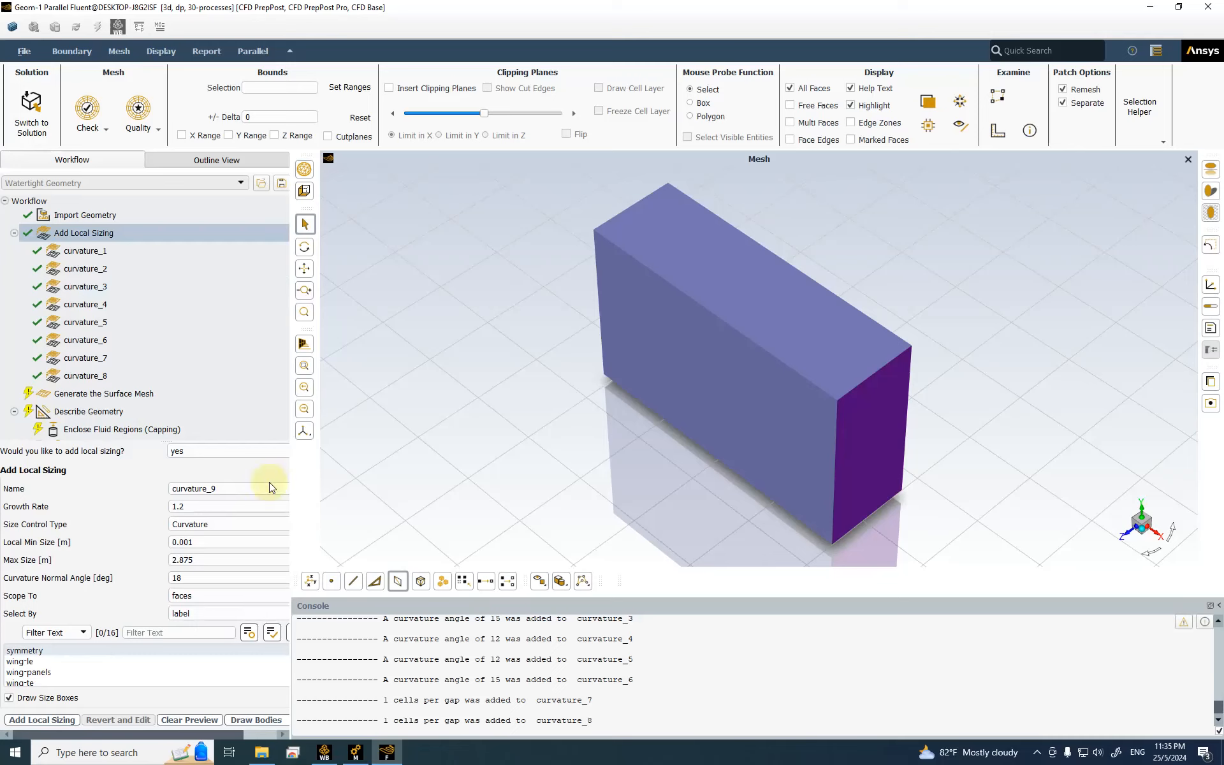
Step: Switch the new local sizing's size control type to Proximity
left_click(209, 524)
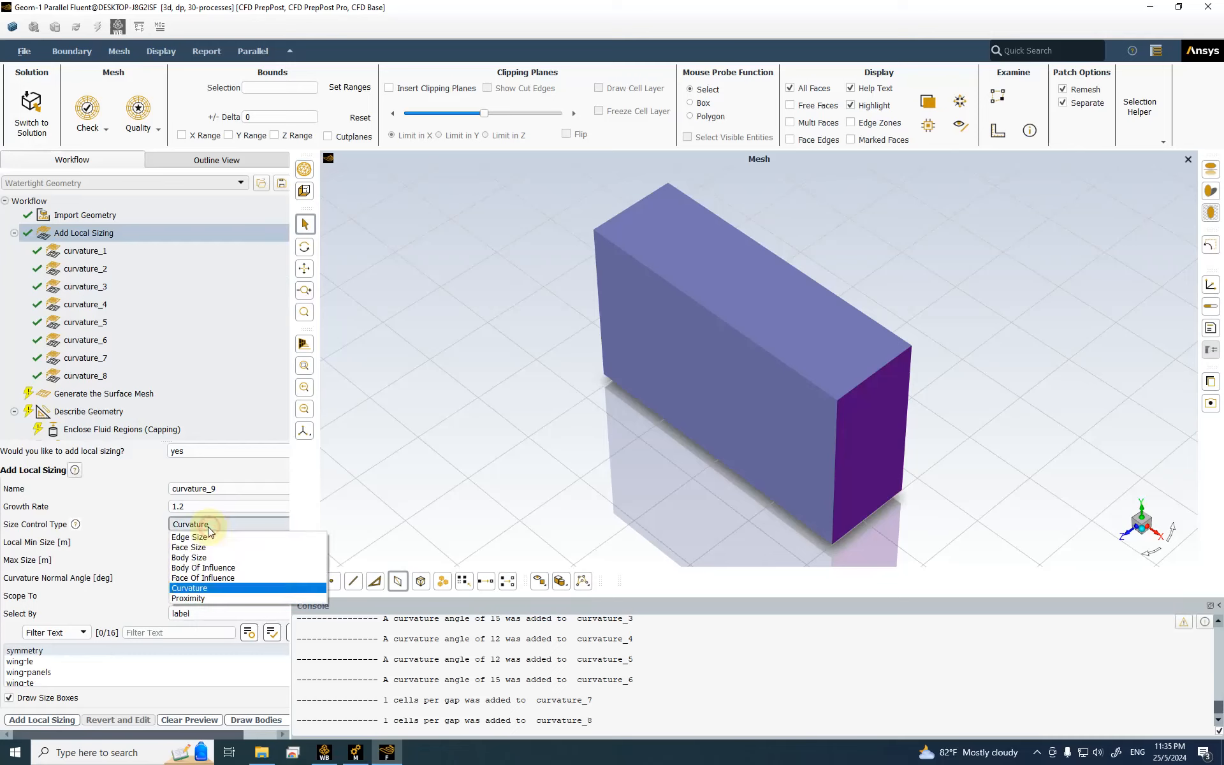
left_click(211, 598)
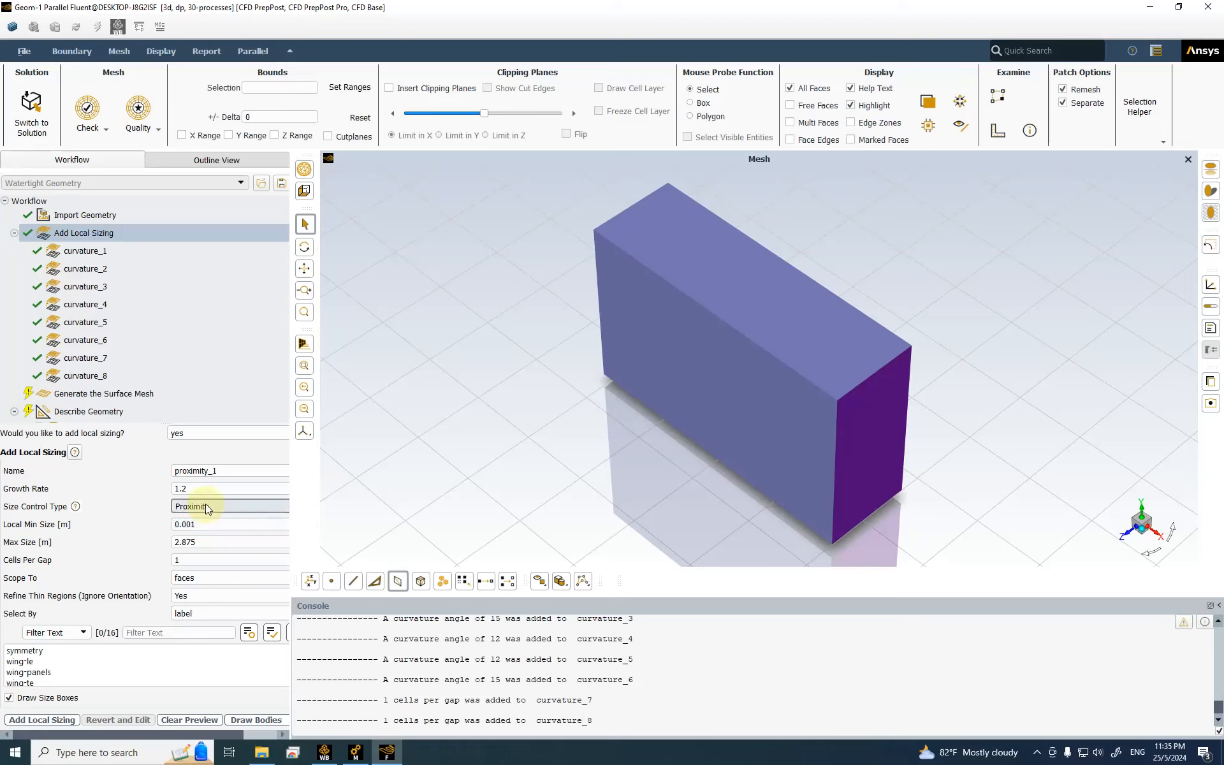
left_click(200, 542)
left_click(213, 506)
left_click(213, 508)
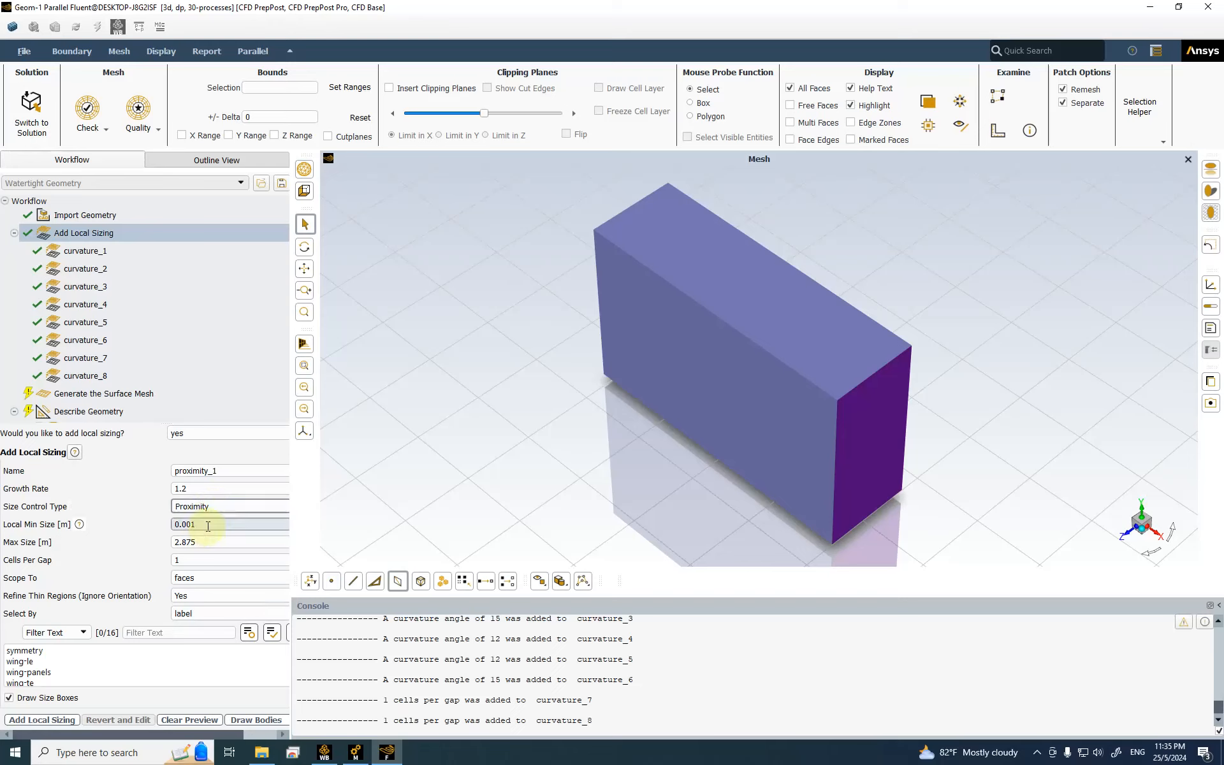
Step: Set proximity_1 to 0.0002 m min, 0.002 m max, 2 cells per gap on edge-te-wing
left_click(208, 524)
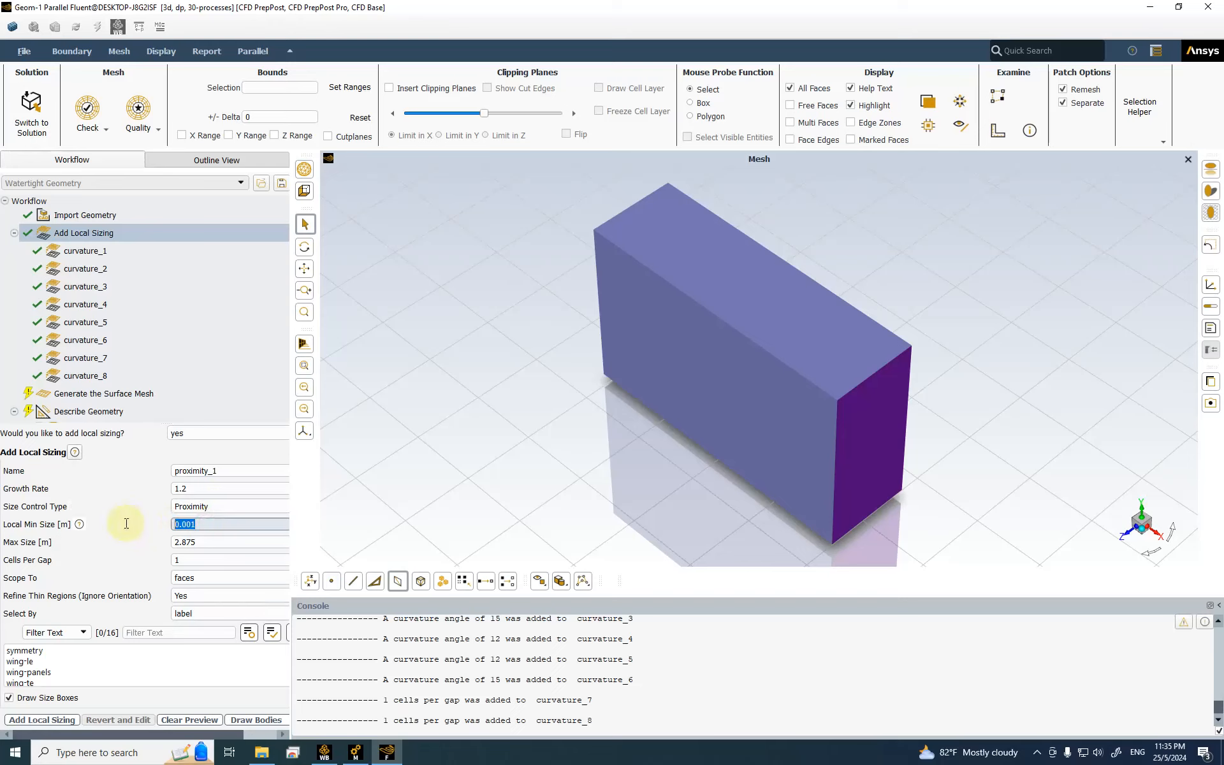
type("0.0002")
left_click(202, 542)
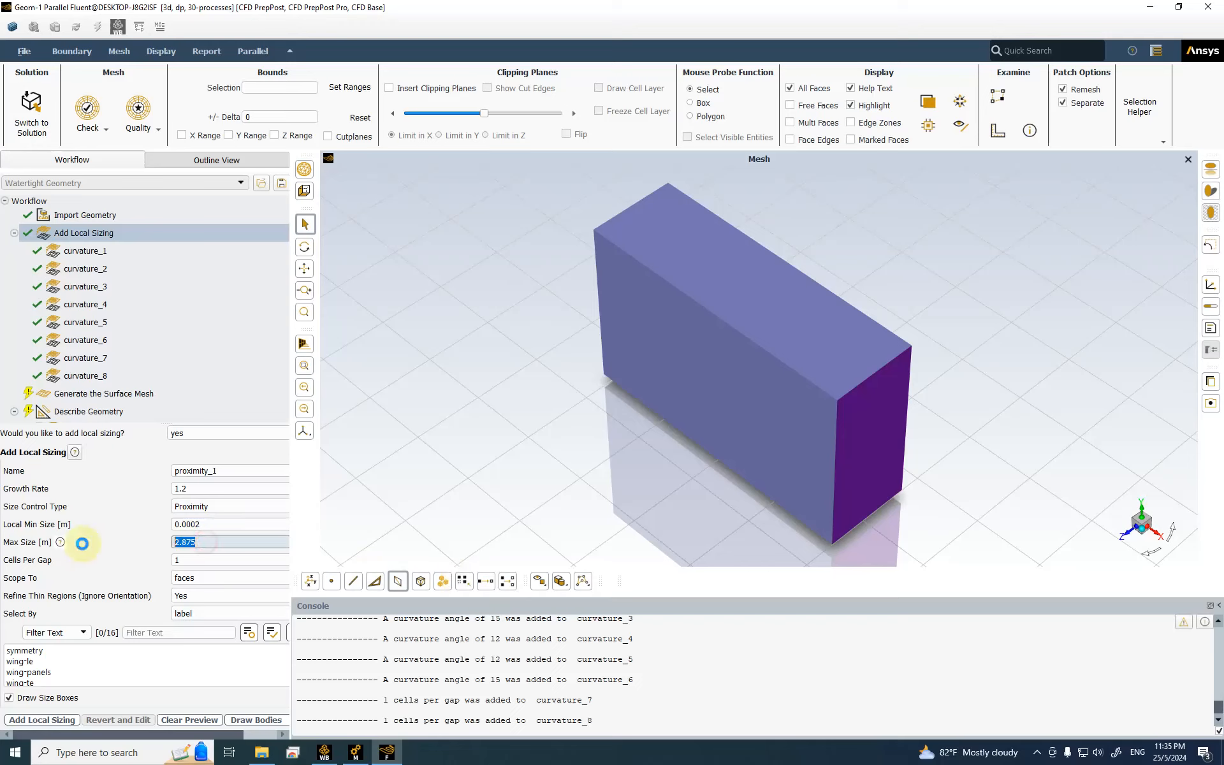
type("0.002")
left_click(188, 559)
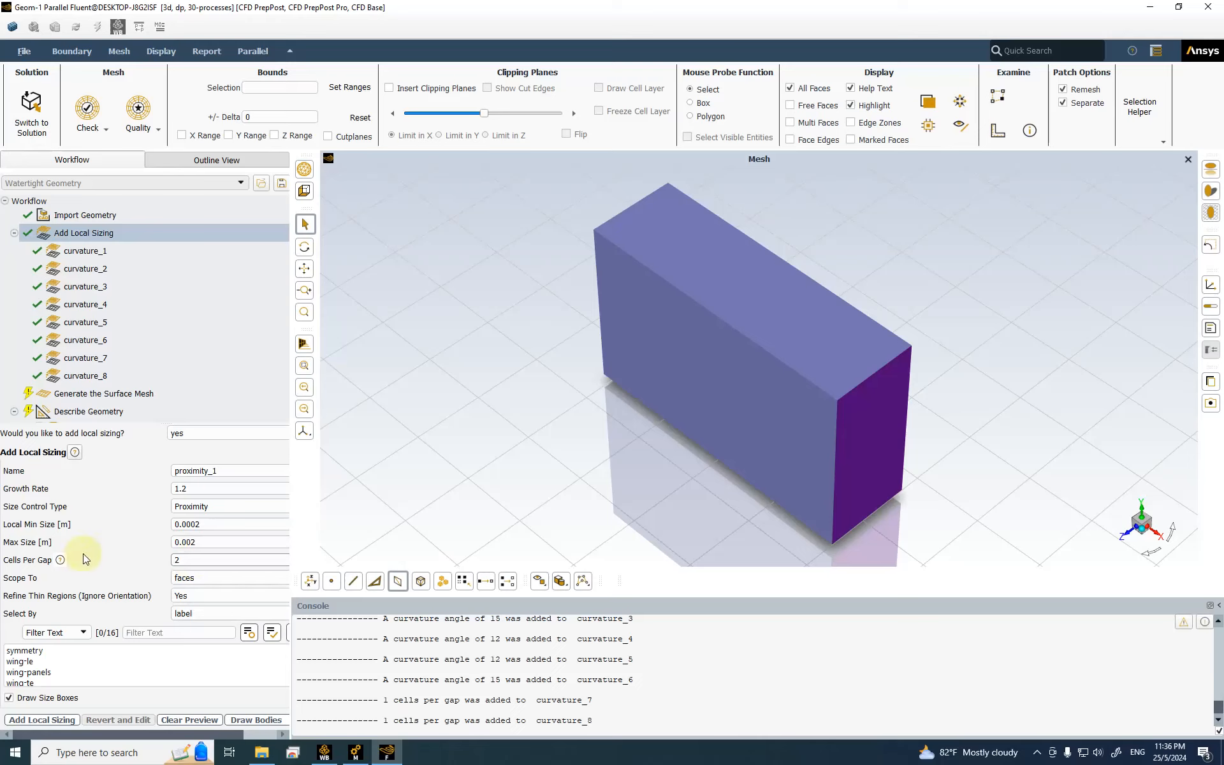
left_click(212, 578)
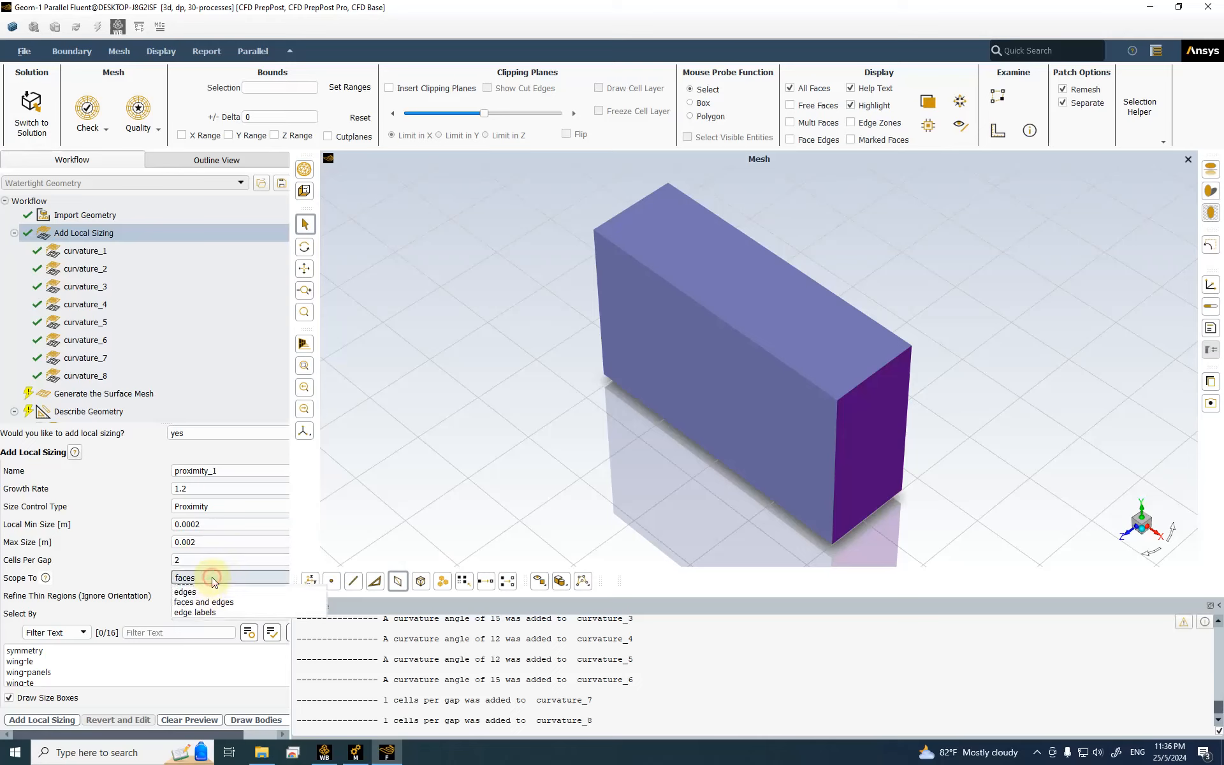
left_click(210, 614)
scroll(74, 668, "down", 2)
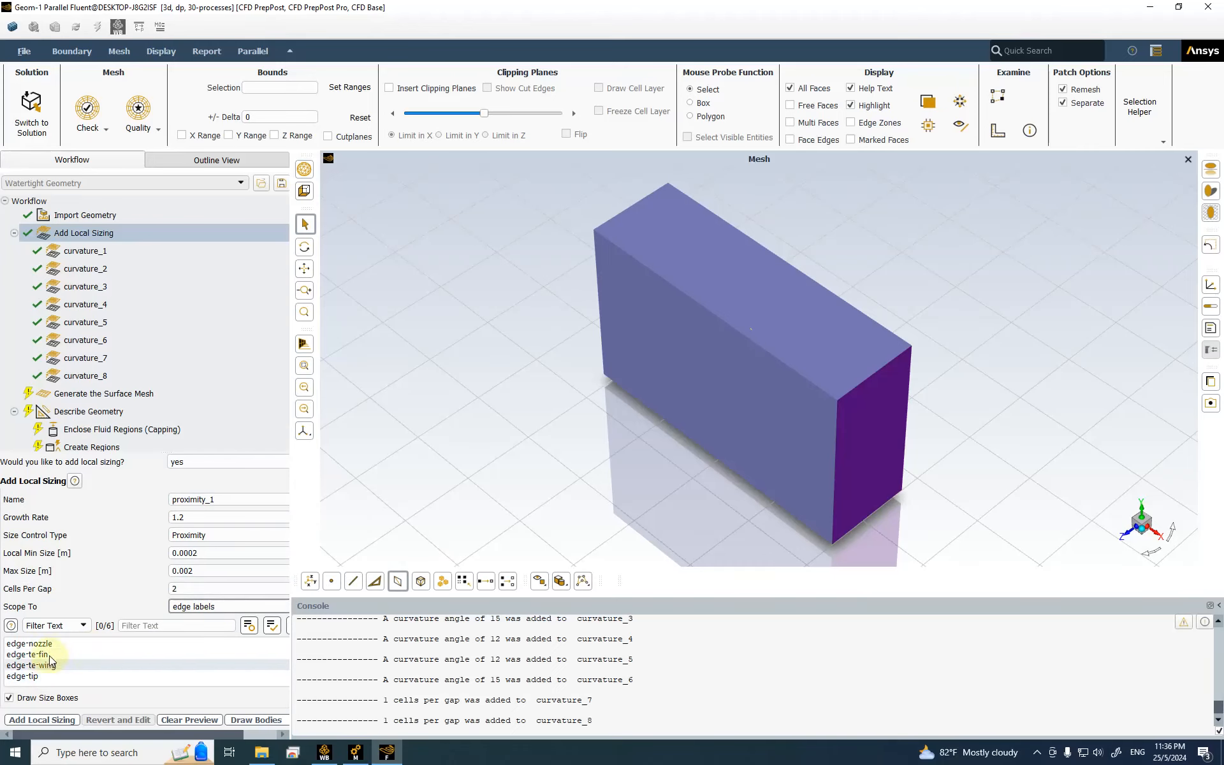
left_click(51, 664)
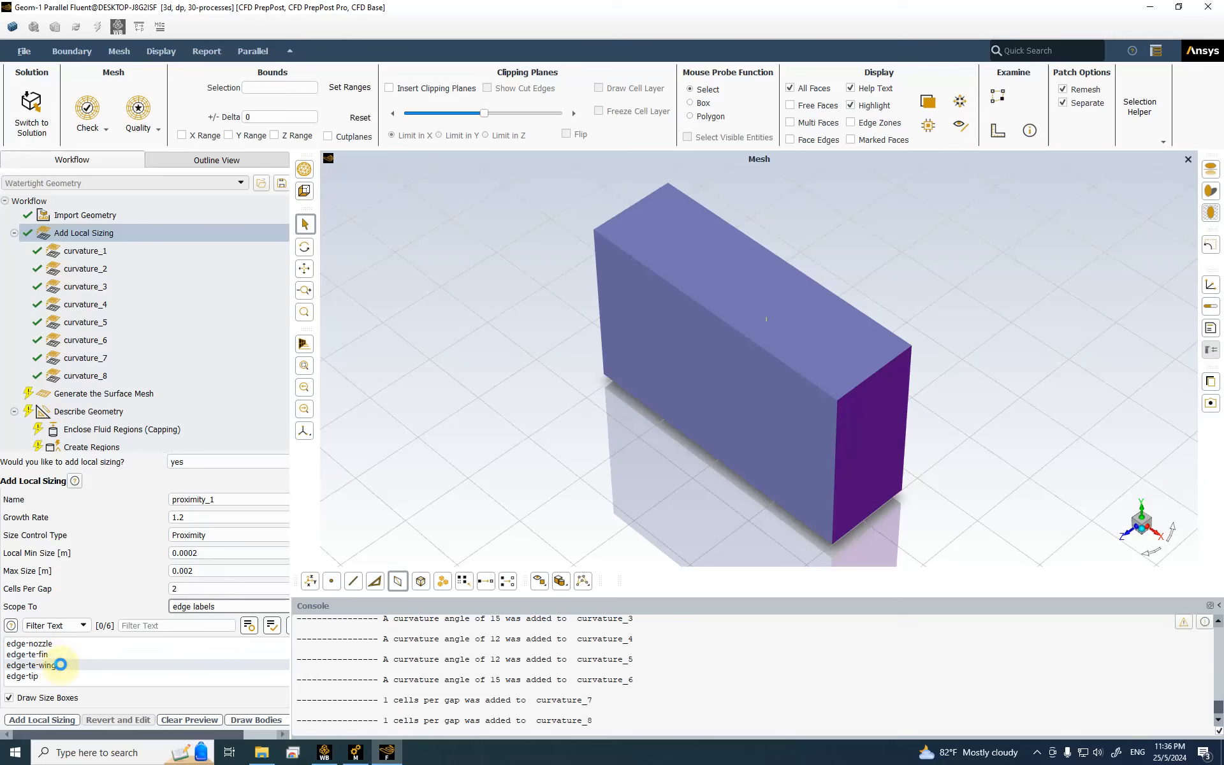
Step: Add proximity_1, then give the next proximity sizing 0.0005 m min and 0.002 m max
left_click(65, 720)
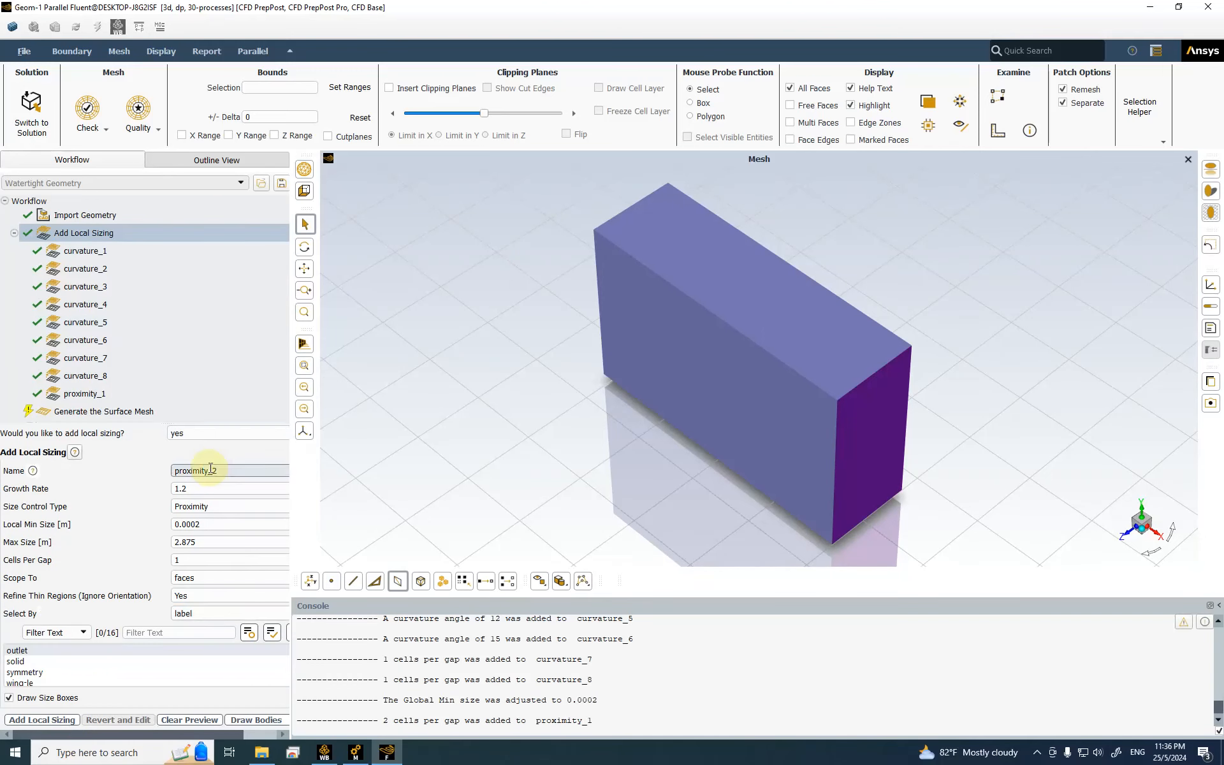
left_click(198, 528)
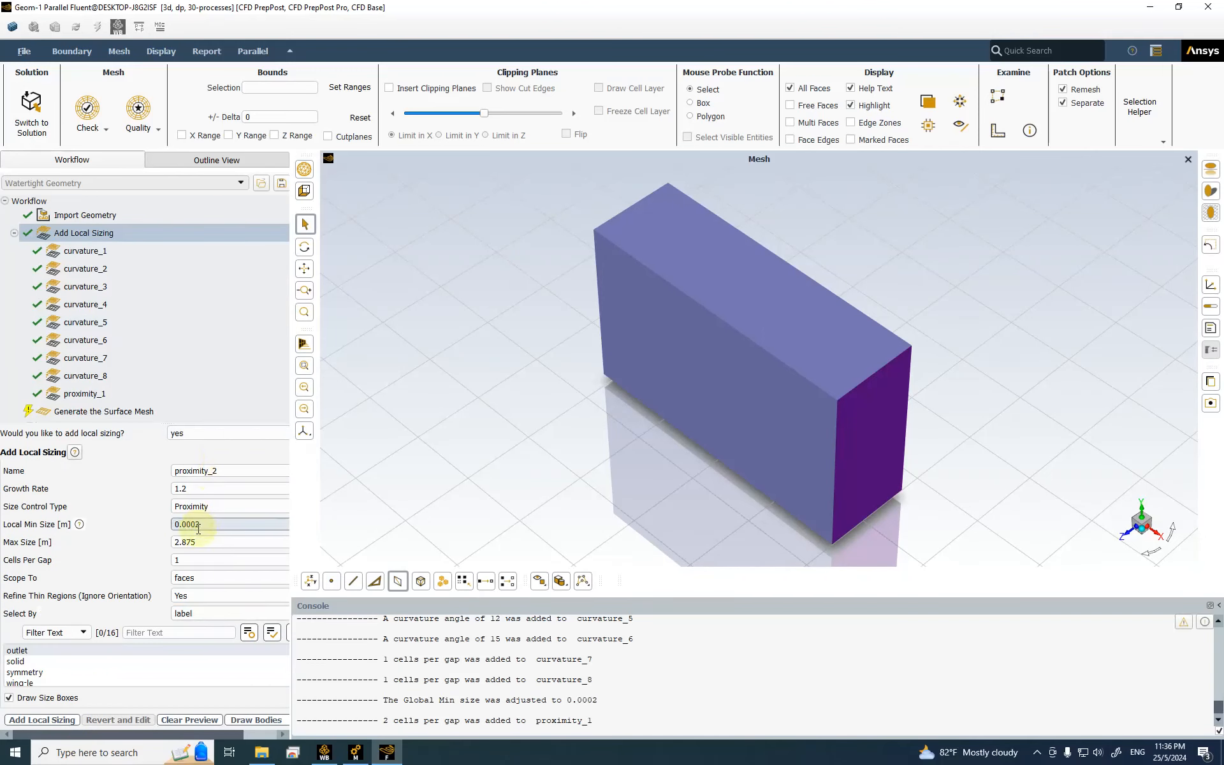
left_click_drag(200, 529, 195, 525)
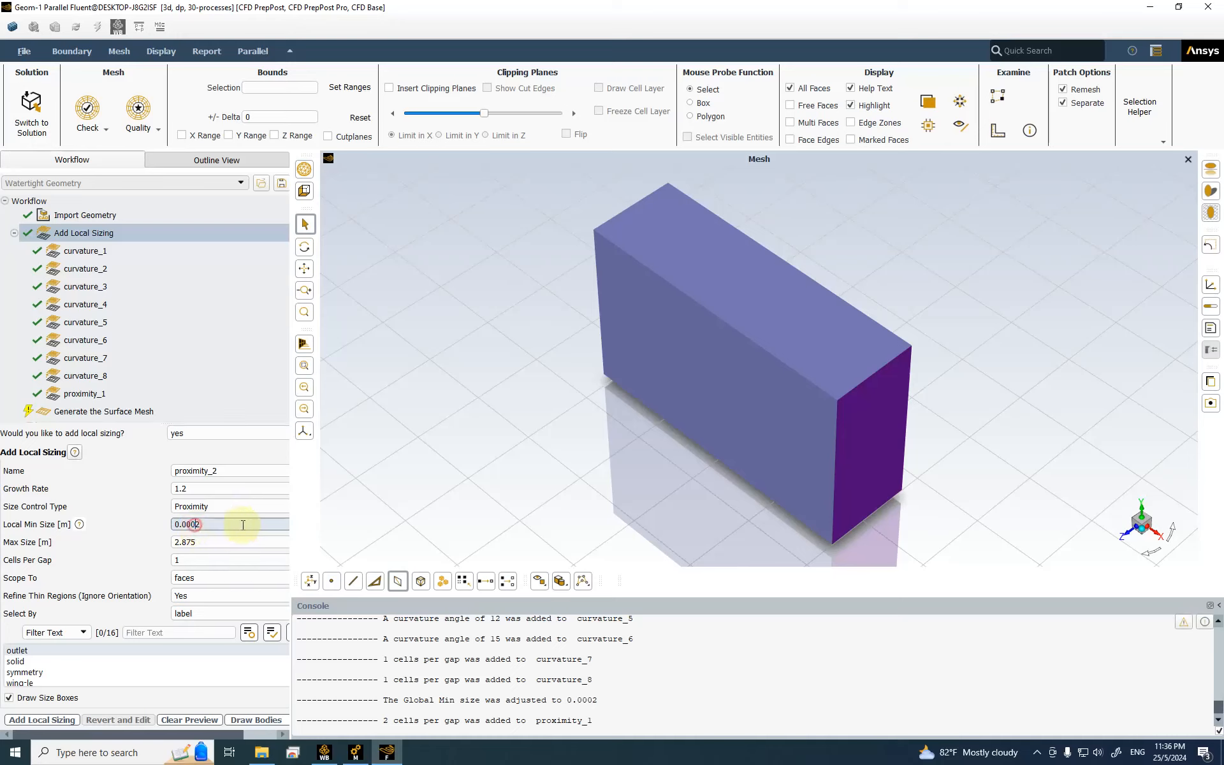
key("Tab")
type("0.000")
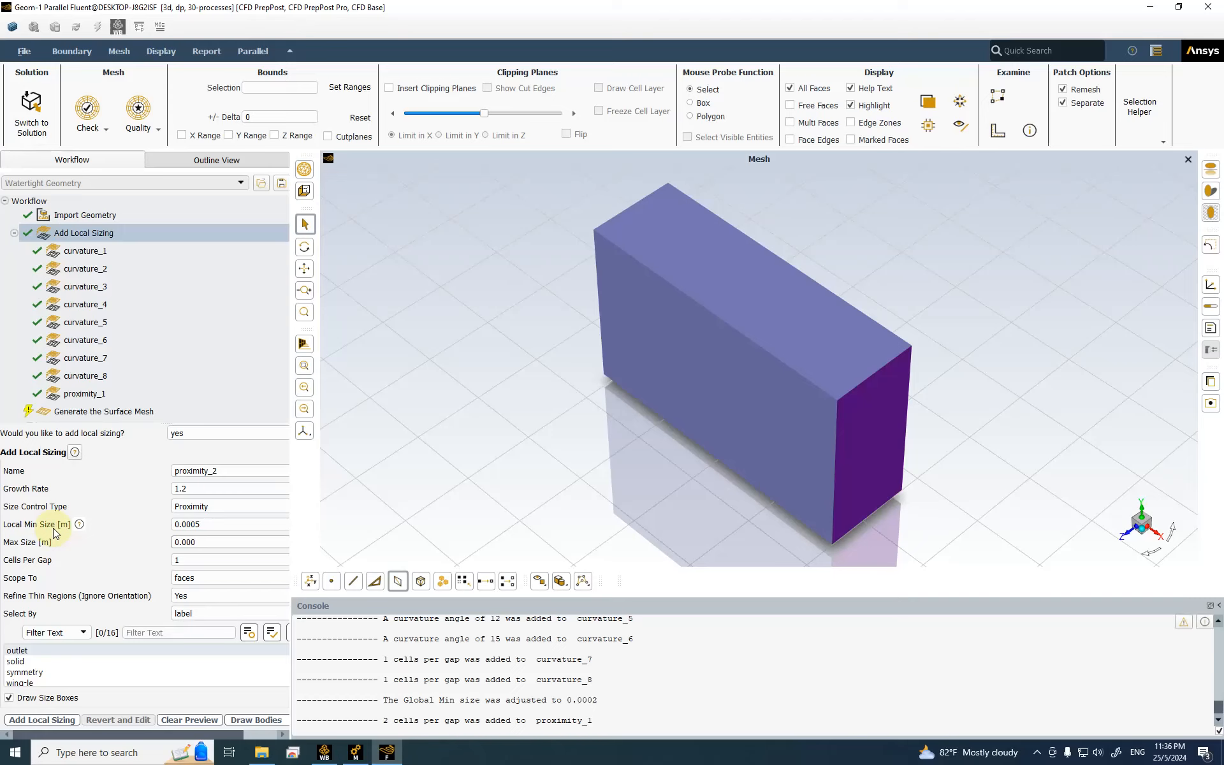
type("2")
key("BackSpace")
key("BackSpace")
type("2")
left_click(185, 560)
Step: Scope proximity_2 to the edge-te-fin edge label and add it
left_click(212, 579)
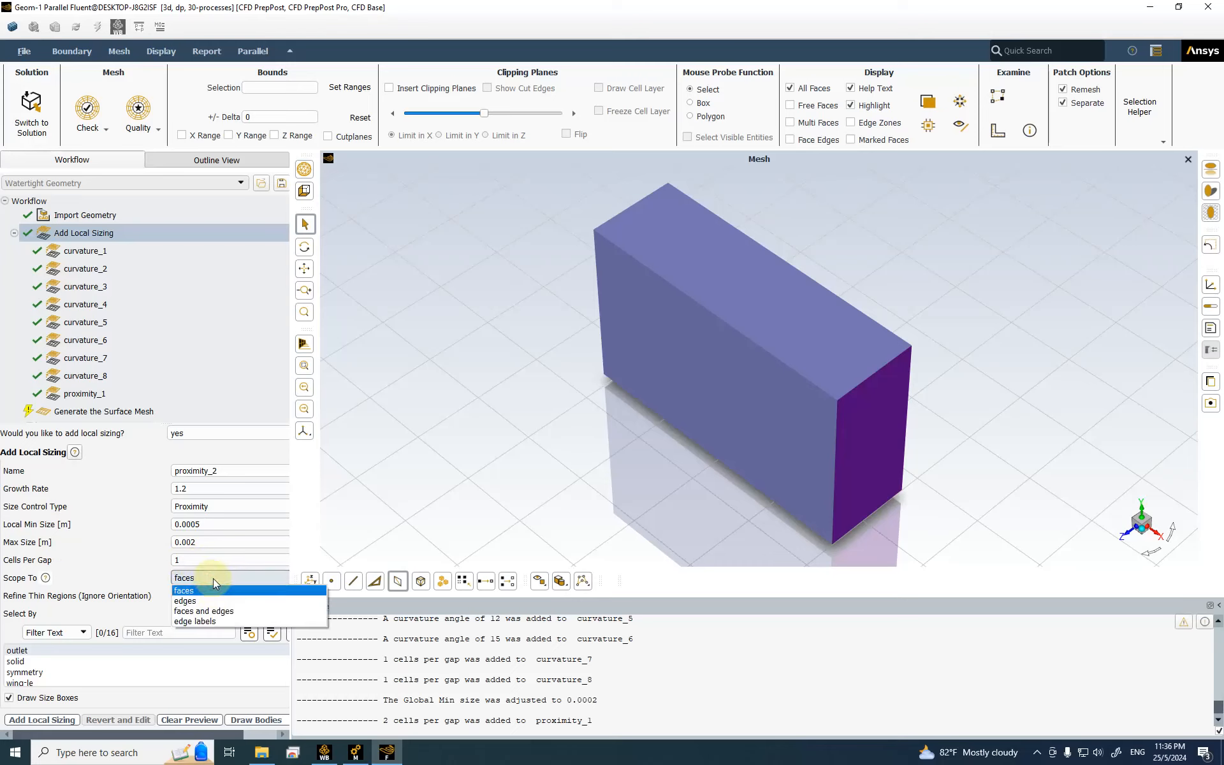
left_click(217, 621)
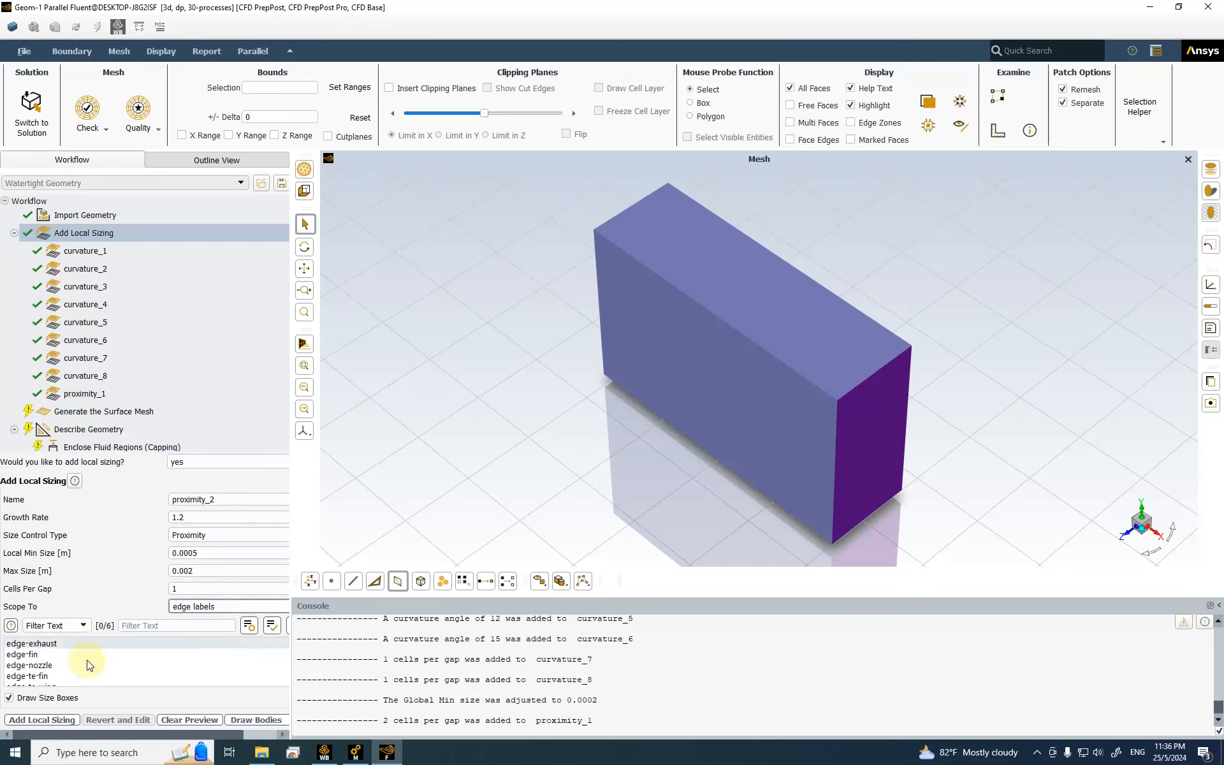
scroll(94, 671, "down", 2)
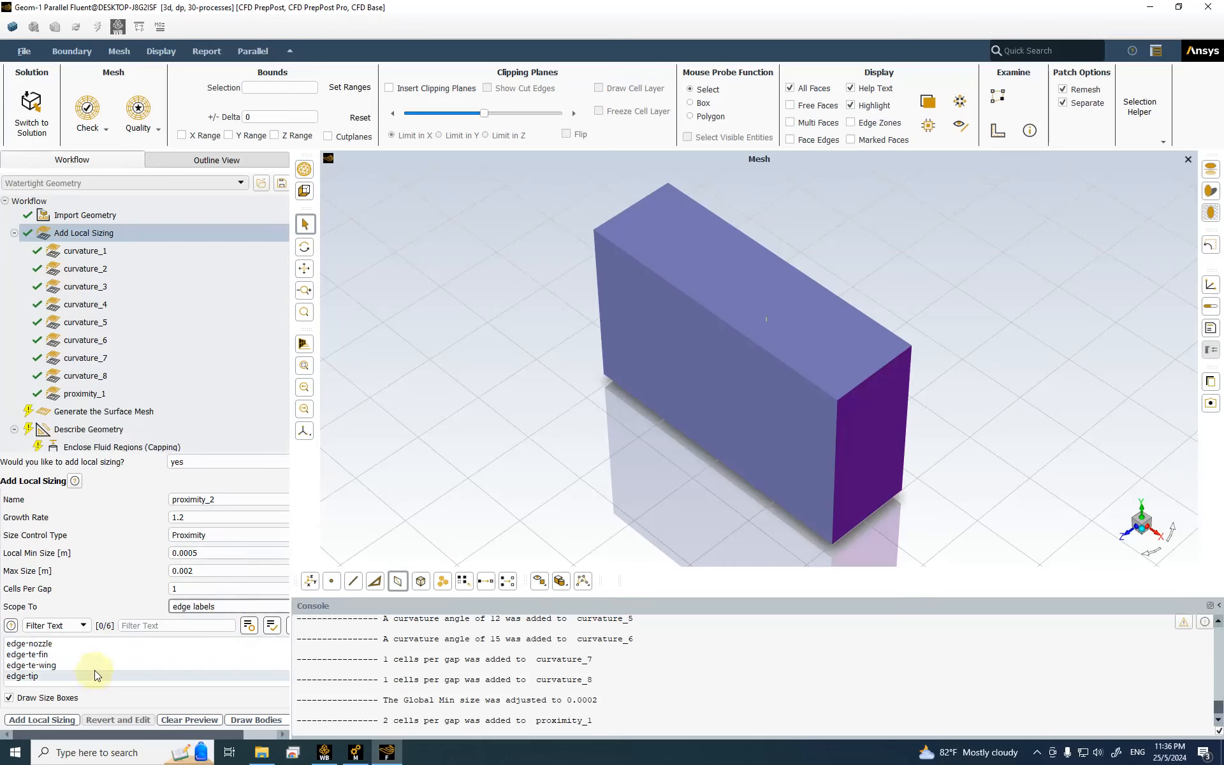
left_click(57, 653)
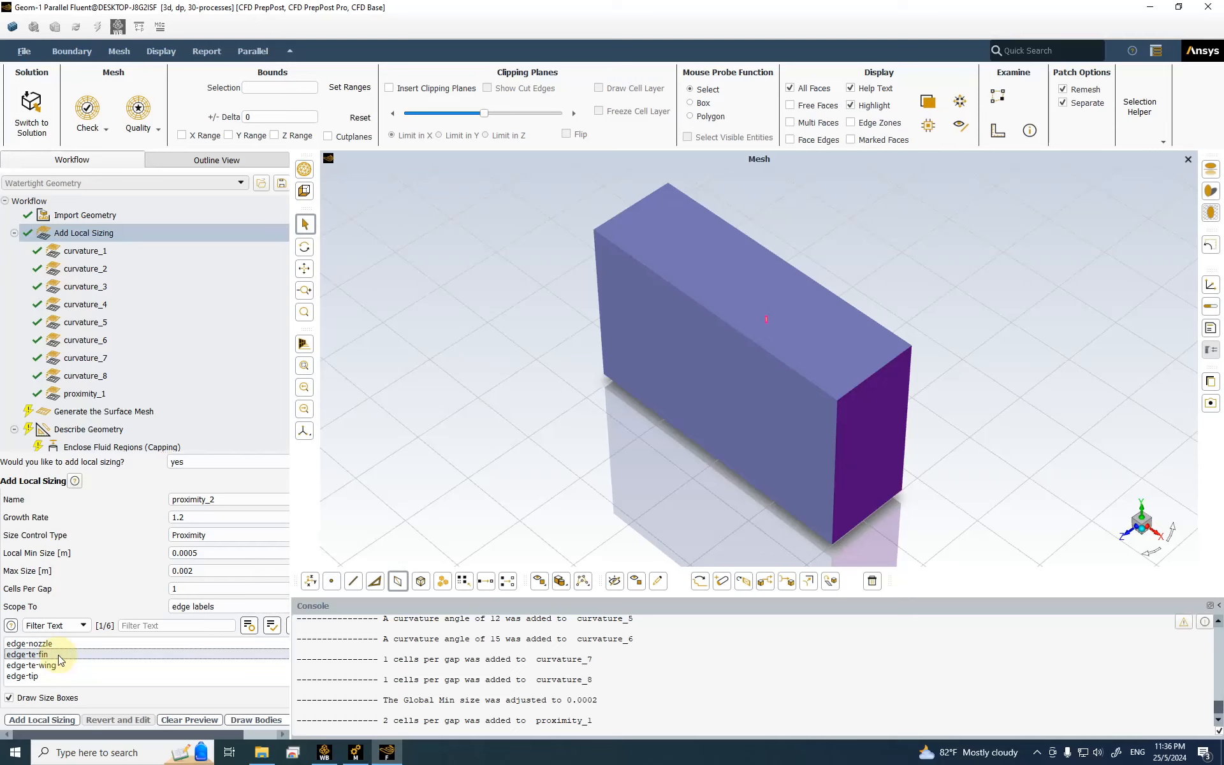
left_click(54, 718)
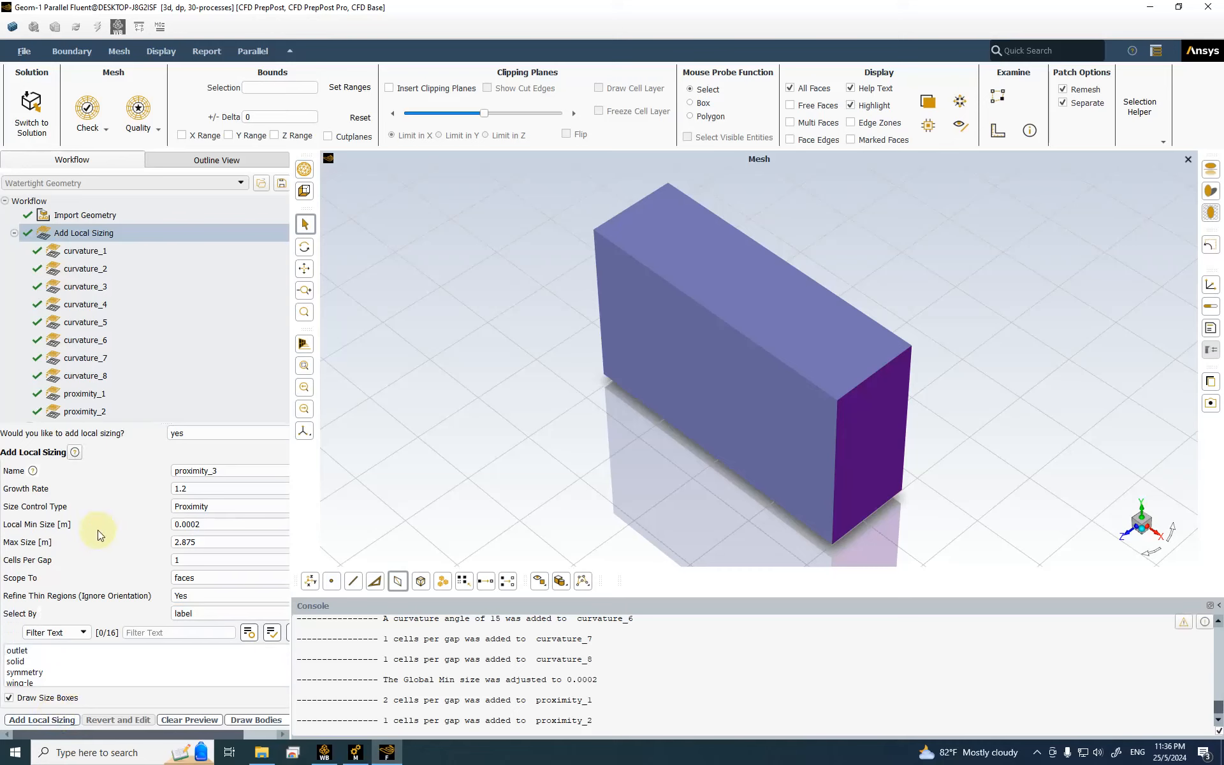
Step: Generate the surface mesh with a 0.0002 m minimum size and 3 m maximum size
left_click(115, 331)
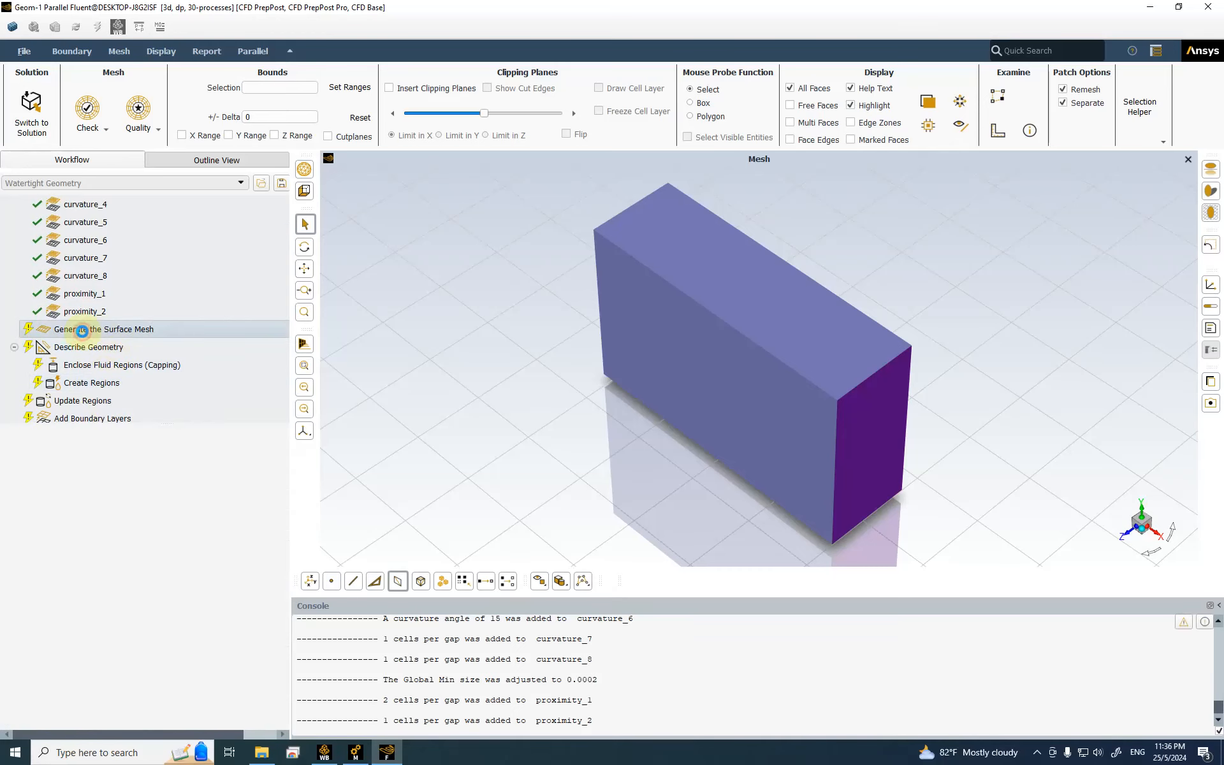
left_click(225, 483)
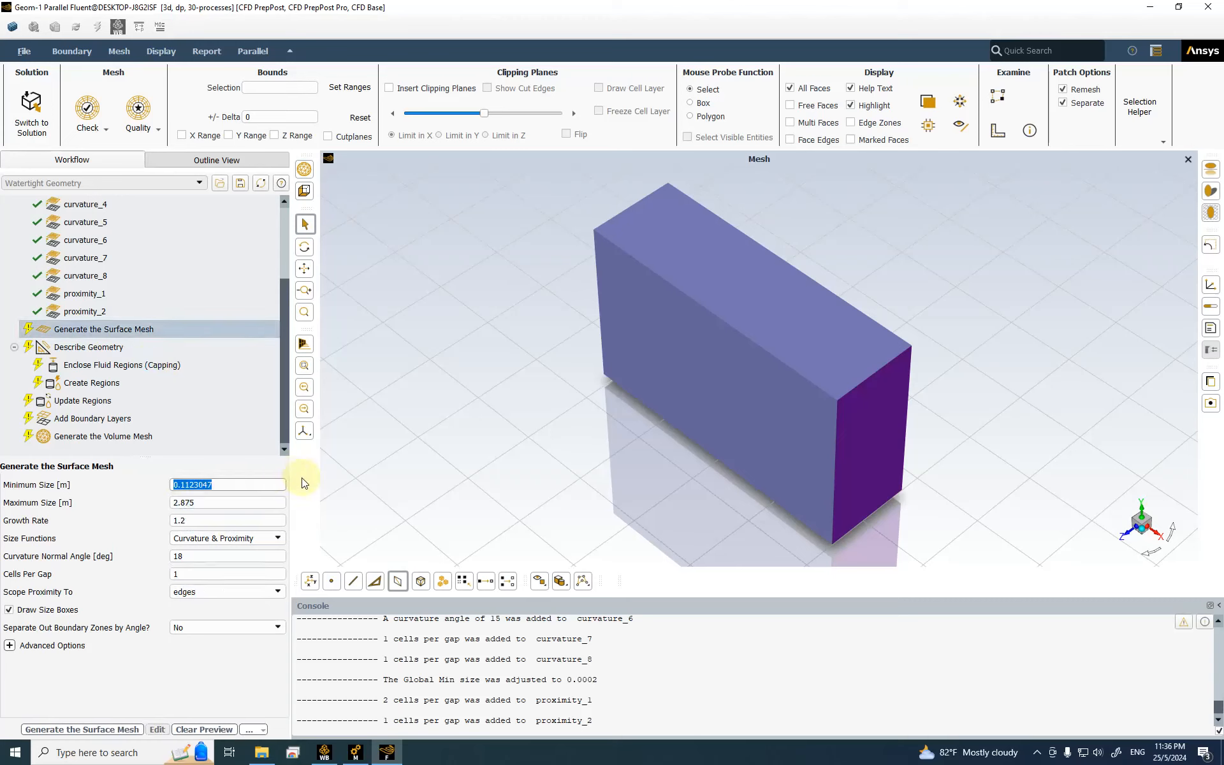
type("0.0002")
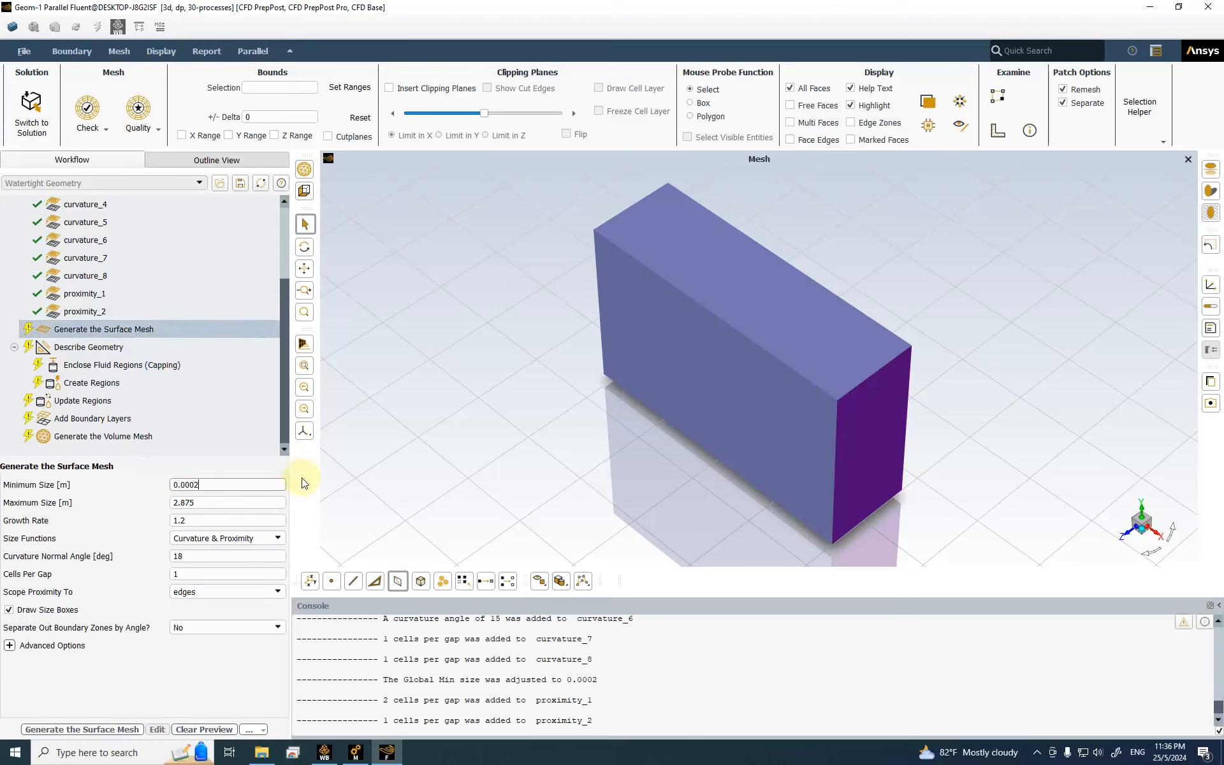
left_click(207, 506)
left_click(223, 501)
key("ctrl+a")
type("6")
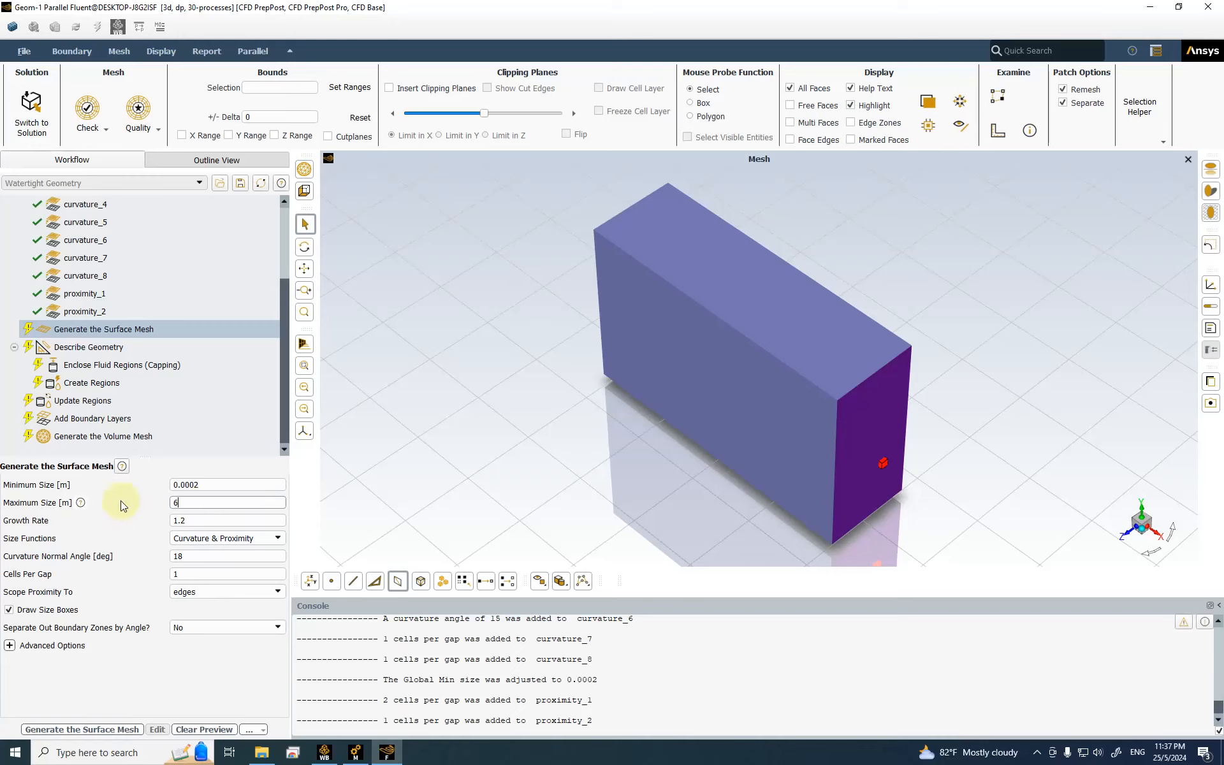
left_click(193, 520)
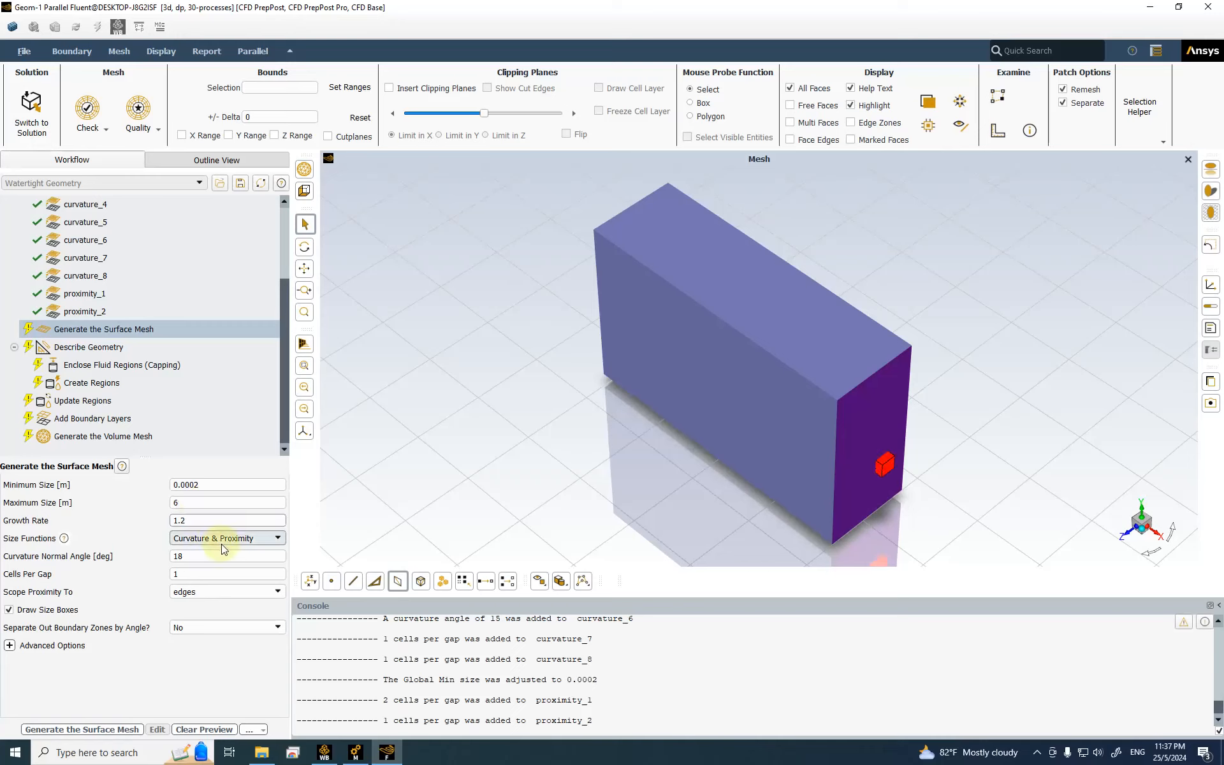
left_click(188, 503)
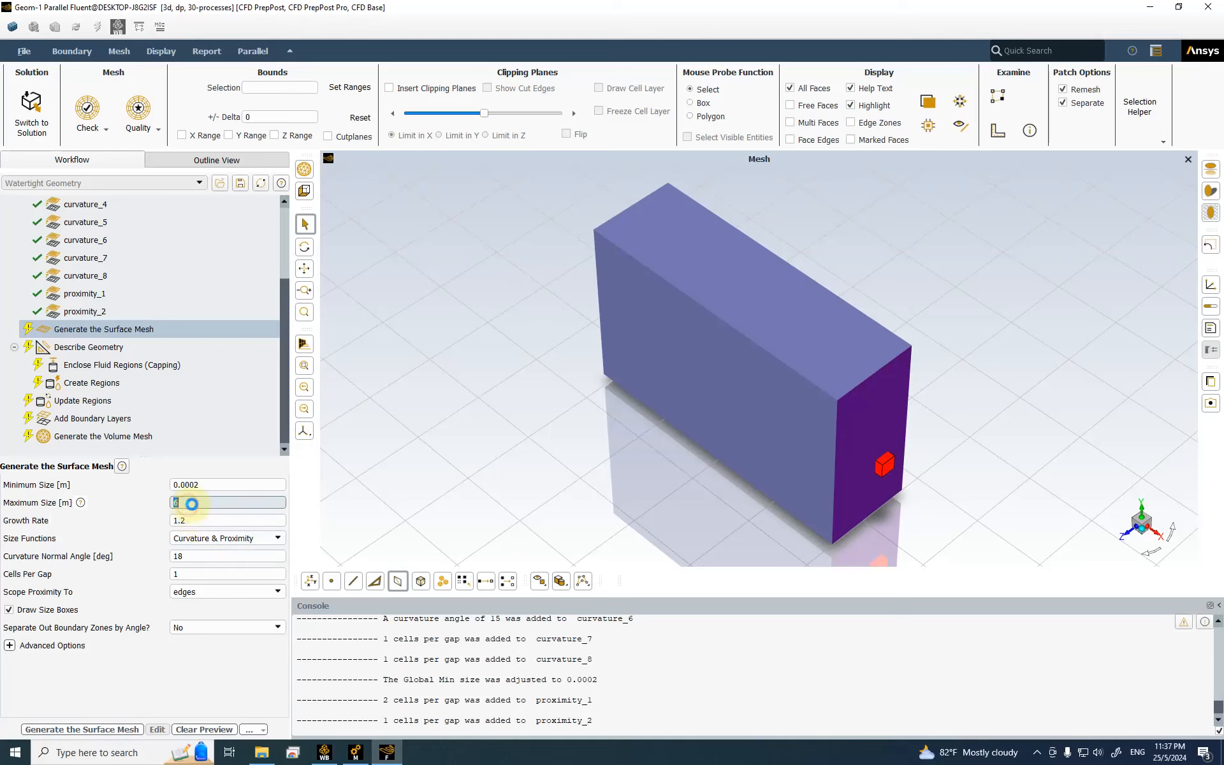
type("3")
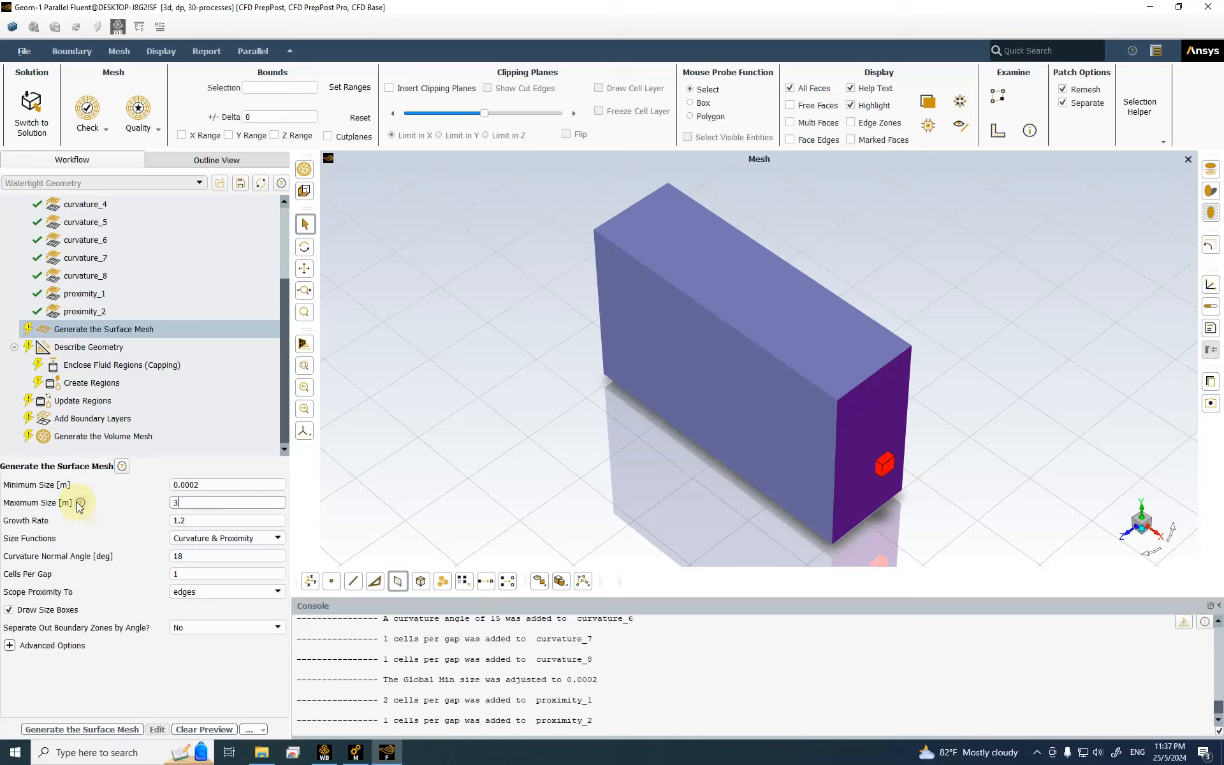
left_click(215, 520)
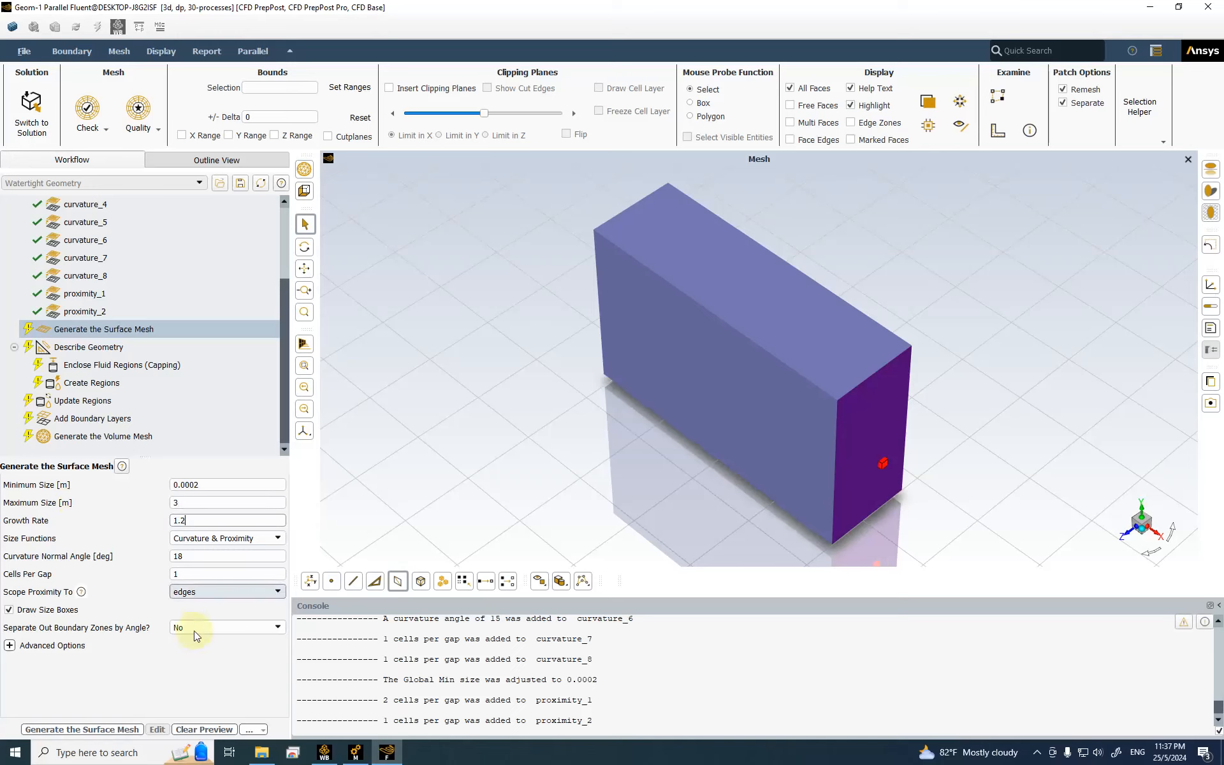
left_click(91, 731)
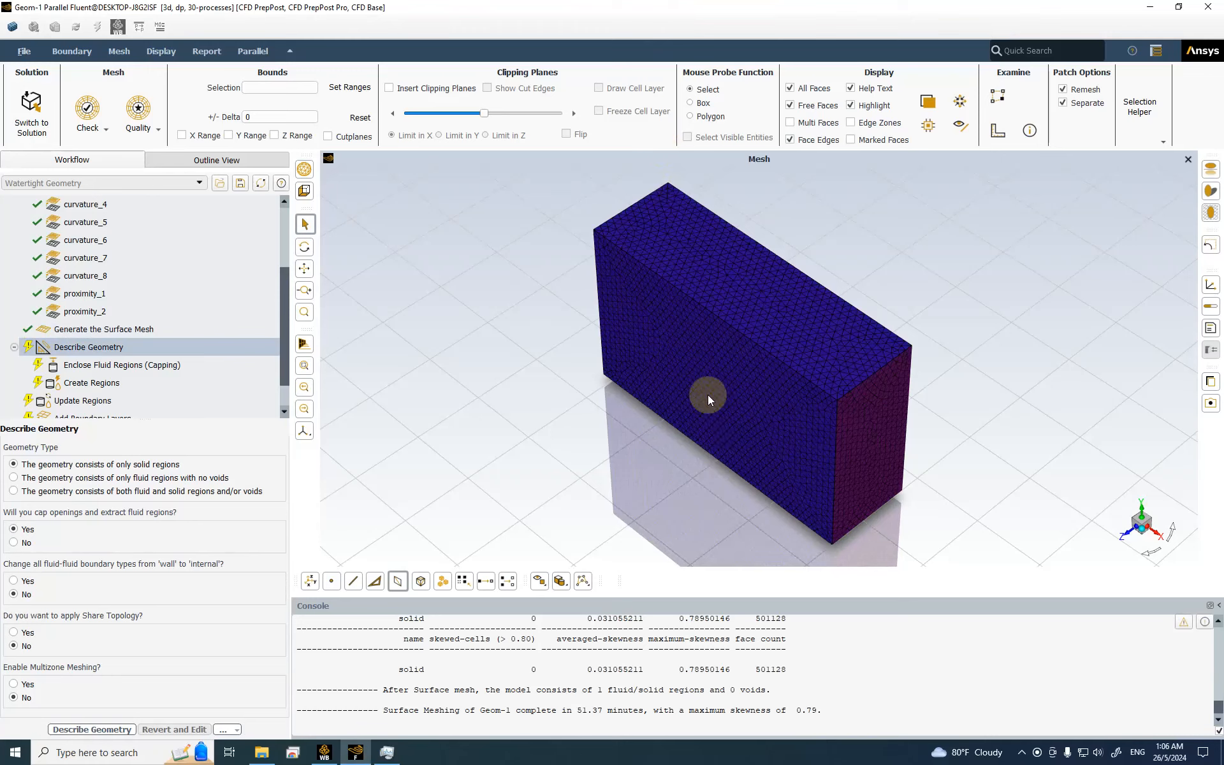
Step: Describe the geometry as consisting only of fluid regions with no voids
left_click(313, 442)
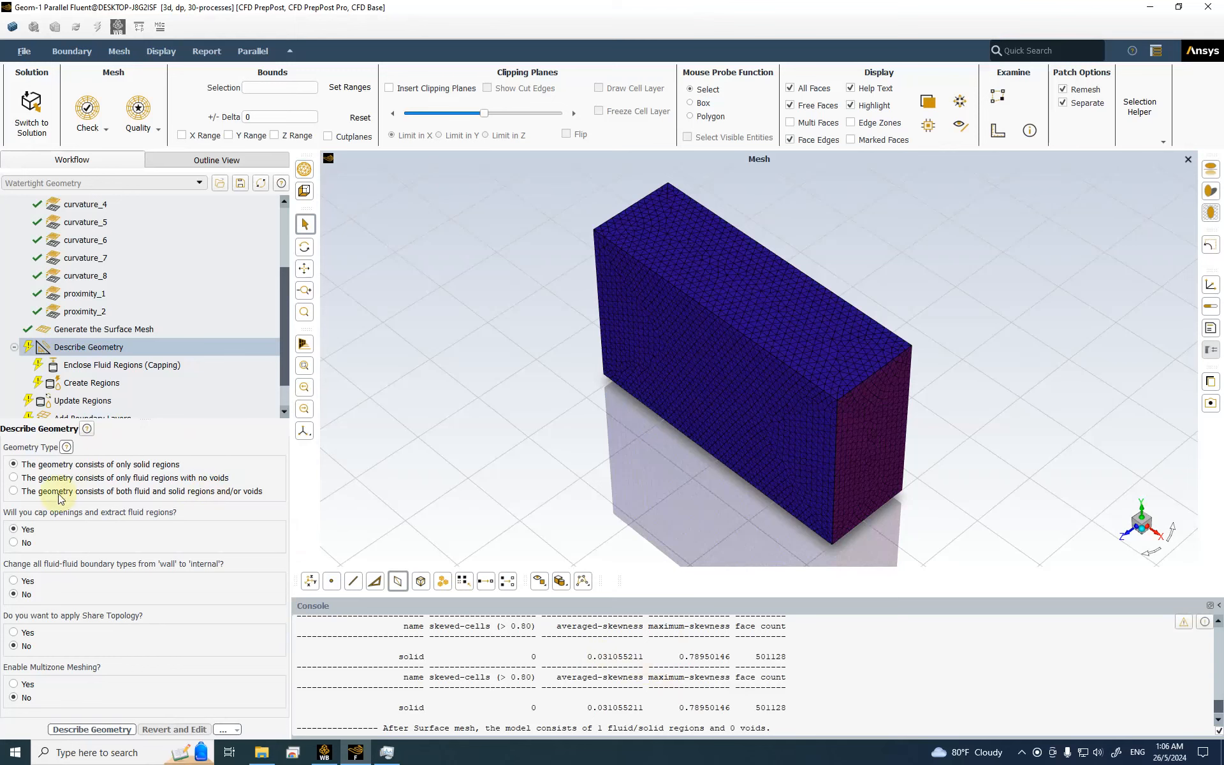
scroll(221, 346, "down", 1)
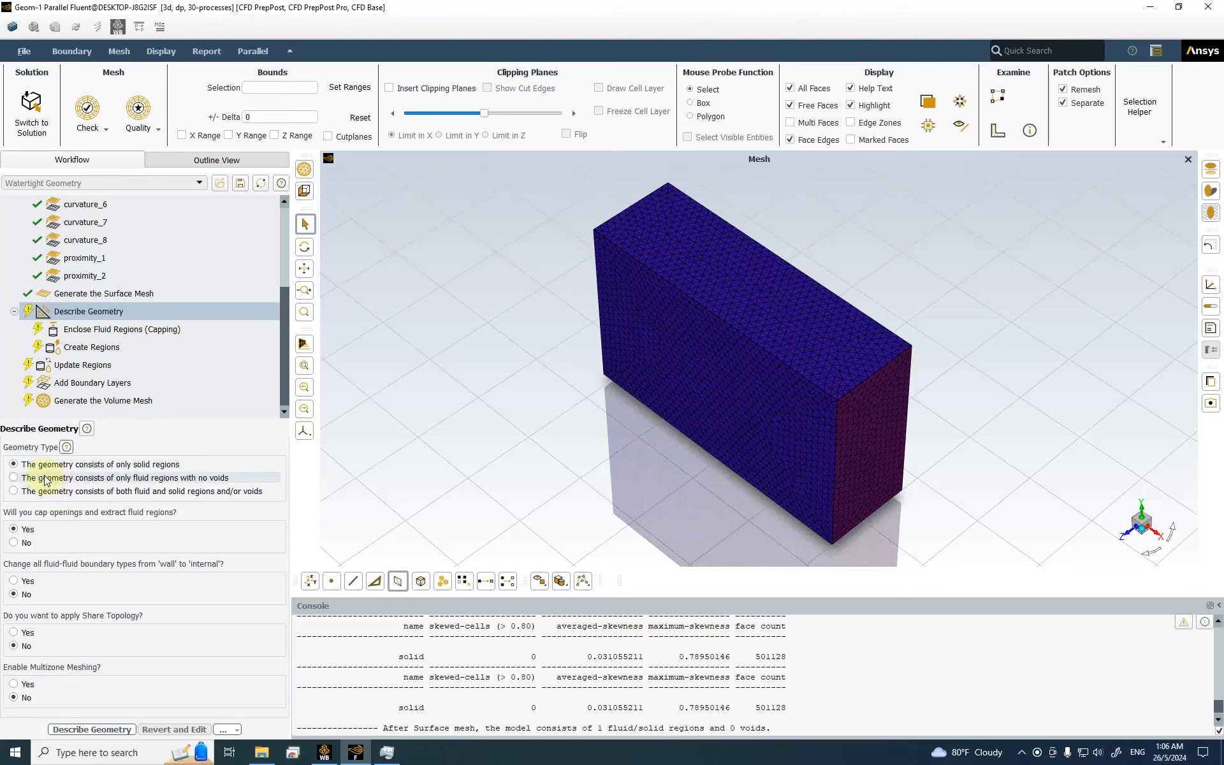
left_click(148, 480)
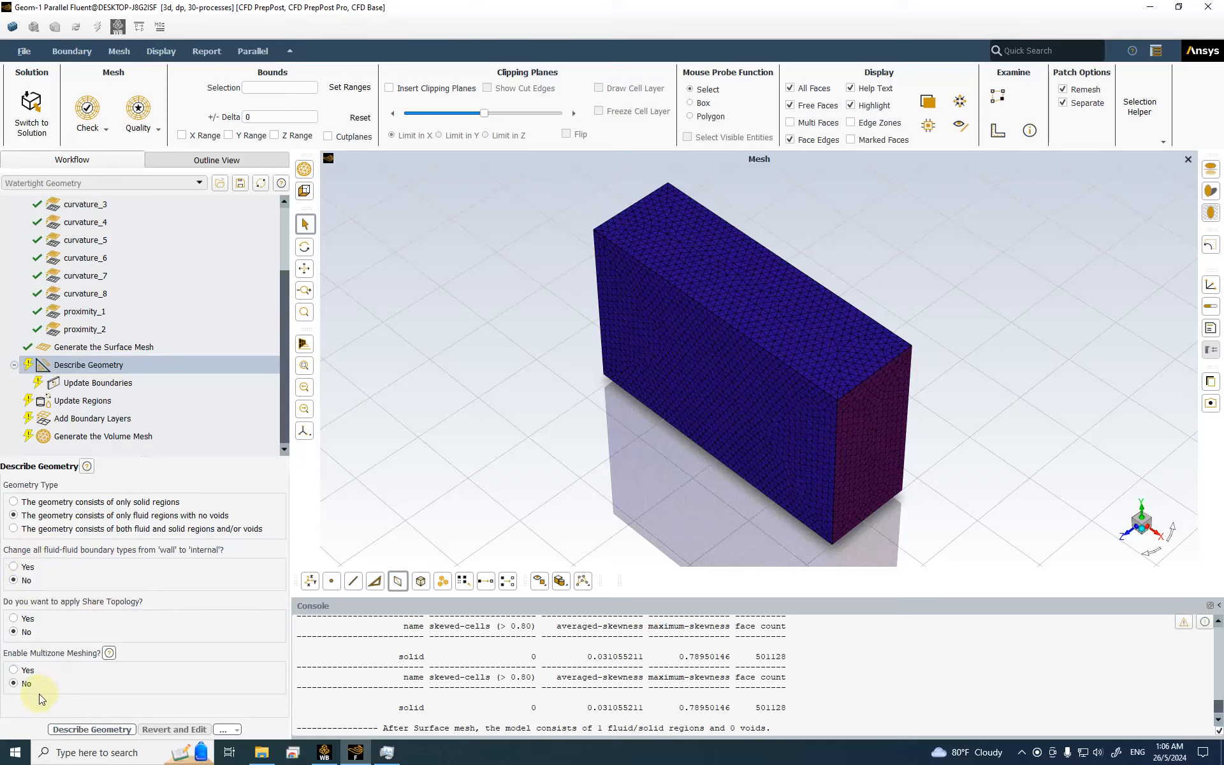
Step: Apply the geometry description and accept boundary types: farfield pressure-far-field, outlet pressure-outlet, symmetry, rest wall
left_click(85, 733)
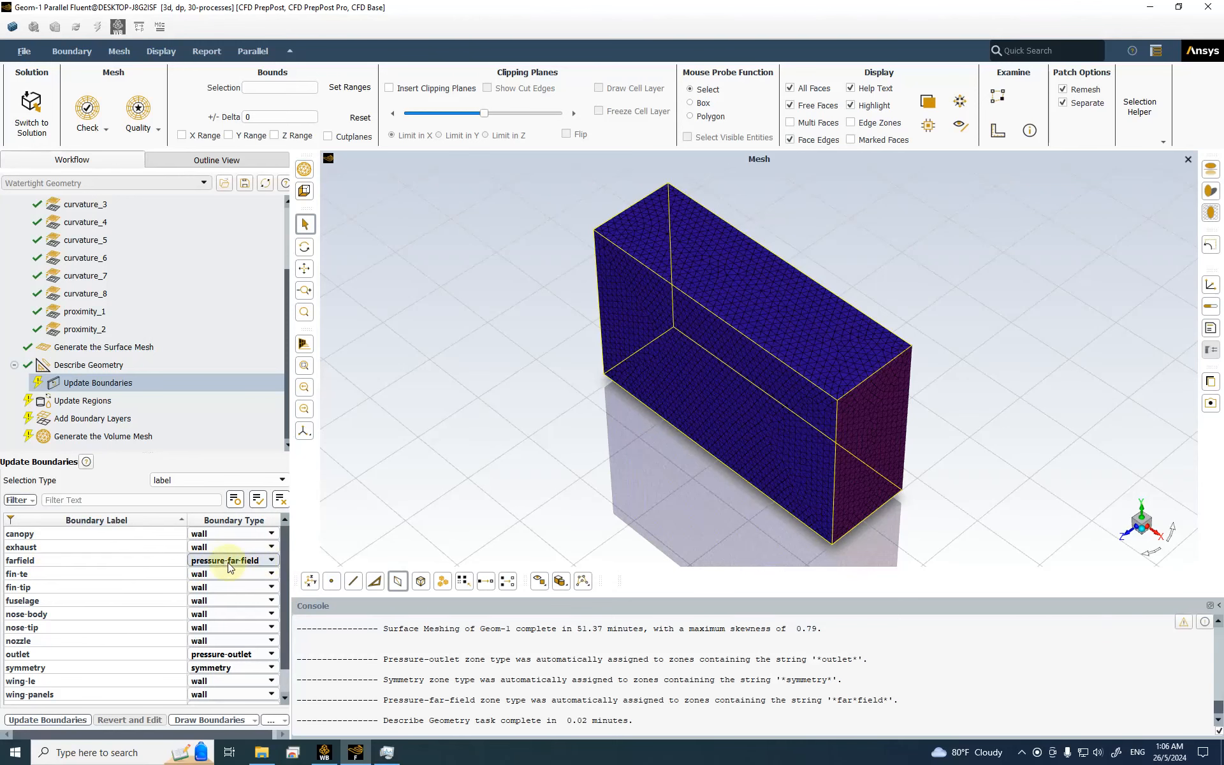
left_click_drag(282, 583, 284, 600)
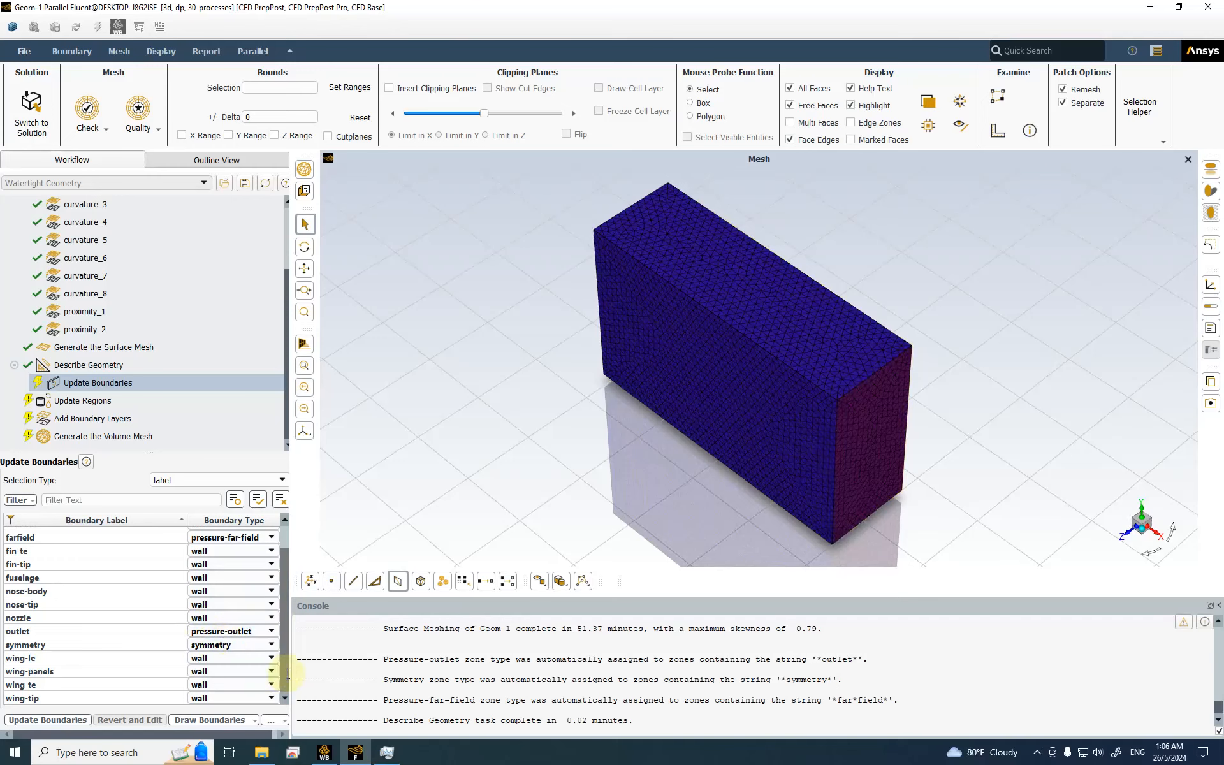
left_click_drag(286, 674, 300, 582)
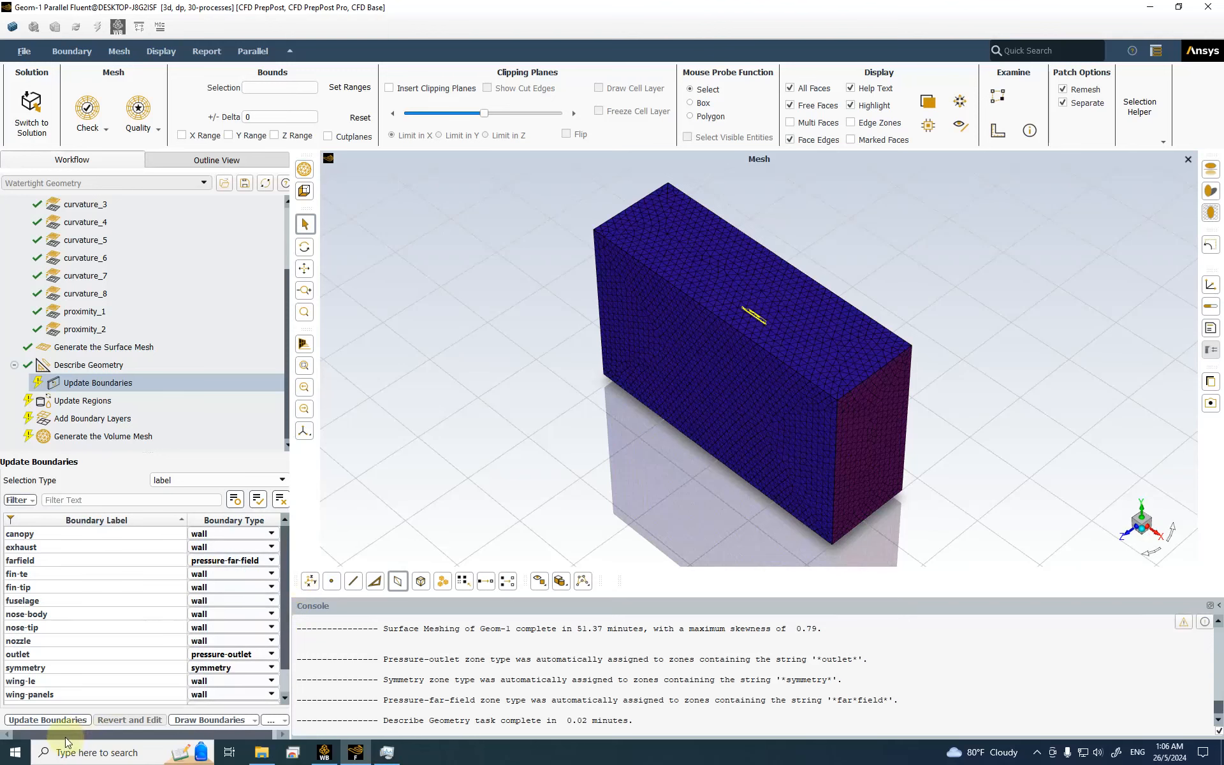
left_click(32, 719)
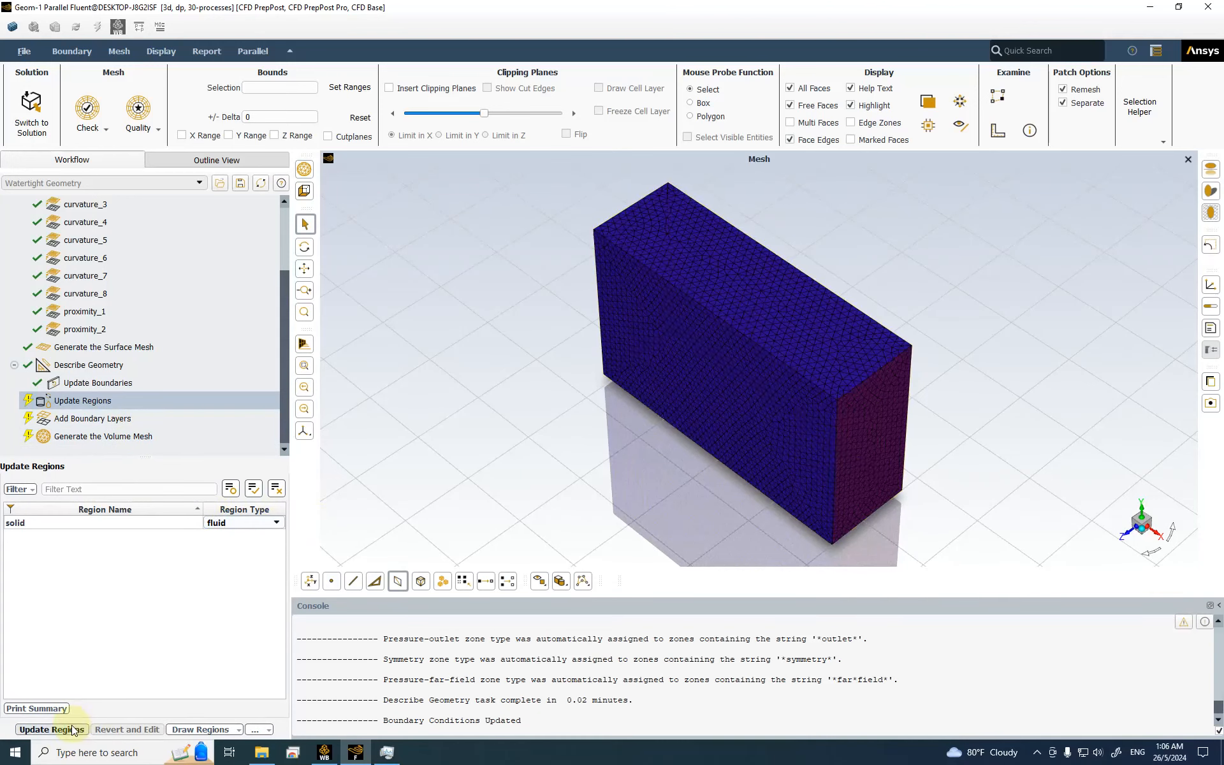
Step: Update regions and add a last-ratio boundary layer with 5 layers and 0.0002 m first height
left_click(64, 729)
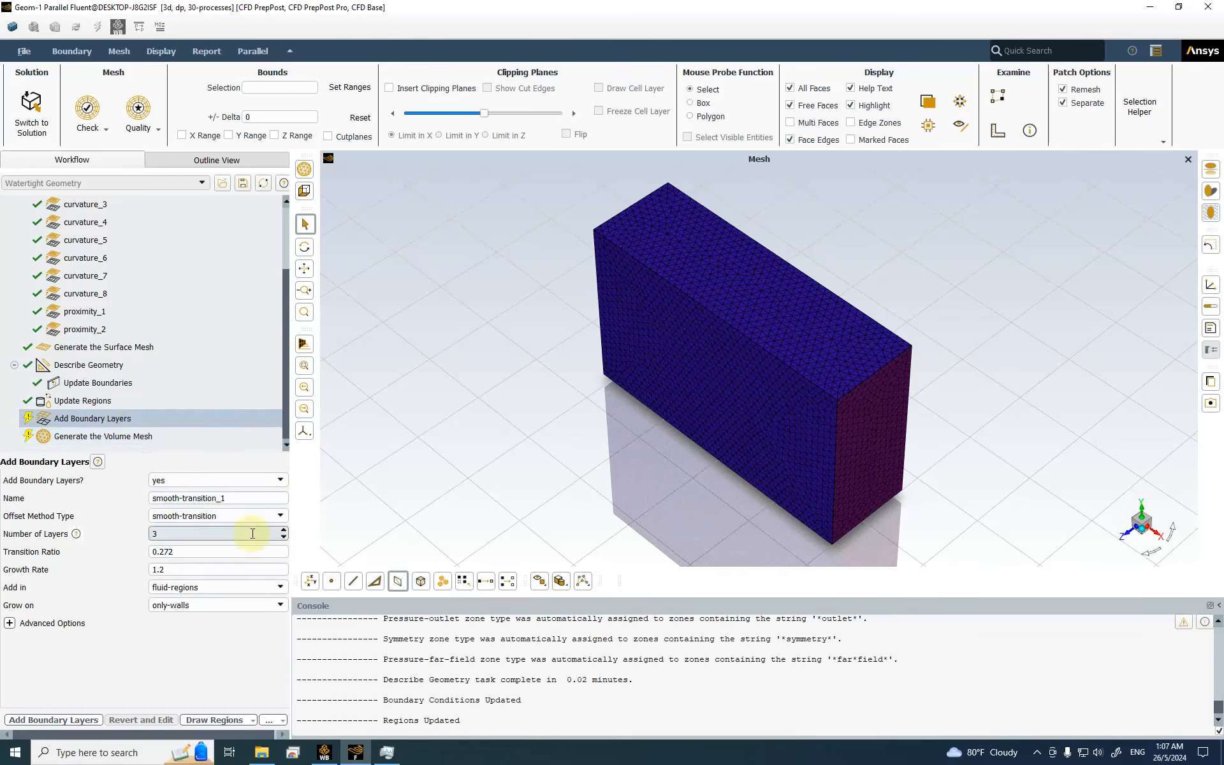
left_click(270, 515)
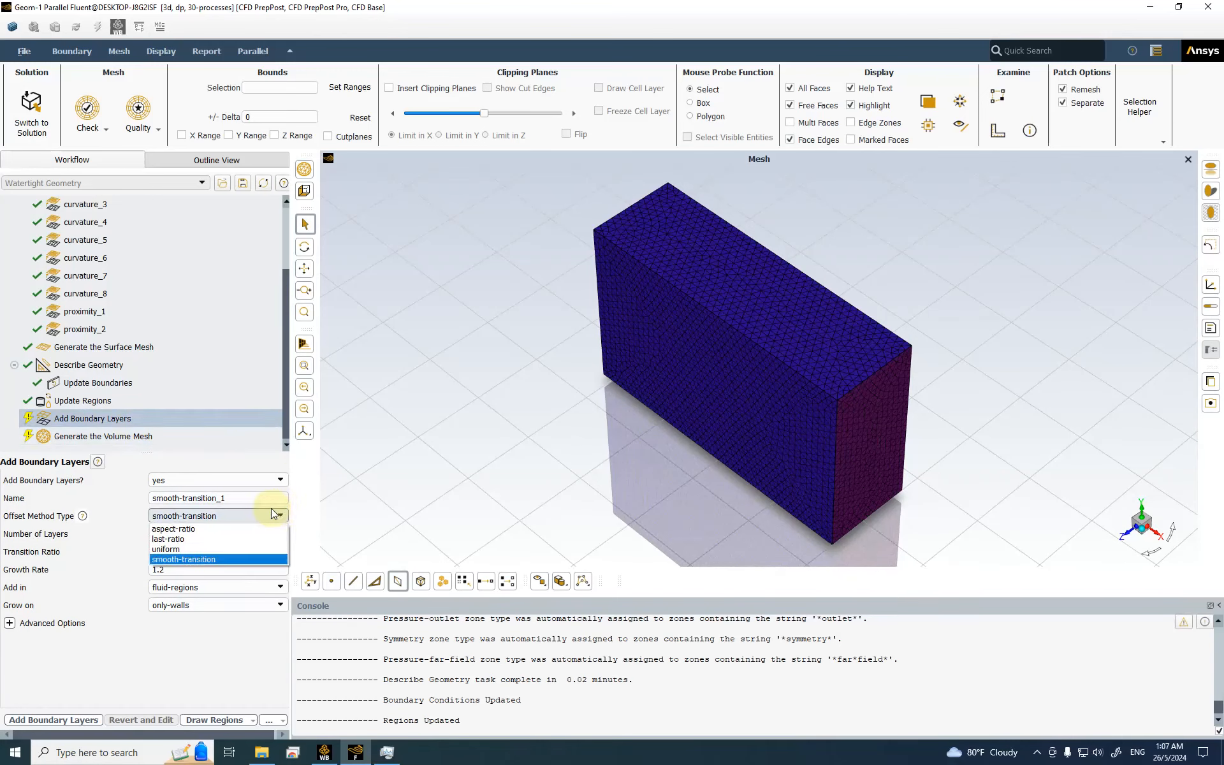
left_click(204, 541)
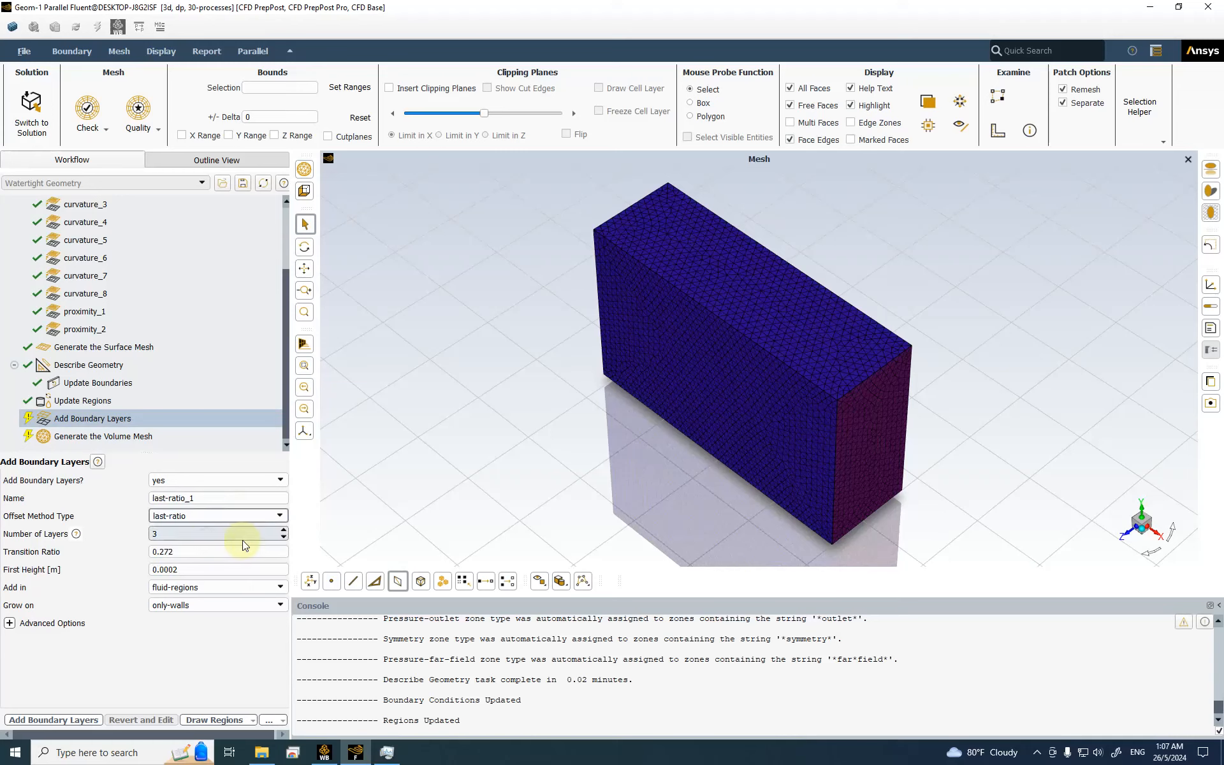
double_click(196, 537)
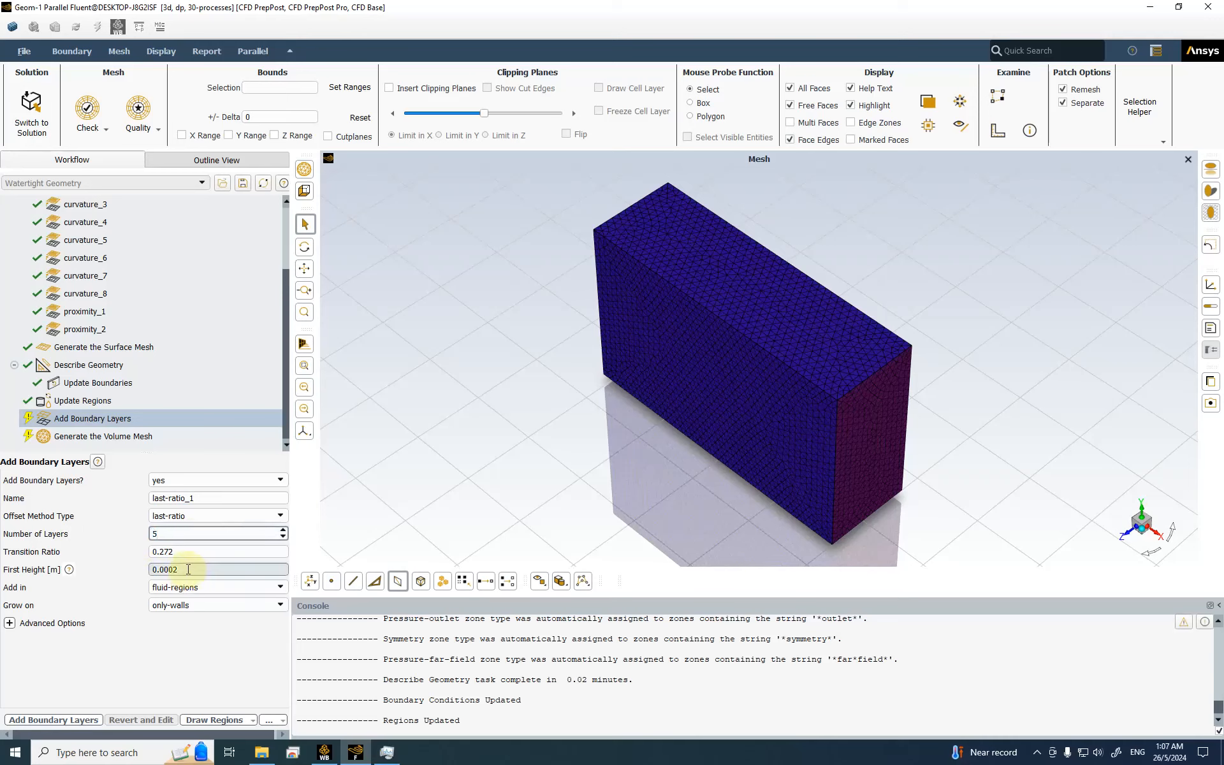
left_click_drag(184, 571, 155, 574)
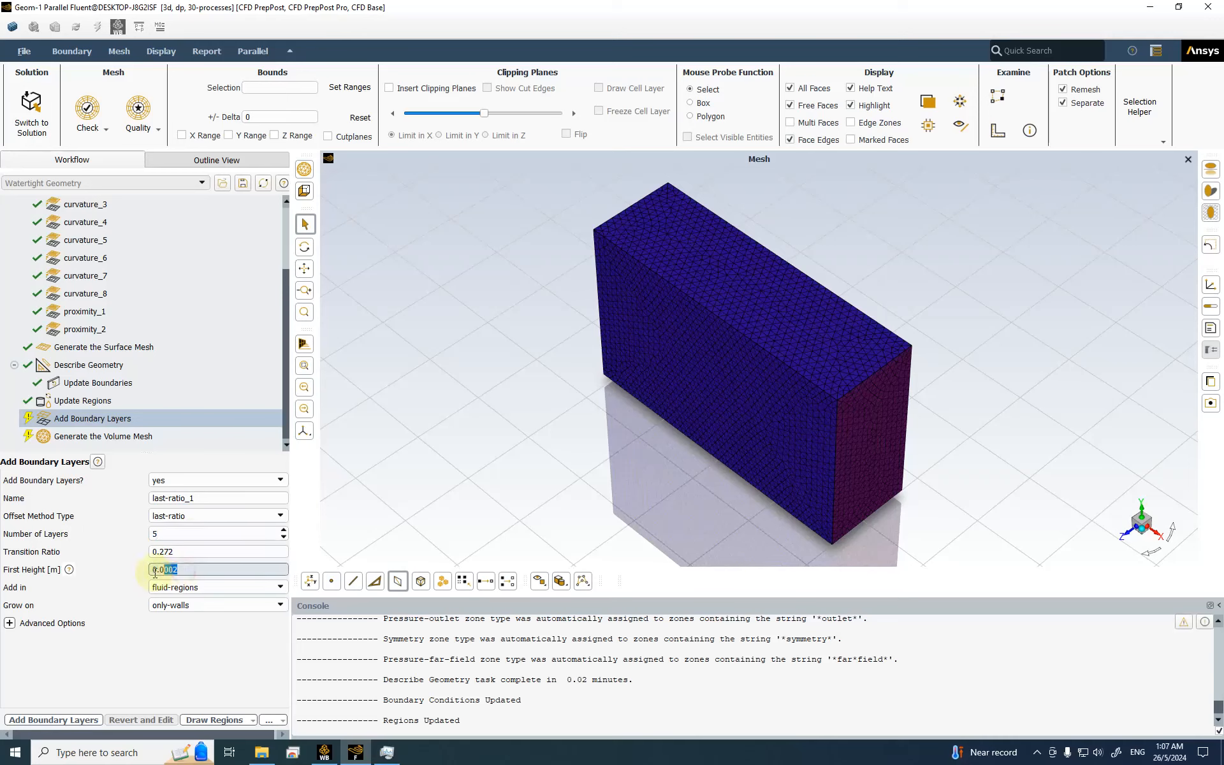
left_click(38, 719)
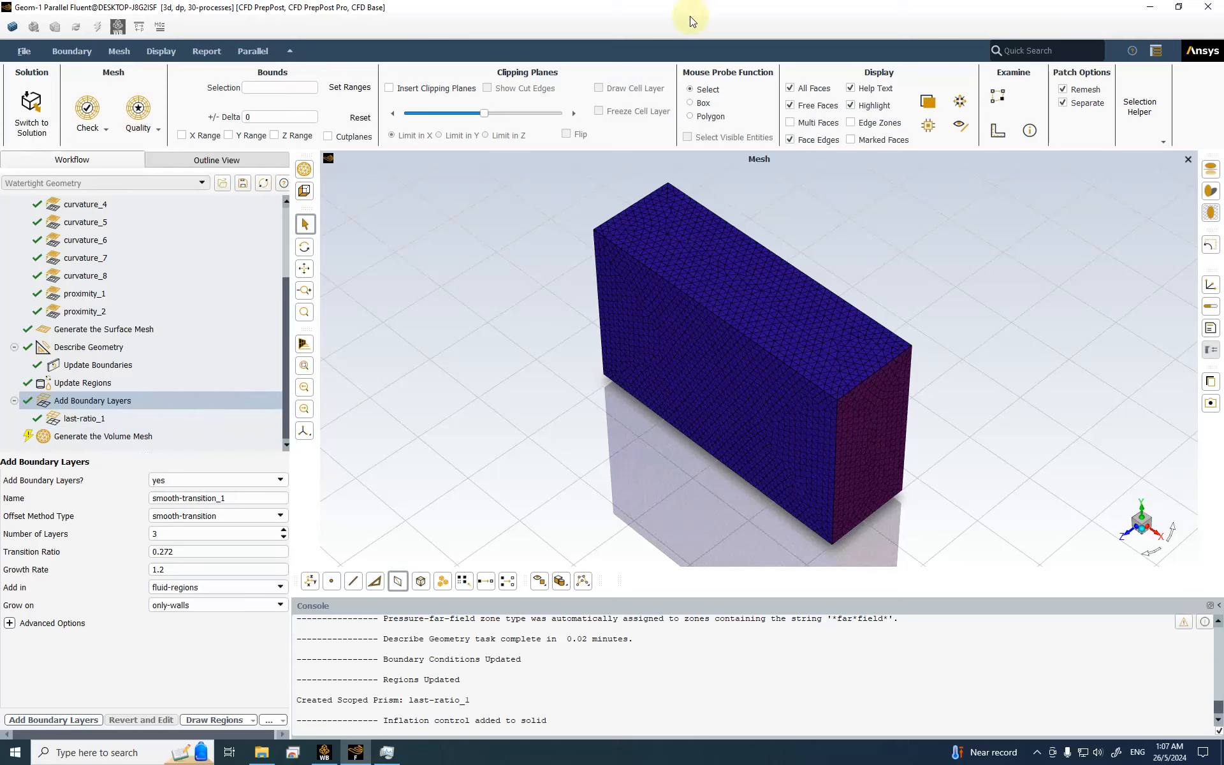
Step: Generate a poly-hexcore volume mesh with 3 peel layers and switch to Solution
left_click(111, 437)
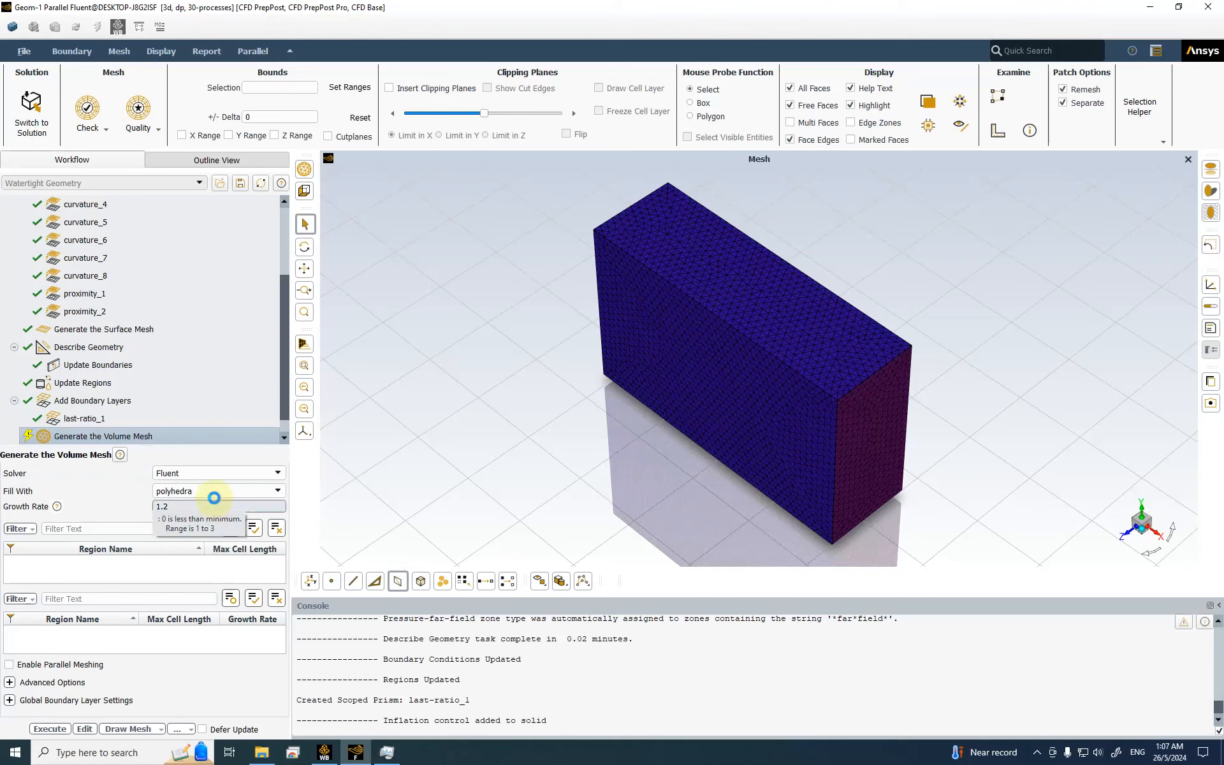
left_click(214, 498)
left_click(211, 521)
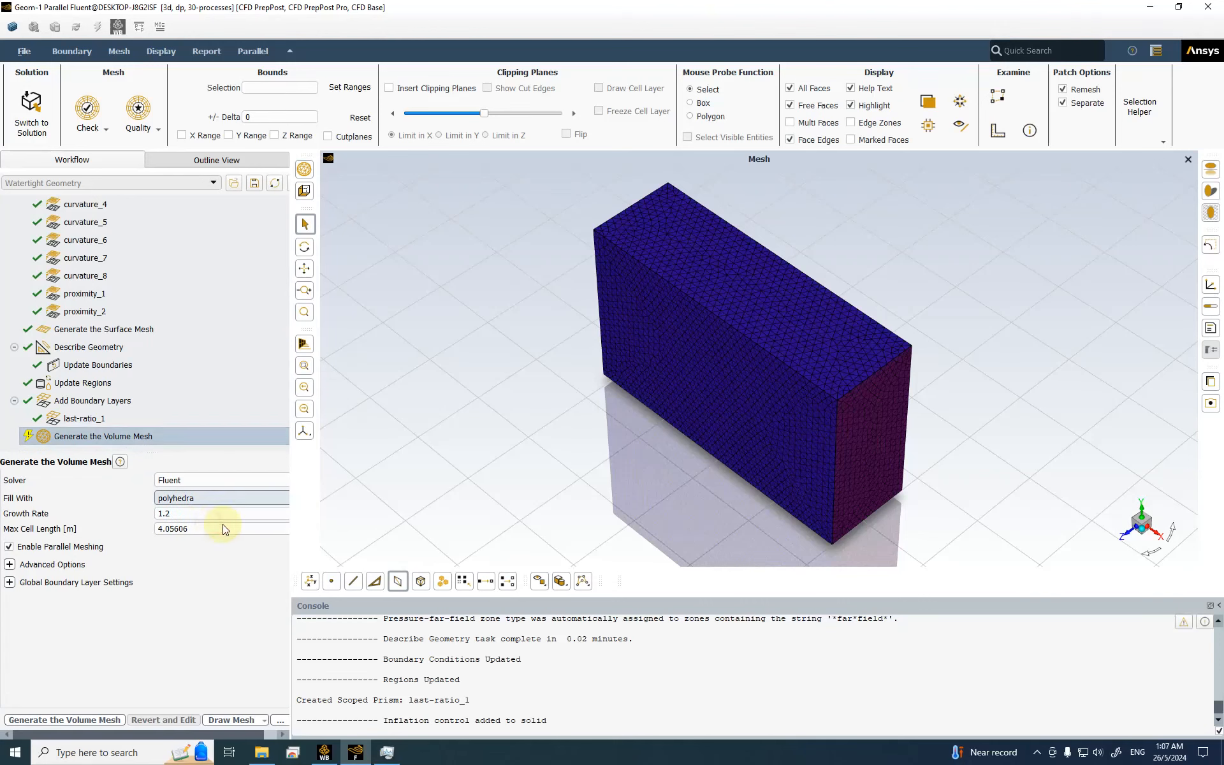
double_click(179, 534)
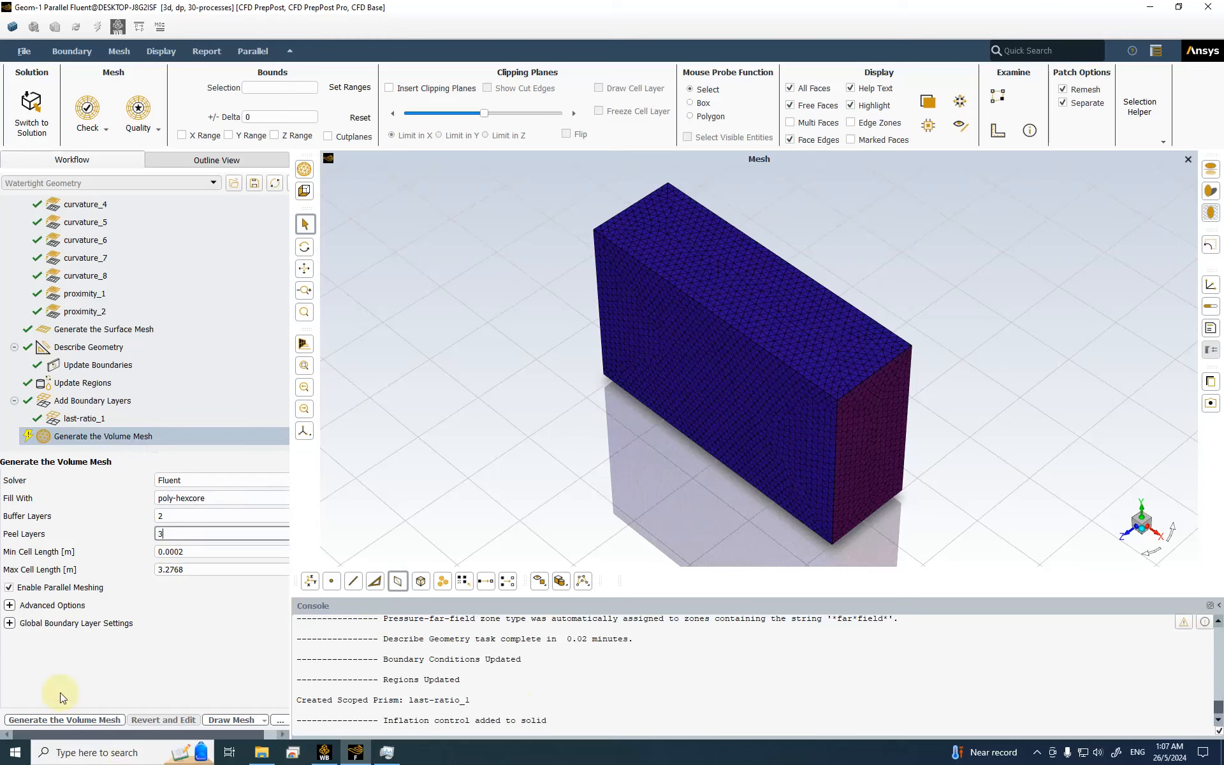
left_click(84, 721)
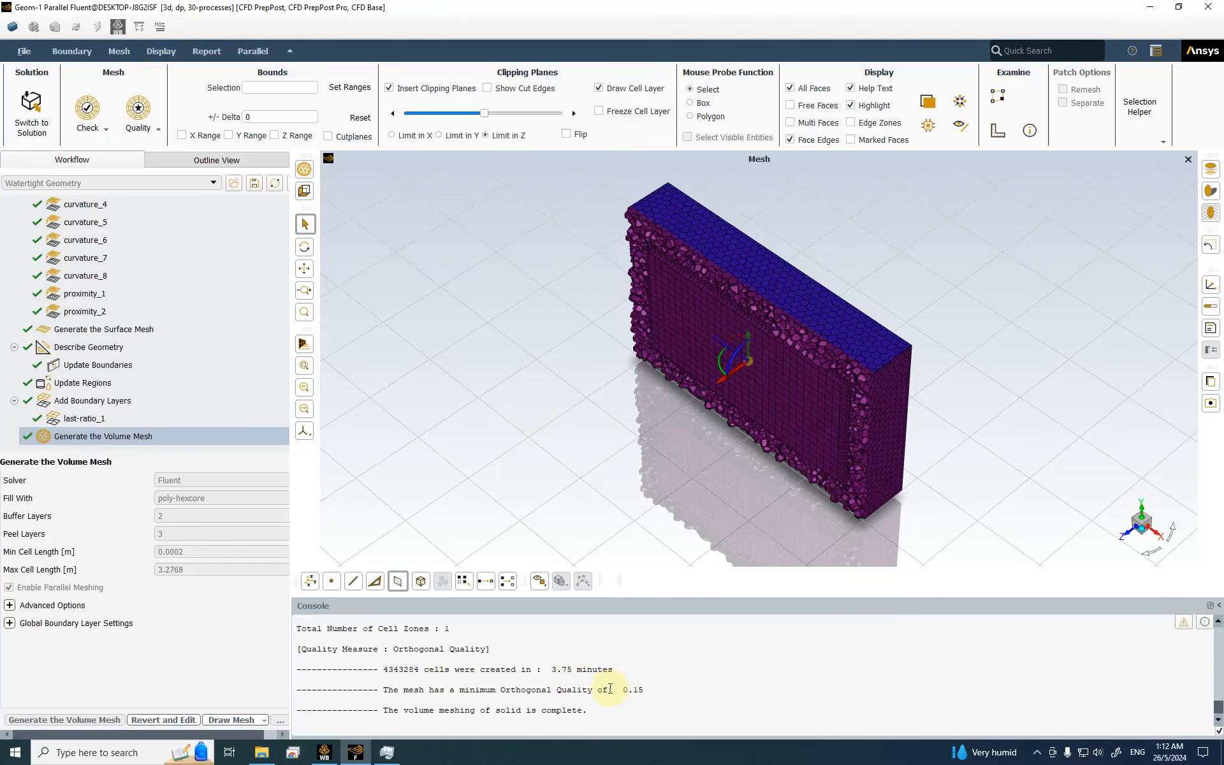
scroll(612, 688, "up", 3)
scroll(626, 688, "down", 1)
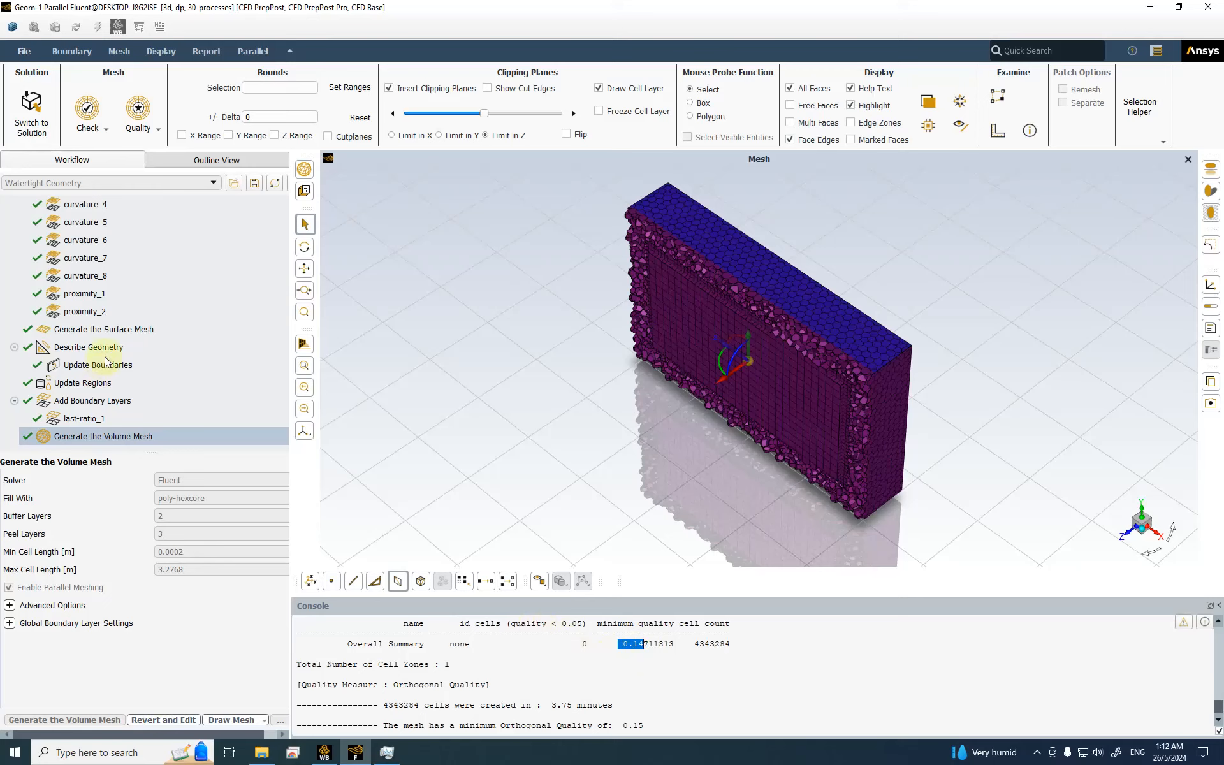
left_click(31, 118)
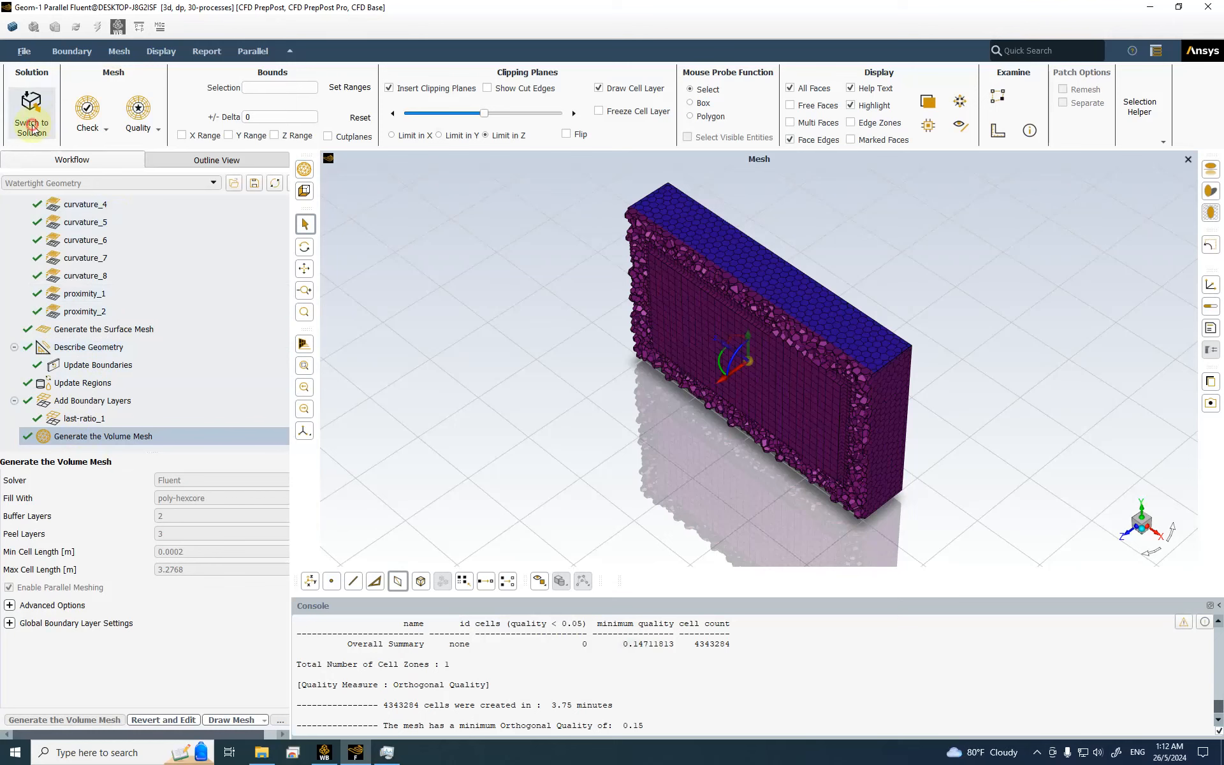
Step: Load the mesh into the solver and change the viscous model to Spalart-Allmaras (1 eqn)
left_click(596, 408)
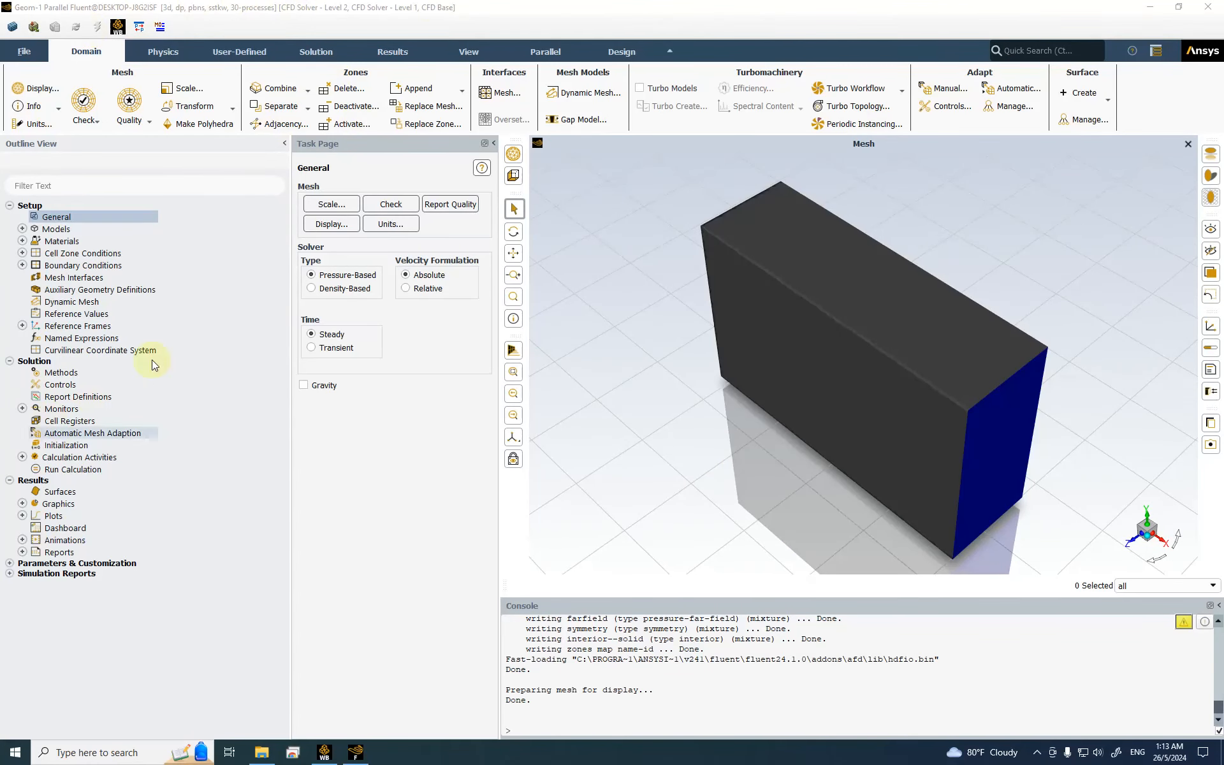
left_click(23, 229)
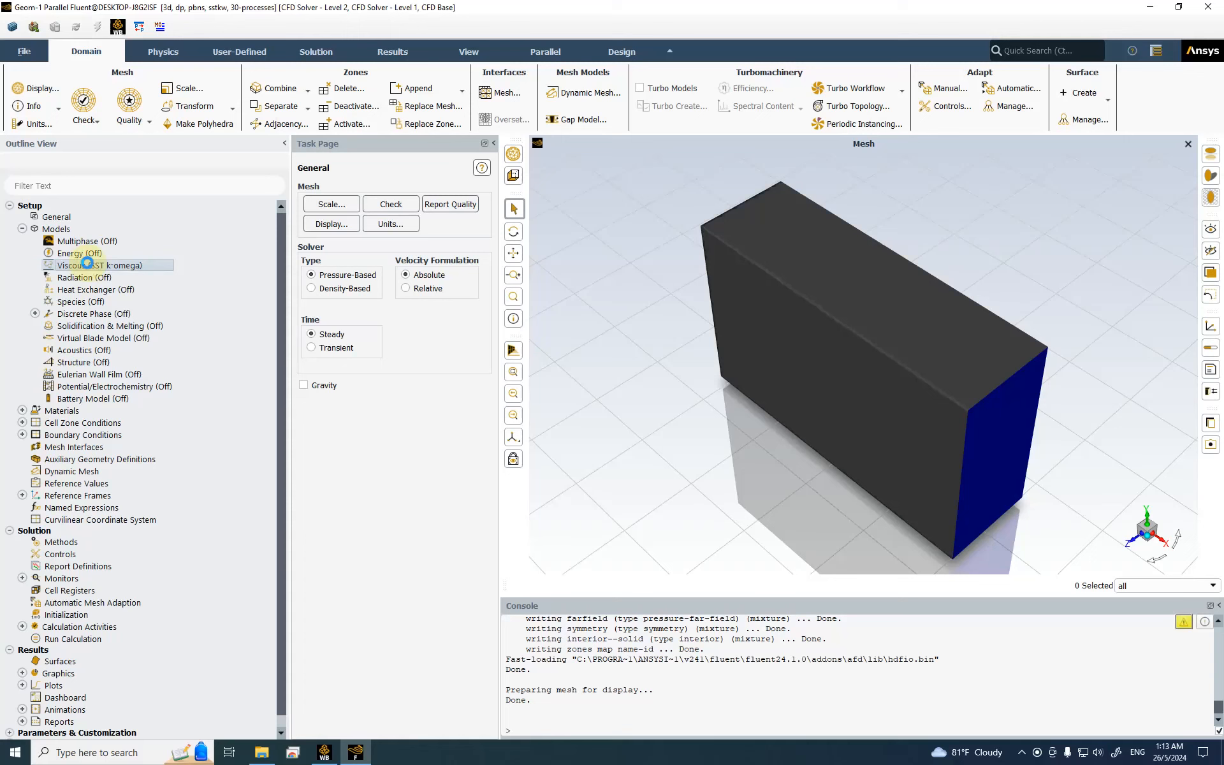
double_click(88, 263)
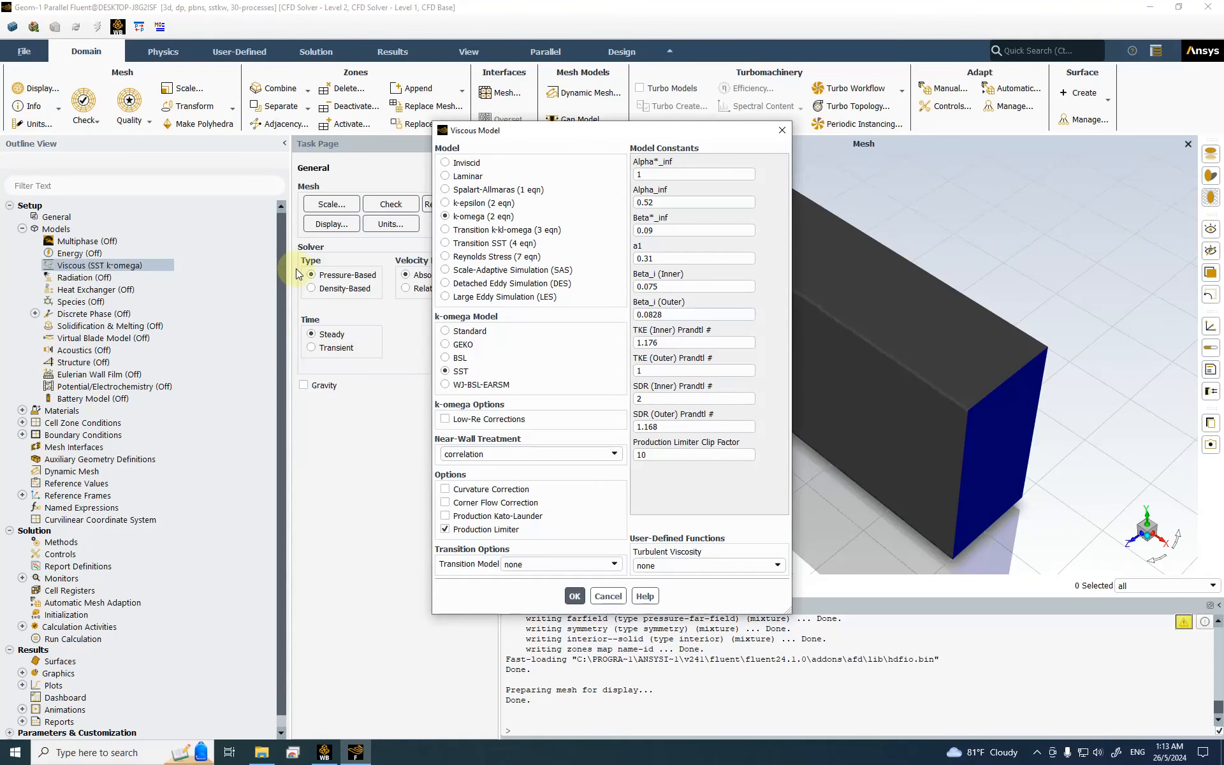
left_click(451, 190)
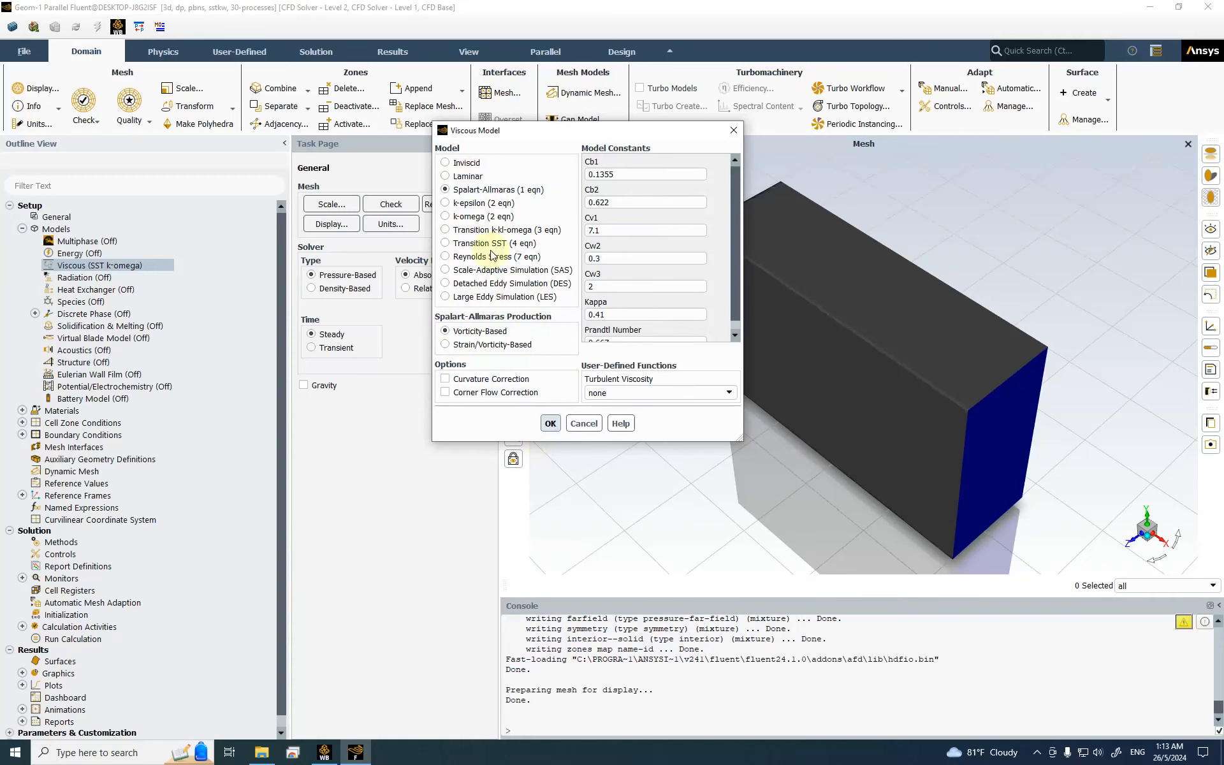
left_click_drag(517, 132, 332, 138)
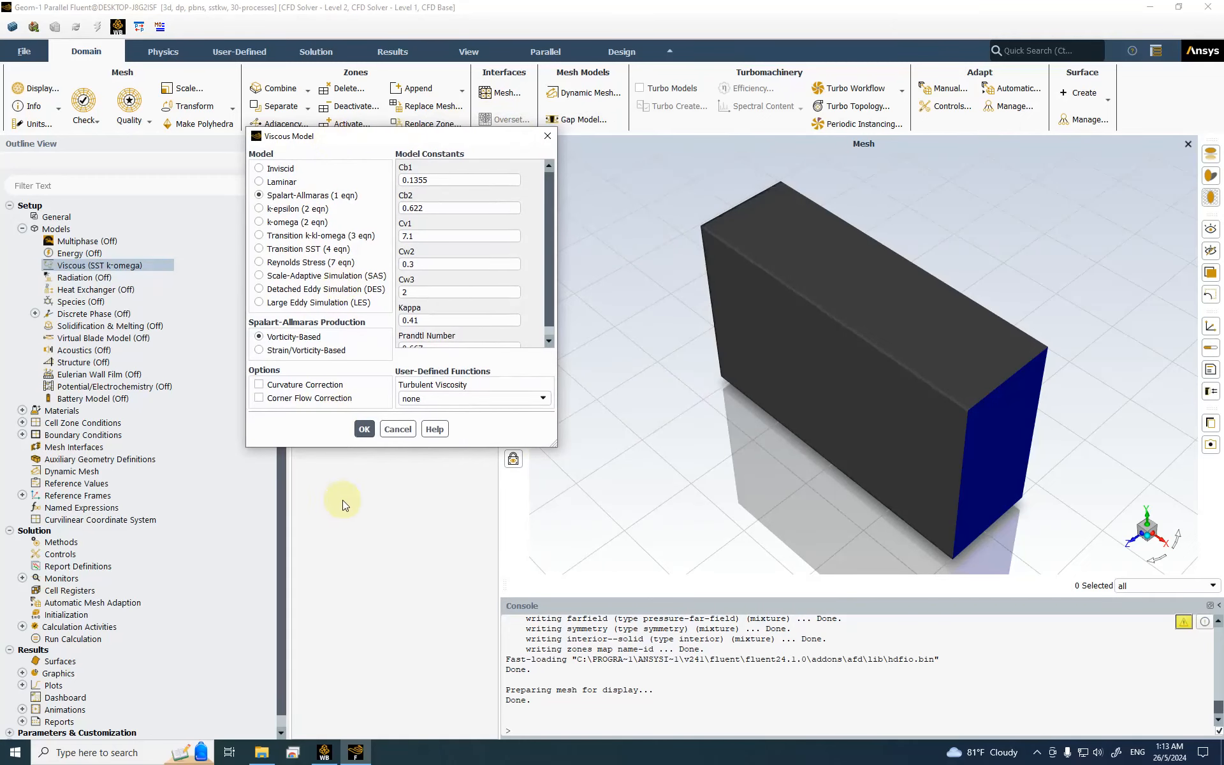
left_click(364, 429)
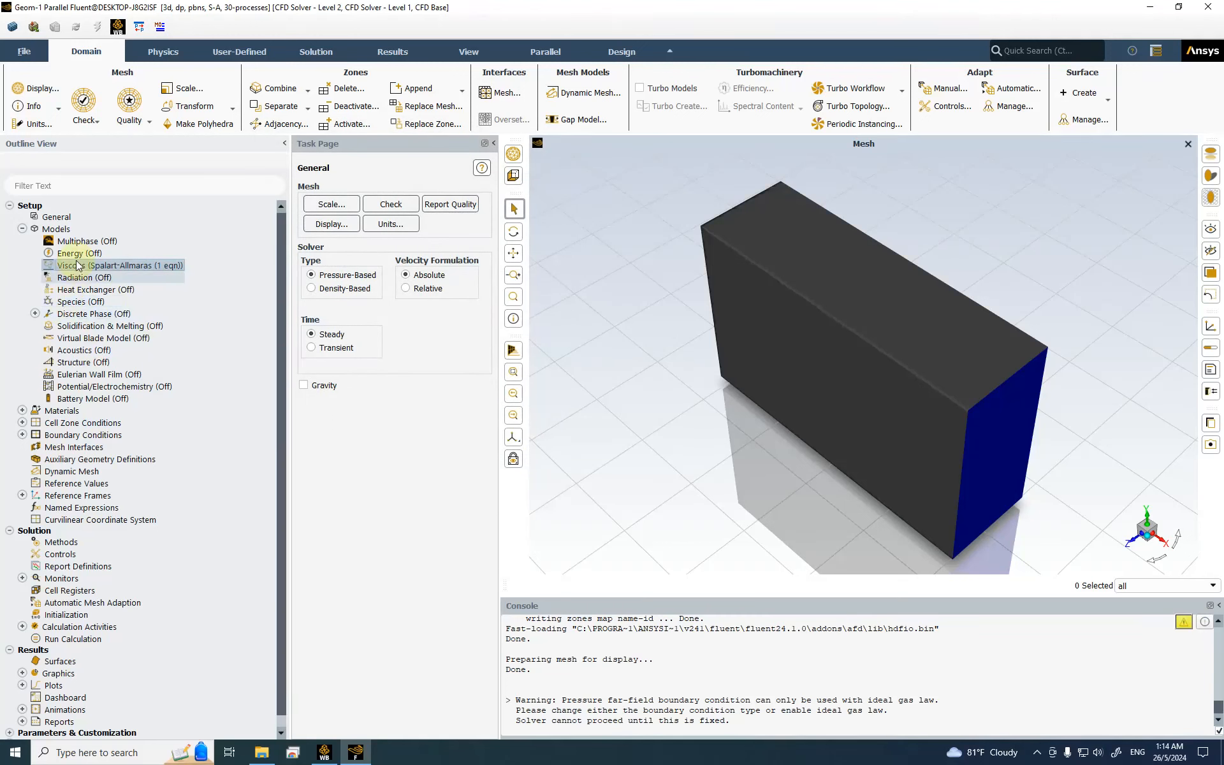
Step: Expand Materials to show air under Fluid and aluminum under Solid
left_click(22, 410)
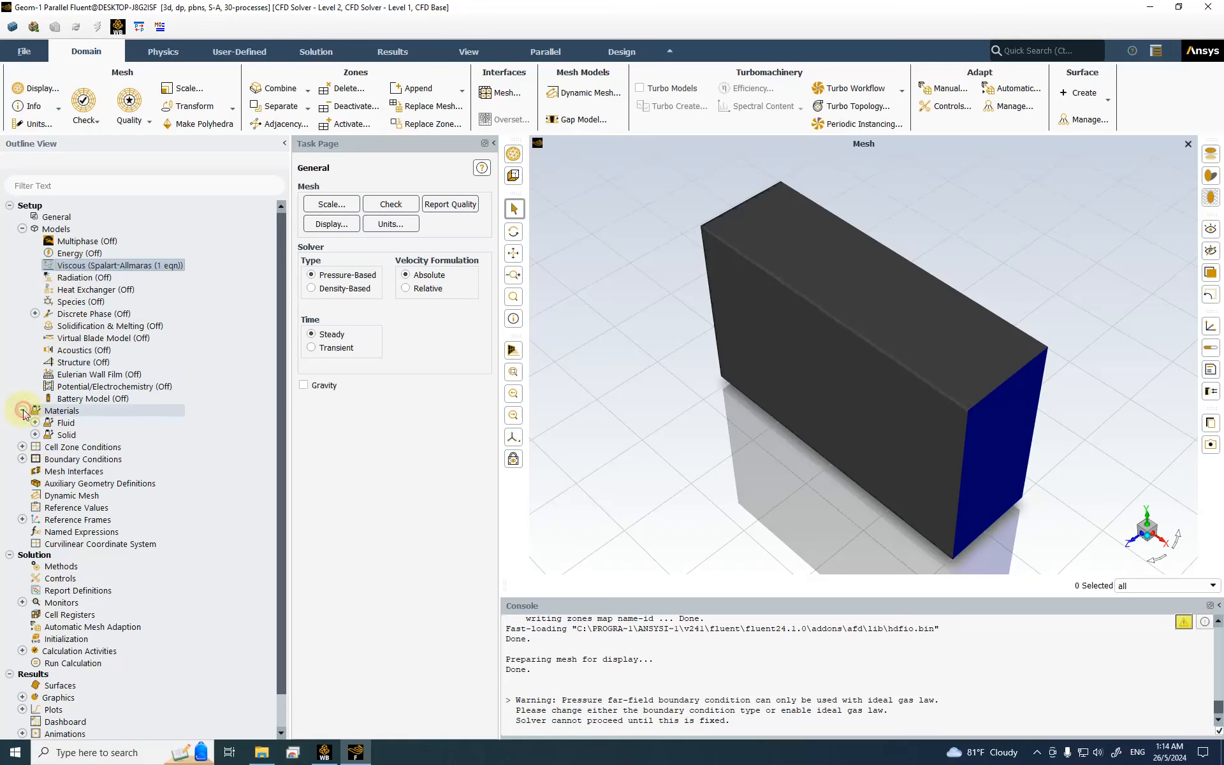
left_click(35, 422)
double_click(88, 436)
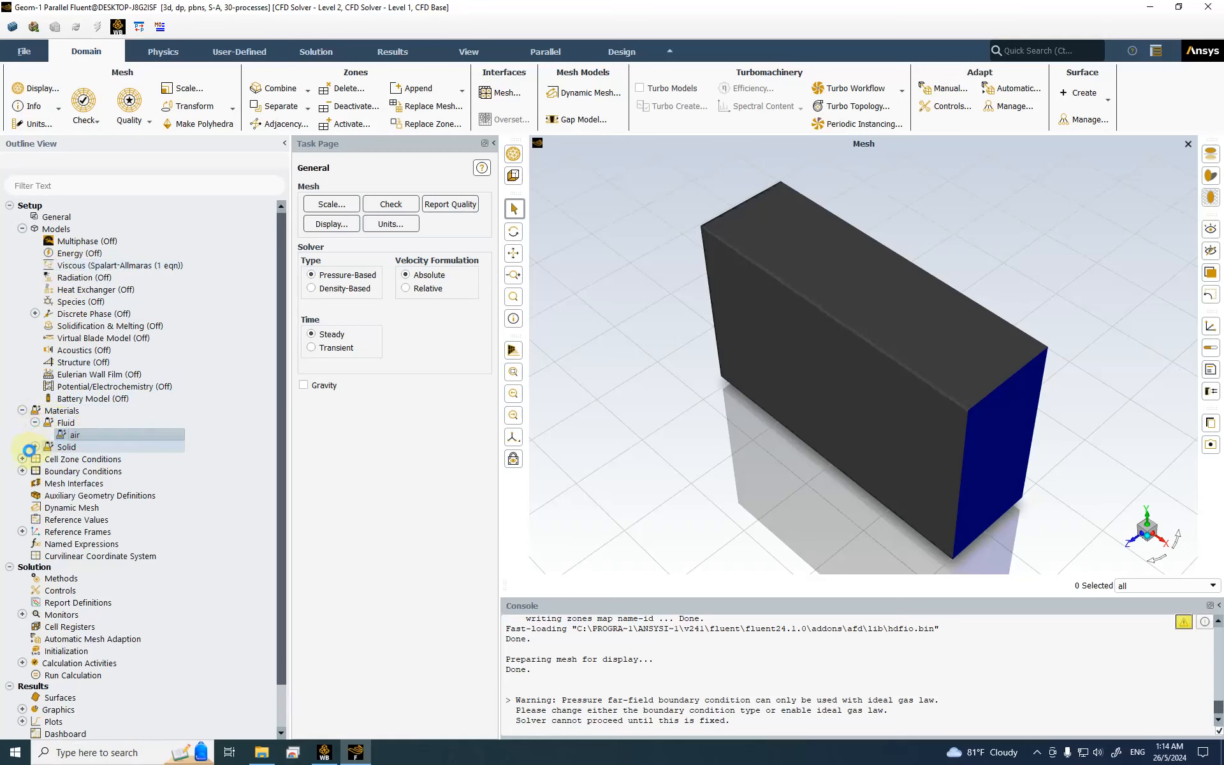
left_click(34, 446)
Step: Turn on the Energy Equation in the Energy model
scroll(45, 463, "down", 3)
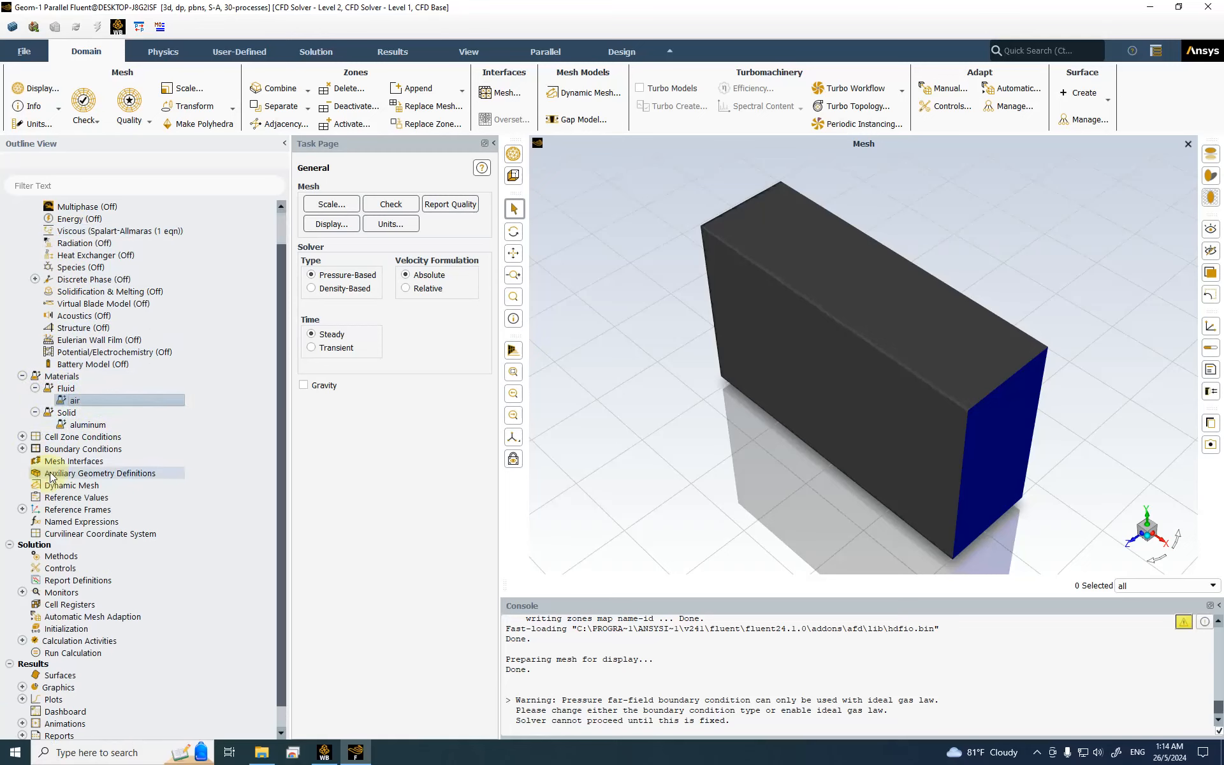
scroll(102, 360, "up", 2)
scroll(102, 360, "up", 1)
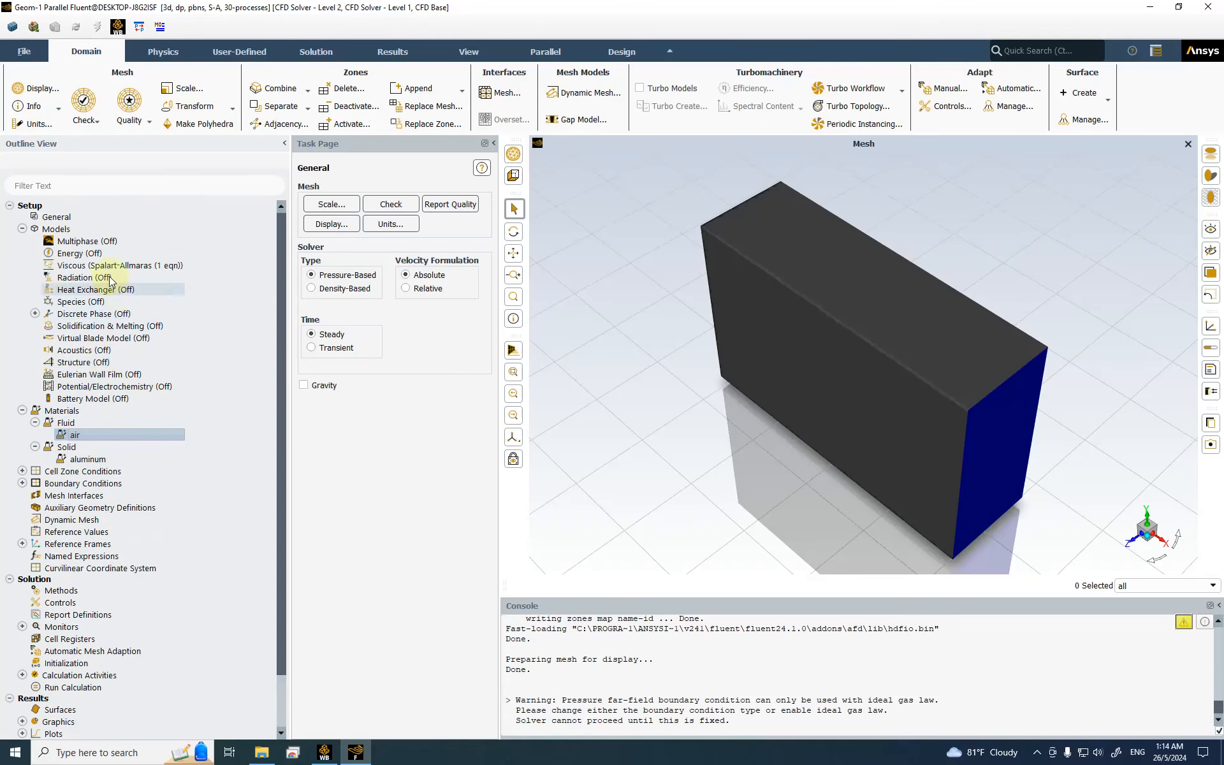
double_click(96, 254)
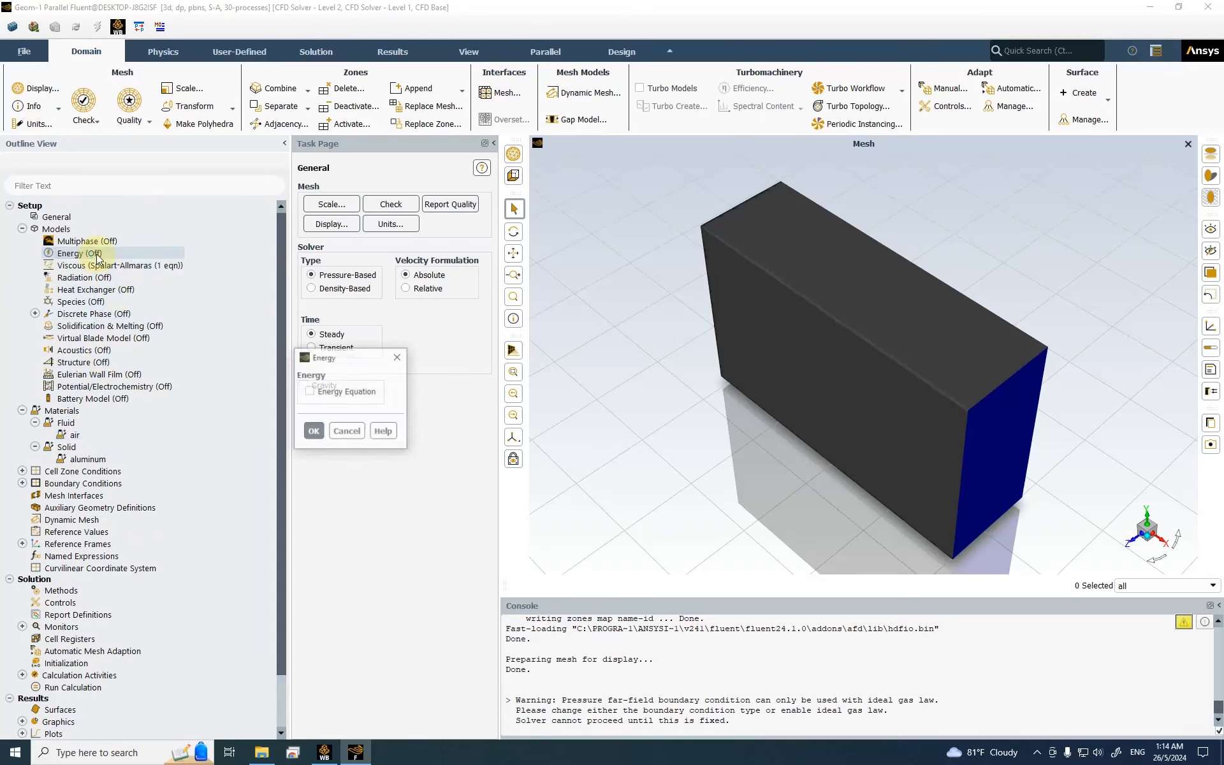
left_click_drag(347, 364, 515, 283)
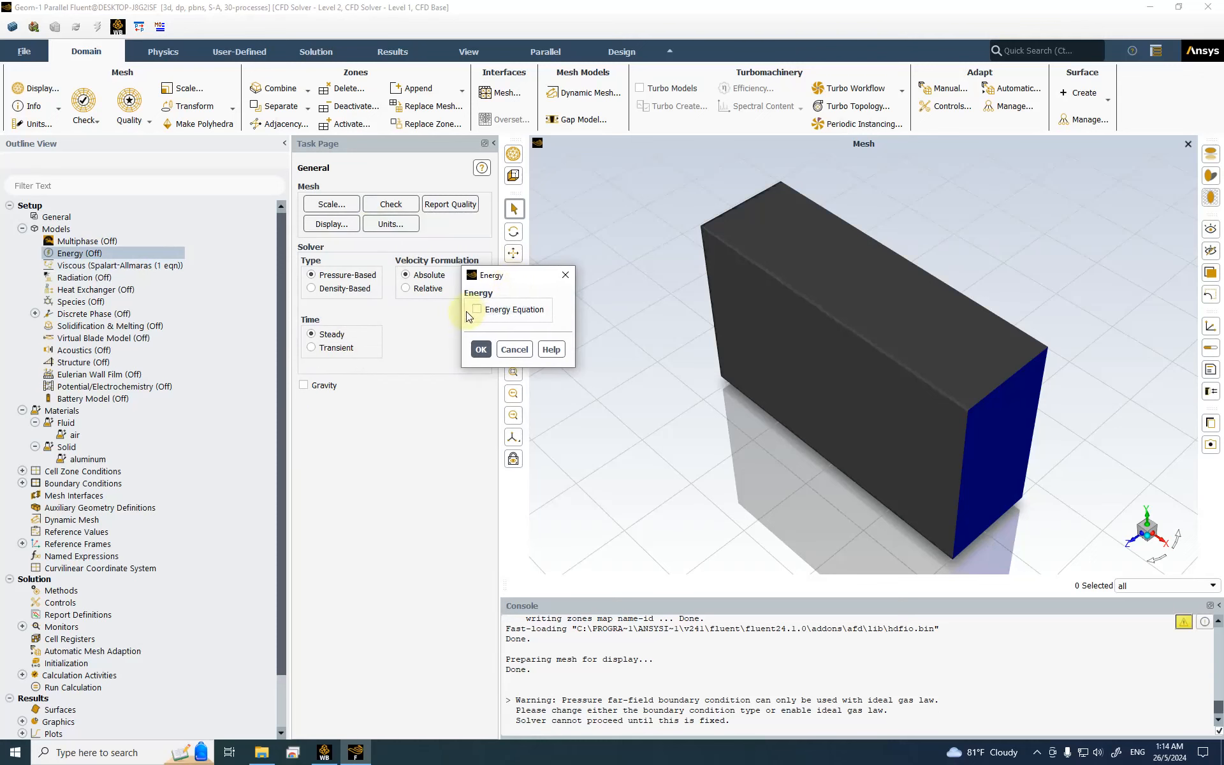
left_click_drag(503, 274, 449, 354)
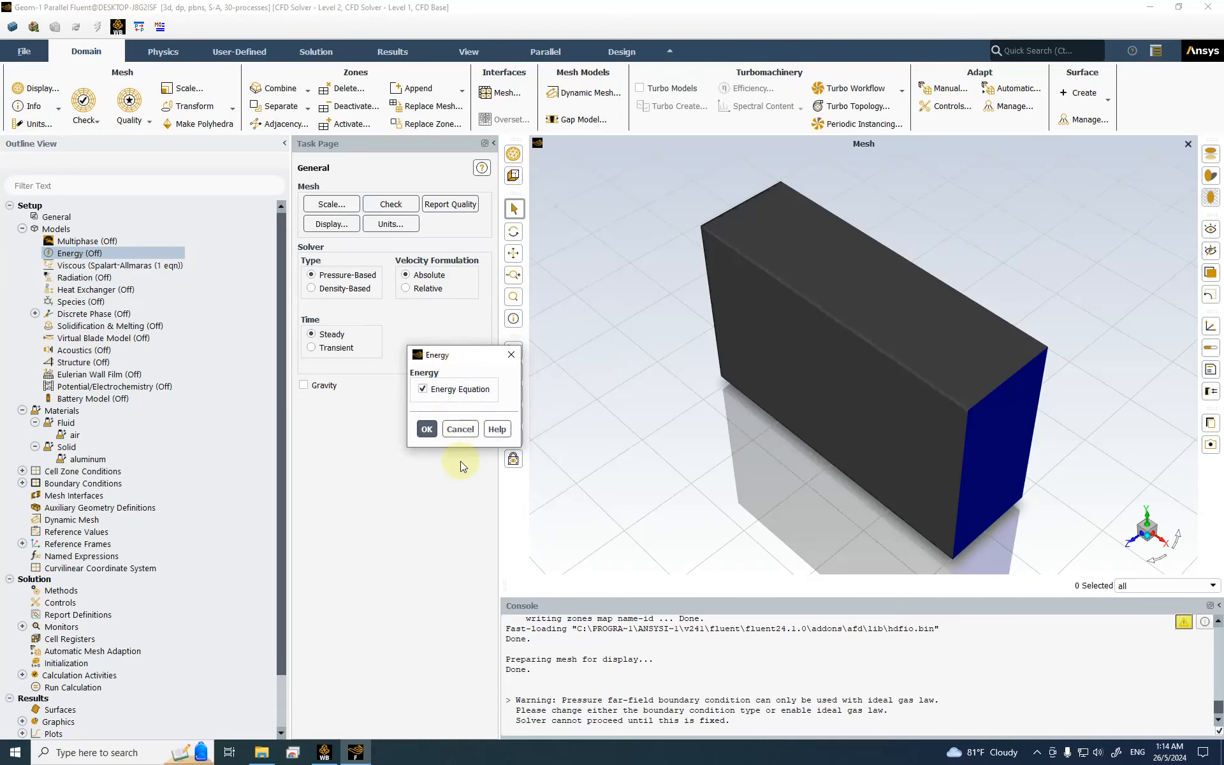
left_click(432, 434)
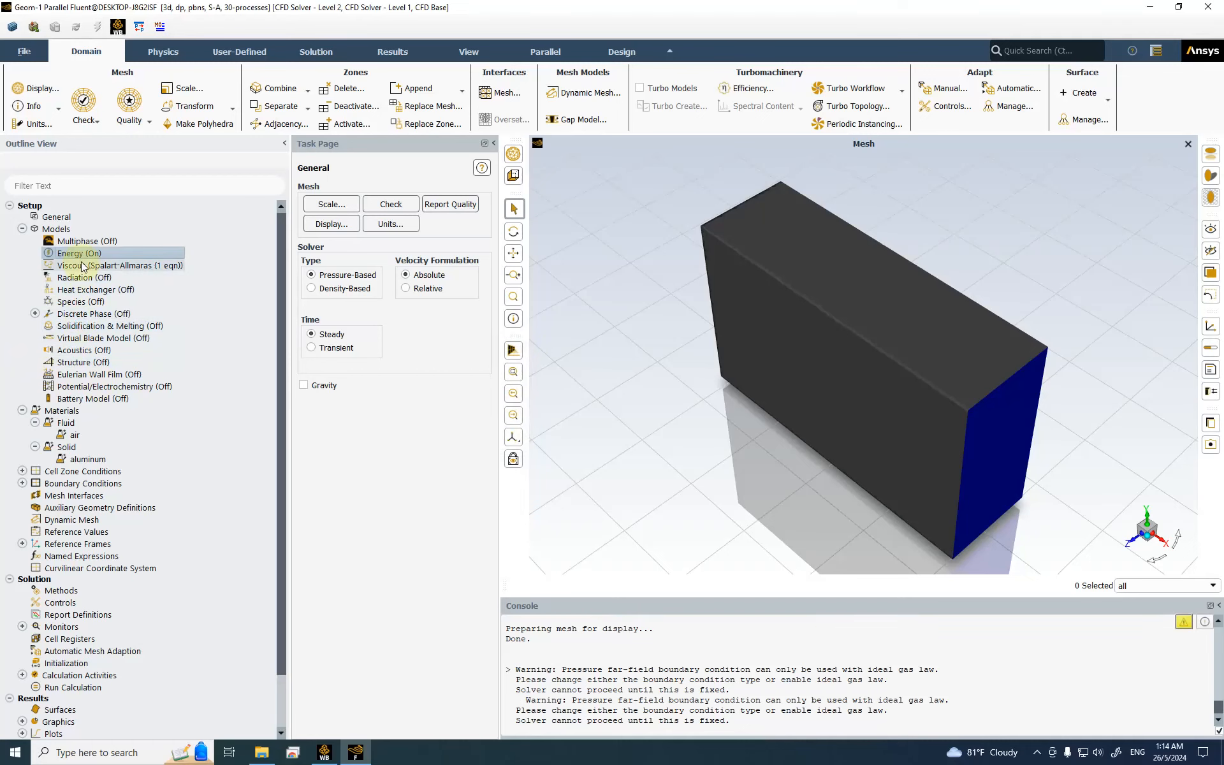
Step: Set air's density method to ideal-gas, apply the change, and close the materials editor
double_click(87, 436)
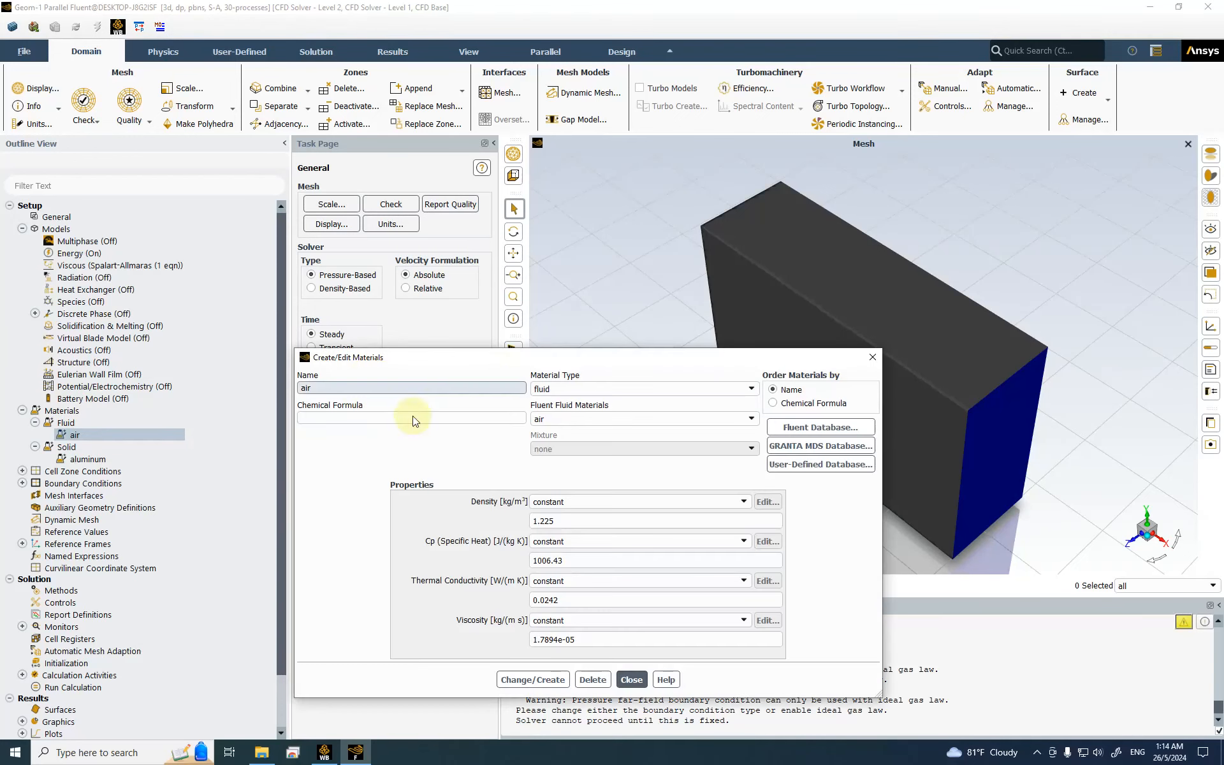
left_click_drag(592, 366, 636, 149)
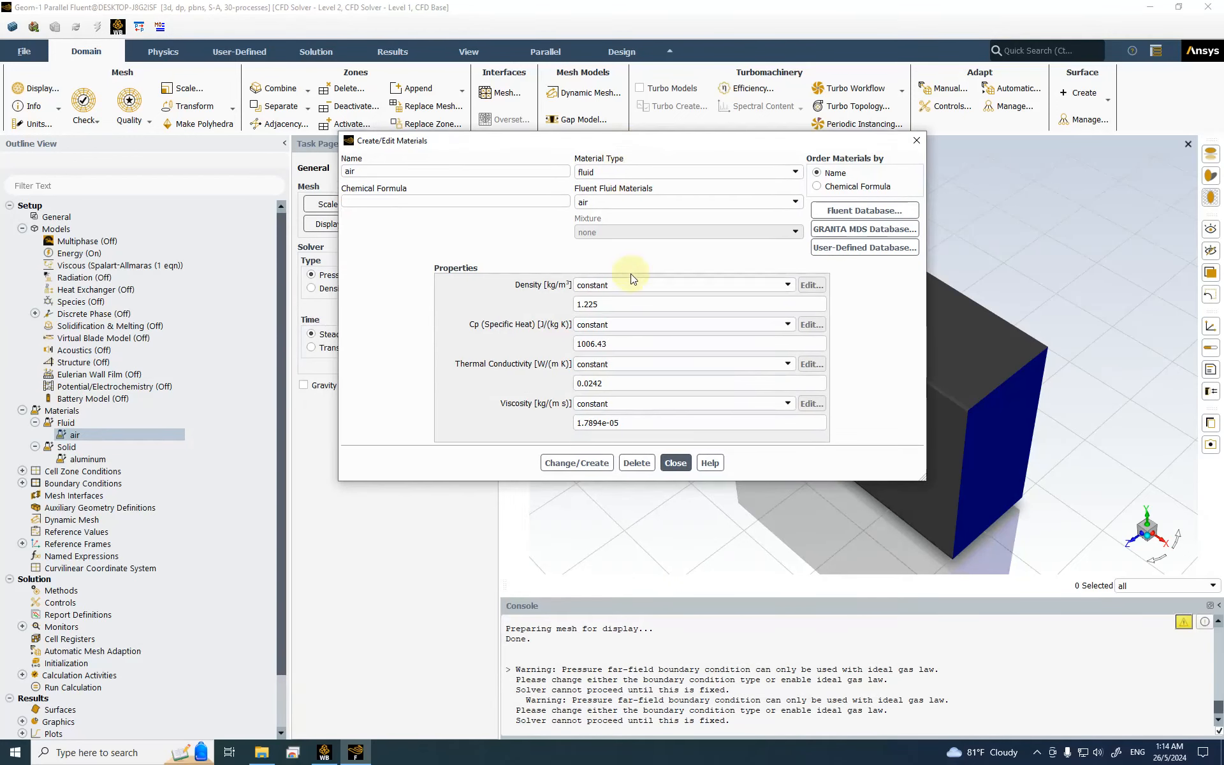
left_click(623, 286)
left_click(623, 308)
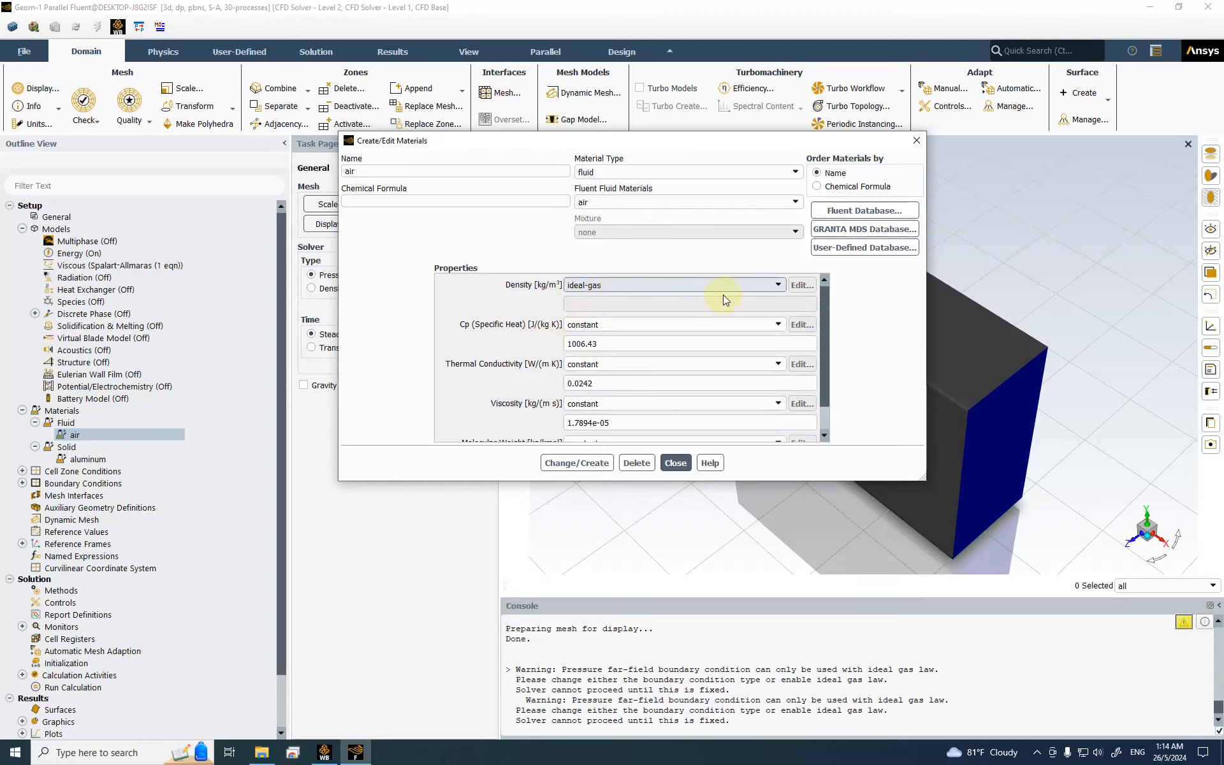
left_click_drag(821, 340, 826, 378)
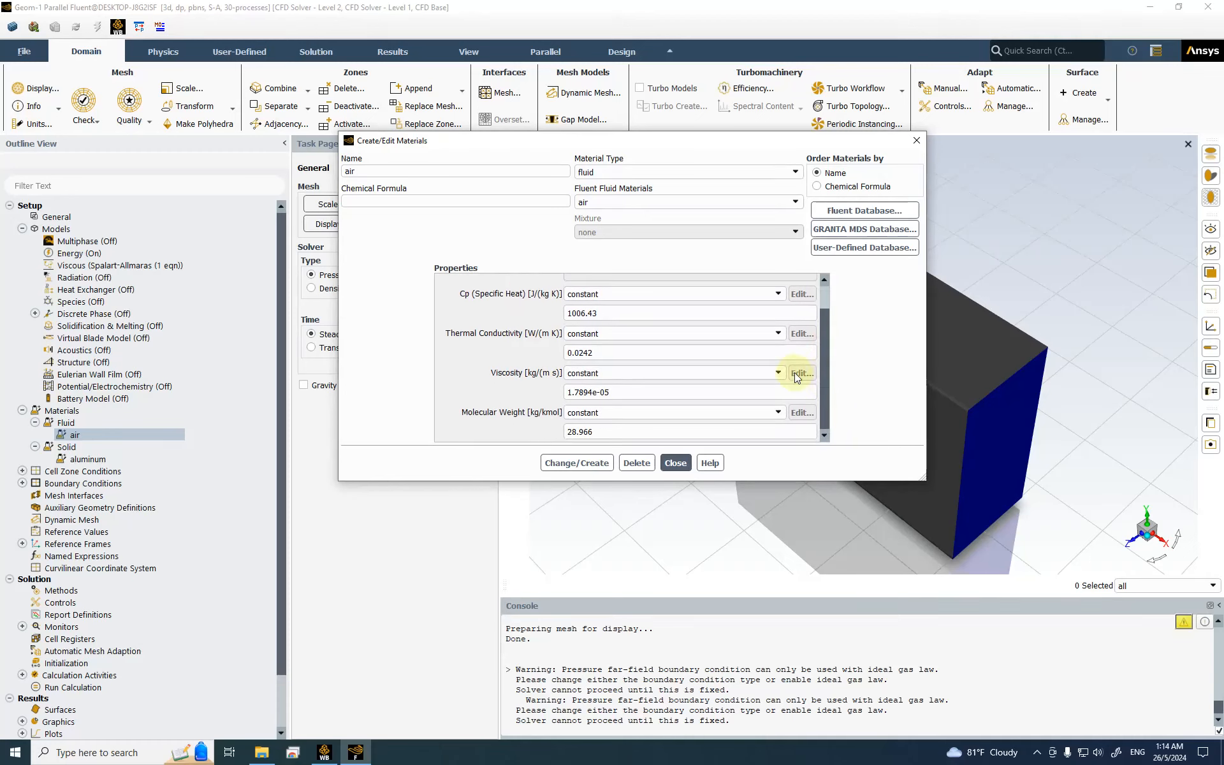
left_click(596, 465)
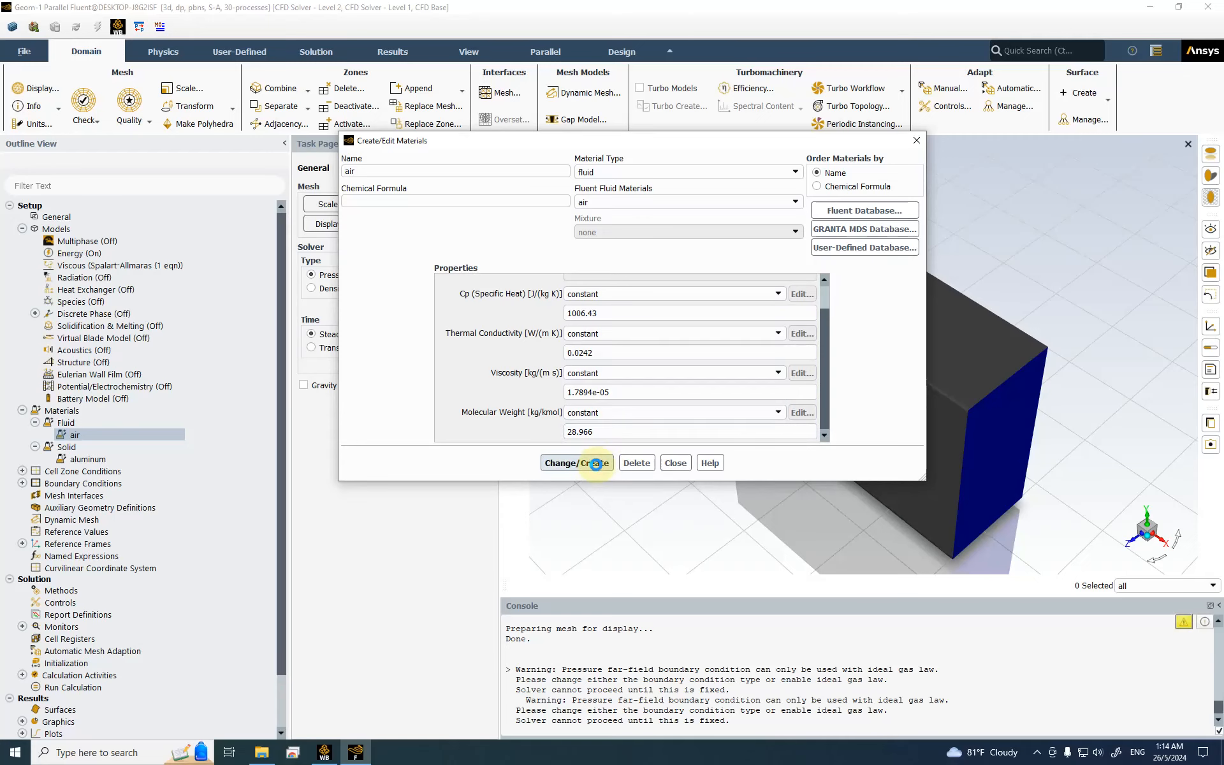
left_click(673, 464)
scroll(122, 473, "down", 2)
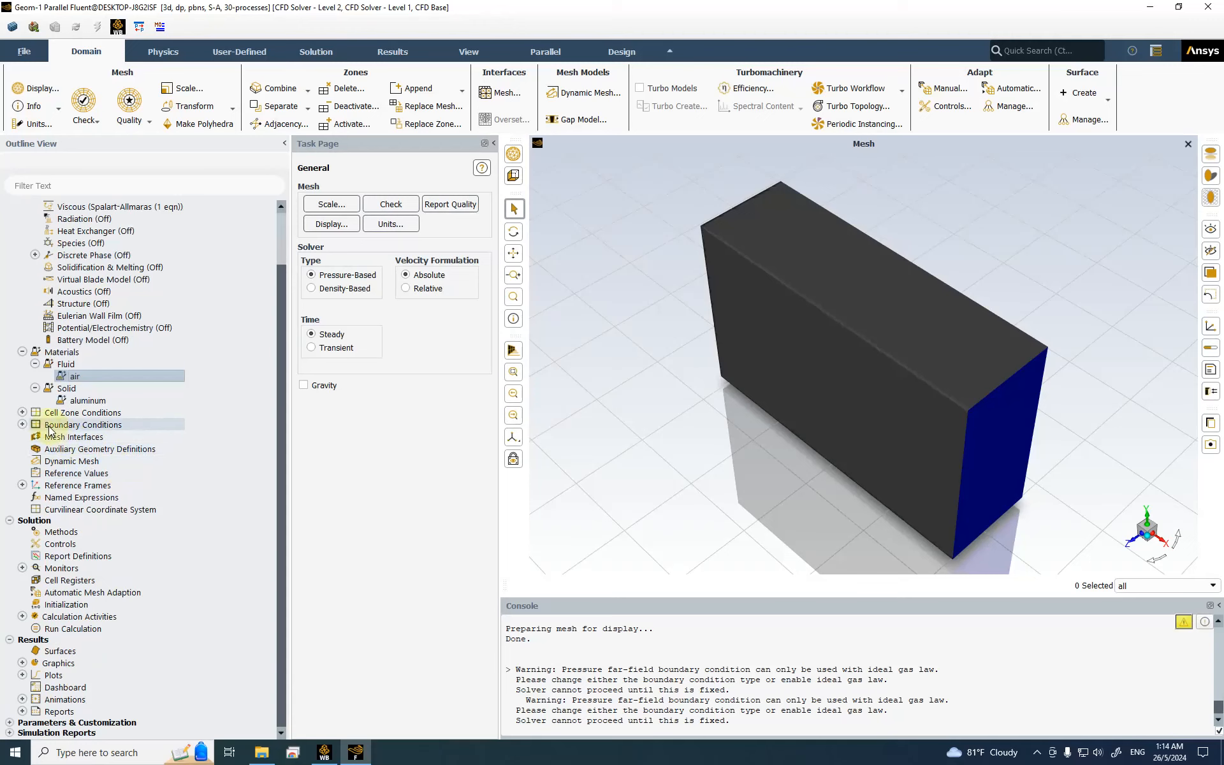
left_click(22, 413)
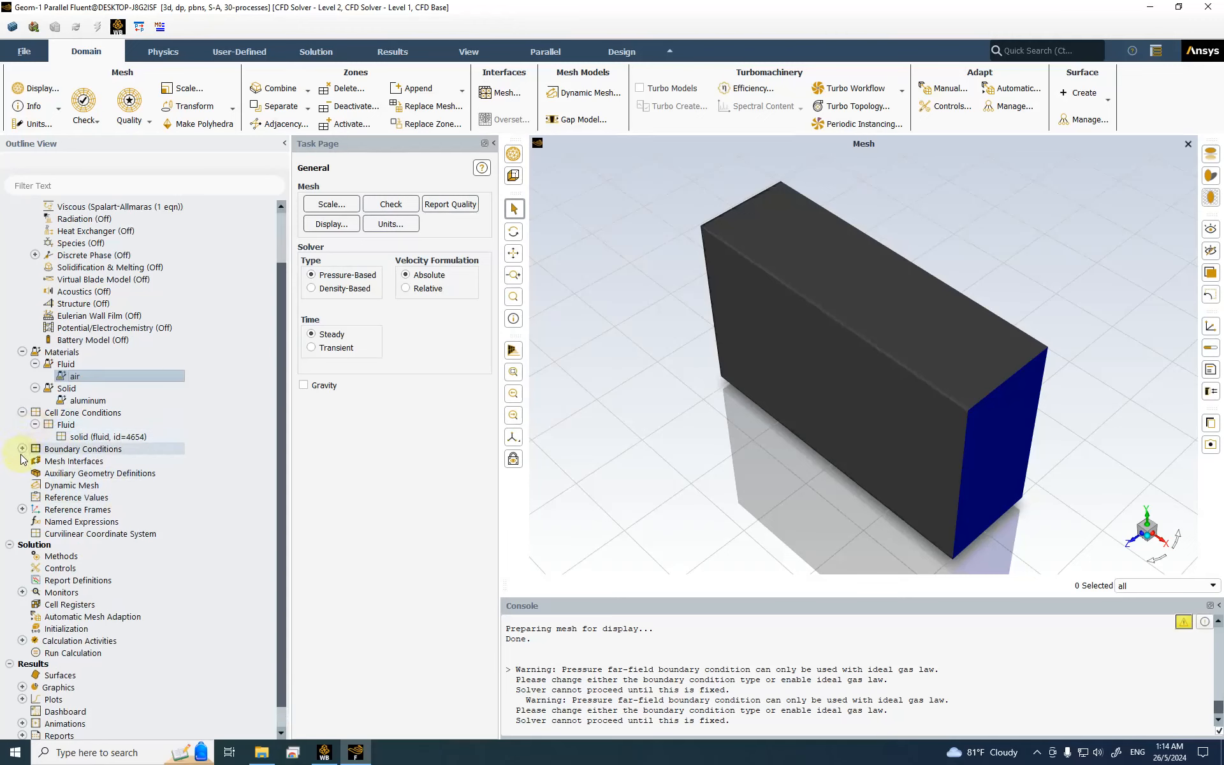
Step: Review the farfield boundary's Mach 0.6 and viscosity ratio 10, then apply and close it
left_click(22, 449)
left_click(35, 461)
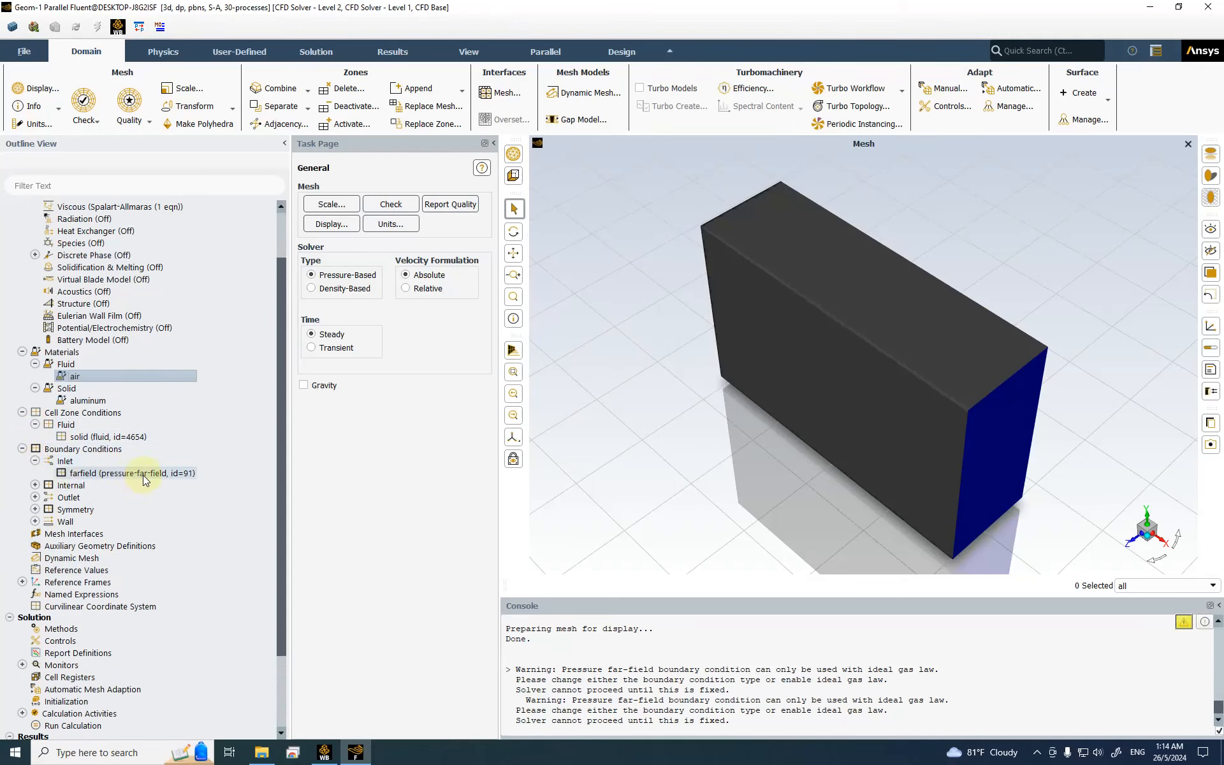
scroll(134, 469, "down", 1)
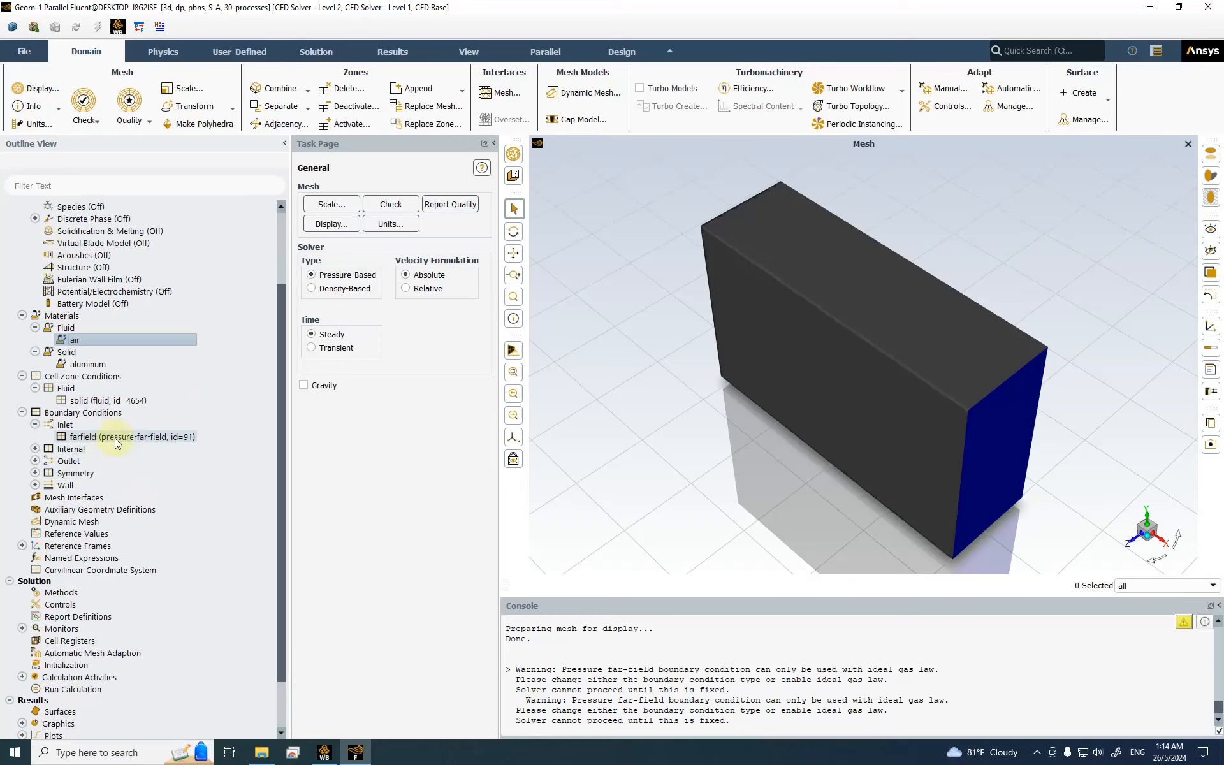
left_click(115, 438)
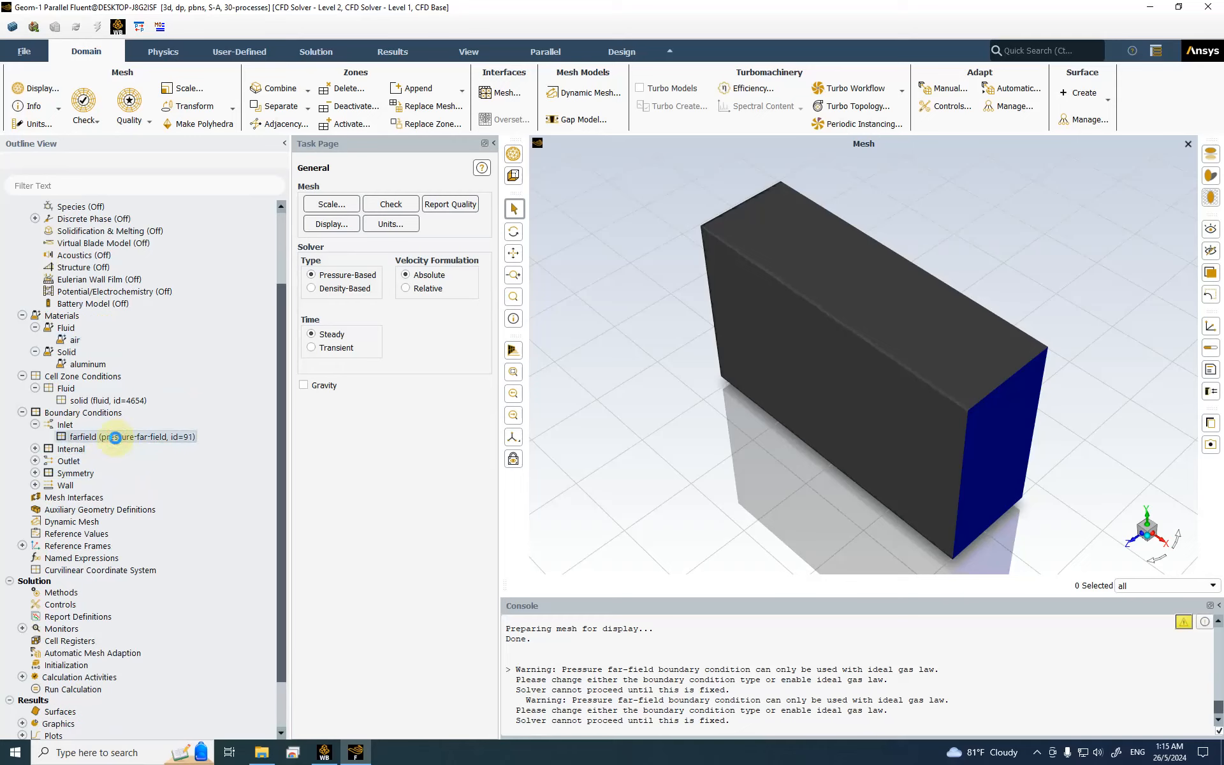
double_click(114, 437)
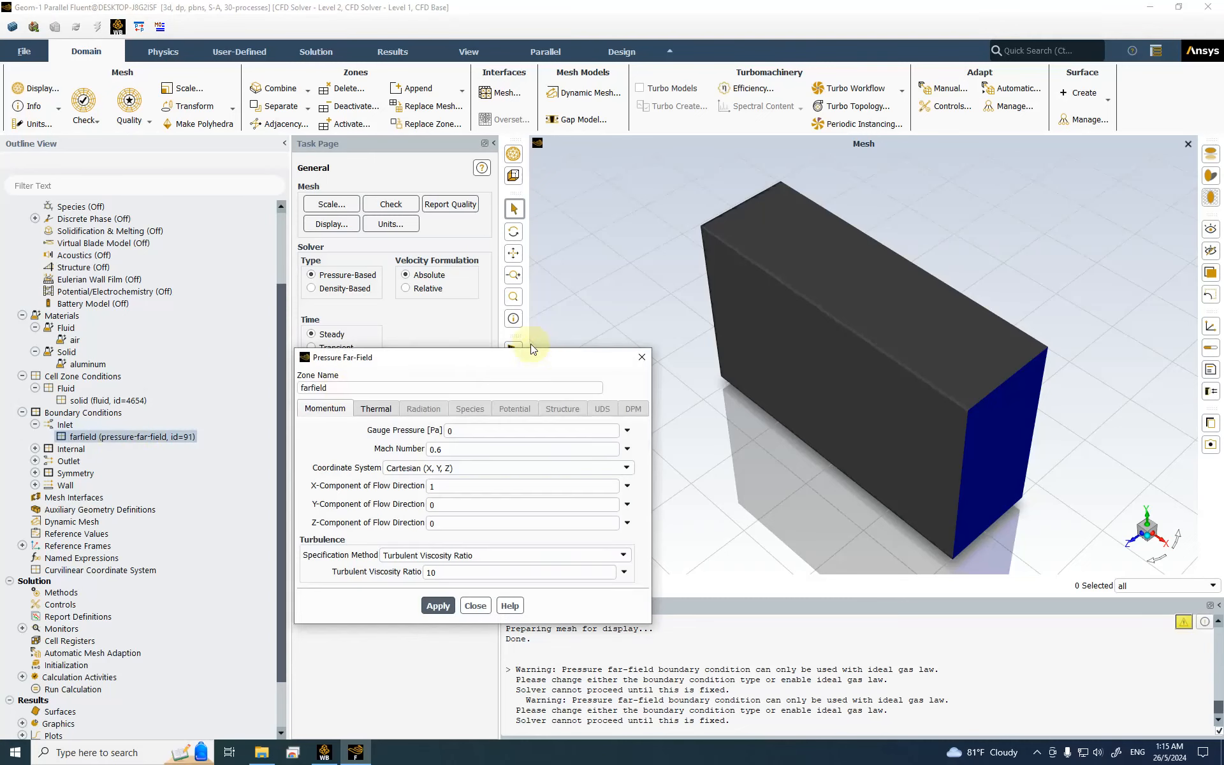
left_click_drag(459, 362, 579, 219)
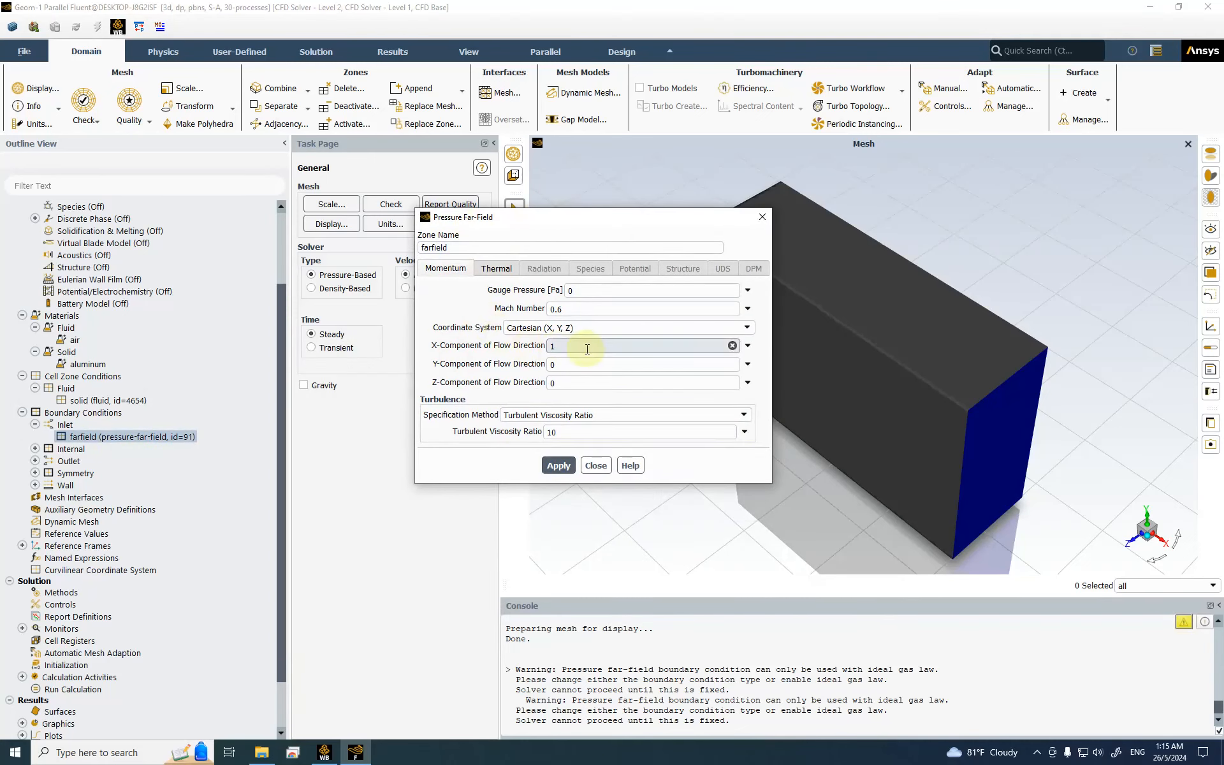
left_click(566, 309)
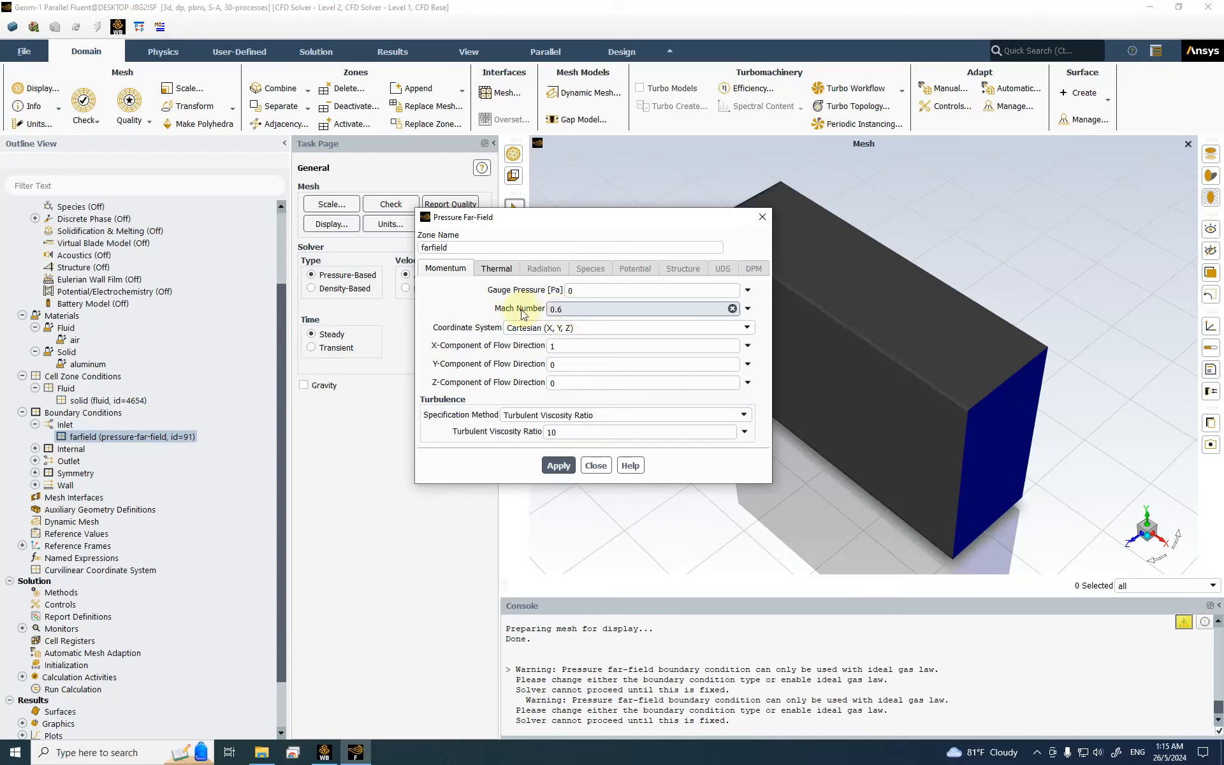
left_click(558, 434)
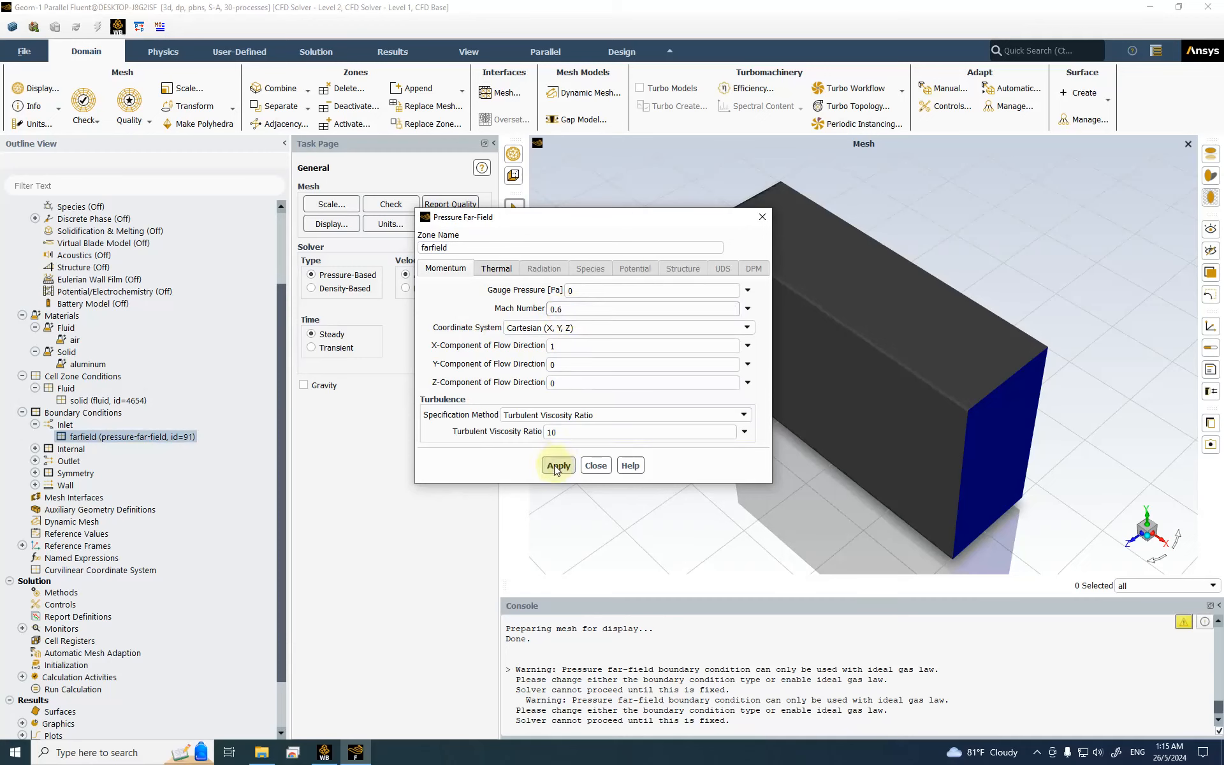
left_click(496, 268)
left_click(449, 268)
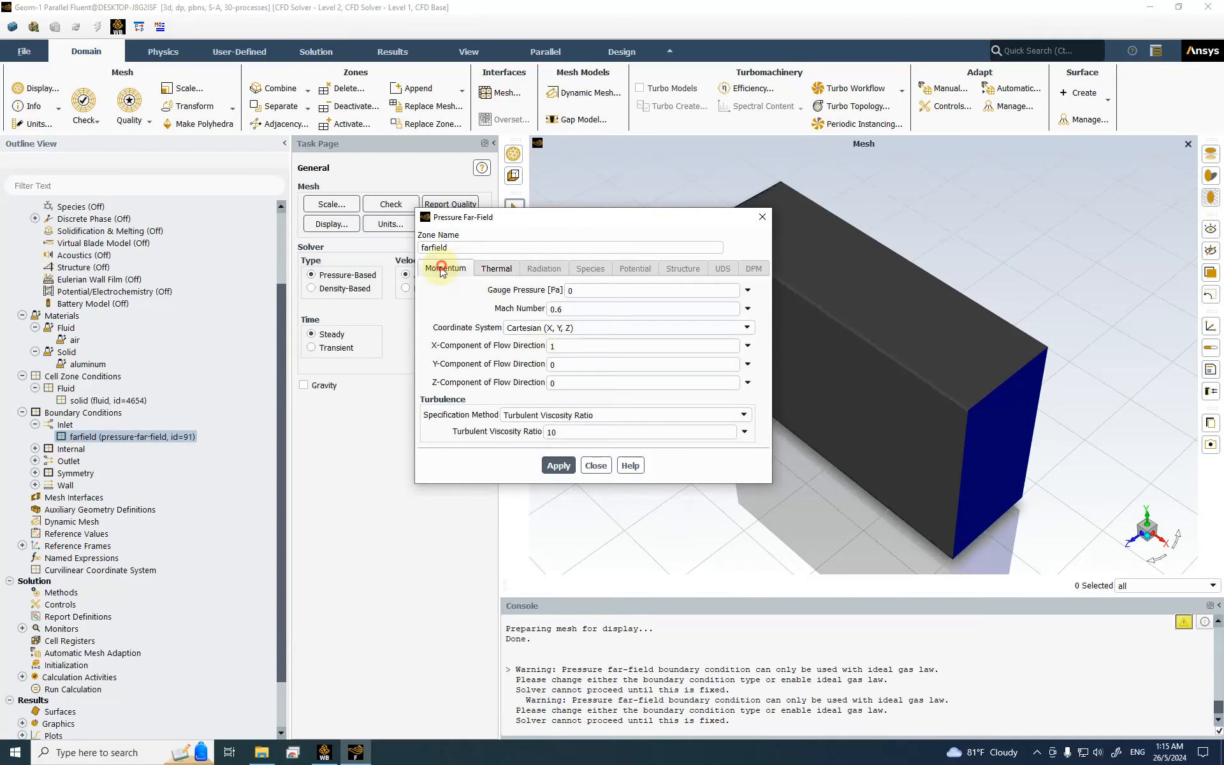
left_click(552, 466)
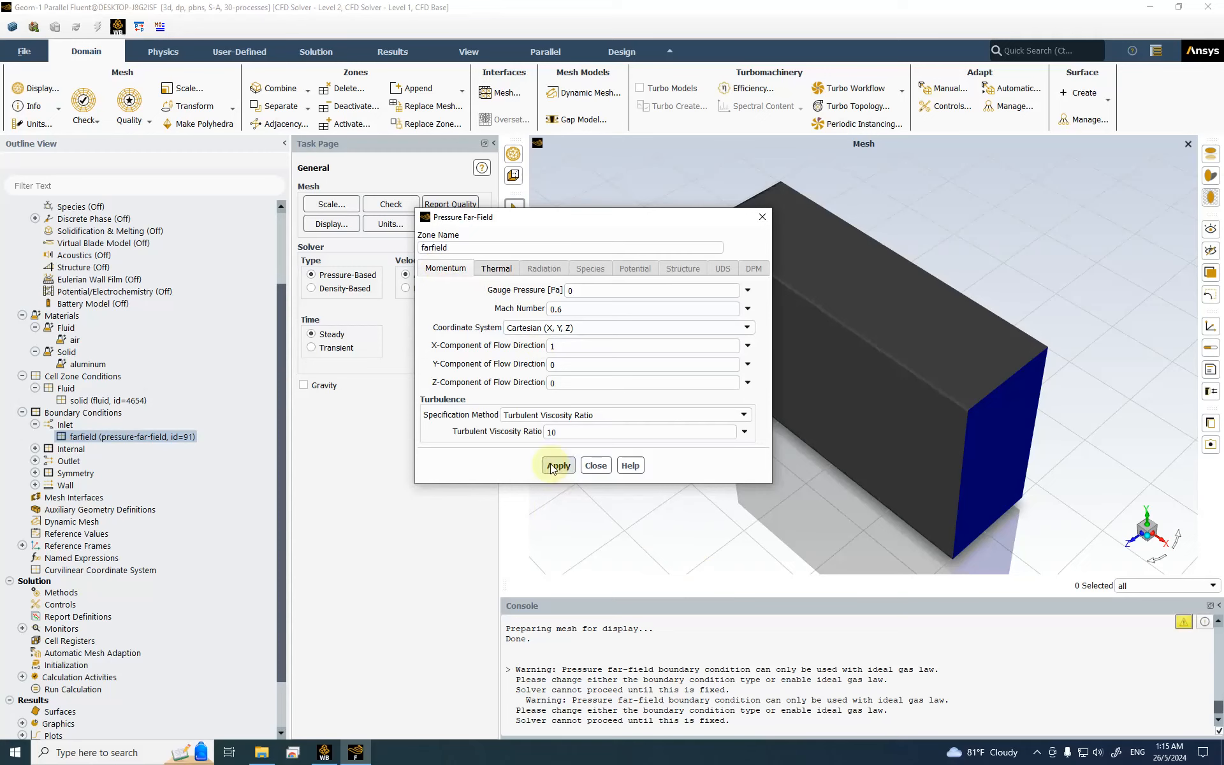
left_click(596, 466)
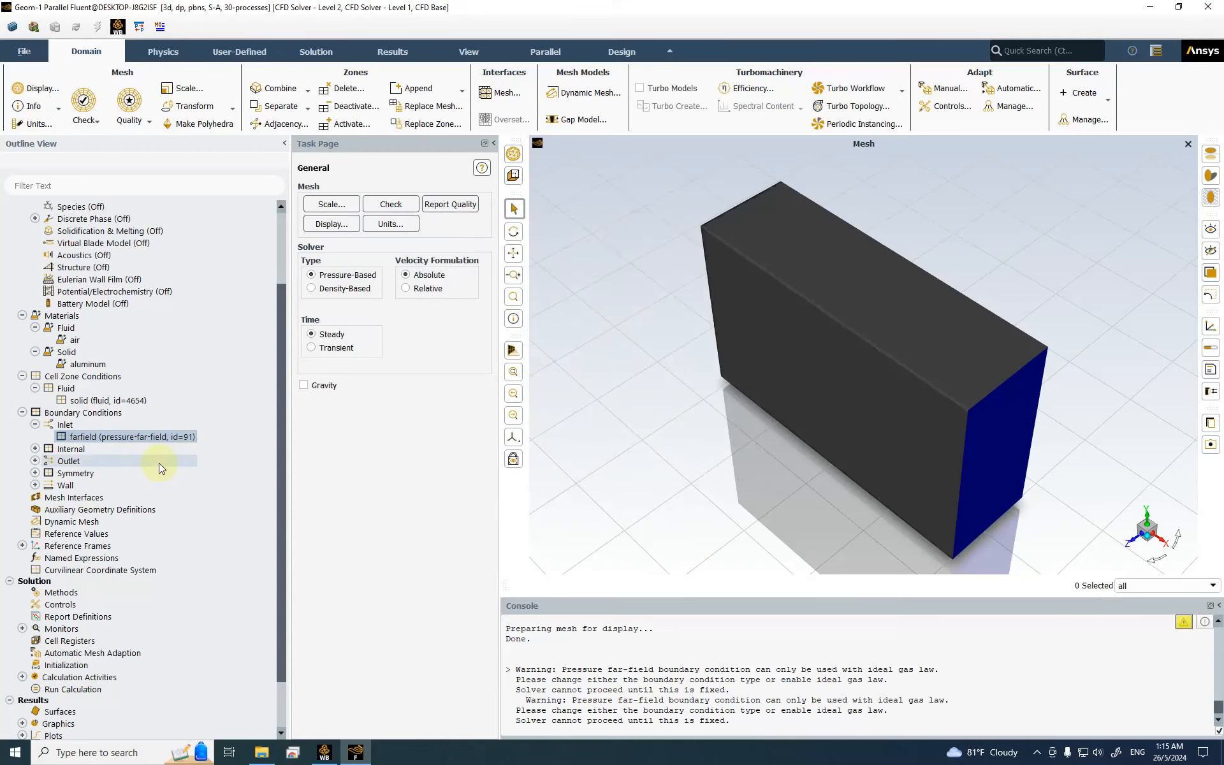
Step: Expand the Outlet and Wall boundary condition groups
left_click(35, 460)
left_click(35, 497)
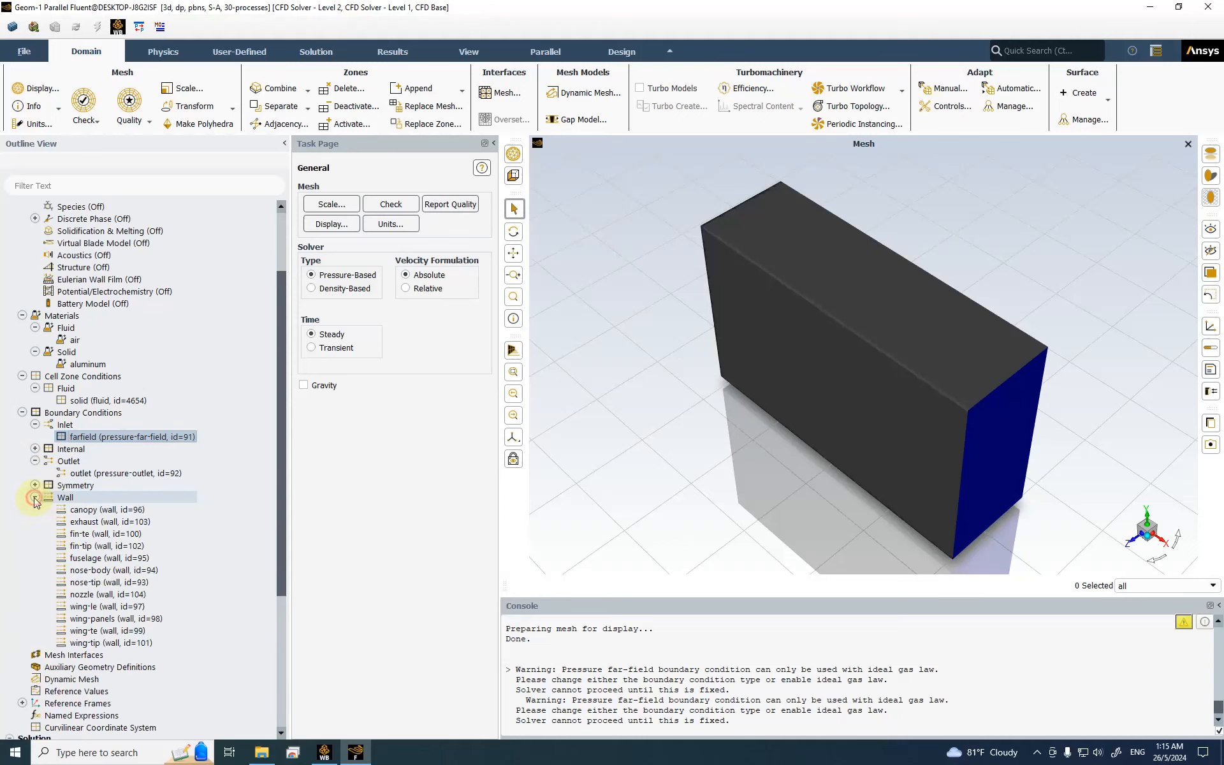
scroll(83, 514, "down", 6)
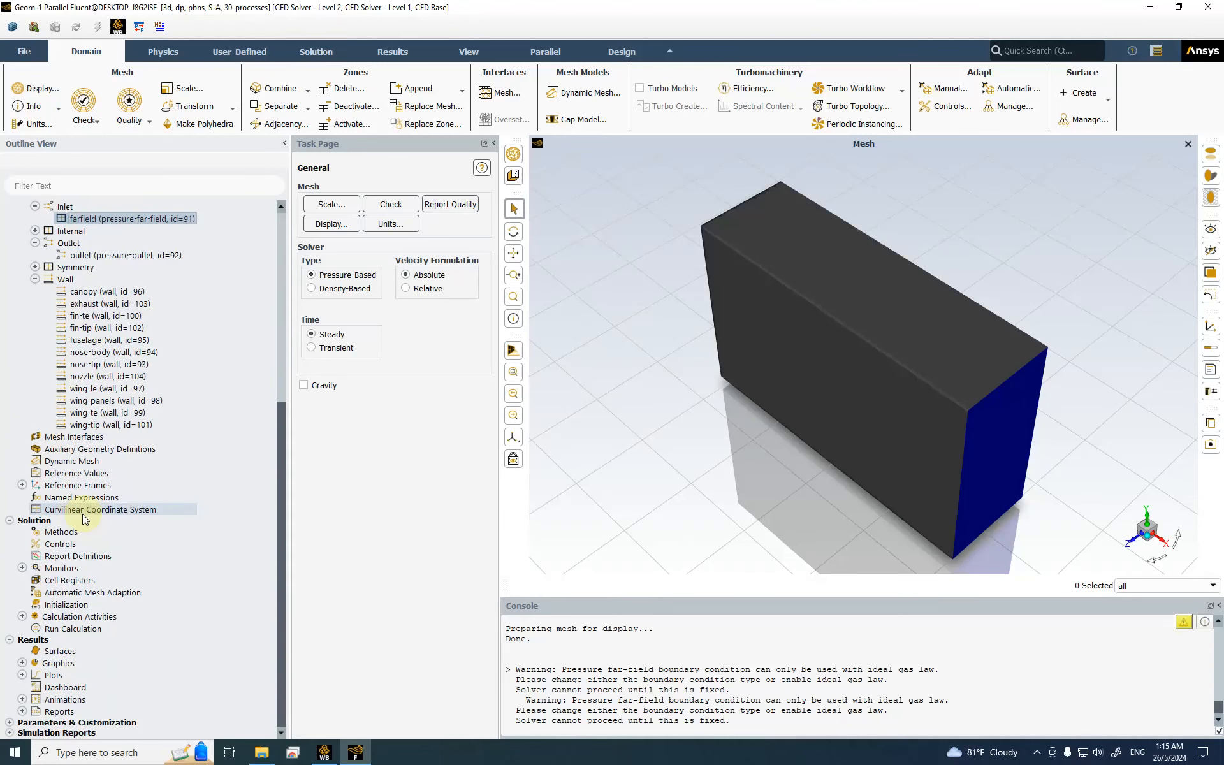
Step: Compute reference values from farfield, keeping the reference area at 1
left_click(83, 475)
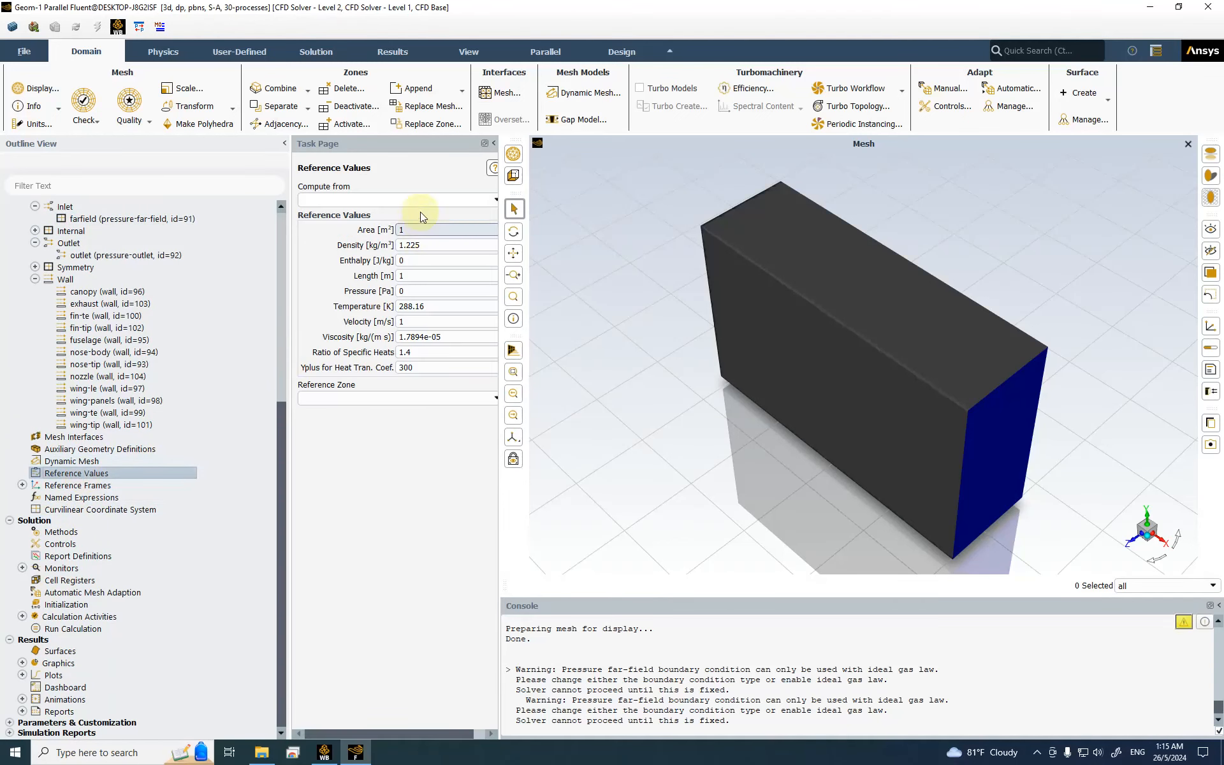
left_click(494, 202)
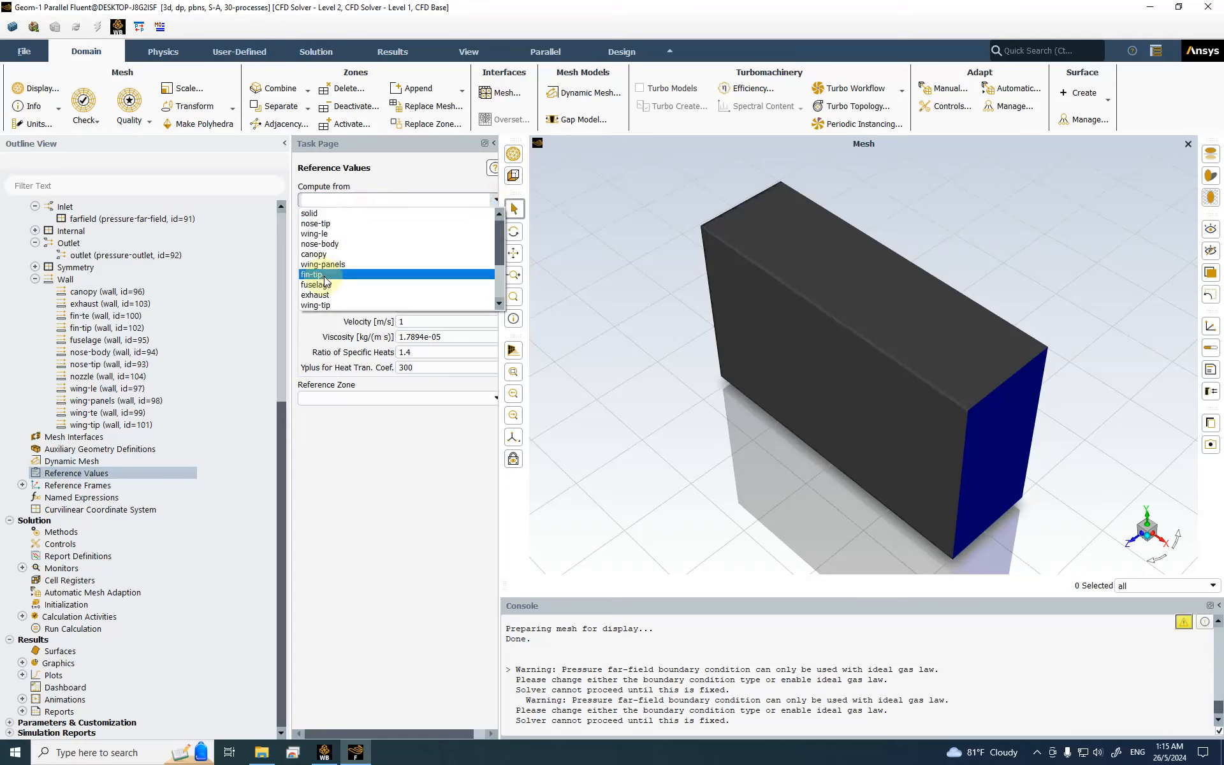
scroll(325, 241, "down", 1)
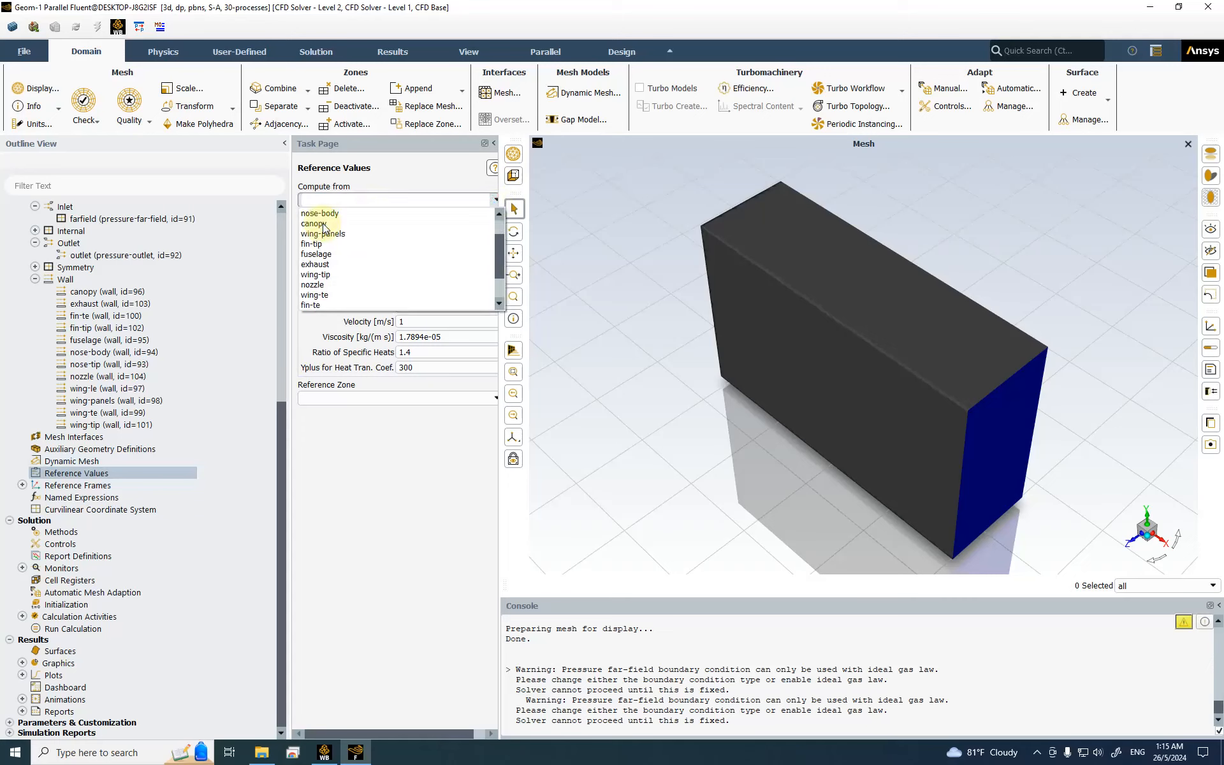
scroll(325, 242, "down", 2)
left_click(328, 279)
left_click(424, 230)
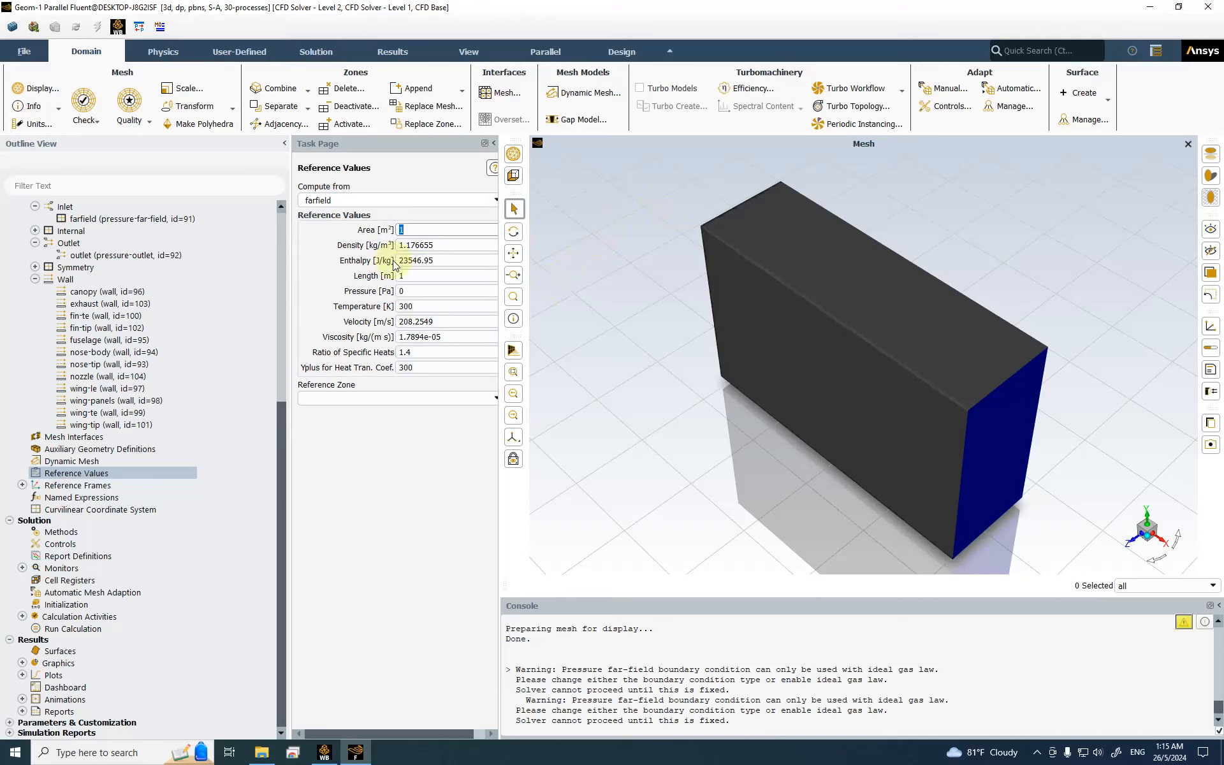
left_click(415, 231)
double_click(411, 231)
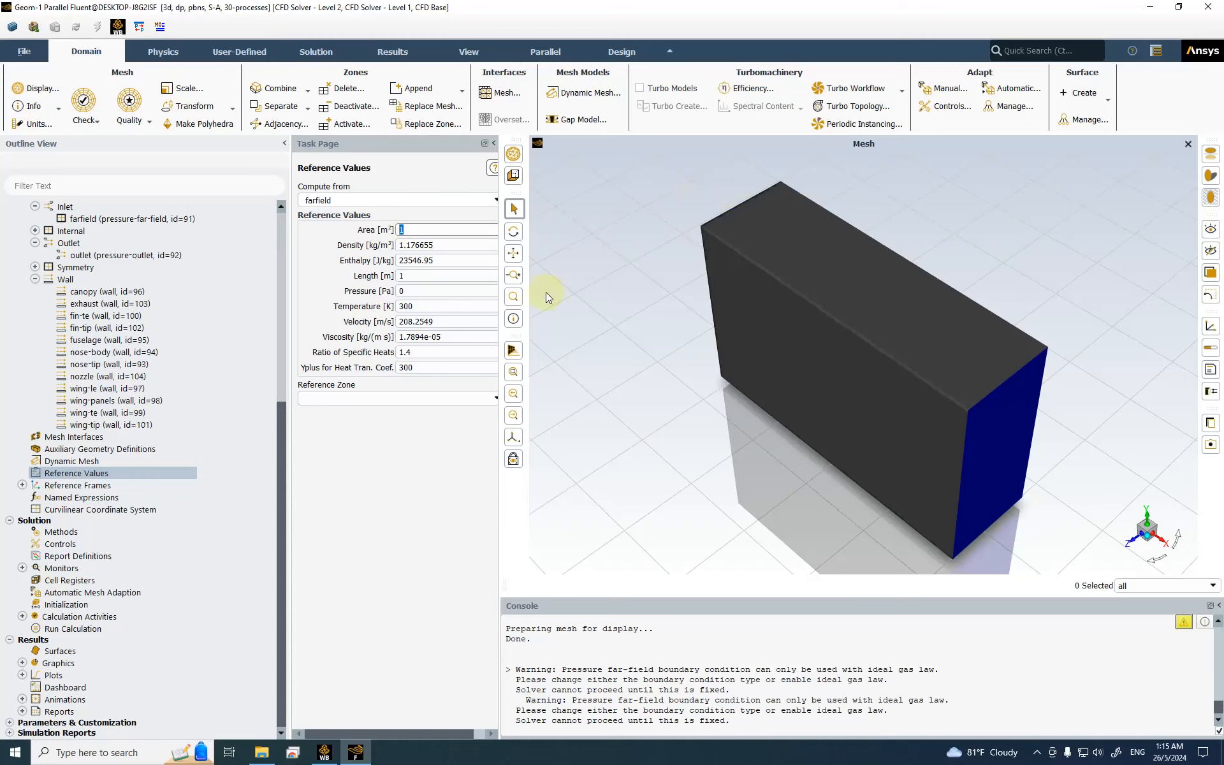
left_click(417, 228)
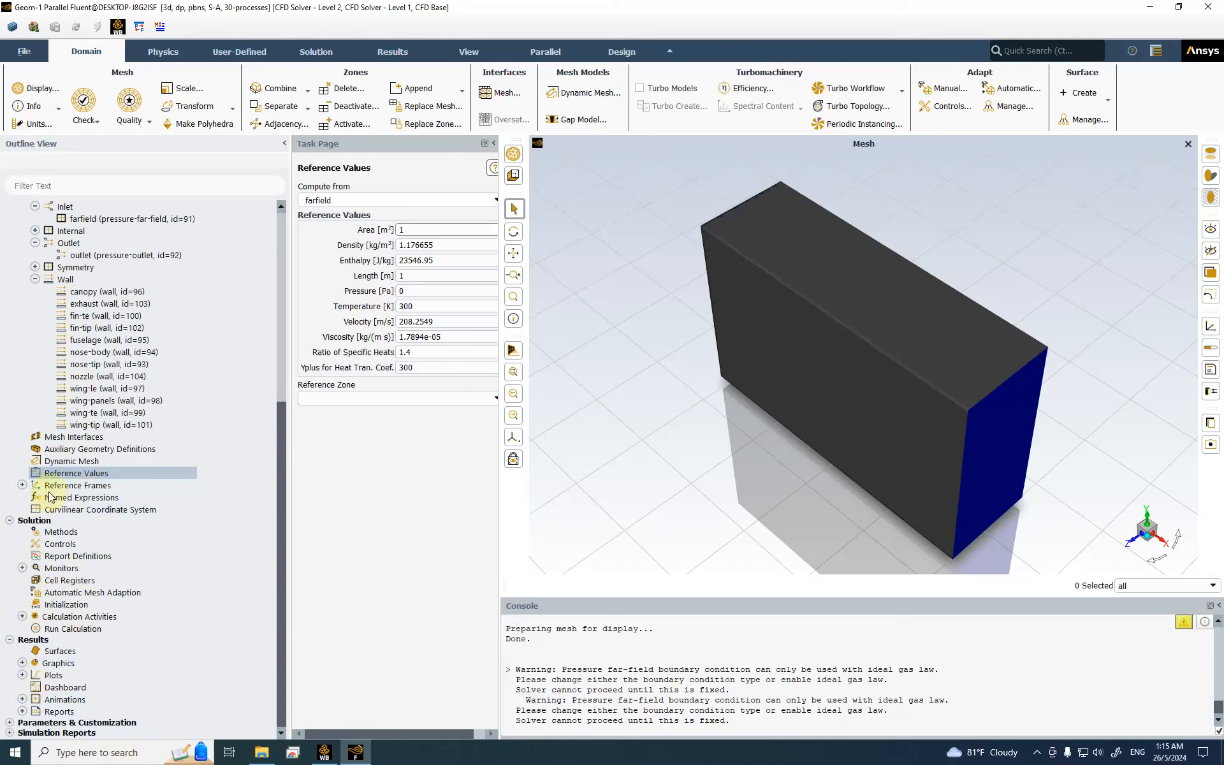
Step: Use SIMPLE coupling with Second Order Upwind turbulent viscosity and High Order Term Relaxation enabled
left_click(56, 532)
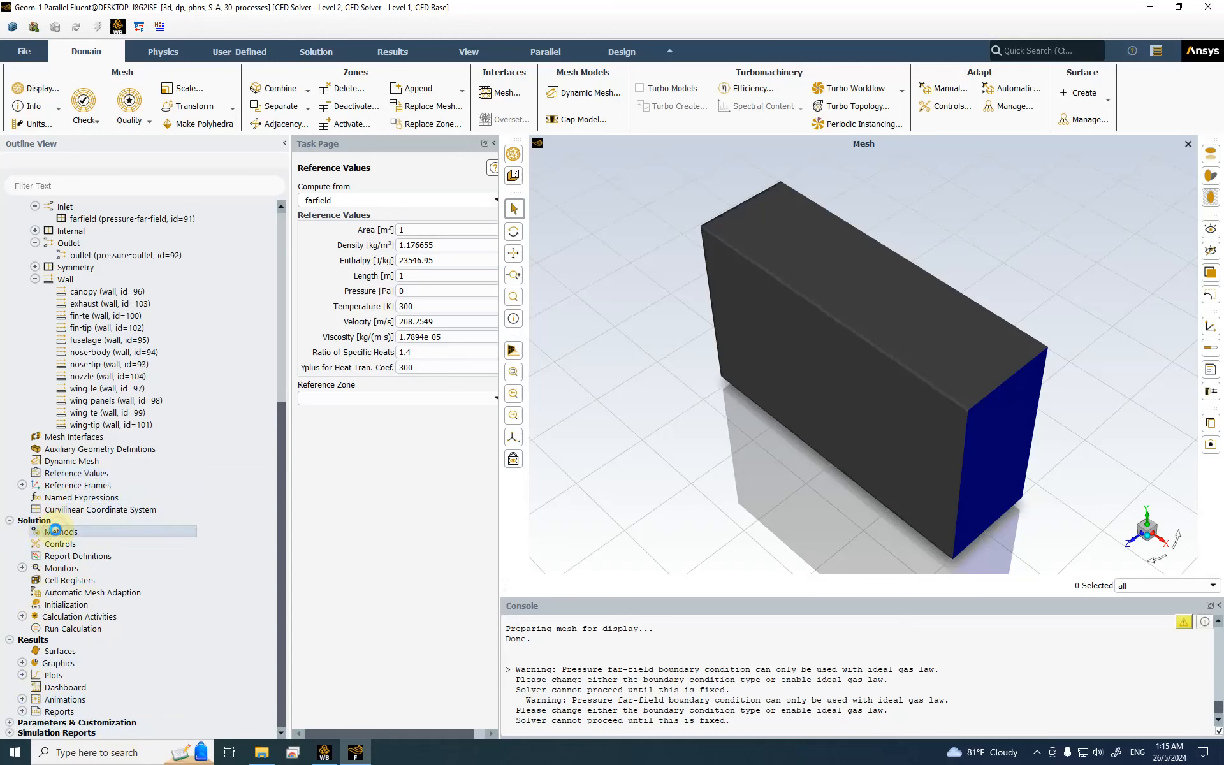
left_click(378, 213)
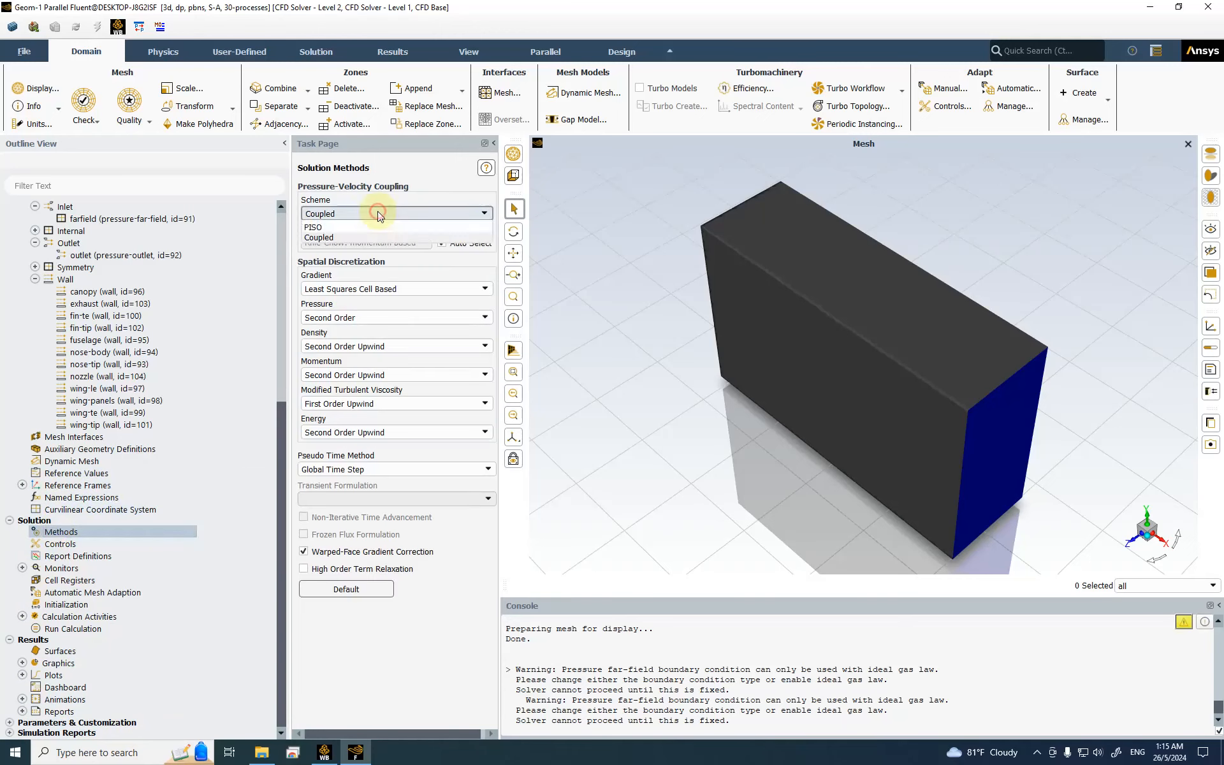
left_click(348, 224)
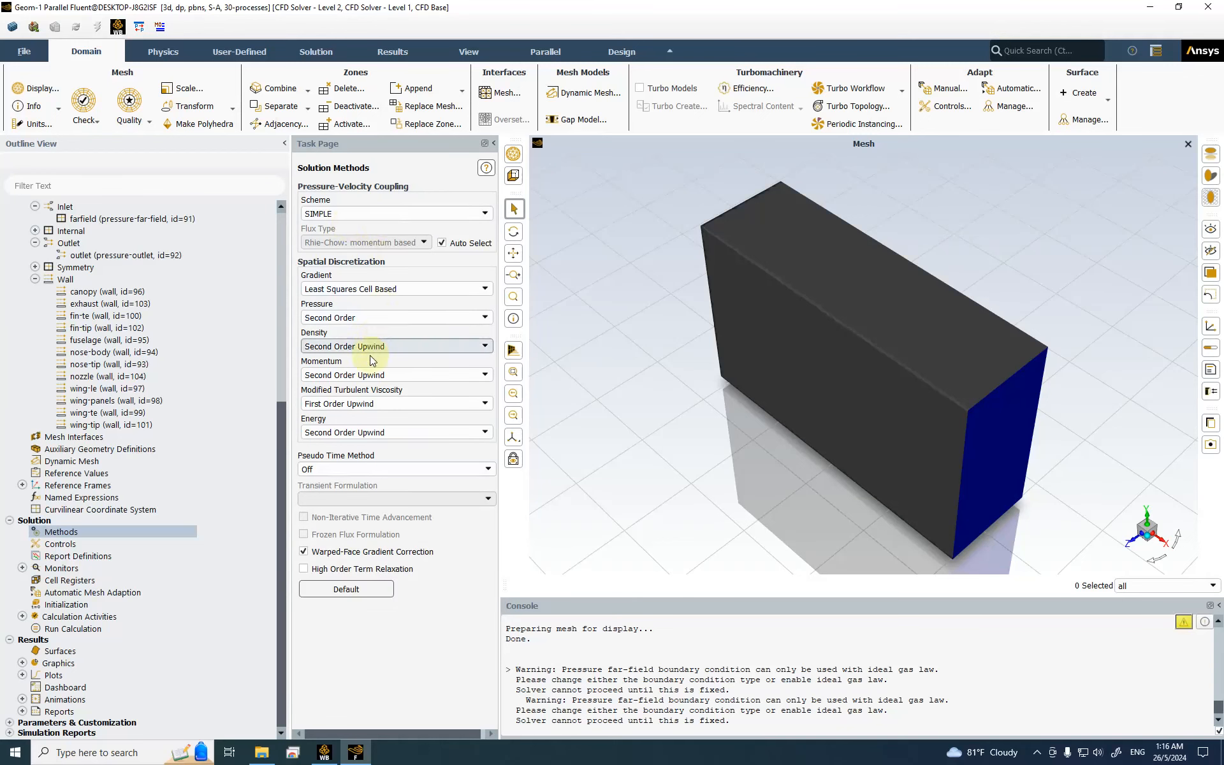
left_click(353, 404)
left_click(350, 428)
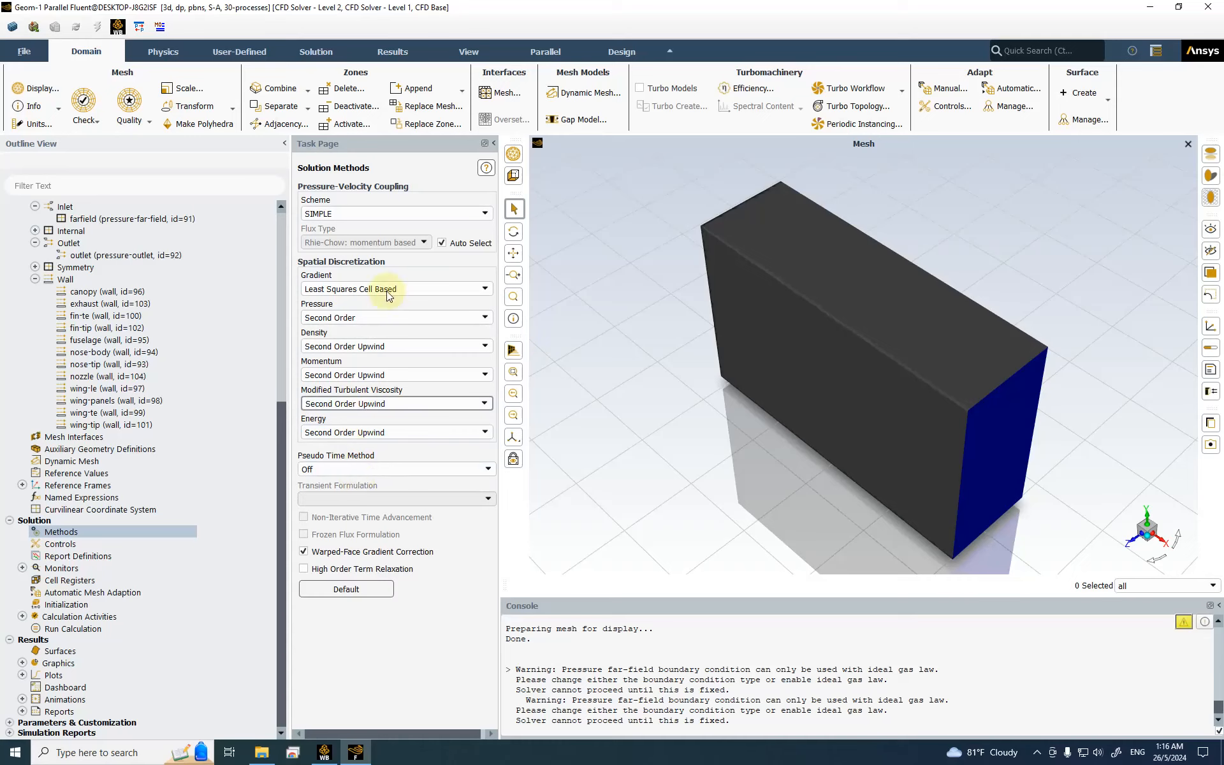
left_click(345, 569)
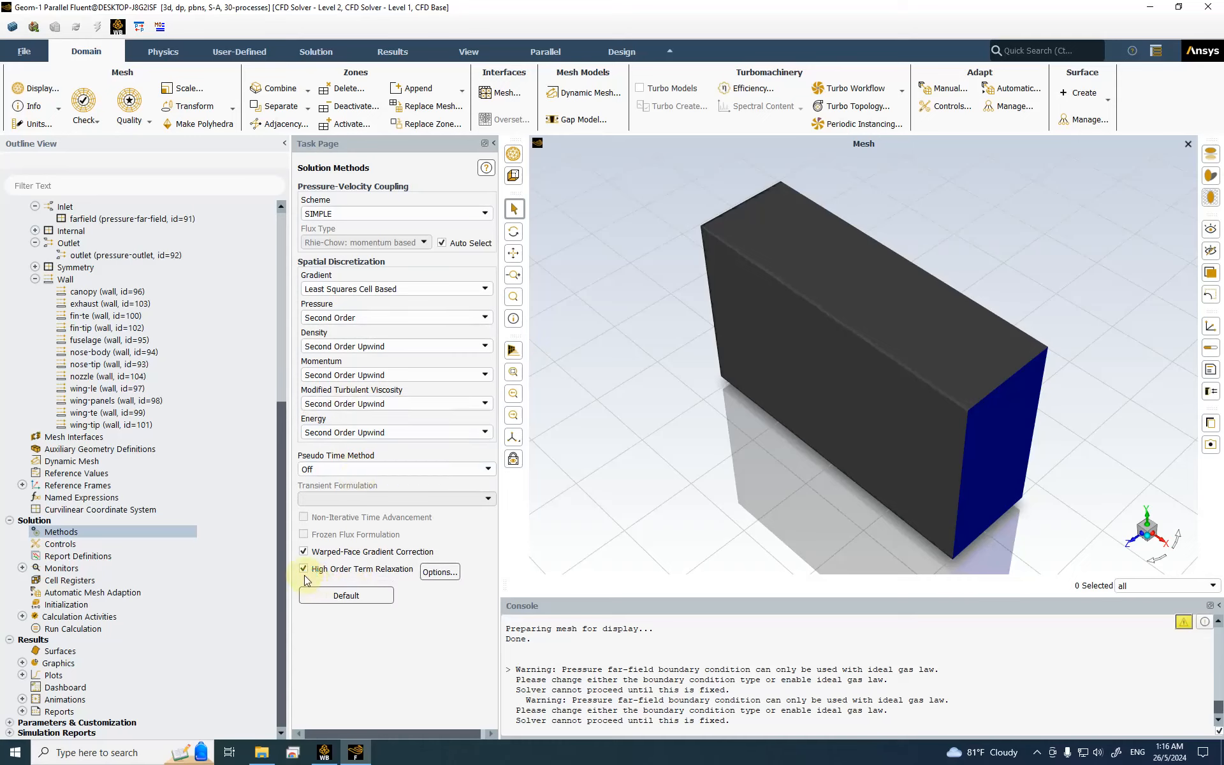
left_click(83, 543)
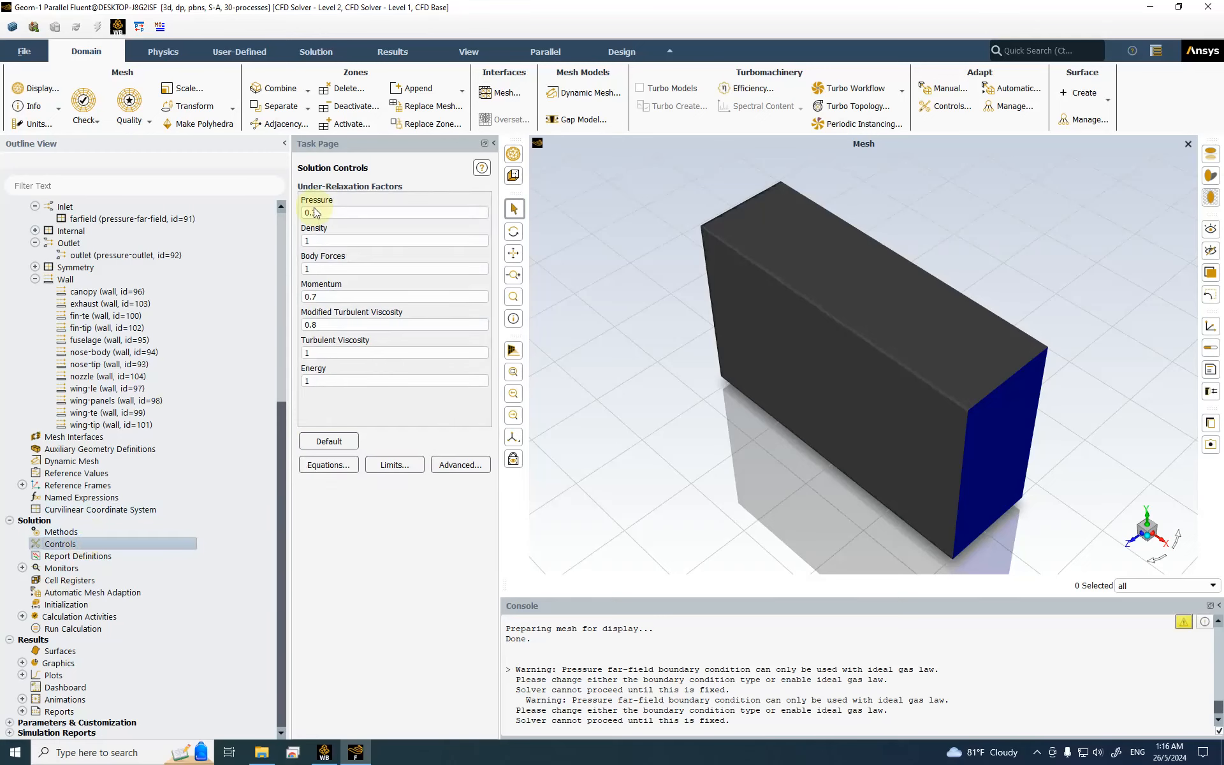
double_click(84, 552)
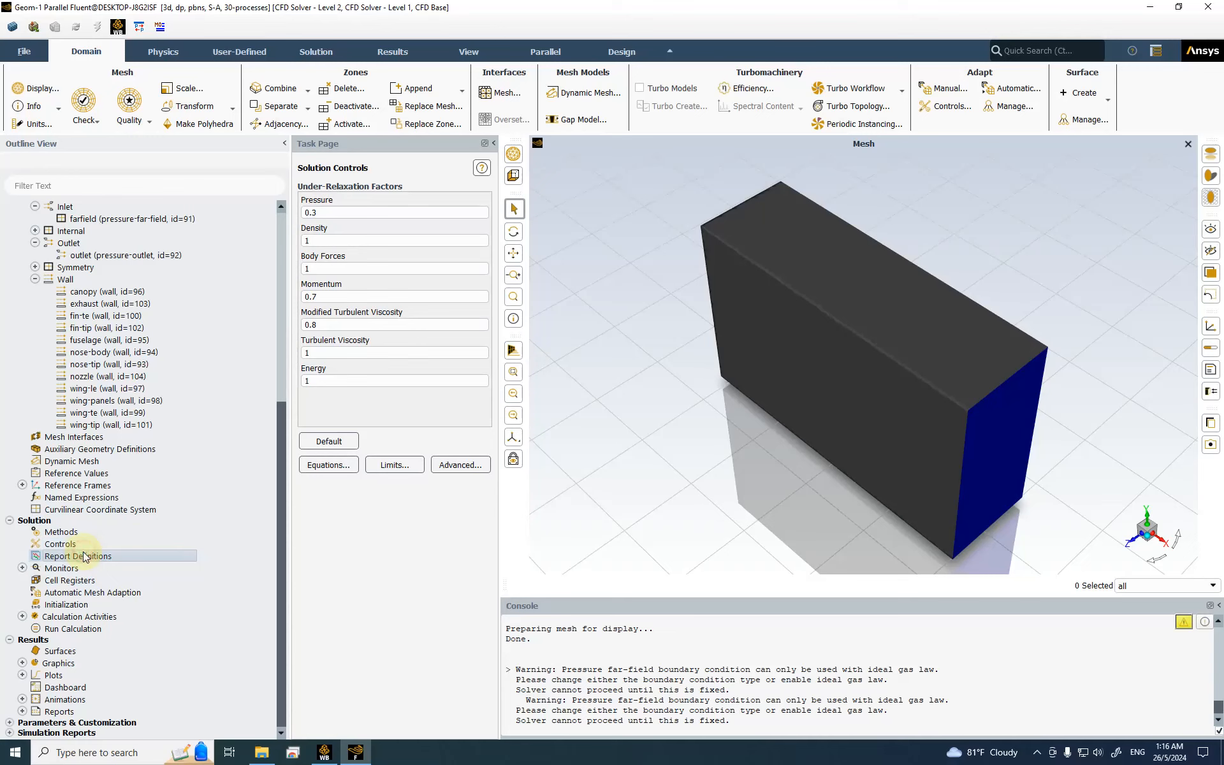
Step: Create drag report cd over all wall zones, printed to console, without a report file
left_click(320, 498)
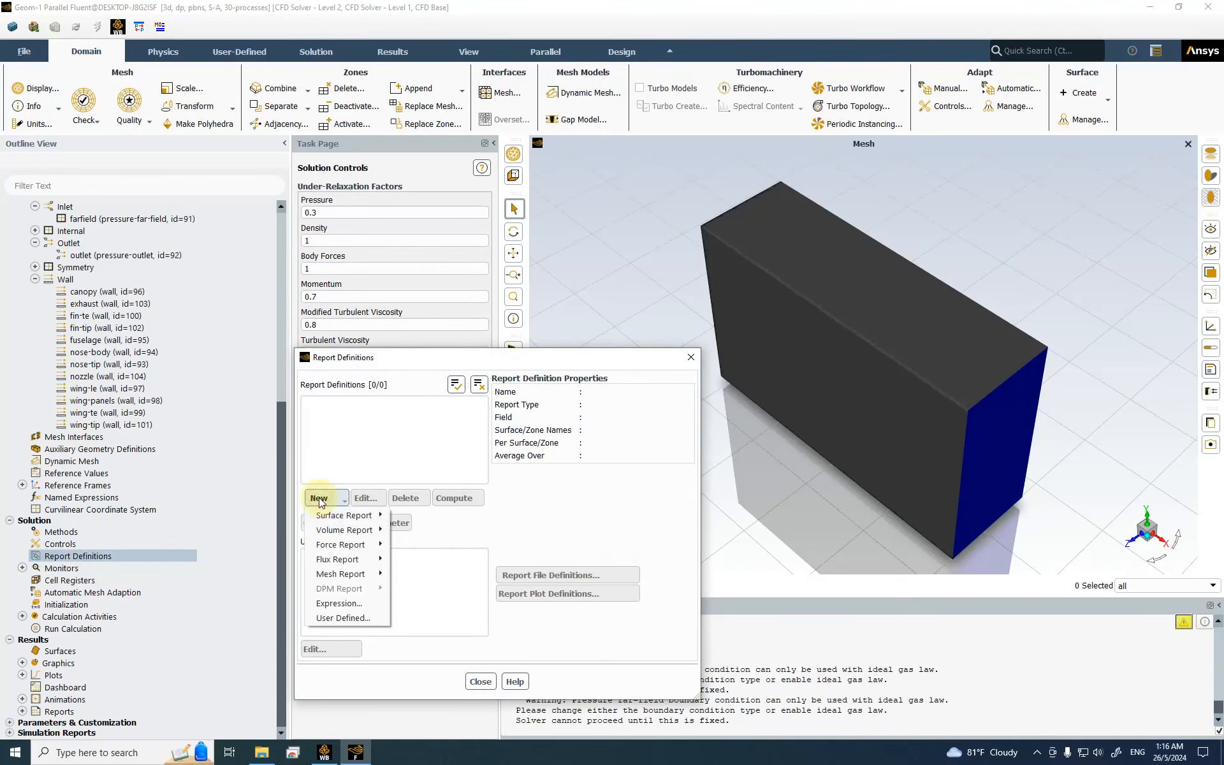
mouse_move(353, 546)
left_click(430, 545)
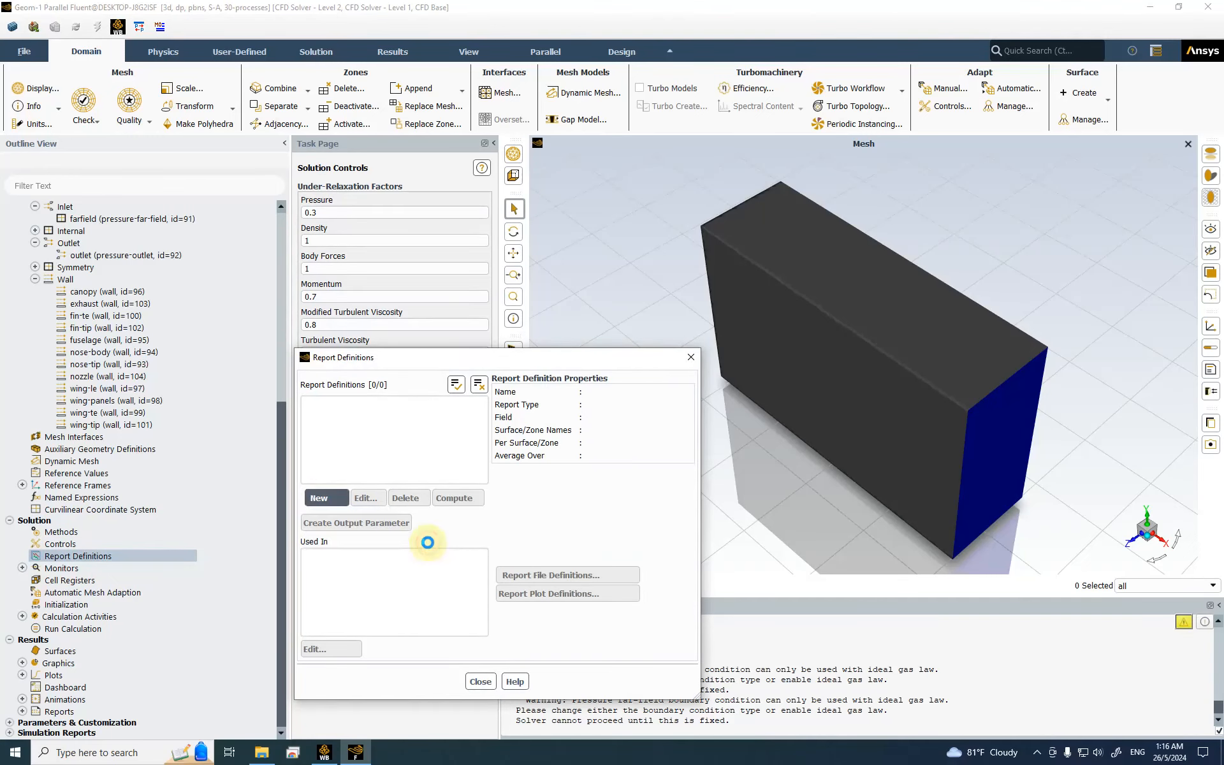
triple_click(454, 163)
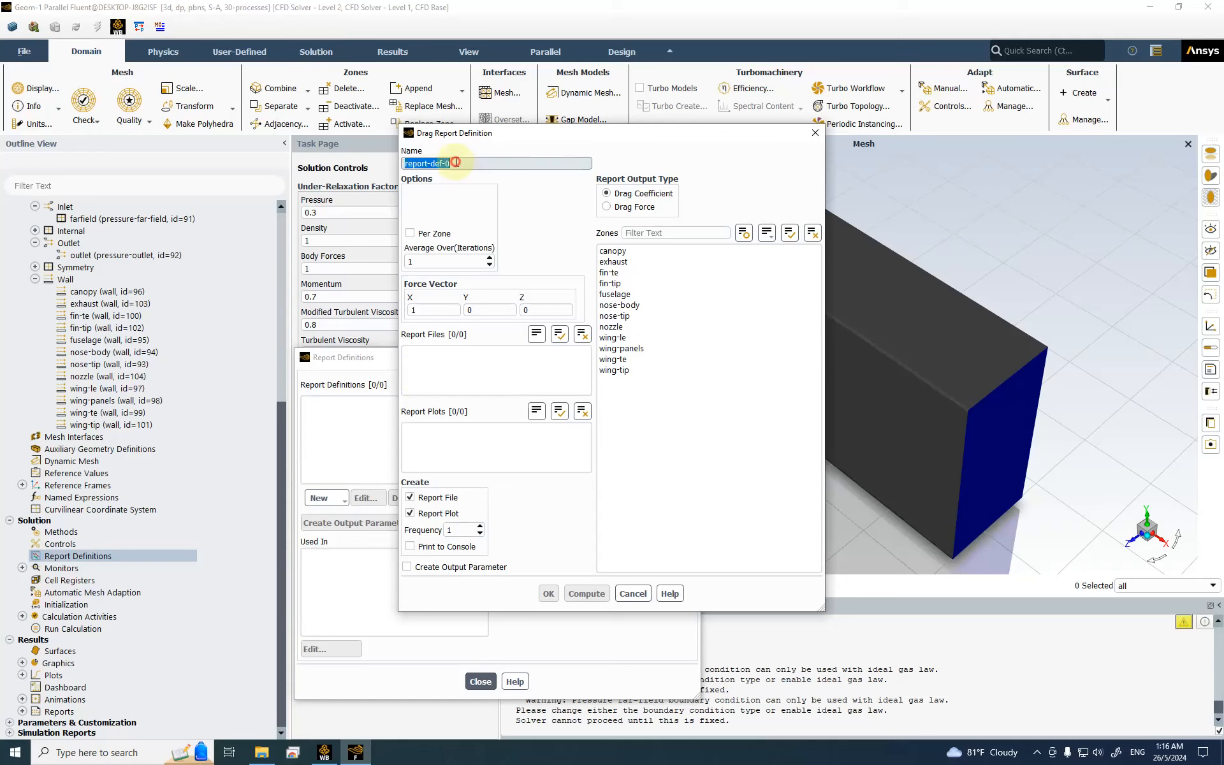
type("cd")
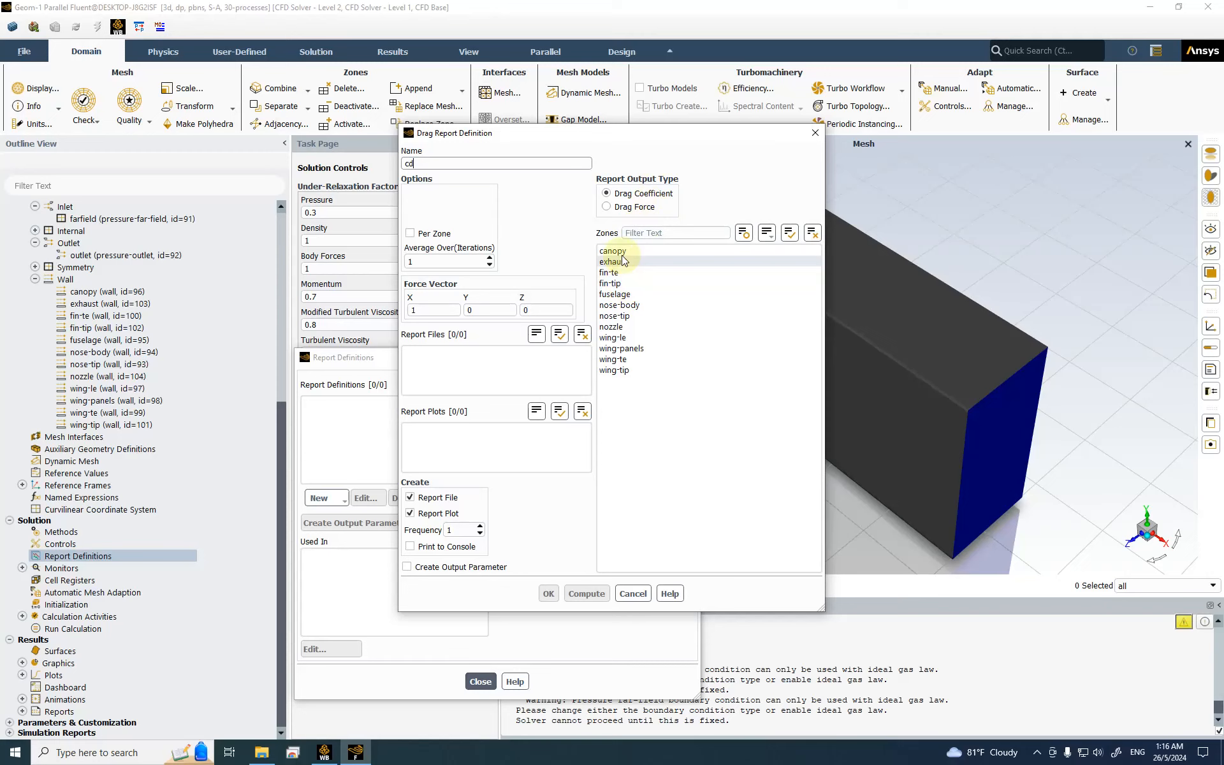
left_click(789, 233)
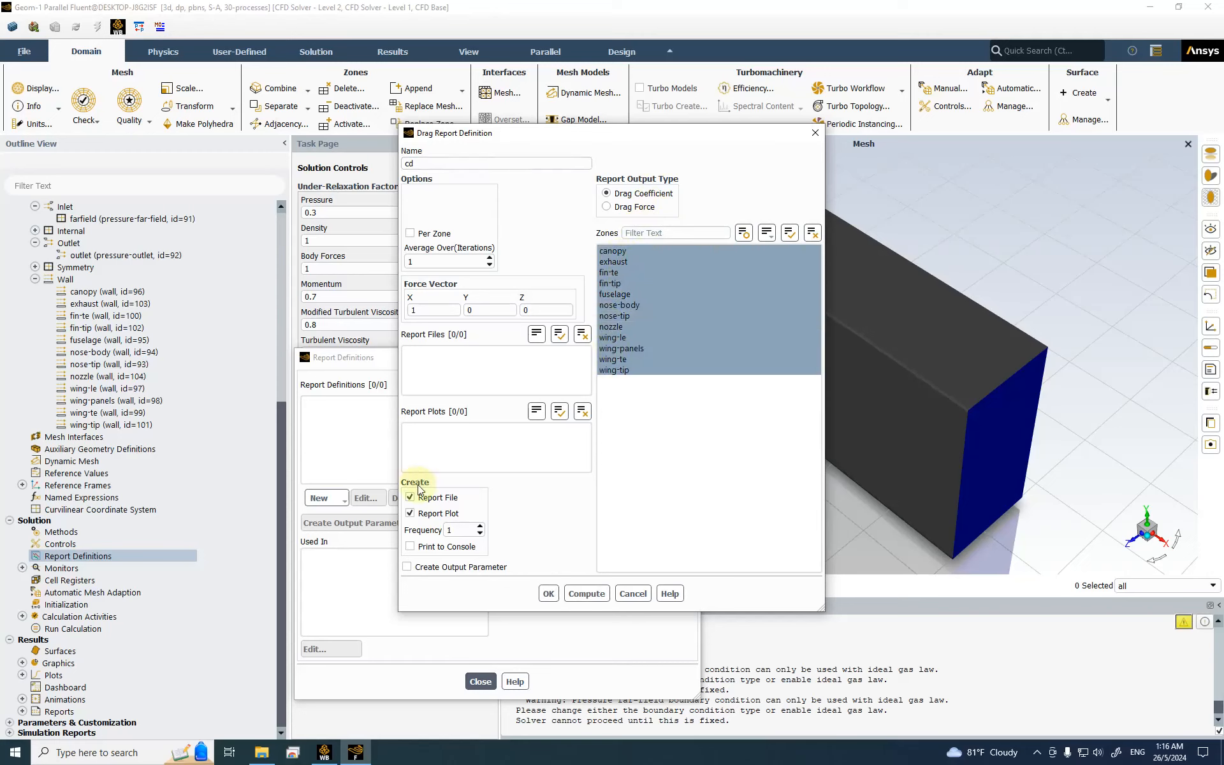
left_click(410, 547)
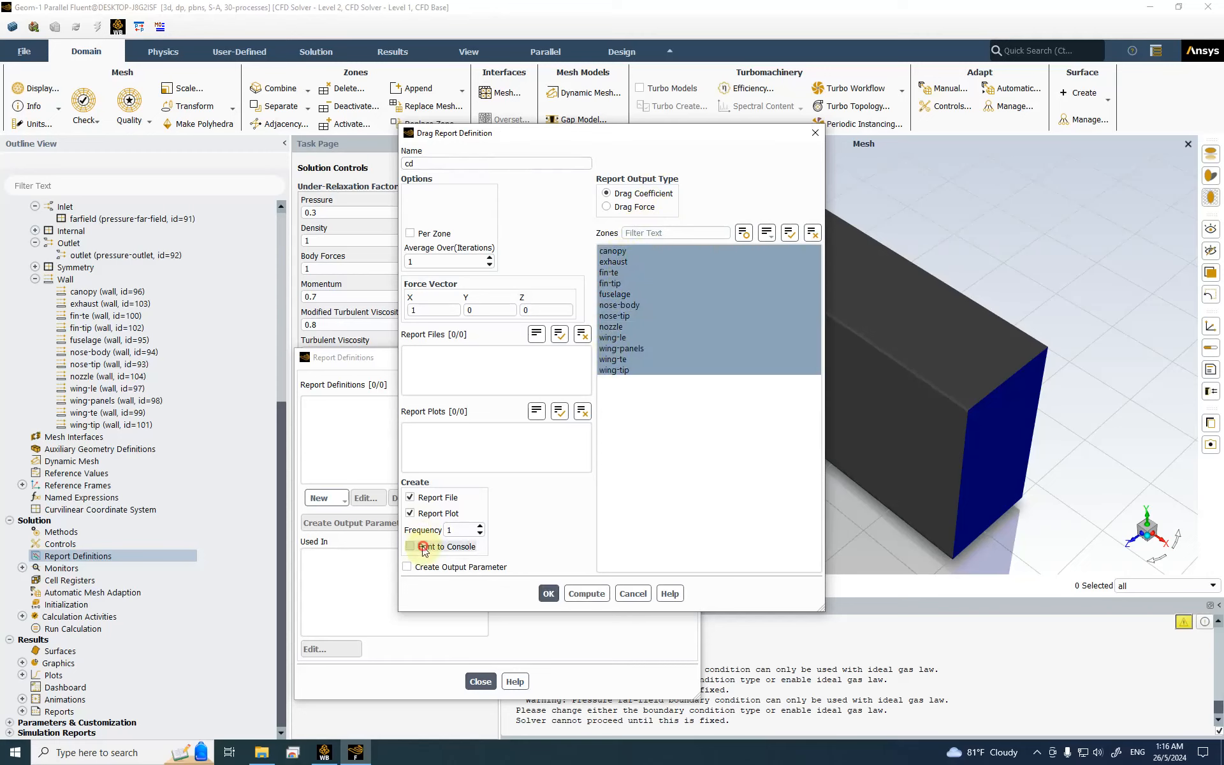
left_click(429, 503)
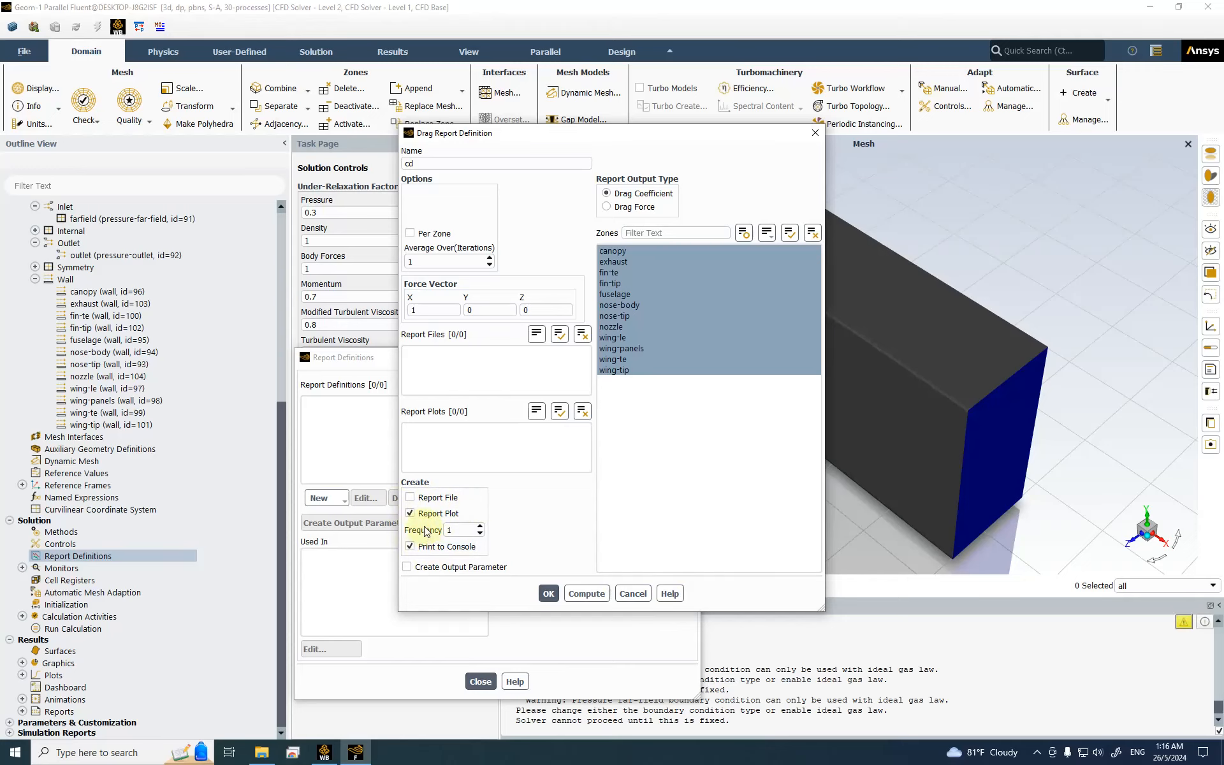
left_click(546, 594)
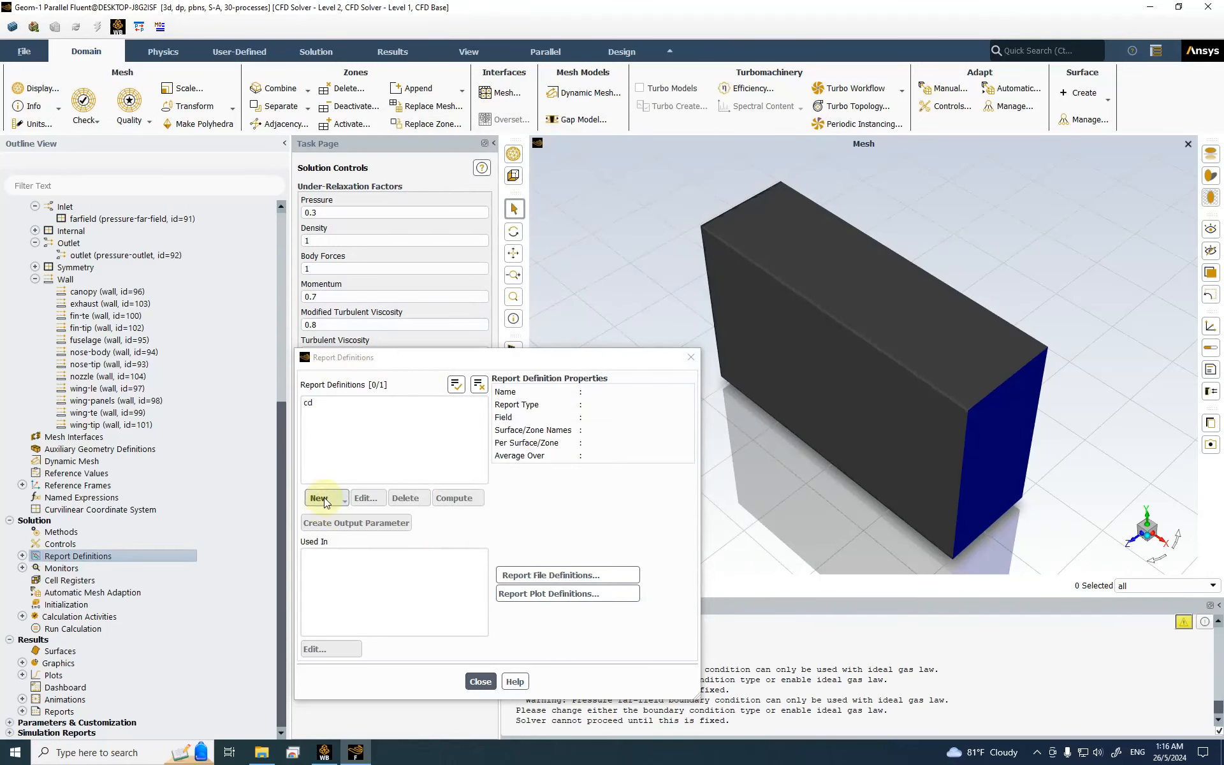
Step: Create lift report cl the same way over all wall zones, then close Report Definitions
left_click(322, 498)
mouse_move(350, 549)
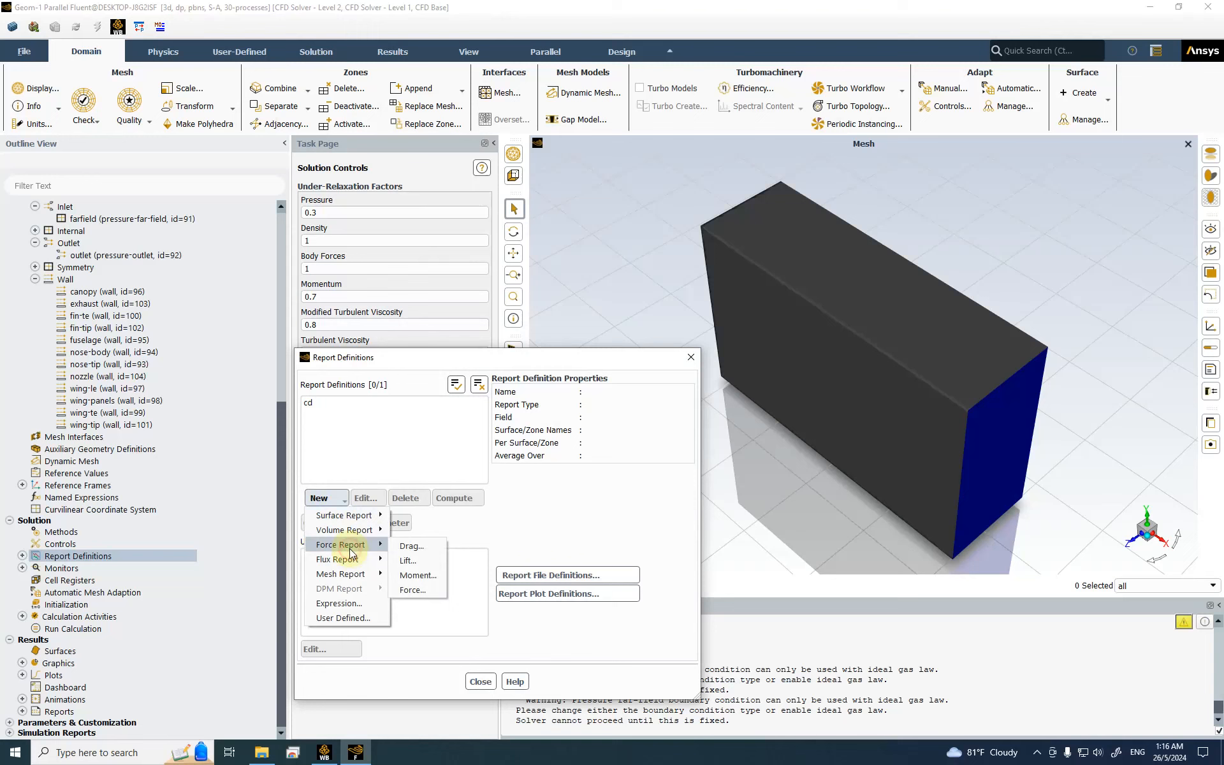
left_click(434, 558)
triple_click(451, 164)
type("cl")
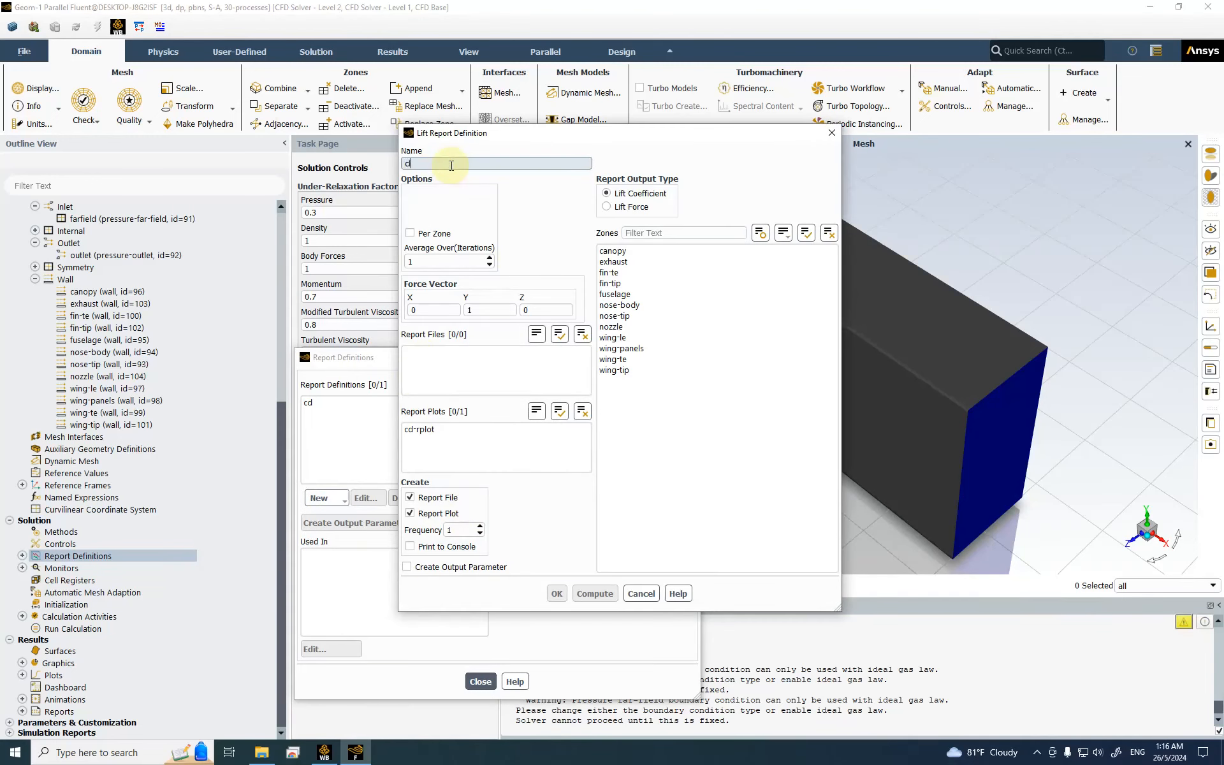
left_click(805, 235)
left_click(433, 498)
left_click(410, 546)
left_click(556, 593)
left_click(479, 681)
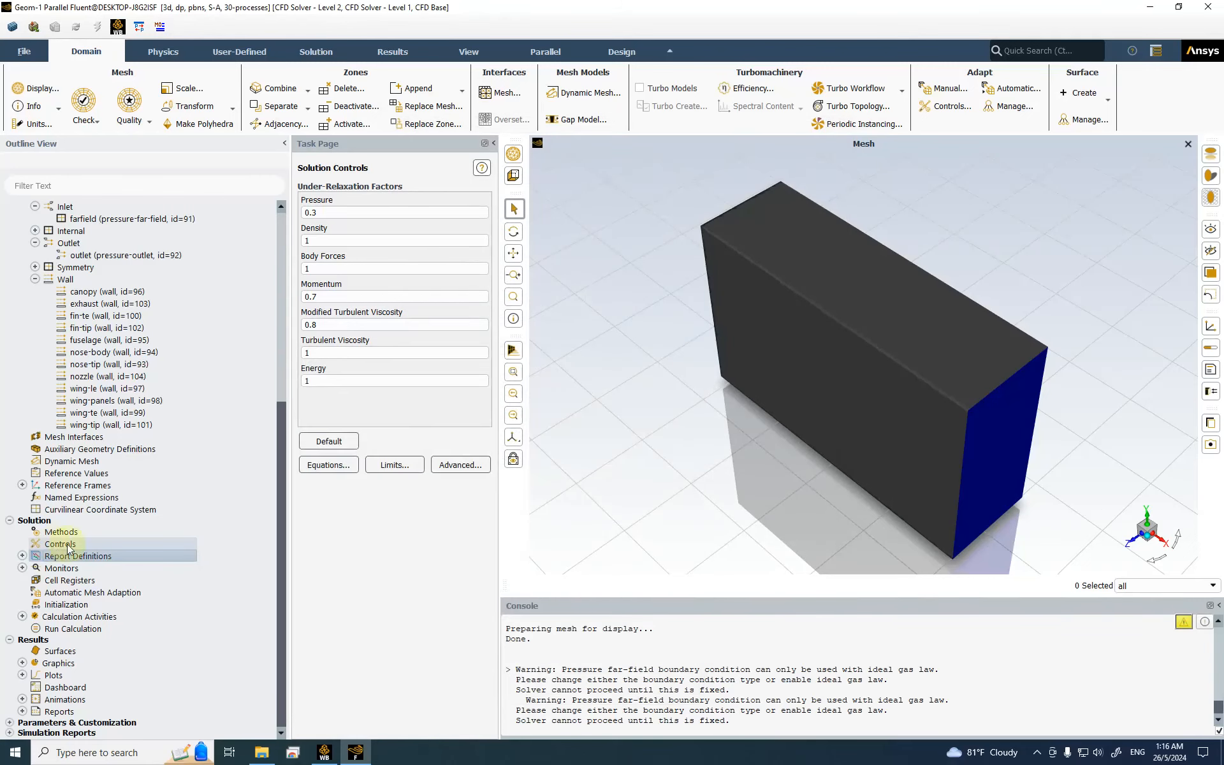
Step: Open the convergence conditions of the Residuals monitor
left_click(22, 556)
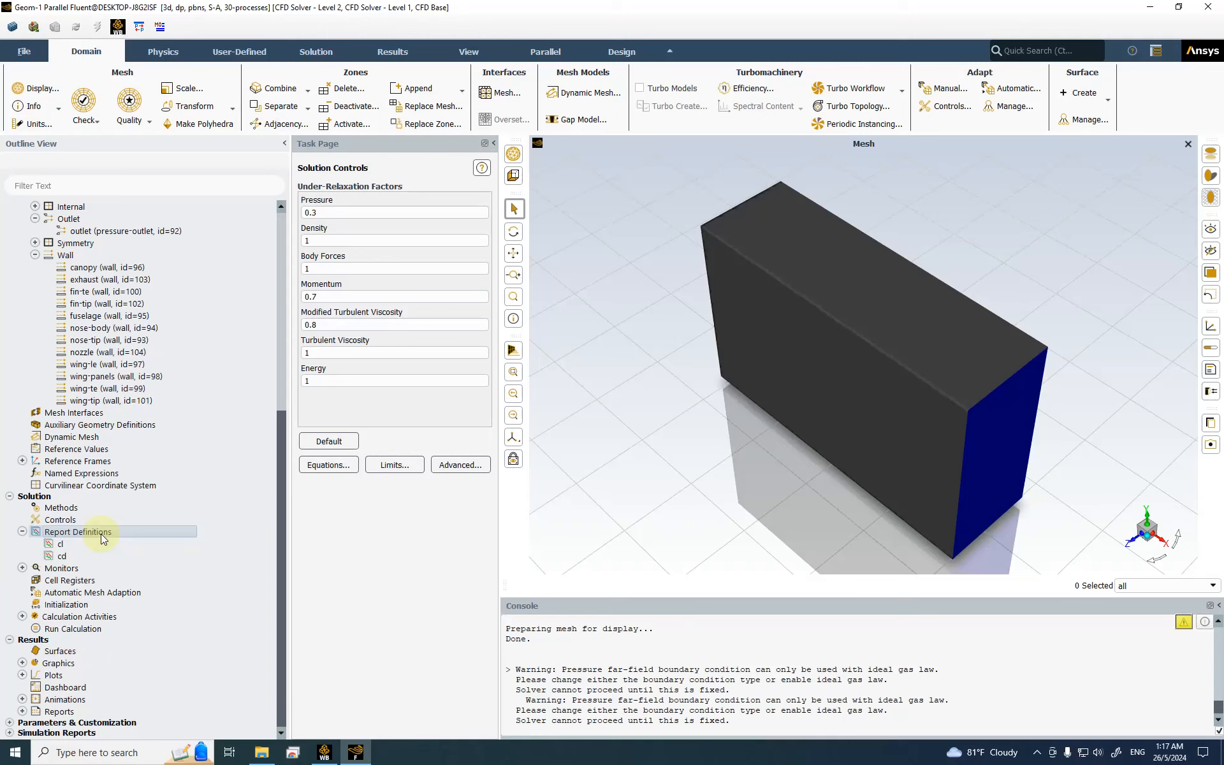
left_click(22, 568)
left_click(72, 580)
double_click(88, 582)
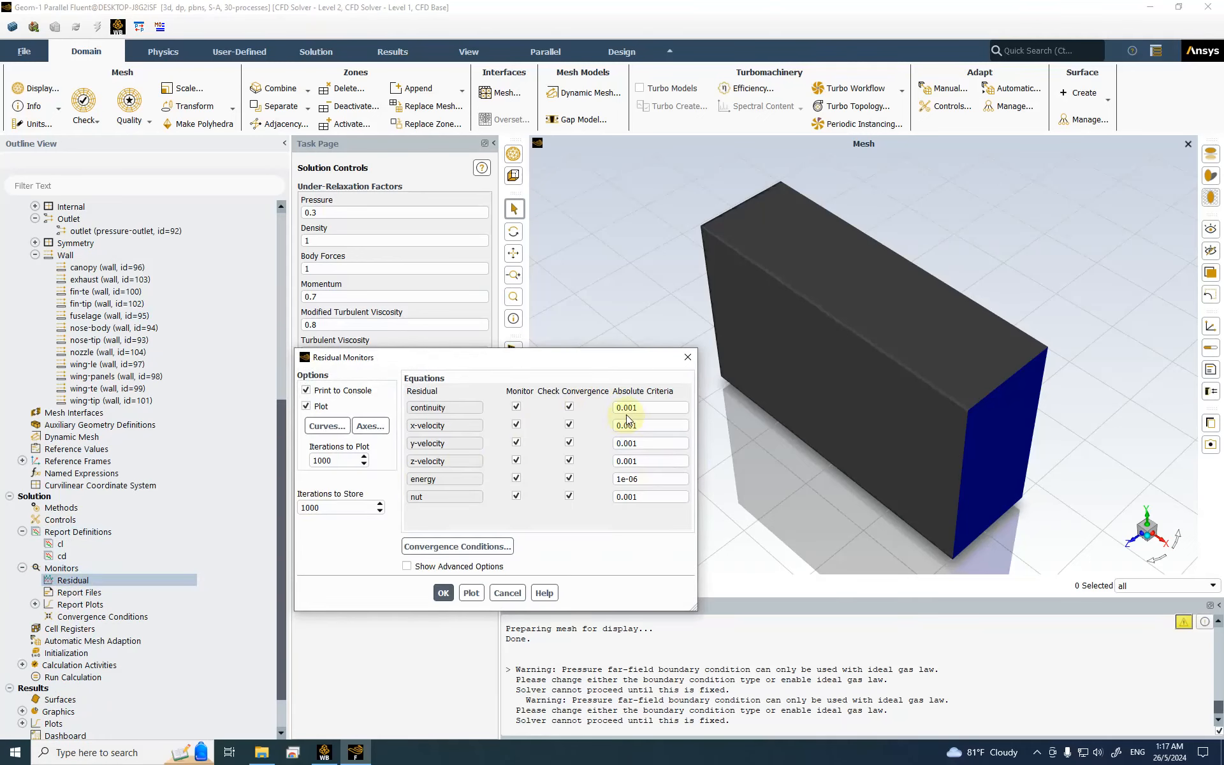
left_click(428, 550)
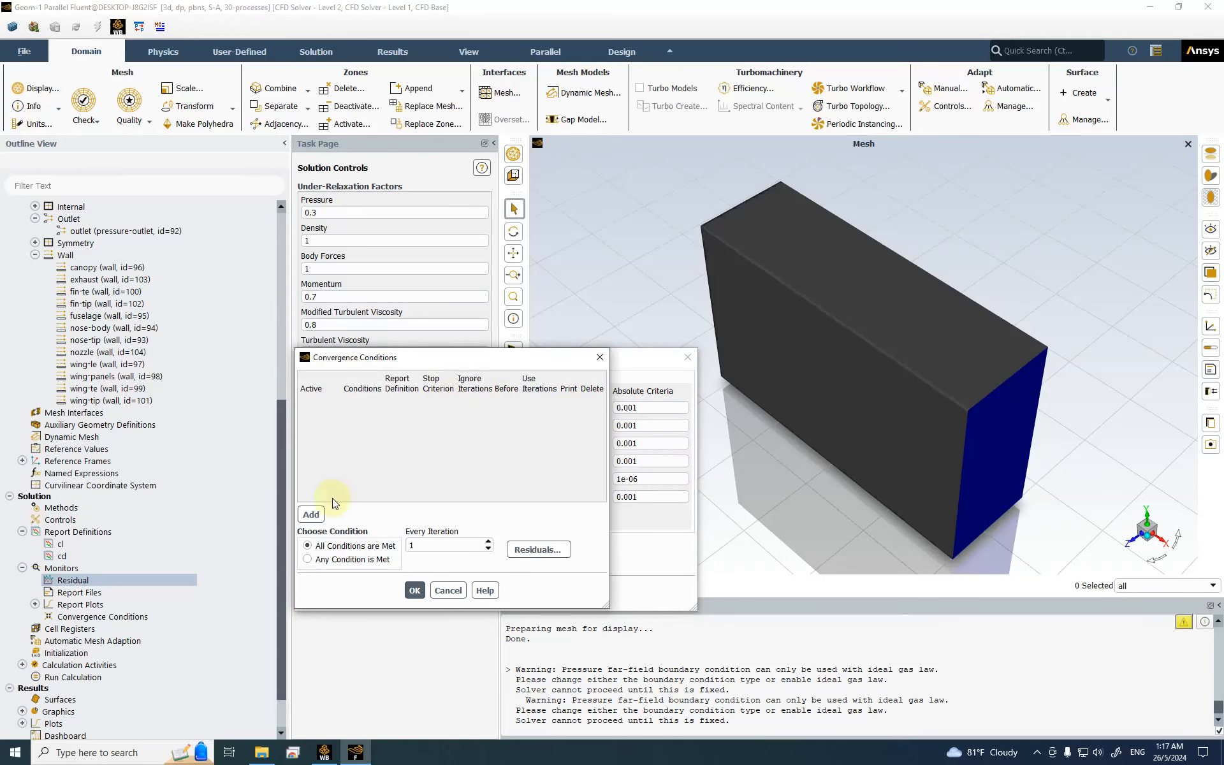
Step: Add a convergence condition named delta_cl based on the cl report
left_click(314, 514)
triple_click(376, 408)
type("cl")
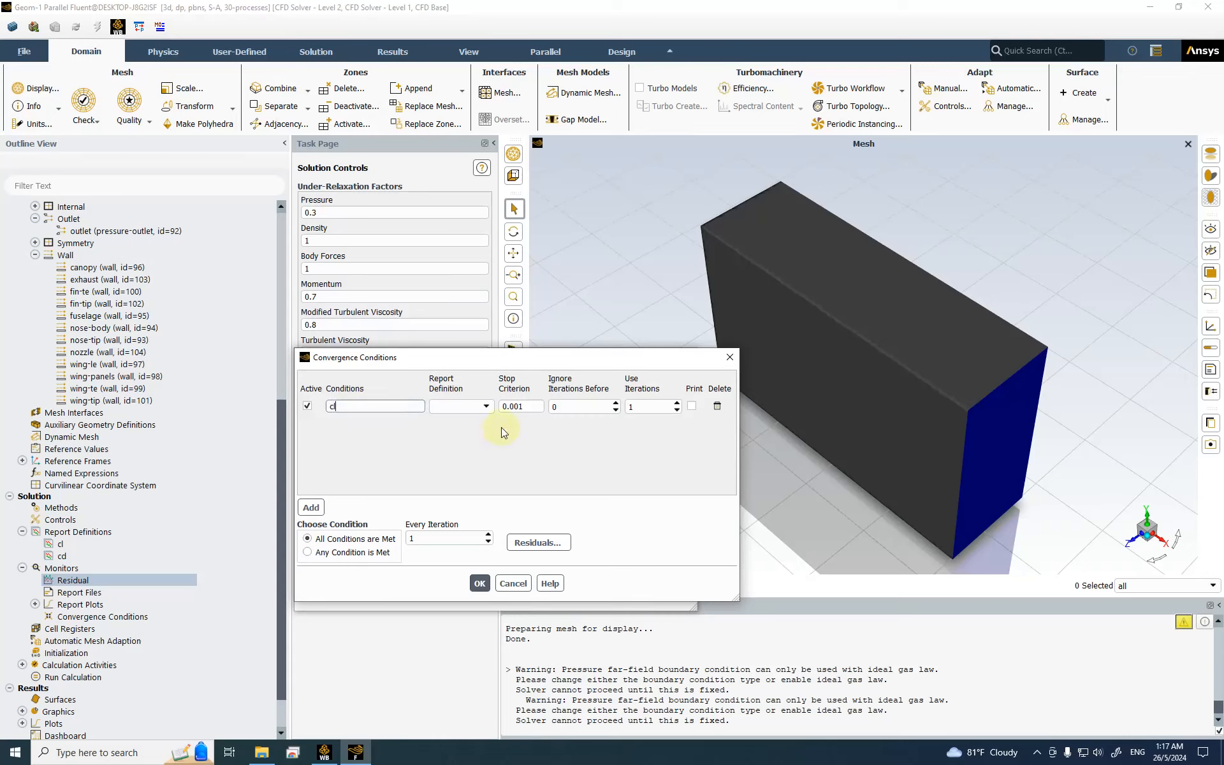
left_click(459, 406)
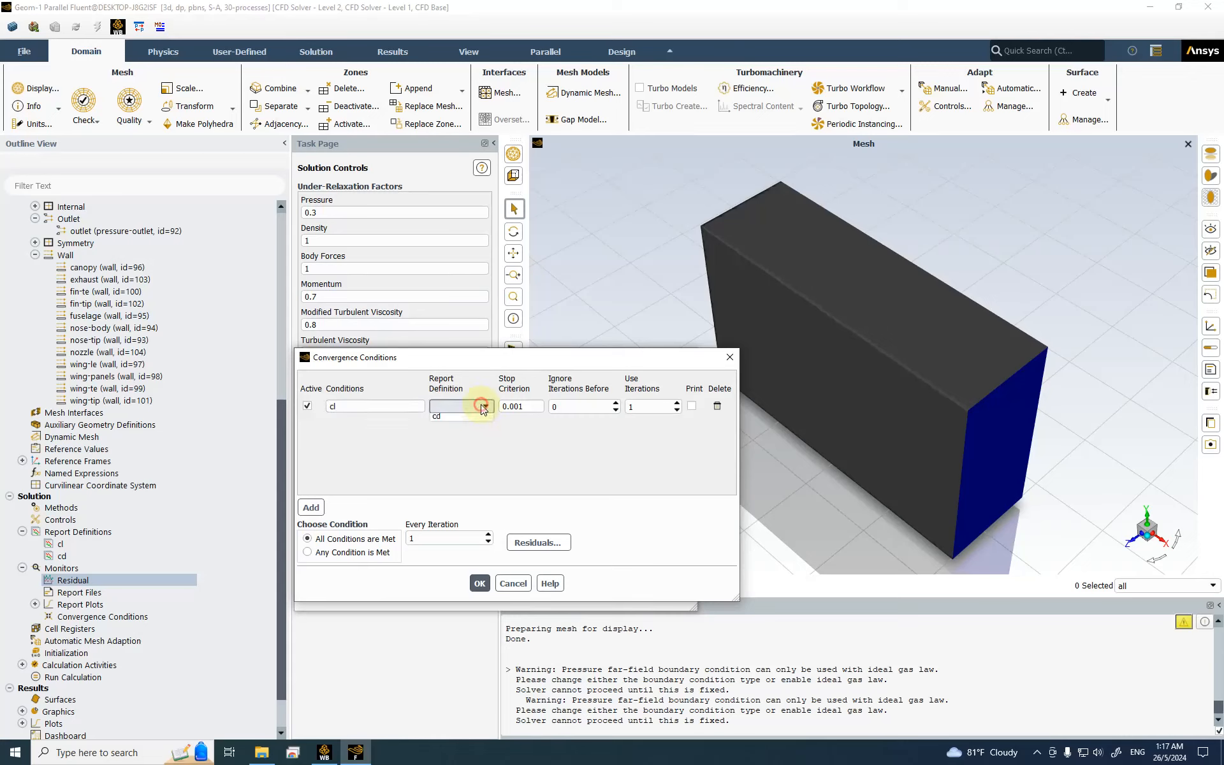
left_click(459, 420)
left_click(328, 406)
type("dii")
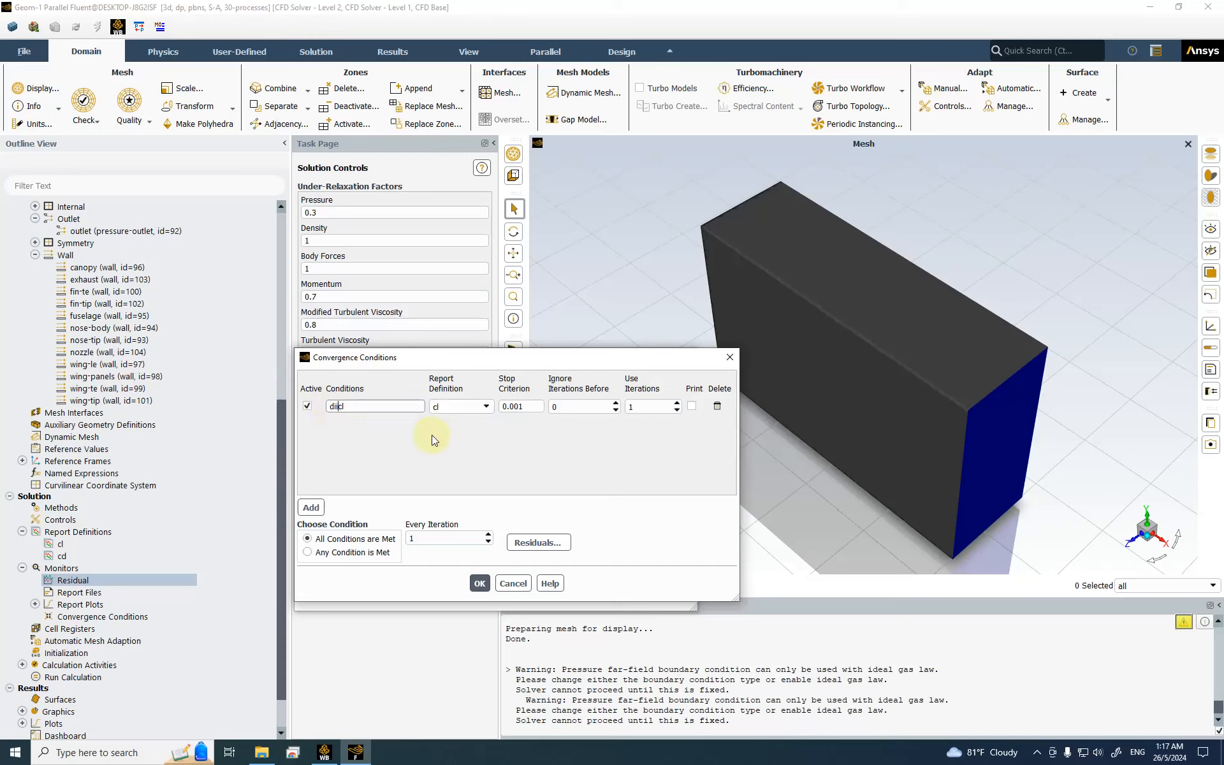
key("BackSpace")
type("elta_")
Step: Give delta_cl criterion 0.0001, ignore 10, use 20, print enabled; check every 20 iterations
left_click(516, 406)
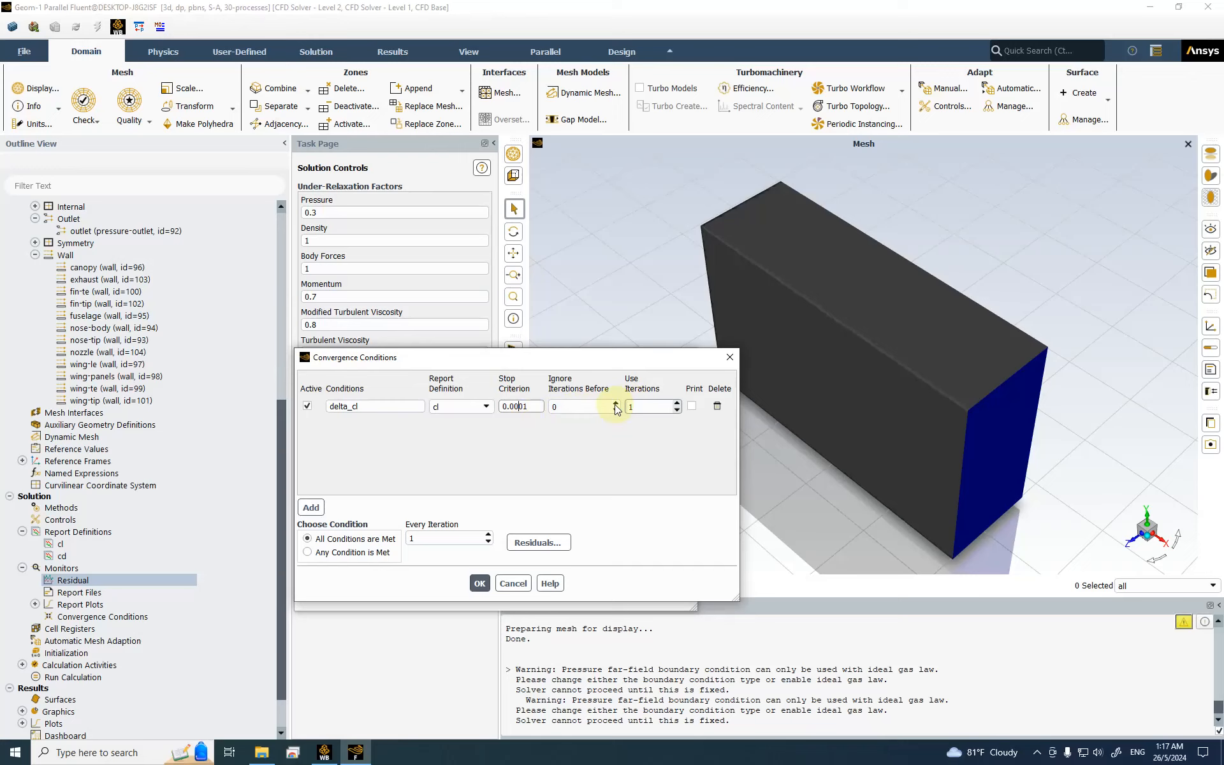
double_click(663, 407)
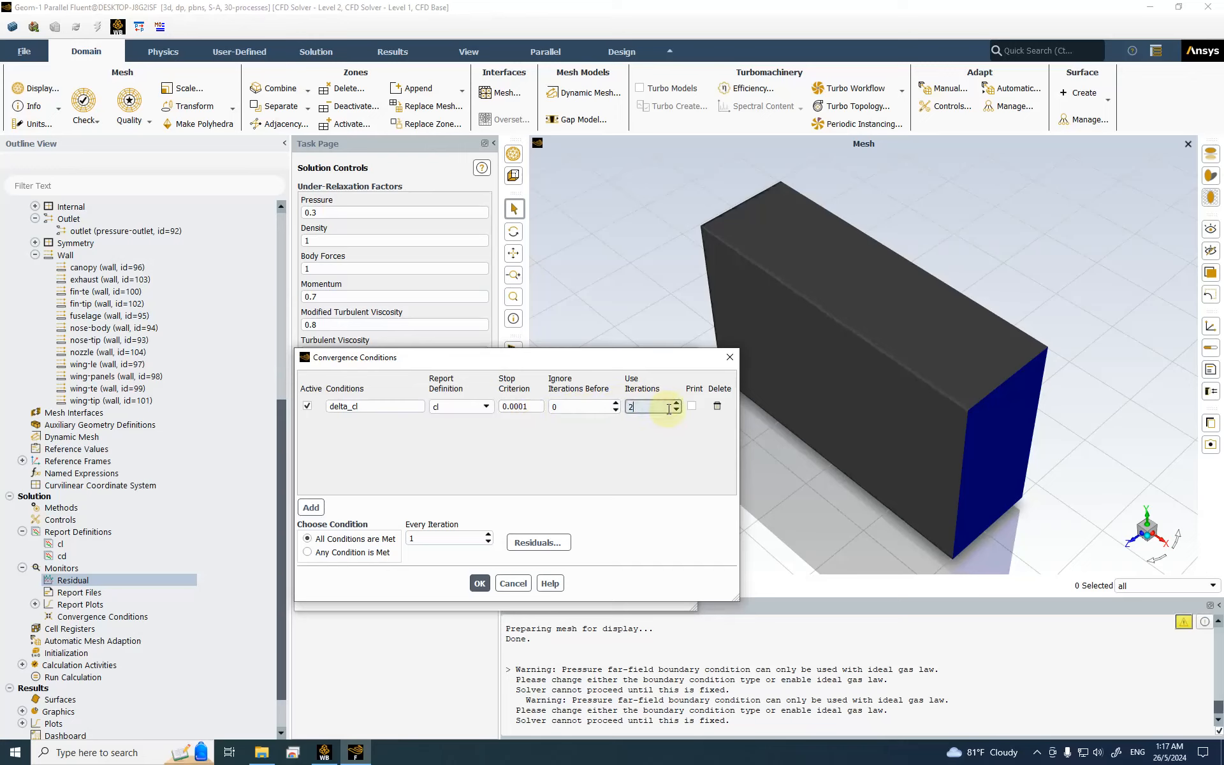
left_click(691, 406)
left_click(565, 407)
left_click_drag(577, 407, 551, 414)
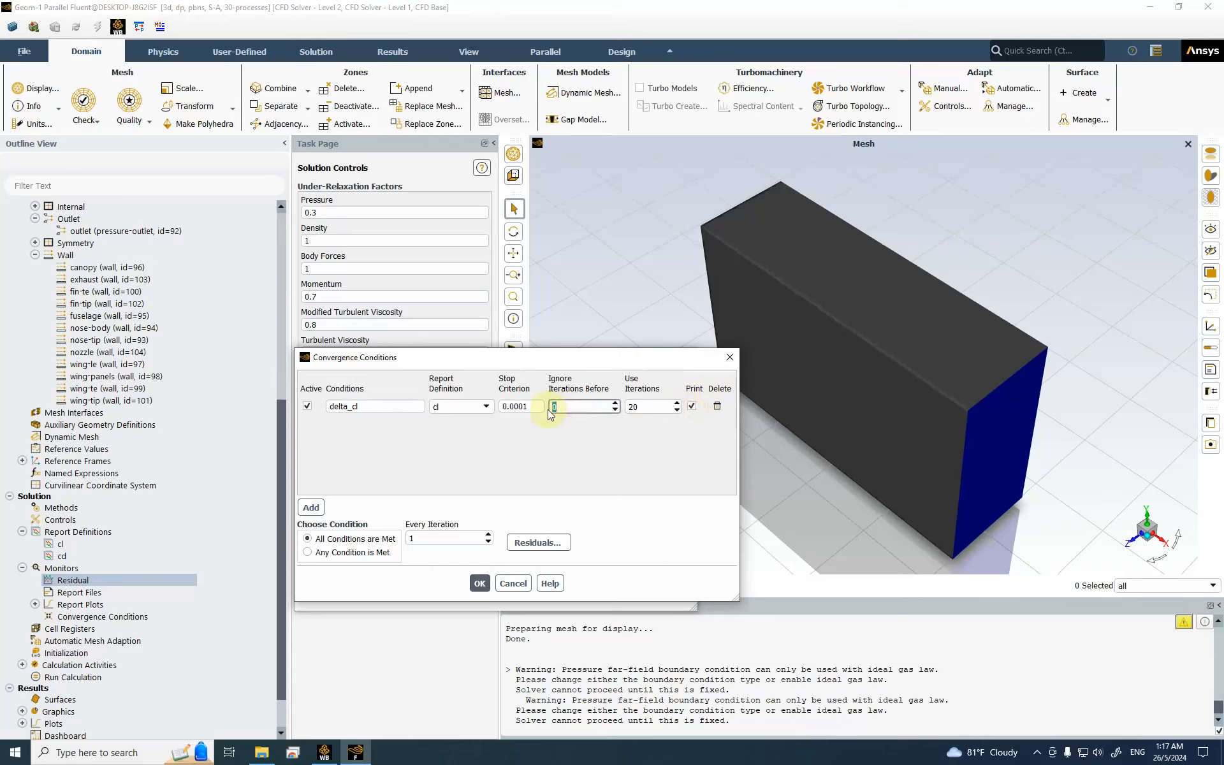
left_click(429, 540)
left_click_drag(429, 540, 349, 546)
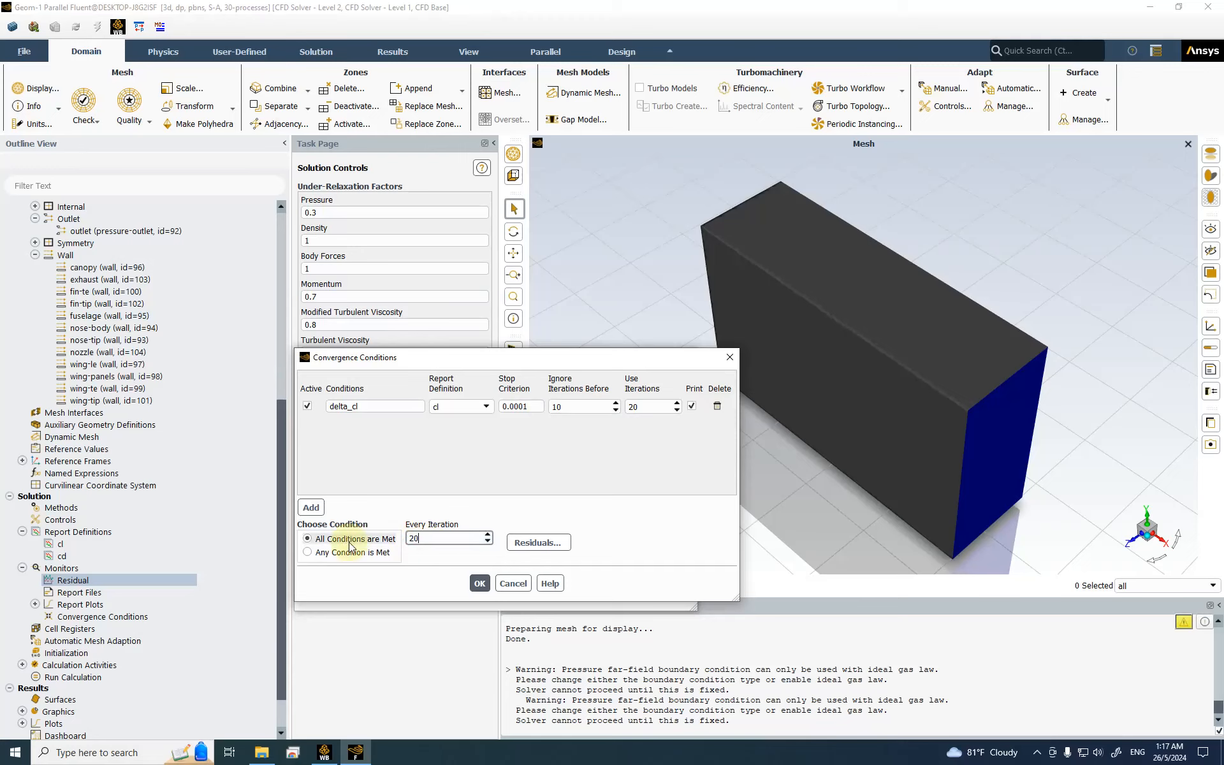
type("20")
Step: Add delta_cd on the cd report with criterion 0.0001, ignoring the first 10 iterations
left_click(311, 507)
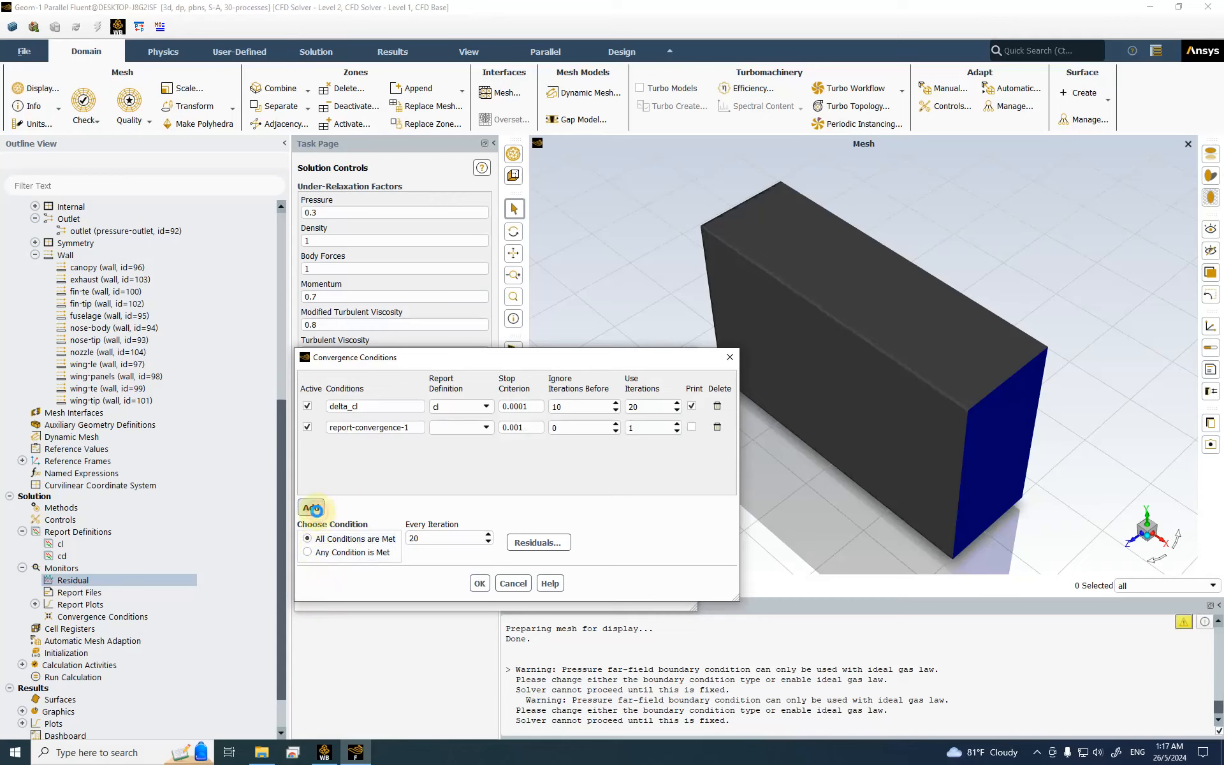
double_click(357, 429)
type("delta_cd")
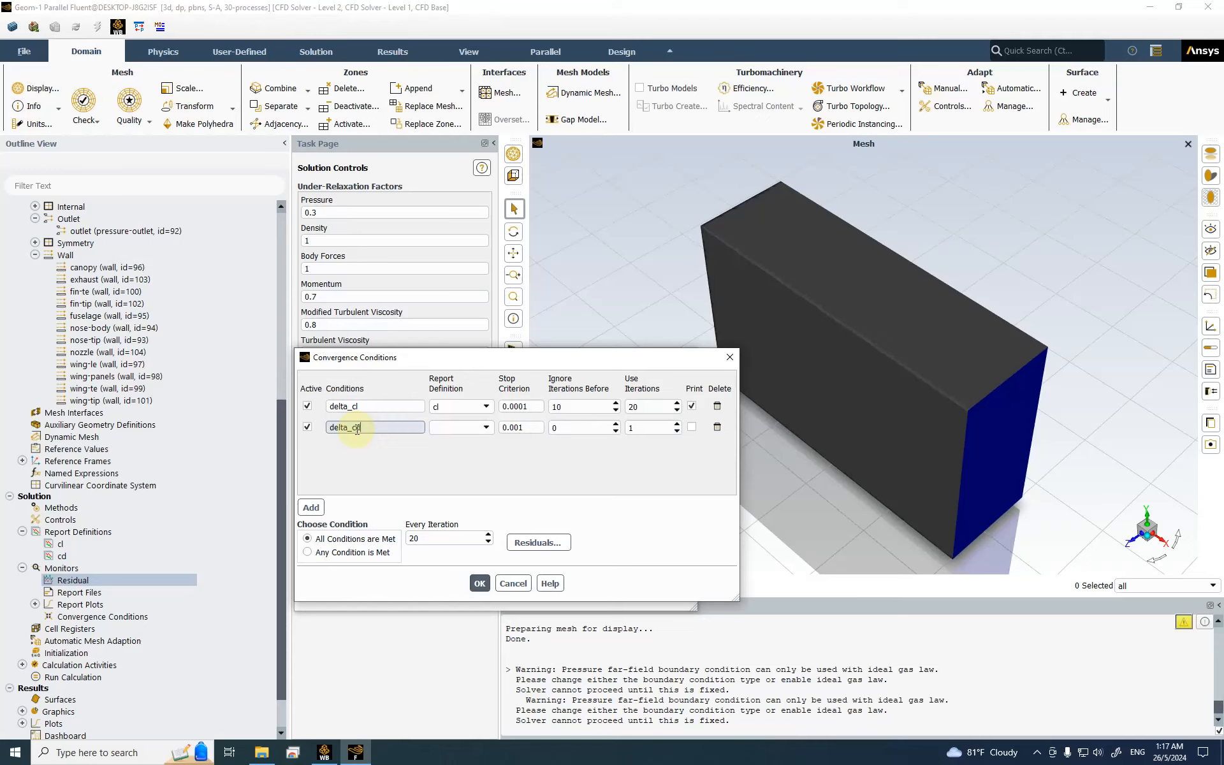
left_click(460, 427)
left_click(451, 449)
left_click(520, 427)
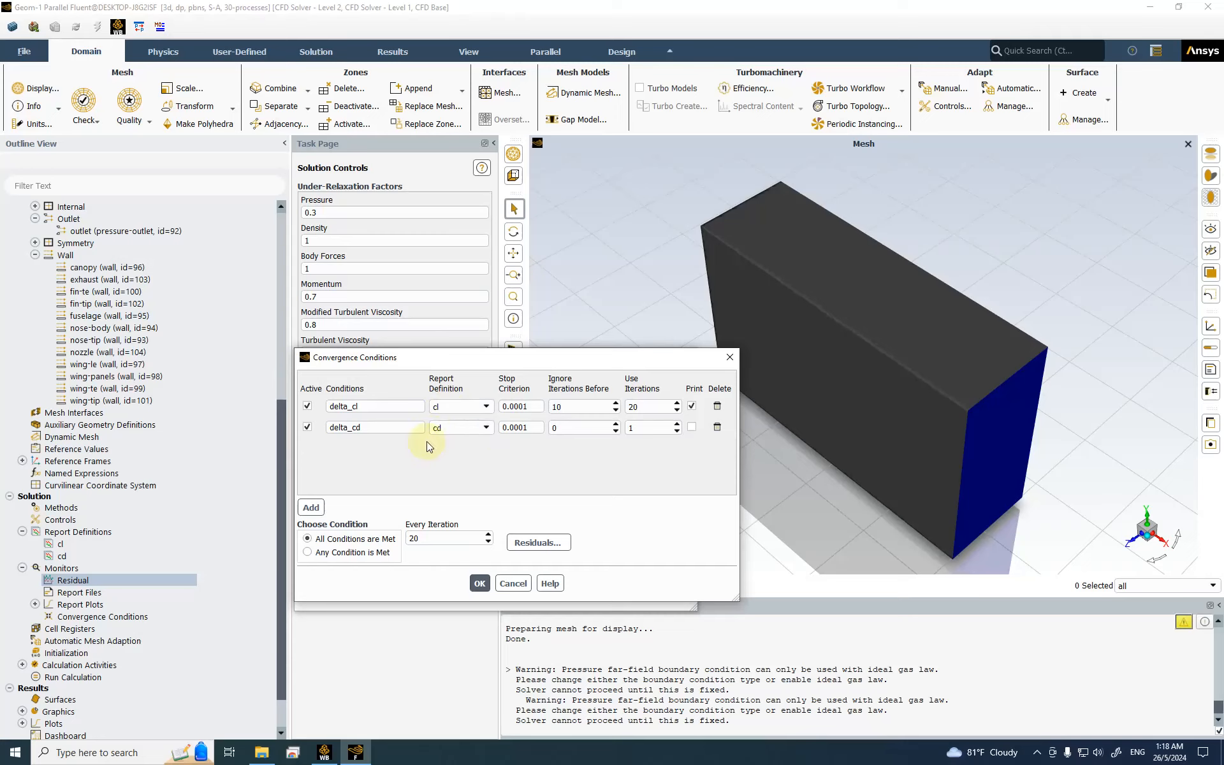
left_click(553, 429)
type("10")
left_click(638, 424)
double_click(637, 424)
Step: Print delta_cd, save the conditions, and set continuity, velocity and nut residual criteria to 0.0001
left_click(692, 427)
left_click(480, 581)
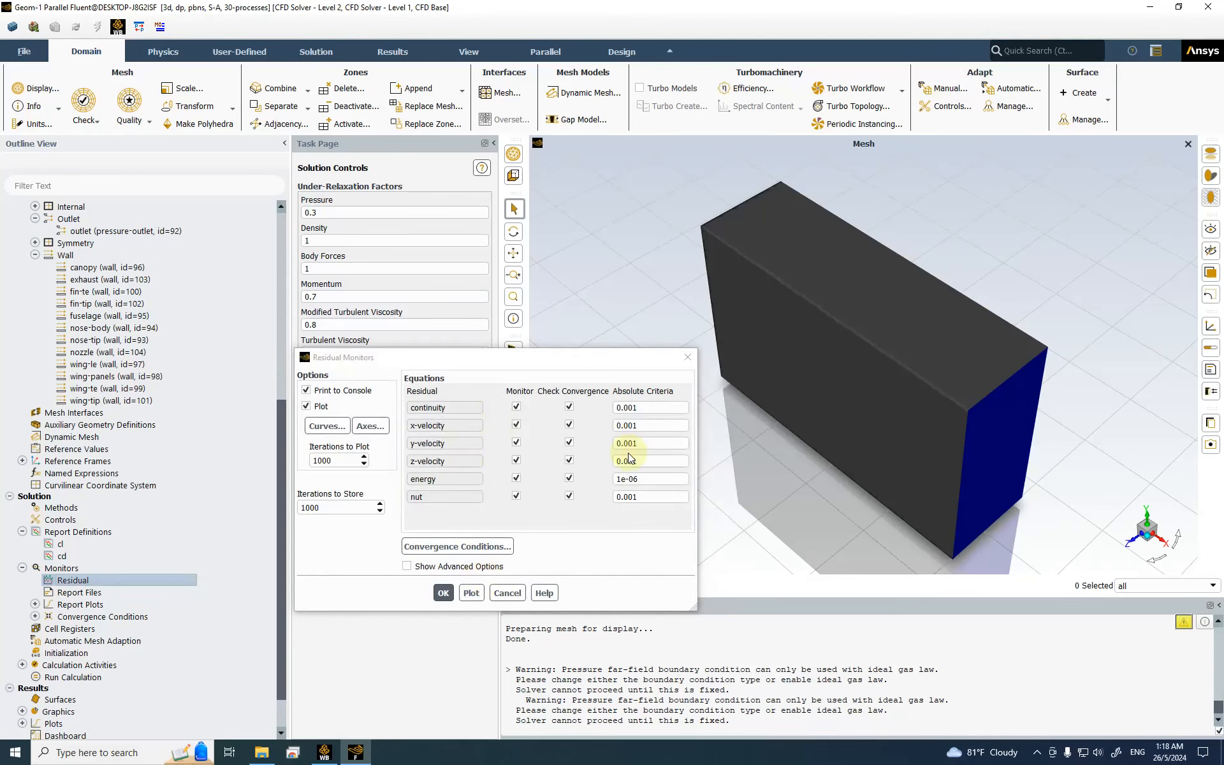
left_click(617, 409)
type("0")
left_click(634, 425)
type("0")
left_click(633, 443)
type("0")
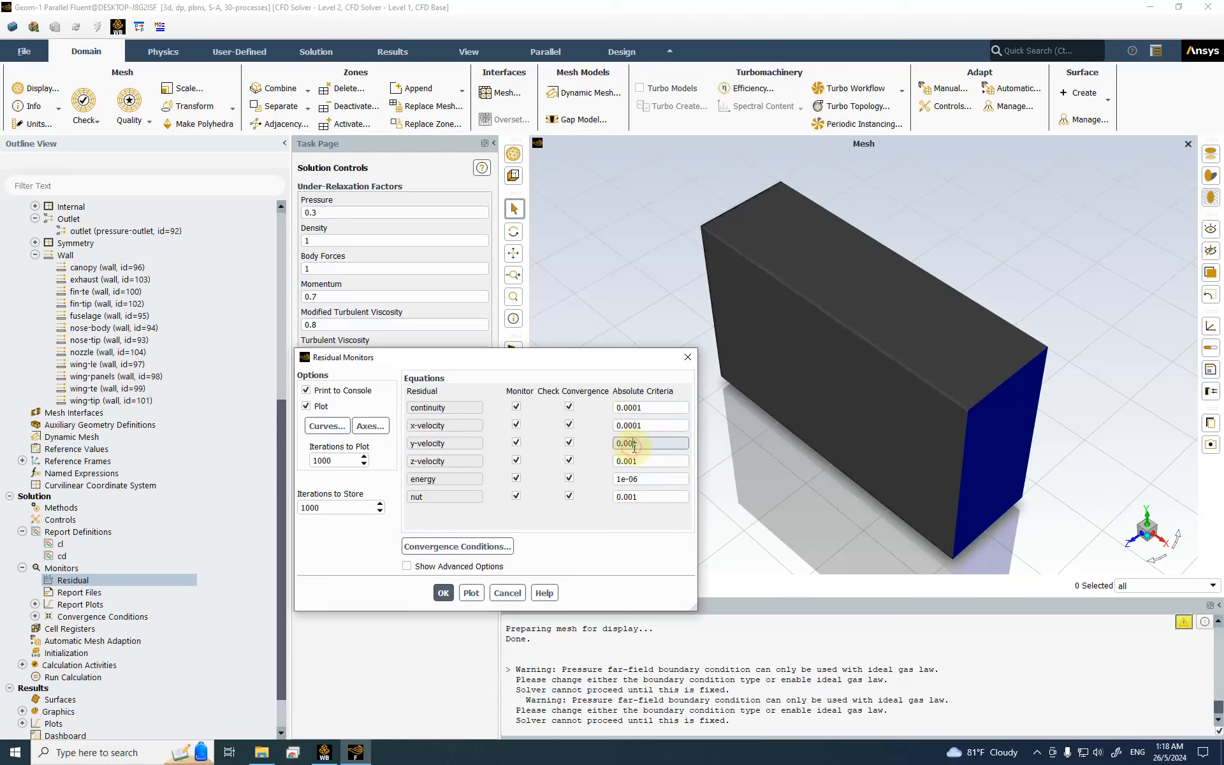
left_click(630, 461)
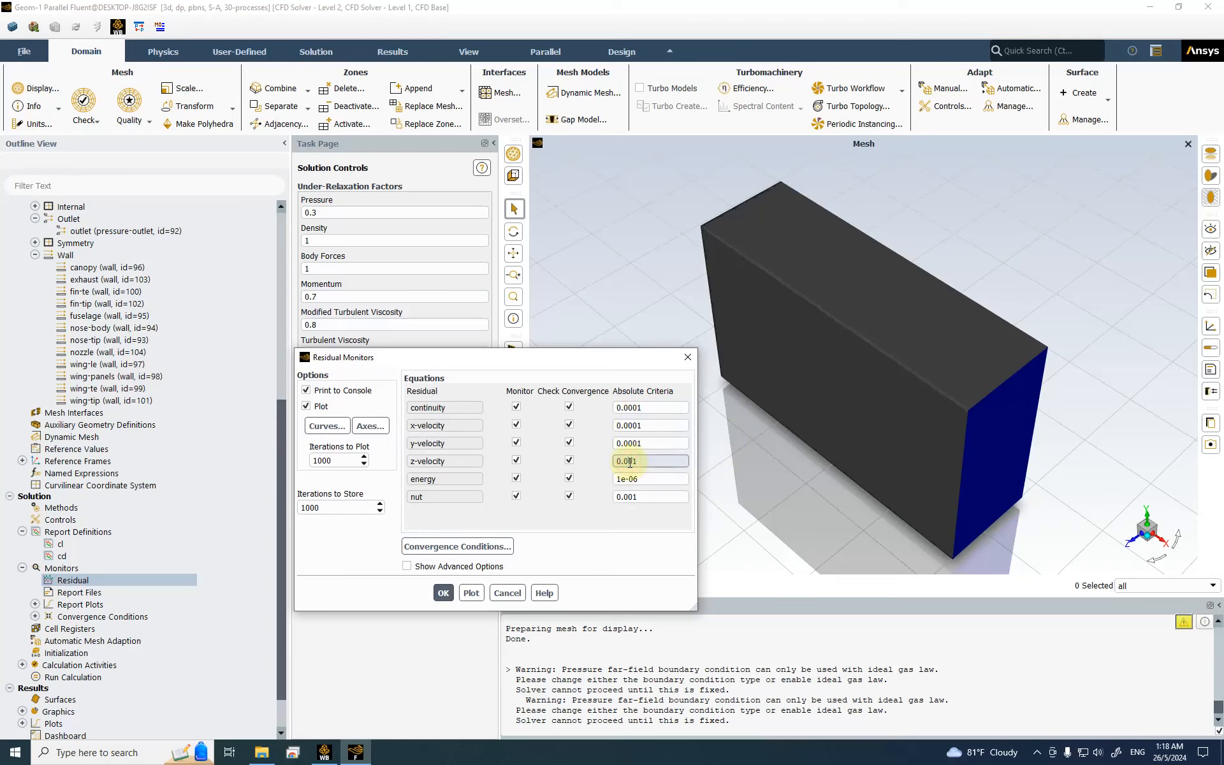
type("0")
left_click(628, 496)
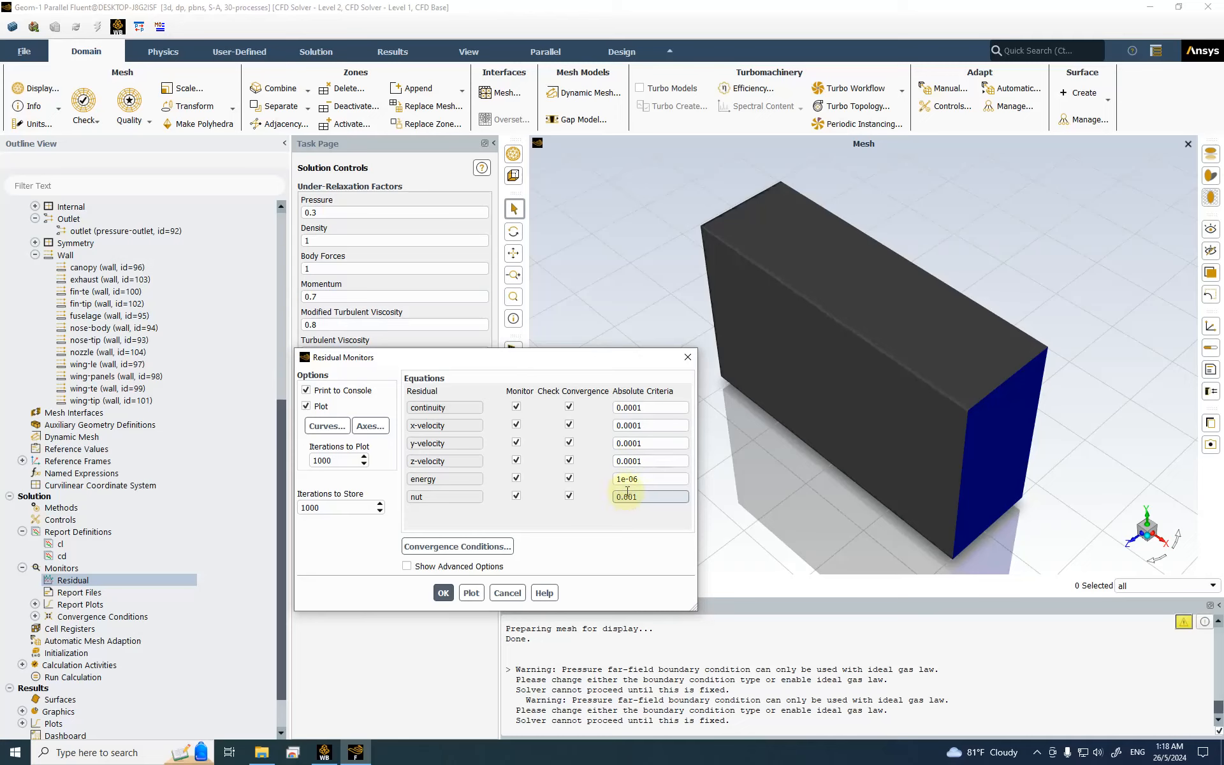
left_click(443, 592)
Step: Show the Solution Initialization settings with hybrid initialization selected
scroll(111, 582, "down", 1)
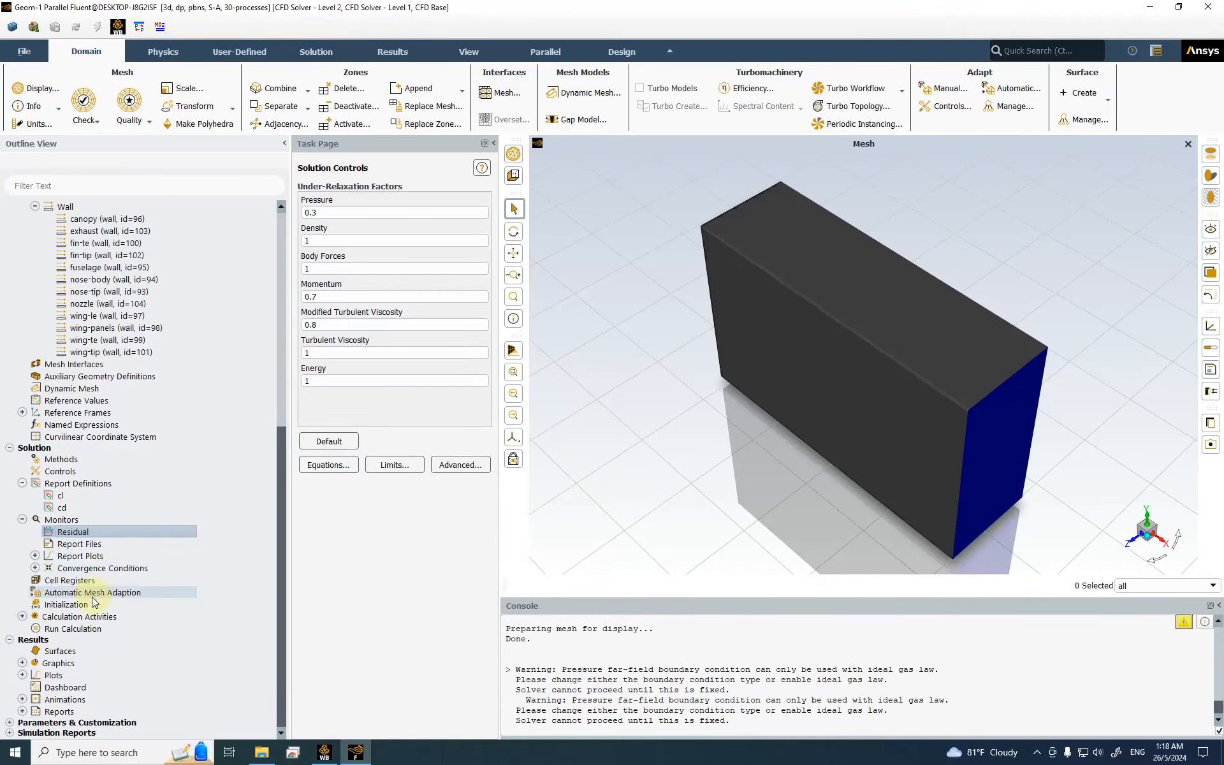
left_click(92, 604)
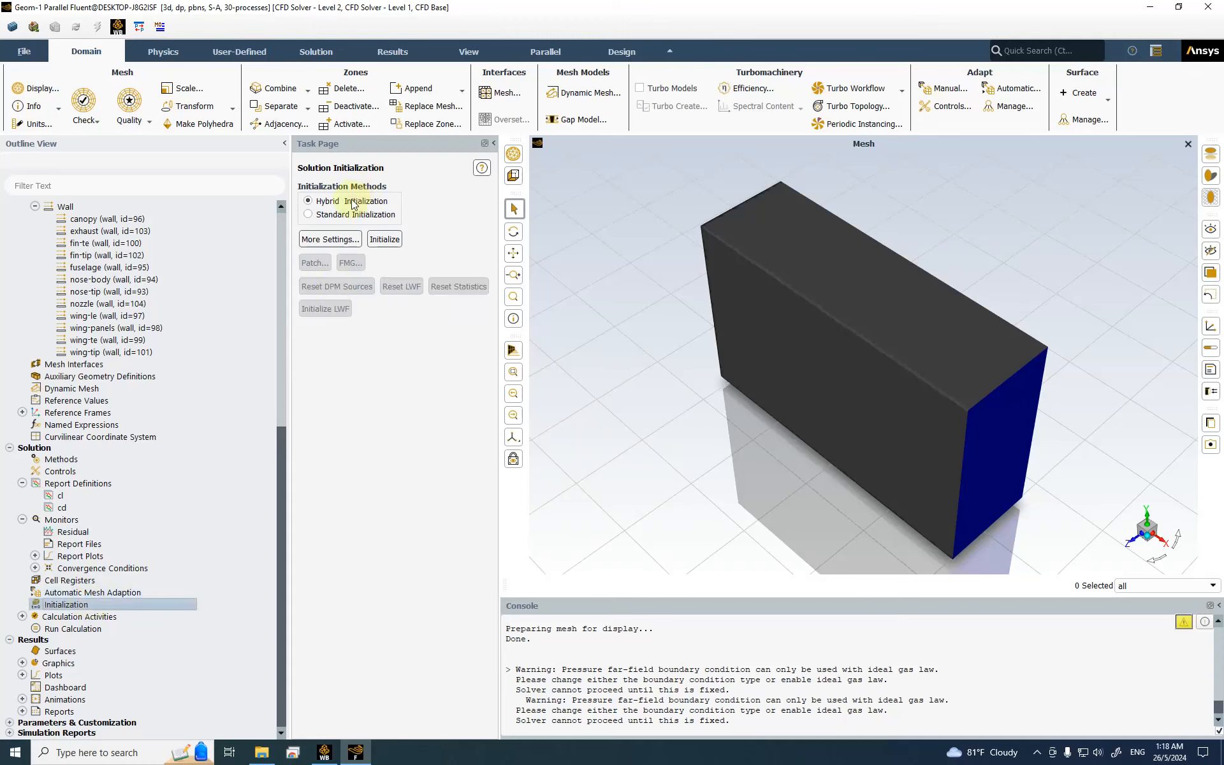
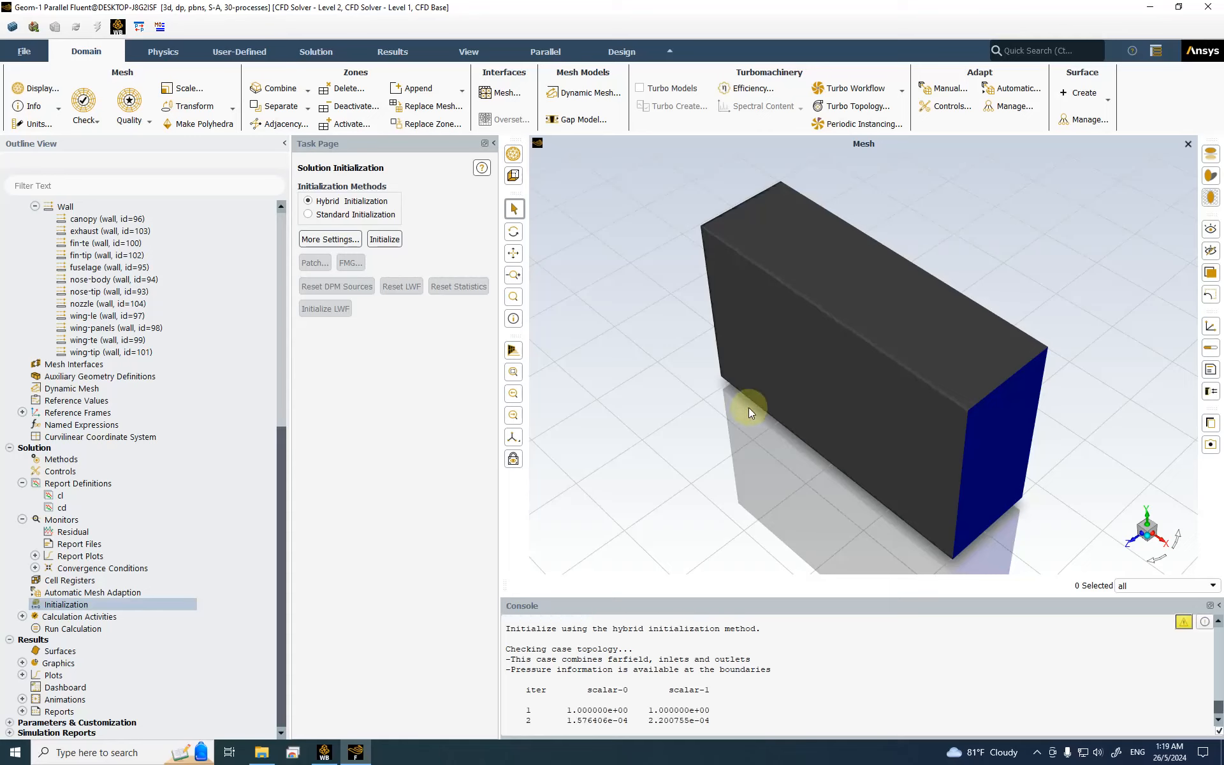
Step: Open the Run Calculation page once hybrid initialization has finished
mouse_move(667, 5)
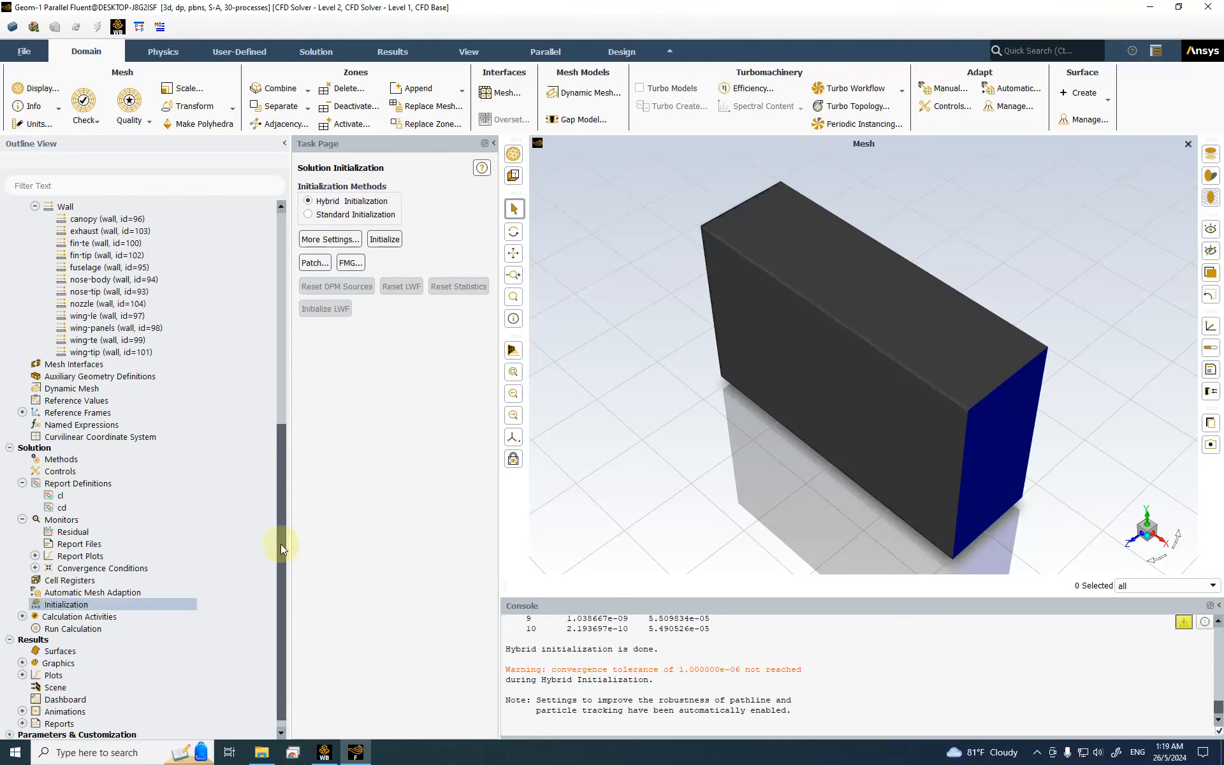
left_click(83, 629)
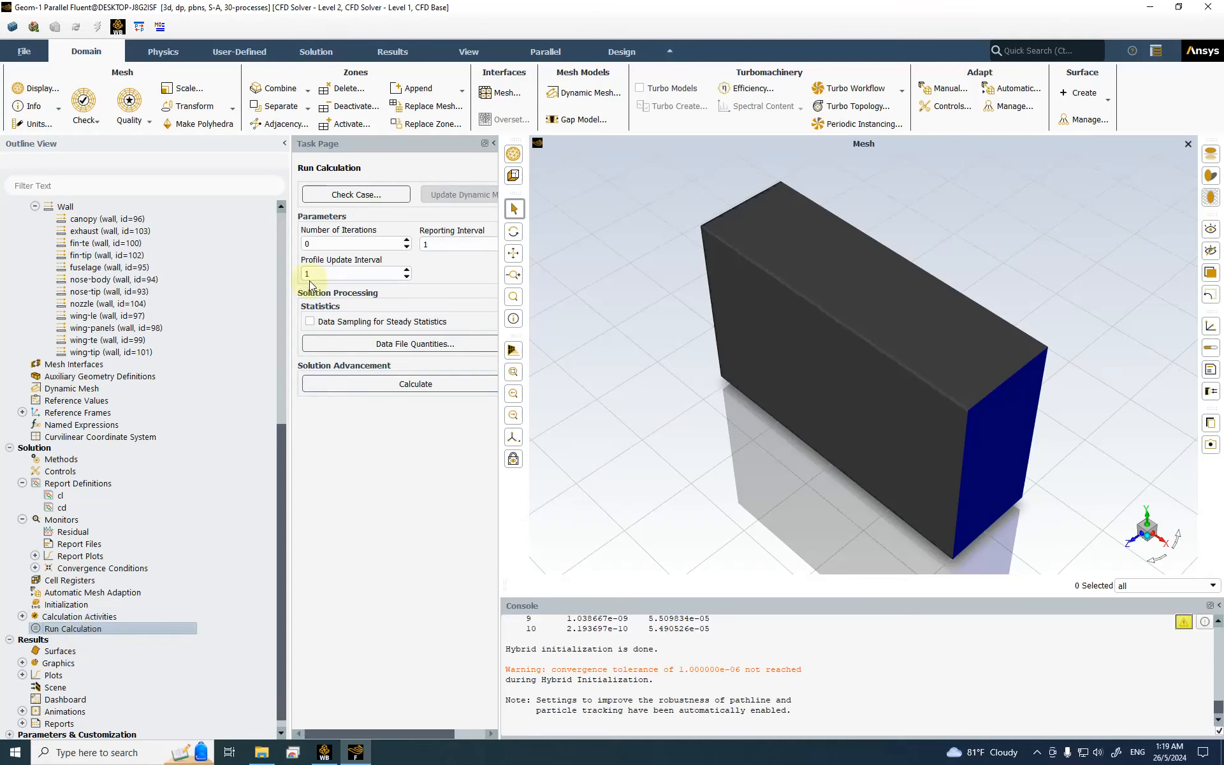
Step: Set 2000 iterations and add Pressure Coefficient and Mach Number as extra data file quantities
left_click(306, 245)
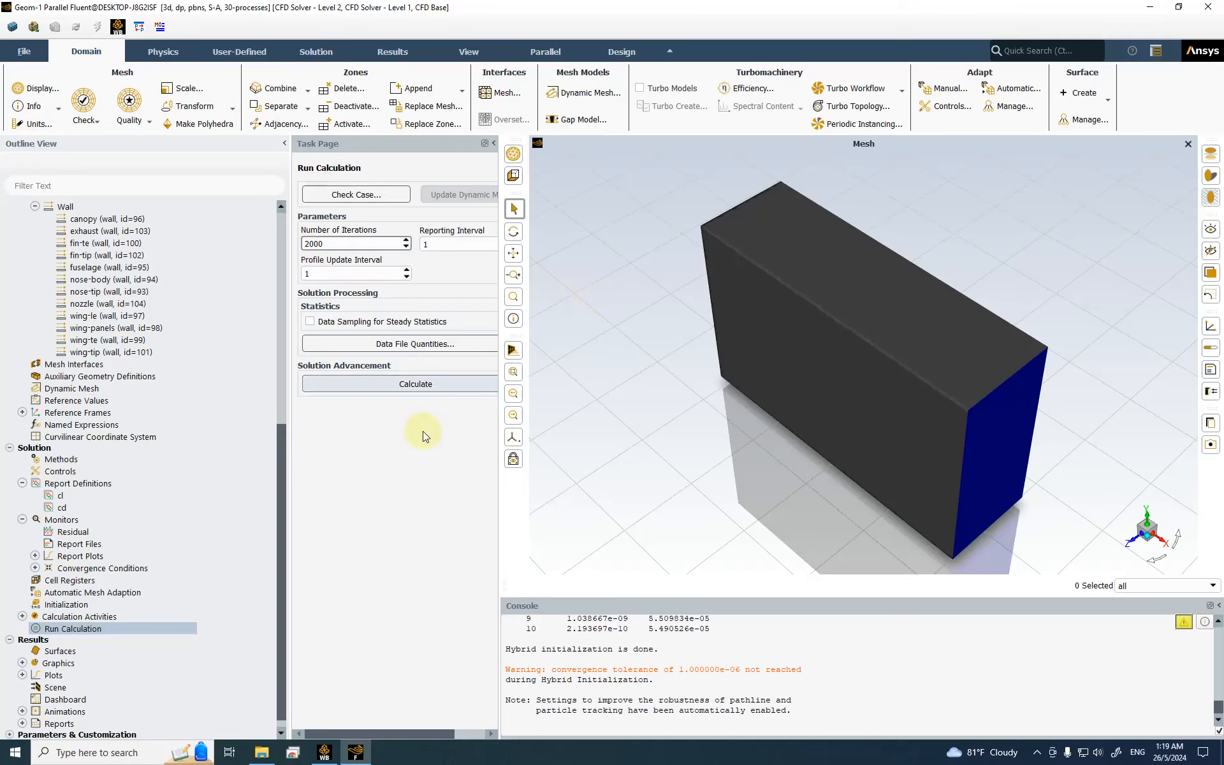
left_click(385, 345)
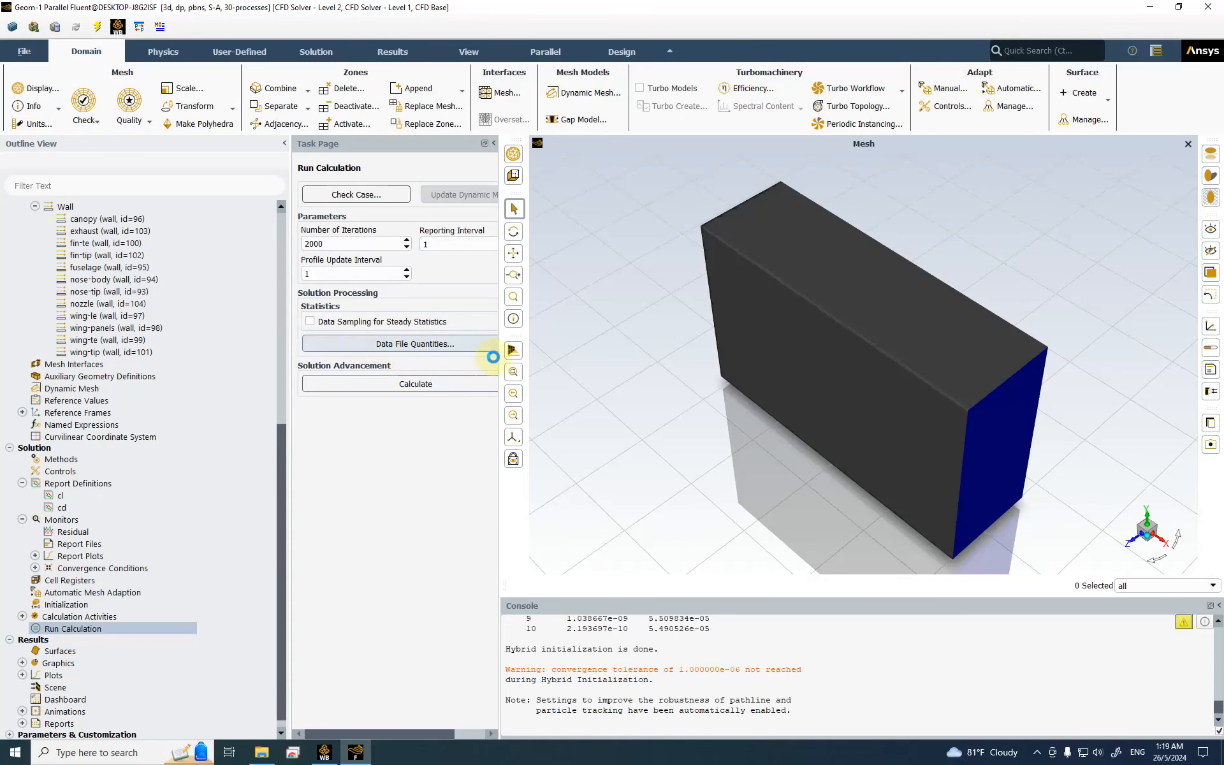
left_click_drag(516, 355, 340, 192)
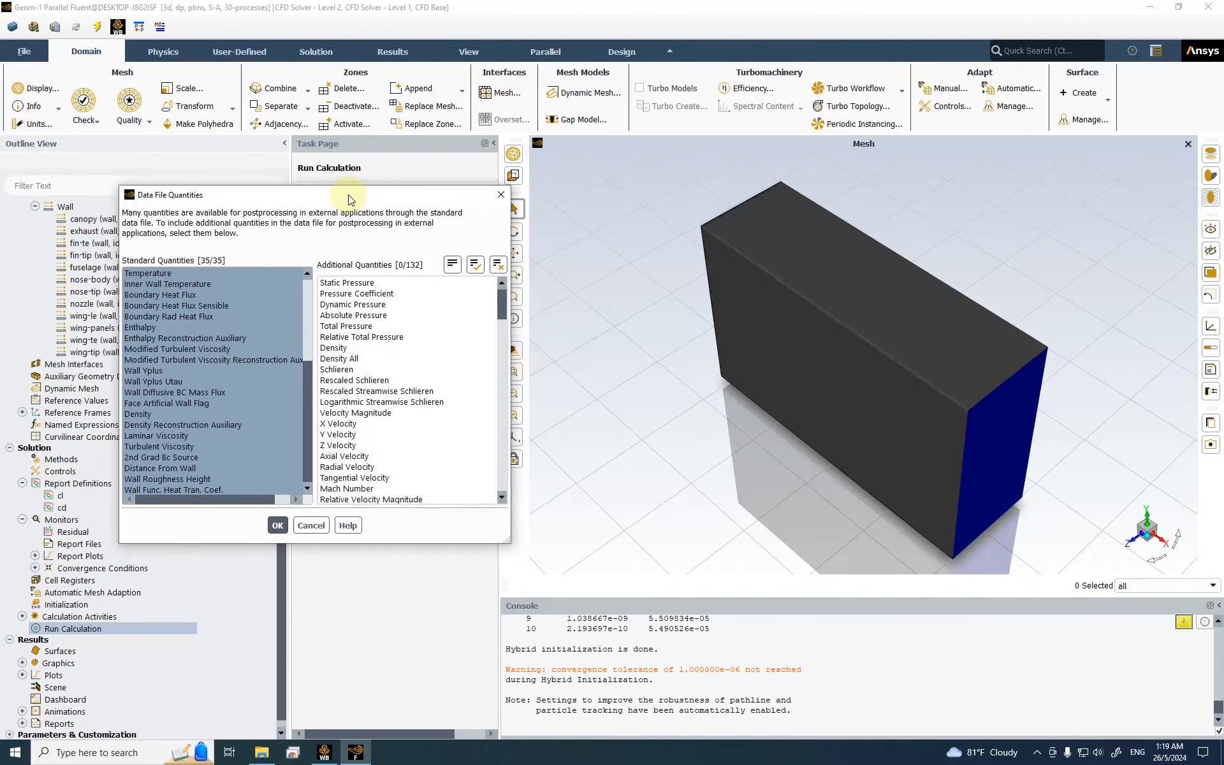
left_click(369, 294)
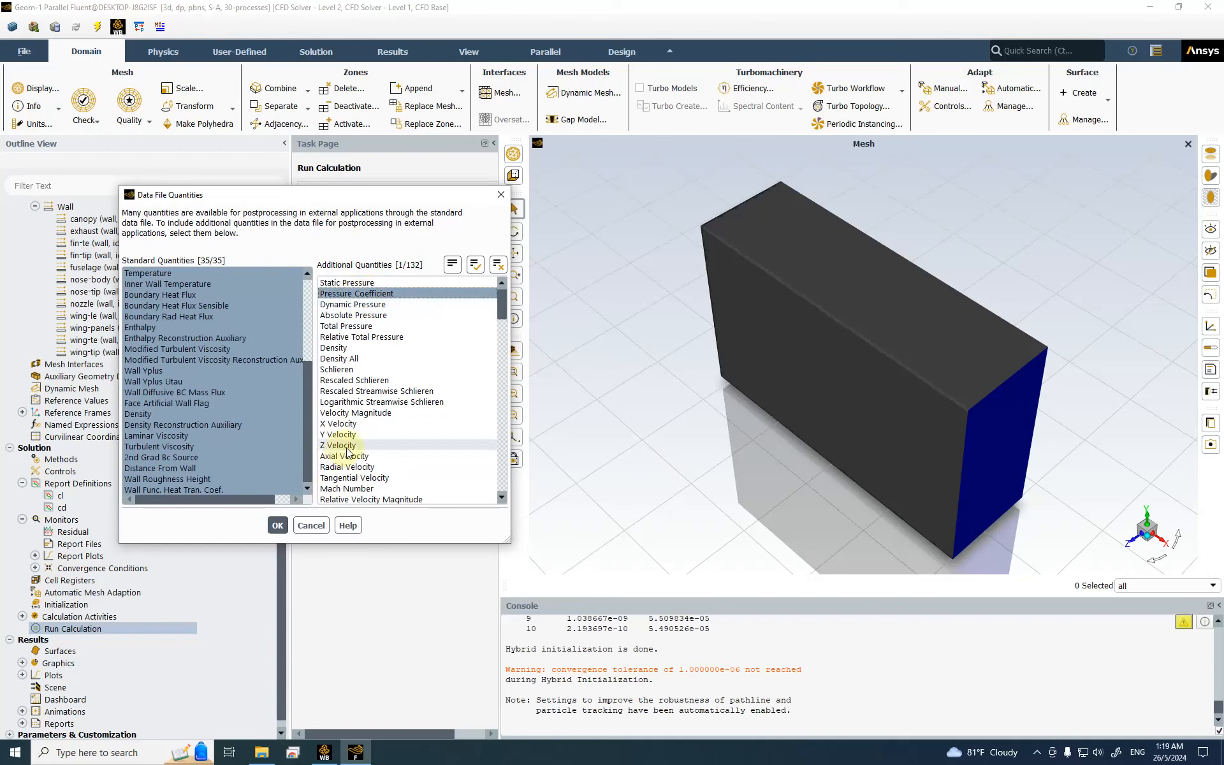
scroll(340, 456, "down", 2)
left_click(385, 424)
scroll(503, 320, "up", 2)
scroll(504, 320, "down", 3)
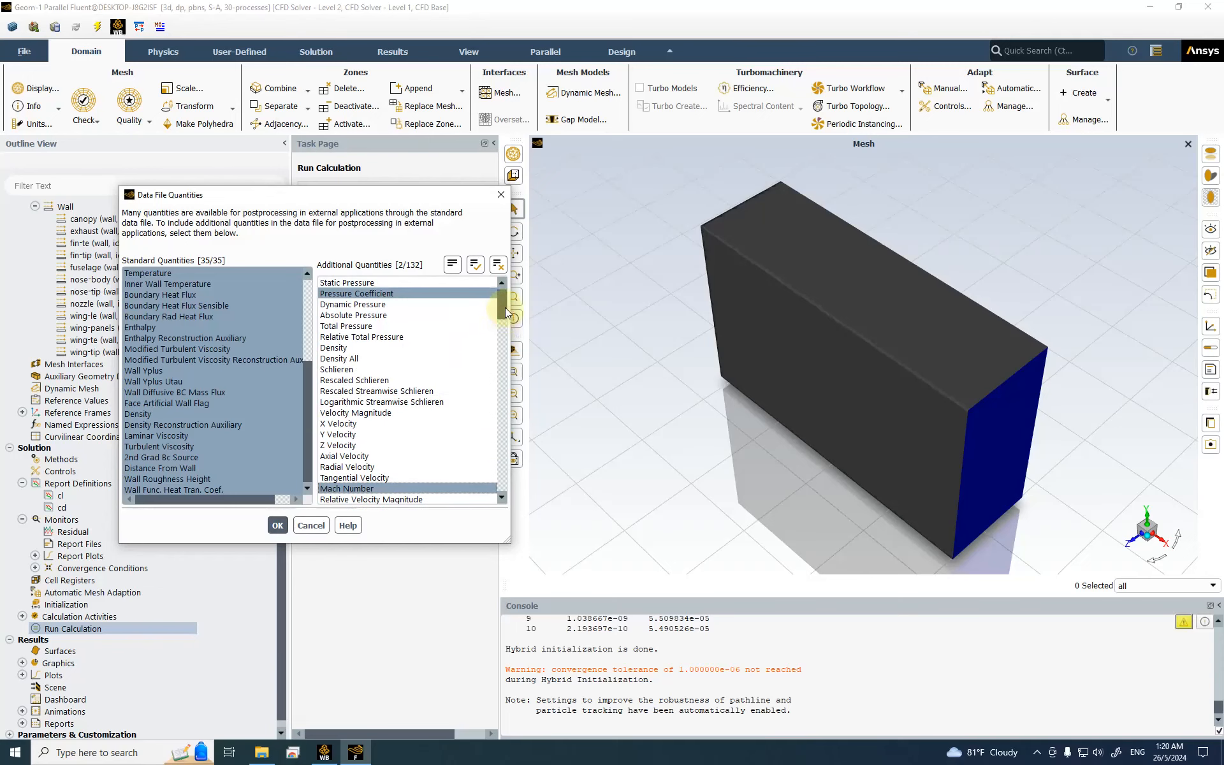
scroll(503, 325, "down", 5)
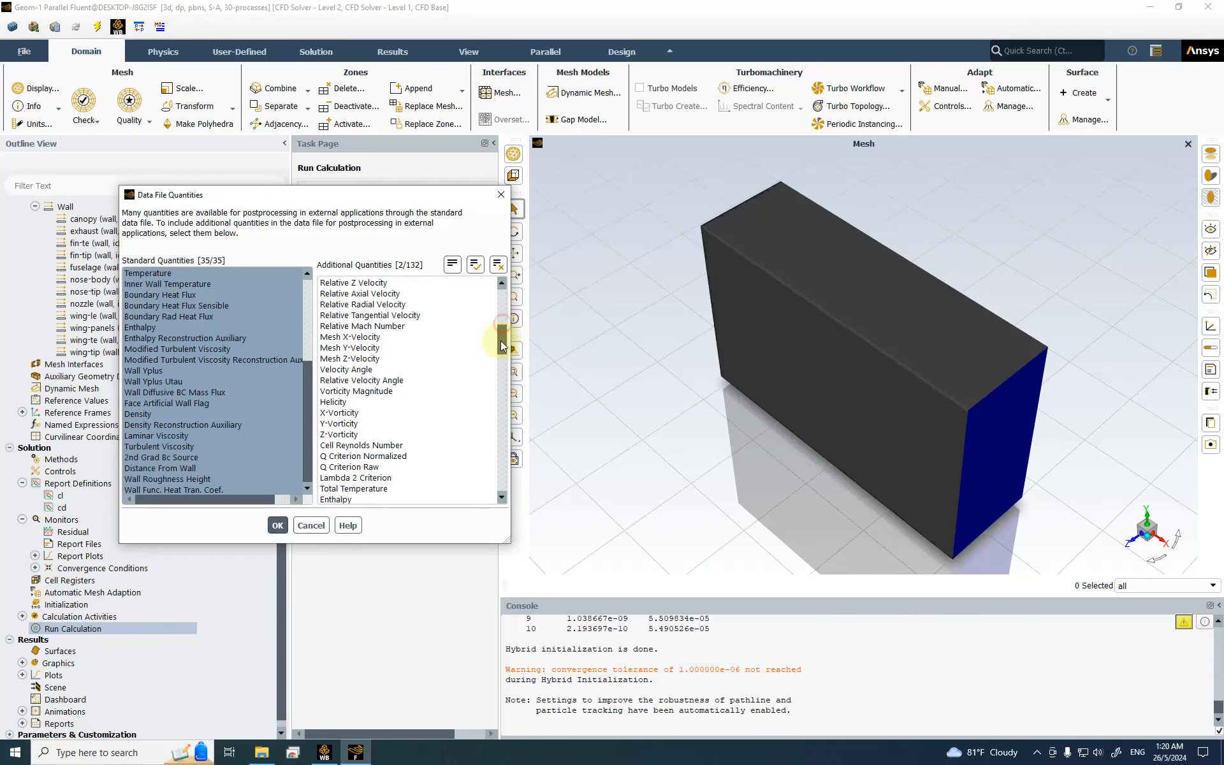
left_click_drag(503, 349, 514, 287)
Step: Confirm the data file quantities and run the solver until it converges at iteration 320
left_click(277, 525)
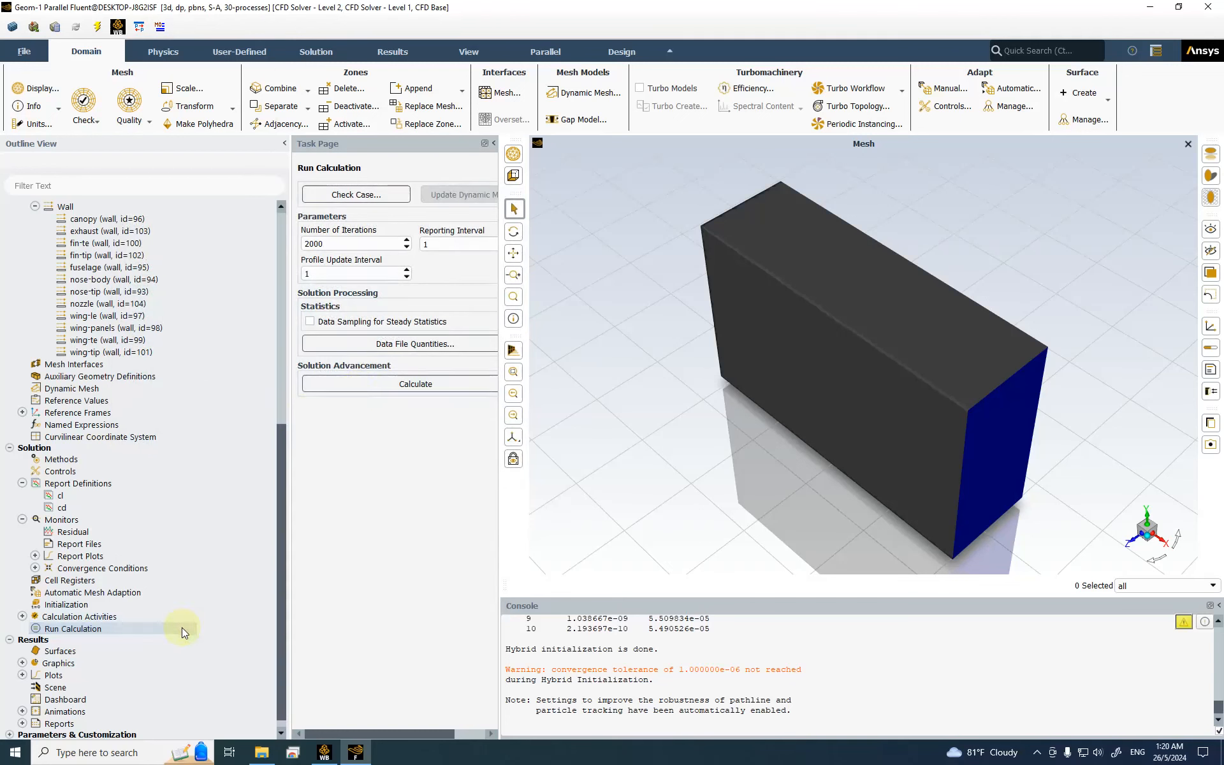
left_click(371, 384)
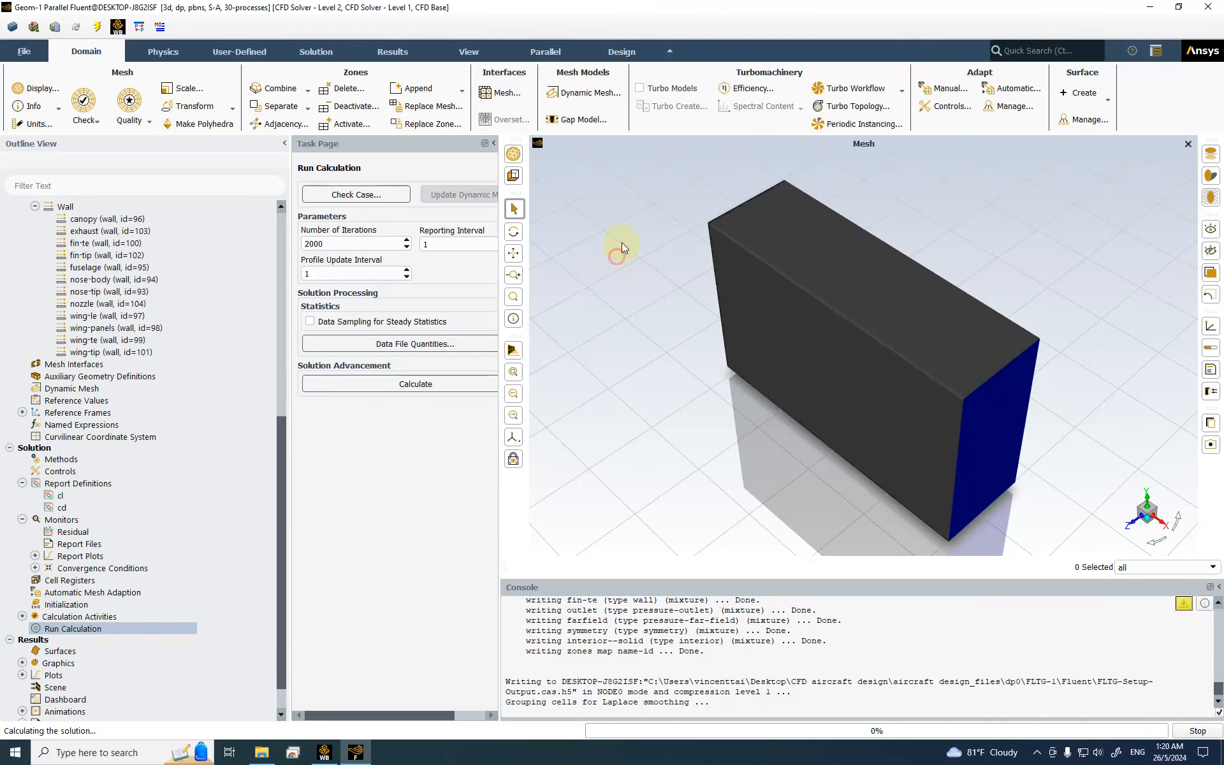
mouse_move(606, 6)
left_click(669, 8)
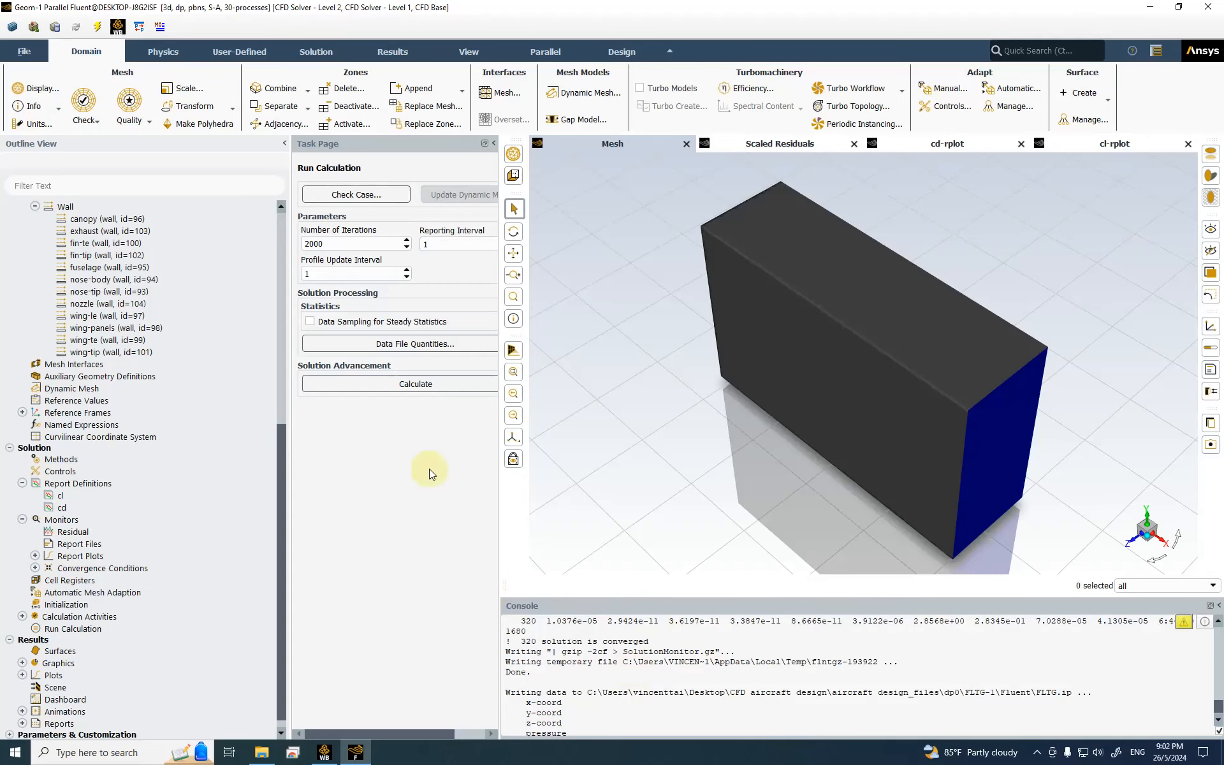
Step: Review the residual, cd and cl plots, marking final cd 2.8345e-01 and cl 2.8568e+00
left_click(754, 154)
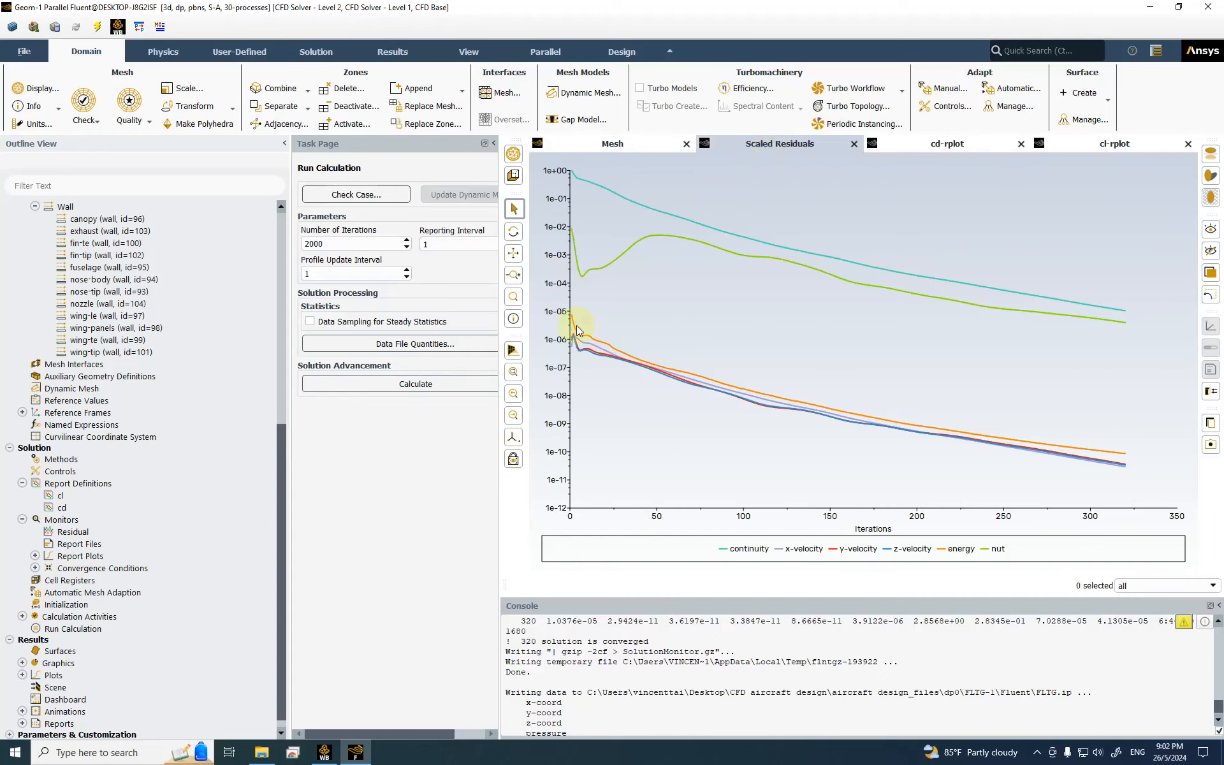
left_click(948, 144)
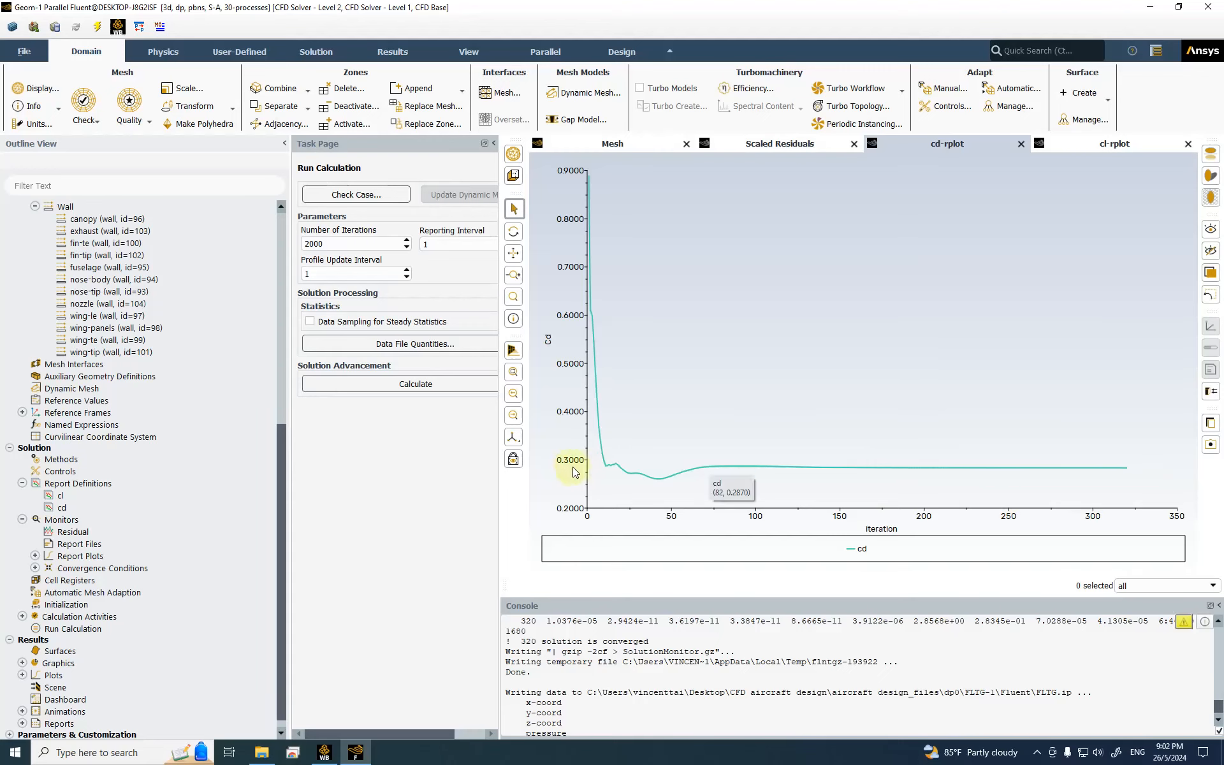
scroll(957, 686, "up", 1)
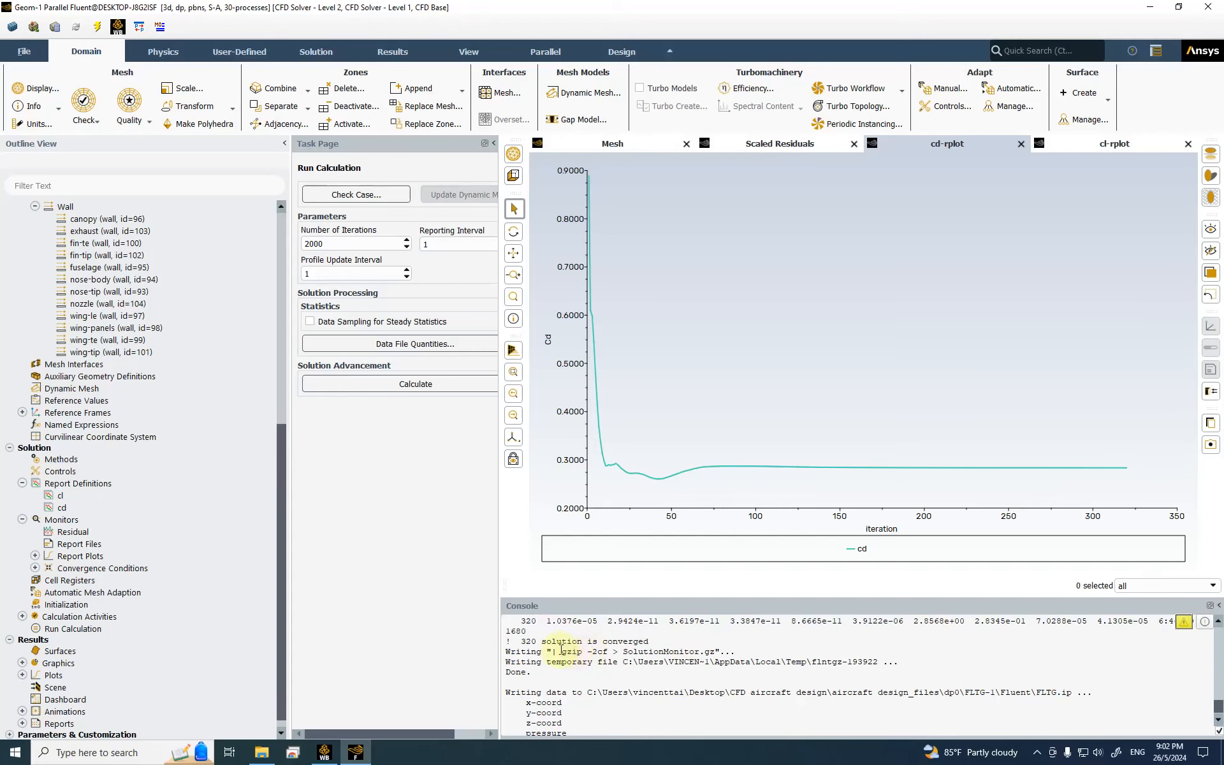
scroll(562, 650, "up", 1)
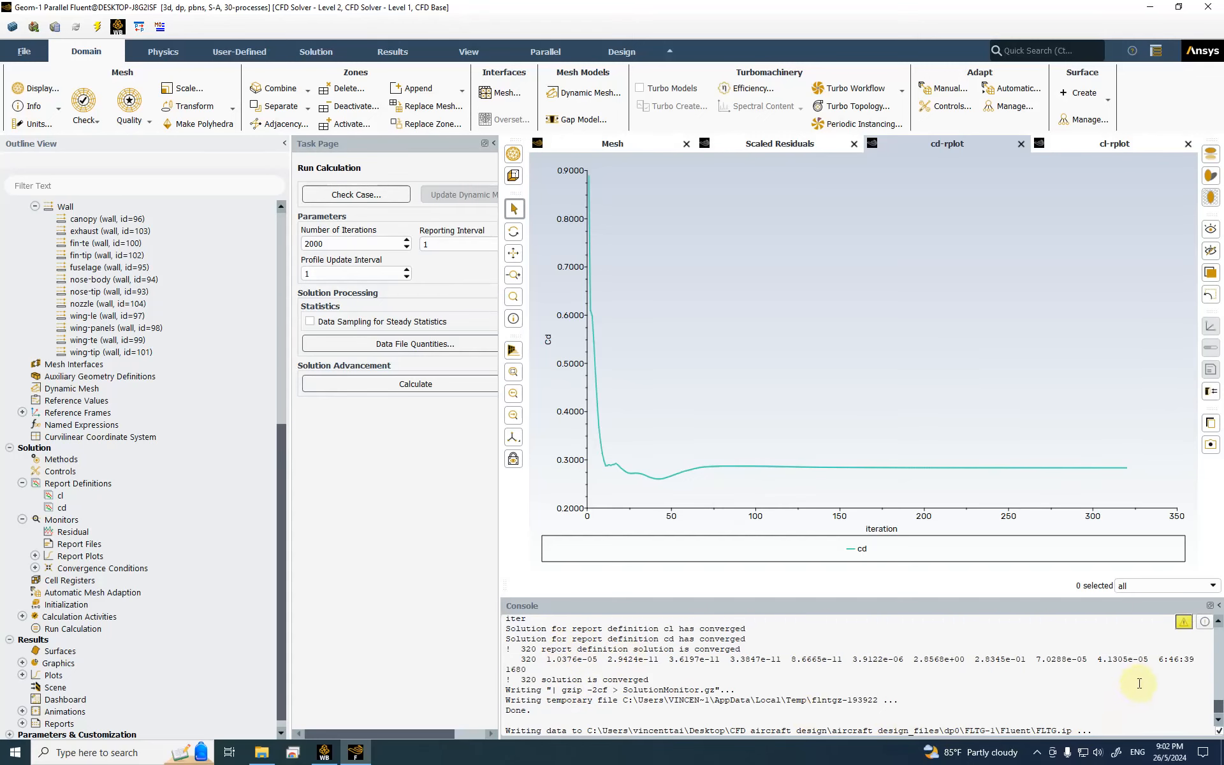
left_click_drag(975, 659, 1030, 662)
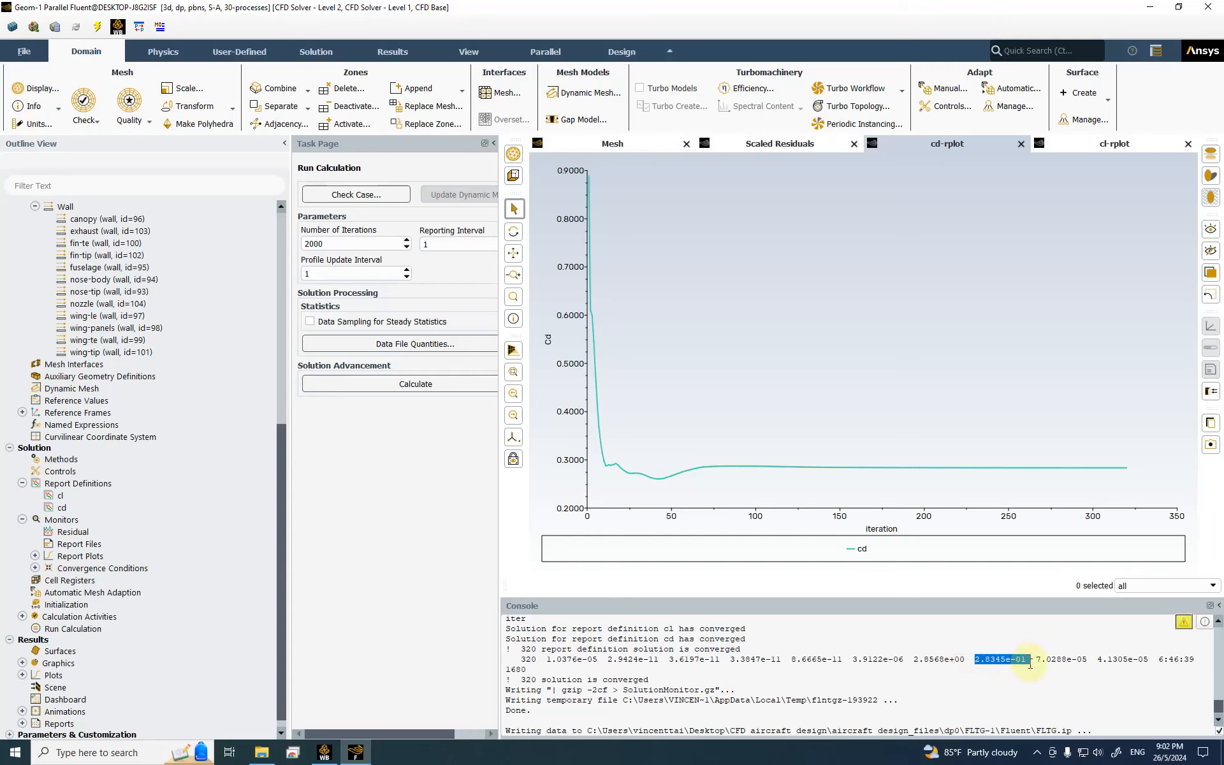
scroll(1018, 669, "up", 1)
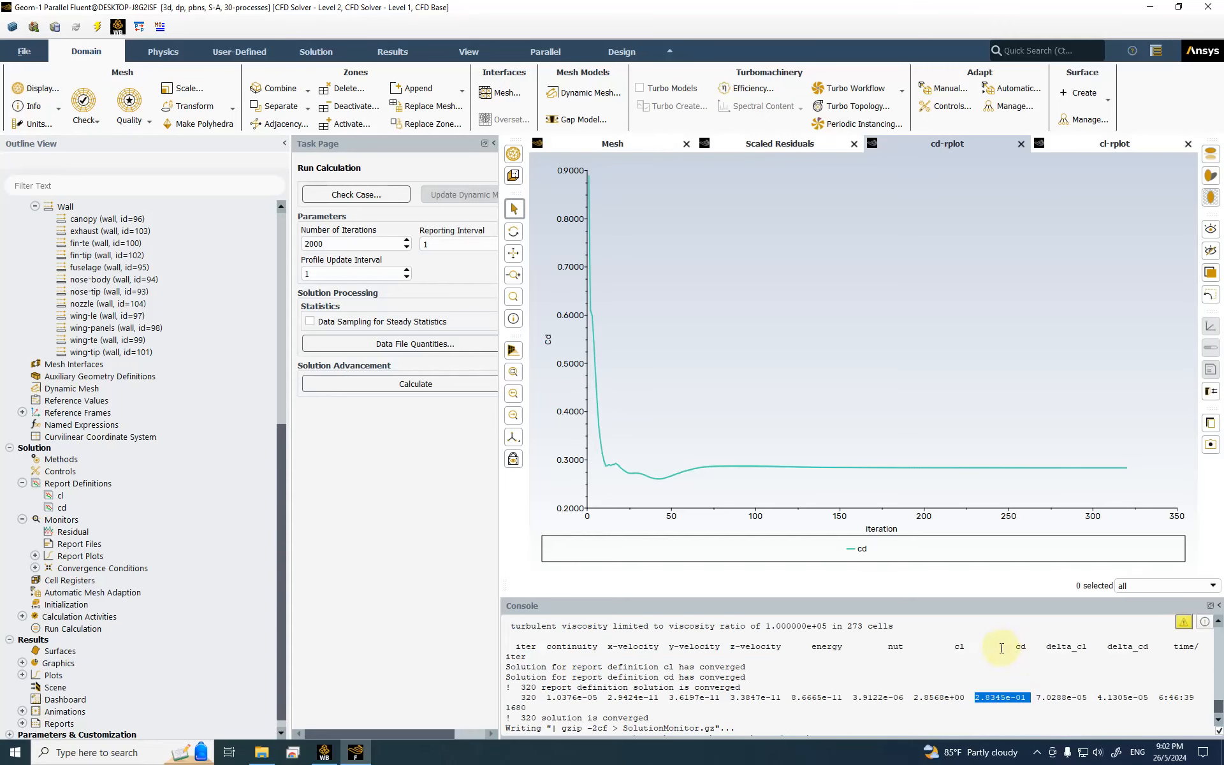
left_click(1077, 152)
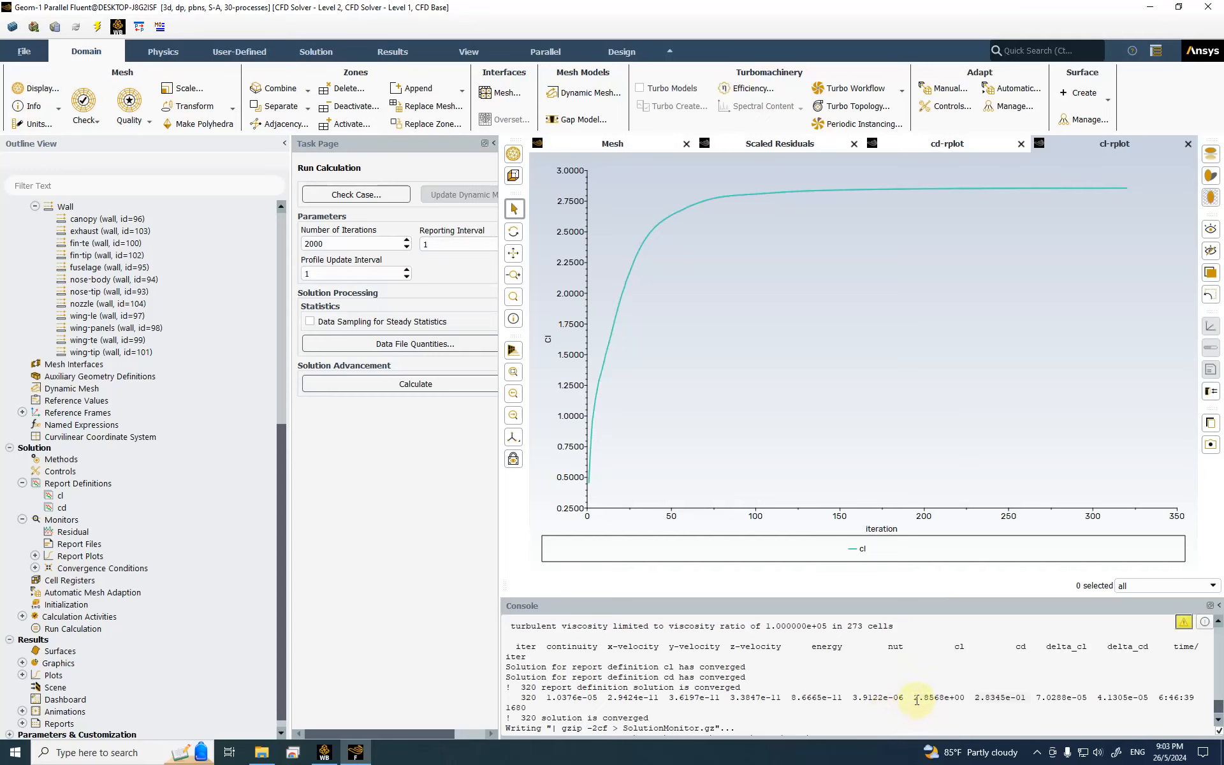
left_click_drag(911, 697, 967, 697)
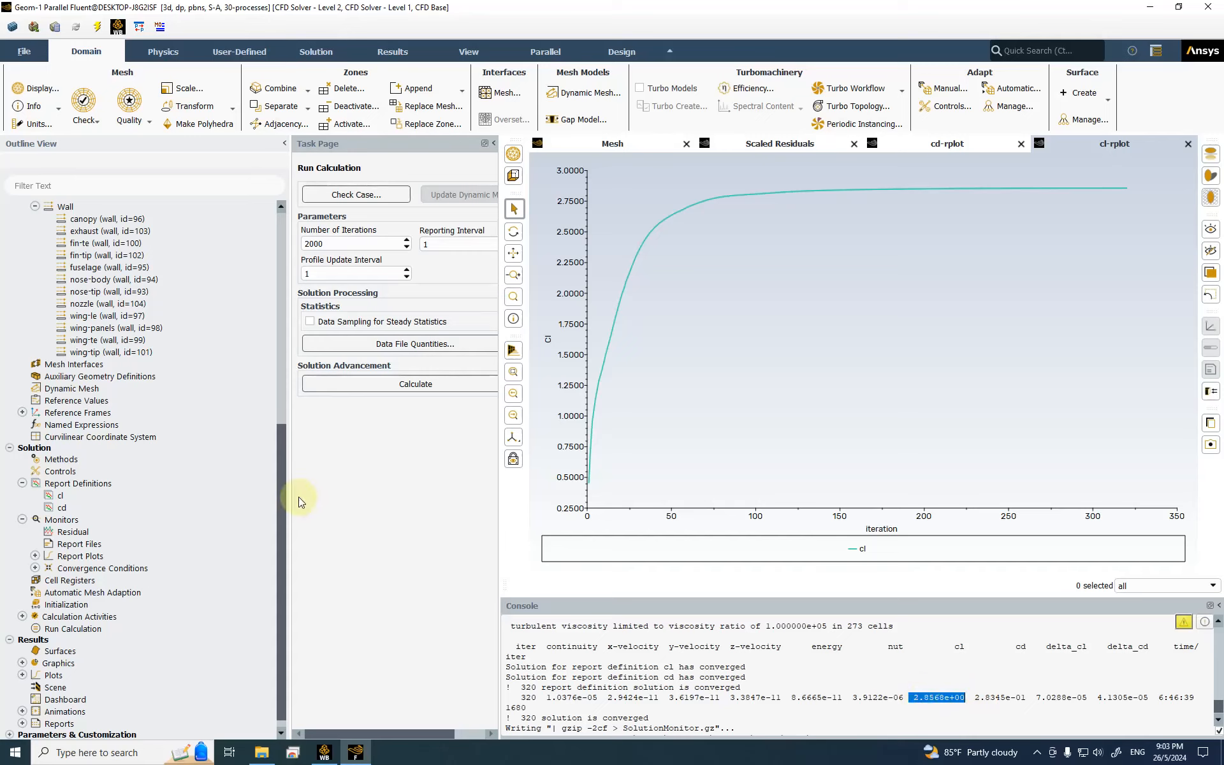
Step: Check the farfield reference values, including area 1 m² and velocity 208.2549 m/s
left_click(102, 400)
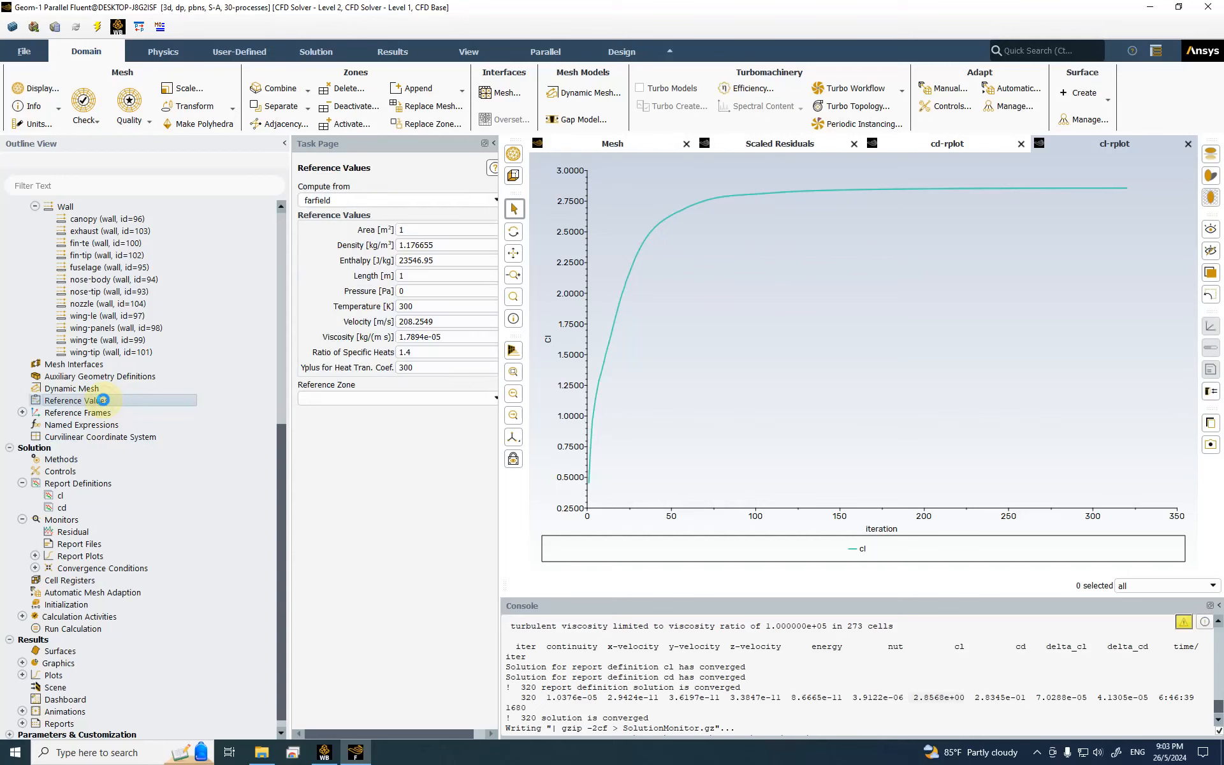
double_click(413, 231)
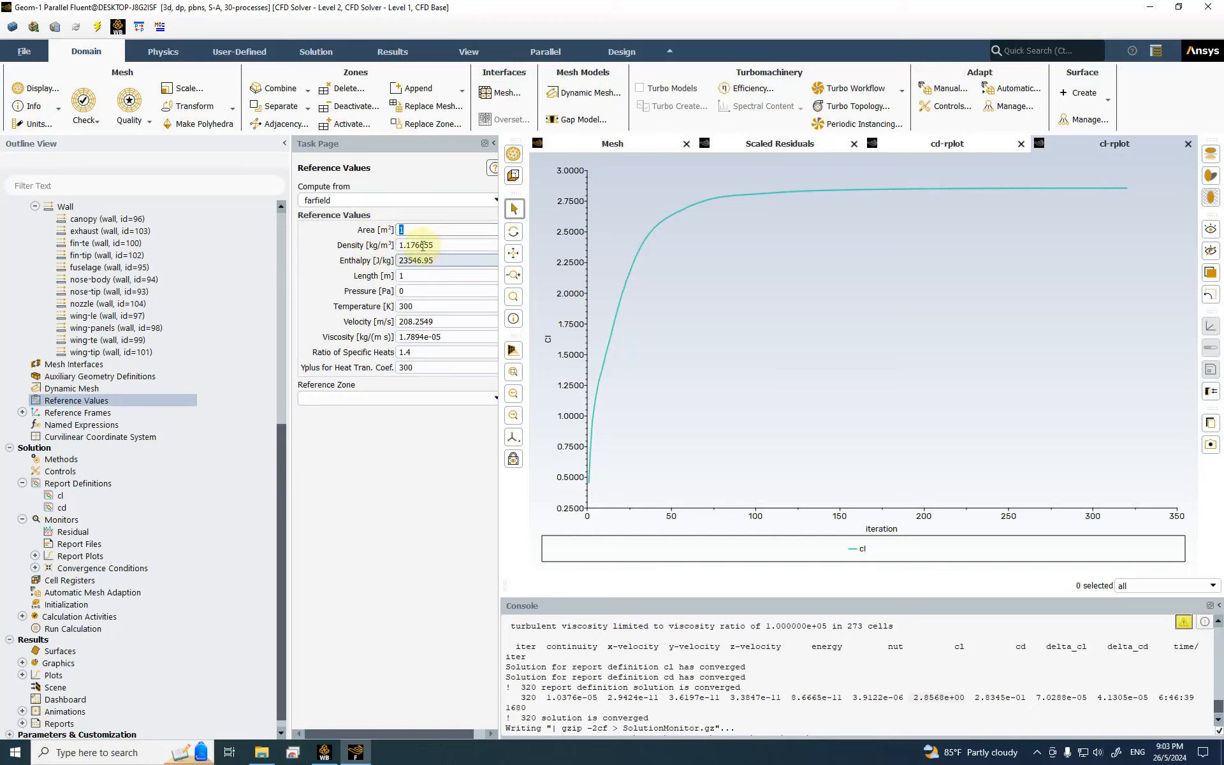
left_click(536, 248)
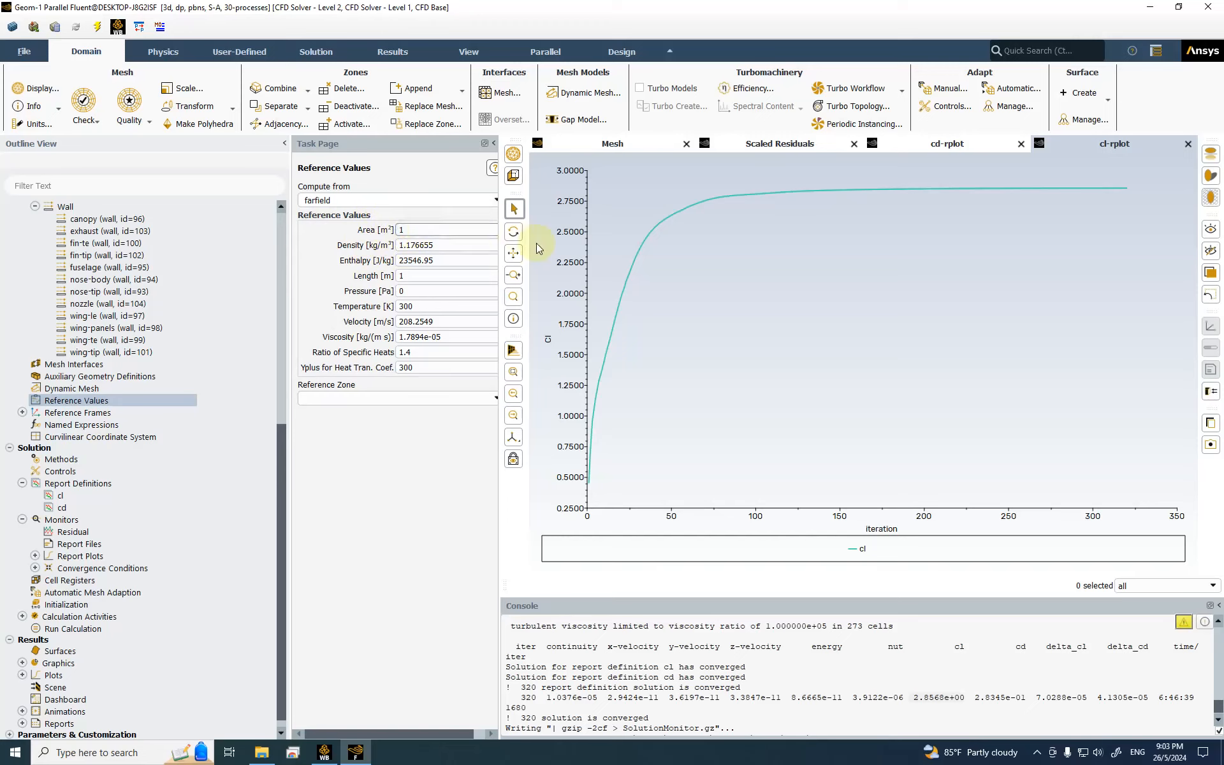
double_click(404, 229)
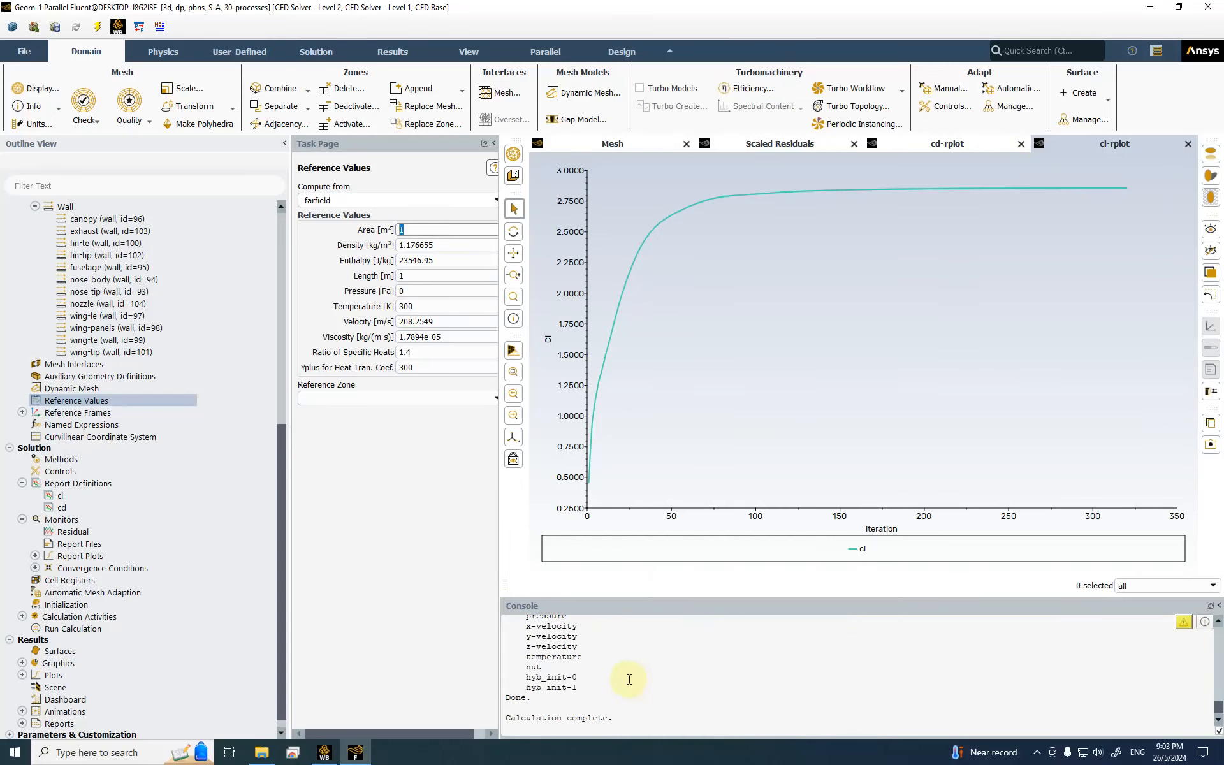
scroll(93, 691, "down", 1)
left_click(23, 711)
scroll(125, 646, "down", 3)
Step: Print a force report along direction (1, 0, 0) for all wall zones
double_click(87, 680)
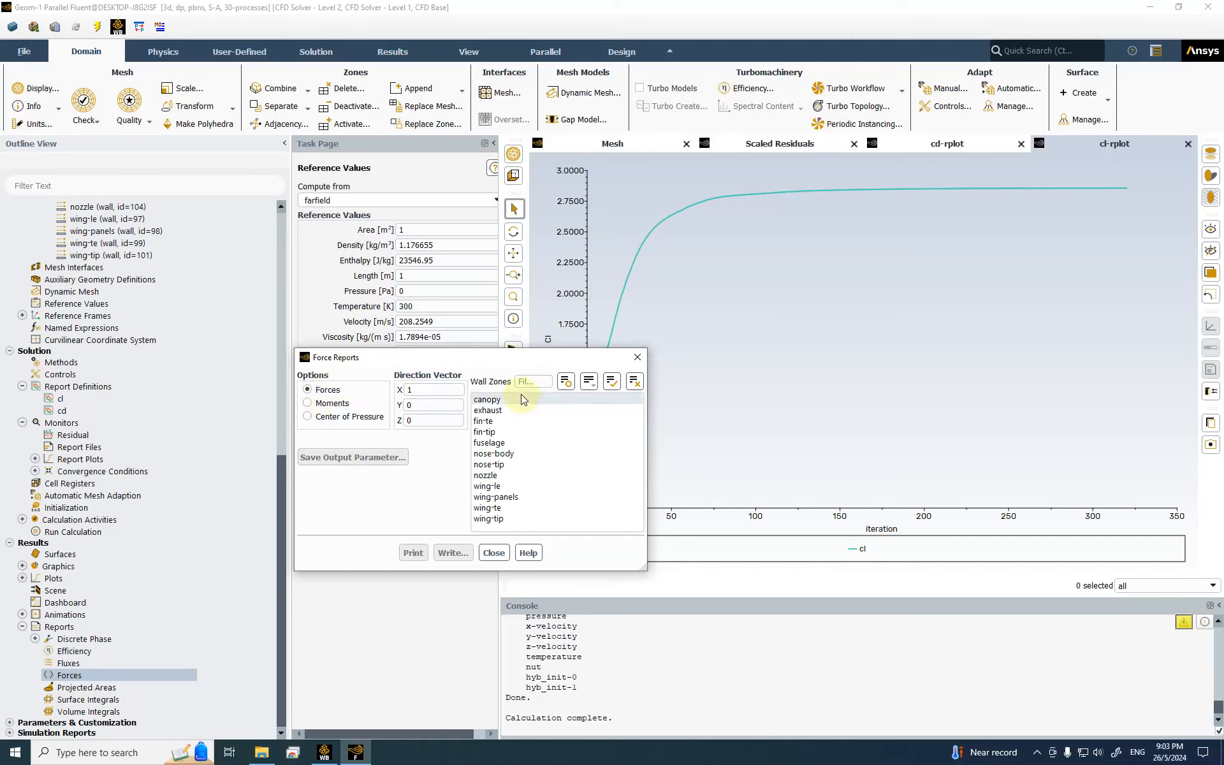
left_click(611, 381)
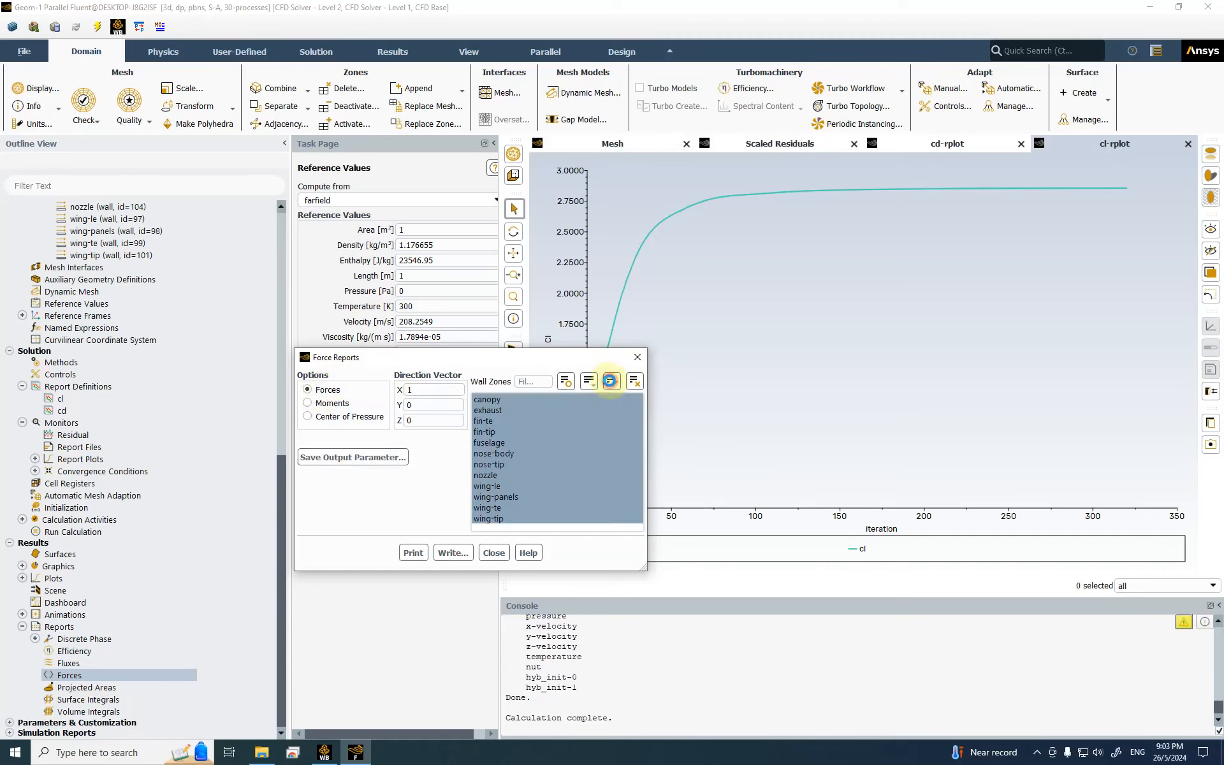
left_click(420, 389)
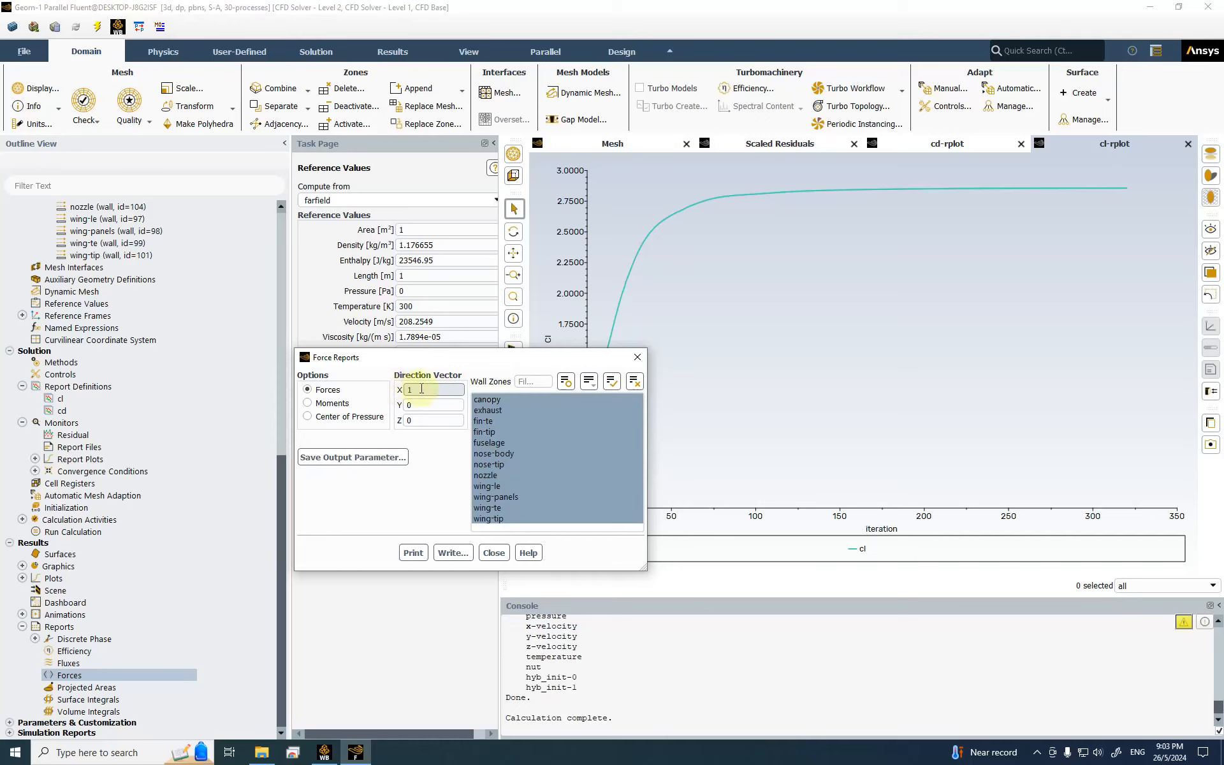
left_click(413, 552)
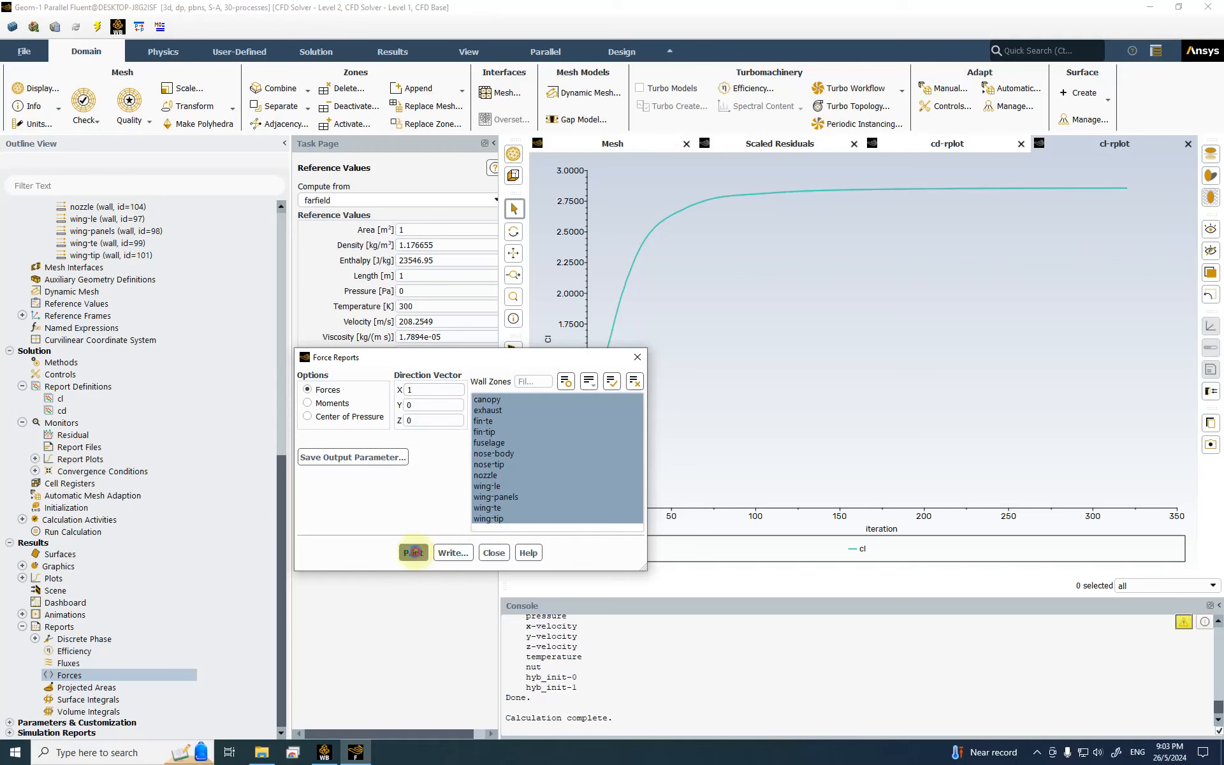
Step: Mark the canopy row, Net pressure force 3603.669 and Net coefficient 0.28345392 in the report
scroll(803, 670, "up", 4)
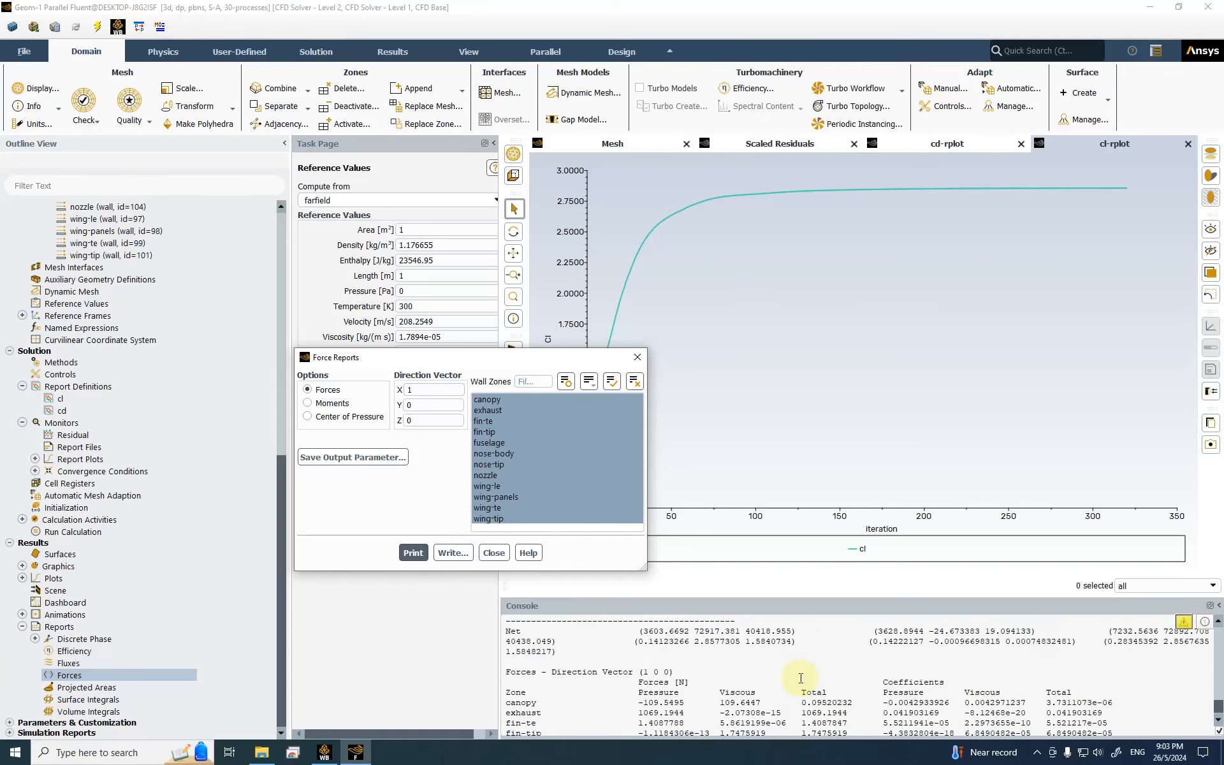
scroll(646, 678, "down", 1)
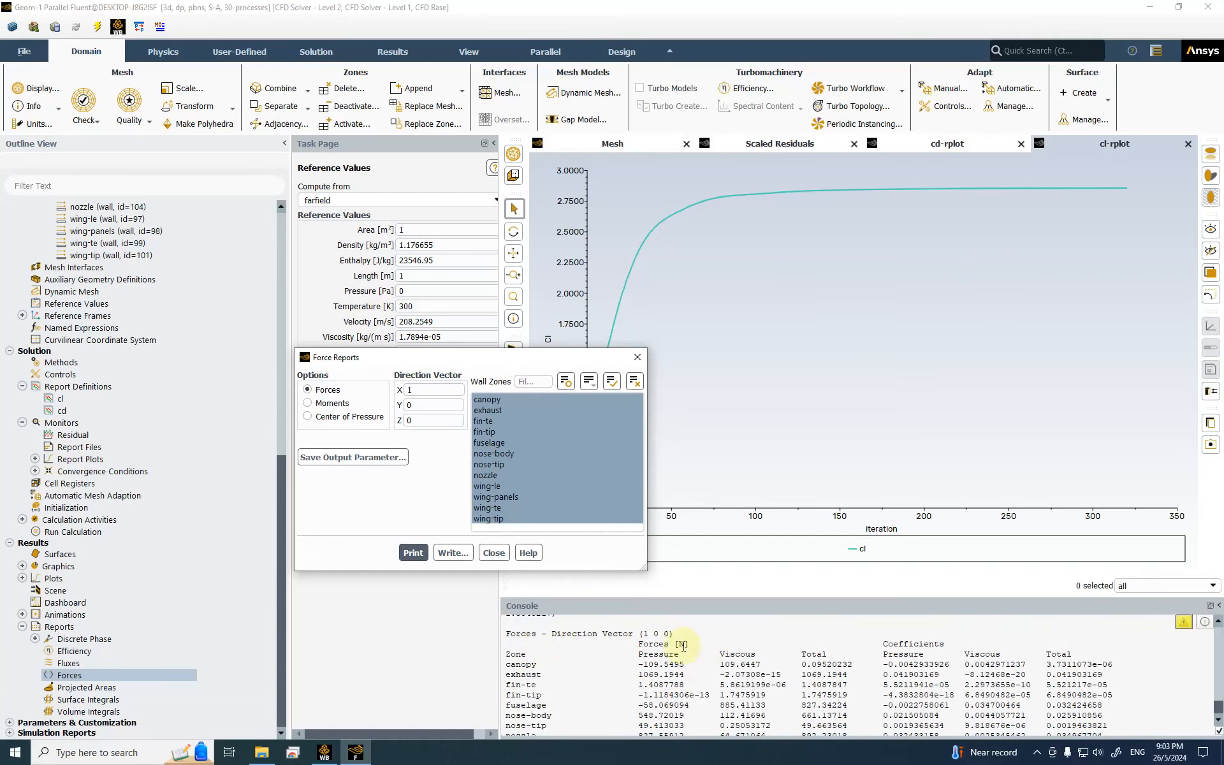
scroll(714, 668, "down", 1)
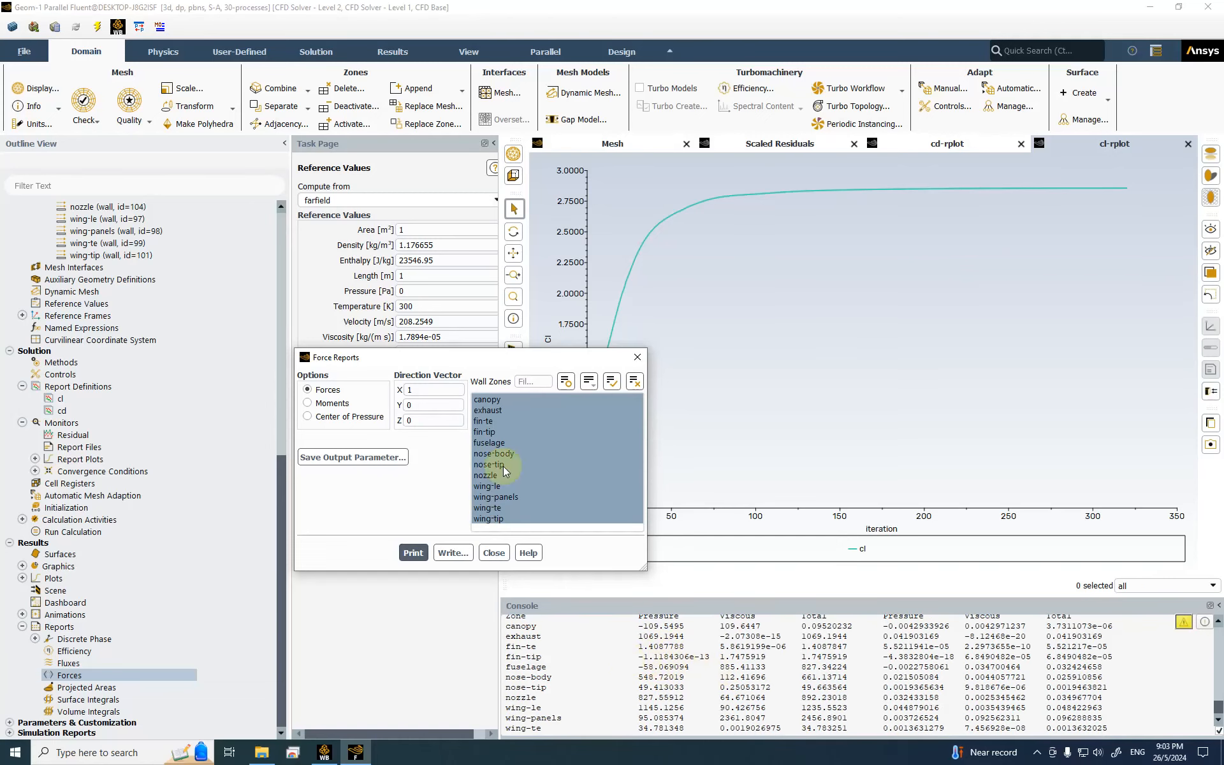
scroll(743, 694, "up", 1)
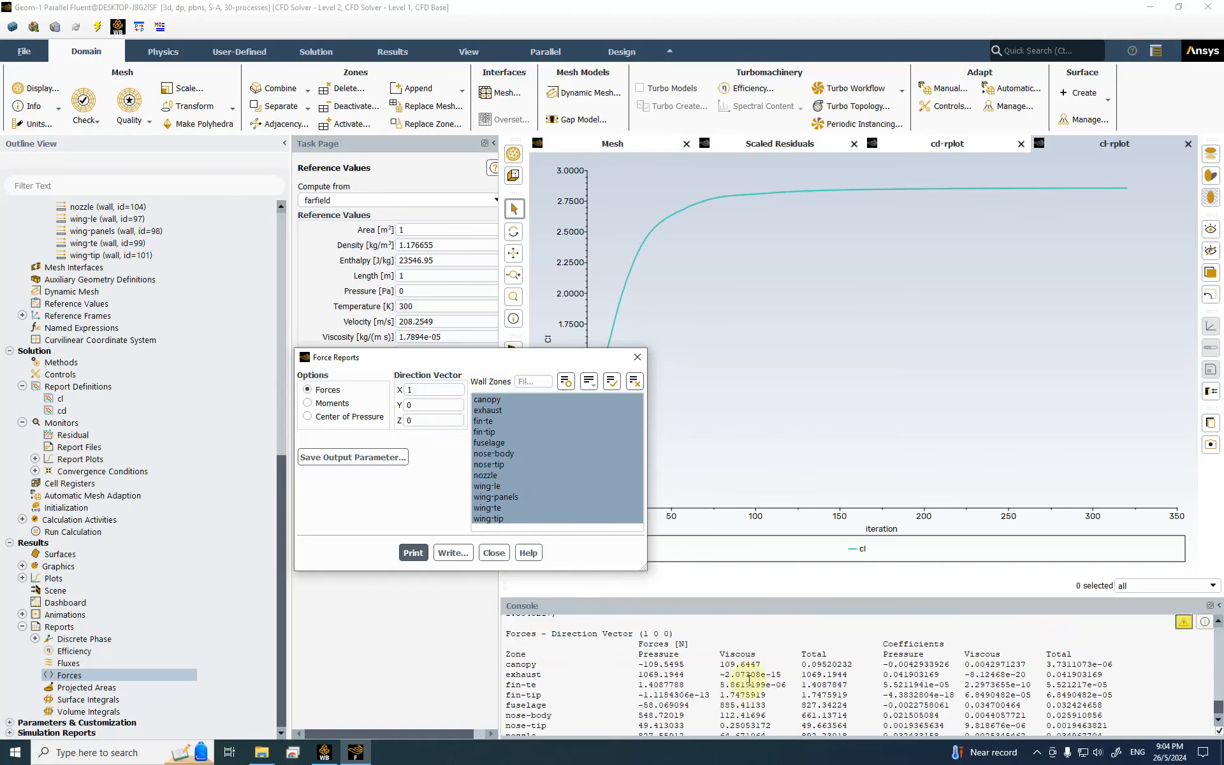
double_click(638, 657)
left_click_drag(505, 666, 557, 664)
left_click_drag(724, 664, 751, 665)
scroll(845, 671, "down", 1)
scroll(844, 670, "up", 1)
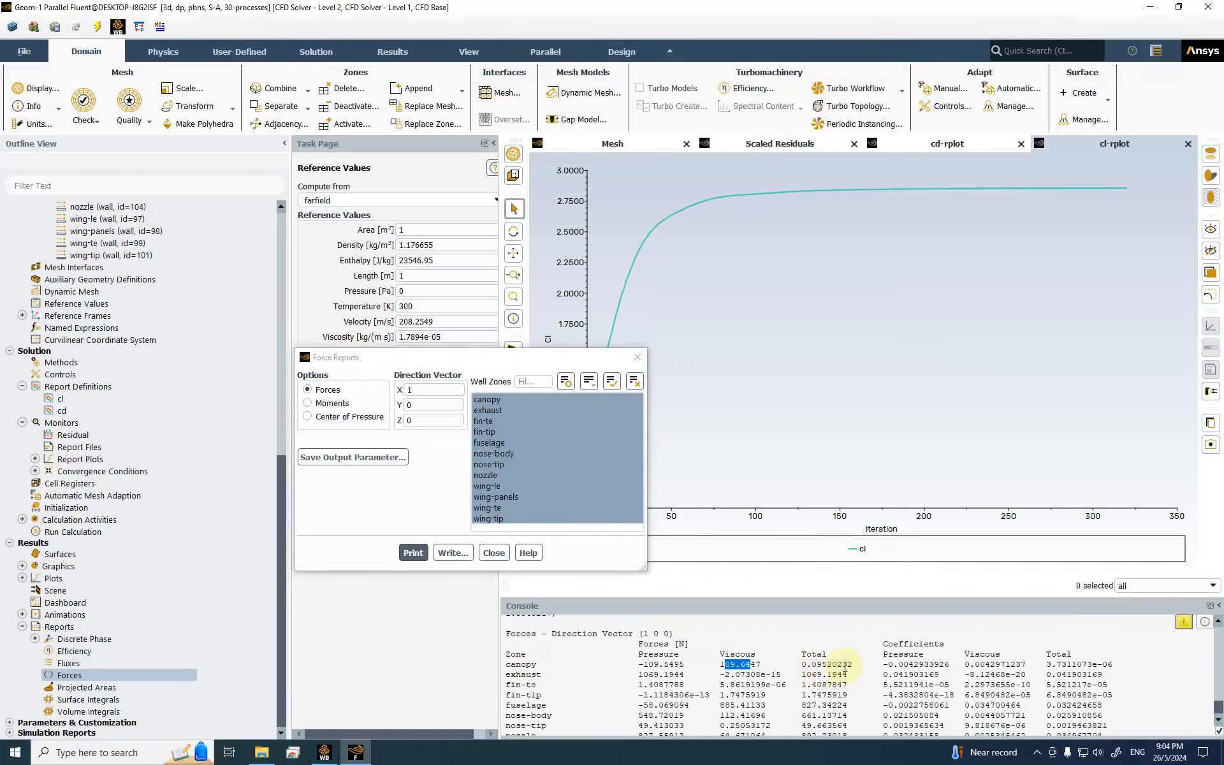
left_click_drag(884, 655, 944, 655)
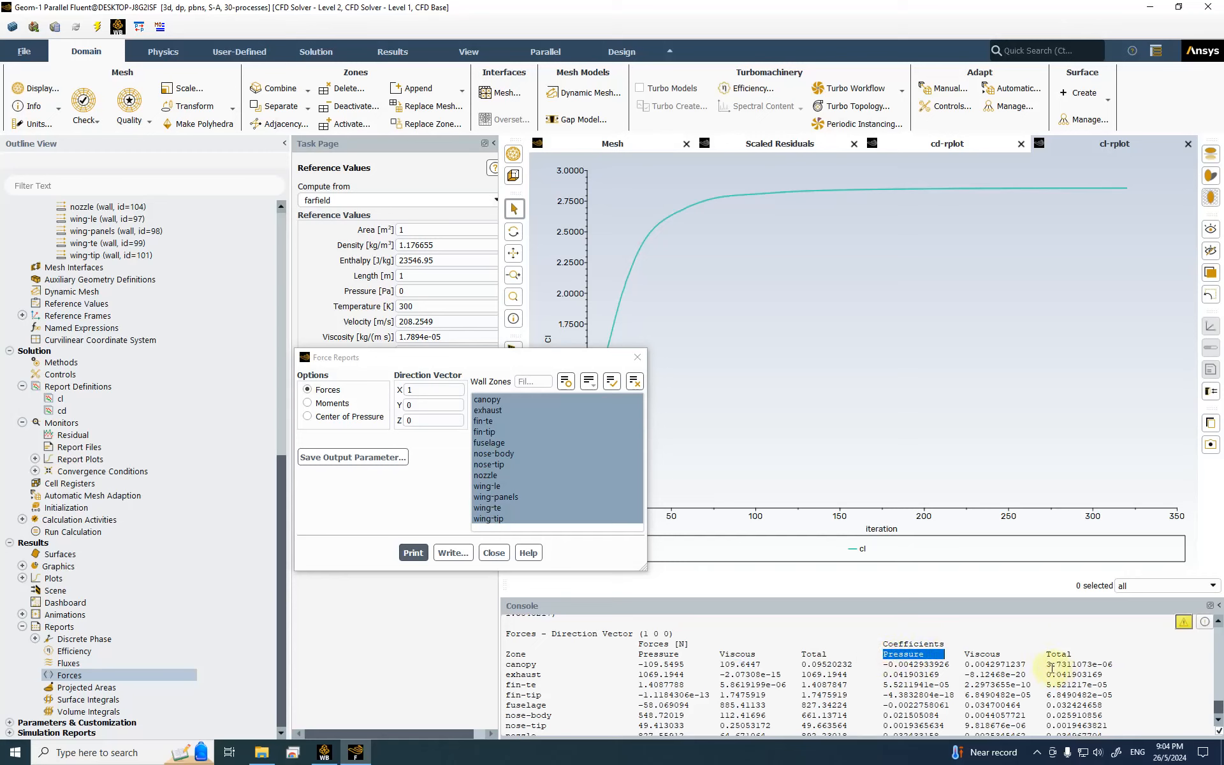
scroll(1050, 666, "down", 3)
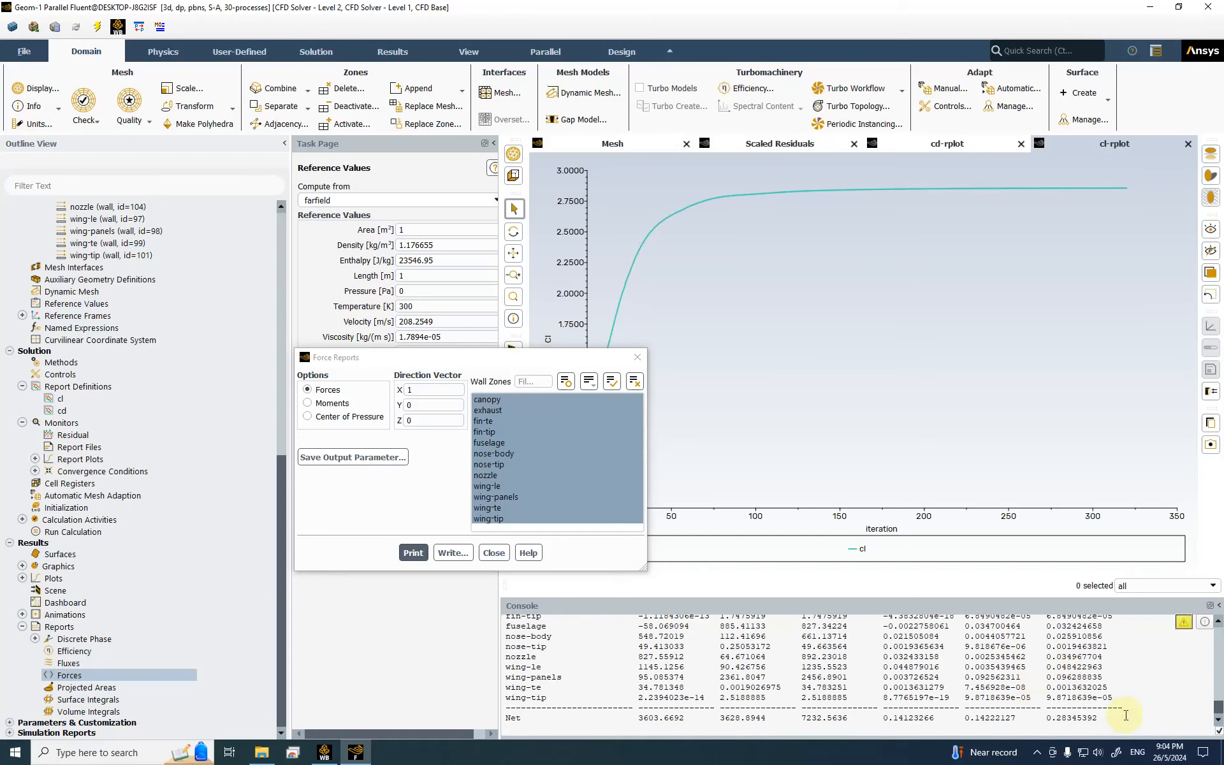
left_click_drag(1105, 717, 1041, 717)
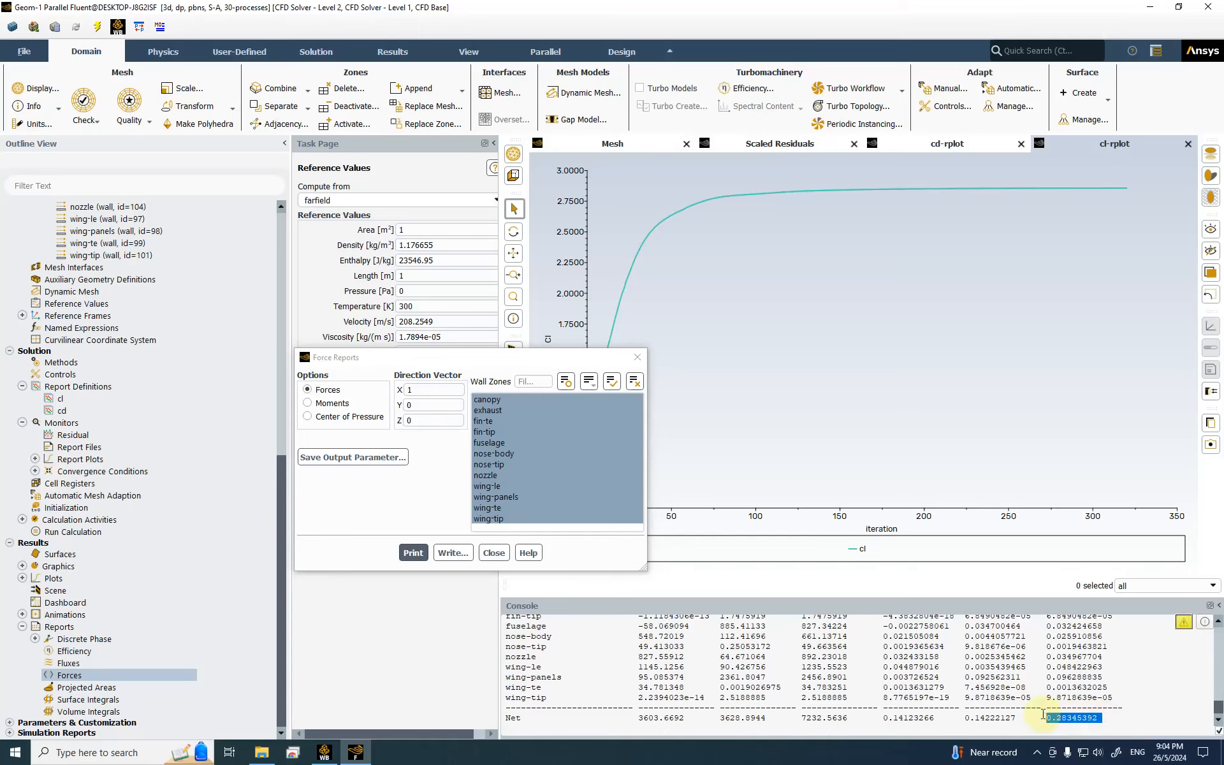
scroll(587, 702, "up", 1)
scroll(638, 711, "down", 1)
scroll(645, 714, "up", 1)
scroll(646, 714, "up", 3)
scroll(642, 712, "down", 5)
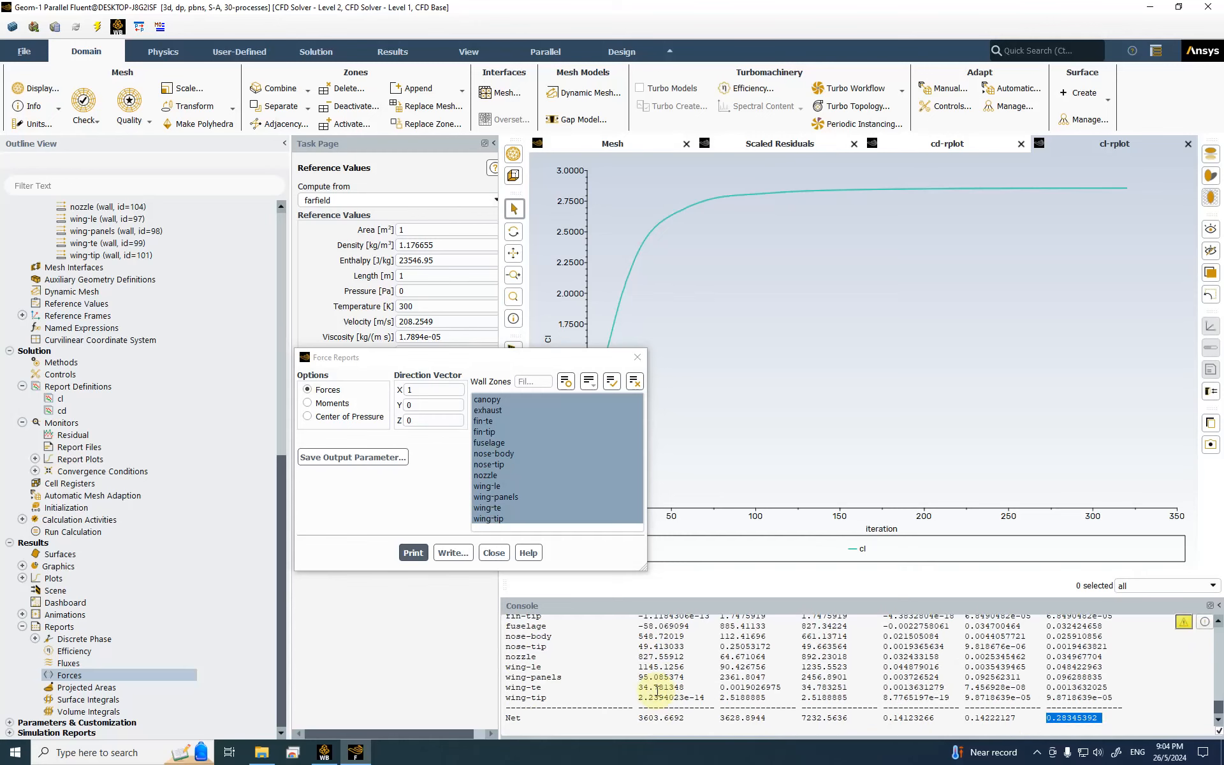
left_click_drag(640, 718, 680, 718)
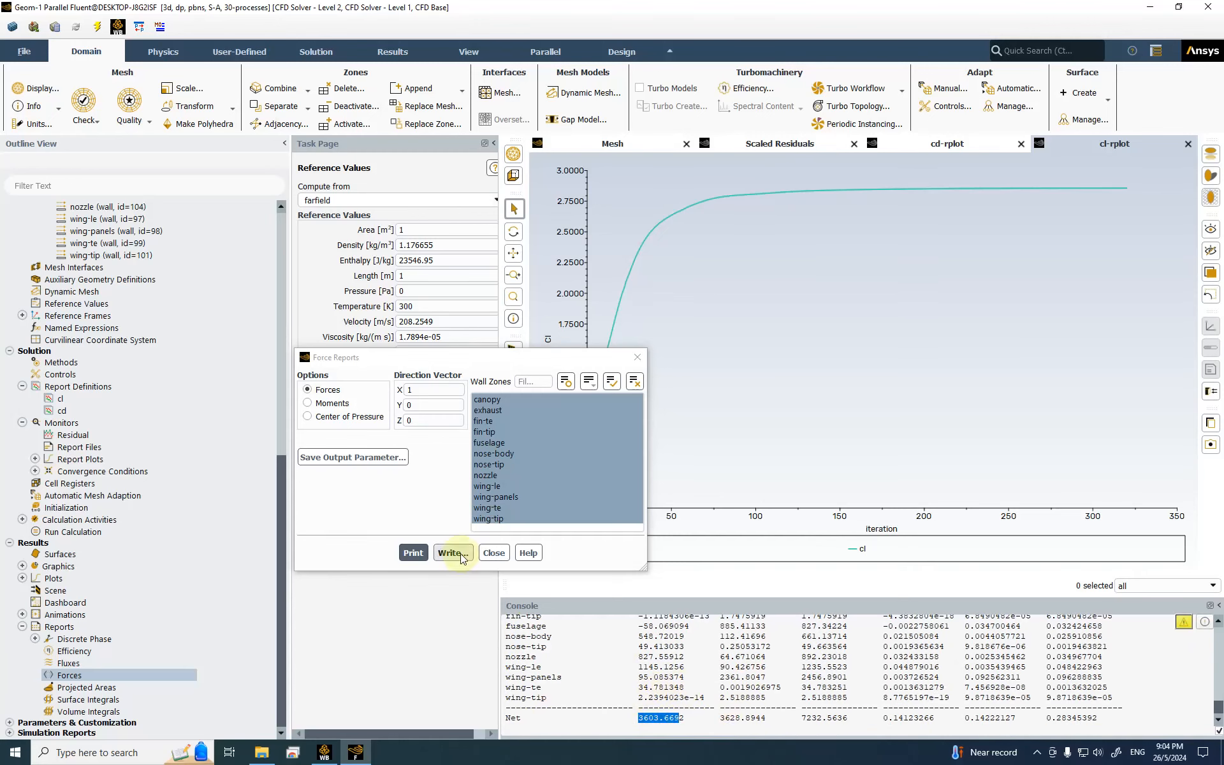
left_click(430, 408)
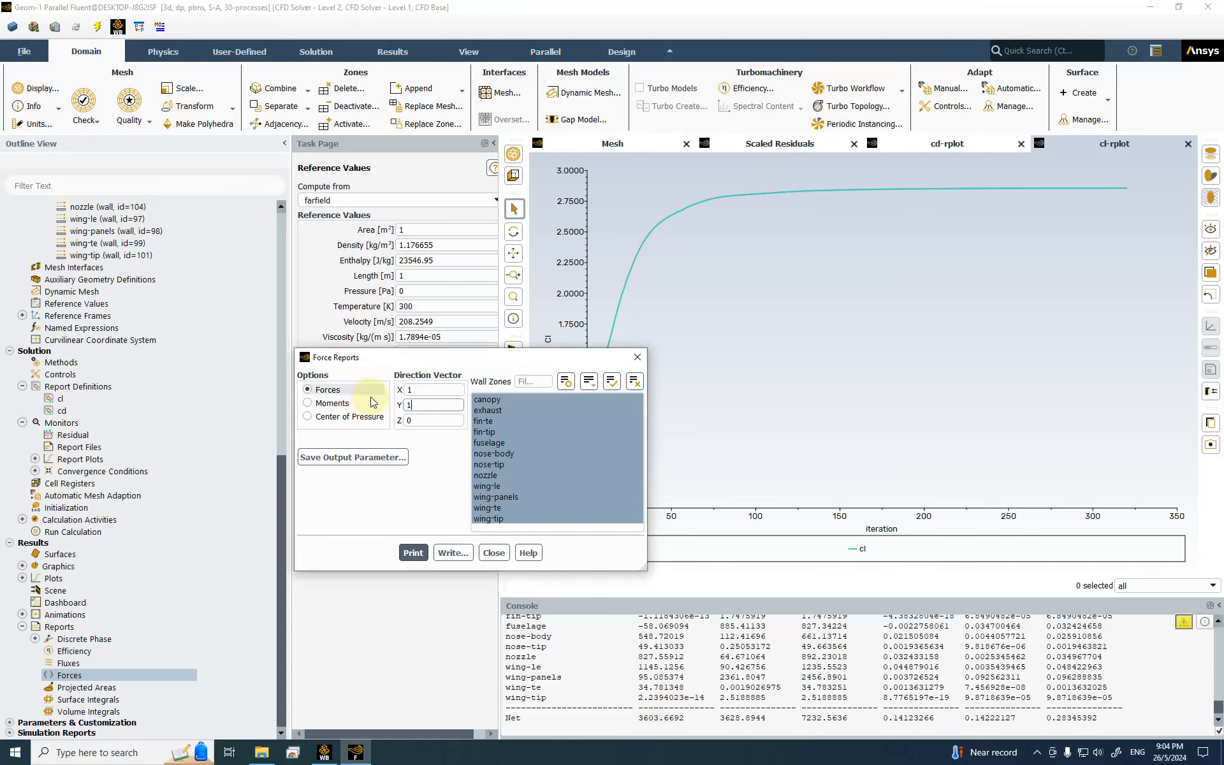
Step: Change the force direction to (0, 1, 0) and print the force report
double_click(415, 405)
double_click(415, 388)
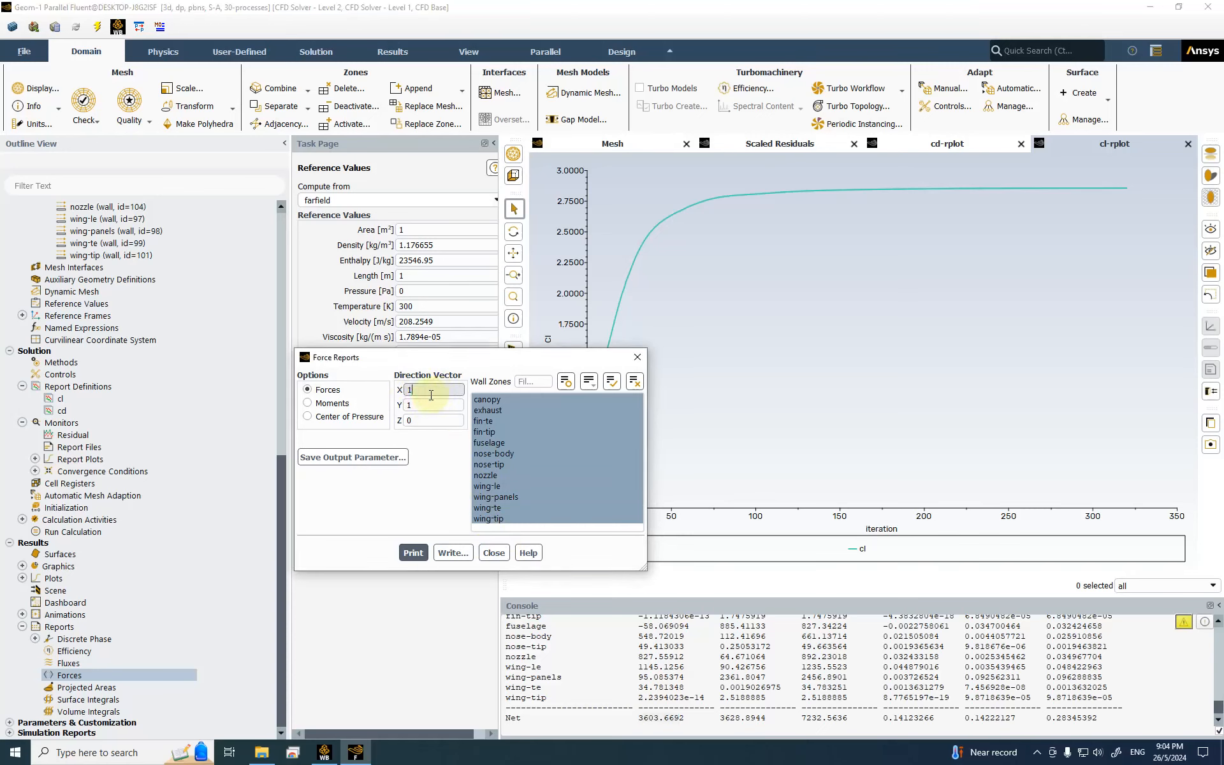
type("0")
left_click(414, 405)
left_click(416, 557)
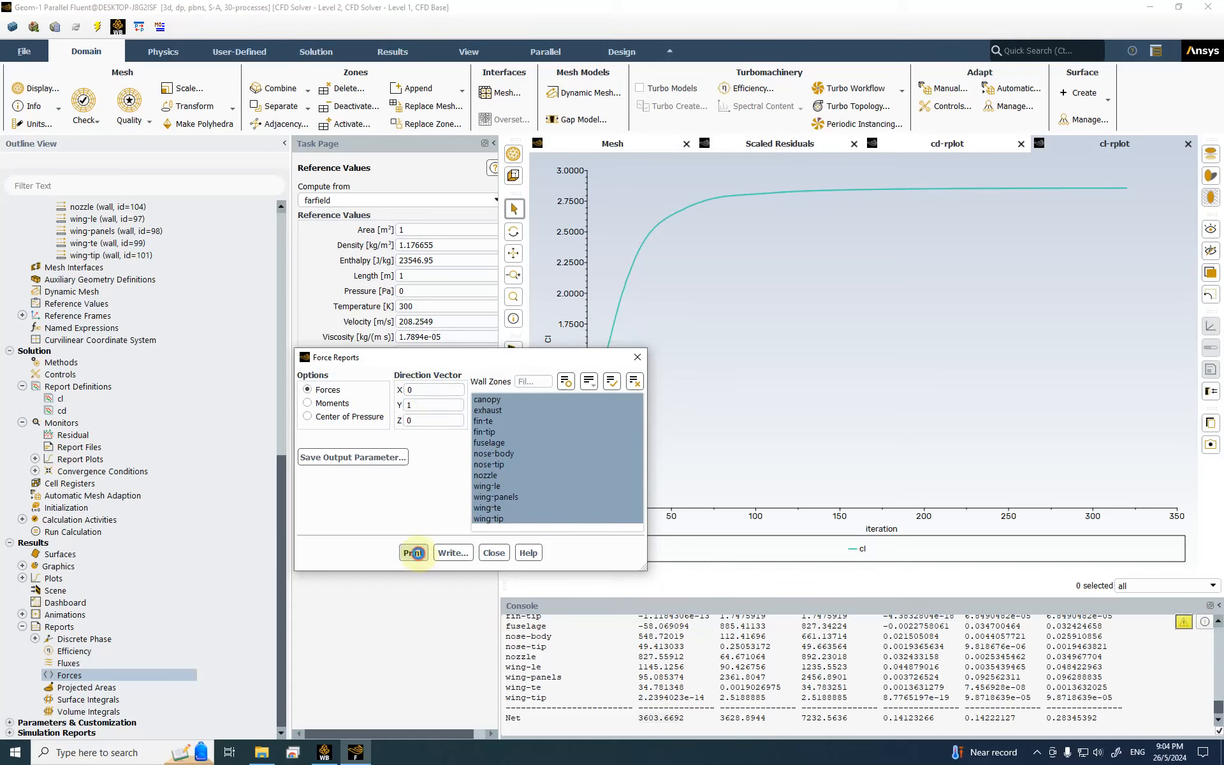
Step: Review canopy forces and Net totals 72892.708 N and 2.8567635, then close Force Reports
left_click_drag(639, 721, 1092, 721)
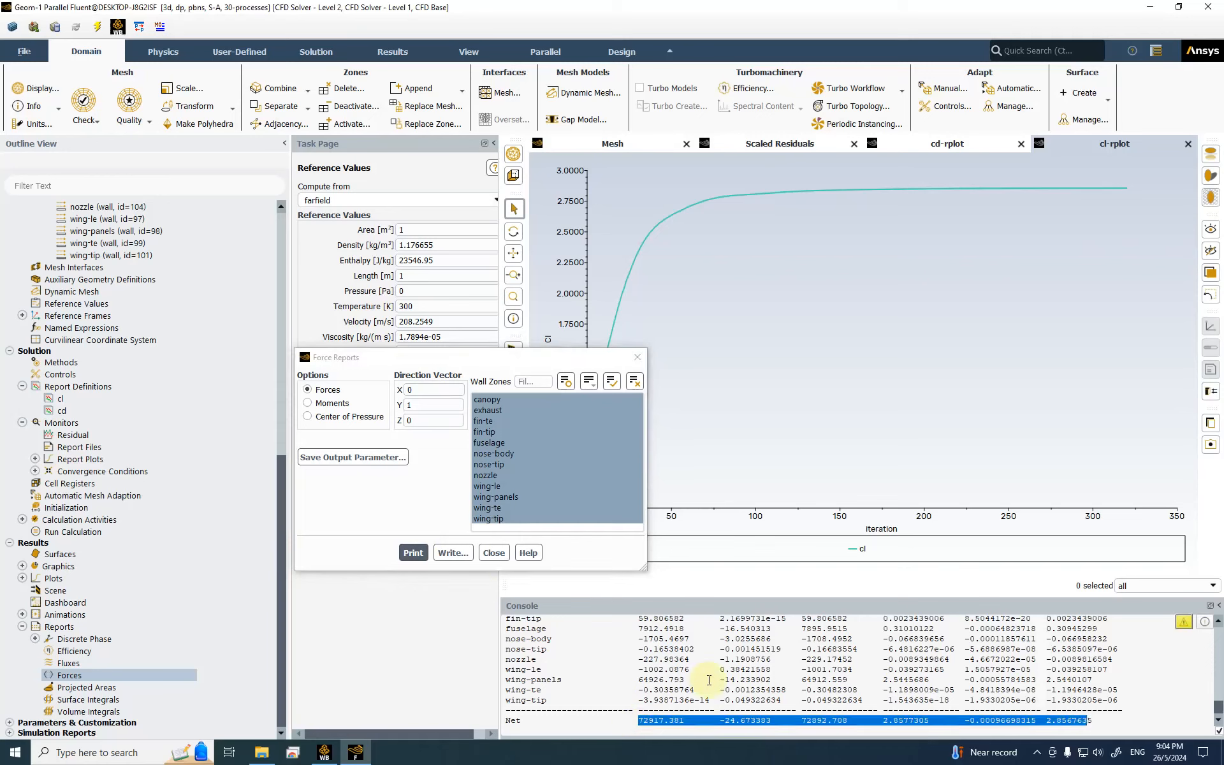
scroll(708, 681, "up", 3)
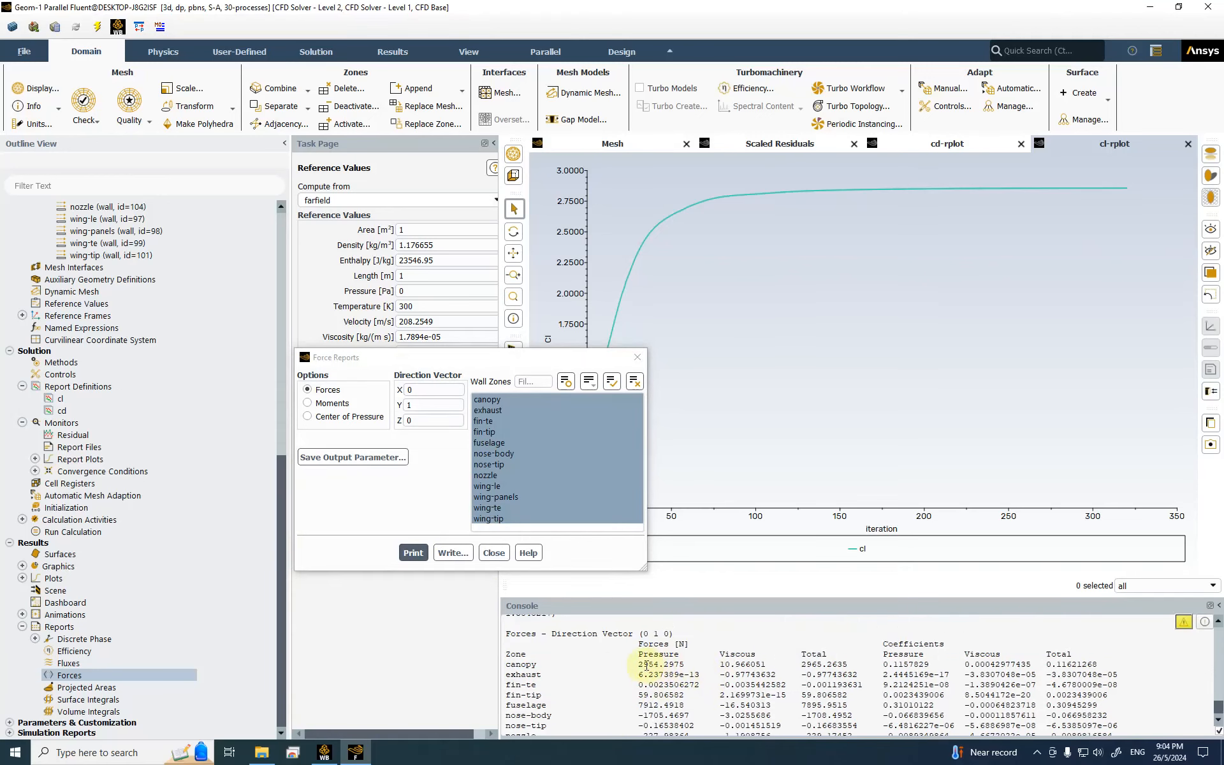
left_click_drag(639, 665, 685, 665)
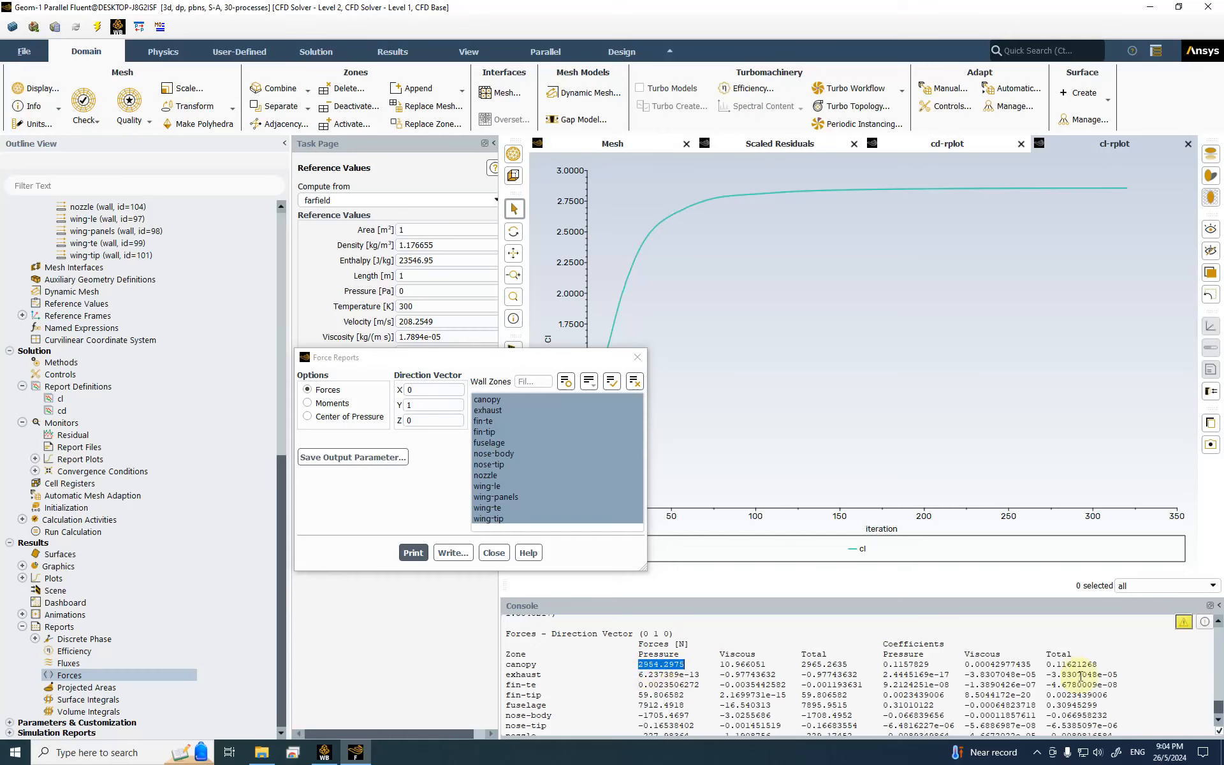
scroll(1074, 668, "down", 1)
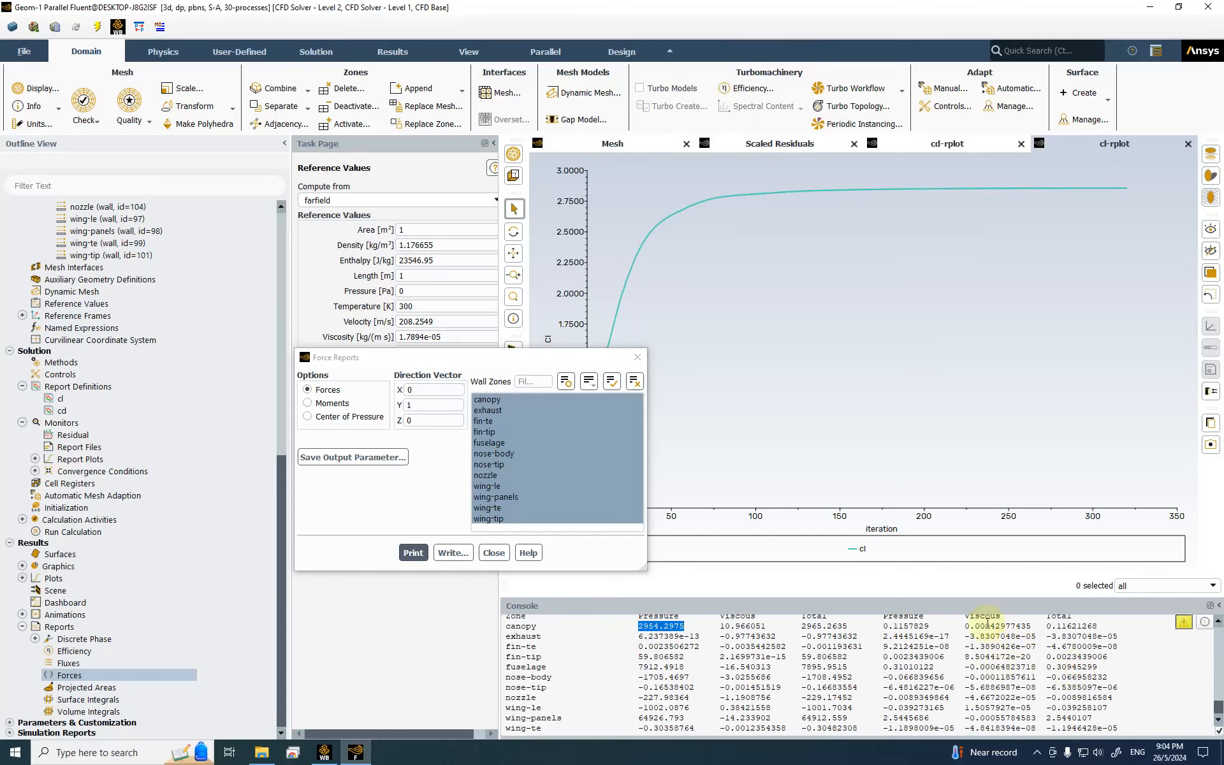
left_click_drag(721, 626, 769, 622)
scroll(765, 635, "up", 1)
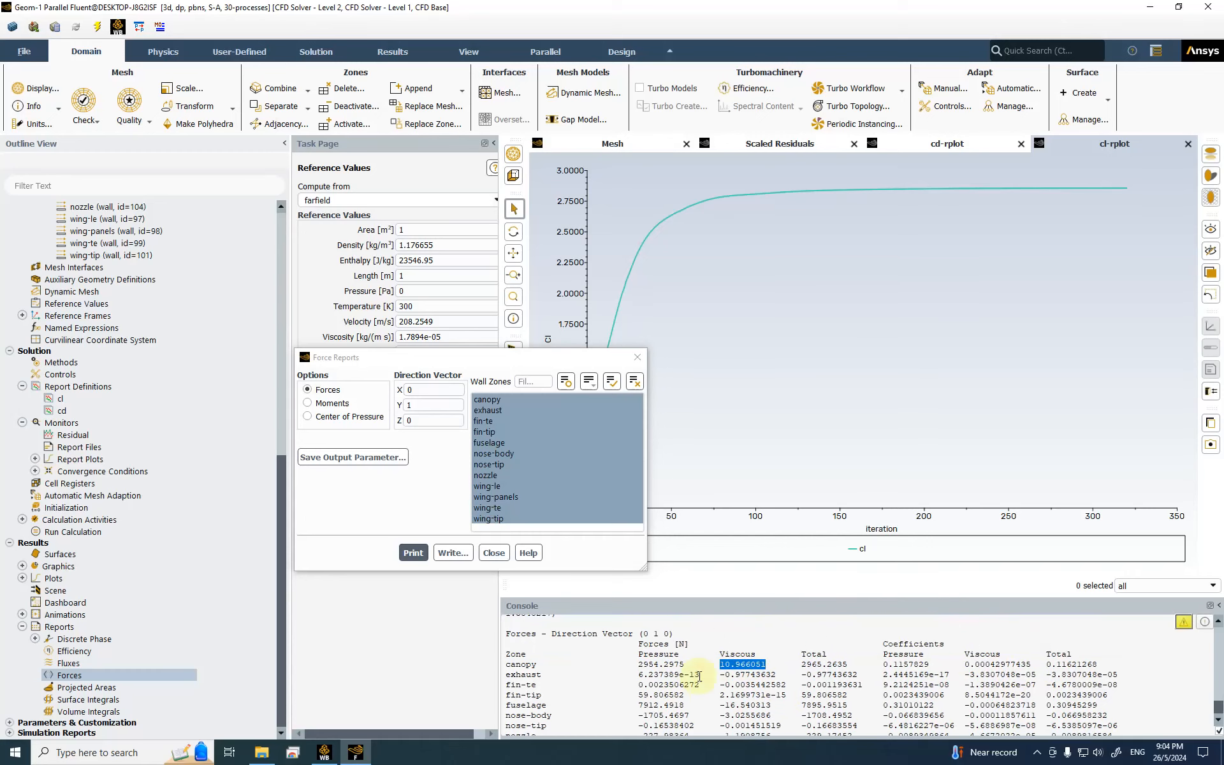
left_click(527, 663)
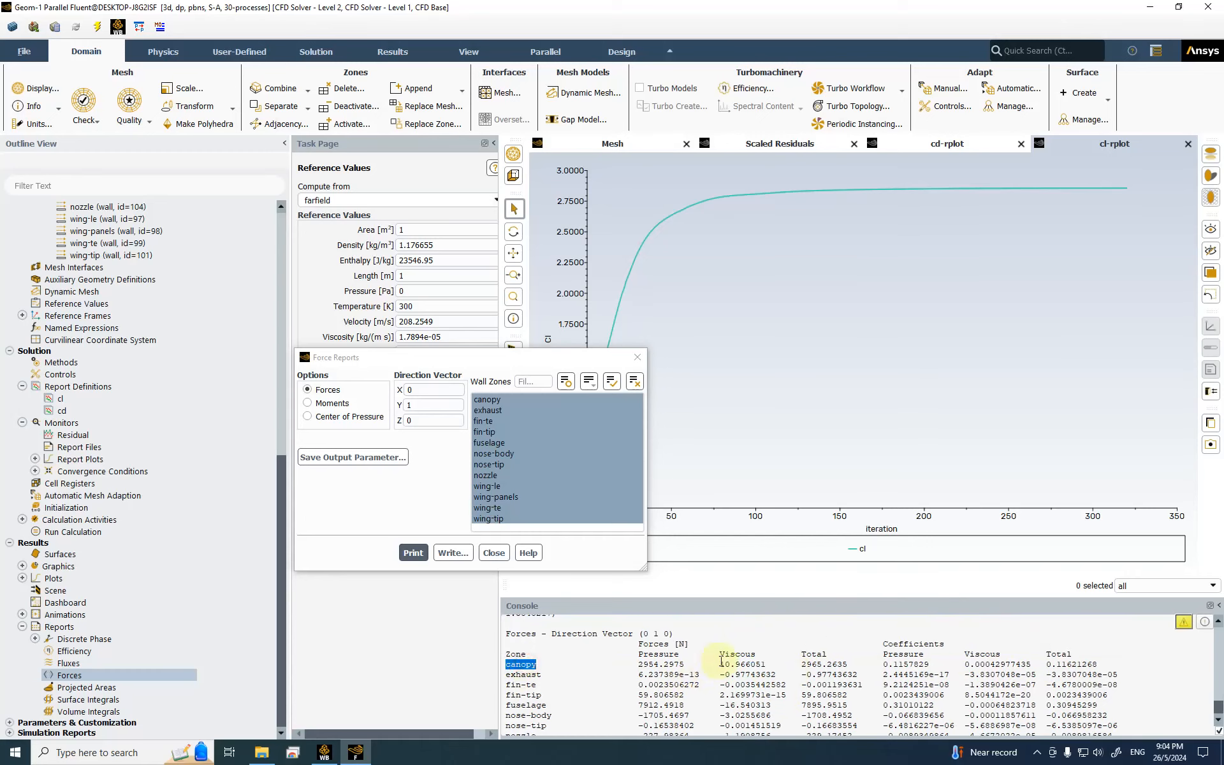
scroll(733, 663, "down", 2)
left_click_drag(1103, 718, 454, 733)
scroll(773, 711, "up", 1)
scroll(774, 711, "down", 1)
left_click(494, 552)
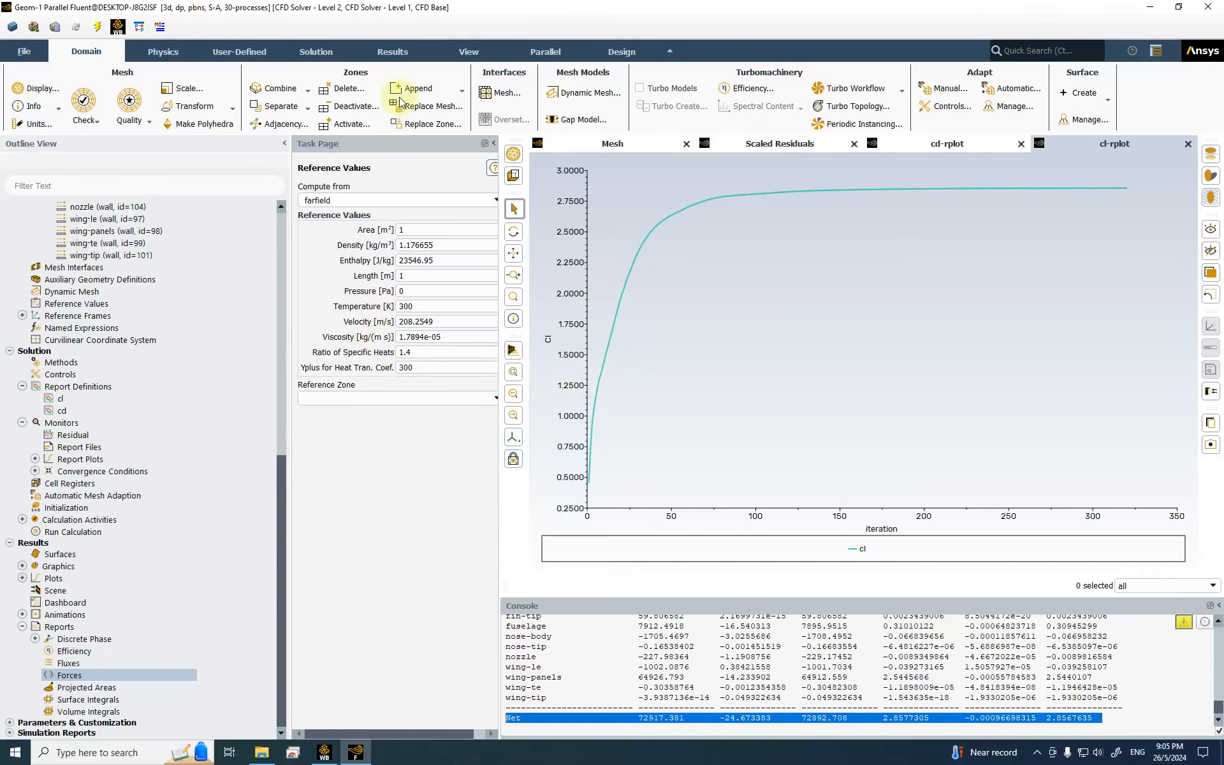
Step: Add a Results system linked to Fluent Solution C4 and open it in CFD-Post
mouse_move(324, 757)
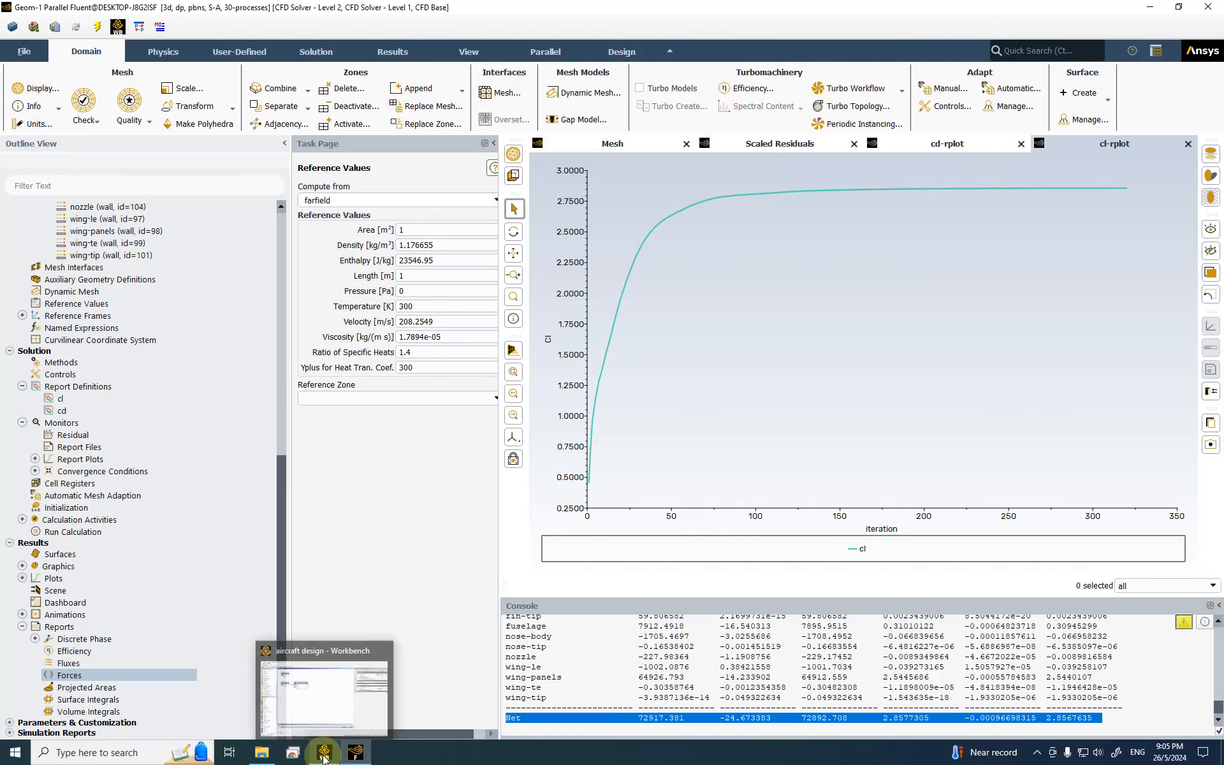
left_click(324, 756)
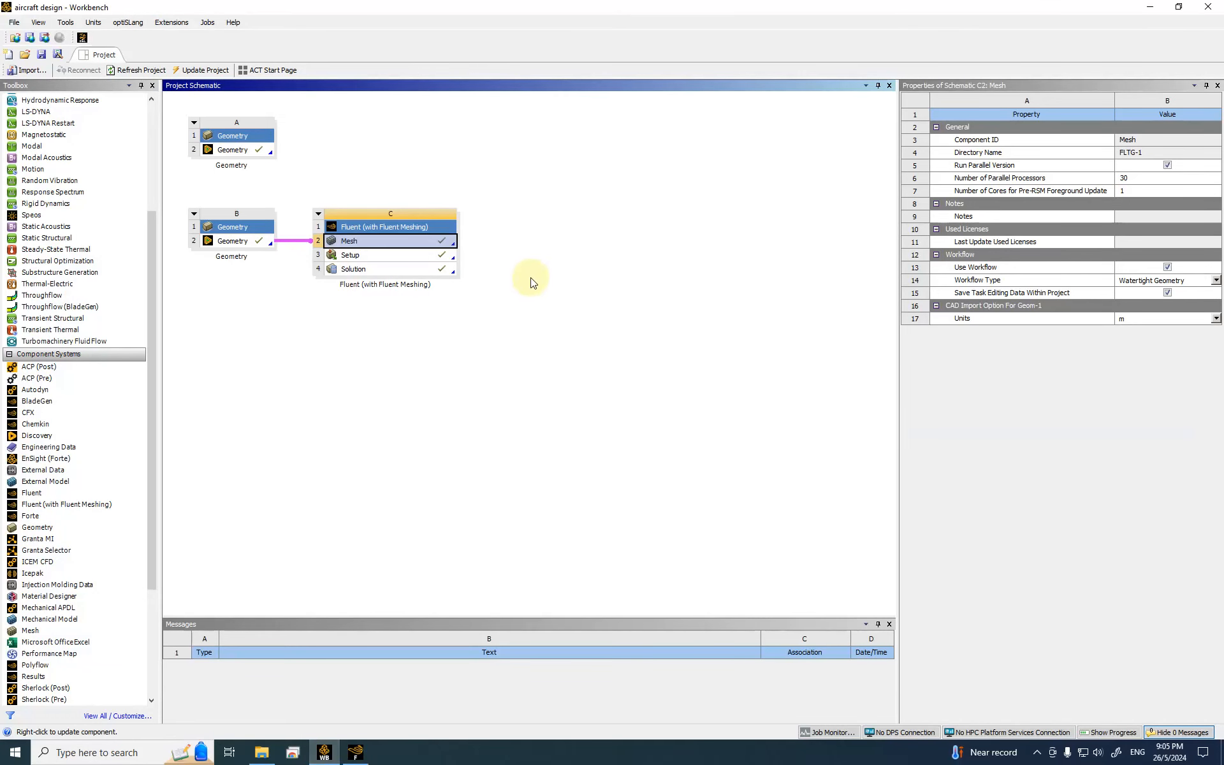
scroll(93, 544, "down", 5)
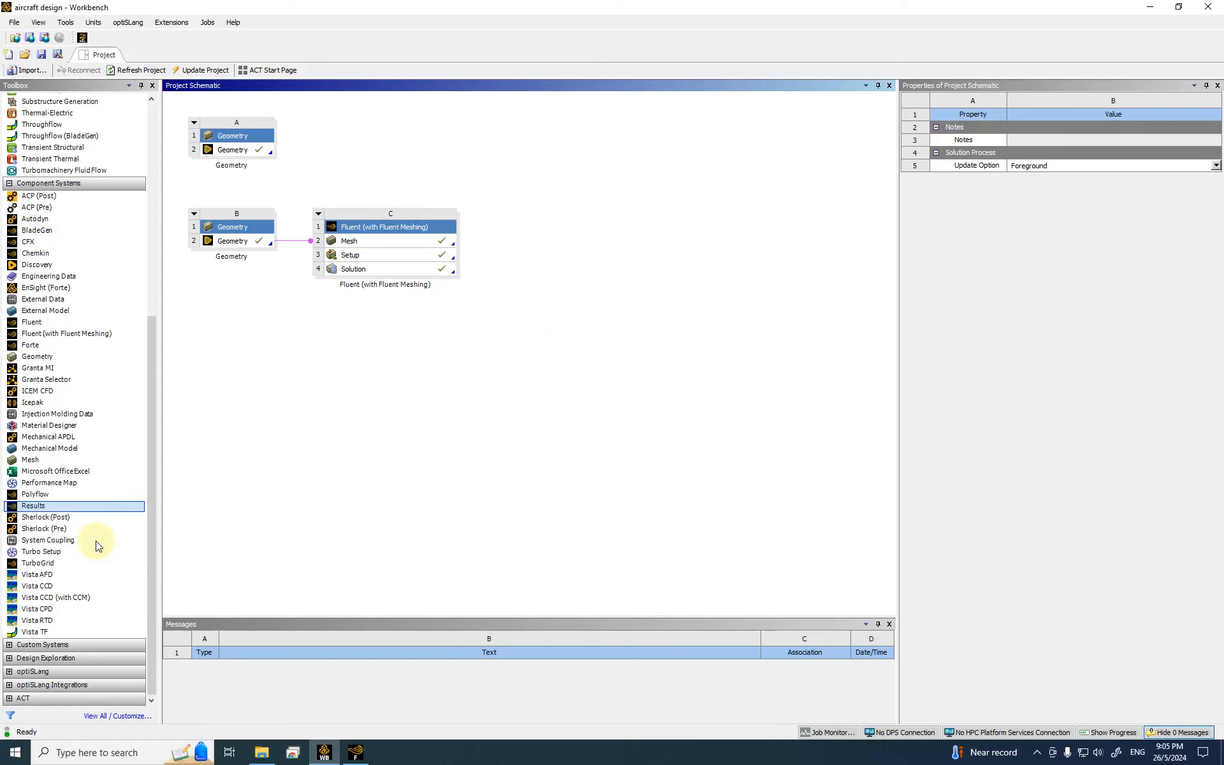
double_click(39, 506)
left_click_drag(39, 506, 469, 276)
left_click_drag(390, 270, 523, 249)
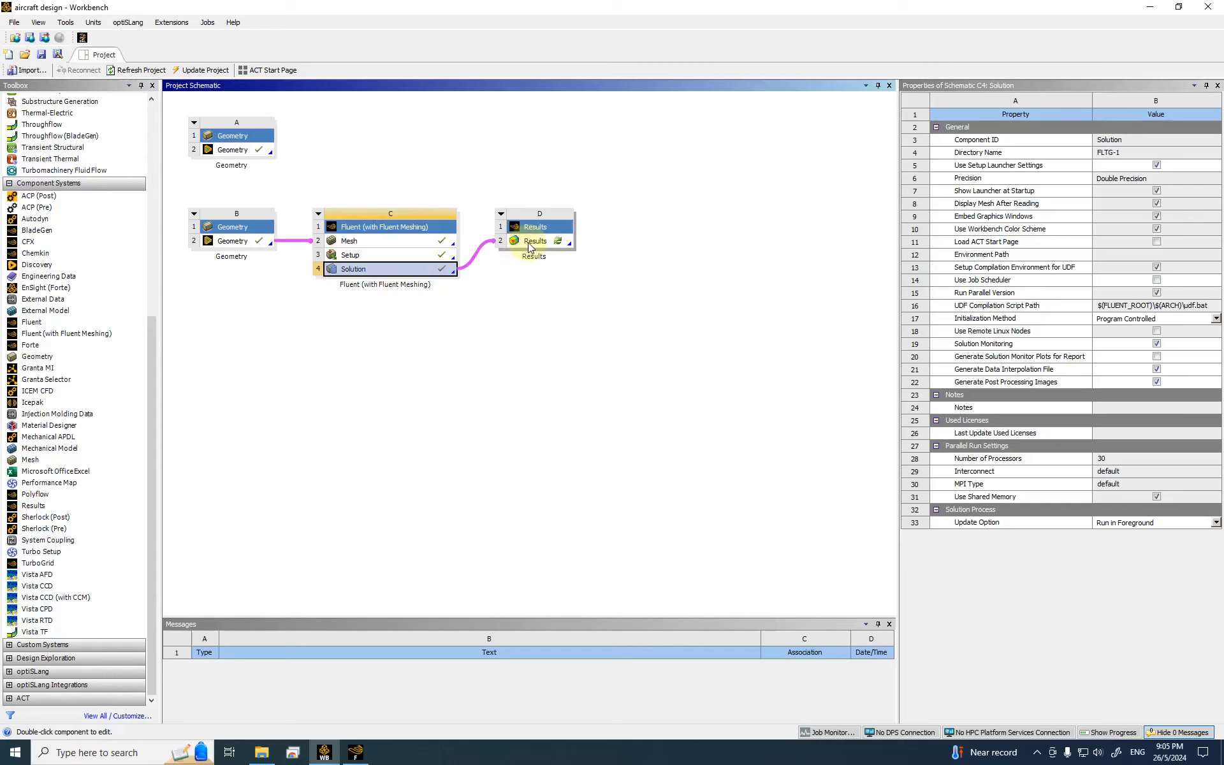
double_click(526, 241)
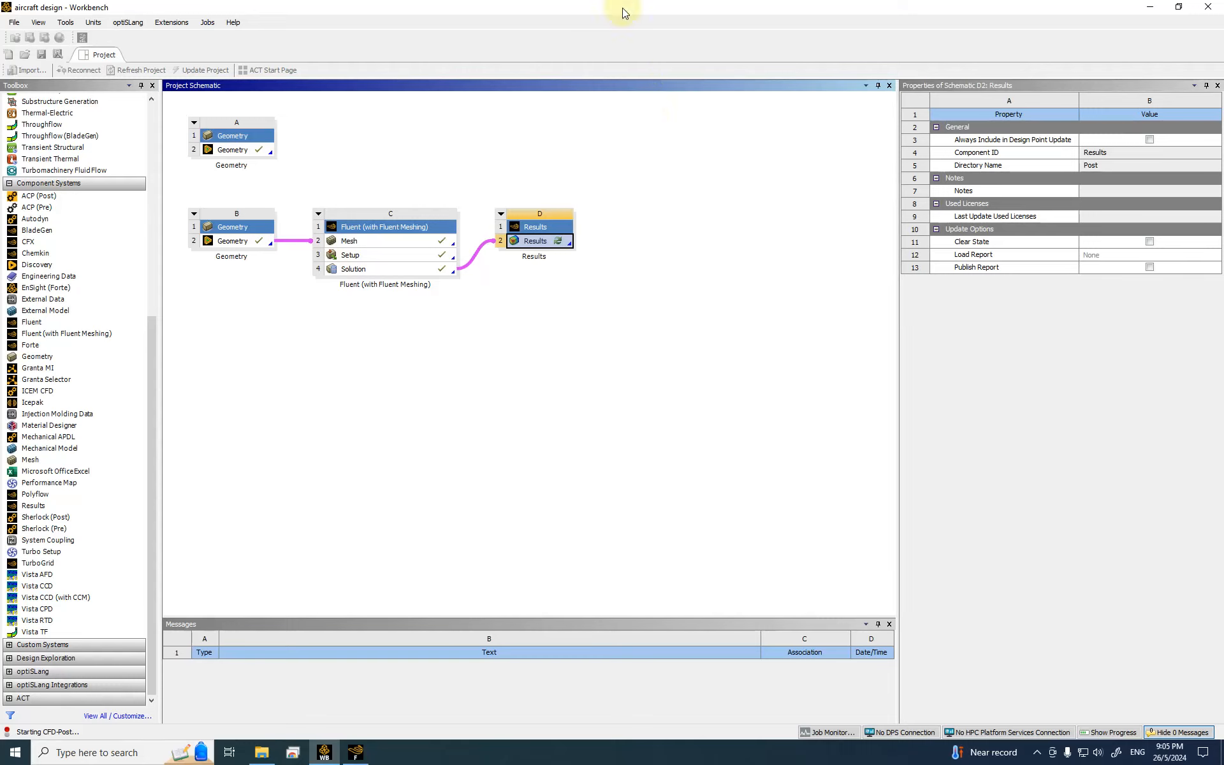
left_click(666, 7)
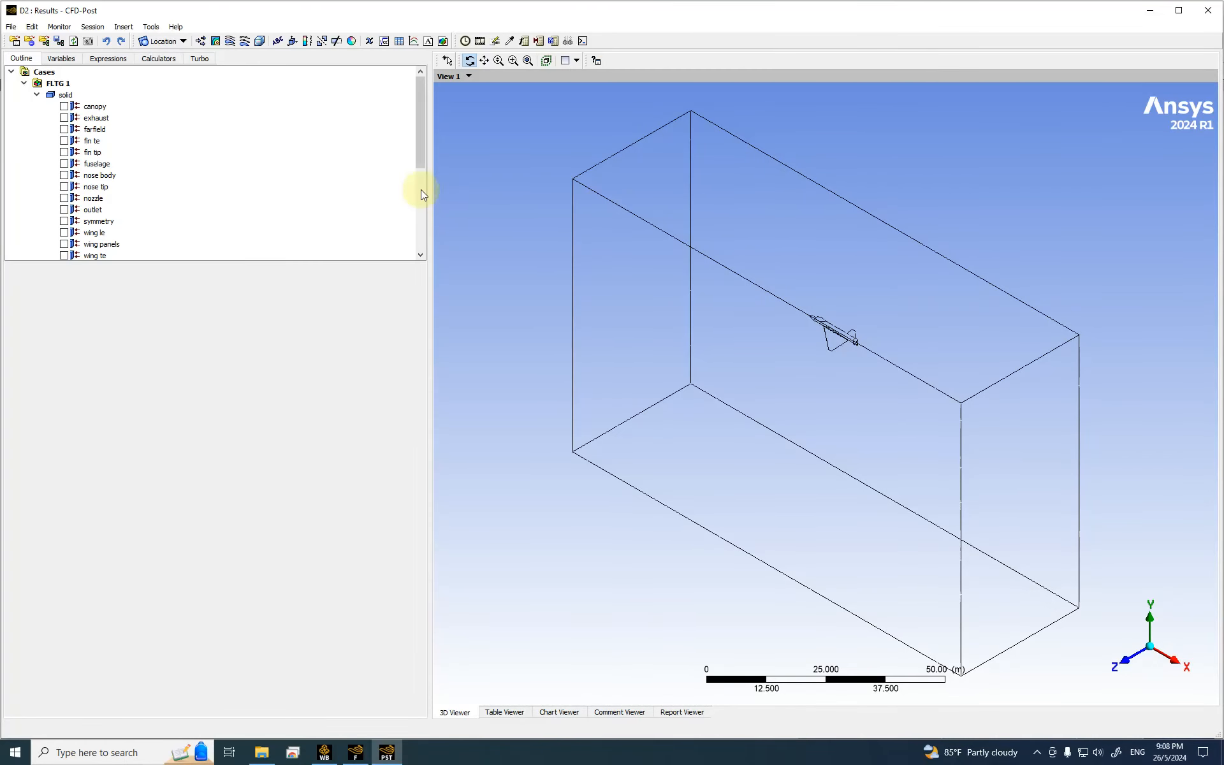
Step: Insert a new contour named pressure
scroll(321, 170, "down", 1)
scroll(357, 204, "down", 4)
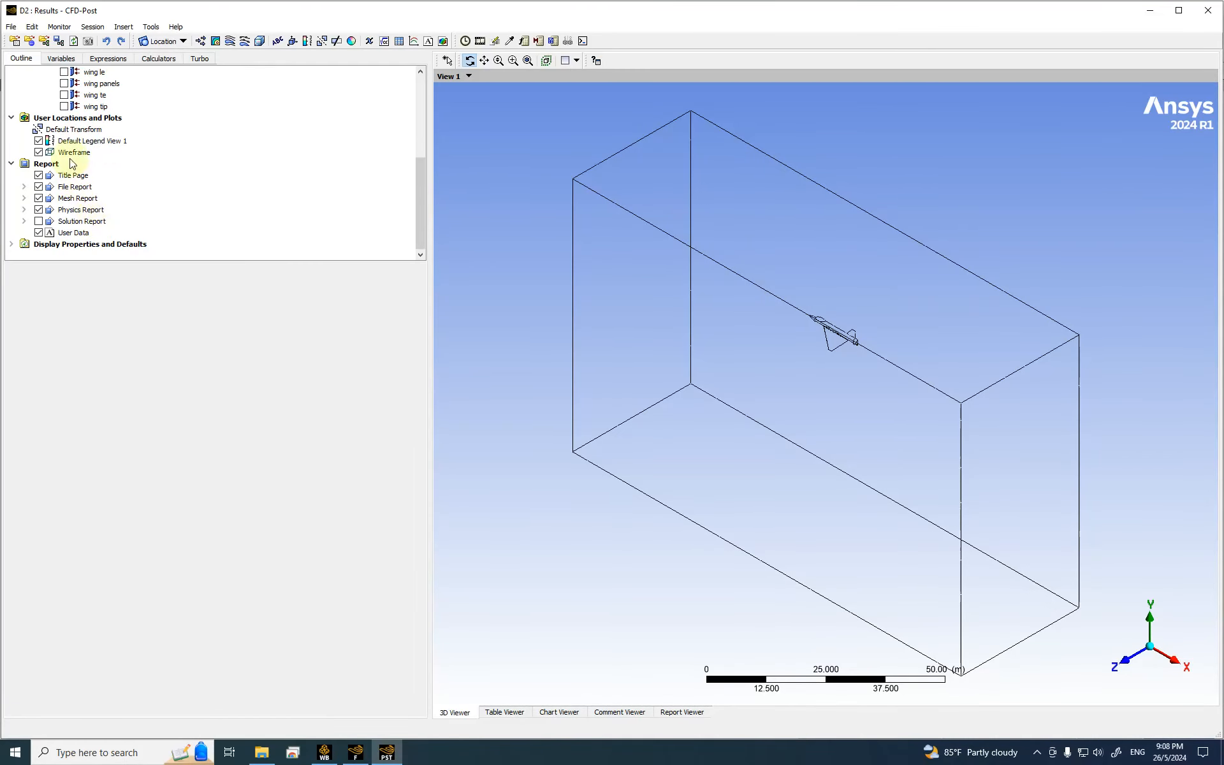
scroll(127, 147, "up", 1)
left_click(214, 42)
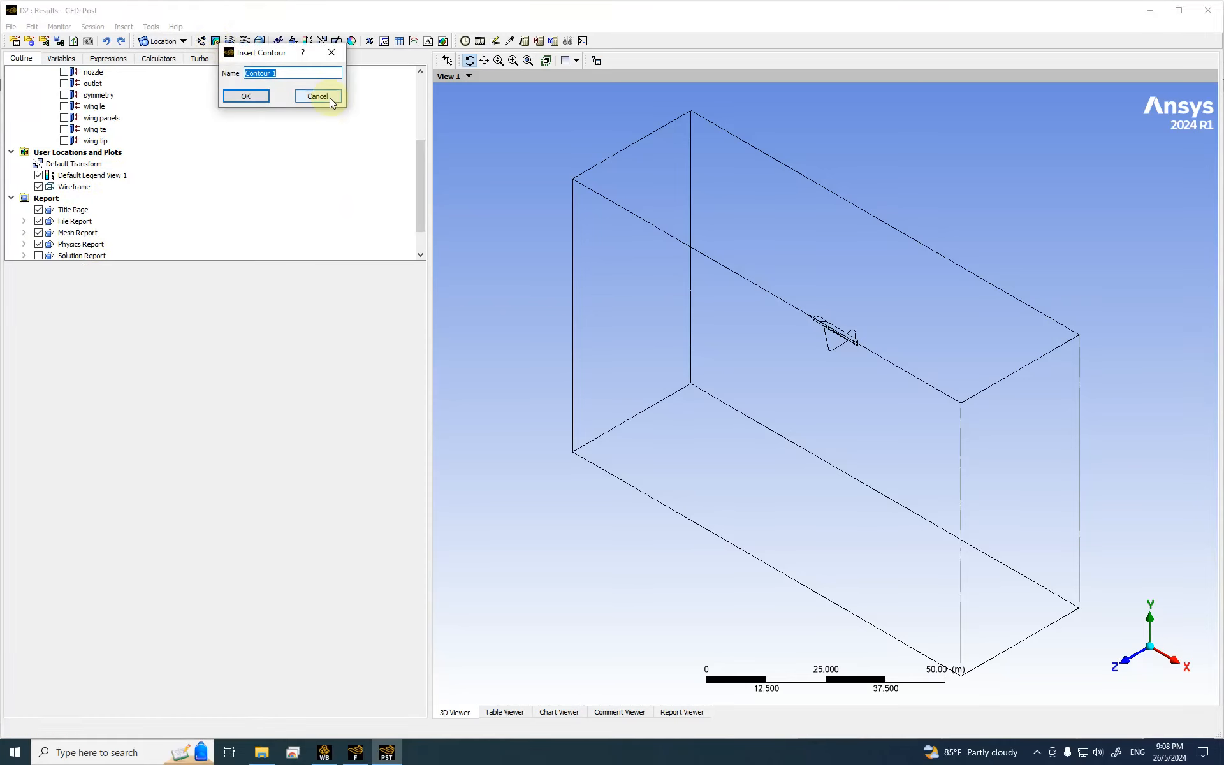
type("pressure")
left_click(243, 95)
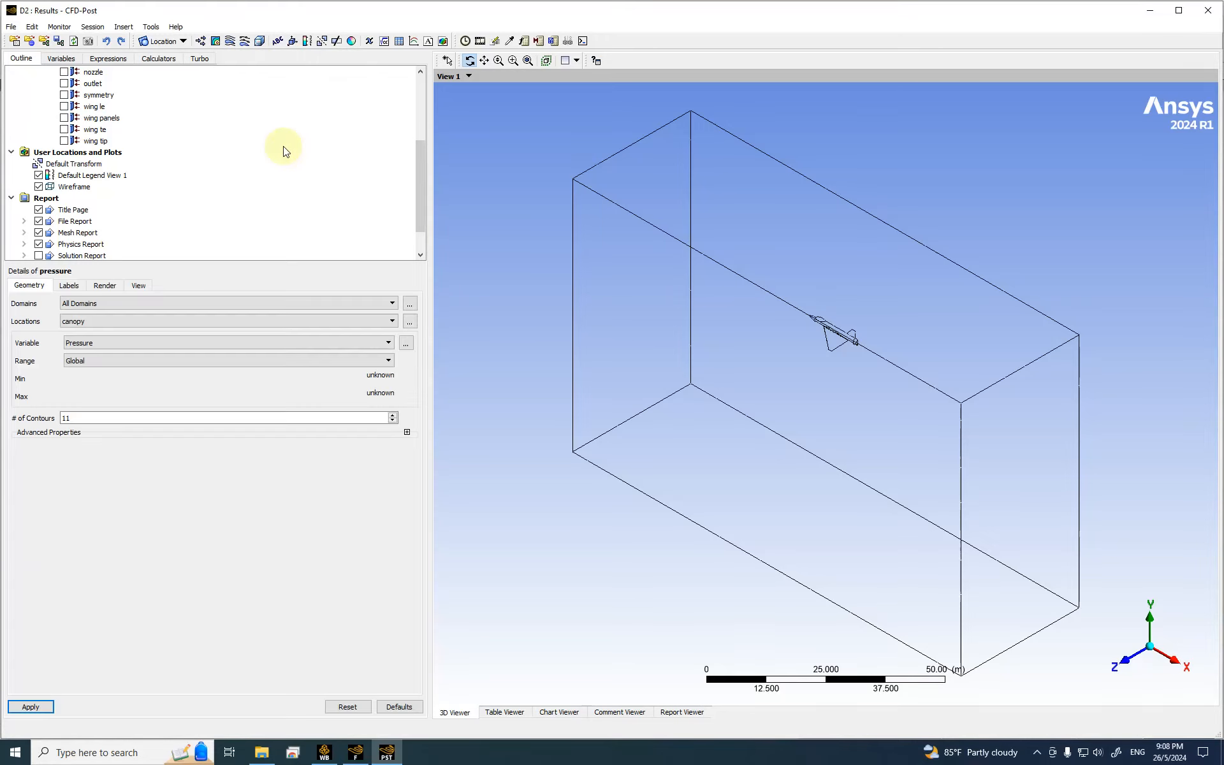
Step: Plot Pressure on the symmetry plane with 50 contour levels
left_click(82, 320)
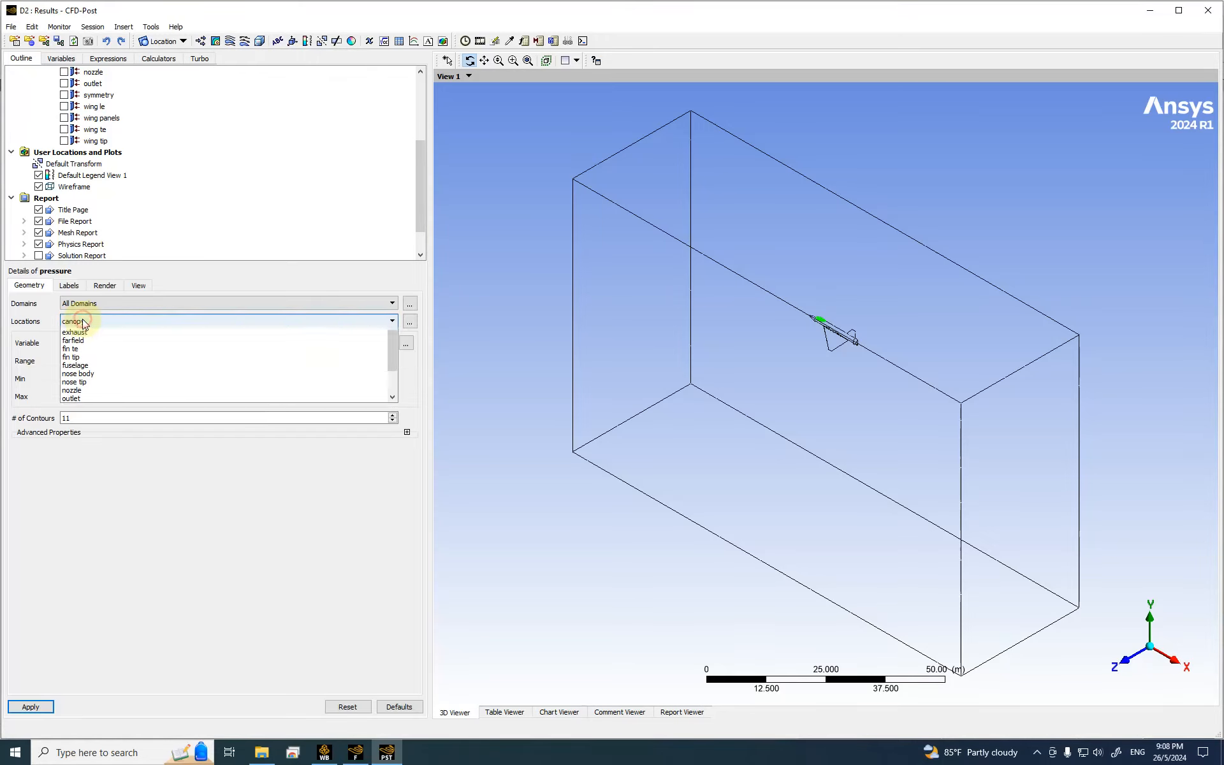
scroll(96, 370, "down", 2)
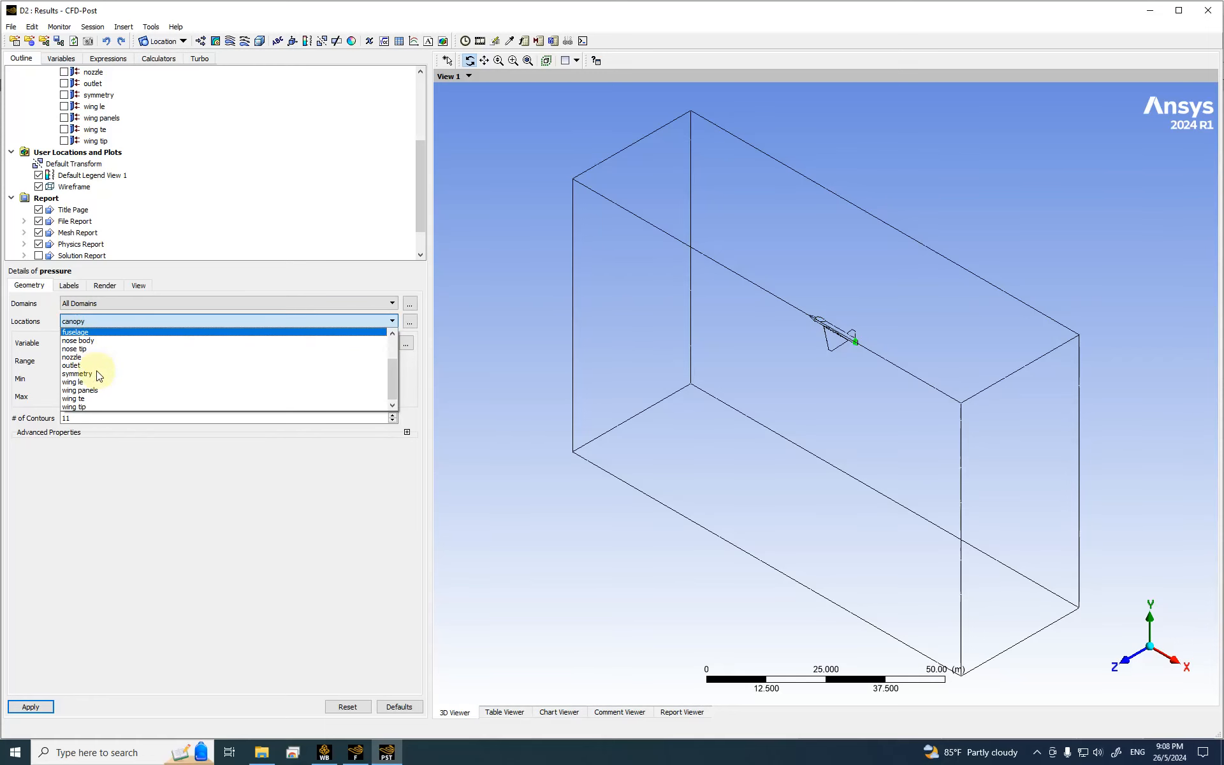
left_click(73, 365)
left_click(96, 322)
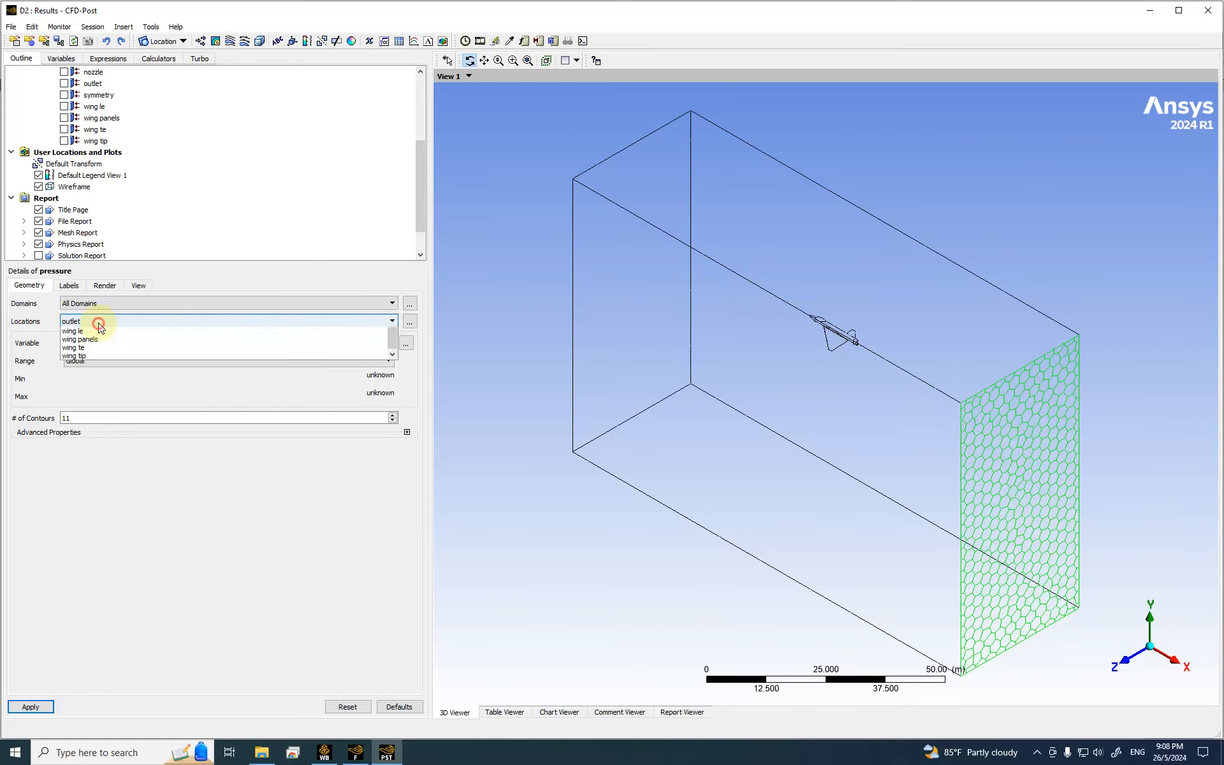
left_click(100, 373)
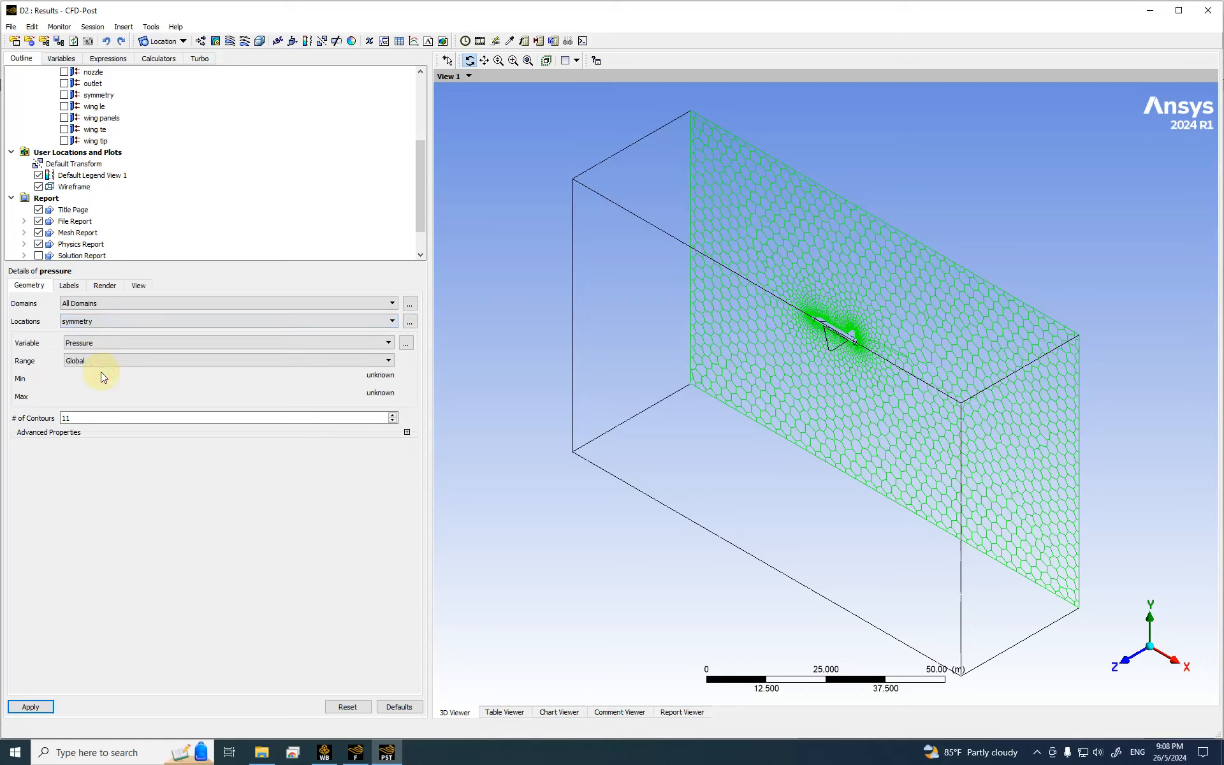
double_click(66, 418)
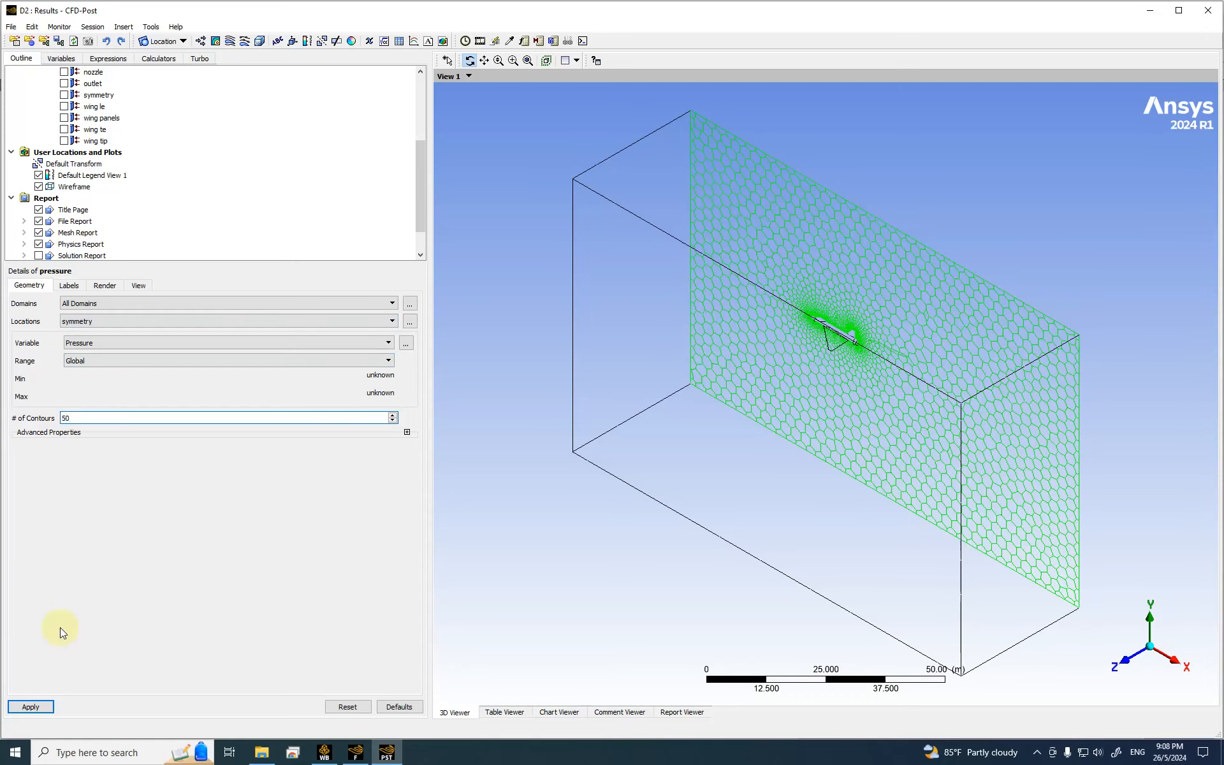
left_click(40, 706)
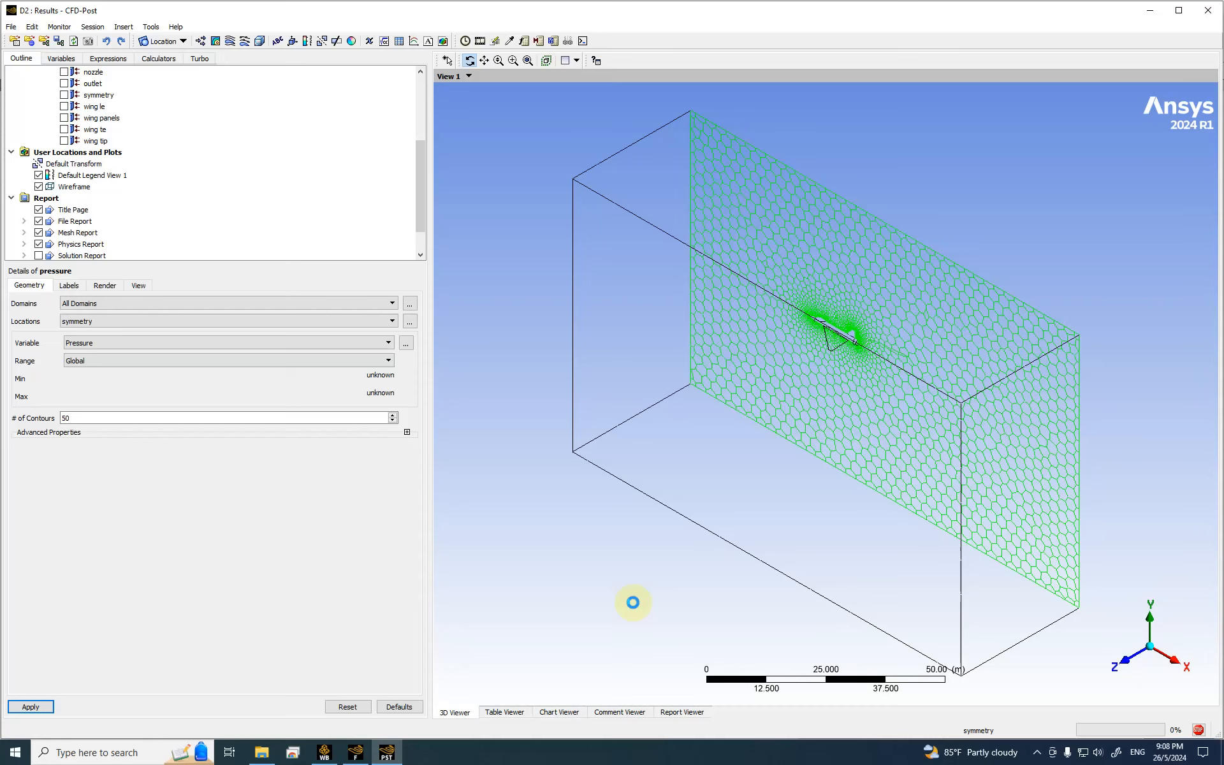
left_click(1037, 753)
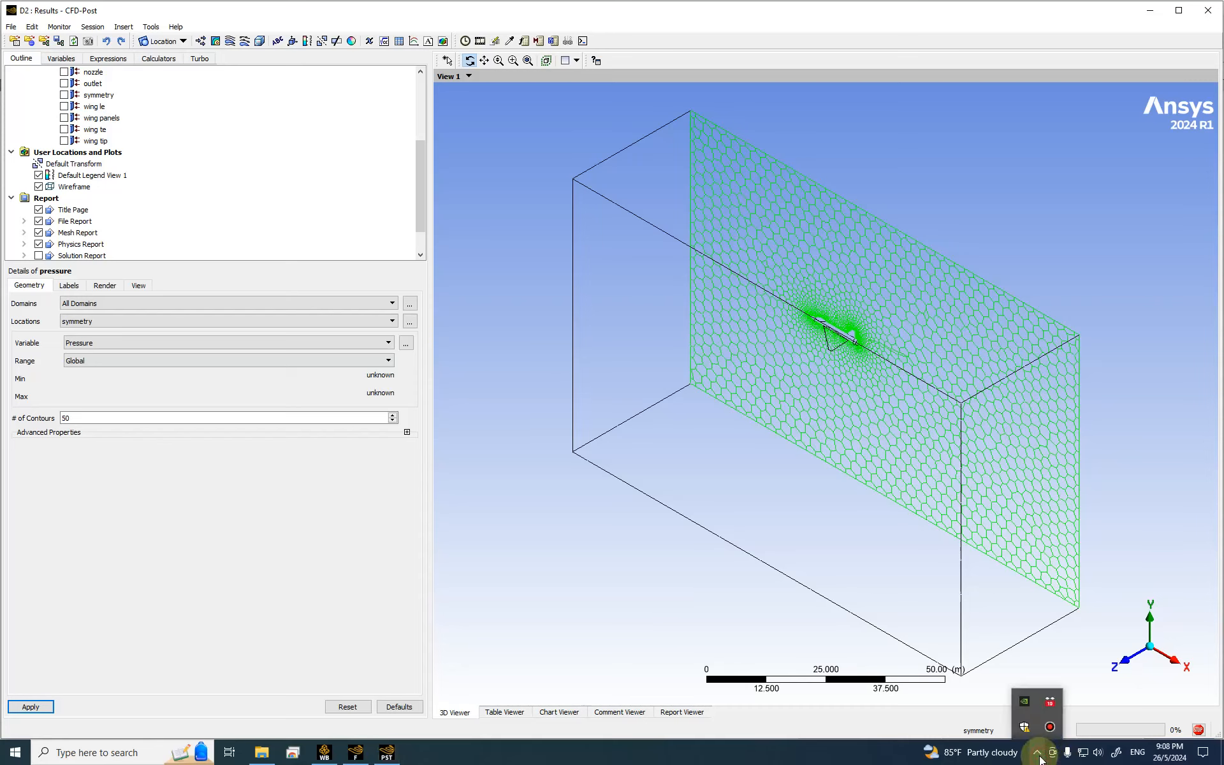
left_click(1038, 755)
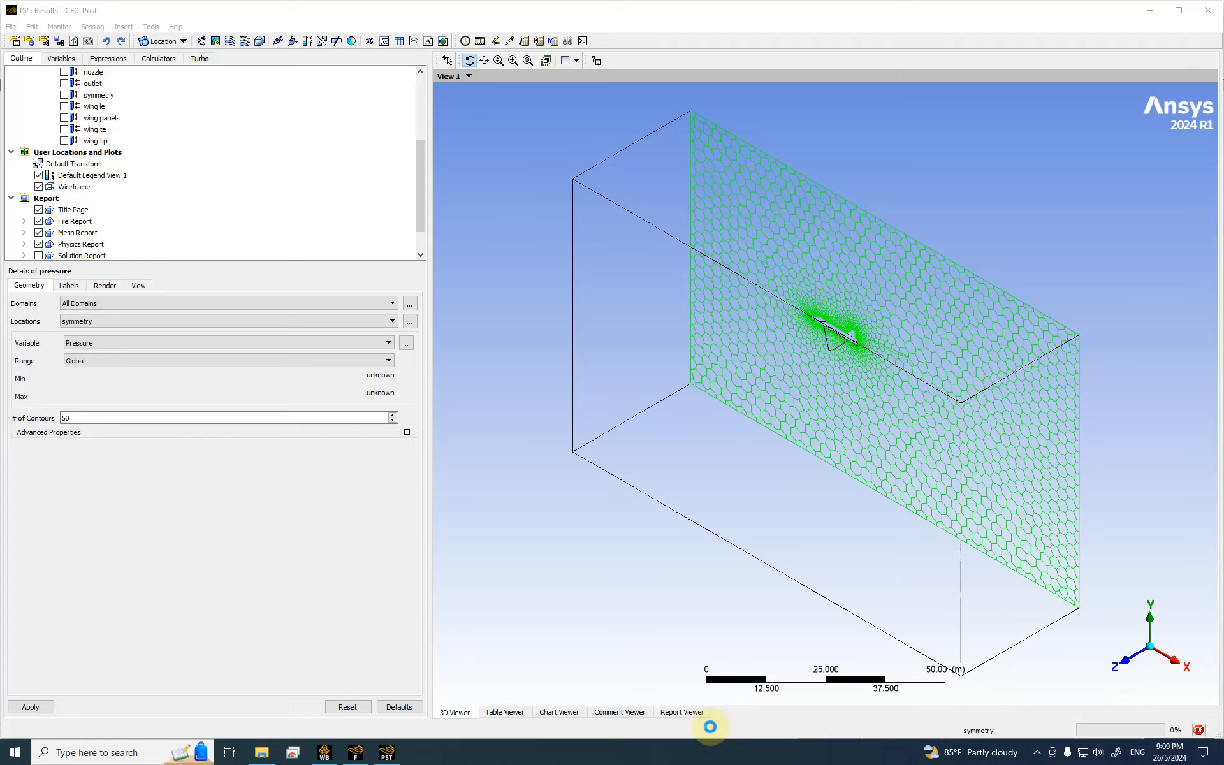
mouse_move(553, 5)
left_click(670, 8)
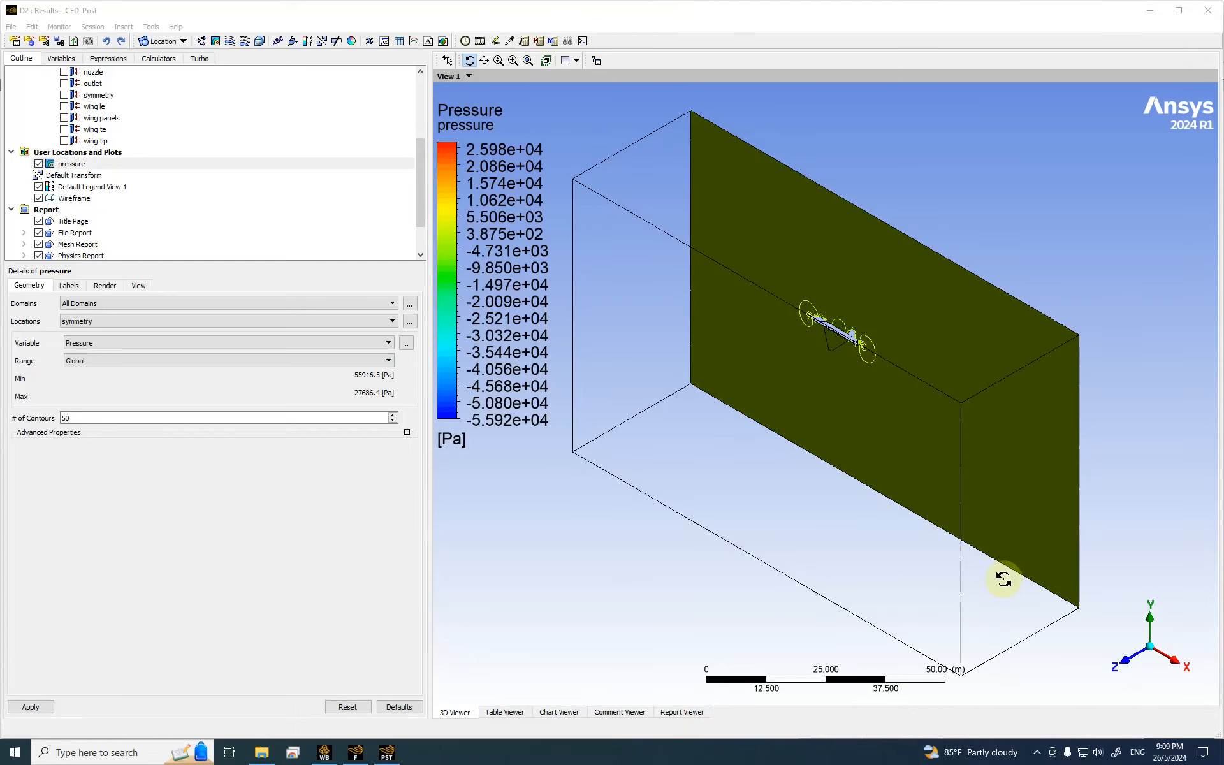
left_click(1126, 662)
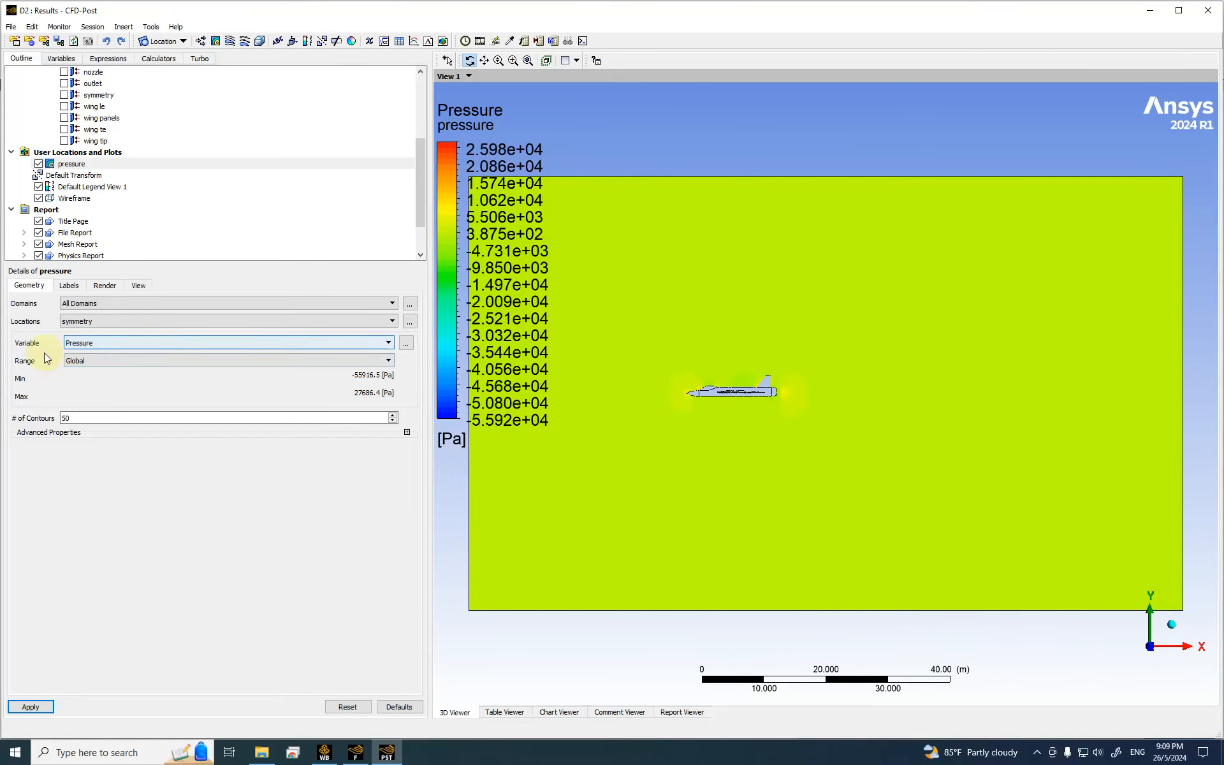
left_click(513, 60)
left_click_drag(642, 335, 835, 449)
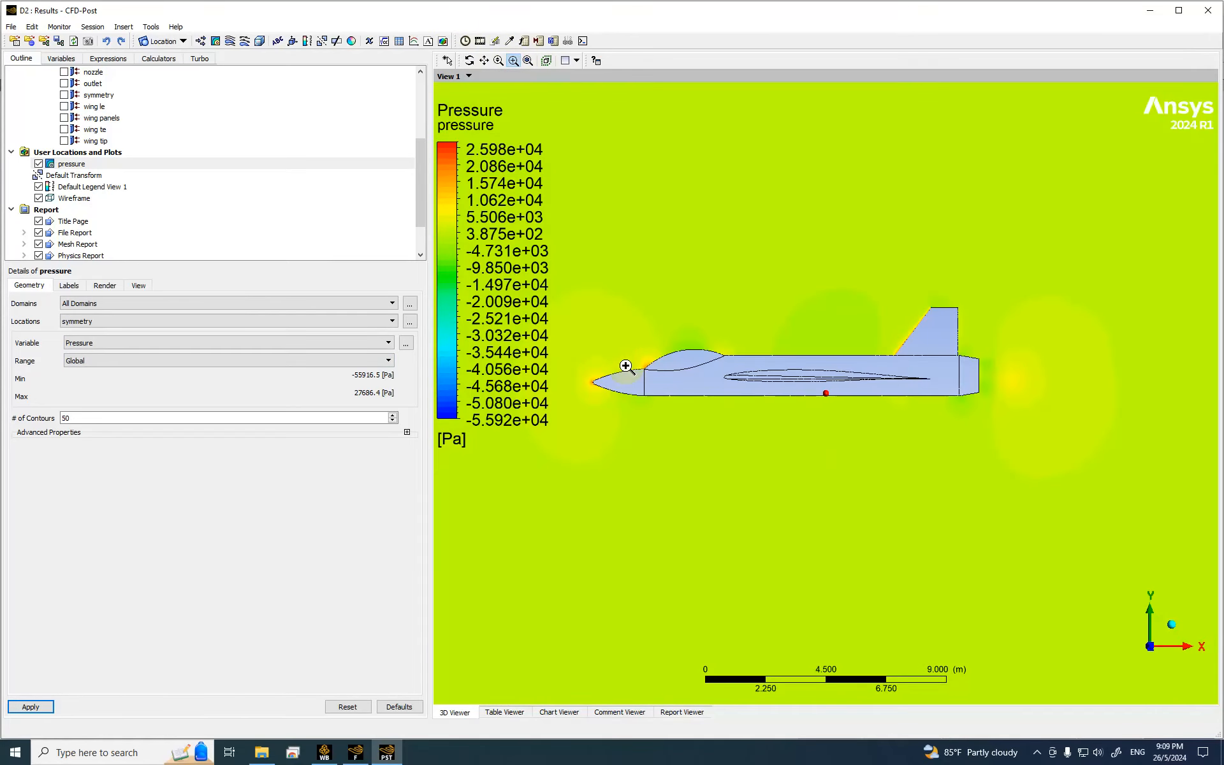
left_click_drag(579, 320, 982, 436)
scroll(967, 415, "down", 3)
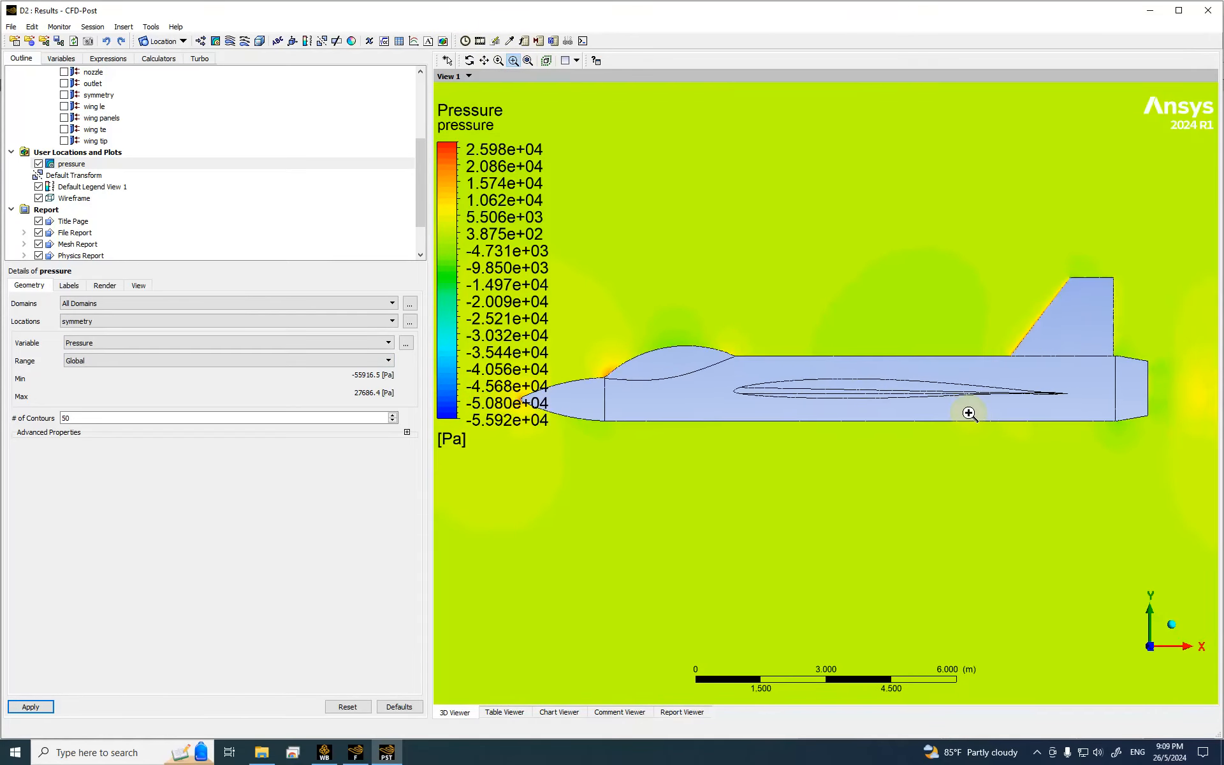
mouse_move(986, 399)
middle_mouse_down()
mouse_move(920, 396)
mouse_move(887, 426)
middle_mouse_up()
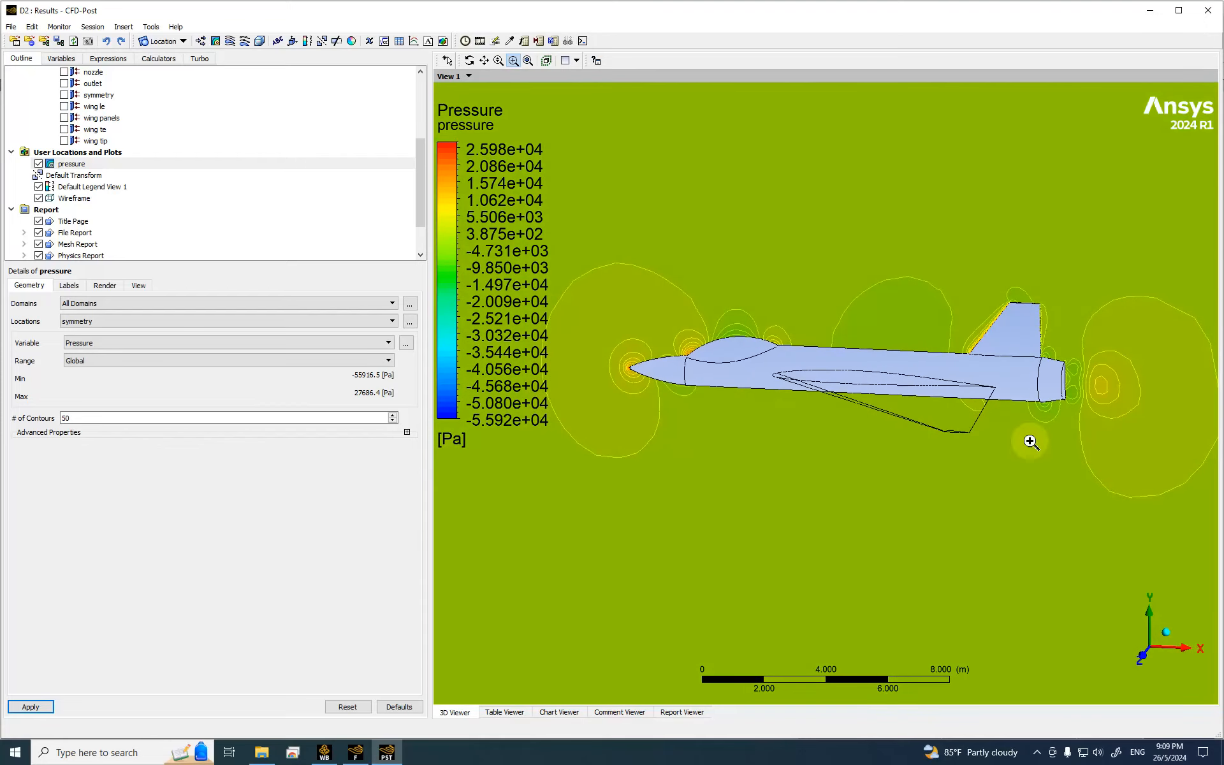
left_click(1142, 656)
left_click_drag(647, 344, 867, 451)
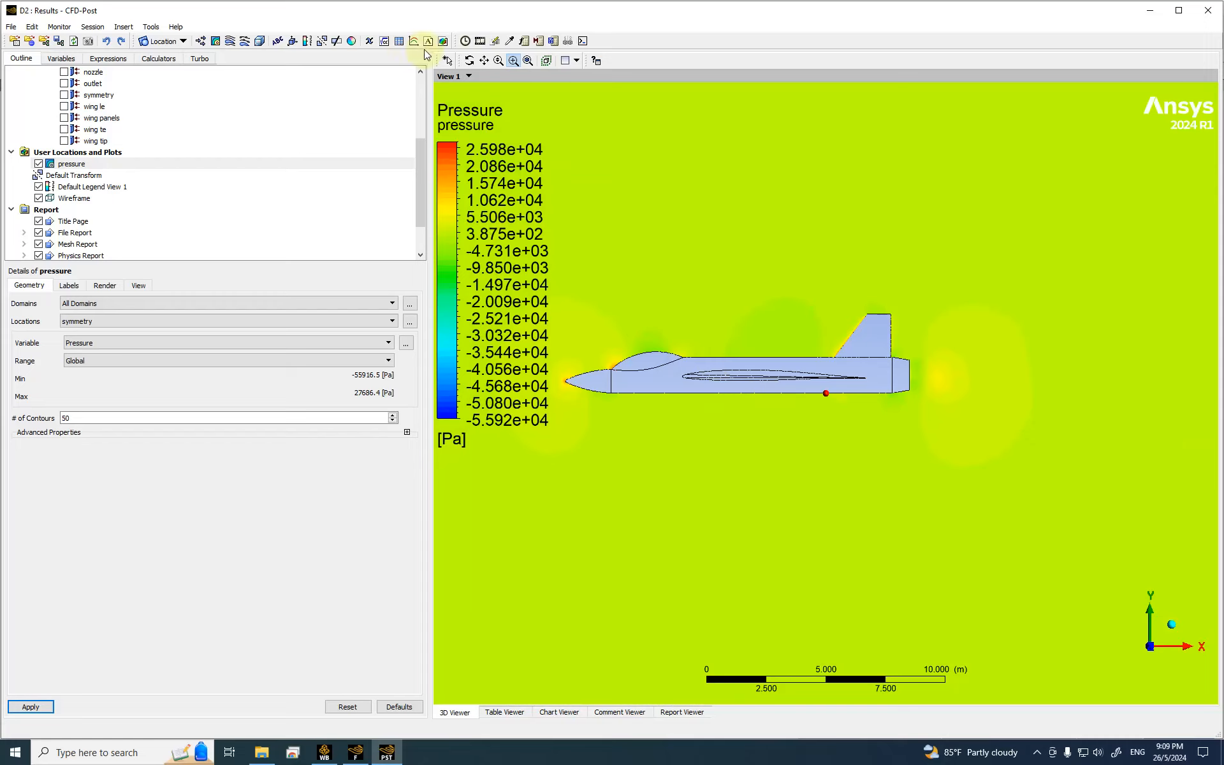
Step: Create a contour named velocity showing Velocity on the symmetry plane with 50 levels
left_click(216, 42)
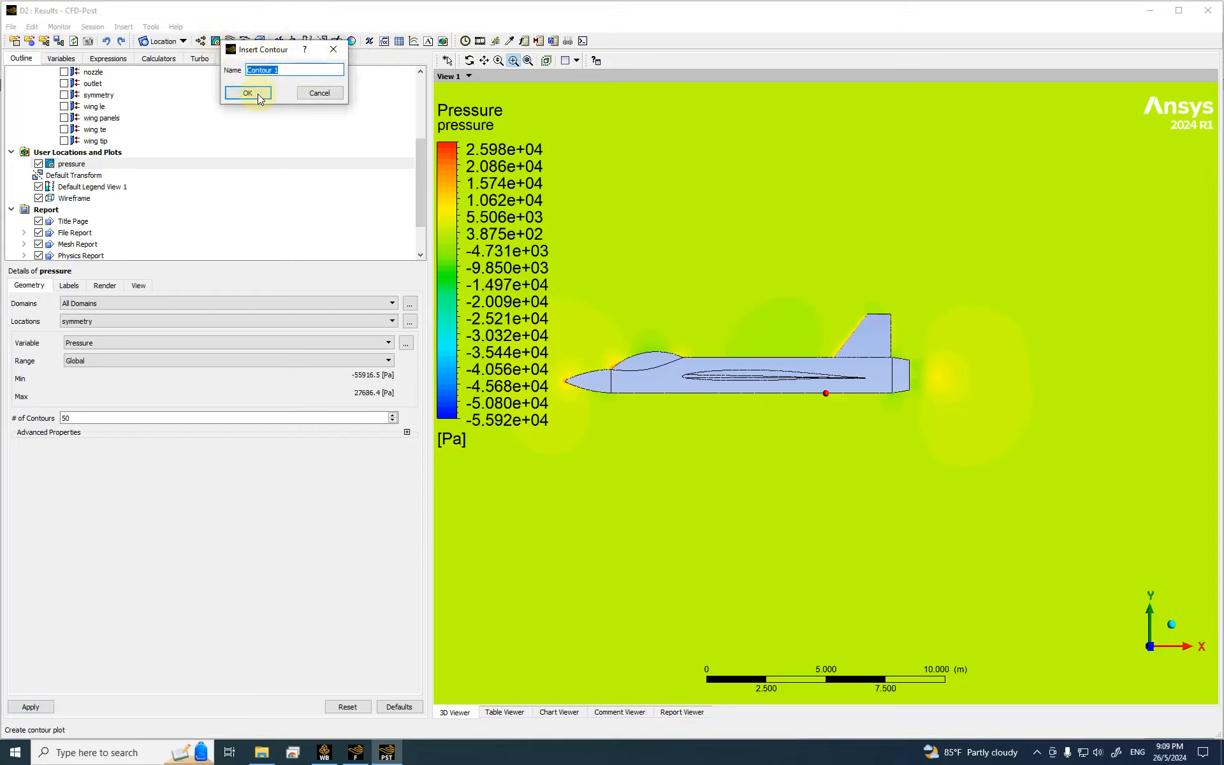
type("velocity")
left_click(255, 94)
left_click(82, 321)
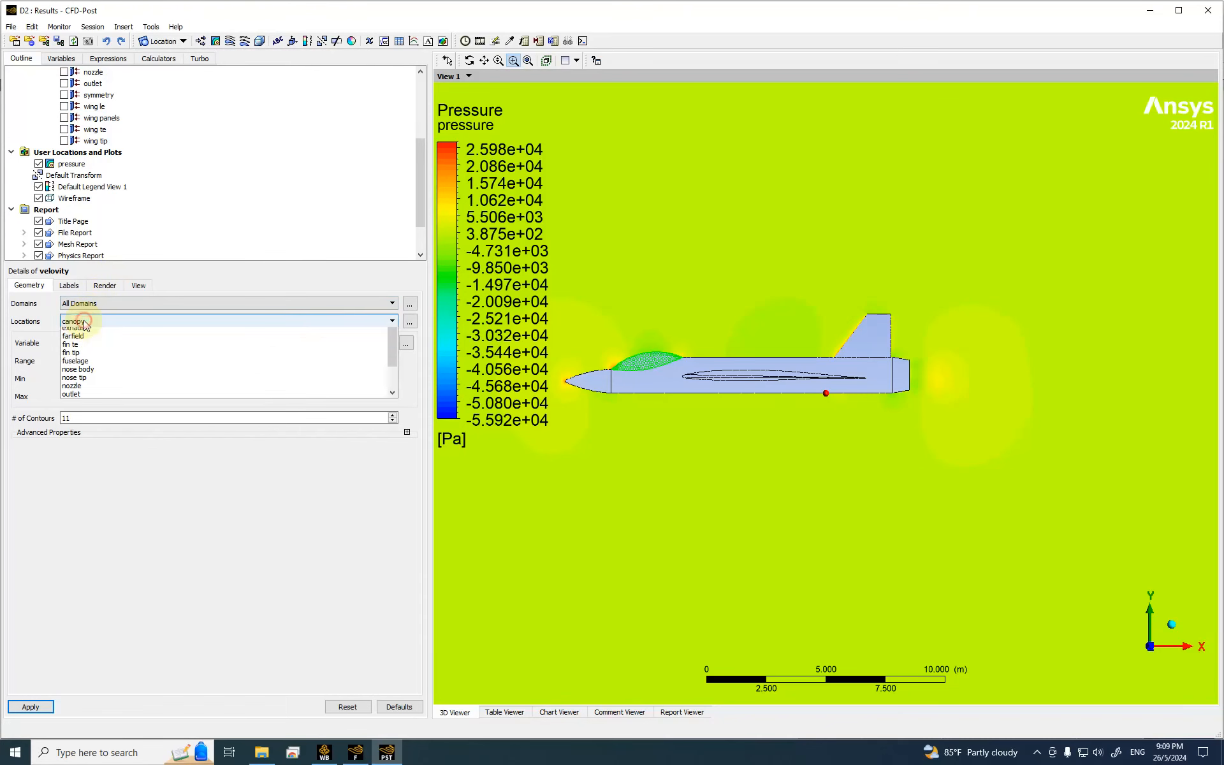
scroll(97, 350, "down", 2)
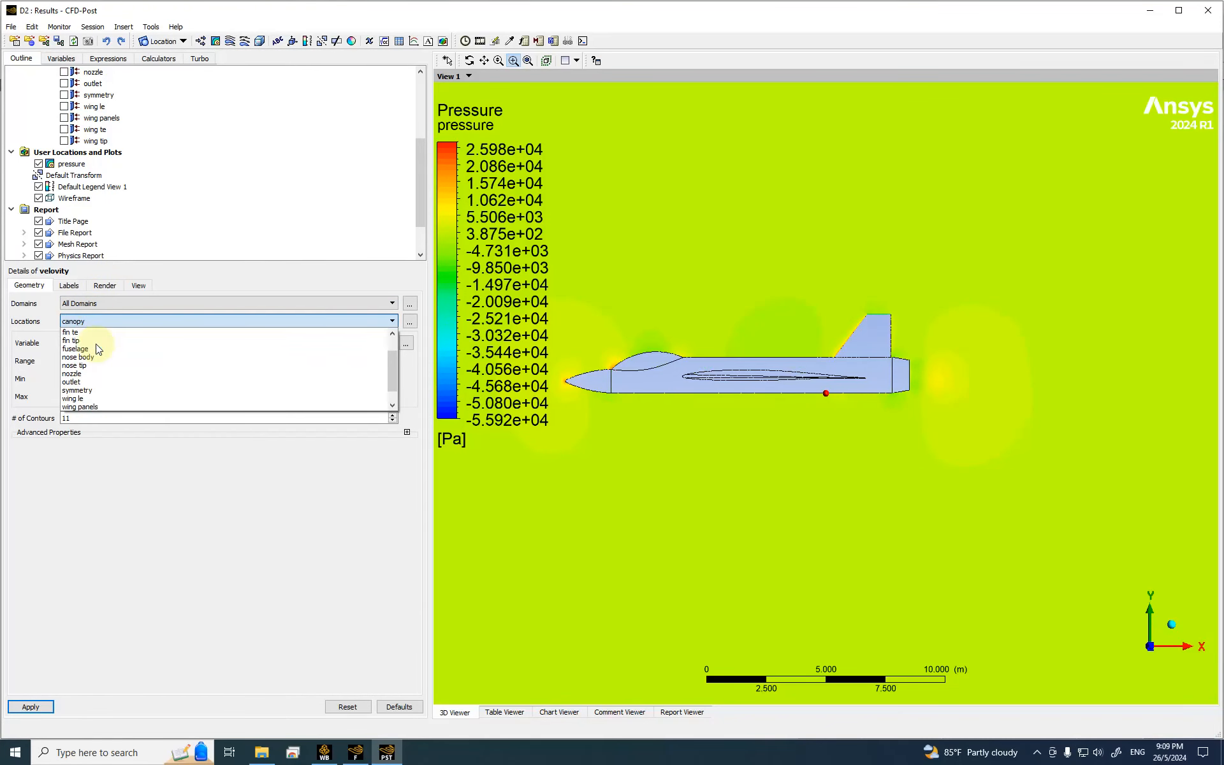
left_click(89, 374)
left_click(75, 417)
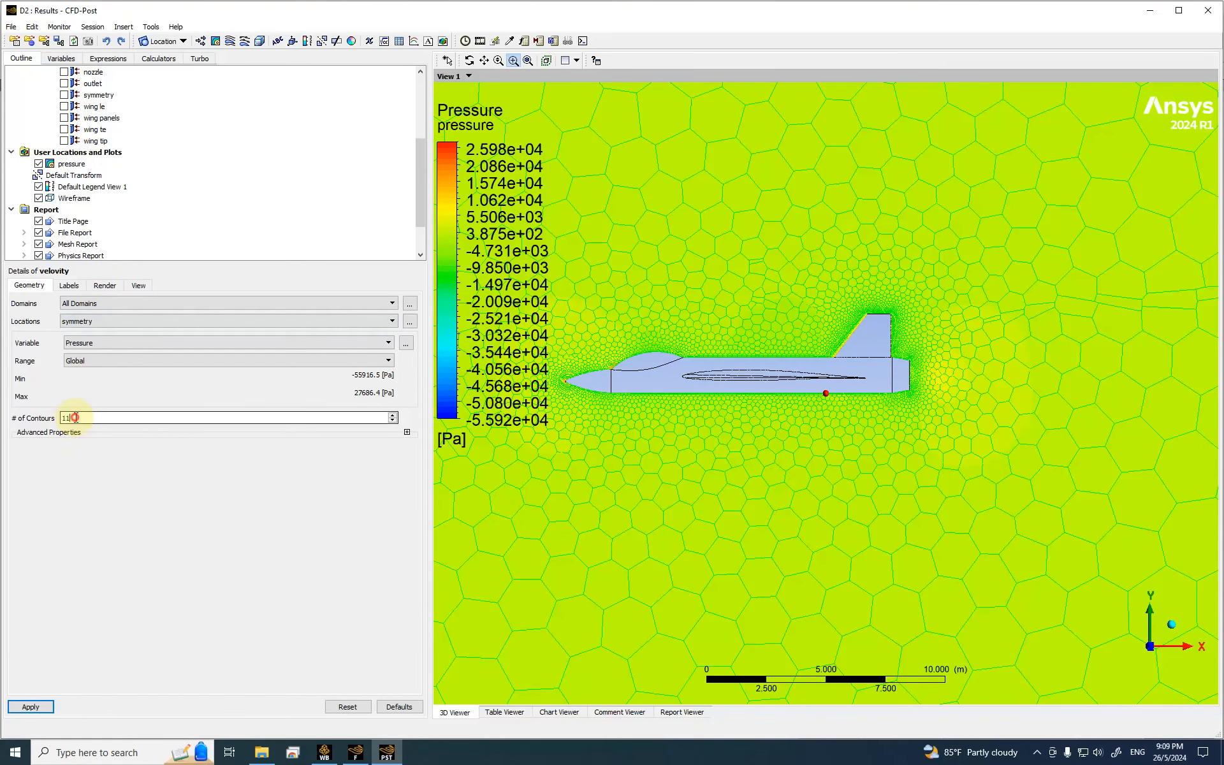
type("50")
left_click(105, 343)
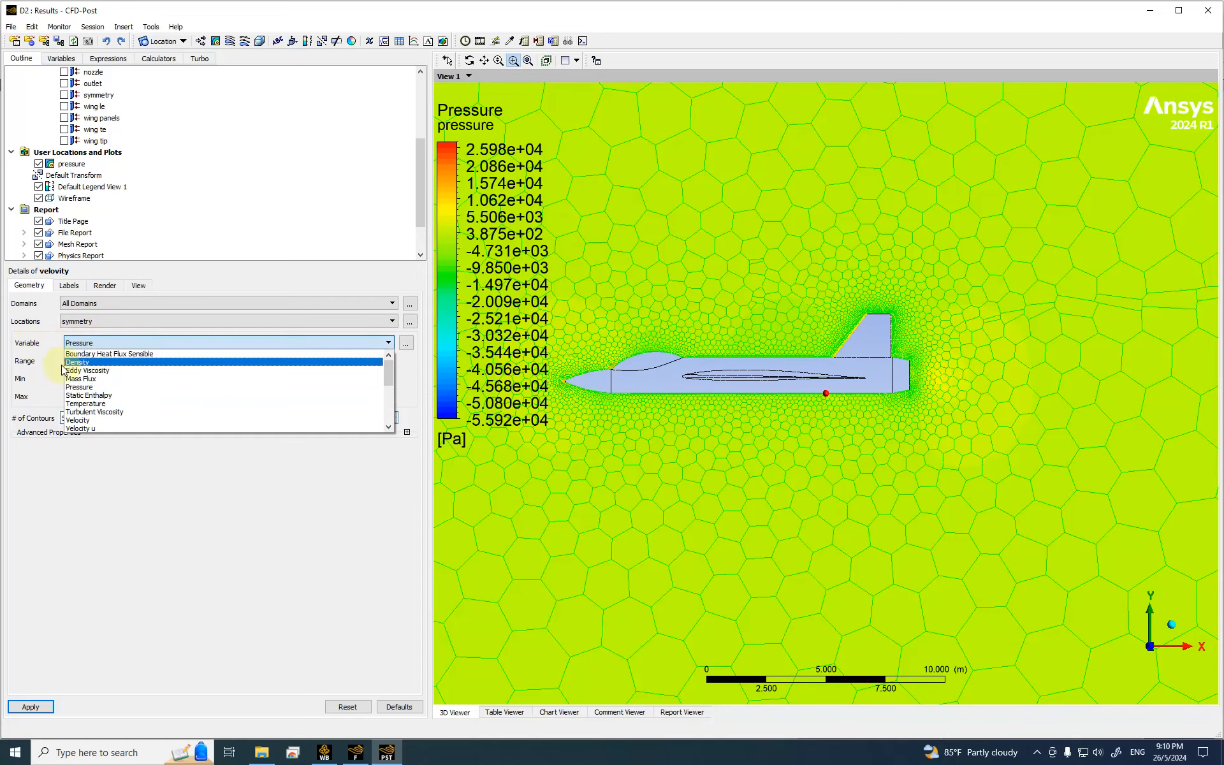
left_click(80, 419)
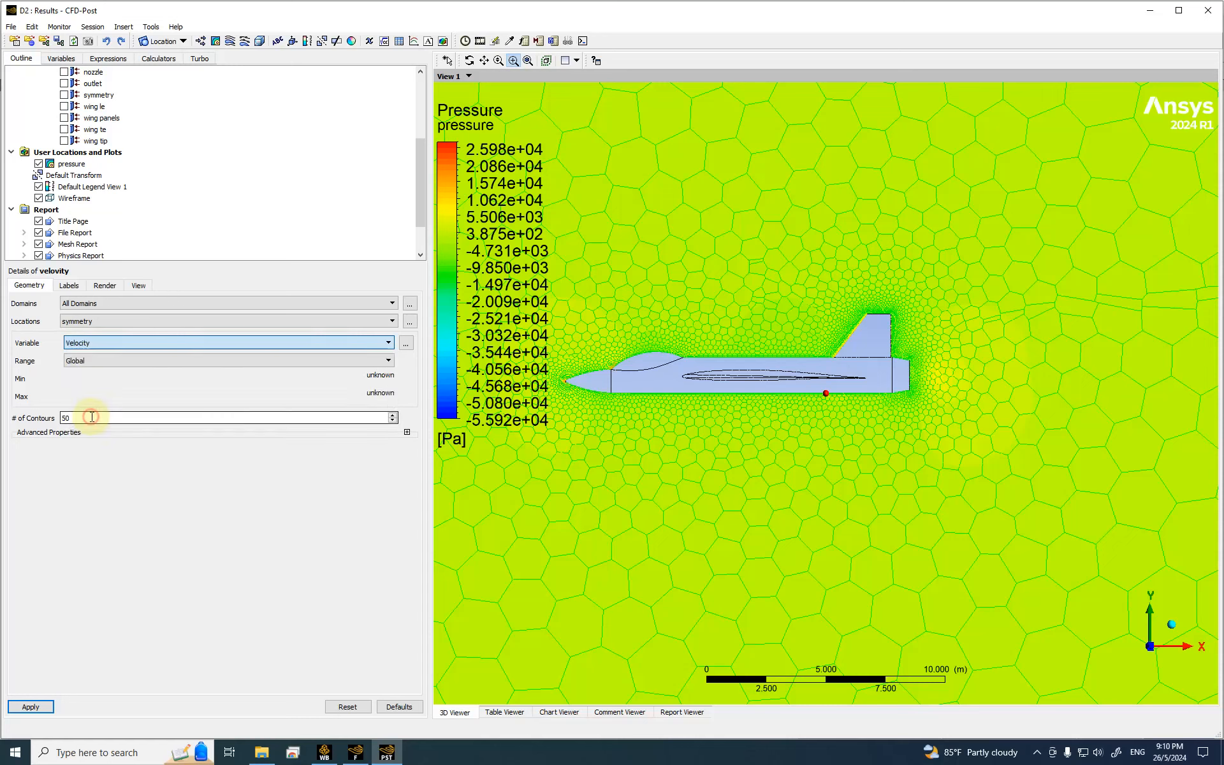
left_click(30, 706)
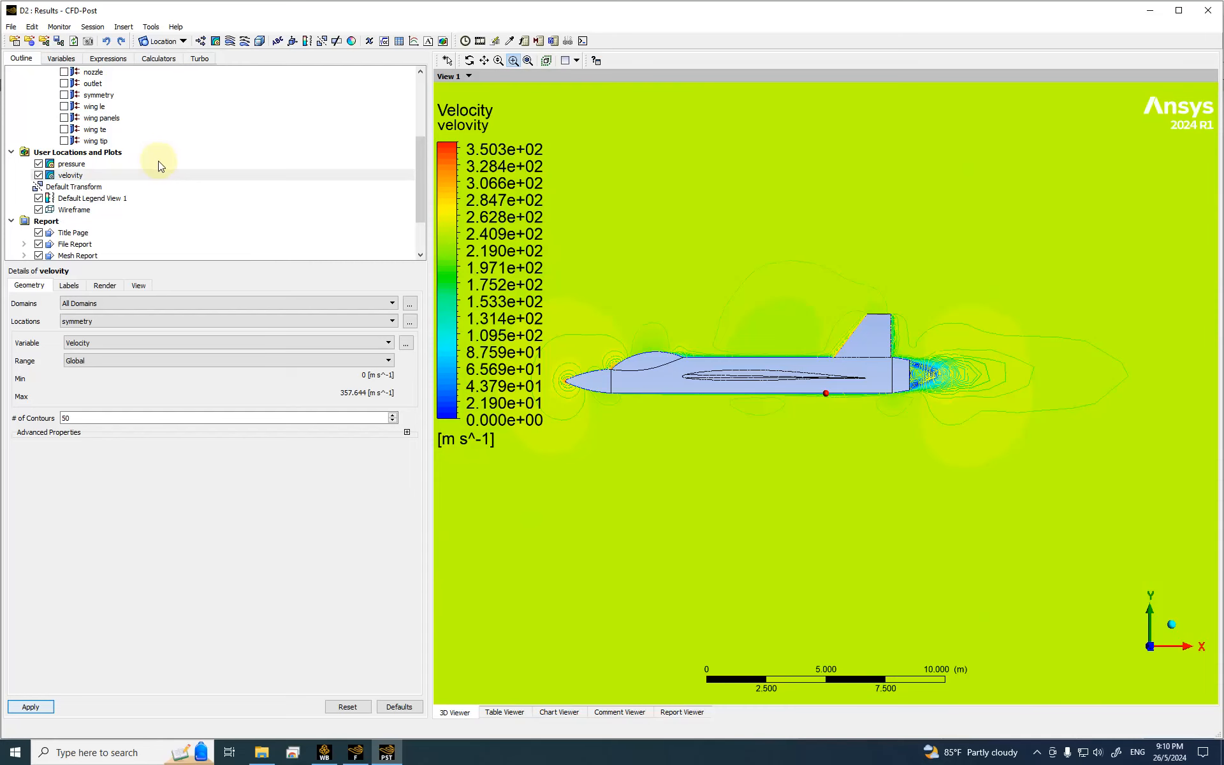
Step: Hide the pressure contour and zoom in on the aircraft
left_click(39, 164)
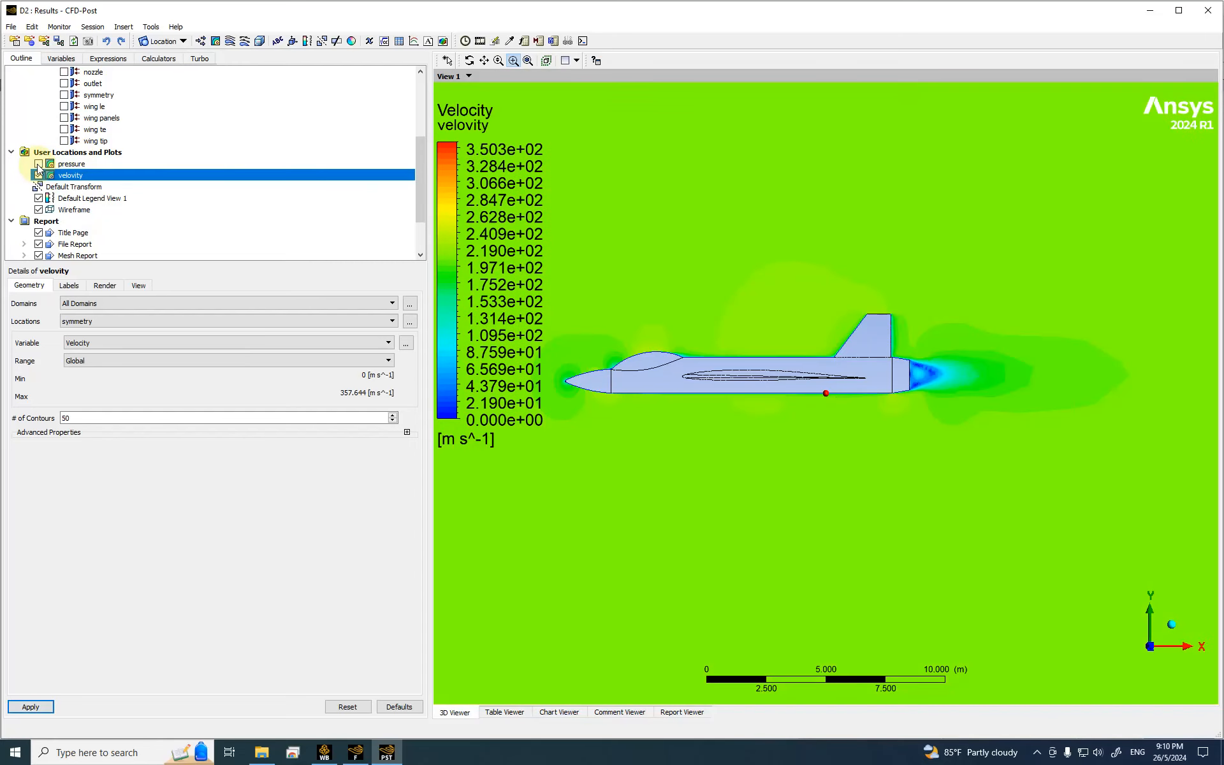
left_click_drag(805, 382, 861, 381)
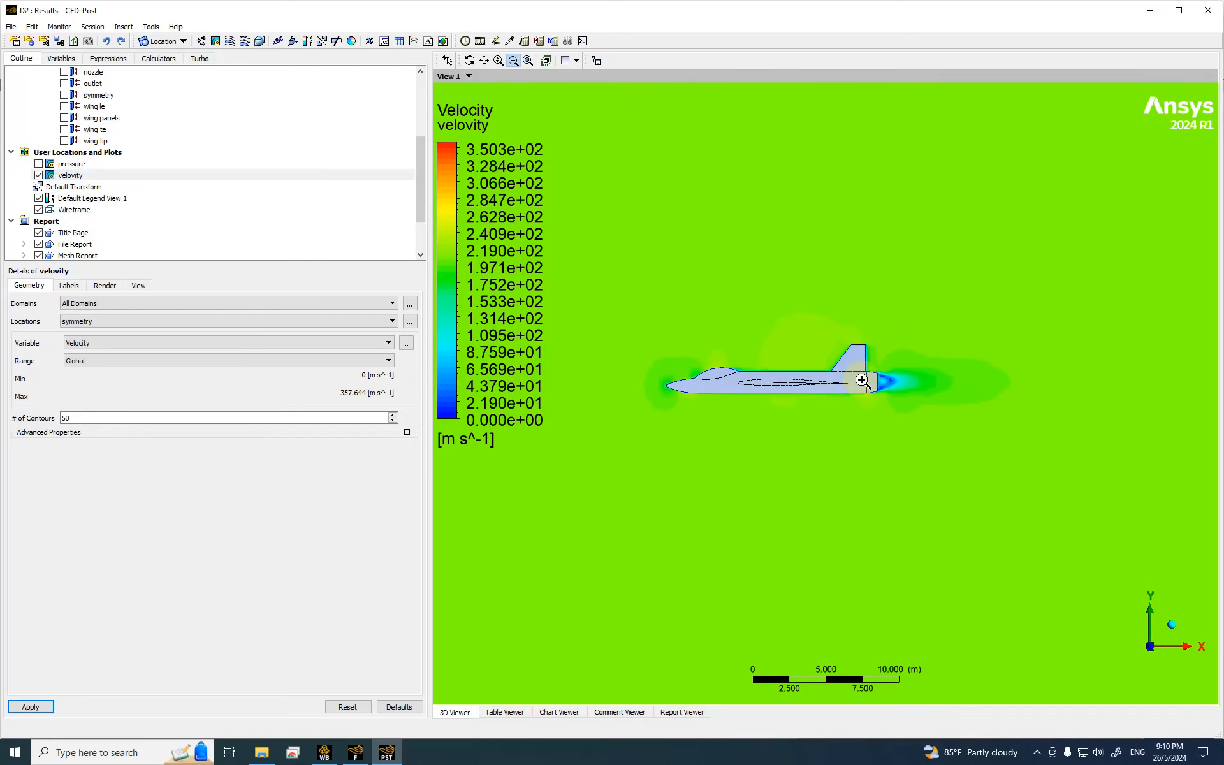
left_click_drag(621, 315, 980, 469)
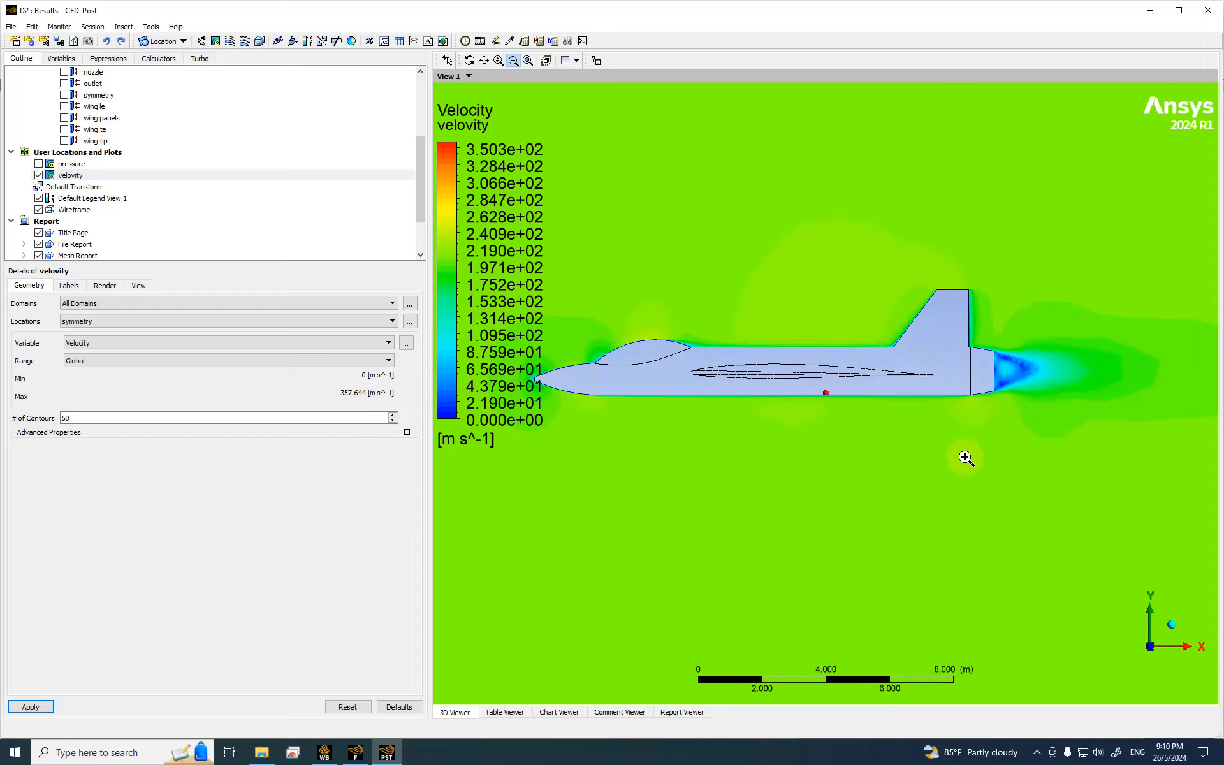
scroll(966, 455, "down", 2)
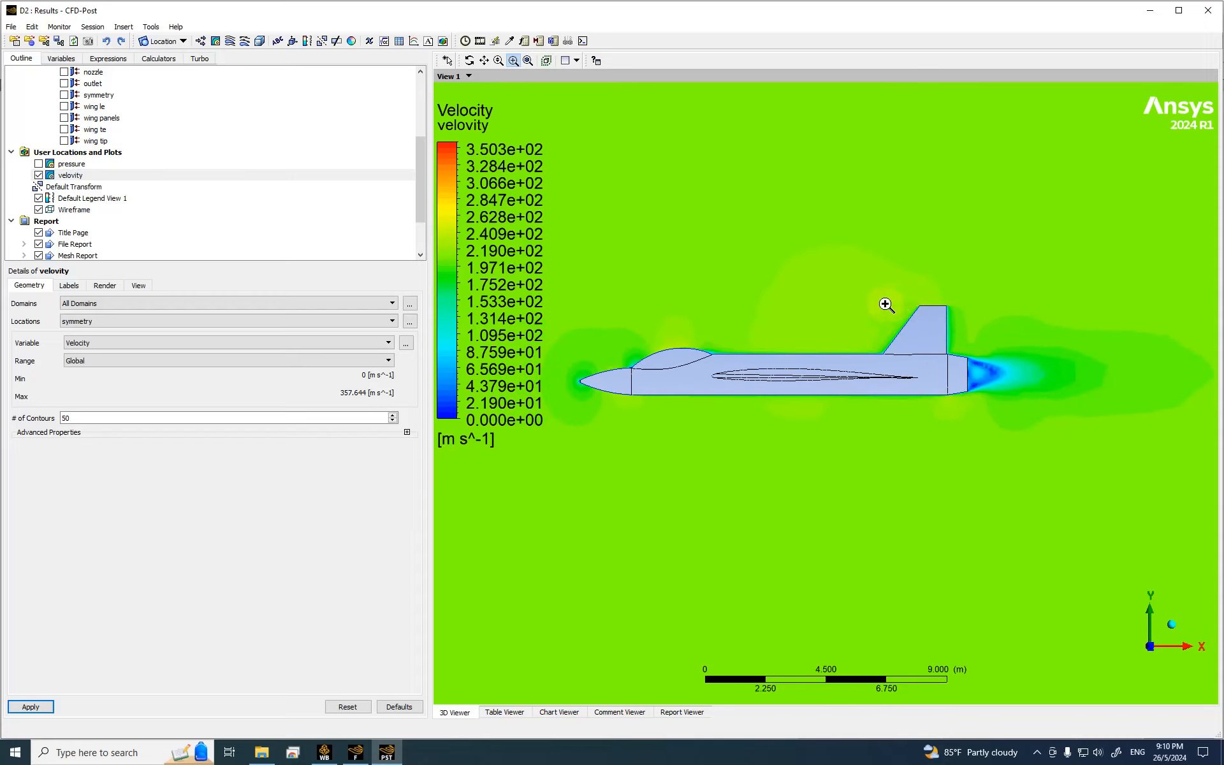
scroll(886, 304, "down", 2)
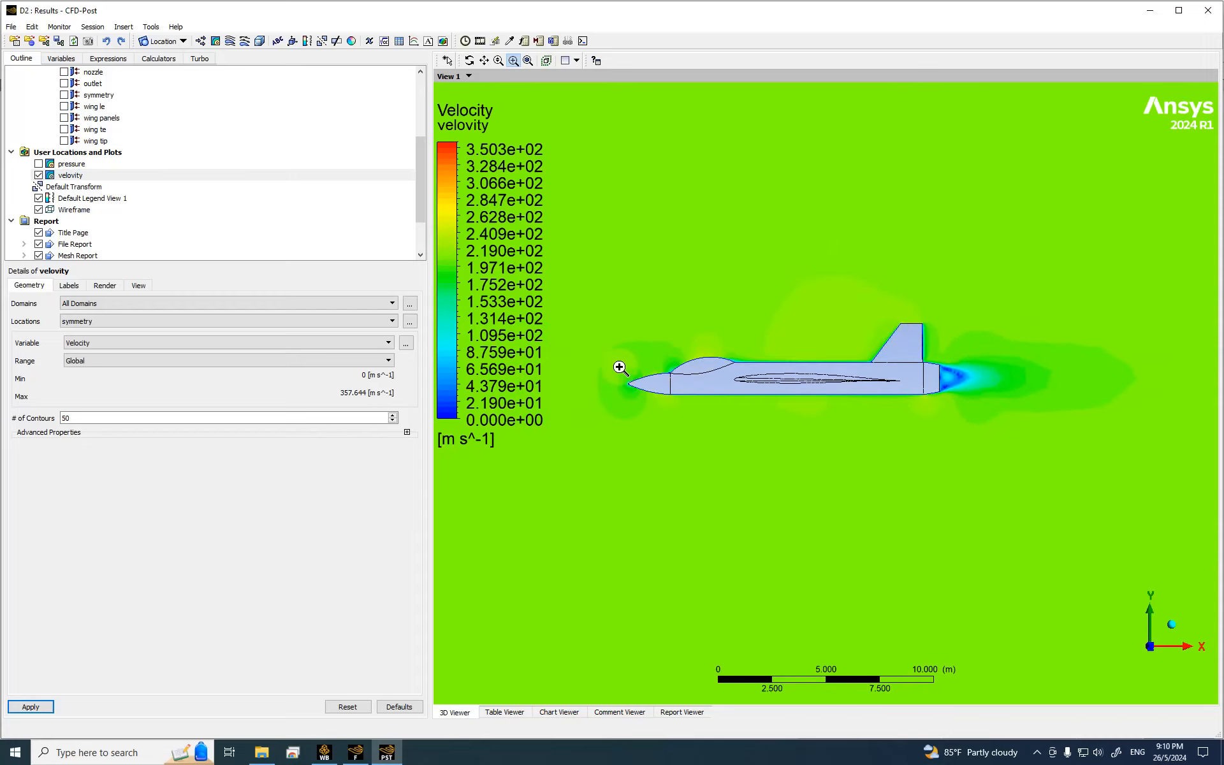
scroll(707, 382, "down", 6)
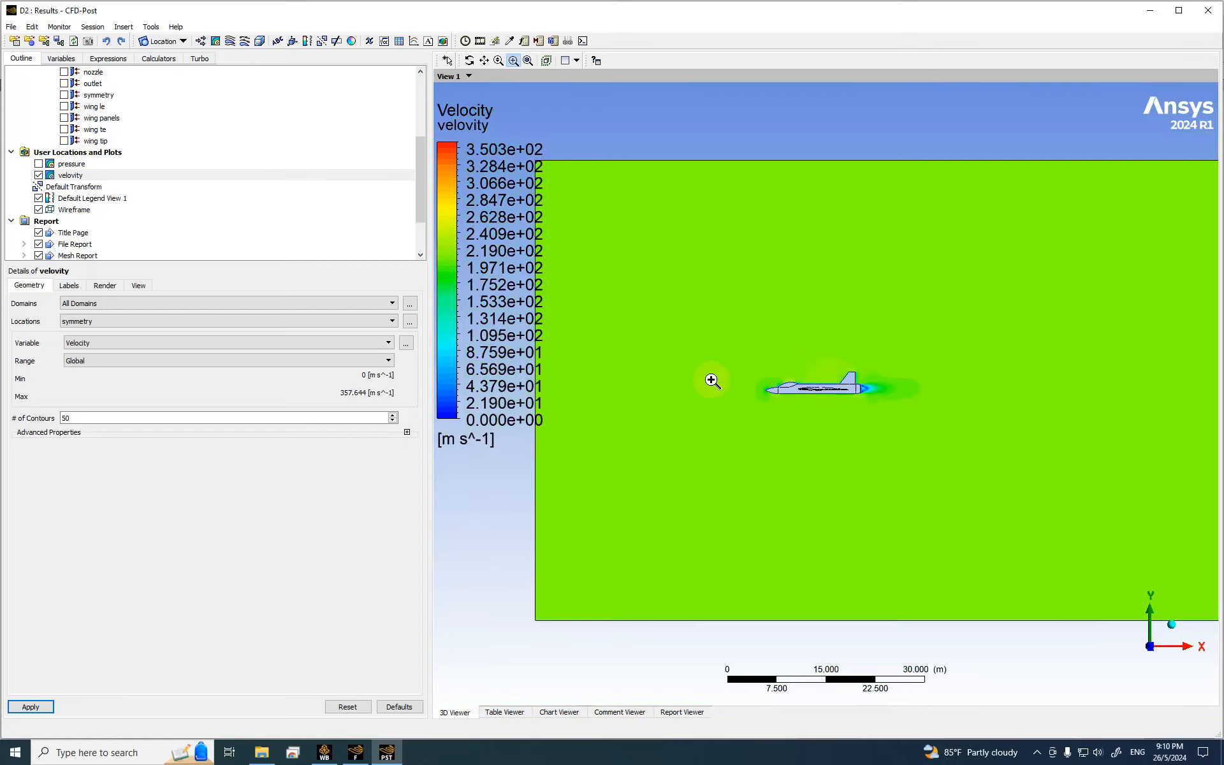
scroll(712, 381, "up", 3)
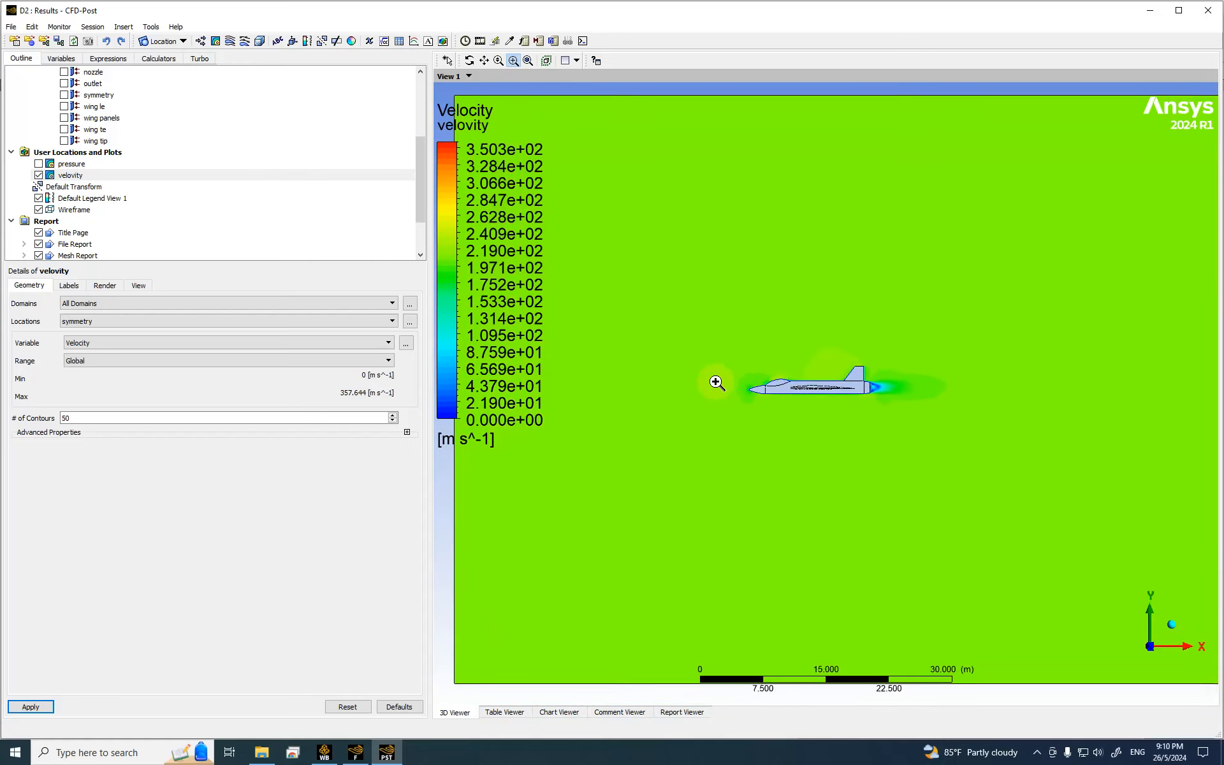
left_click_drag(650, 343, 994, 432)
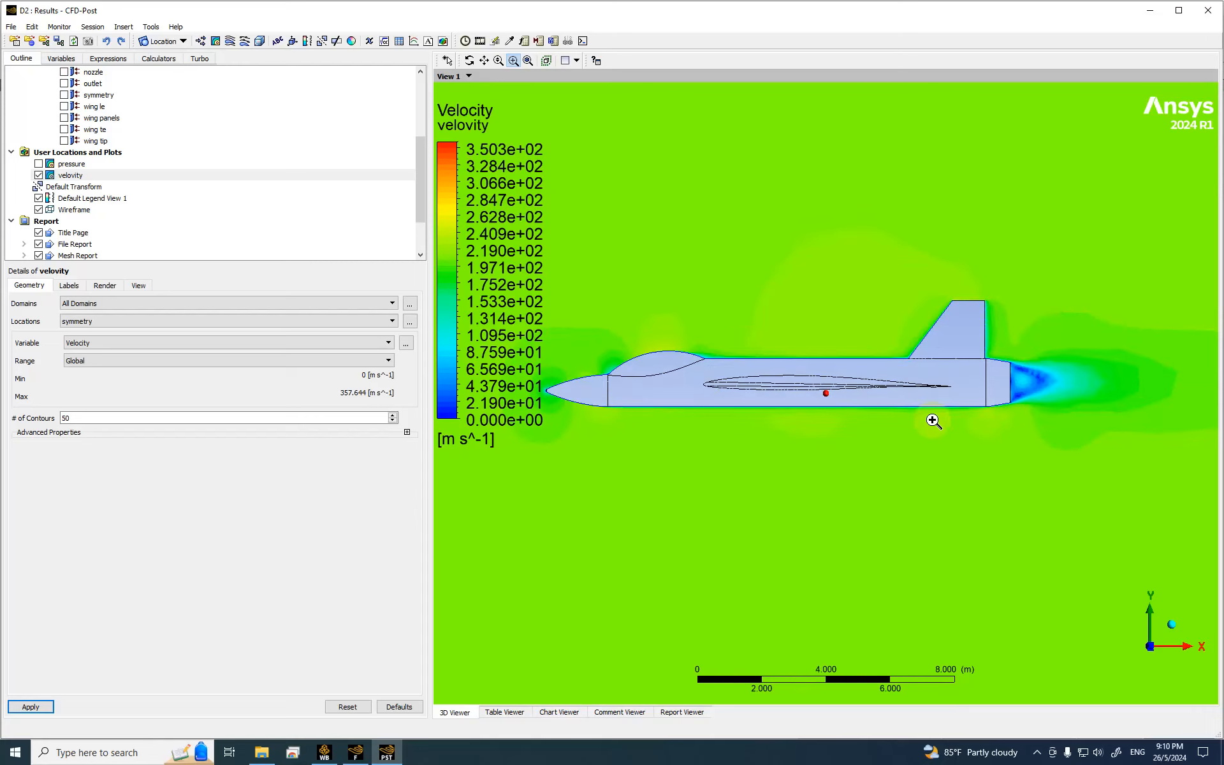
scroll(814, 383, "down", 1)
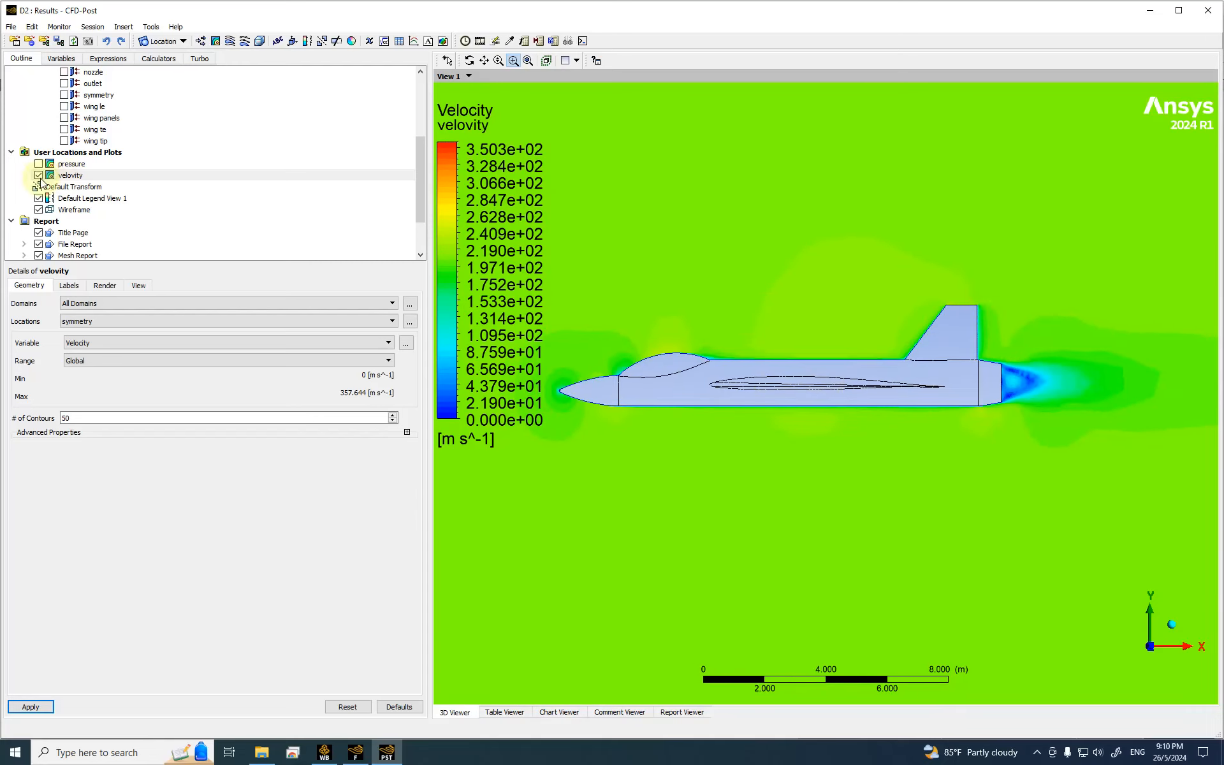
Step: Create velocity vector plot Vector 1 on the symmetry plane
left_click(200, 41)
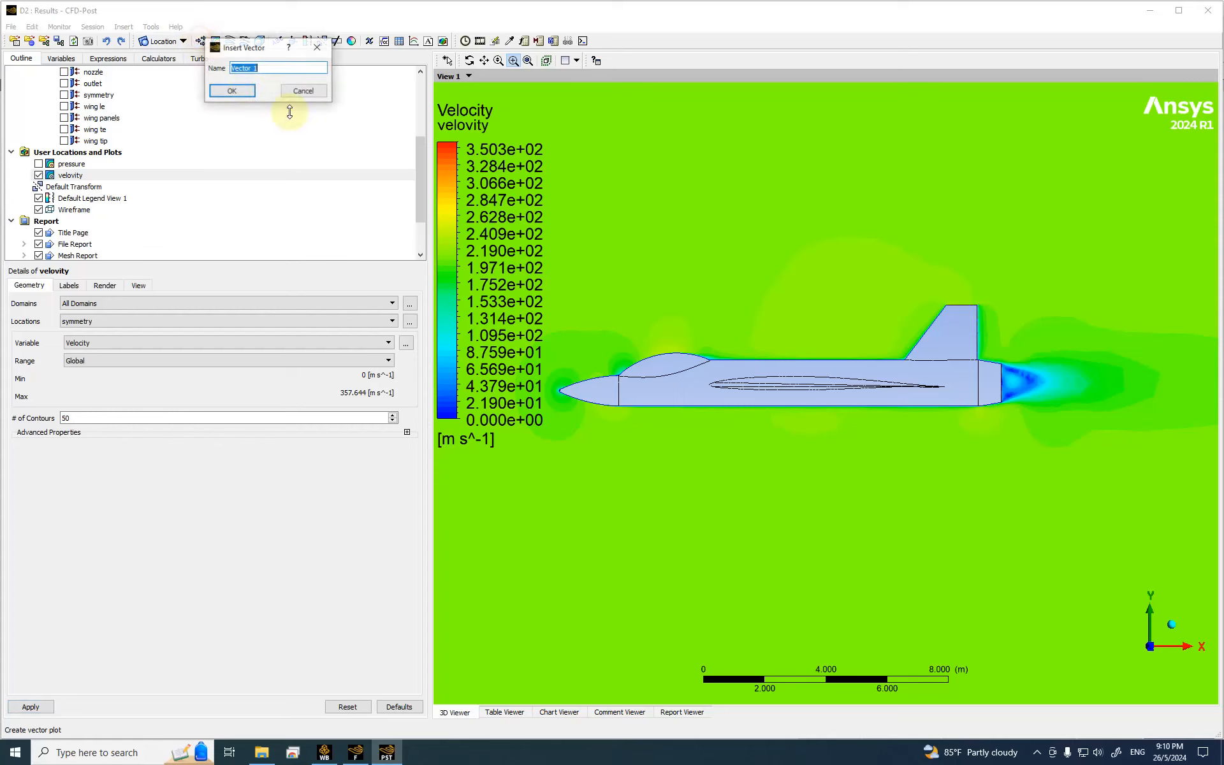
left_click(235, 91)
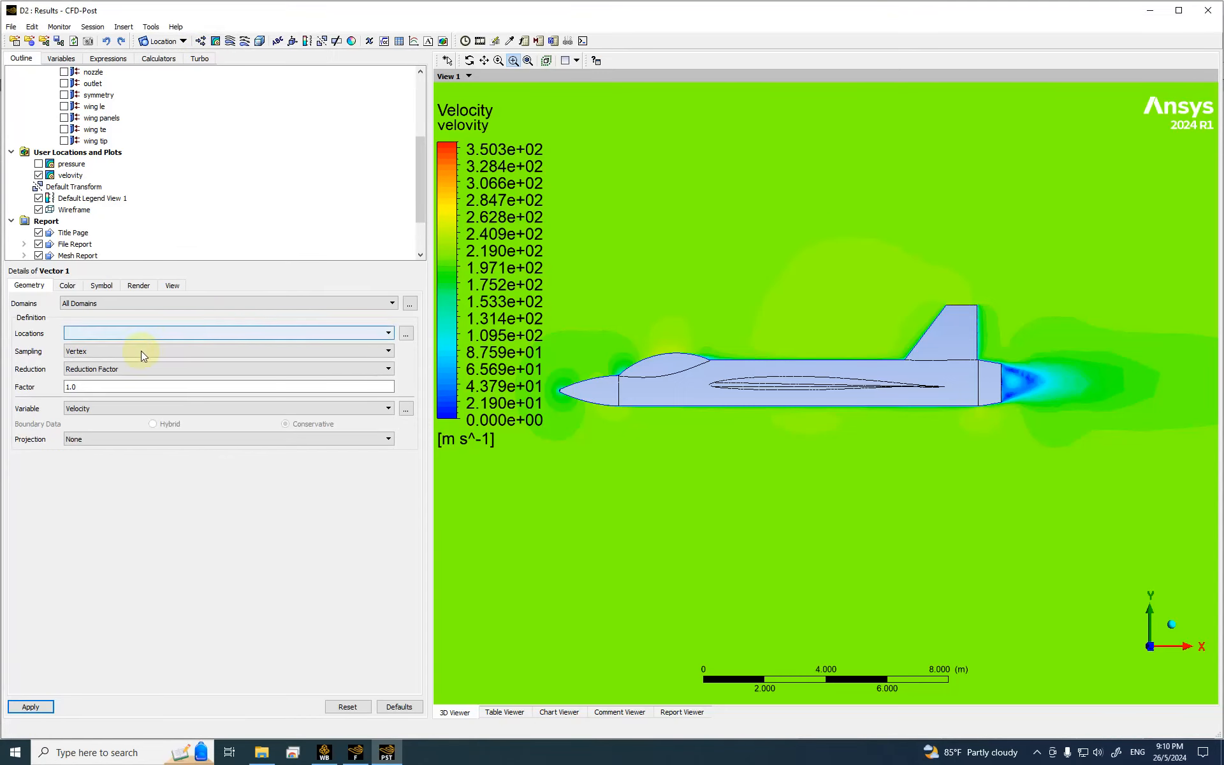
left_click(98, 331)
left_click(105, 371)
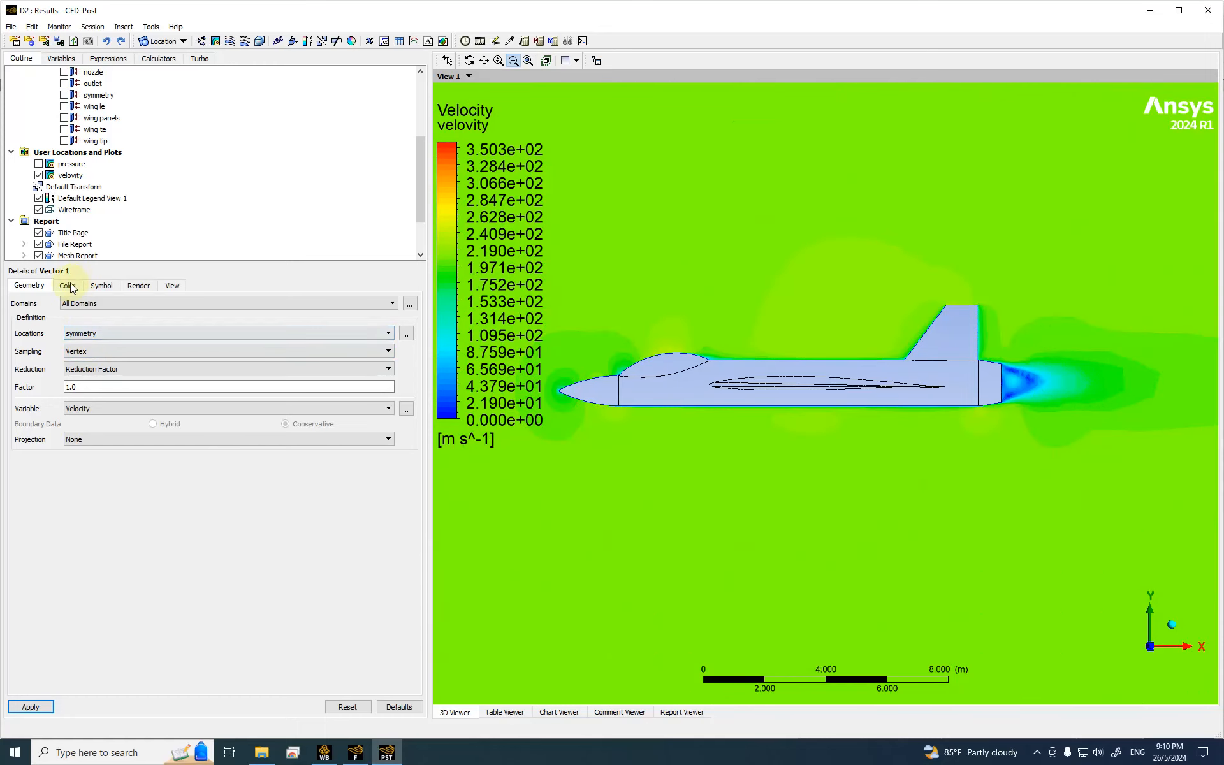
left_click(31, 707)
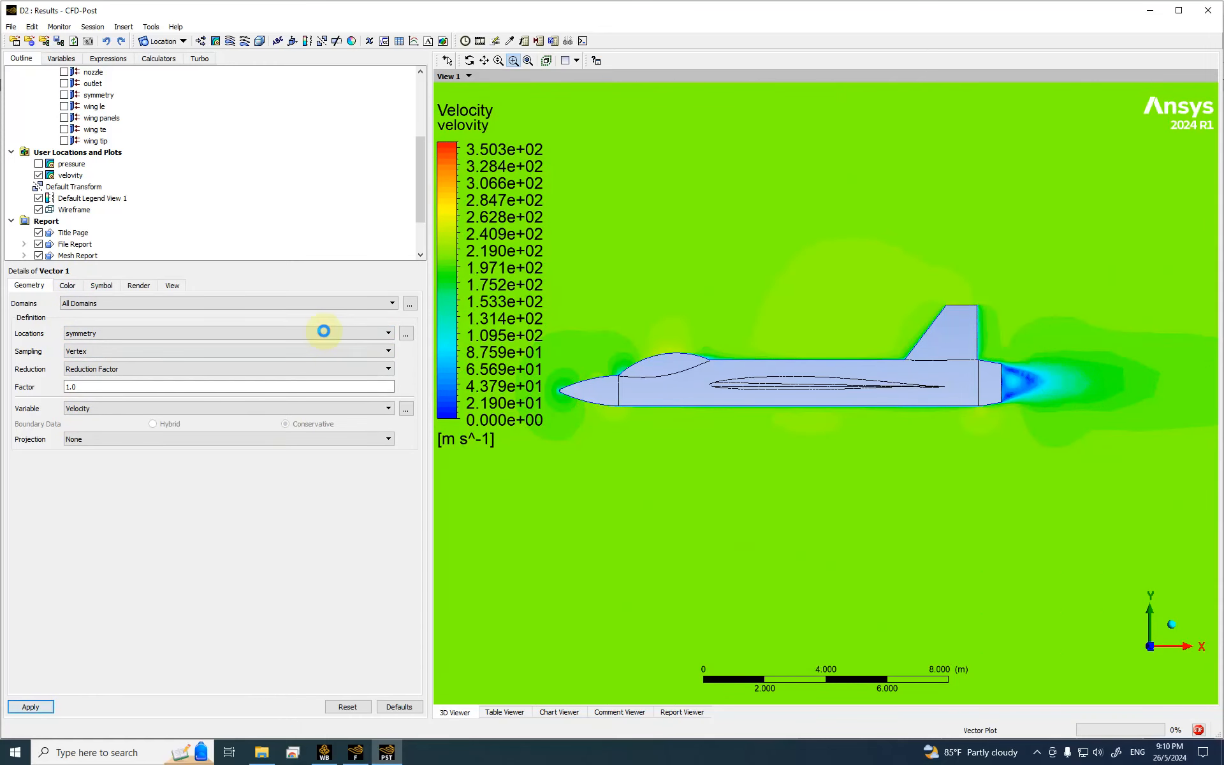
Step: Hide the velocity contour and zoom in on the aircraft nose and tail
left_click(39, 175)
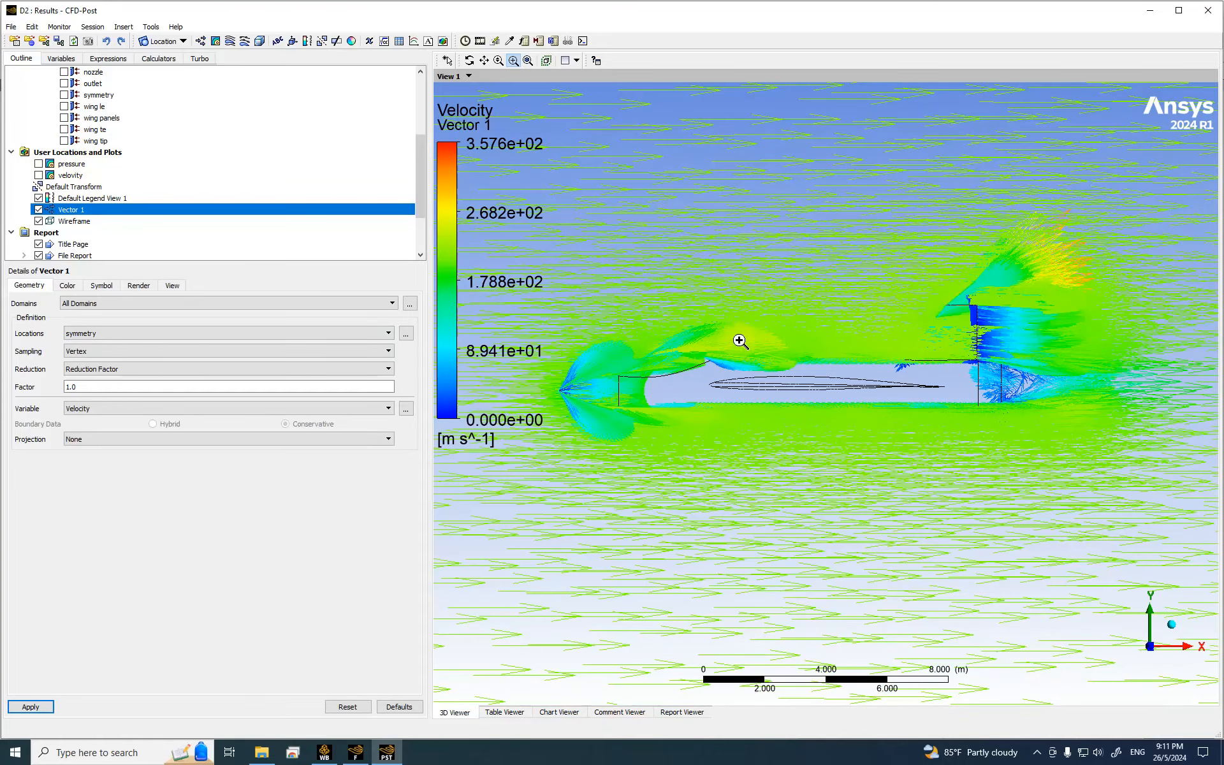
scroll(828, 324, "down", 3)
left_click_drag(578, 346, 725, 426)
scroll(726, 425, "down", 10)
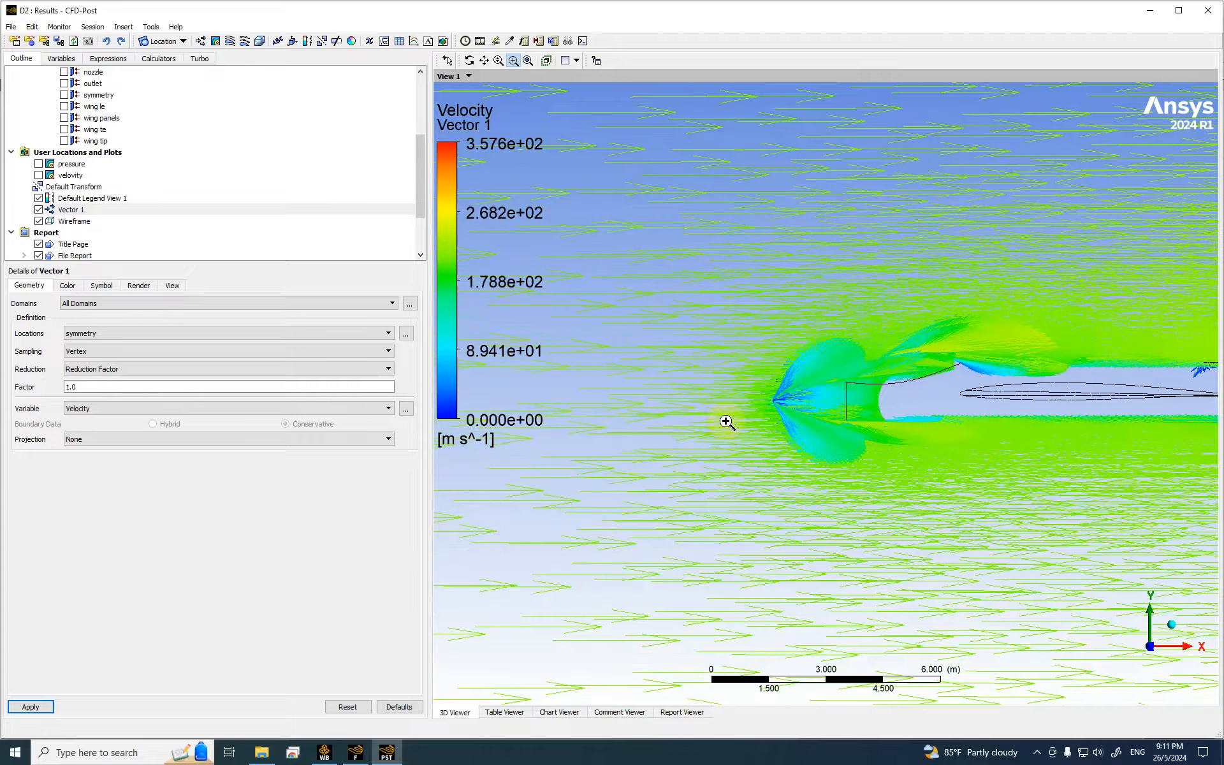
scroll(730, 419, "down", 4)
left_click_drag(1039, 276, 1185, 471)
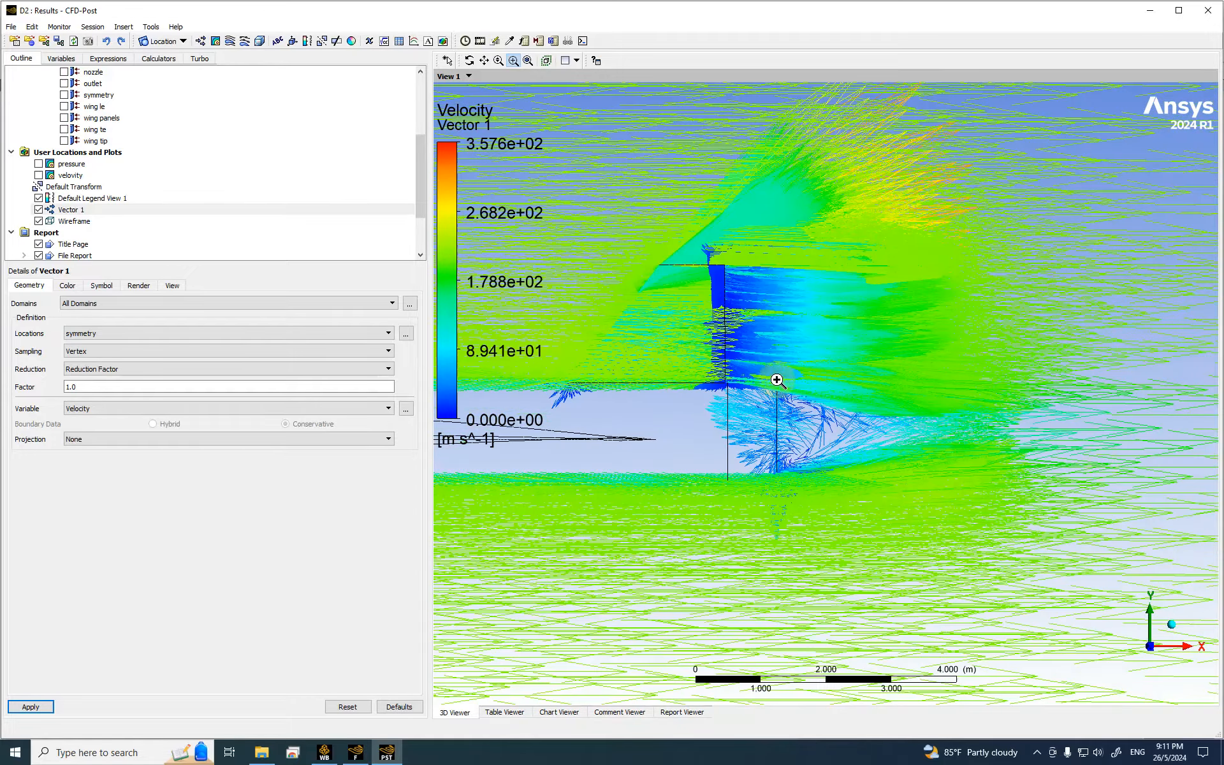
scroll(836, 380, "down", 8)
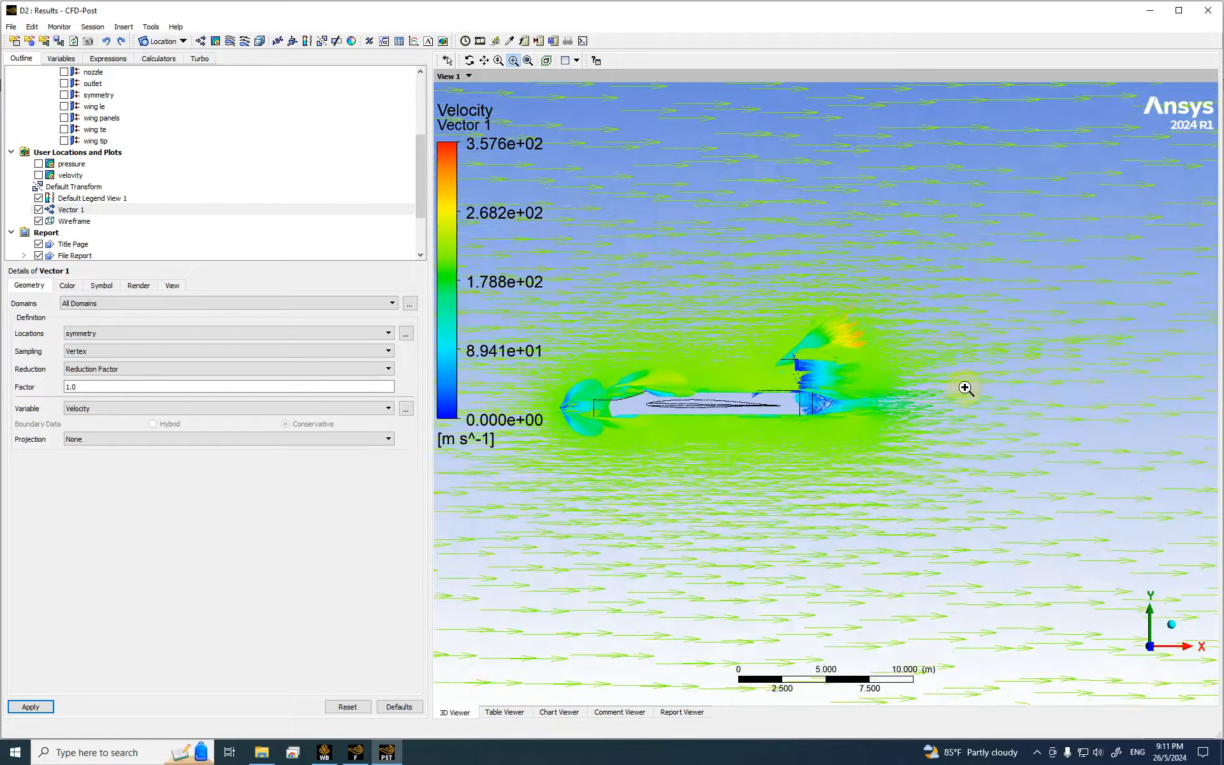
left_click_drag(562, 364, 667, 449)
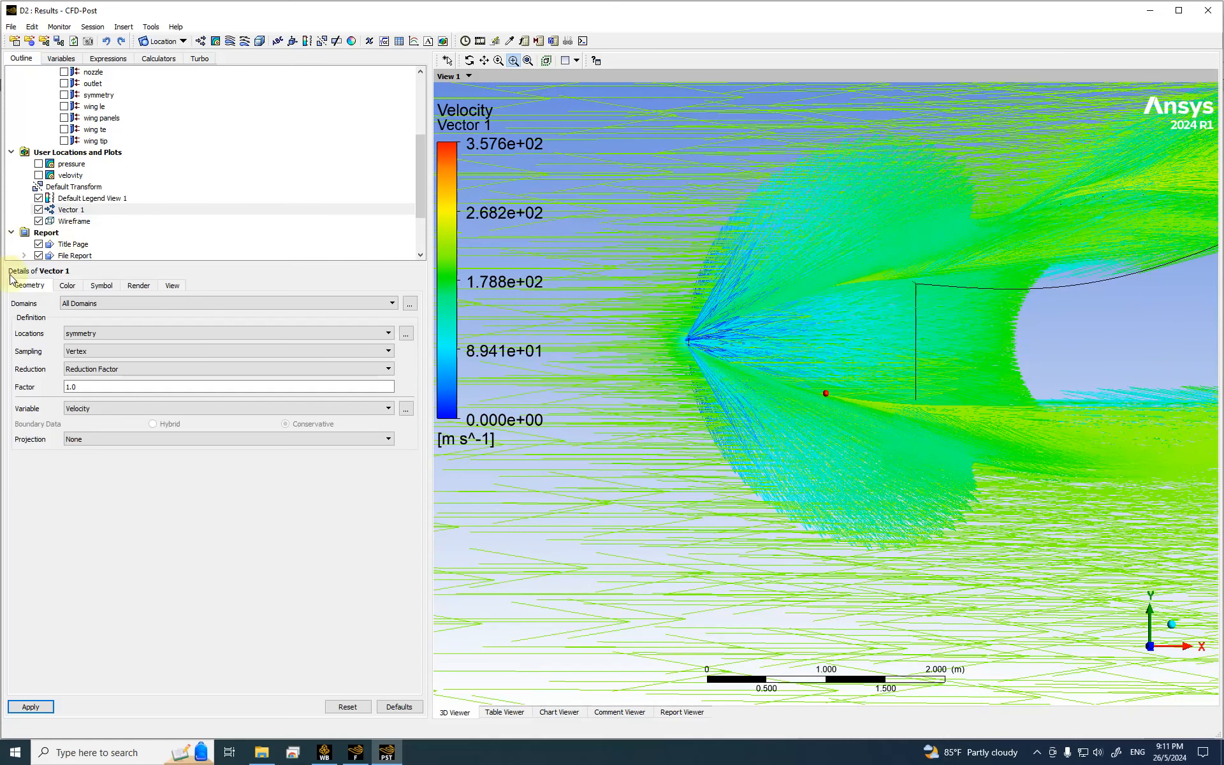
Step: Apply a smaller symbol size to the Vector 1 arrows
left_click(101, 287)
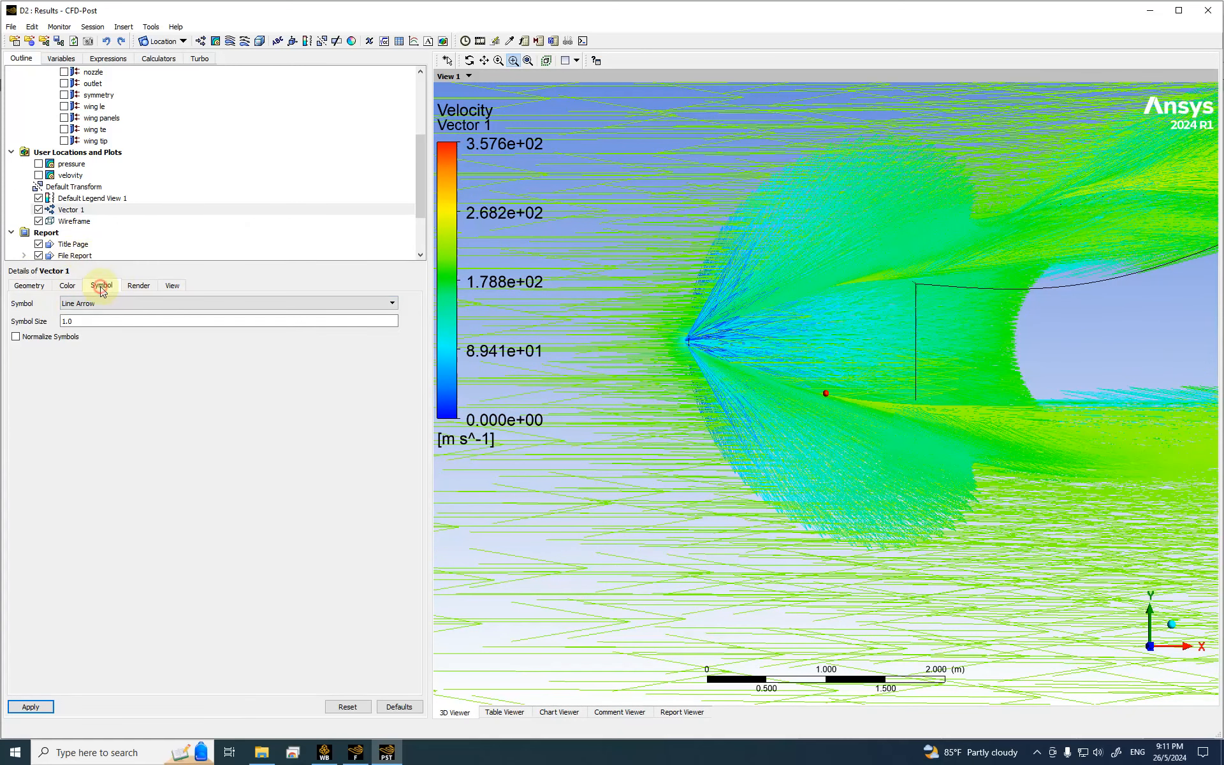
double_click(72, 322)
type("0.54")
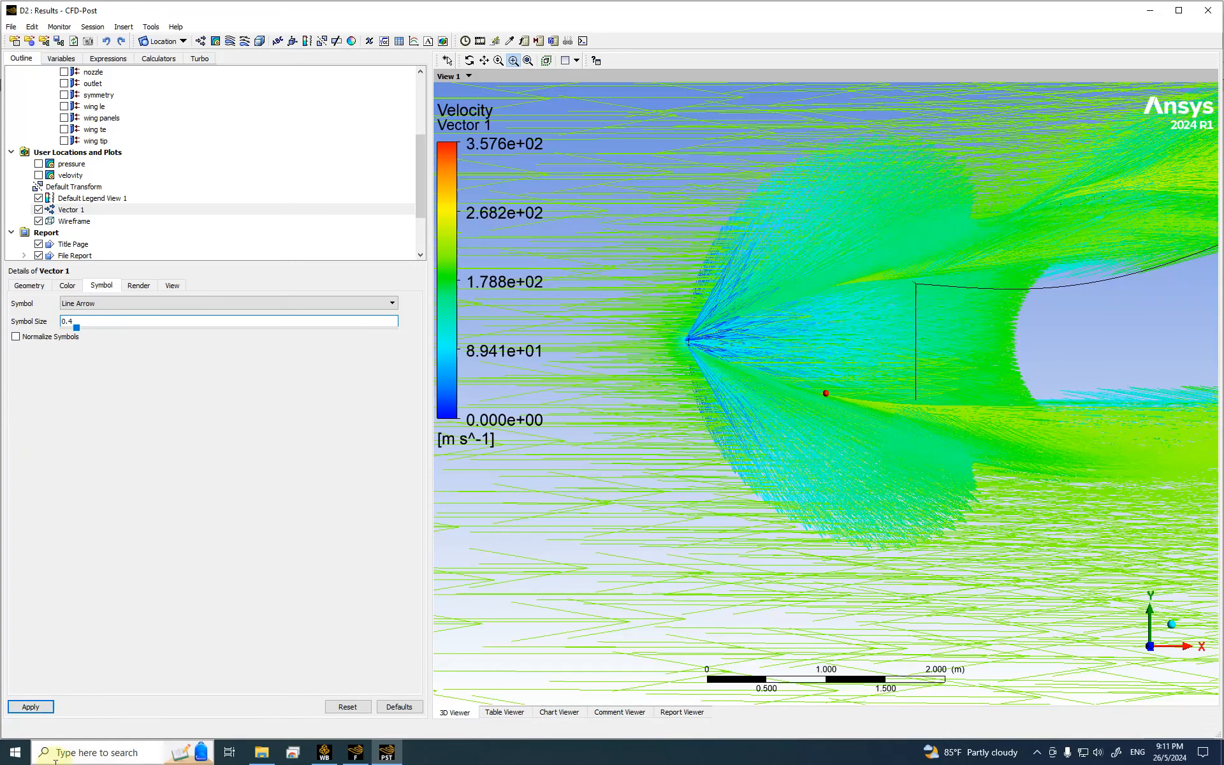
left_click(31, 707)
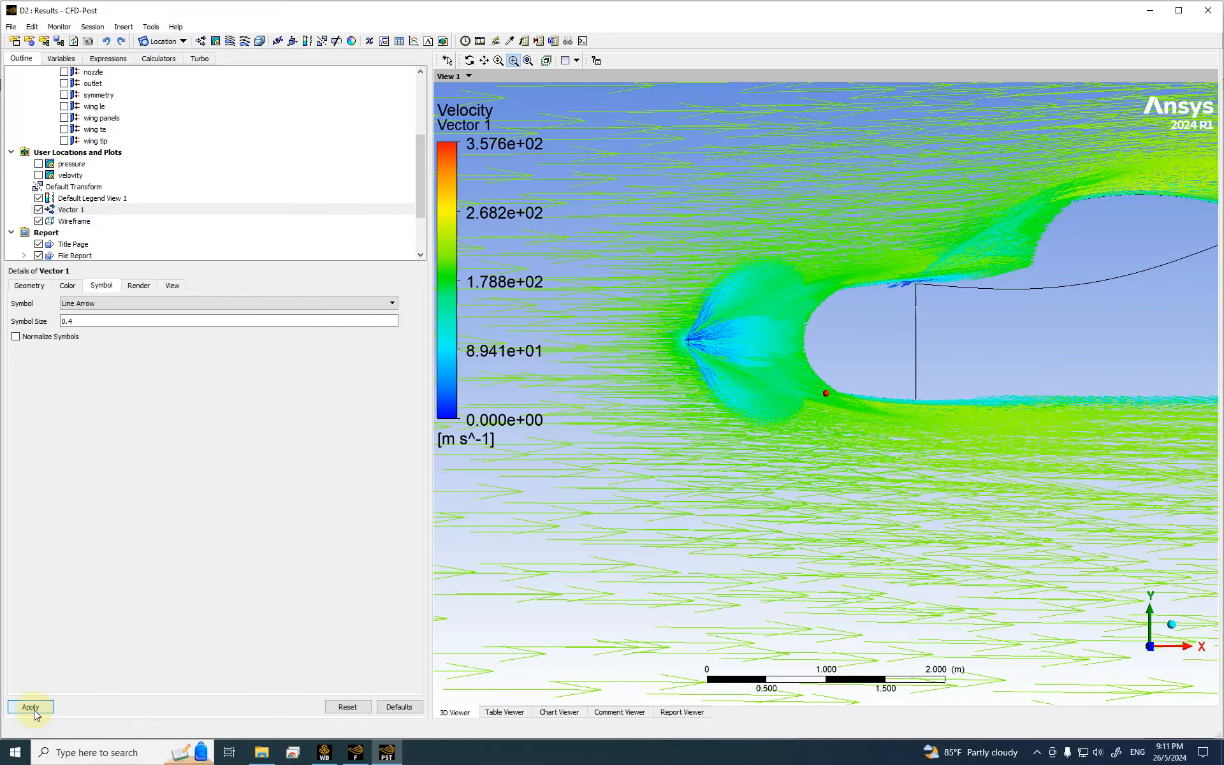
Step: Shrink the arrows further to symbol size 0.1 and inspect the wake behind the tail
double_click(76, 322)
type("0.29")
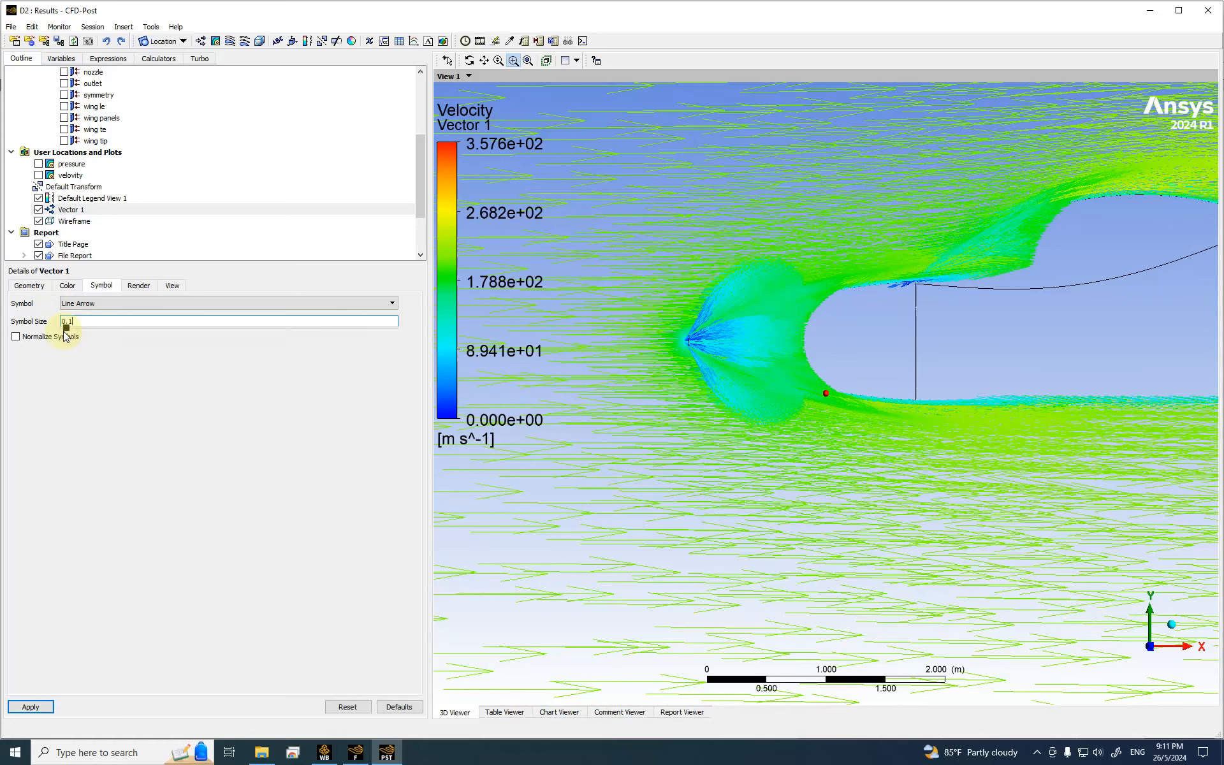
left_click(27, 707)
scroll(710, 413, "down", 4)
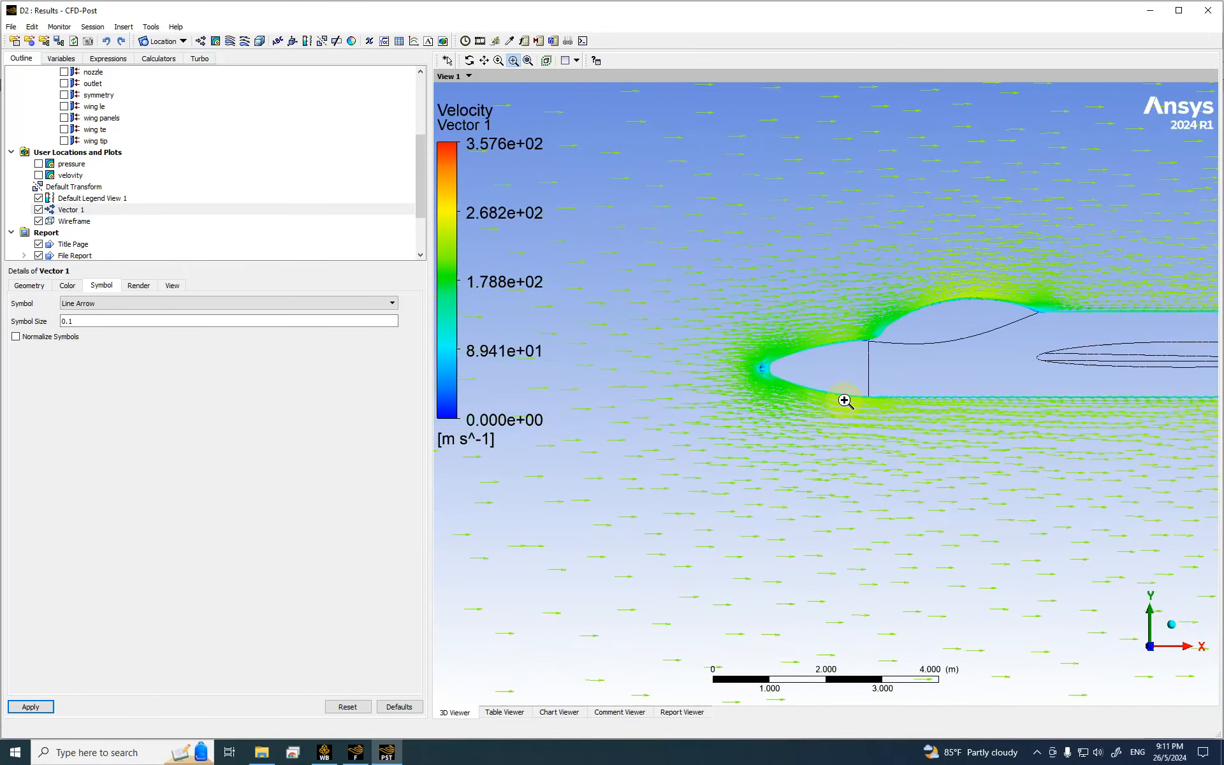
scroll(847, 403, "down", 5)
left_click_drag(1101, 339, 1153, 471)
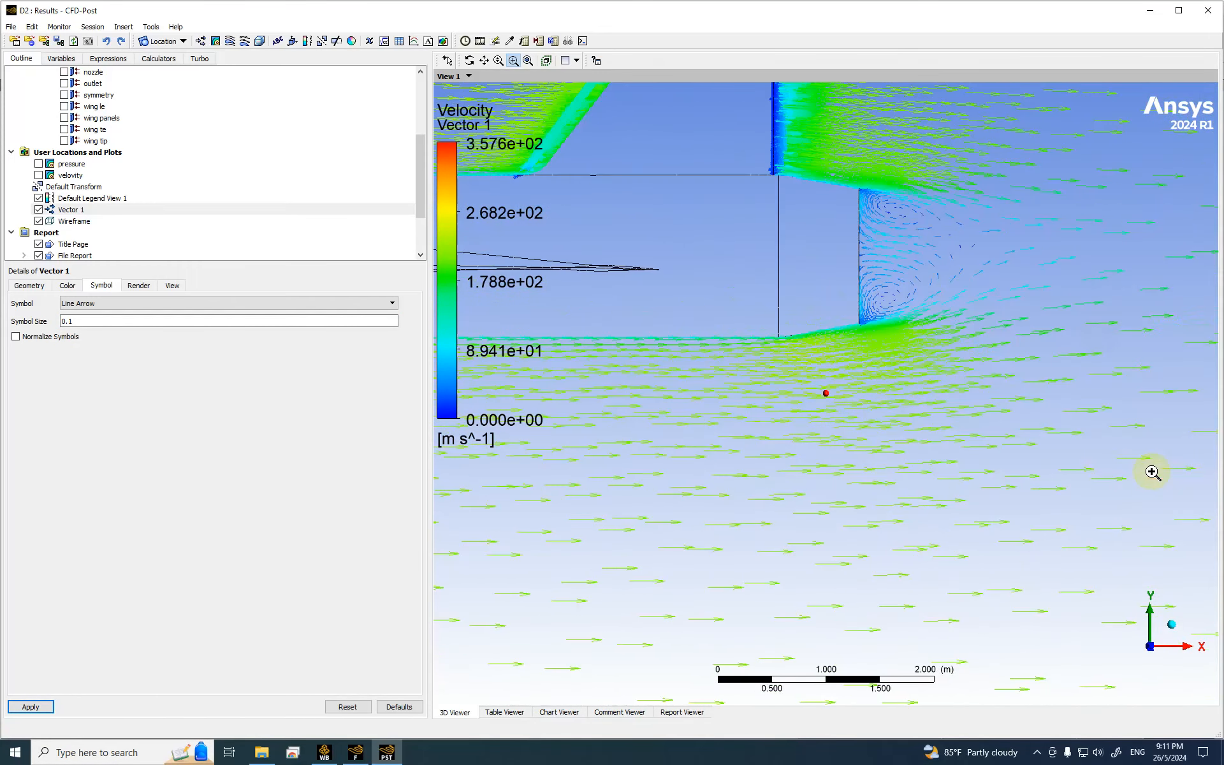
scroll(988, 392, "down", 4)
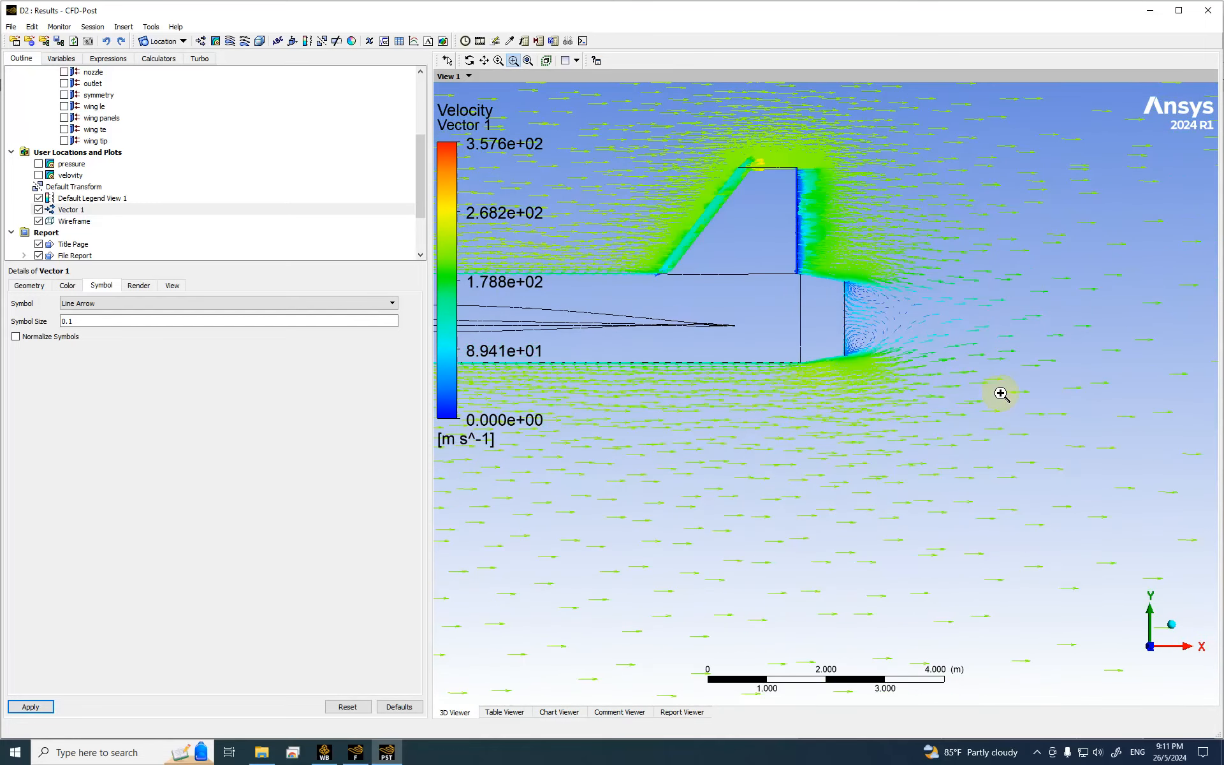
Step: Create a new contour named mach
left_click(217, 46)
type("mach")
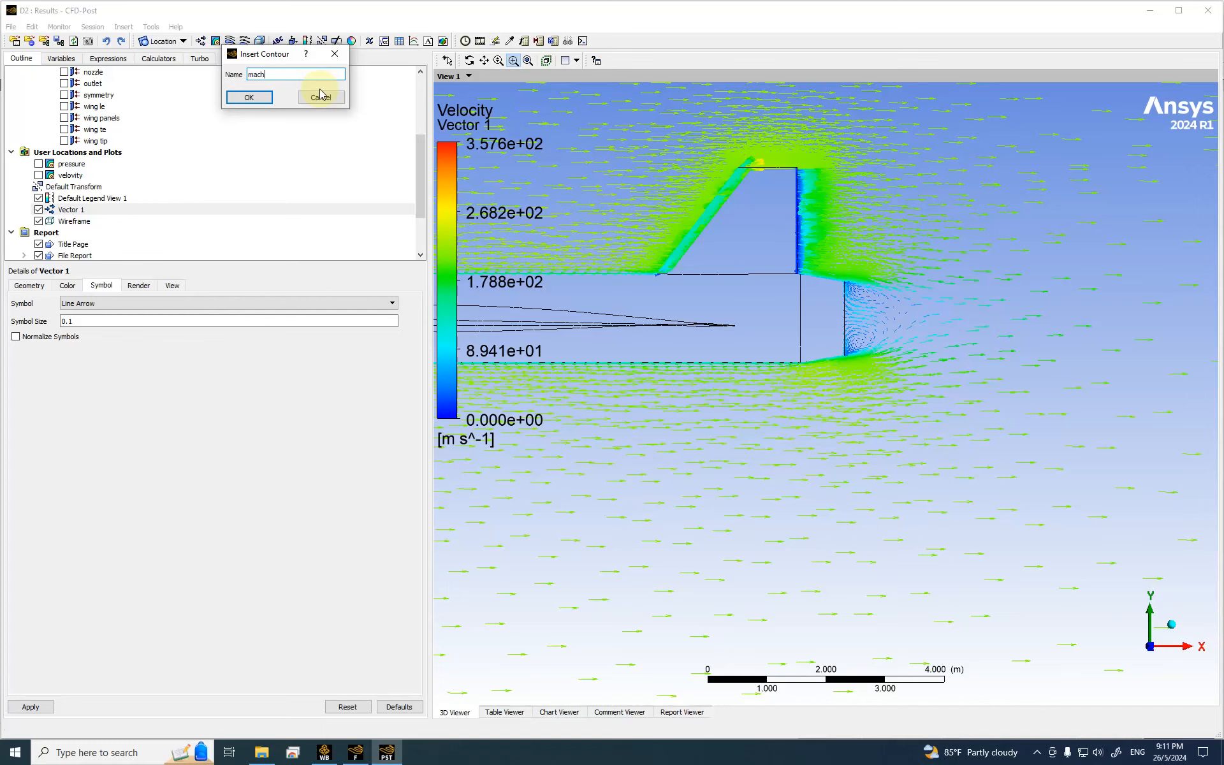
left_click(248, 96)
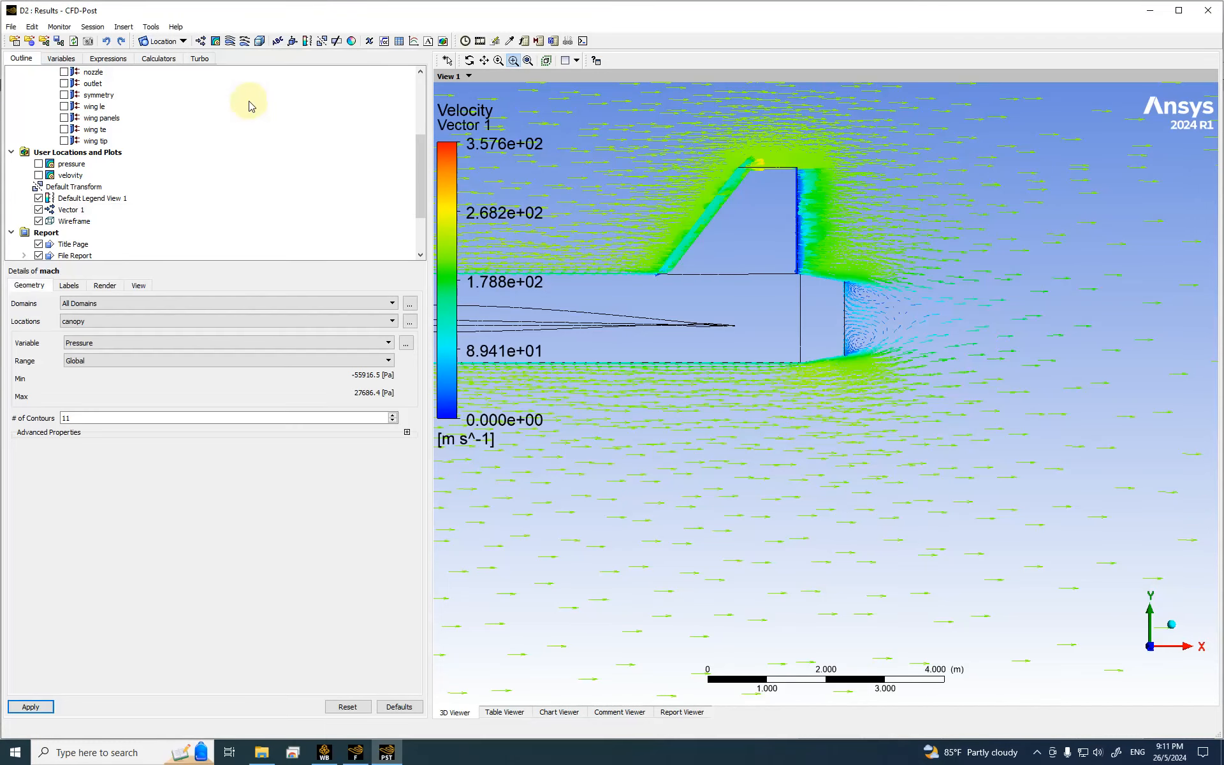
Step: Browse the mach contour's variable and location lists, leaving Pressure on canopy, then return to Fluent
left_click(94, 345)
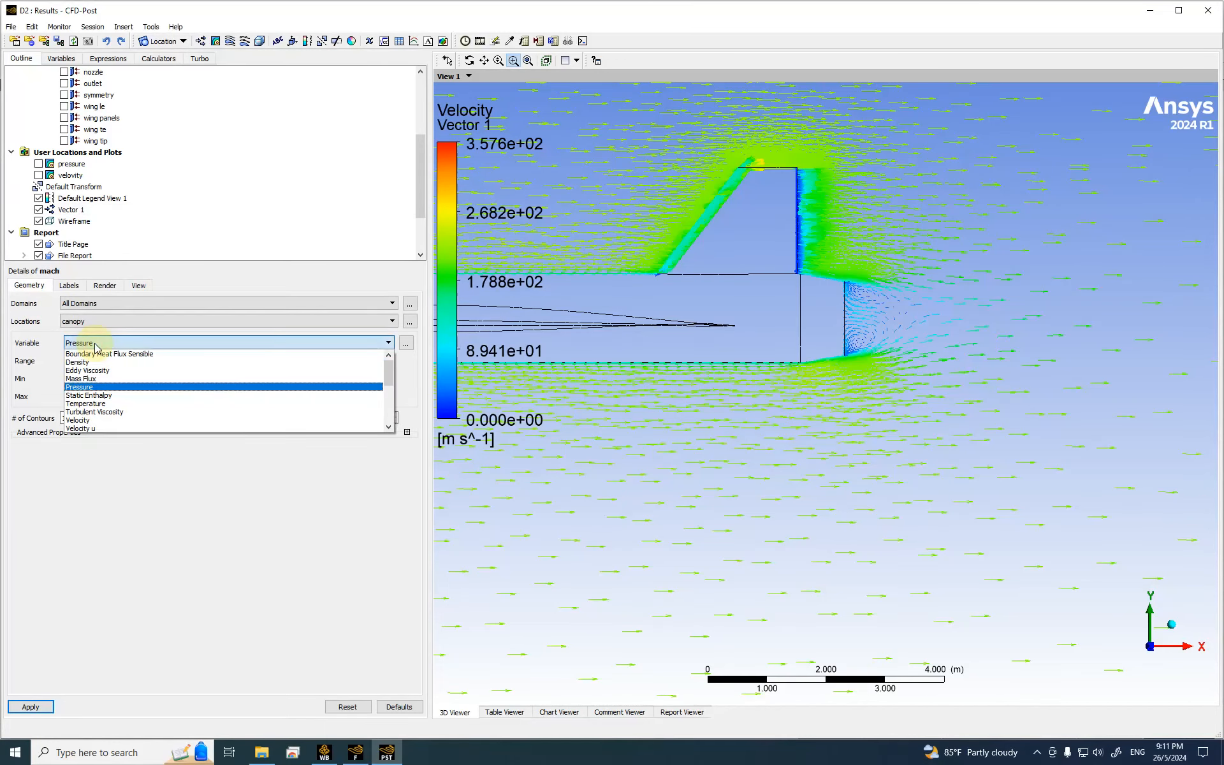
scroll(108, 376, "down", 8)
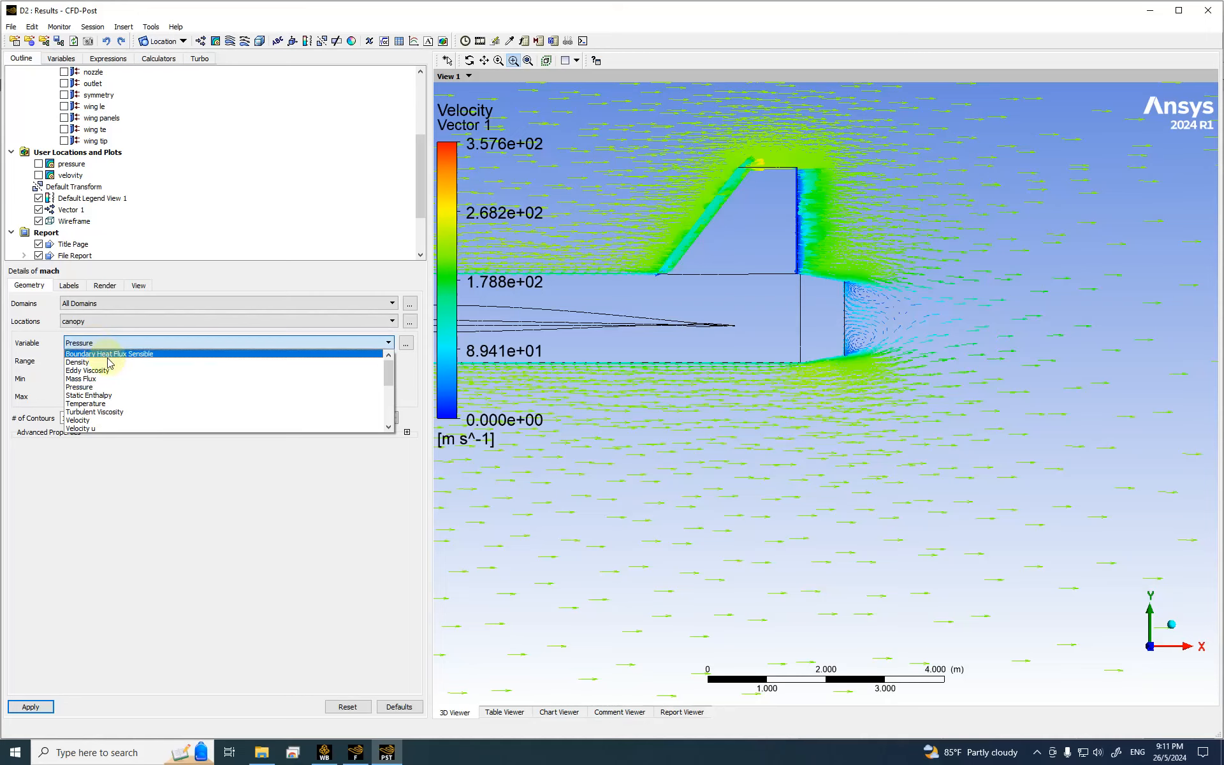
scroll(118, 385, "up", 3)
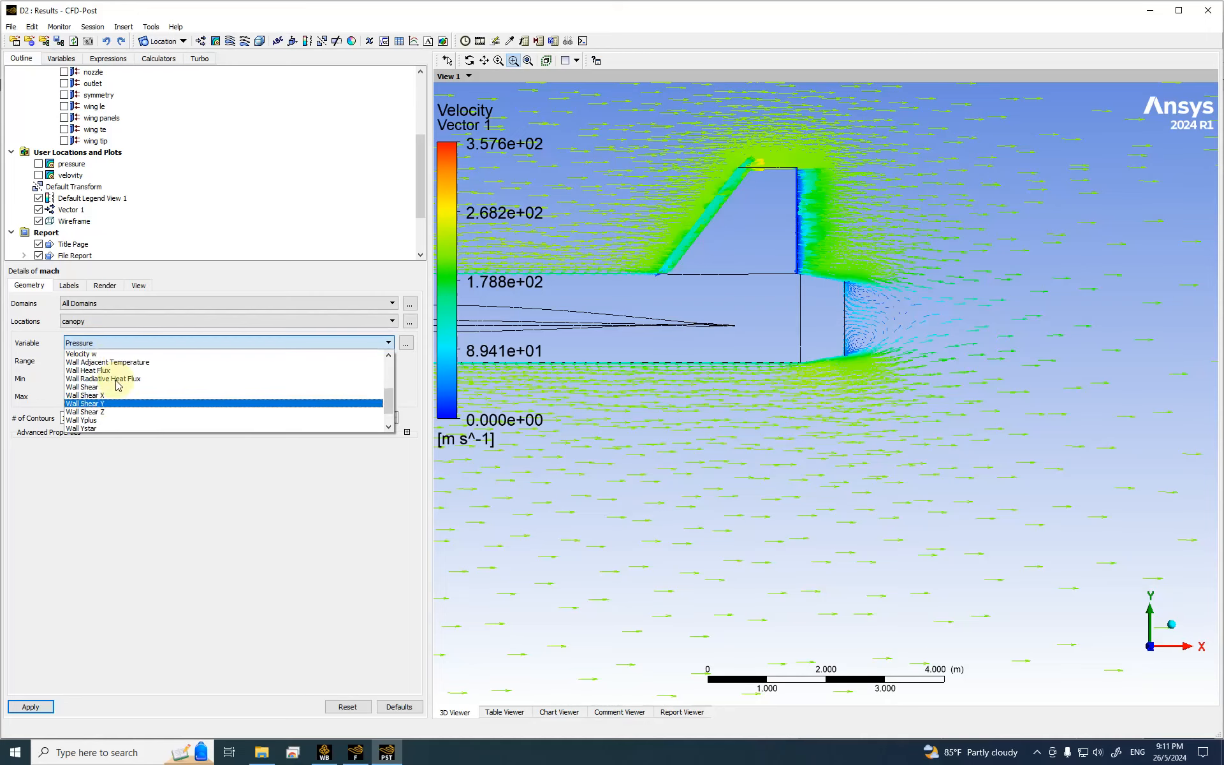
scroll(118, 385, "up", 1)
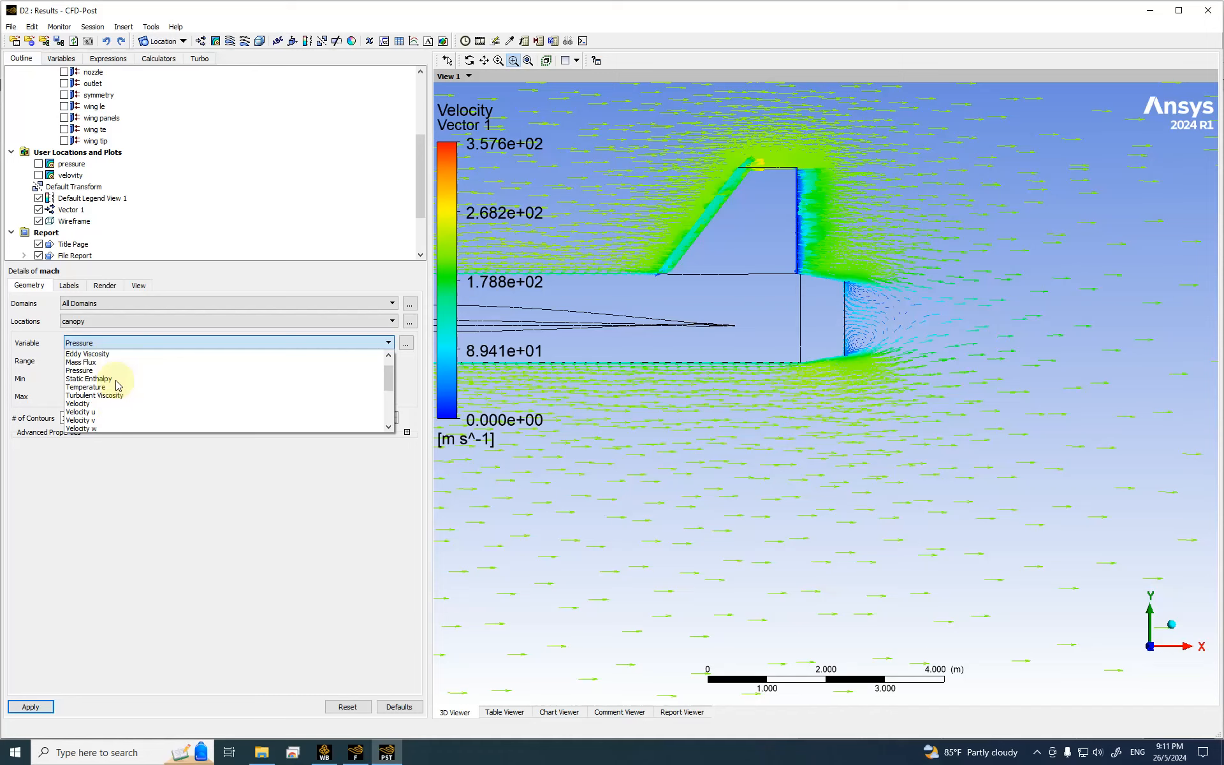
scroll(118, 385, "up", 1)
scroll(118, 385, "down", 5)
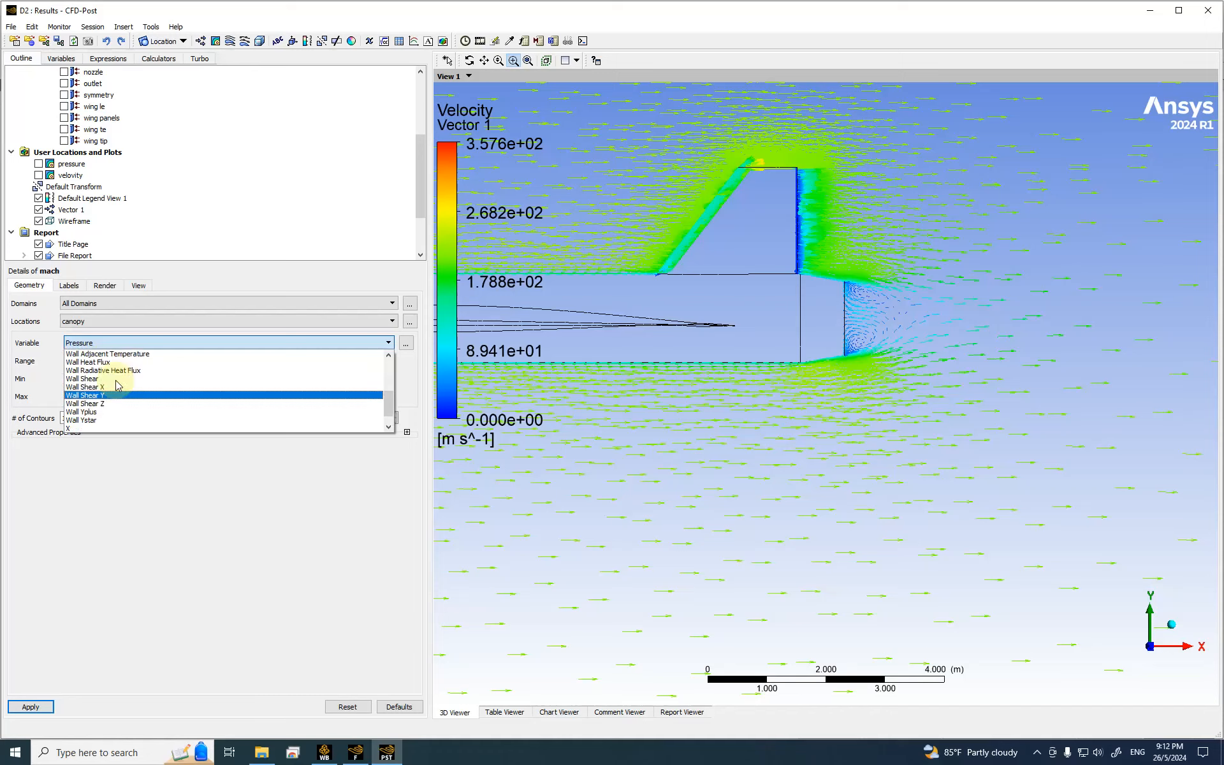
scroll(117, 385, "down", 1)
scroll(118, 385, "up", 3)
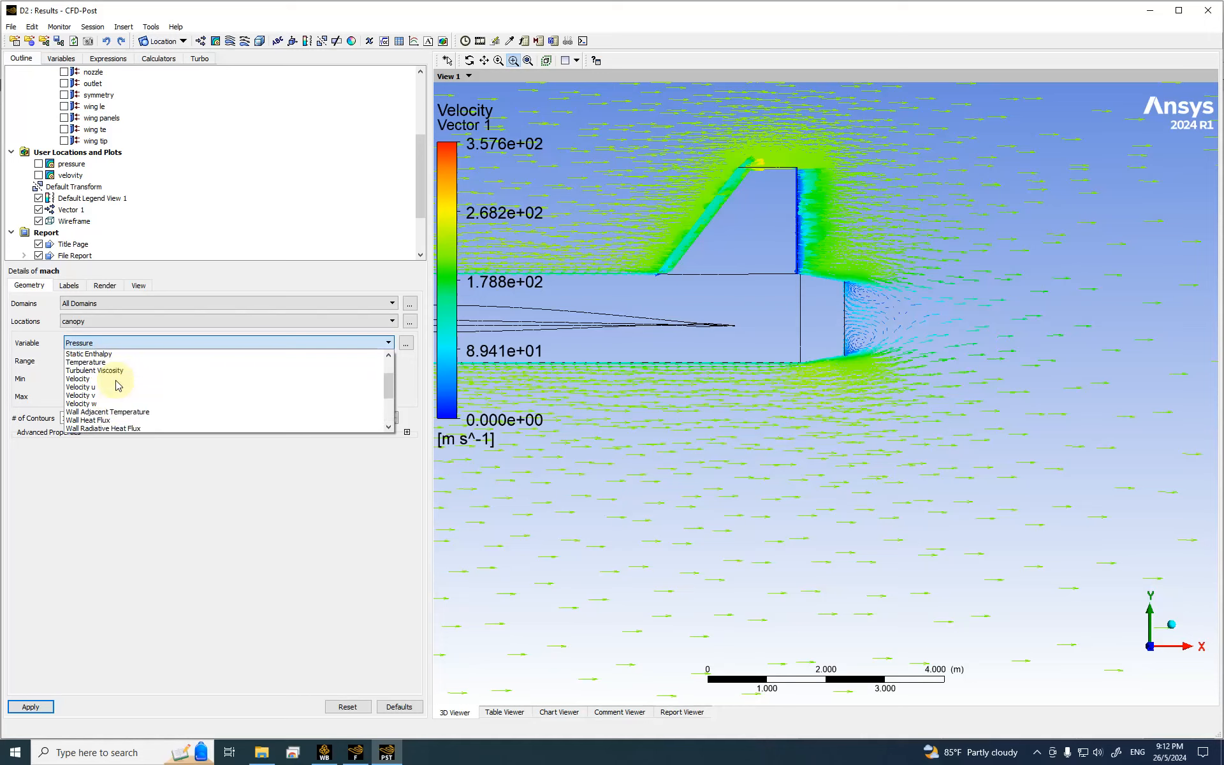
scroll(118, 385, "up", 1)
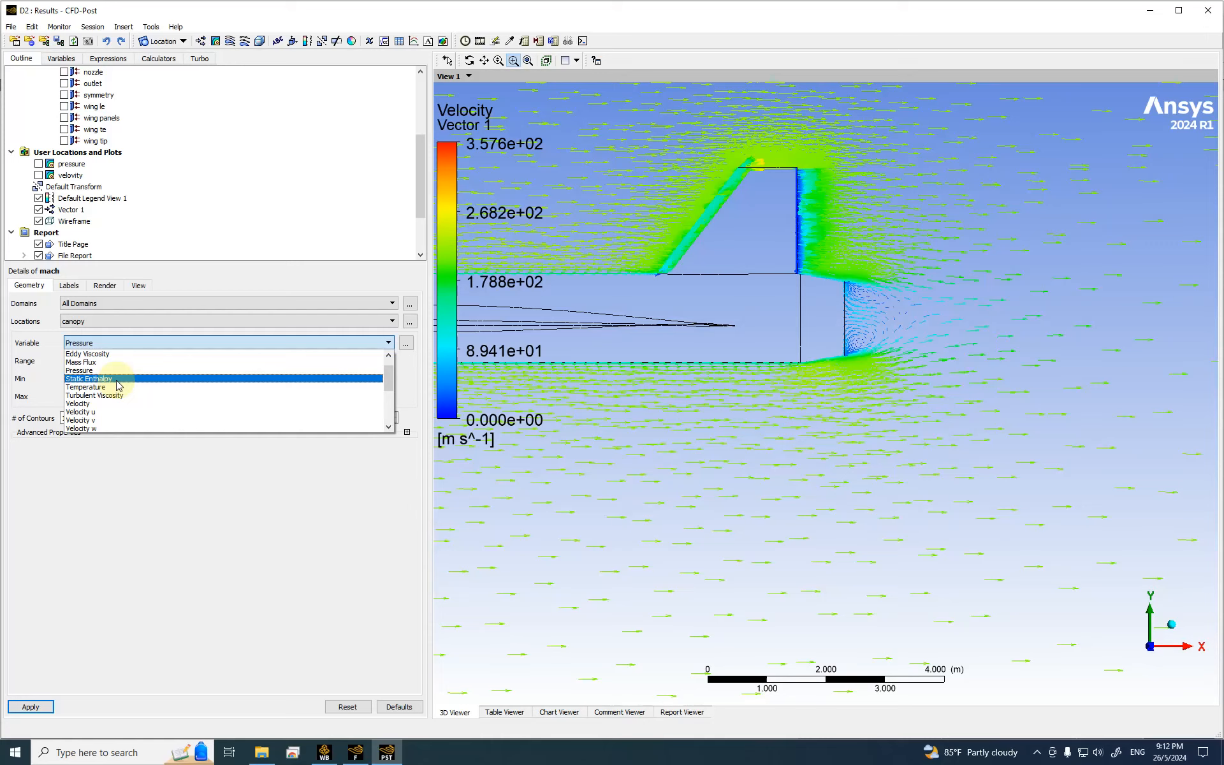
scroll(118, 385, "up", 1)
scroll(118, 384, "down", 6)
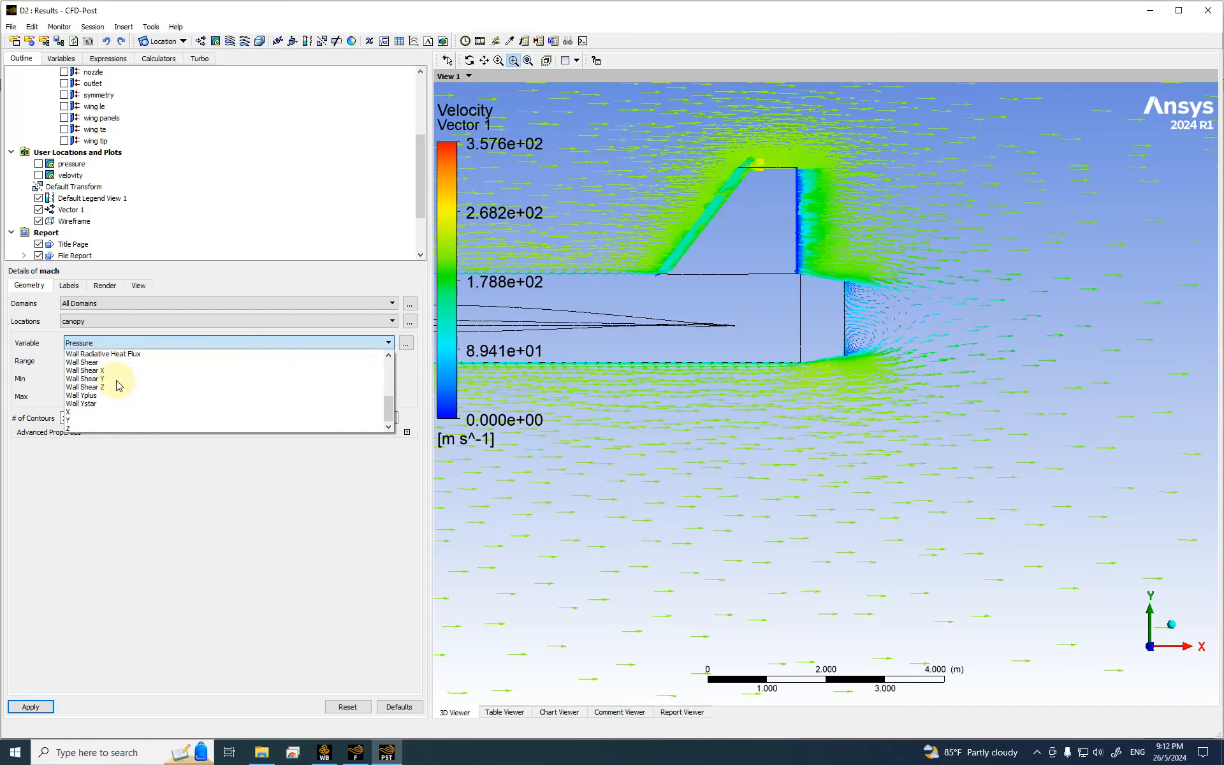
left_click(112, 322)
left_click(112, 321)
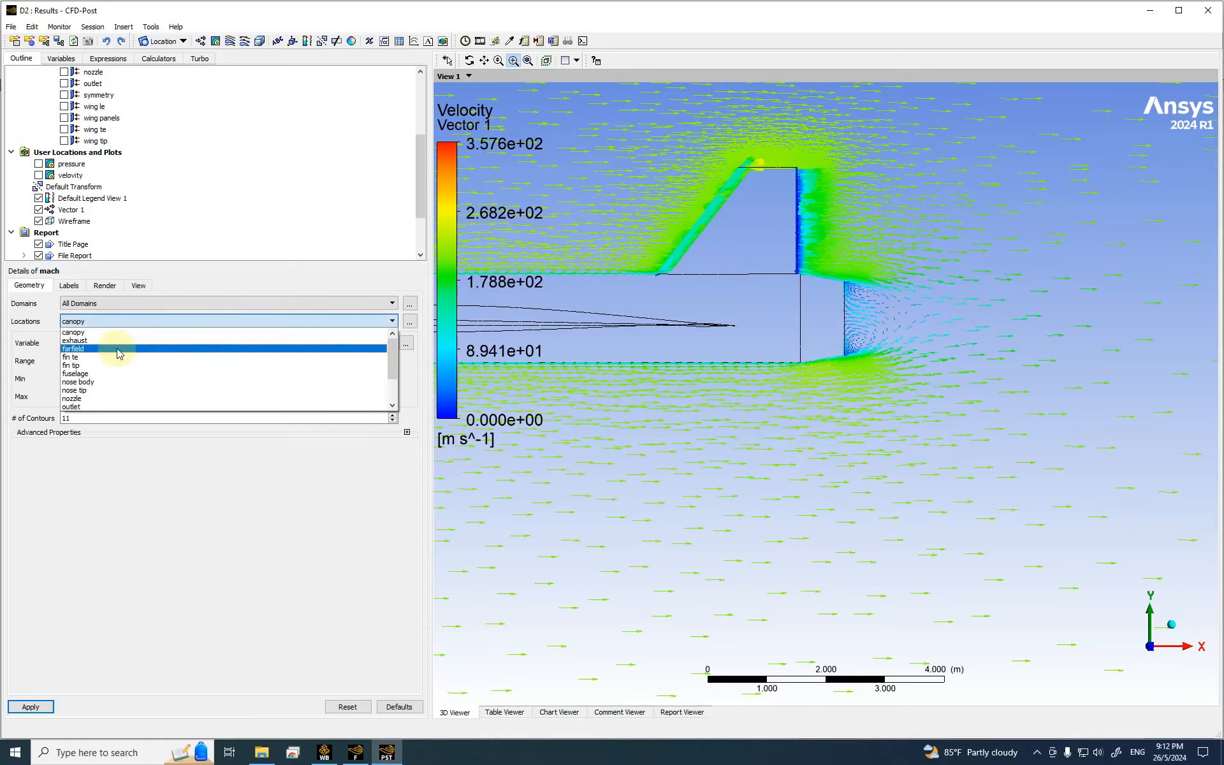
left_click(183, 561)
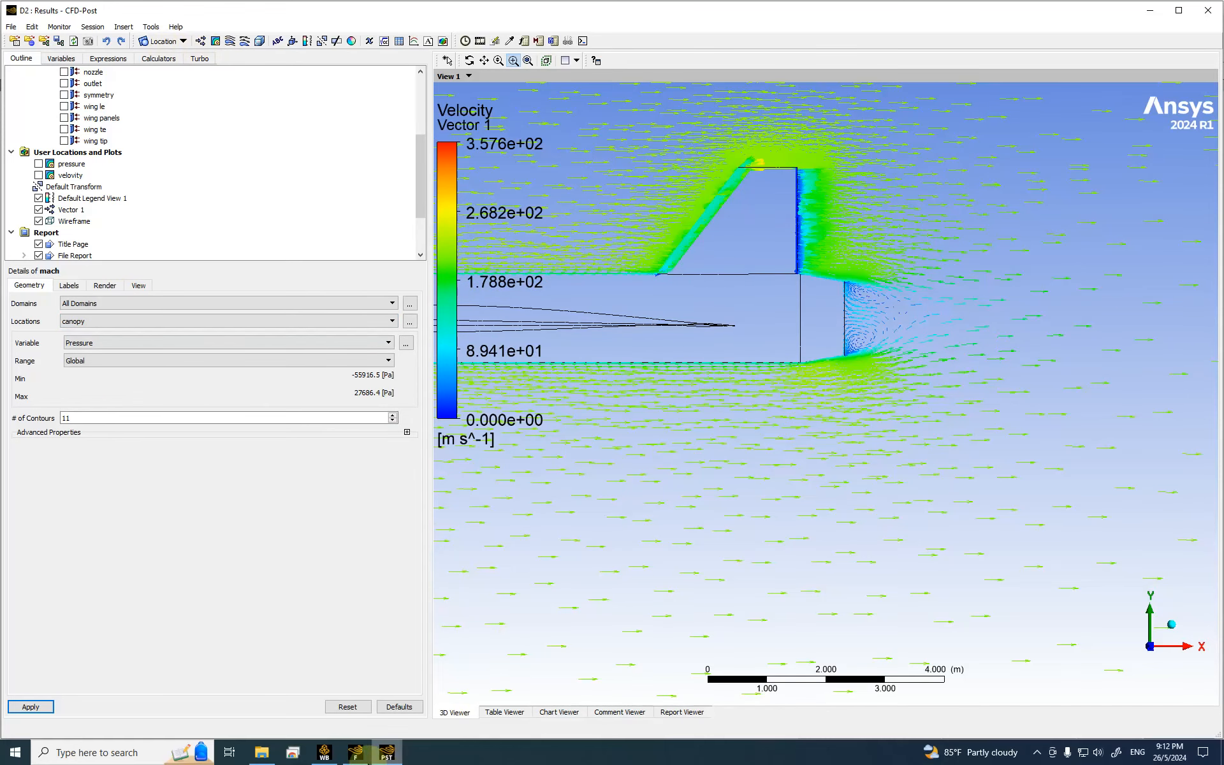
left_click(356, 752)
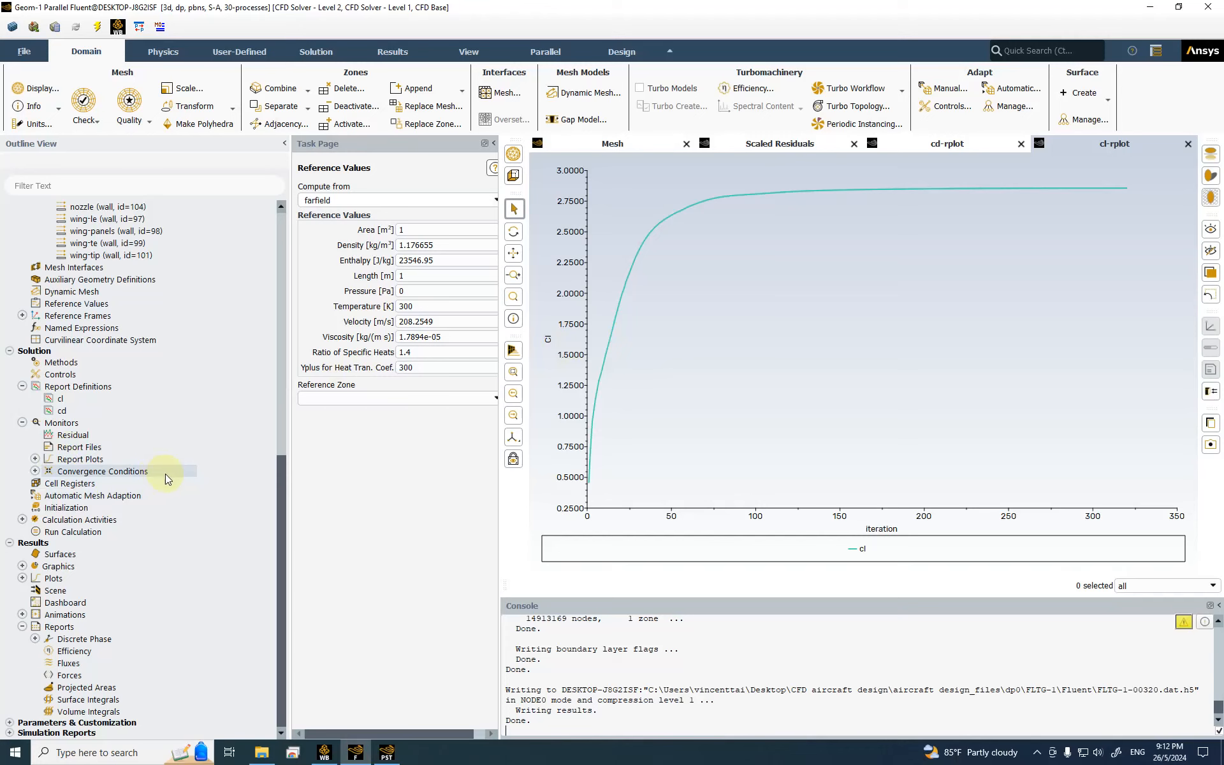
Step: Set Fluent's default file I/O format to Legacy in Preferences
left_click(25, 53)
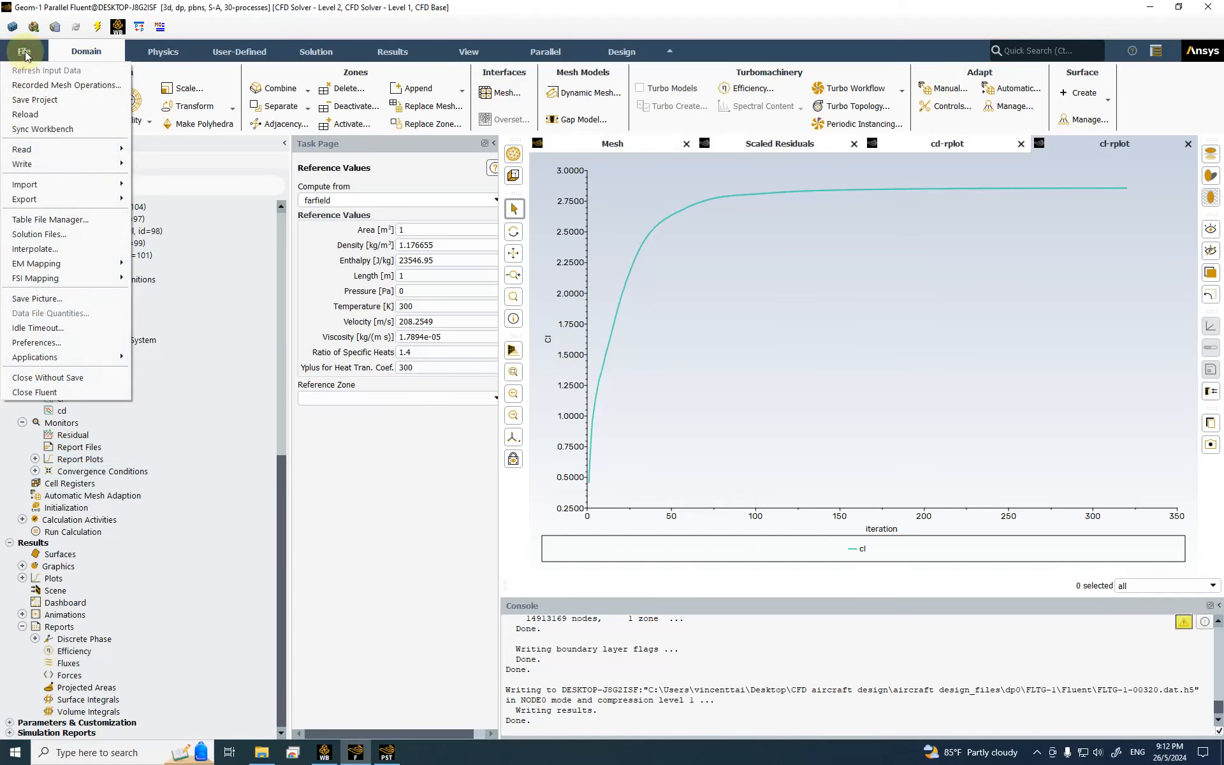
left_click(64, 344)
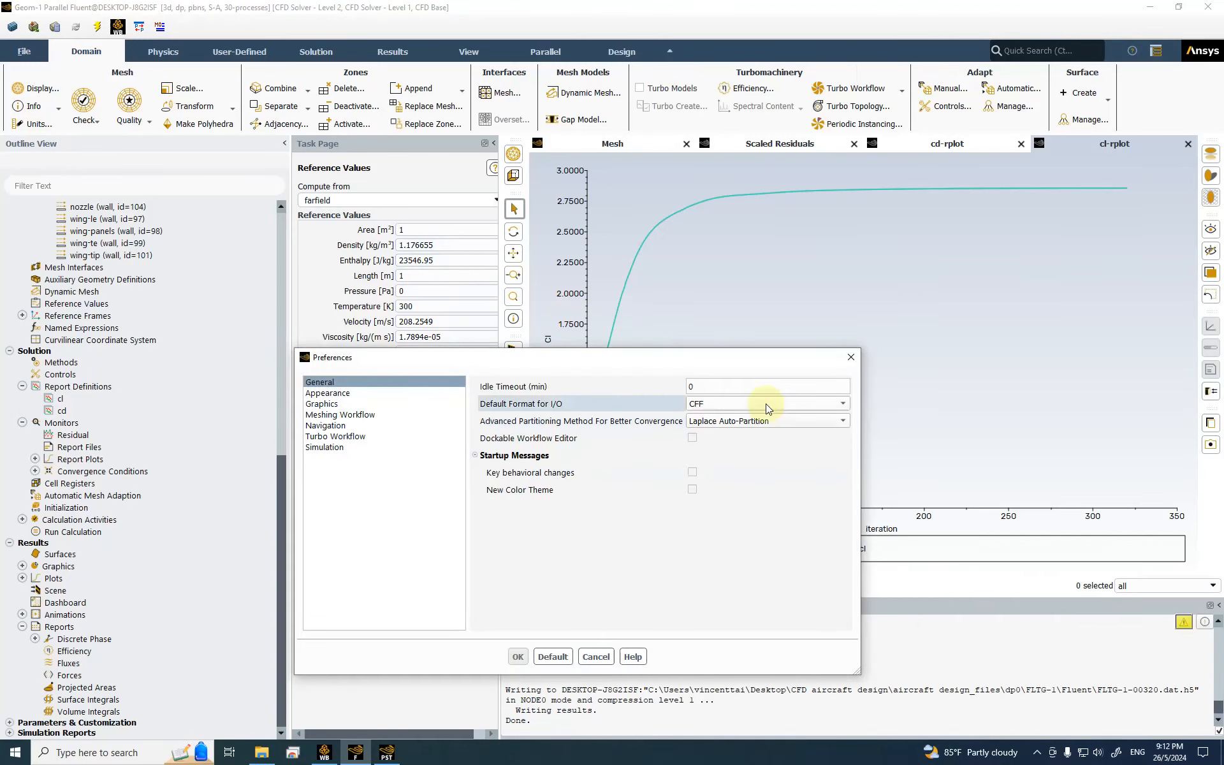
left_click(688, 406)
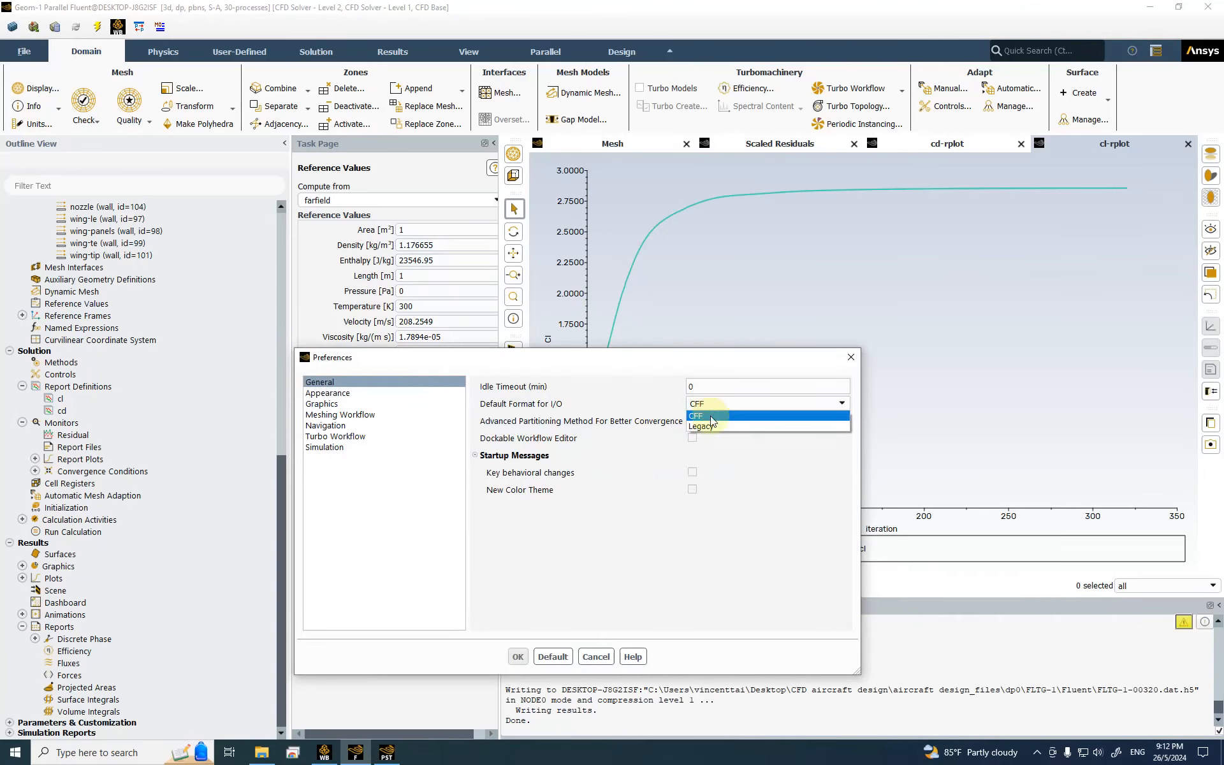
left_click(704, 426)
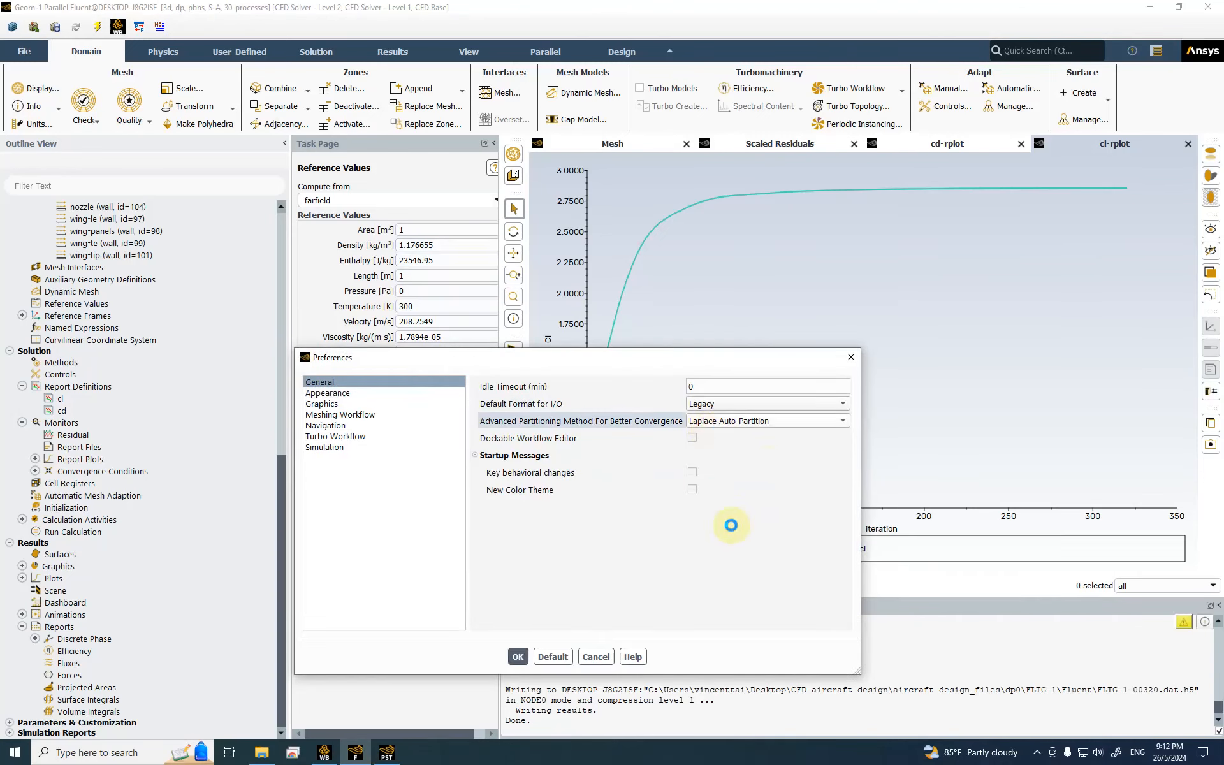
left_click(517, 656)
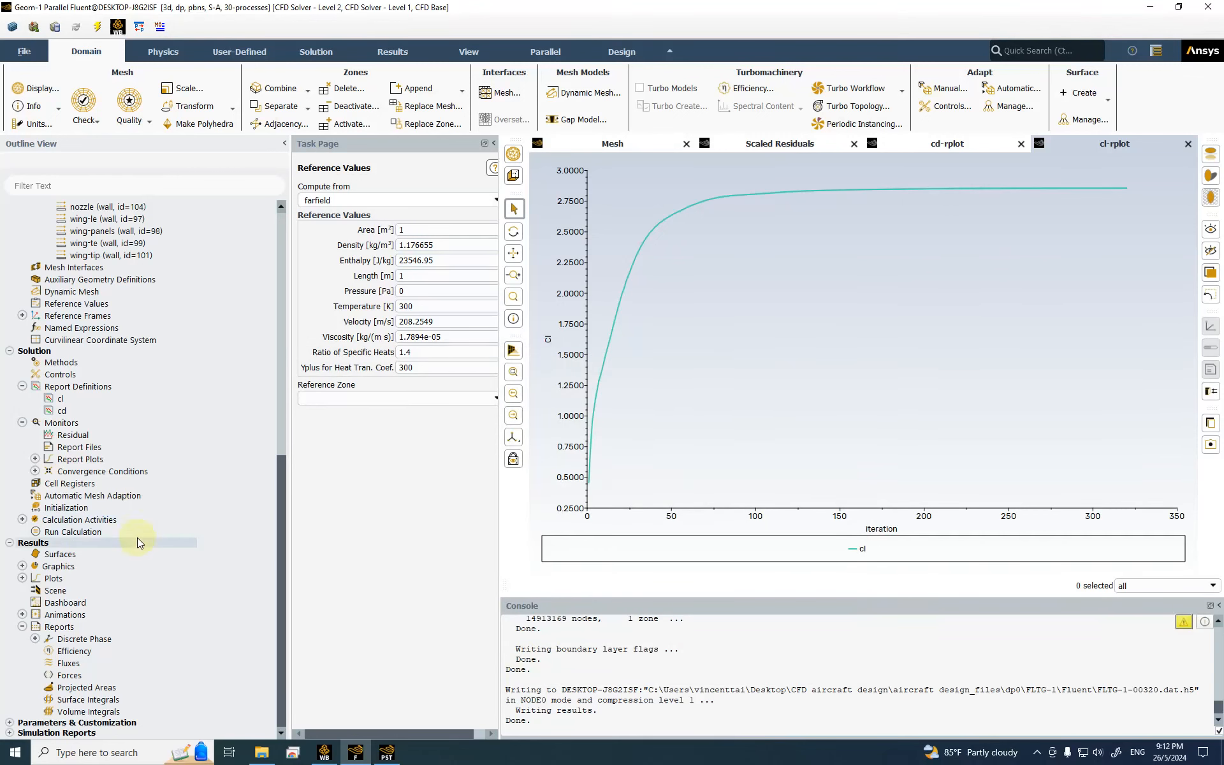
Step: Set 1 iteration and add Mach Number and Pressure Coefficient as data file quantities
scroll(137, 537, "up", 1)
scroll(148, 529, "down", 1)
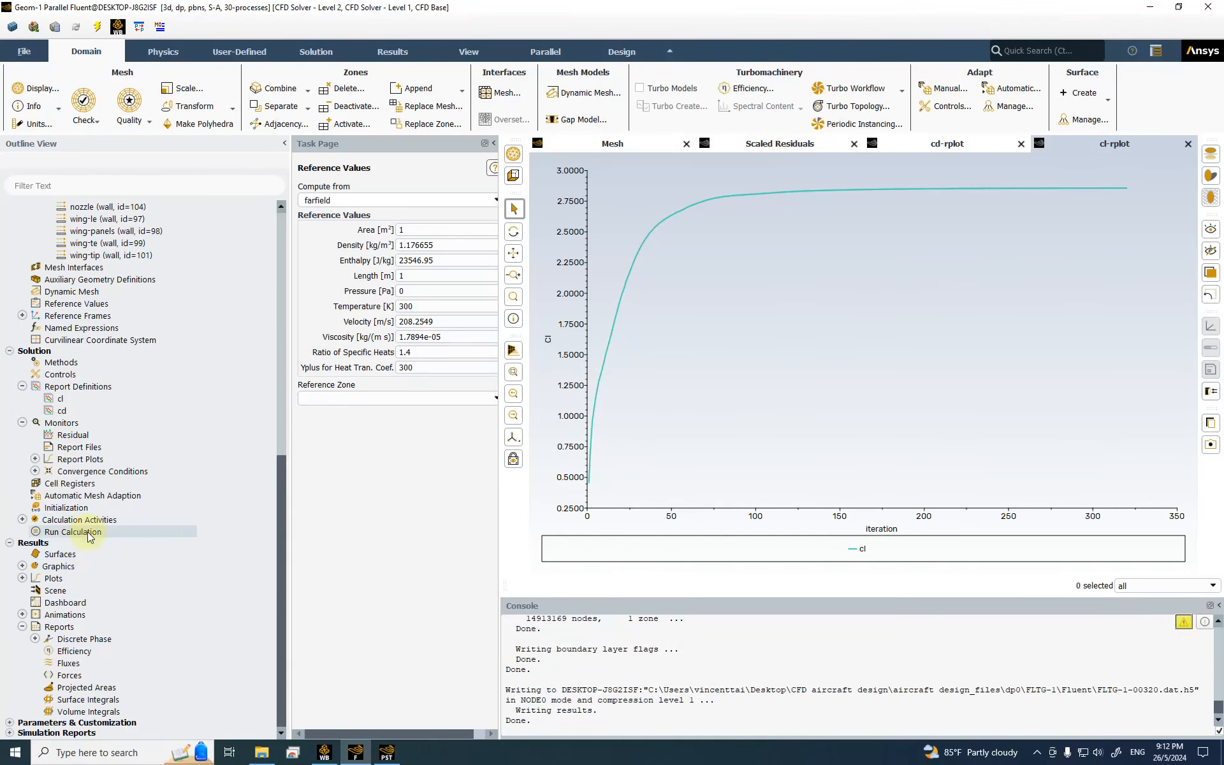
left_click(81, 531)
double_click(311, 243)
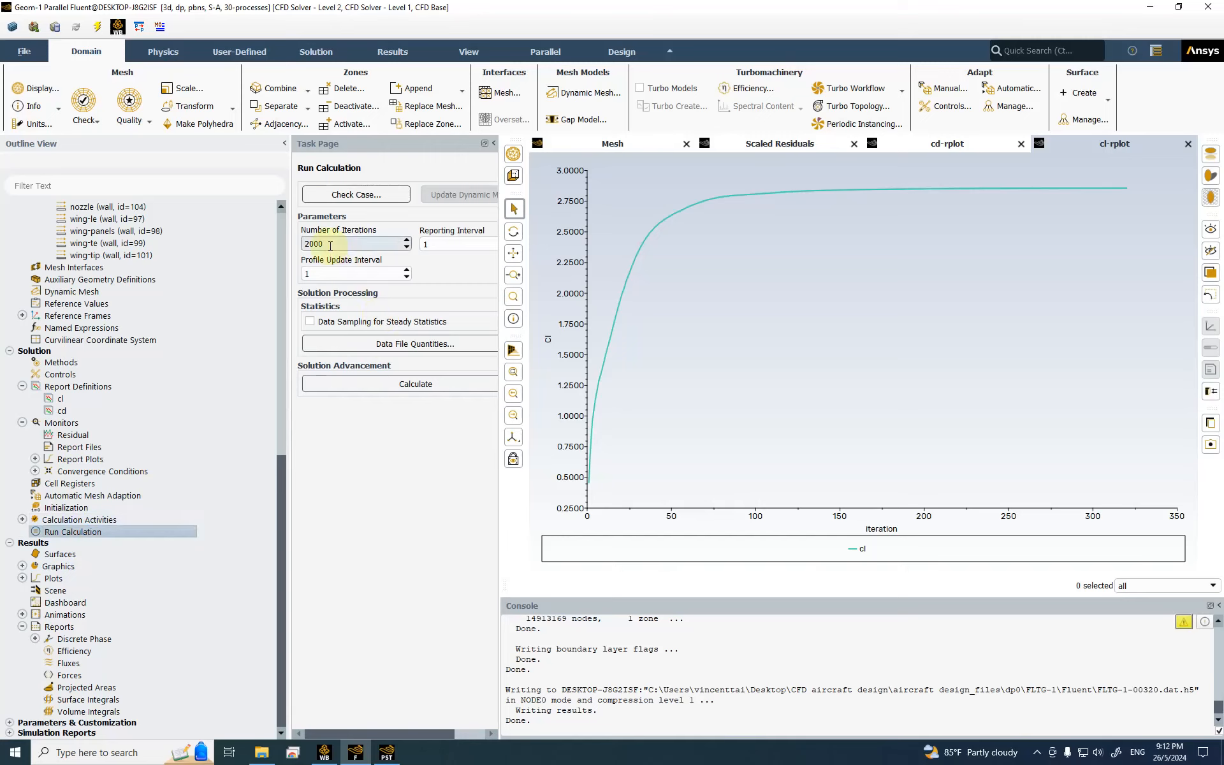
type("1")
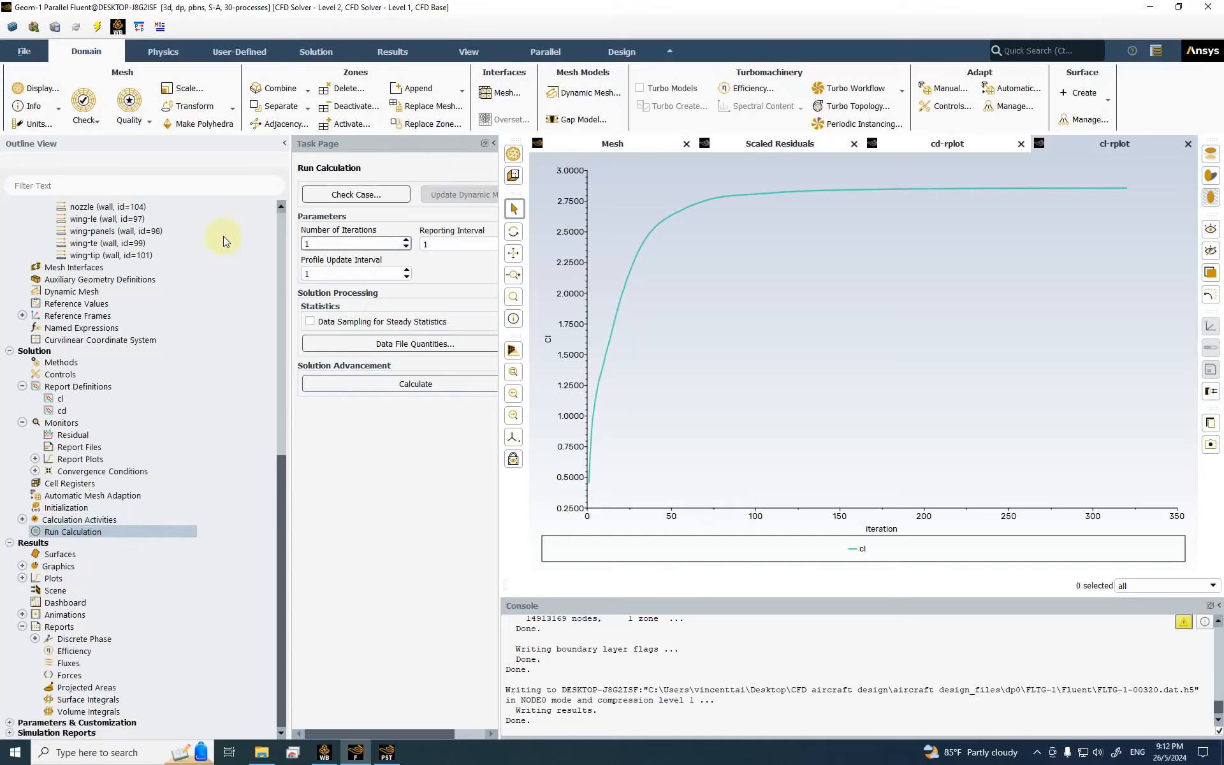
left_click(386, 348)
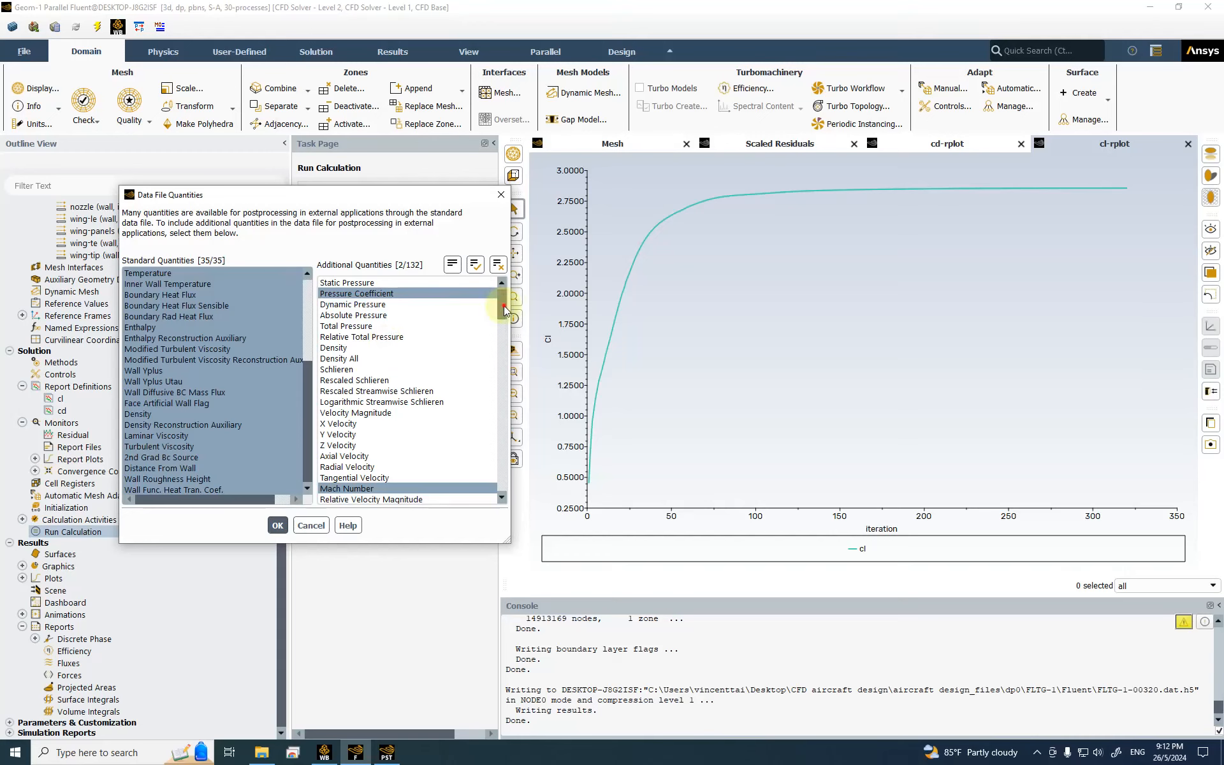
scroll(479, 302, "down", 6)
left_click_drag(503, 333, 510, 284)
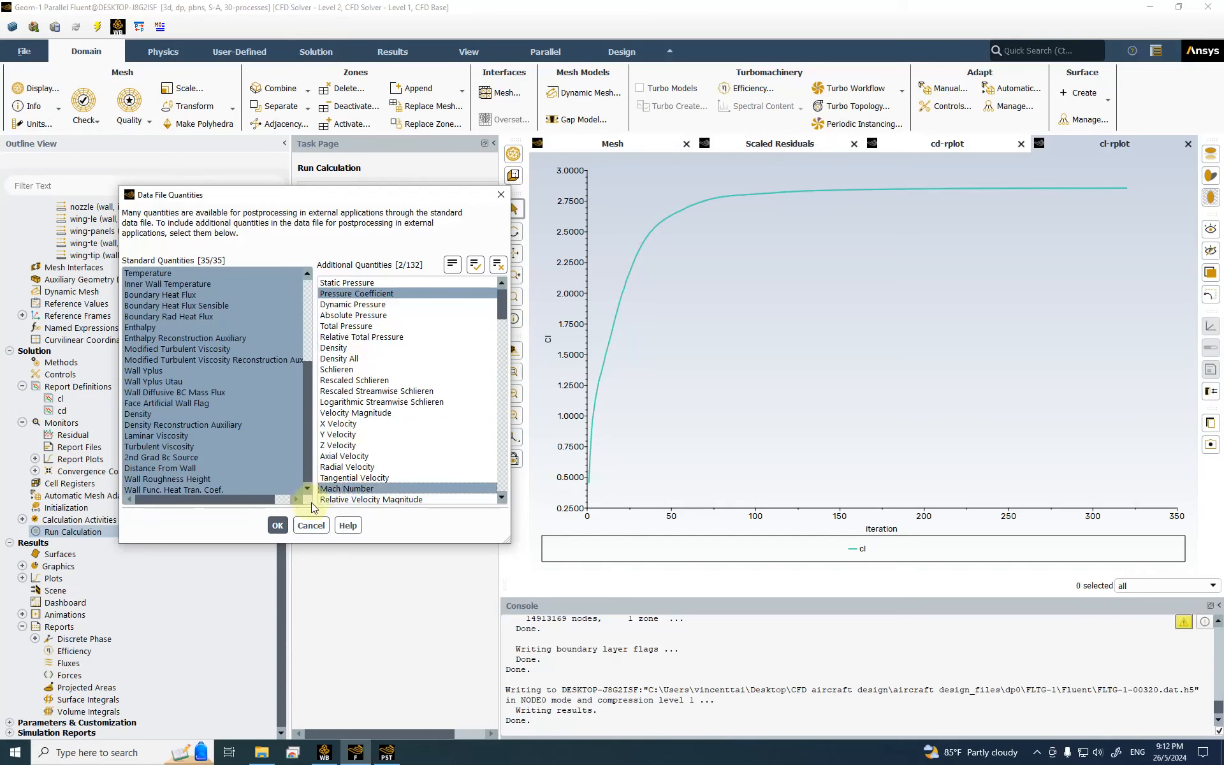
left_click(277, 526)
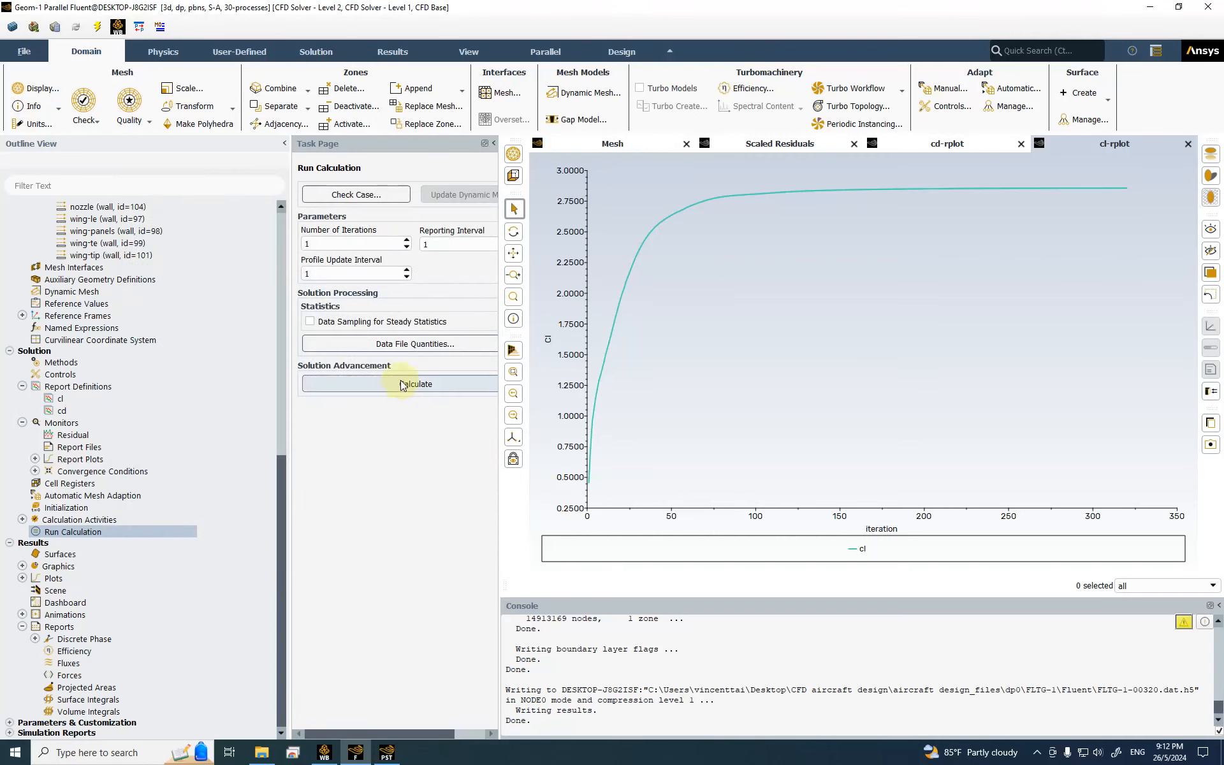
Step: Run the one-iteration calculation until it completes at iteration 321
left_click(401, 384)
left_click(401, 436)
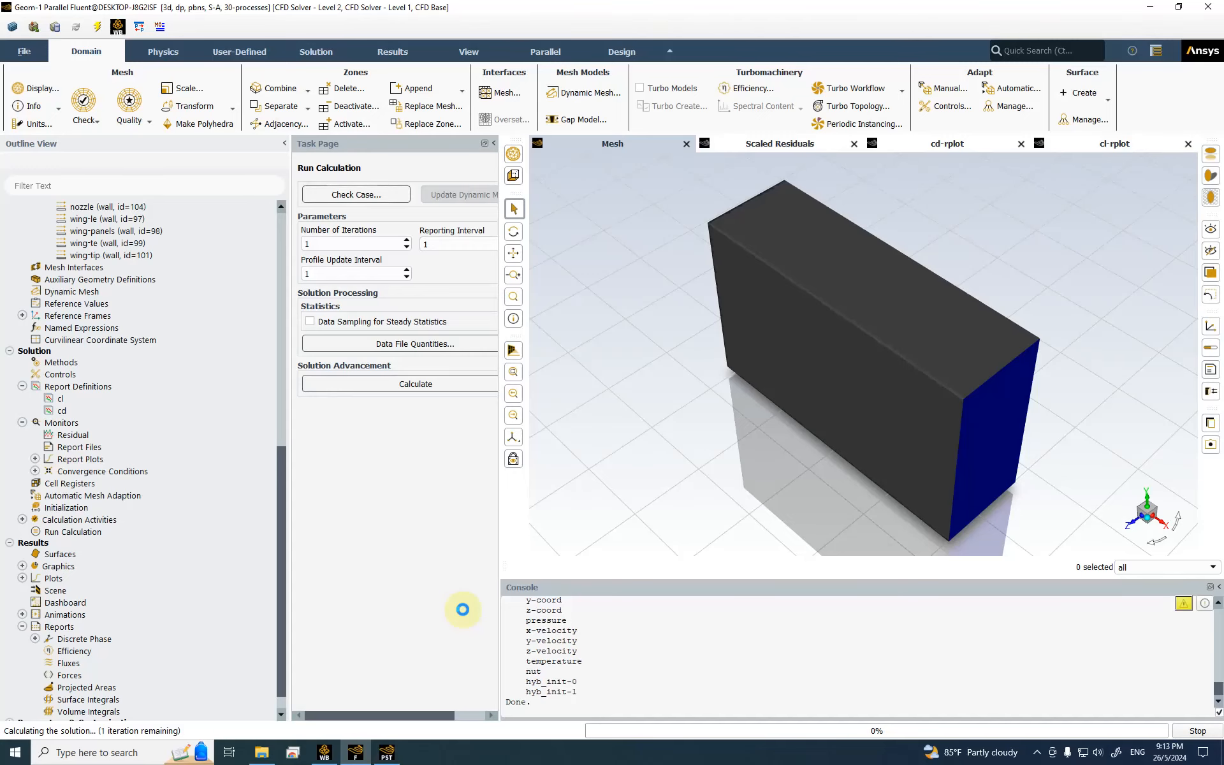
left_click(635, 391)
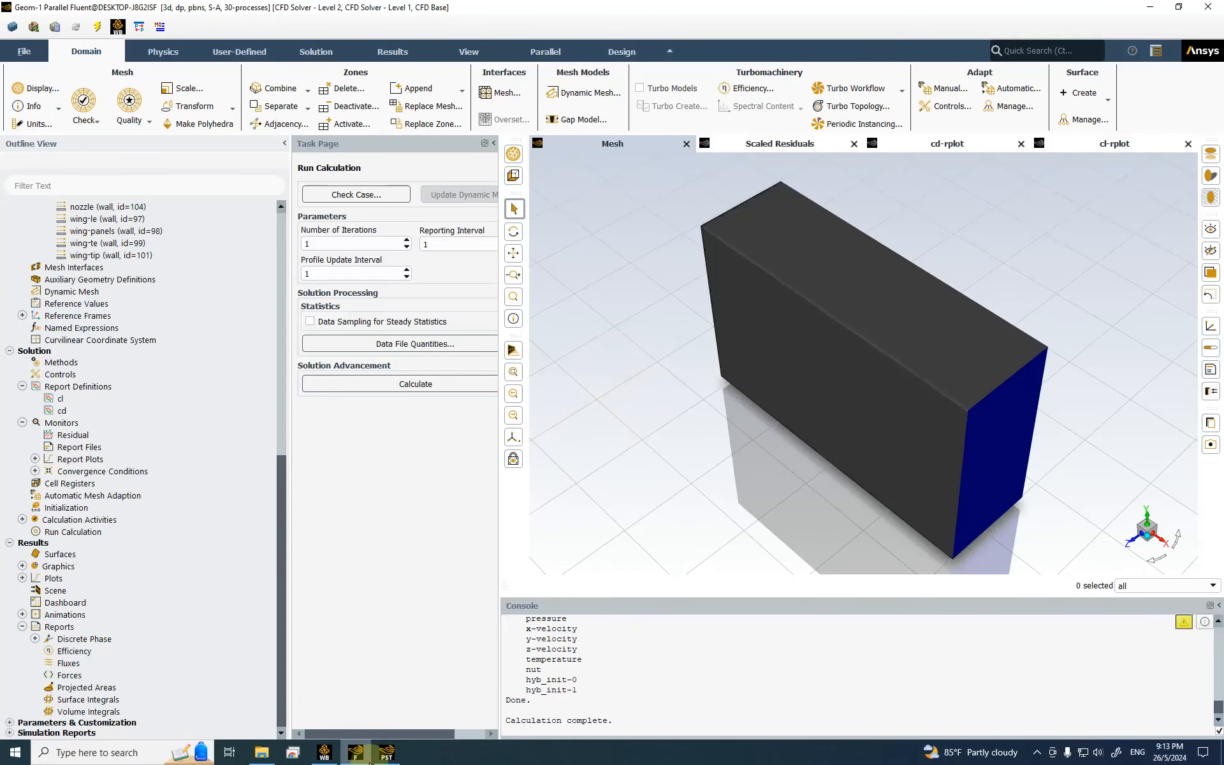
Step: Load the updated Fluent results into CFD-Post and browse the contour variable list
left_click(631, 396)
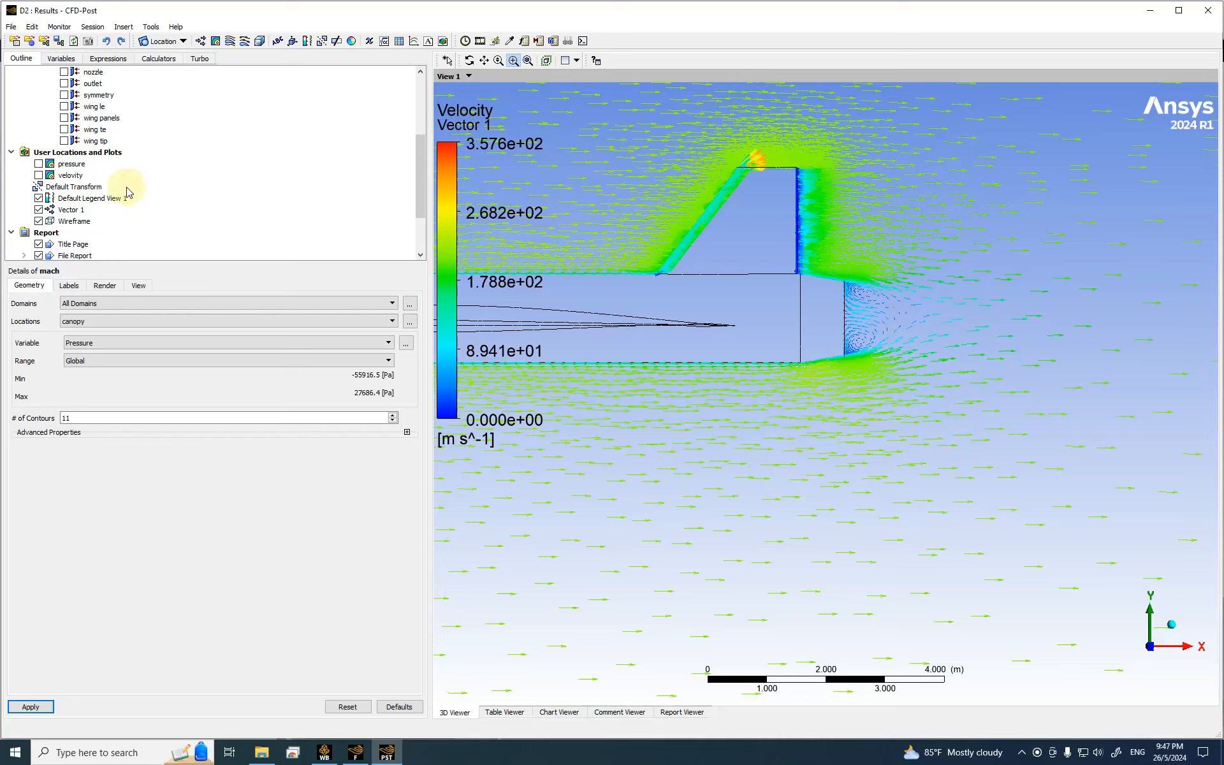
scroll(115, 197, "down", 2)
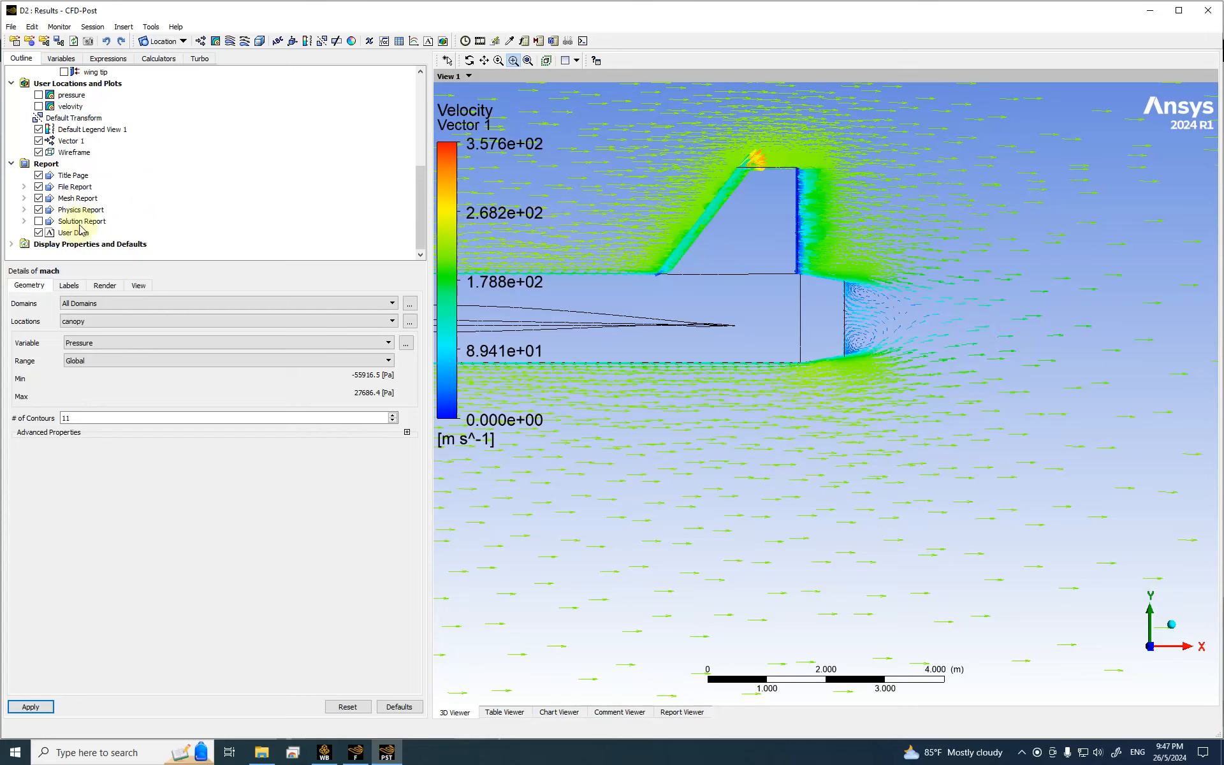
left_click(100, 344)
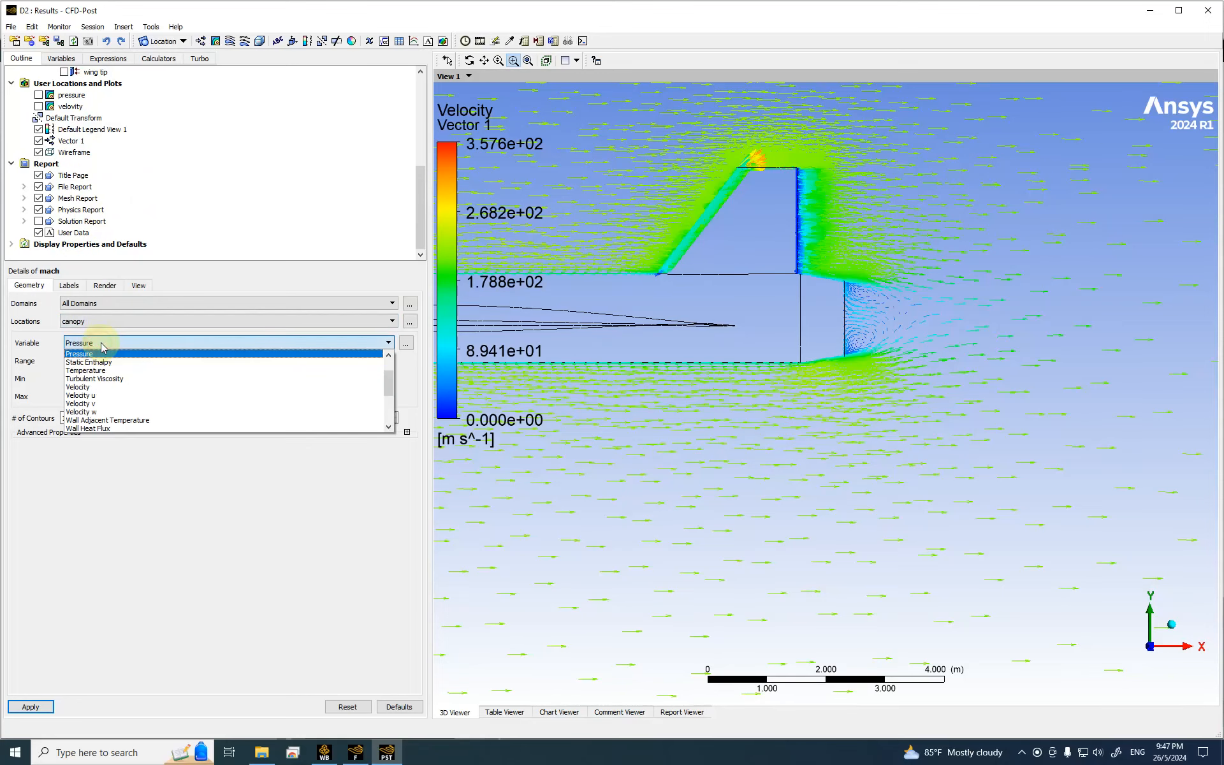
scroll(131, 364, "down", 6)
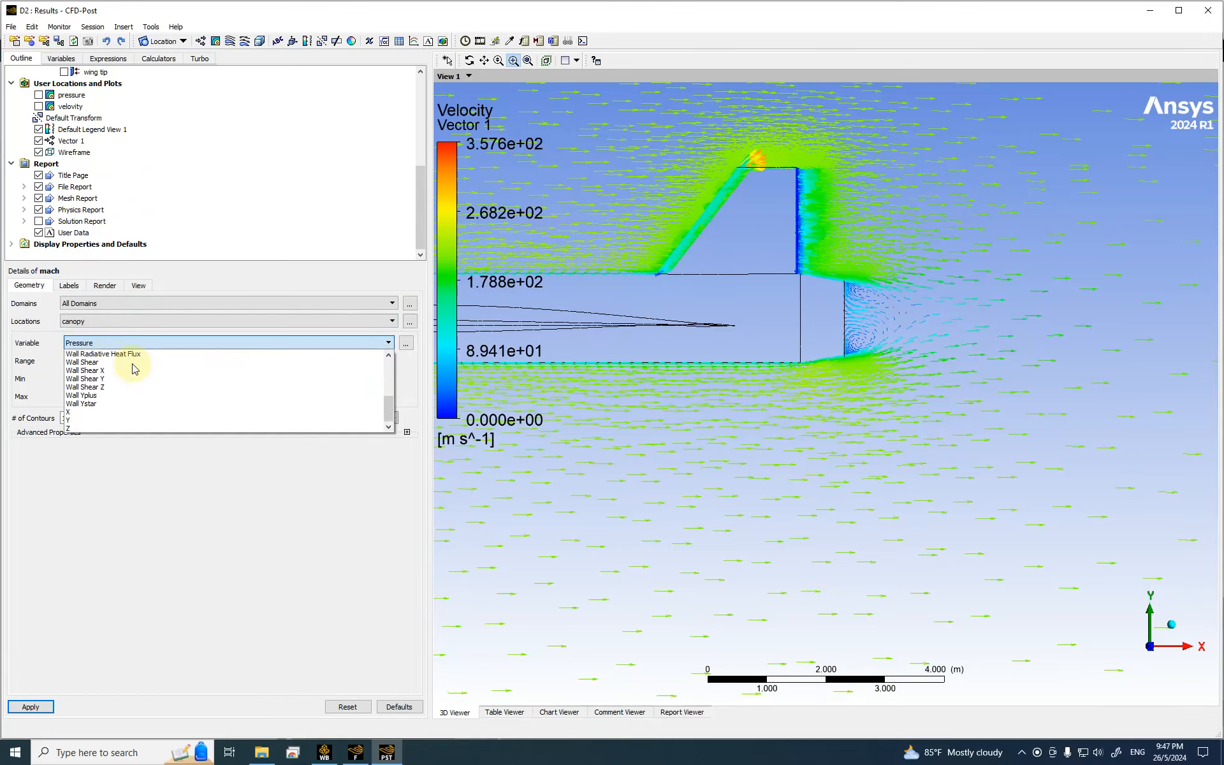
scroll(135, 376, "up", 7)
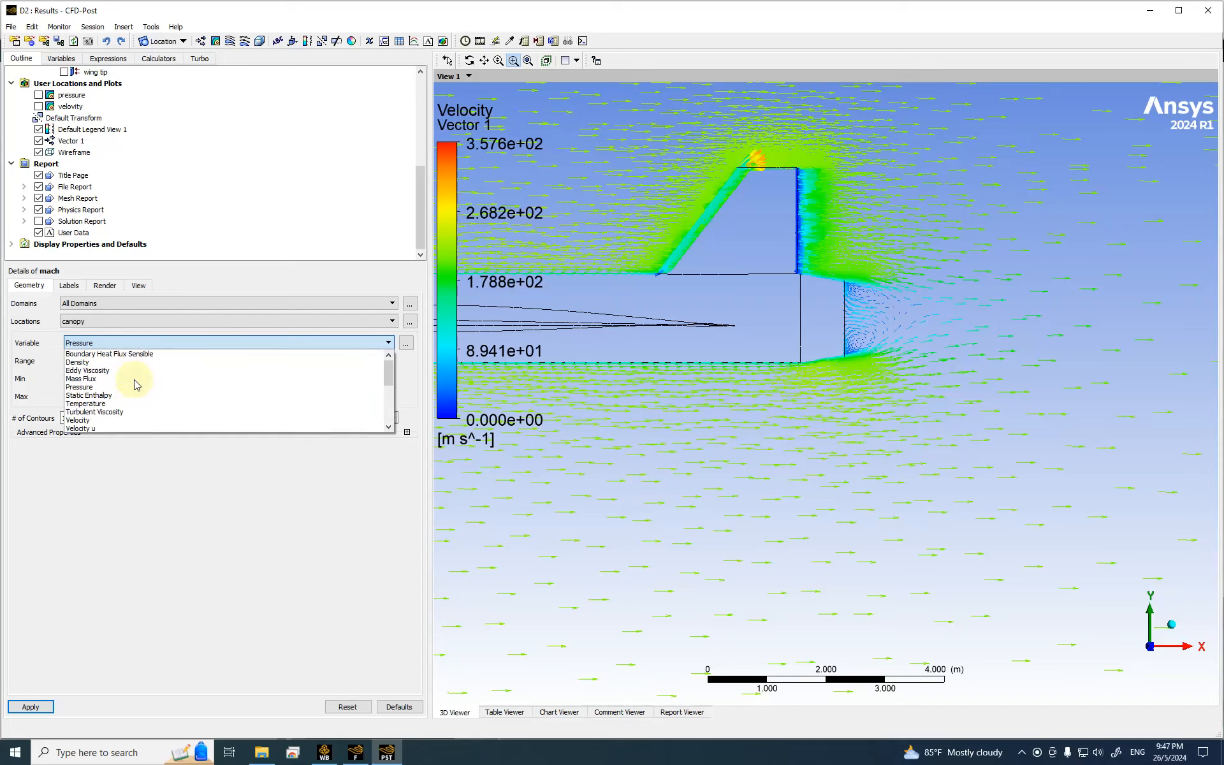
scroll(135, 385, "down", 7)
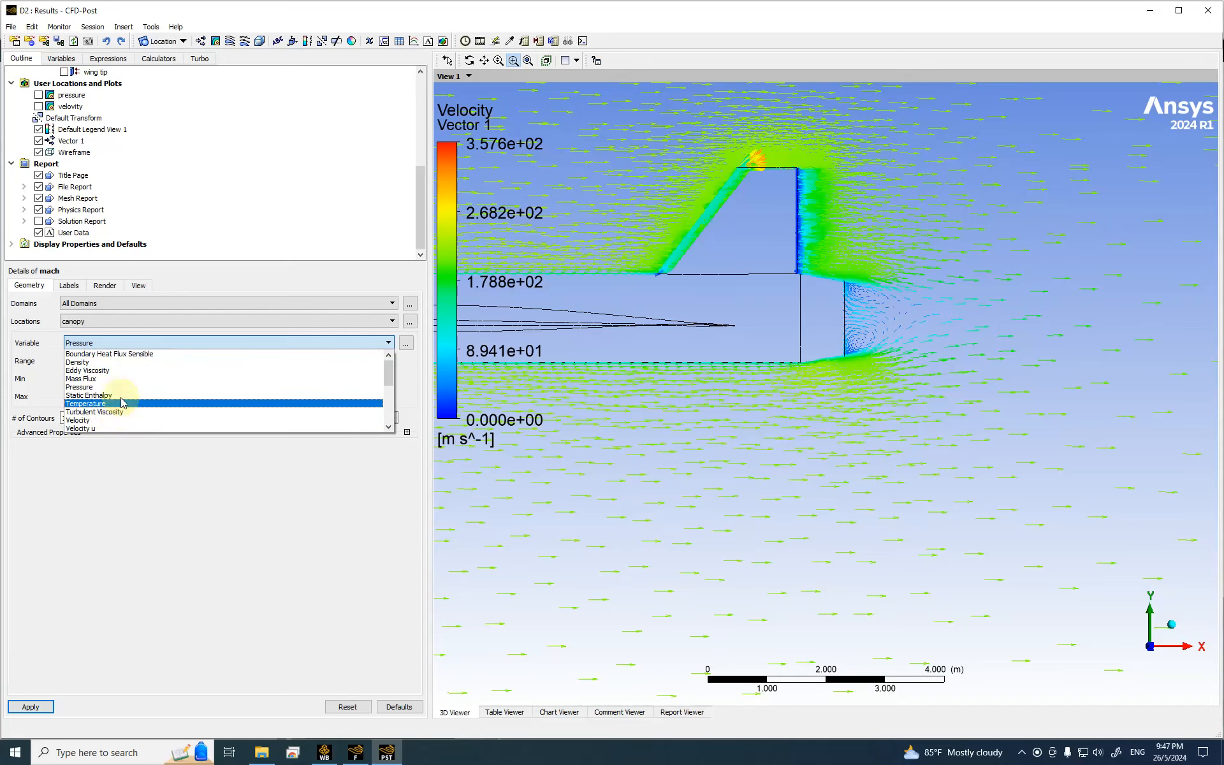
scroll(127, 381, "up", 7)
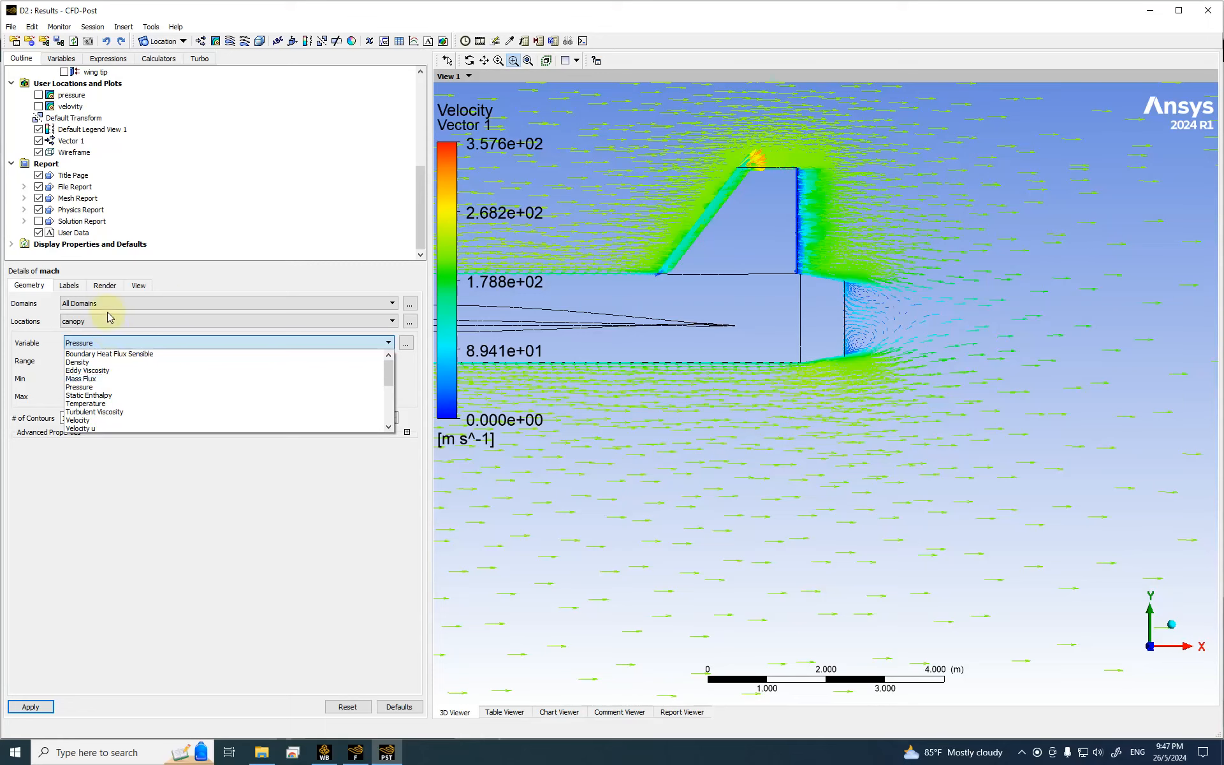
left_click(111, 569)
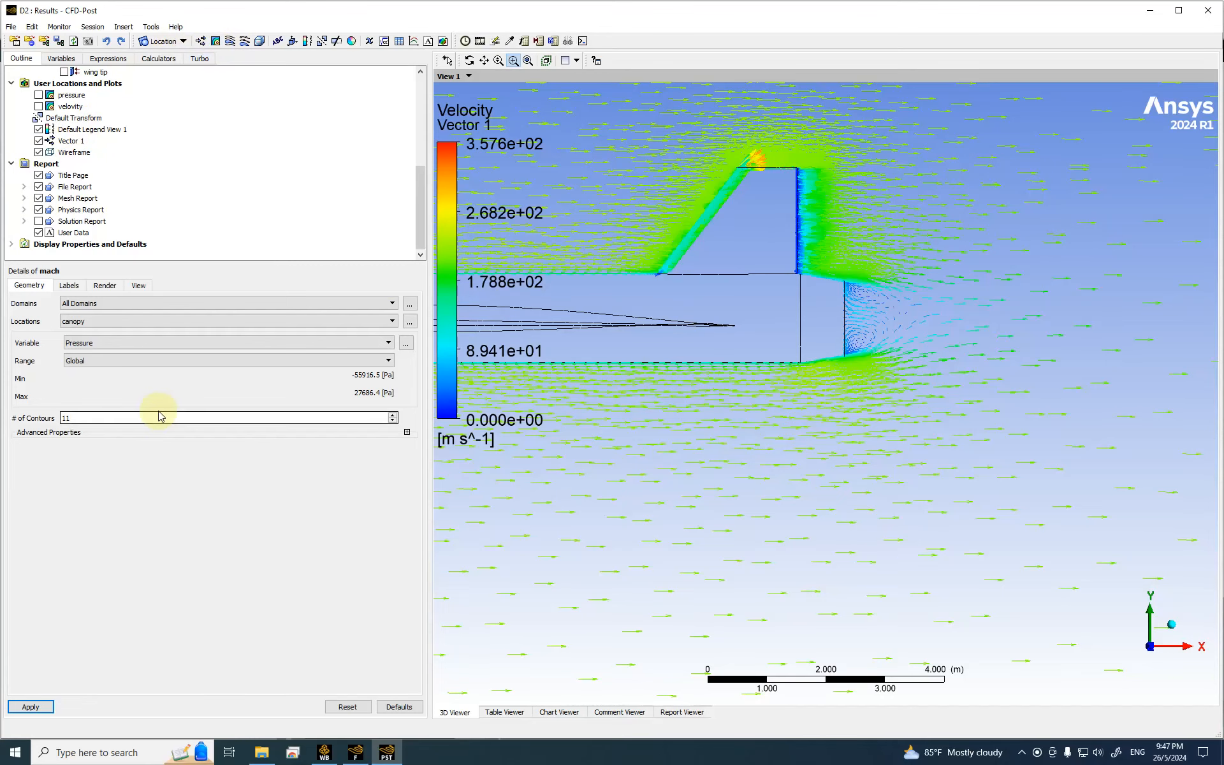
Step: Set the mach contour to Mach Number on symmetry with 50 contours and apply it
left_click(88, 321)
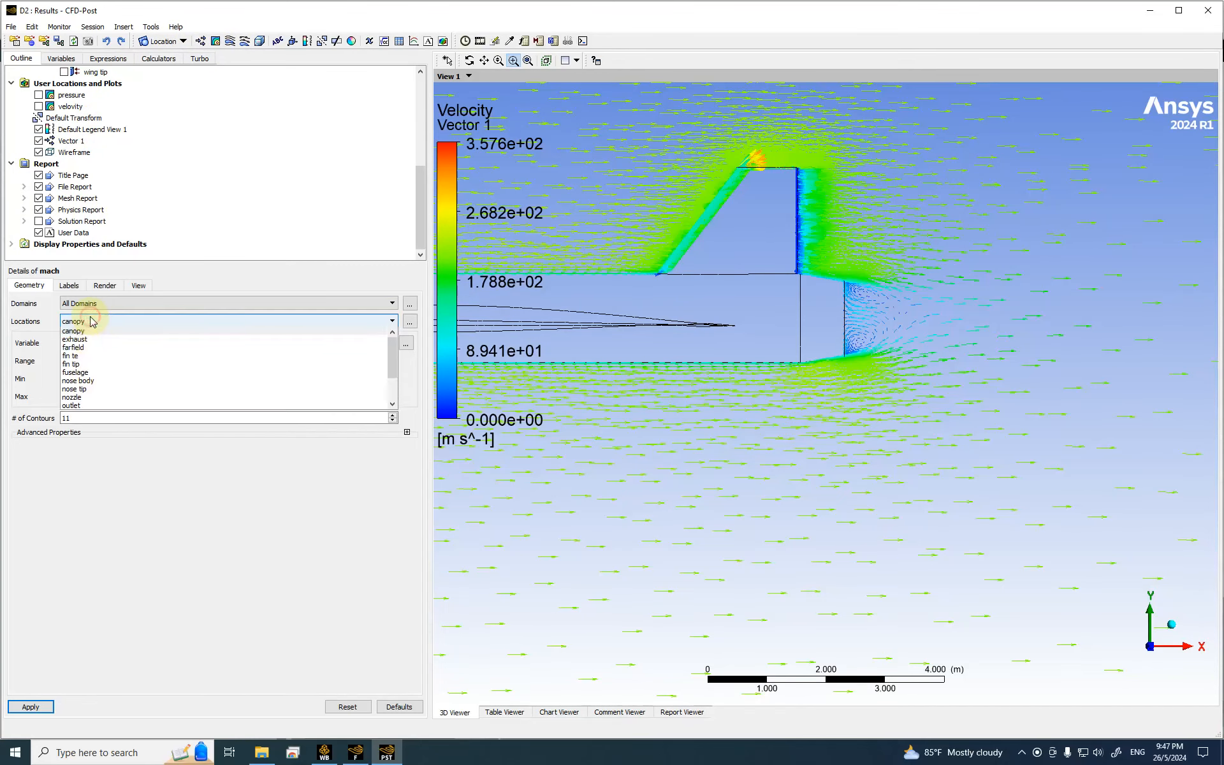
left_click(96, 373)
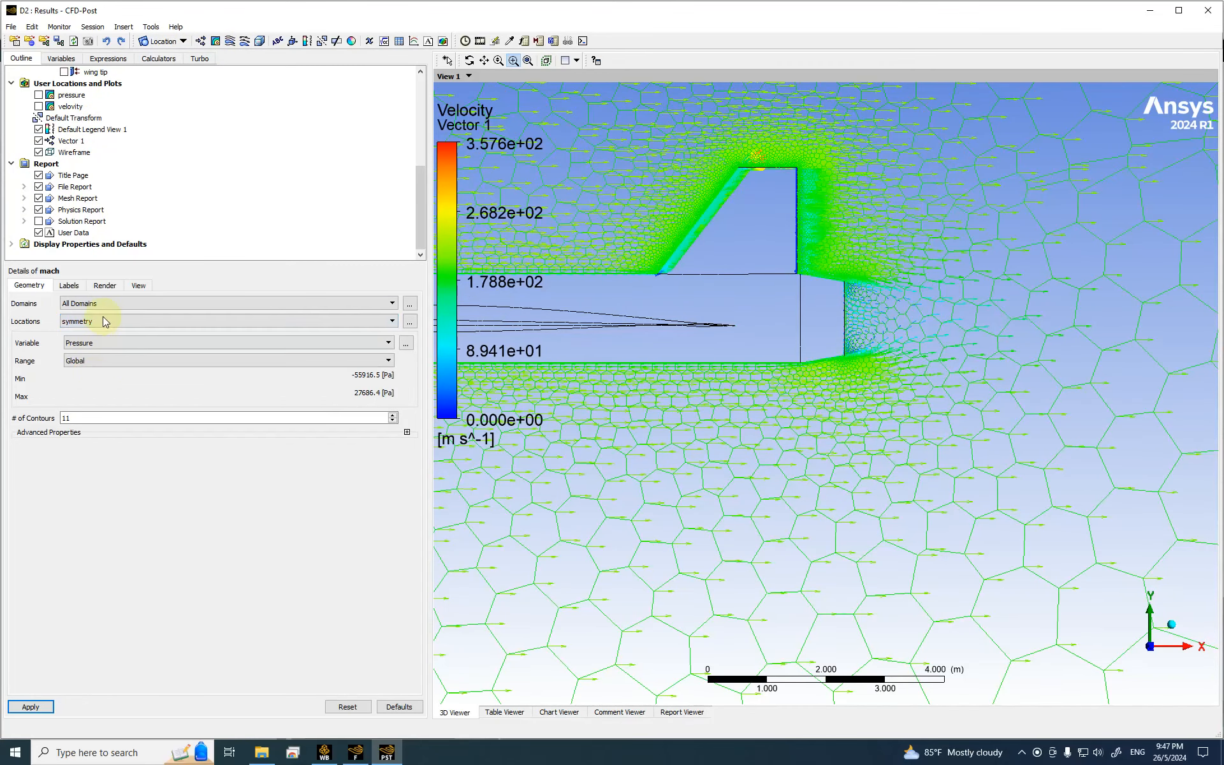
left_click(83, 342)
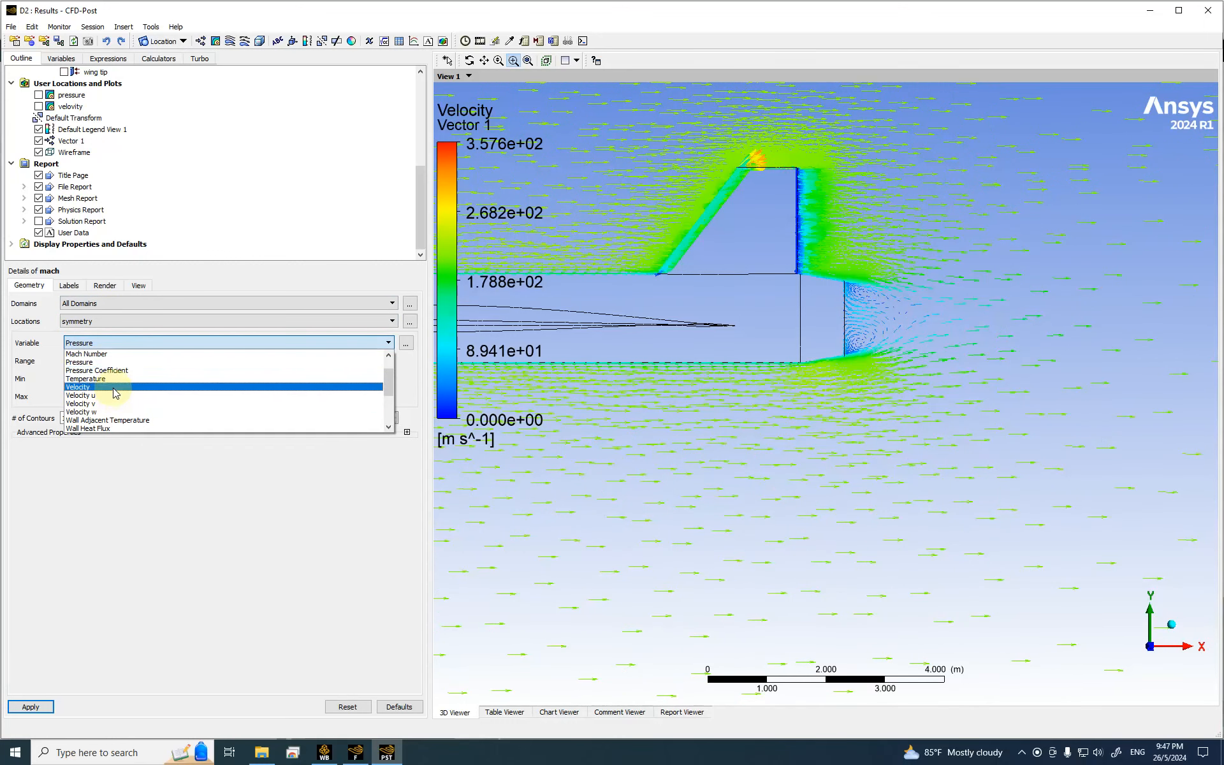
left_click(109, 362)
double_click(73, 418)
type("50")
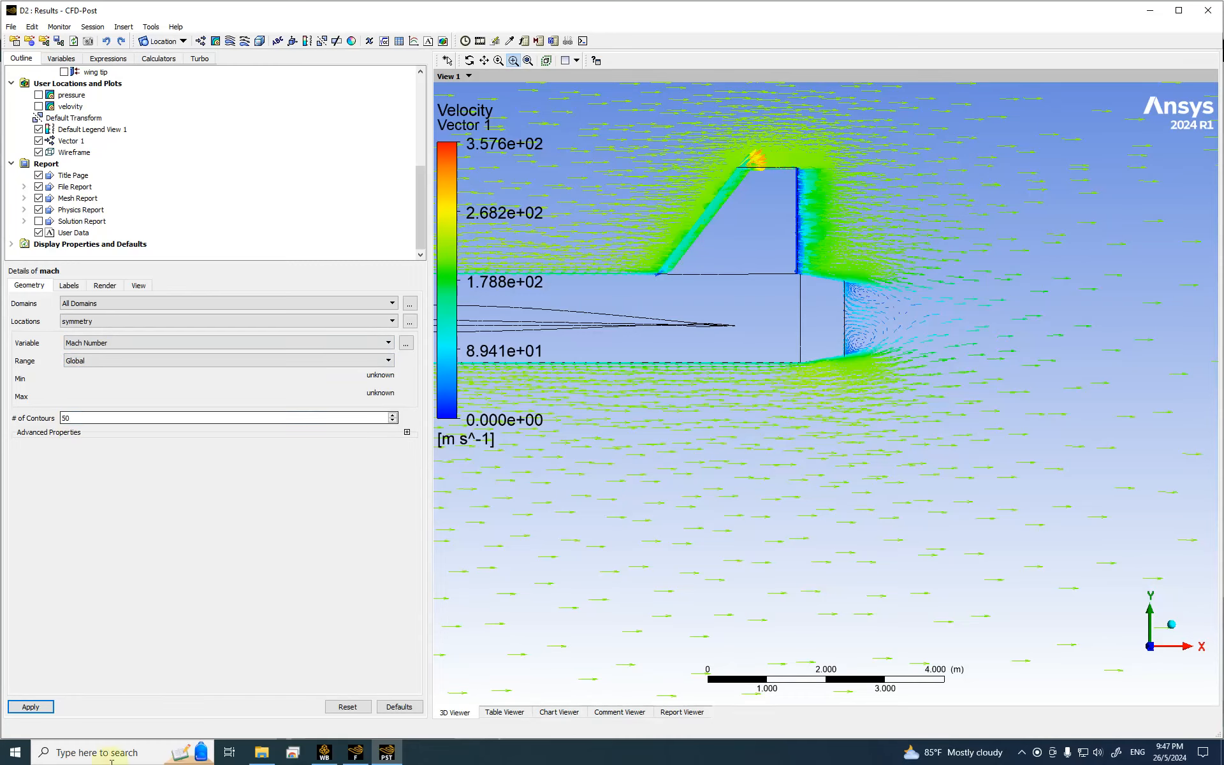
left_click(30, 707)
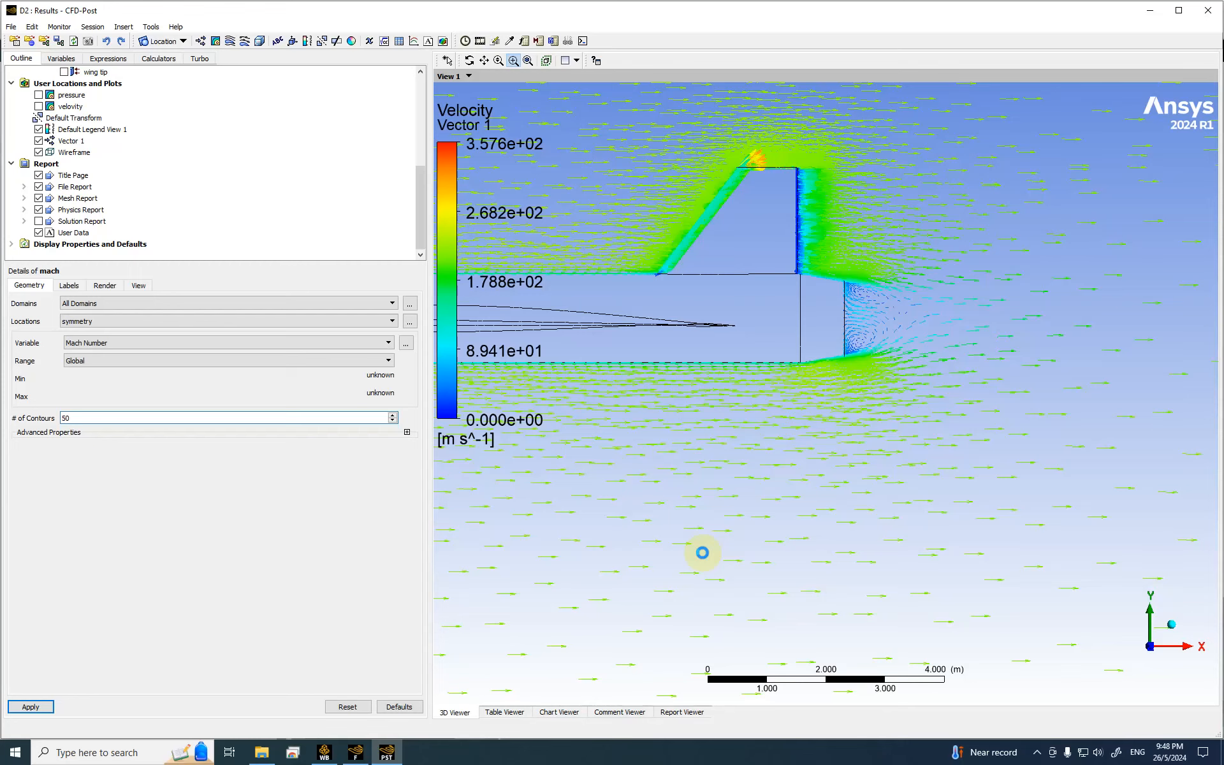
Step: Draw the mach contour and hide the Vector 1 arrows
mouse_move(553, 21)
key("Return")
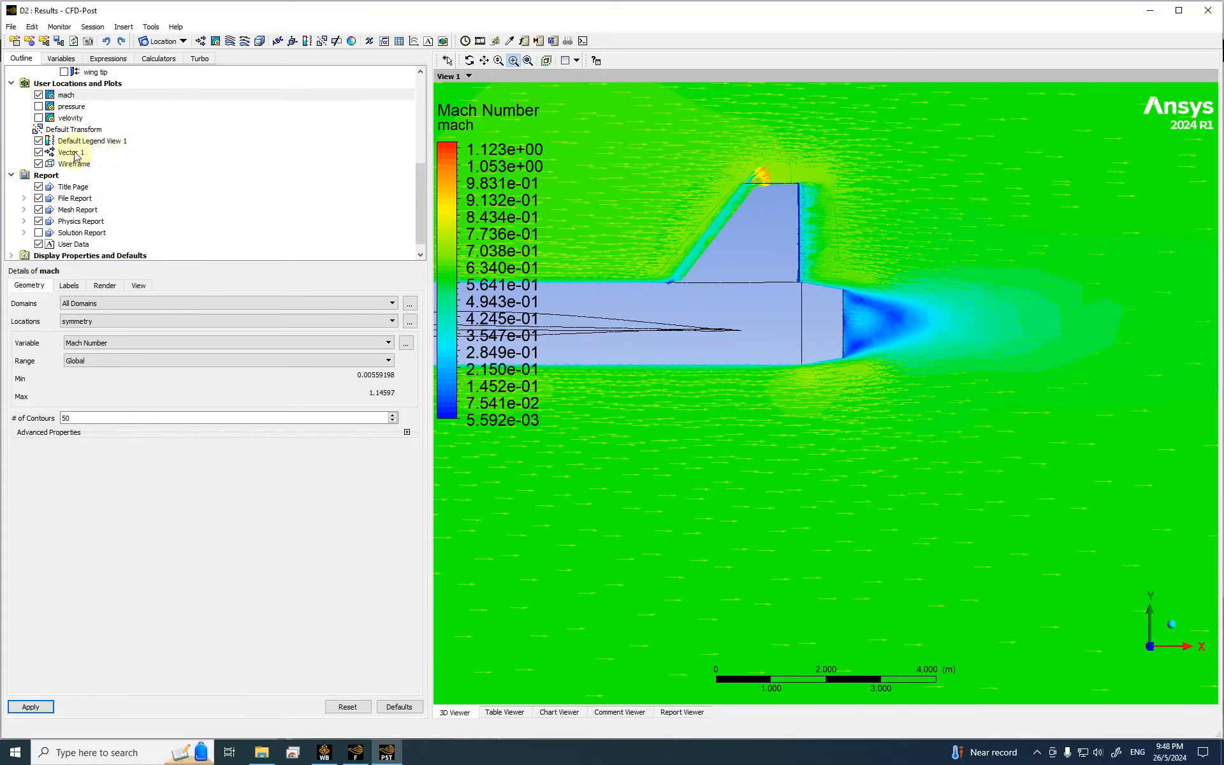
scroll(104, 167, "down", 1)
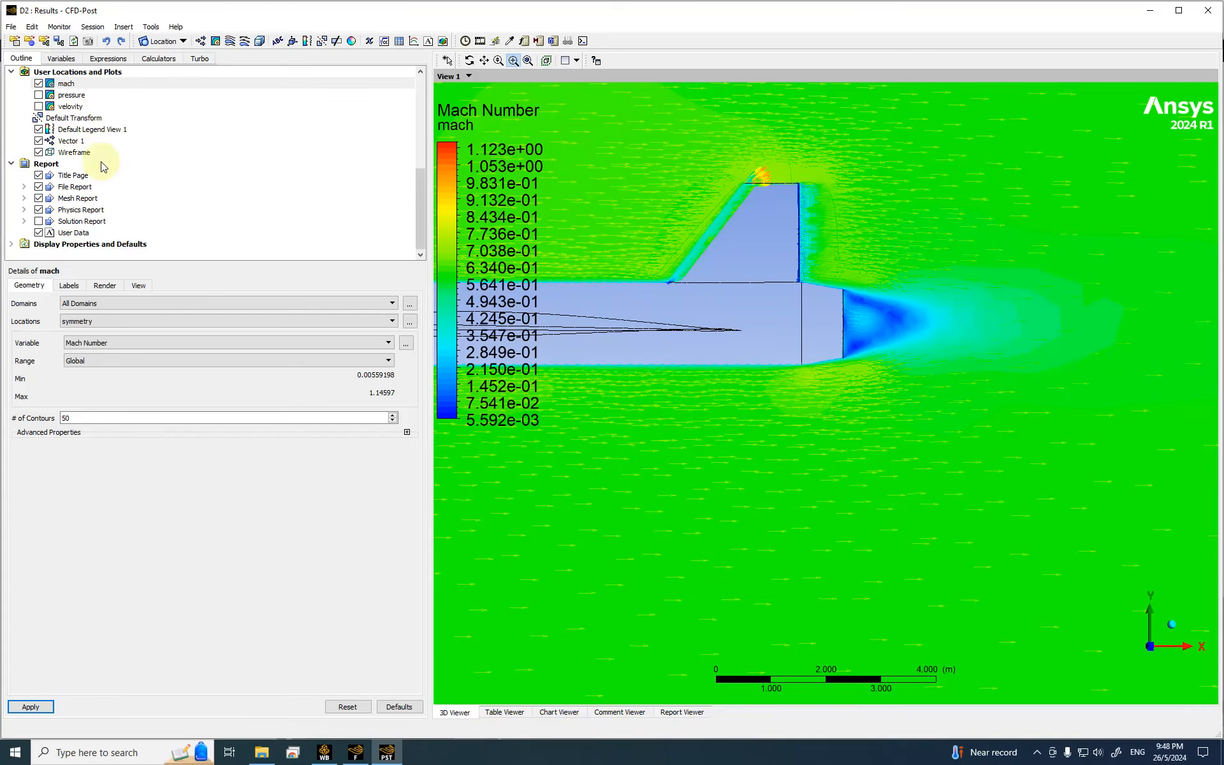
left_click(38, 141)
Step: Frame the aircraft side-on, zoomed in so it fills the view
scroll(902, 319, "down", 3)
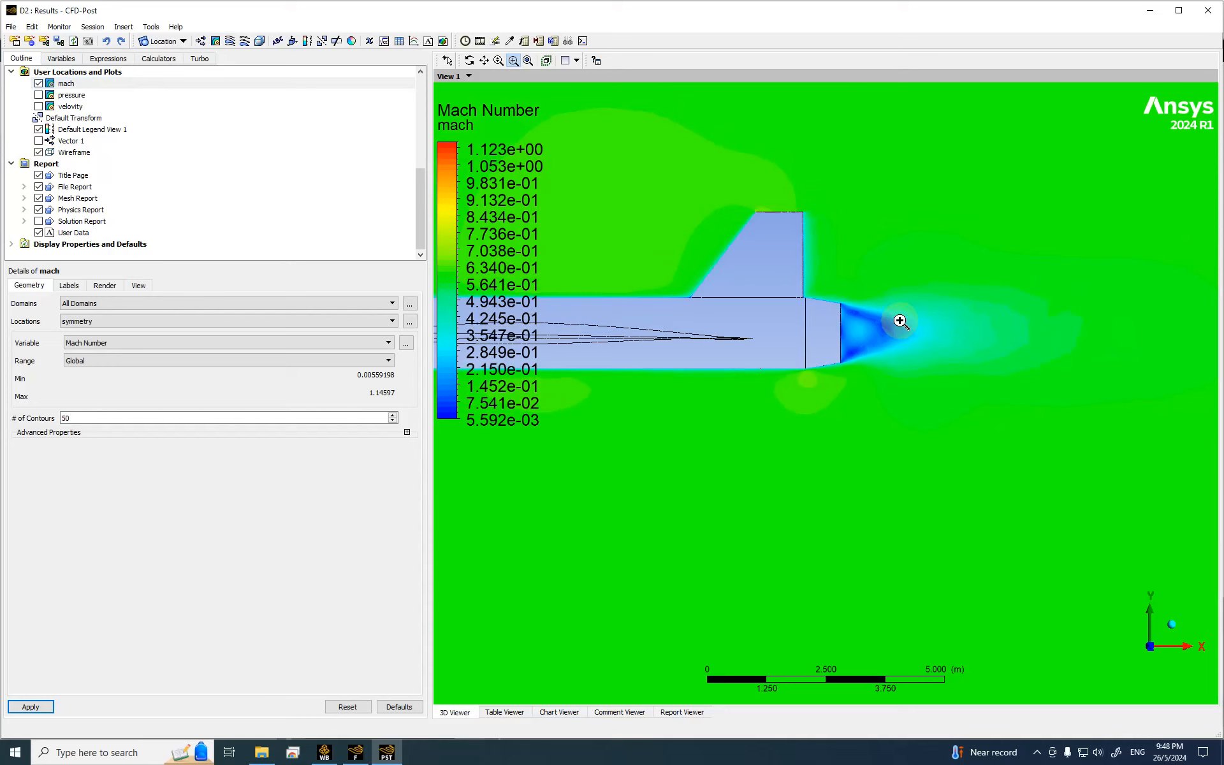
scroll(901, 320, "down", 5)
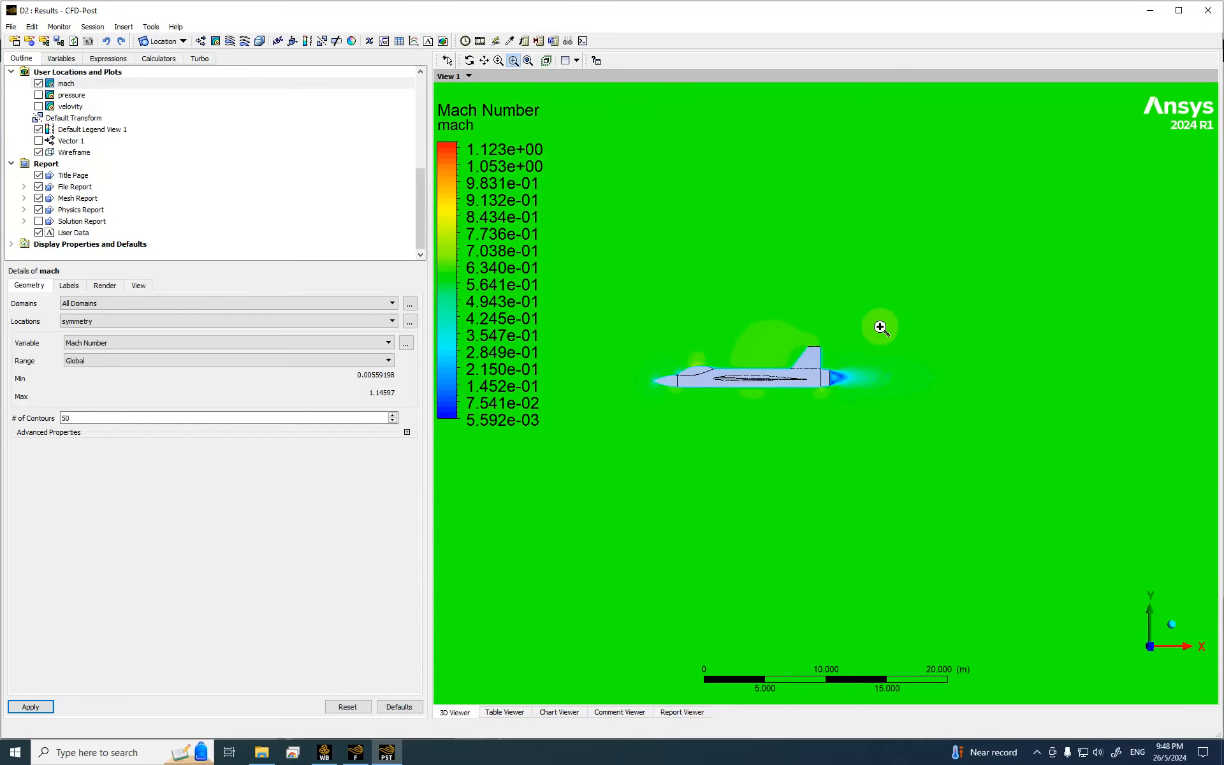
left_click_drag(631, 311, 851, 429)
scroll(825, 420, "down", 2)
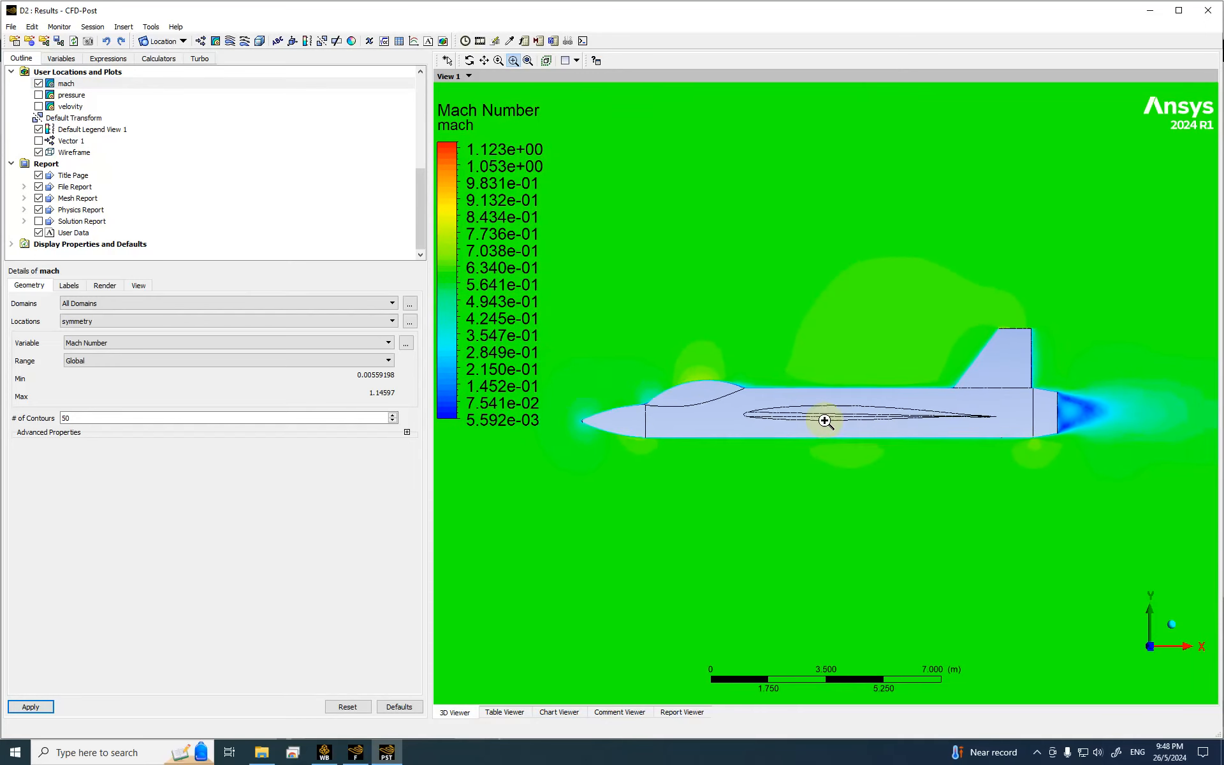
scroll(824, 420, "down", 3)
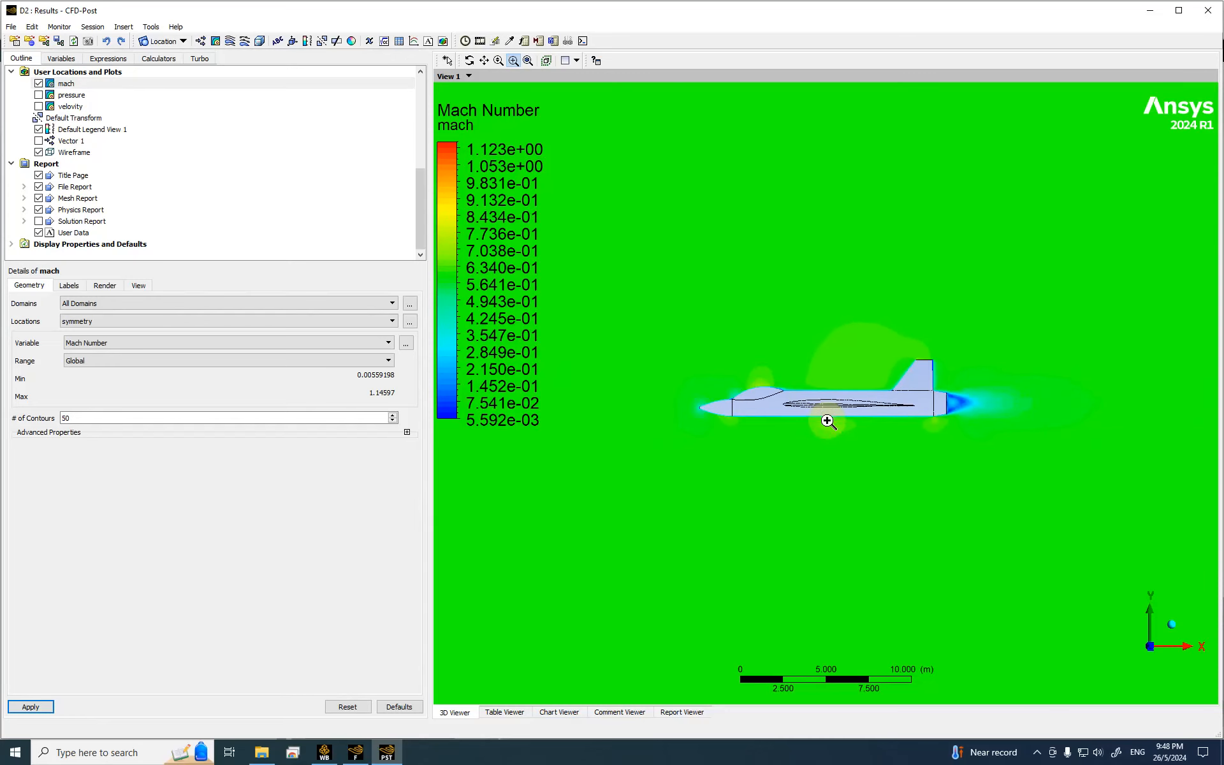
middle_click_drag(825, 419, 1146, 660)
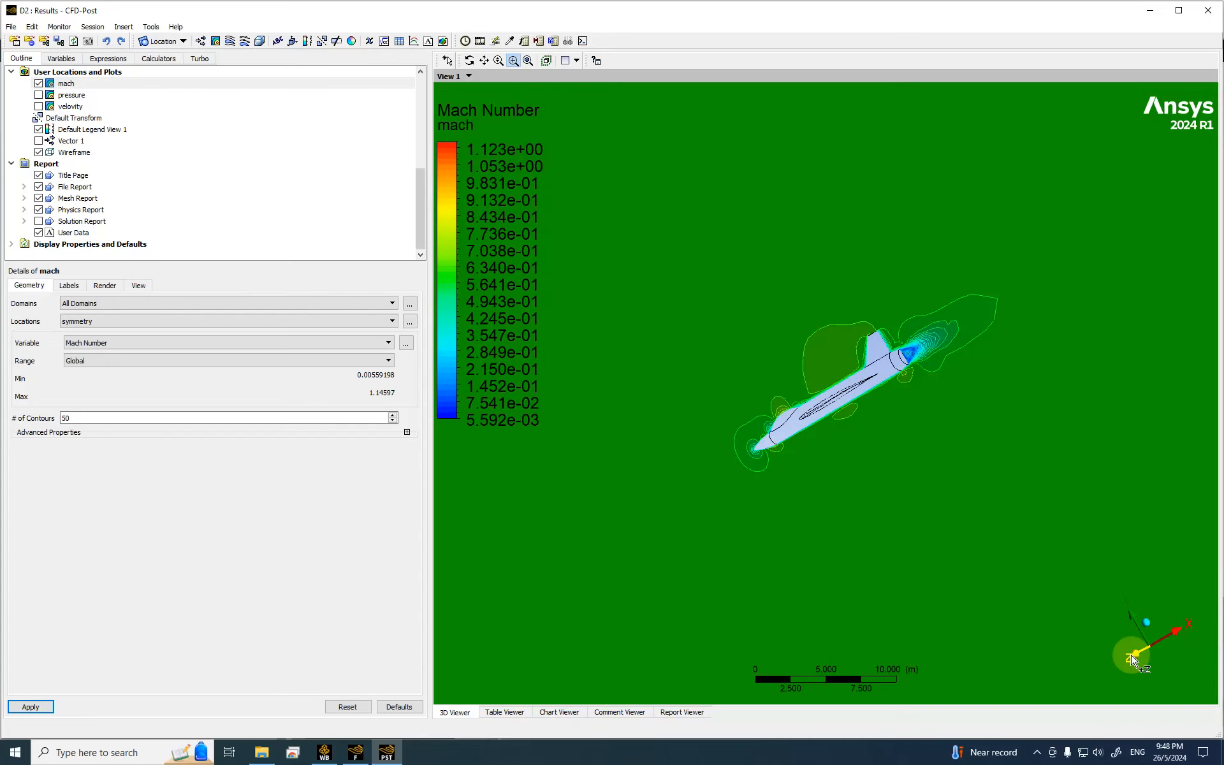
left_click(1138, 653)
left_click_drag(677, 362, 790, 419)
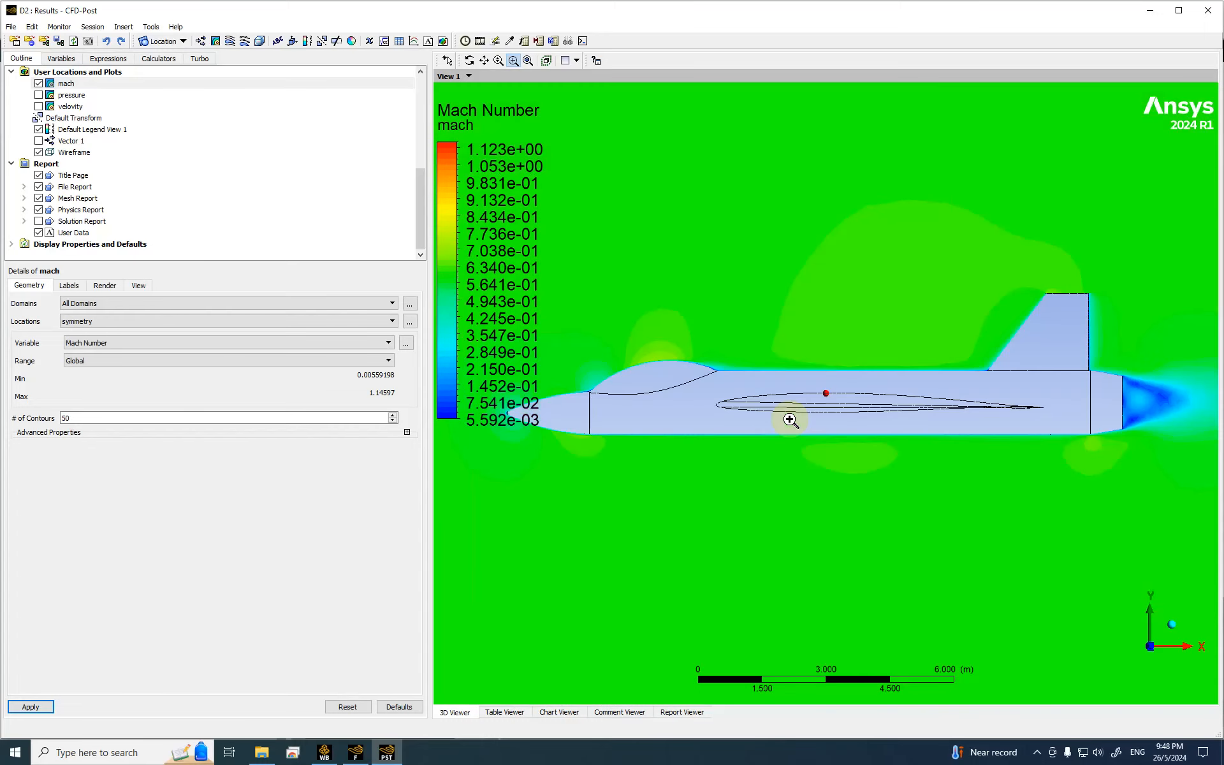
Step: Switch the mach contour range to Local and apply it
left_click(114, 361)
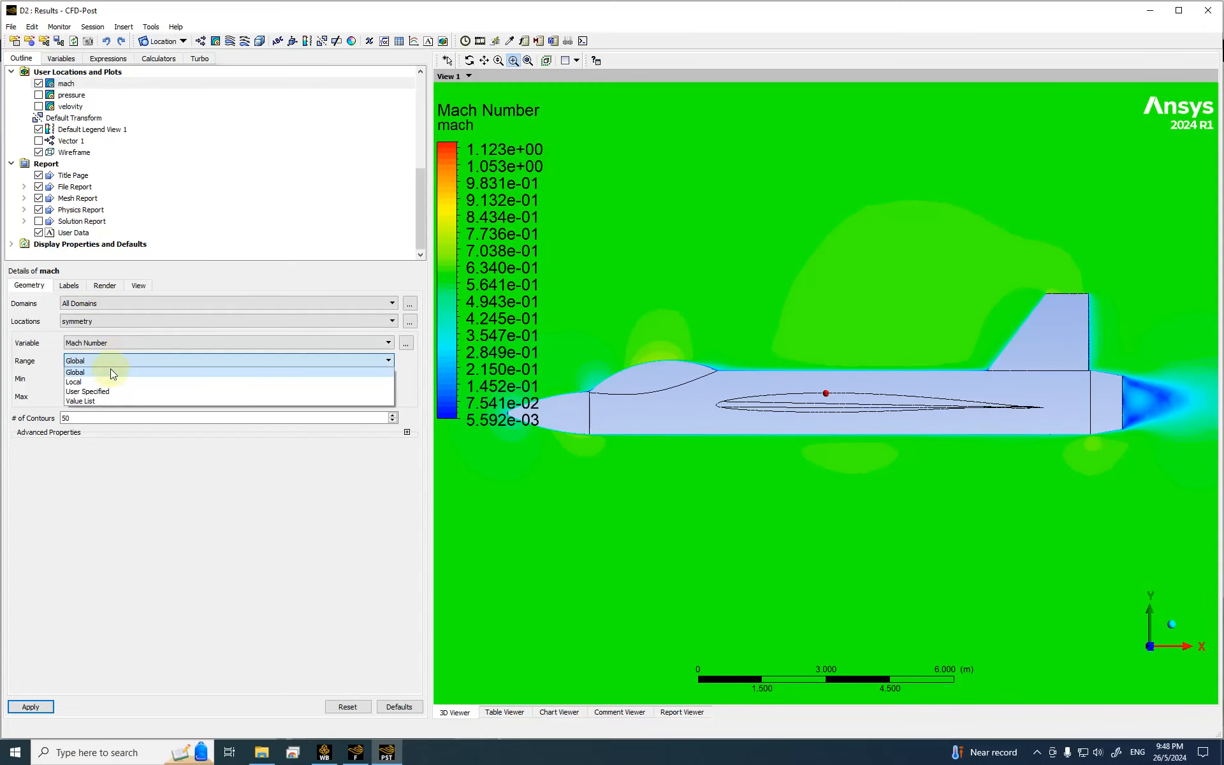
left_click(102, 382)
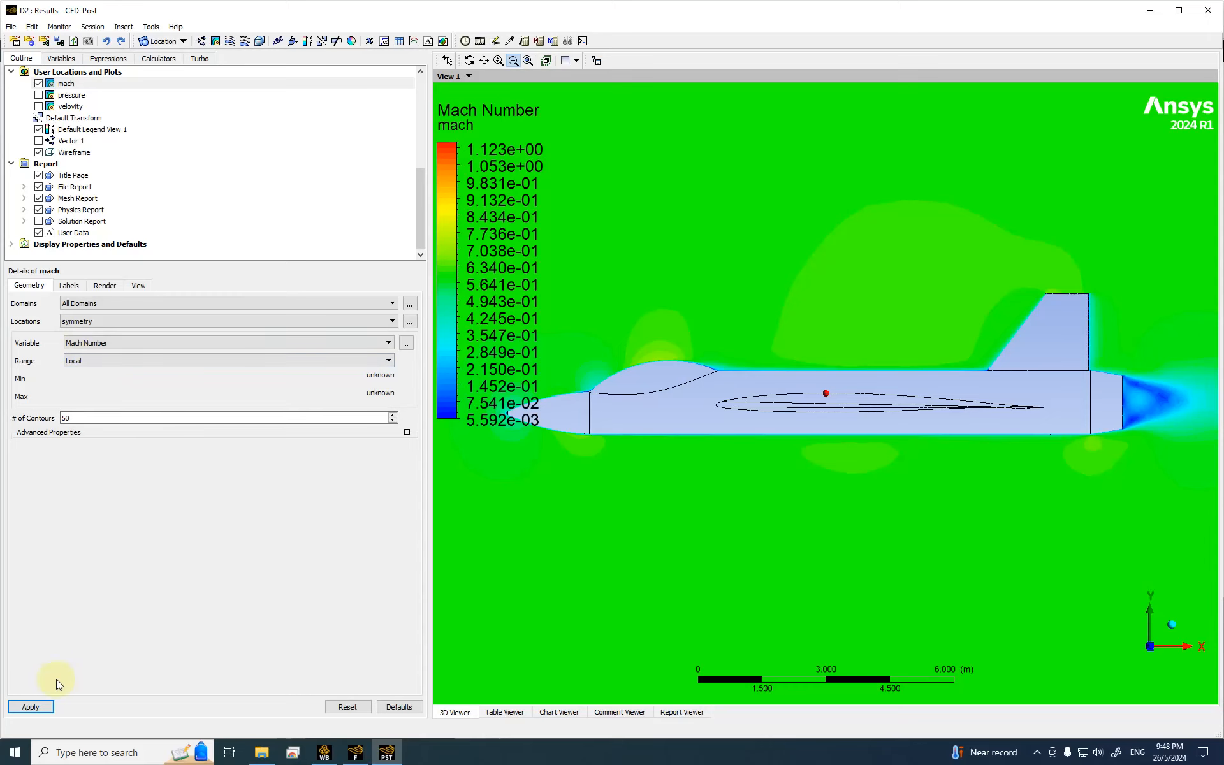
left_click(30, 707)
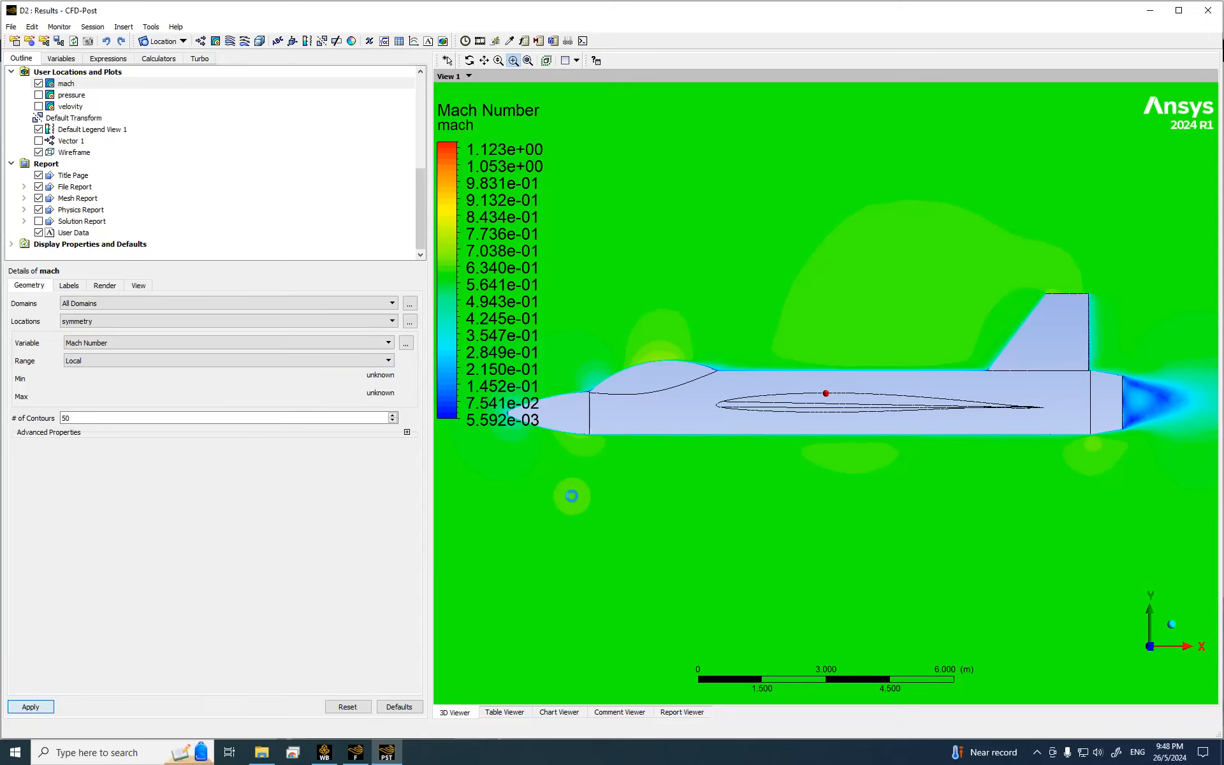
Step: Zoom in on the aircraft and view it from an isometric angle
scroll(879, 400, "down", 5)
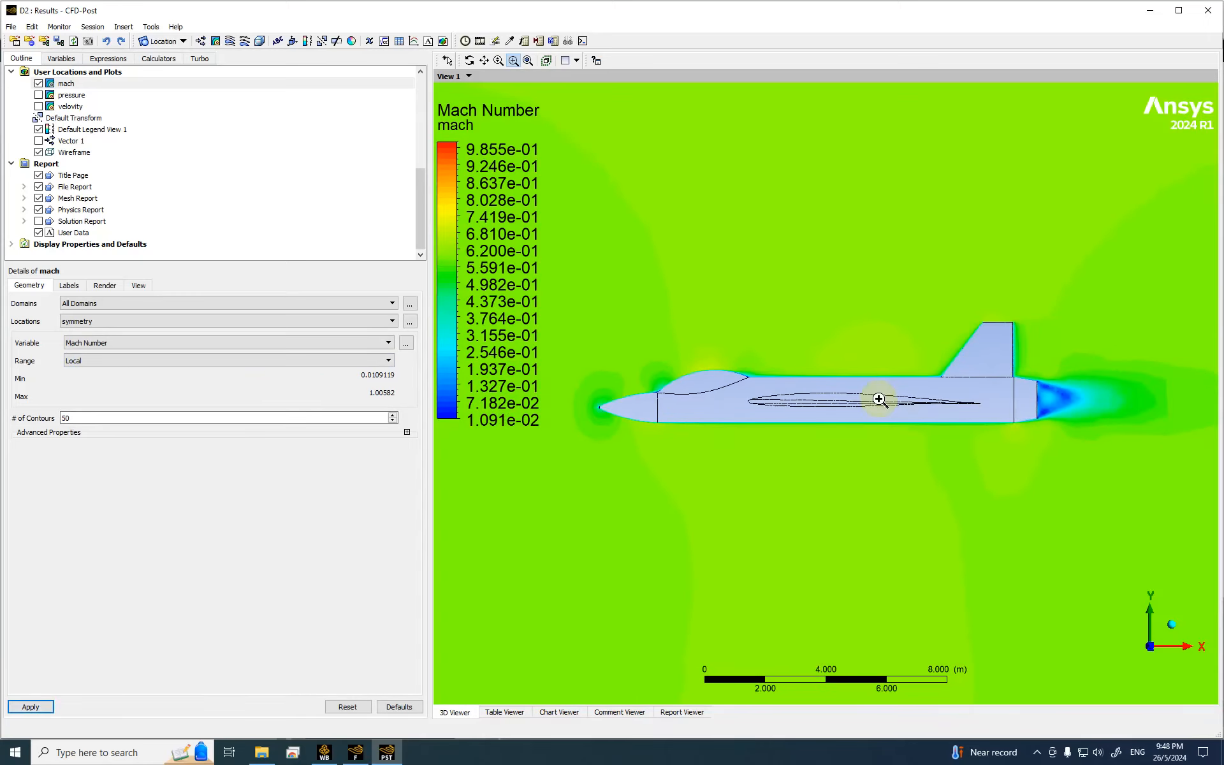
scroll(878, 400, "down", 6)
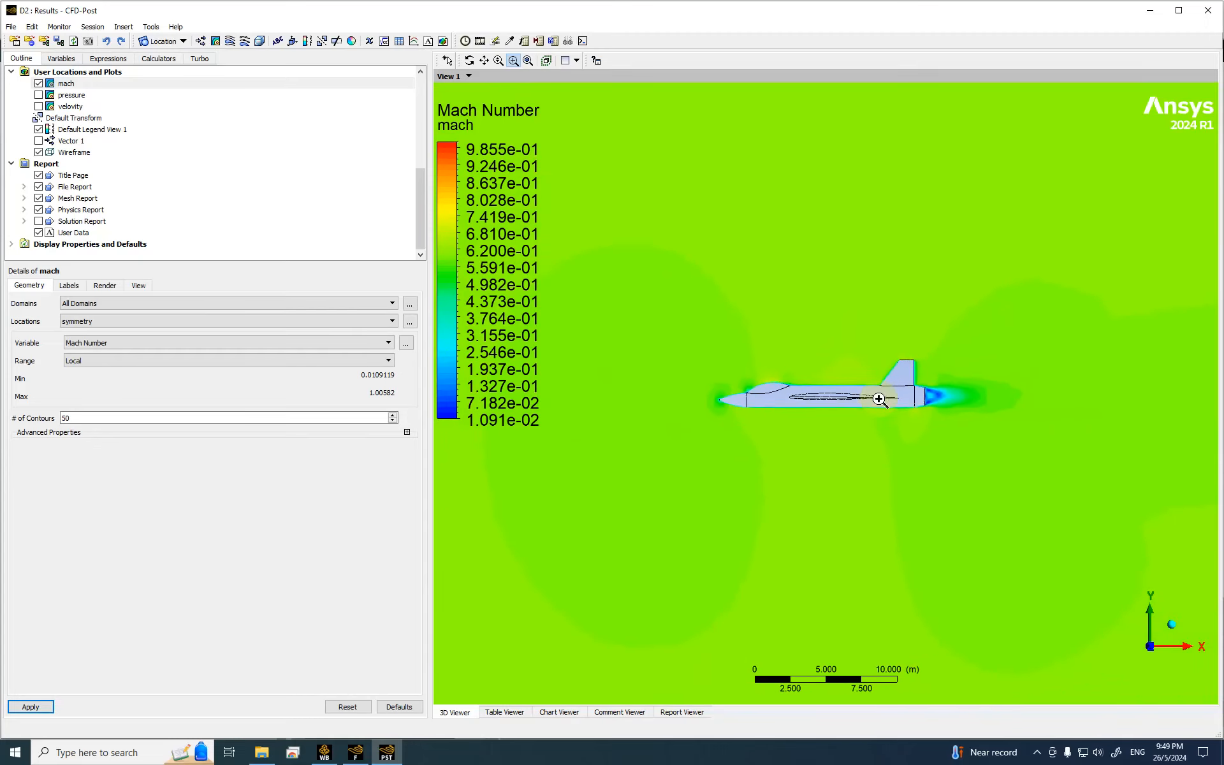
left_click_drag(636, 304, 1022, 450)
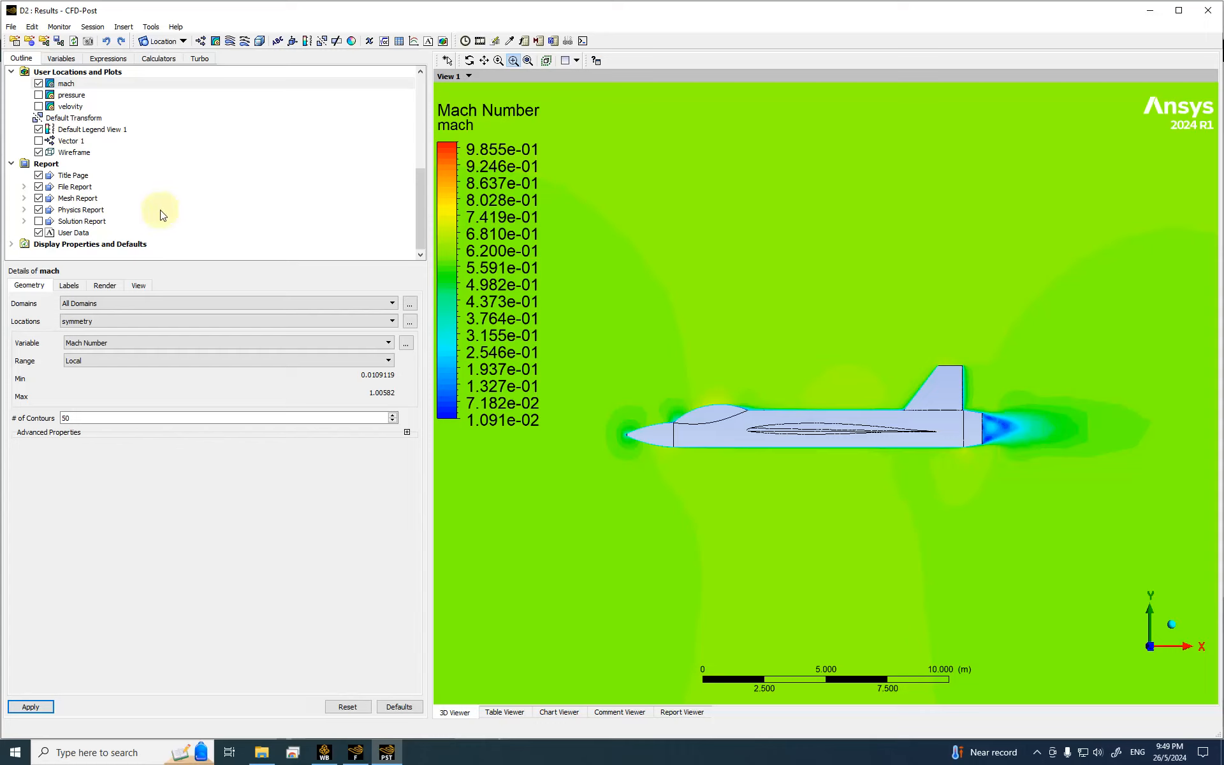
scroll(189, 135, "up", 5)
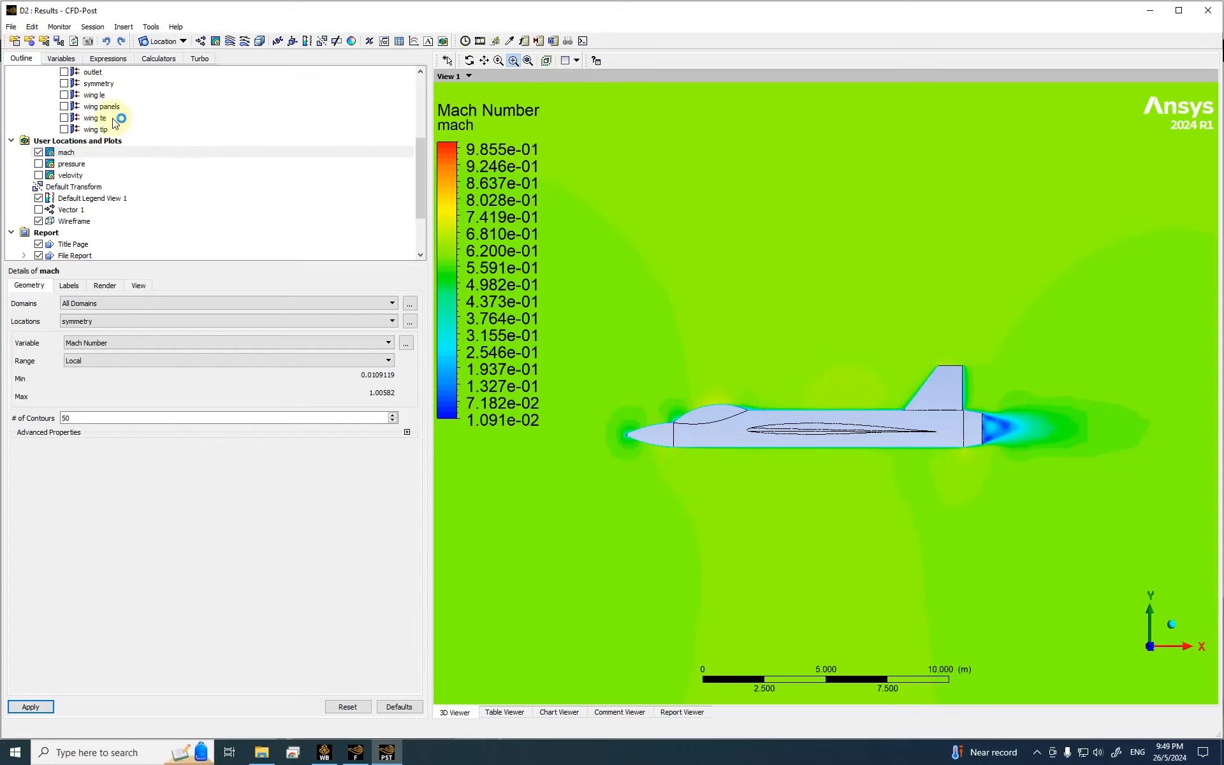
scroll(215, 140, "down", 5)
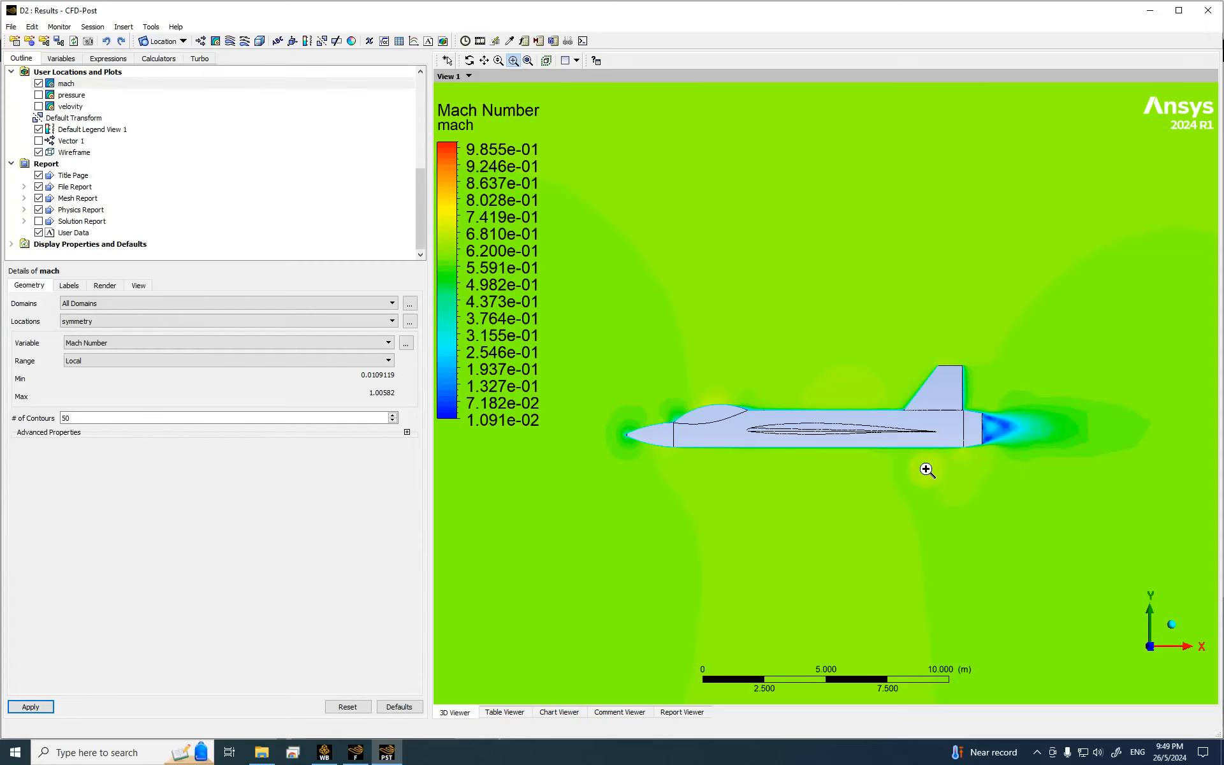
middle_click_drag(926, 494, 910, 519)
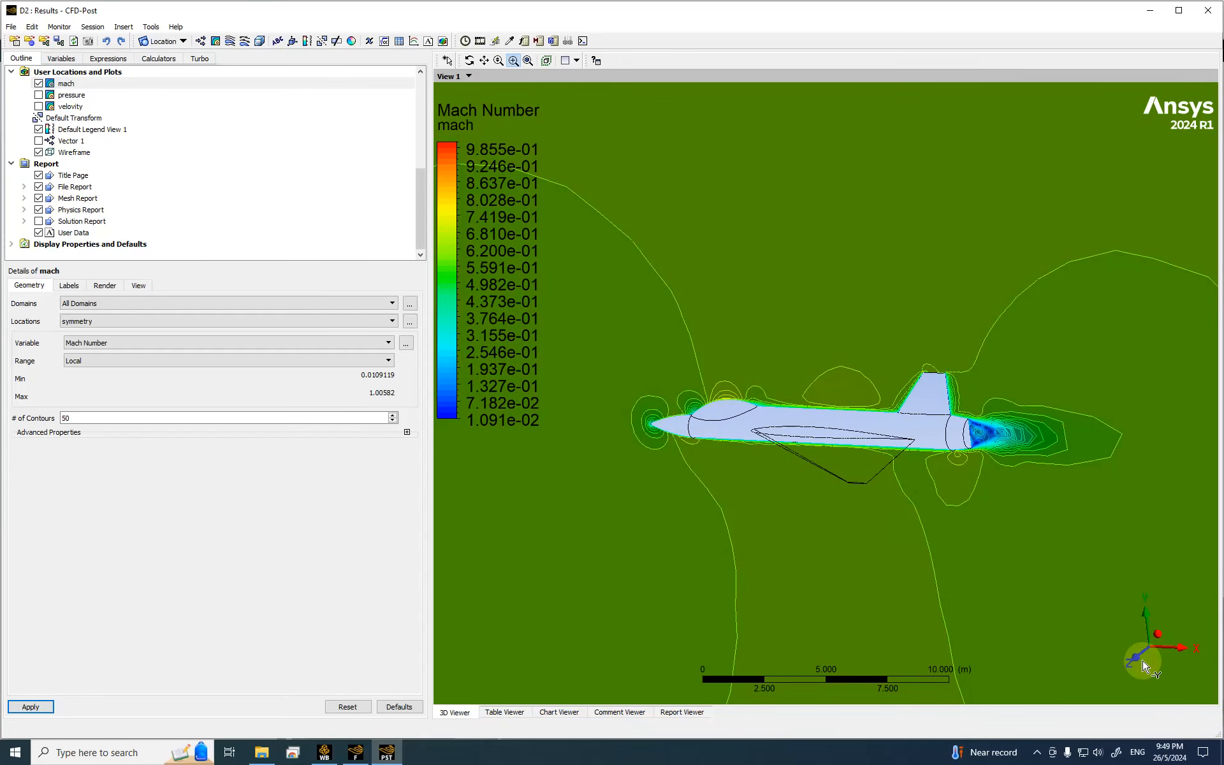
left_click(1158, 634)
left_click_drag(763, 301, 883, 401)
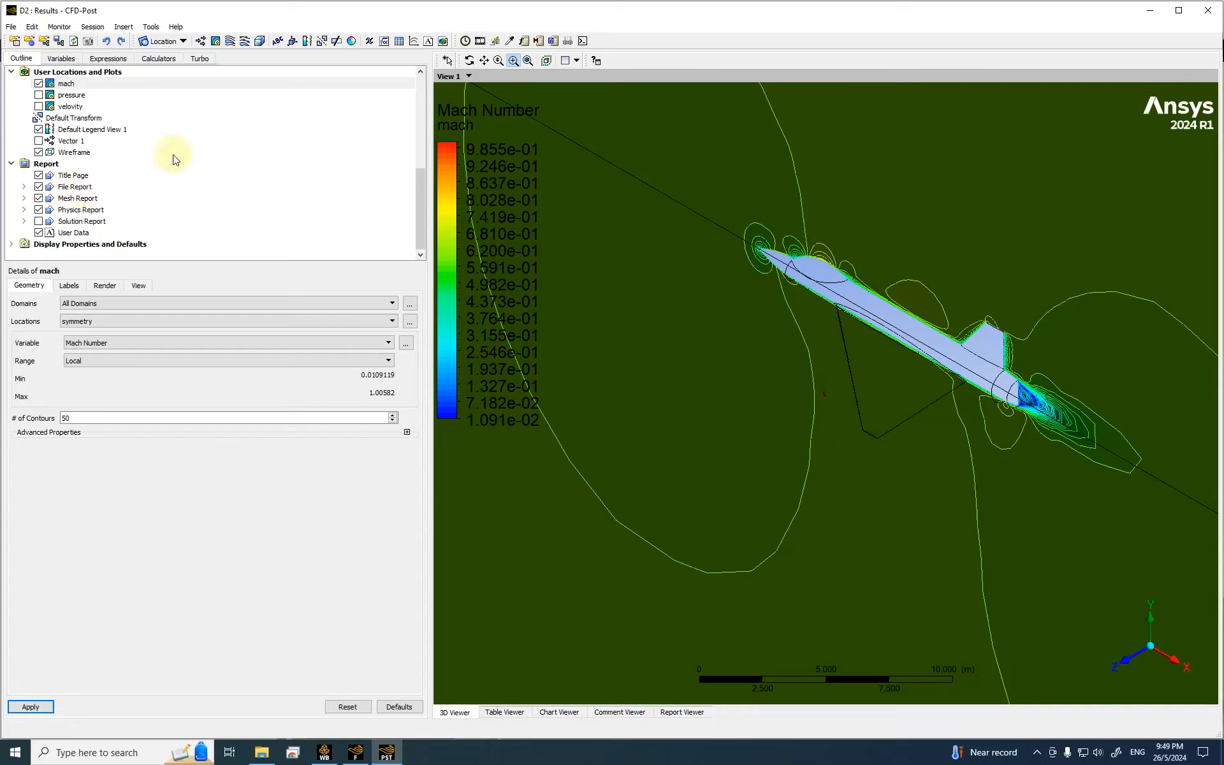